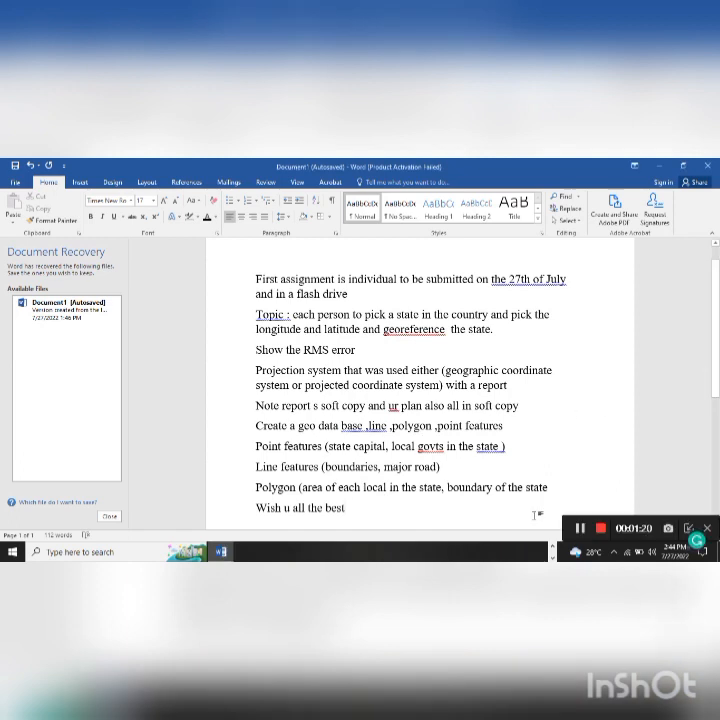
- In a new Edge tab, search Google for 'map of nigeria with long and lat'
left_click(601, 528)
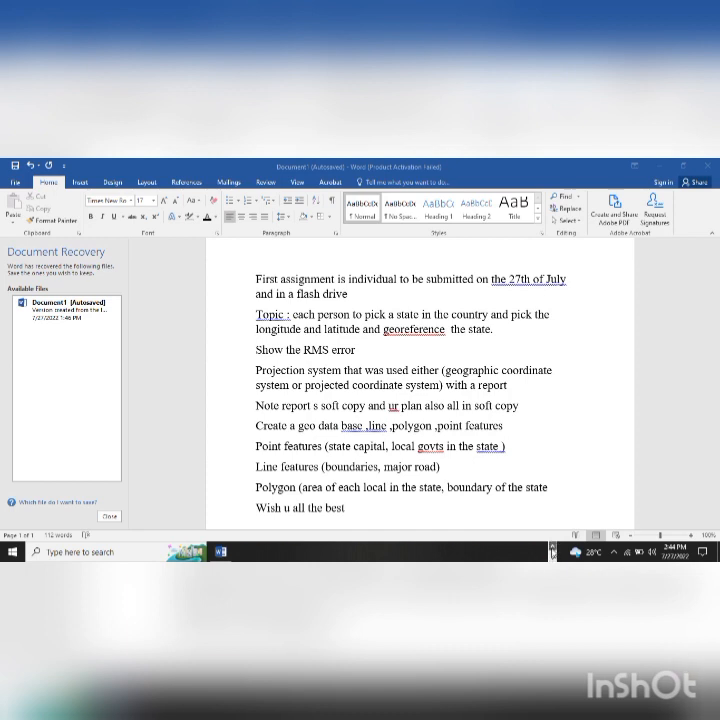
mouse_move(226, 549)
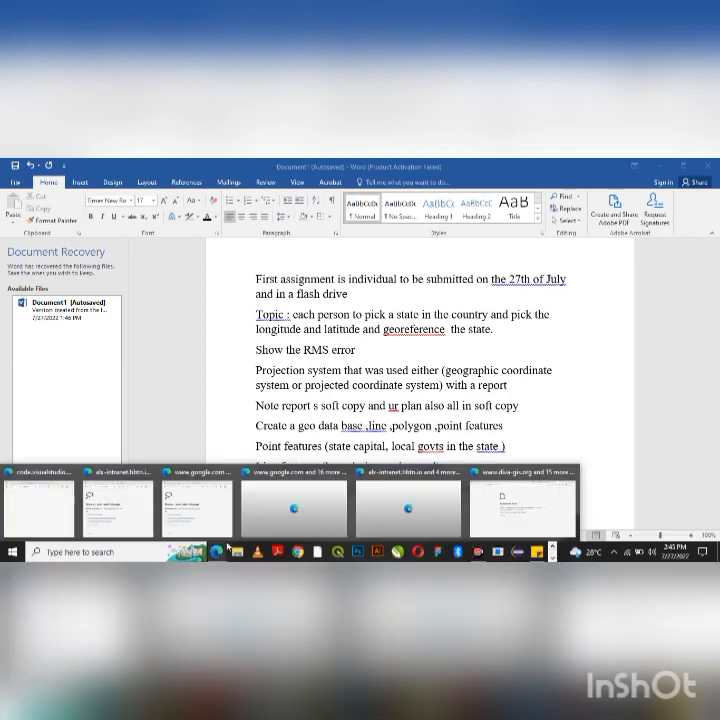
left_click(515, 508)
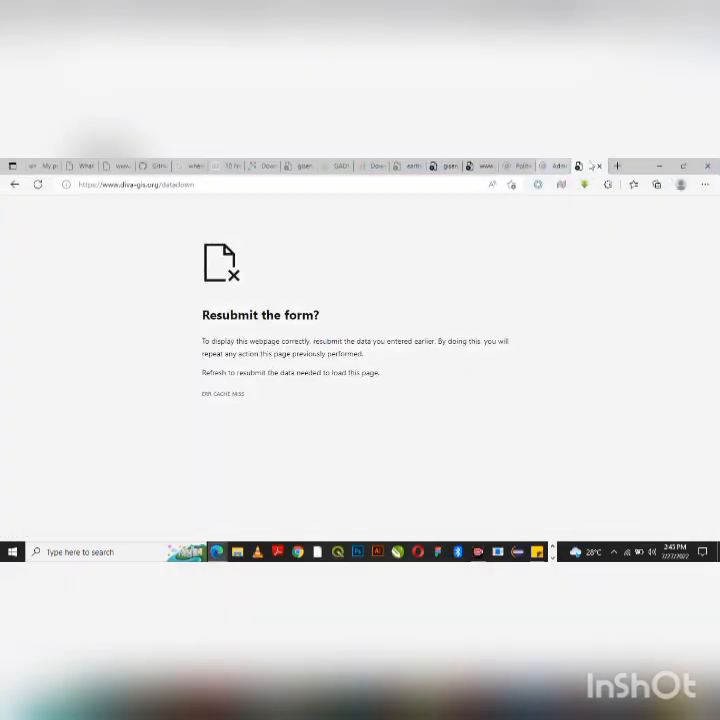
left_click(617, 165)
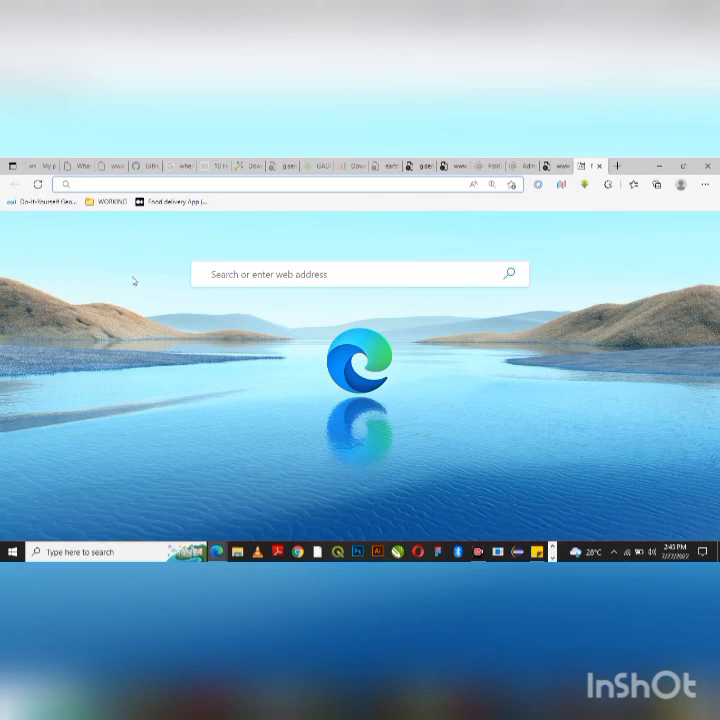
type("map o")
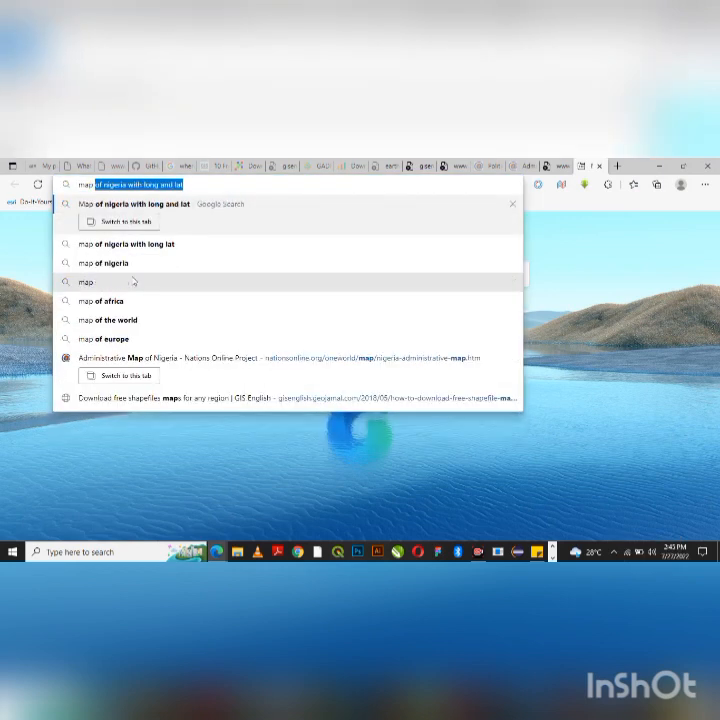
type("f nigeria with long and lat")
key("Right")
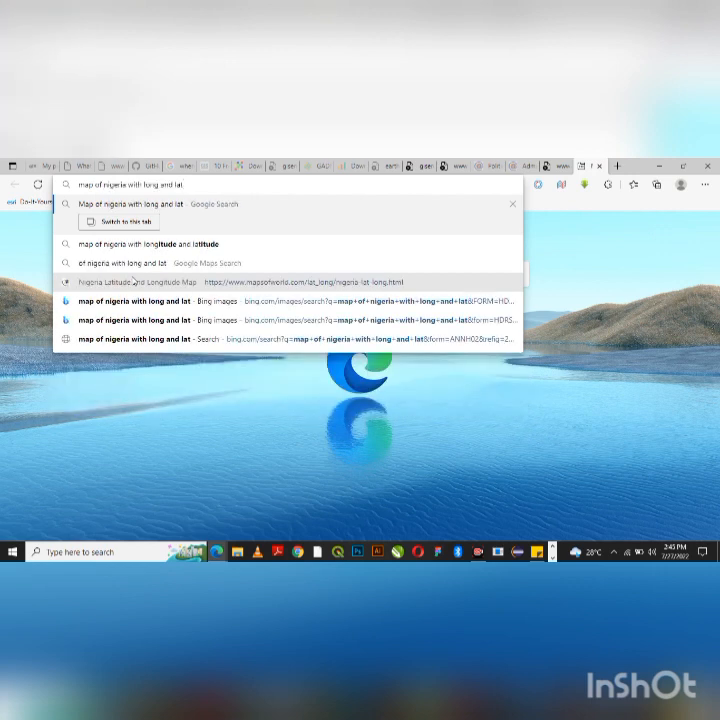
key("Return")
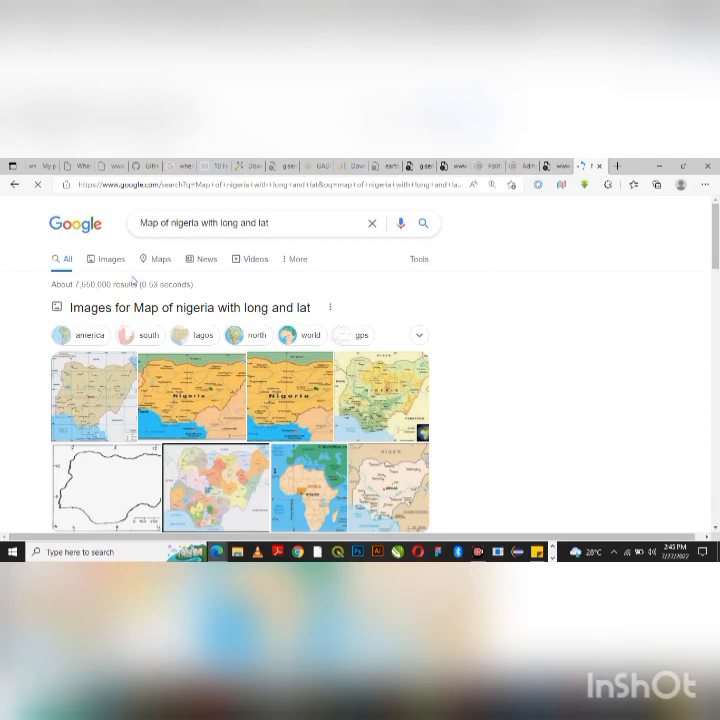
- Switch to image results and preview the Nigeria Latitude and Longitude Map
scroll(133, 281, "down", 1)
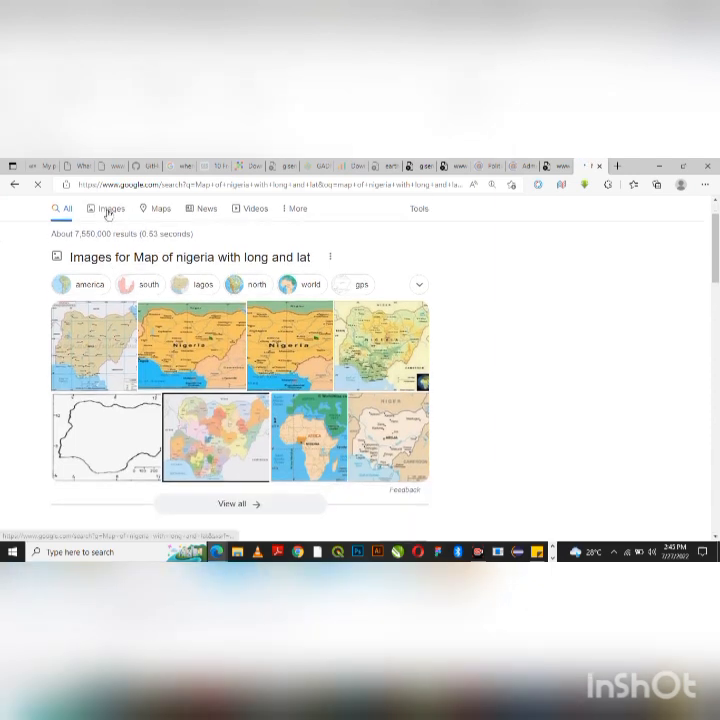
left_click(109, 210)
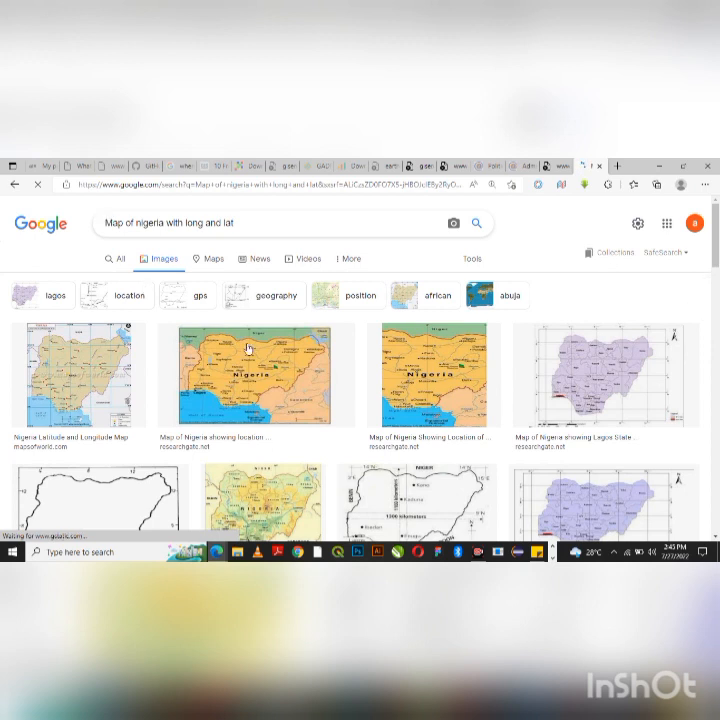
scroll(250, 345, "down", 3)
scroll(315, 368, "down", 4)
scroll(315, 368, "up", 3)
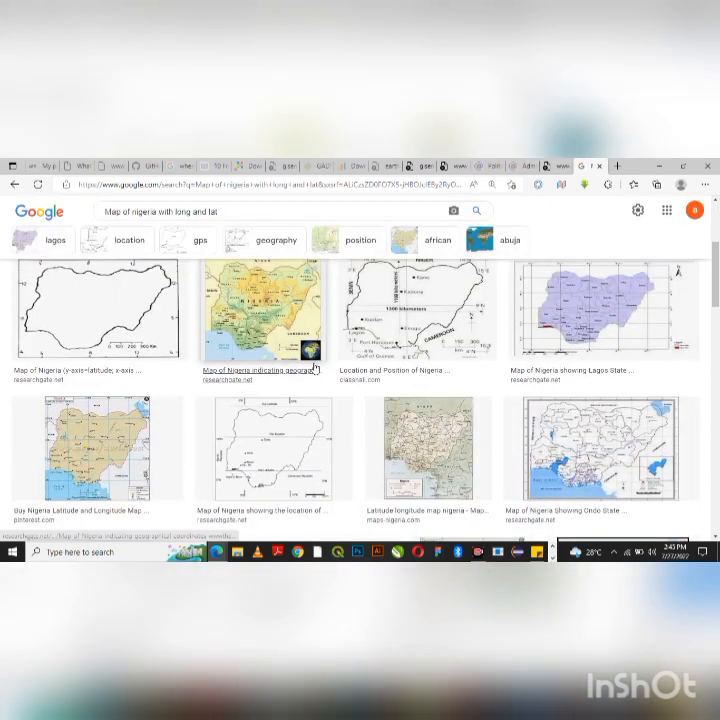
scroll(315, 368, "up", 1)
scroll(315, 368, "up", 1)
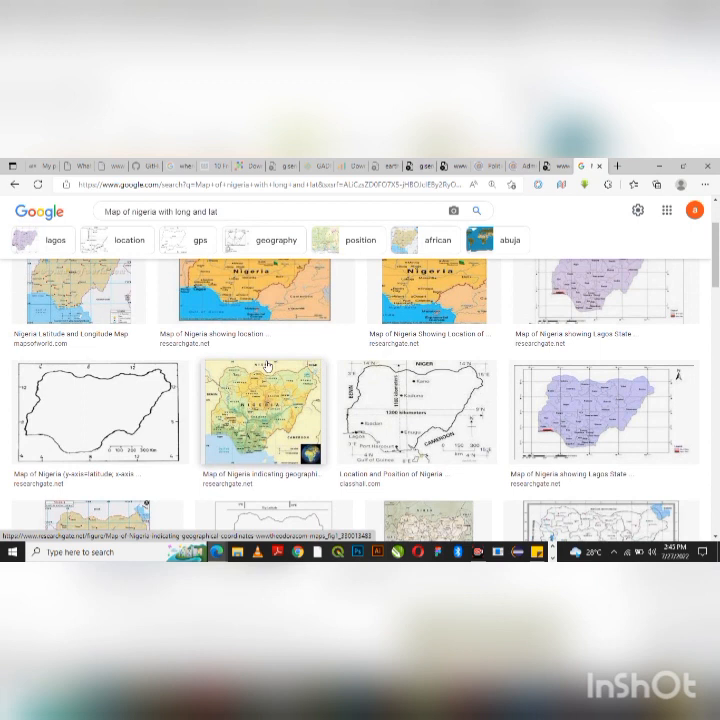
left_click(68, 323)
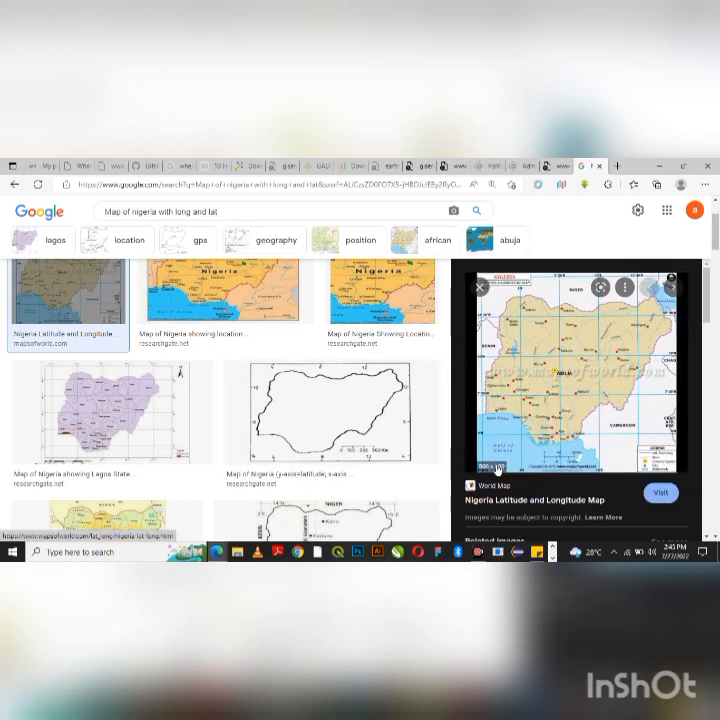
- Browse further down the image results and preview the Administrative Map of Nigeria
scroll(519, 468, "down", 1)
scroll(519, 468, "down", 6)
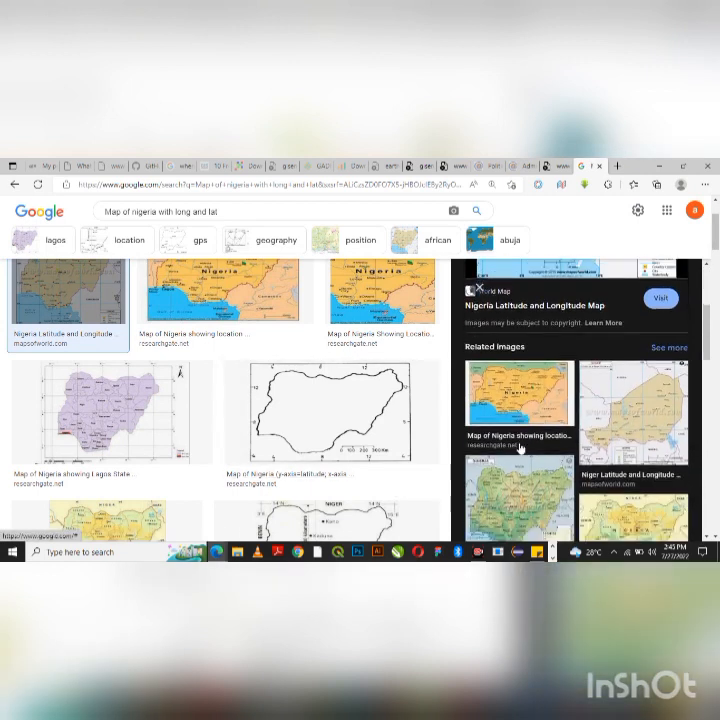
scroll(519, 447, "down", 2)
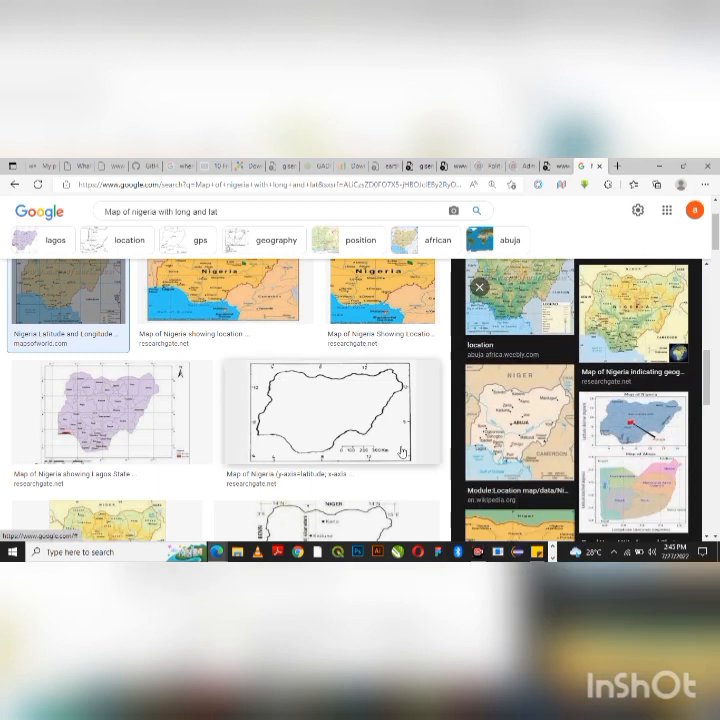
scroll(405, 445, "down", 2)
scroll(405, 445, "down", 5)
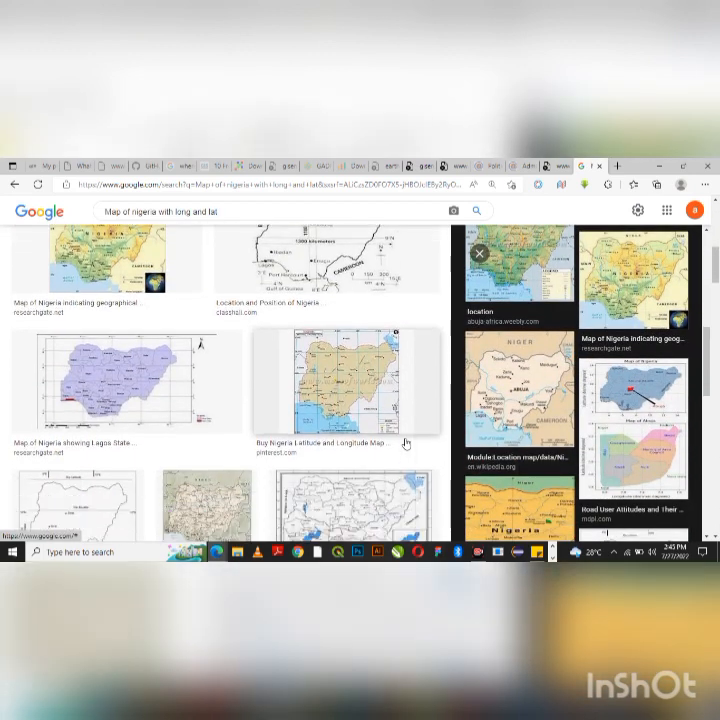
scroll(405, 443, "down", 2)
scroll(522, 432, "down", 3)
scroll(522, 432, "down", 3)
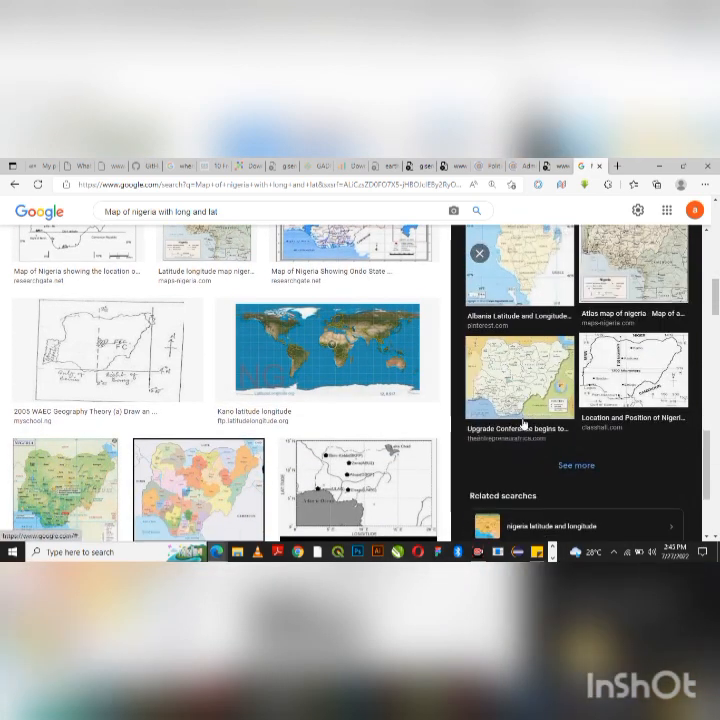
scroll(522, 427, "down", 3)
scroll(522, 424, "up", 4)
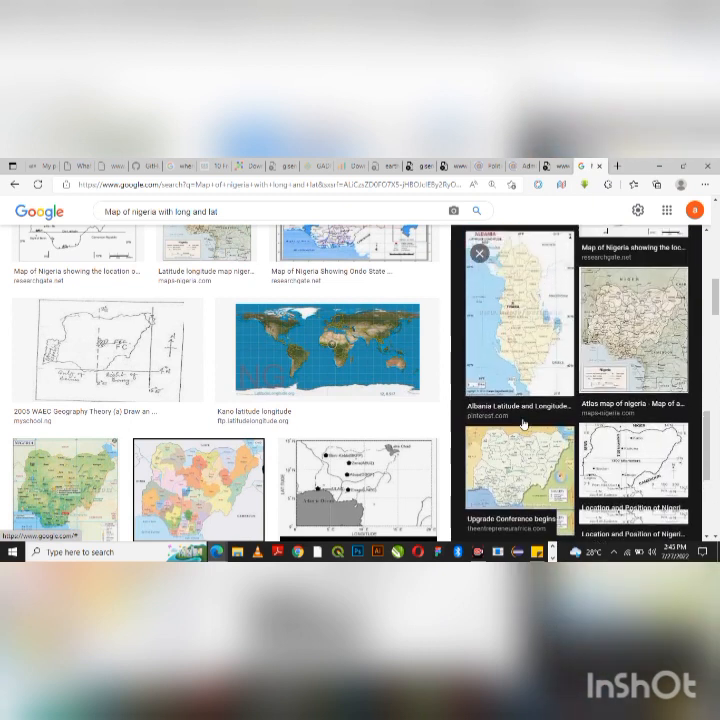
scroll(362, 428, "down", 3)
scroll(362, 428, "down", 4)
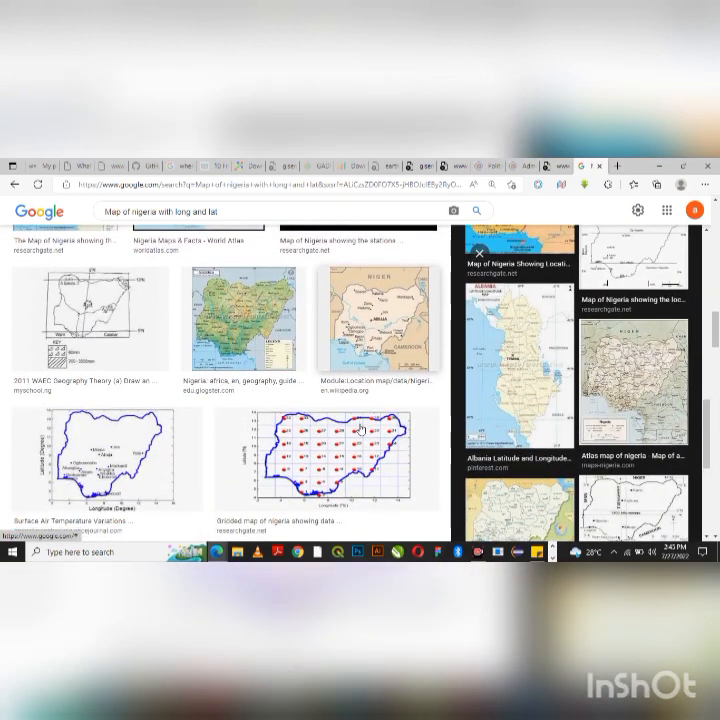
scroll(361, 430, "down", 5)
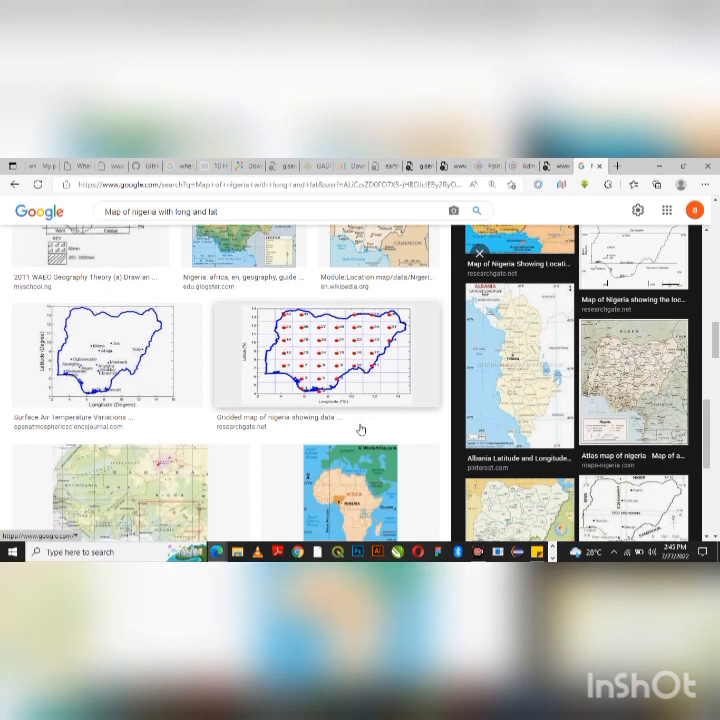
scroll(361, 430, "down", 5)
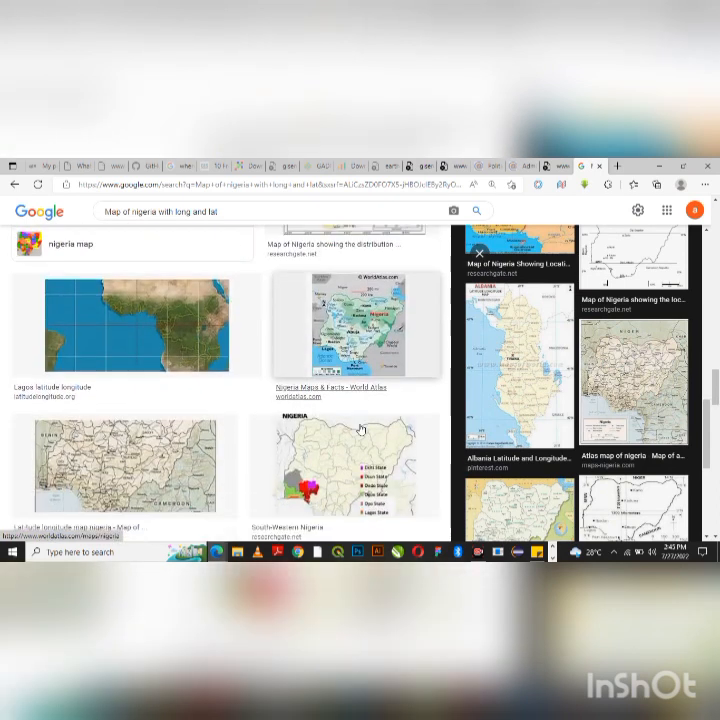
scroll(361, 430, "down", 2)
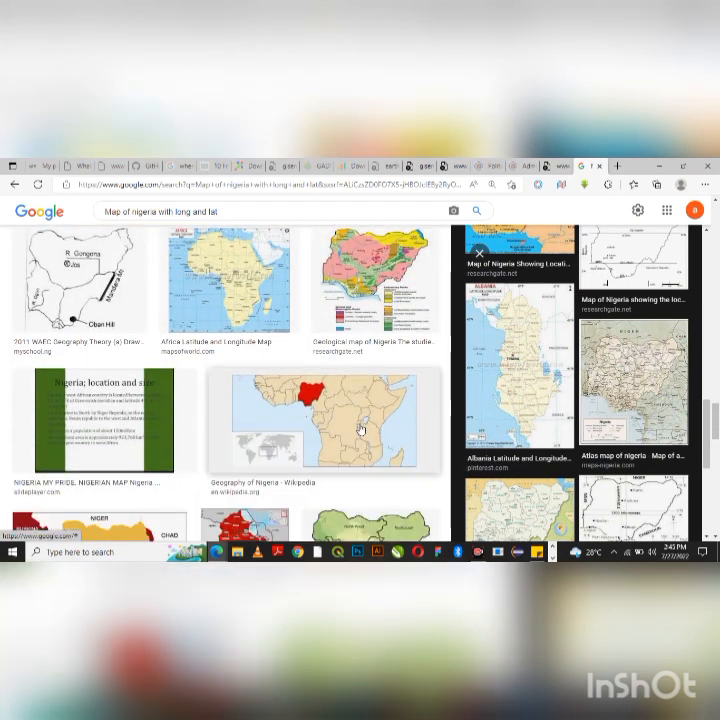
scroll(361, 430, "up", 1)
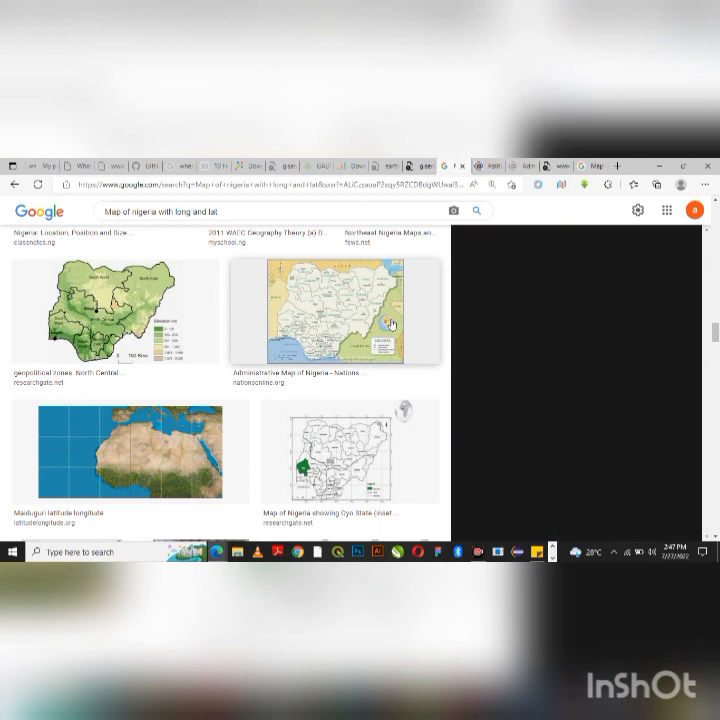
left_click(390, 324)
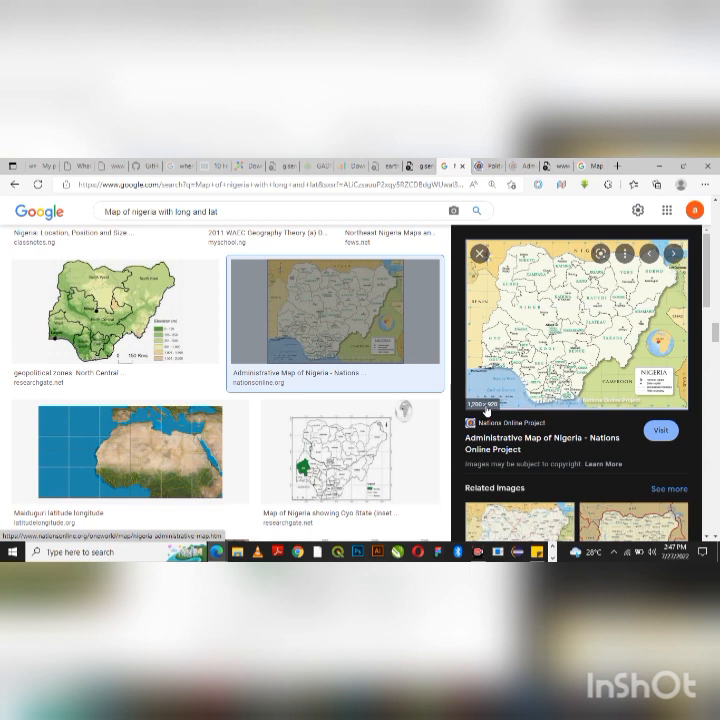
- Save the Nations Online Project administrative map image to Downloads as nigeria-administrative-map
left_click(656, 430)
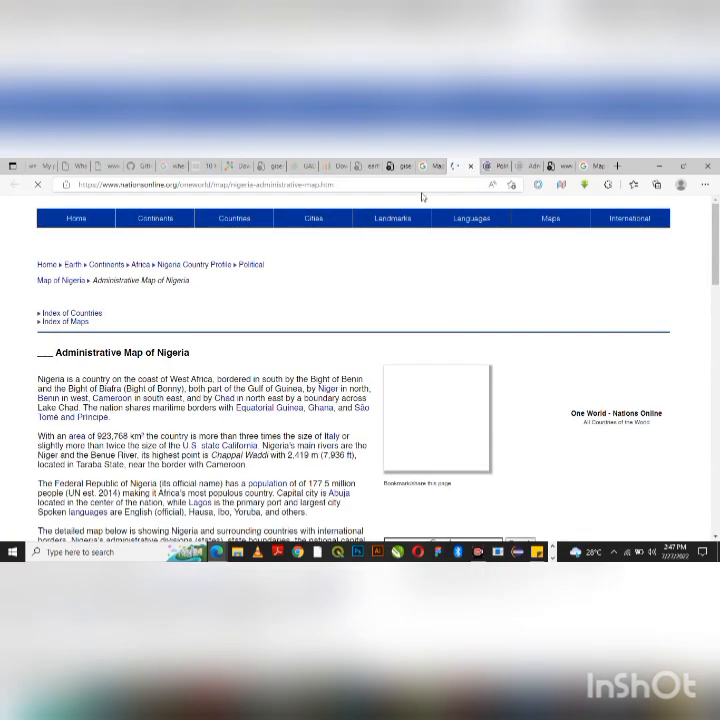
scroll(388, 340, "down", 8)
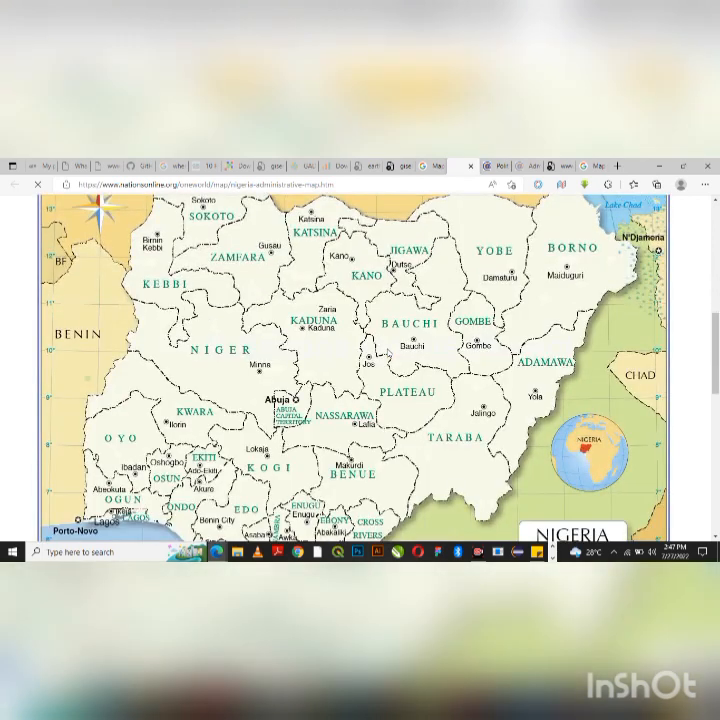
scroll(360, 320, "down", 3)
right_click(360, 310)
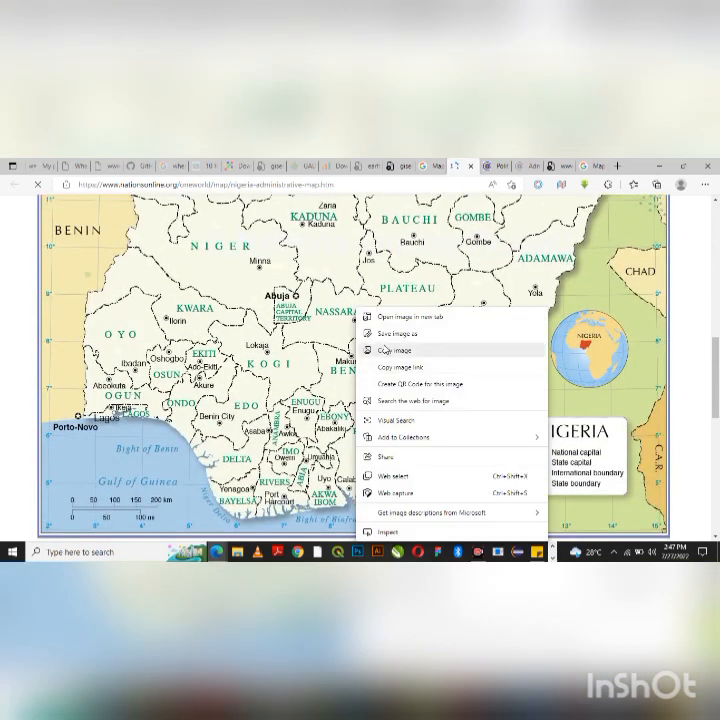
left_click(373, 336)
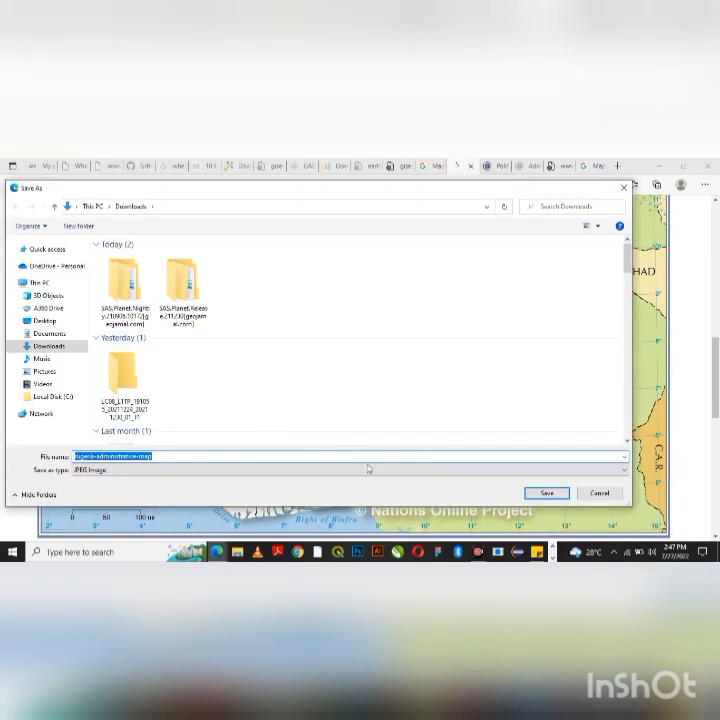
left_click(530, 495)
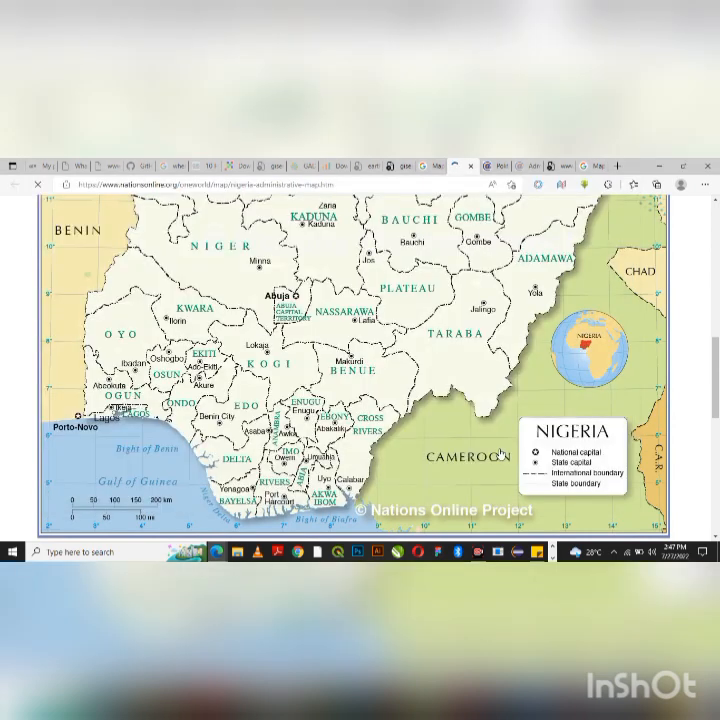
left_click(425, 165)
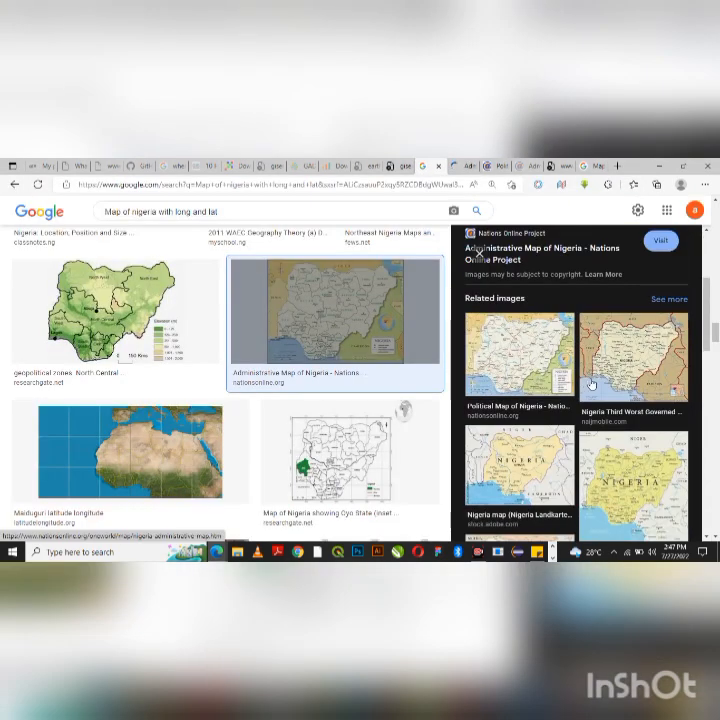
- Open the Political Map of Nigeria's source page from the image results
left_click(517, 388)
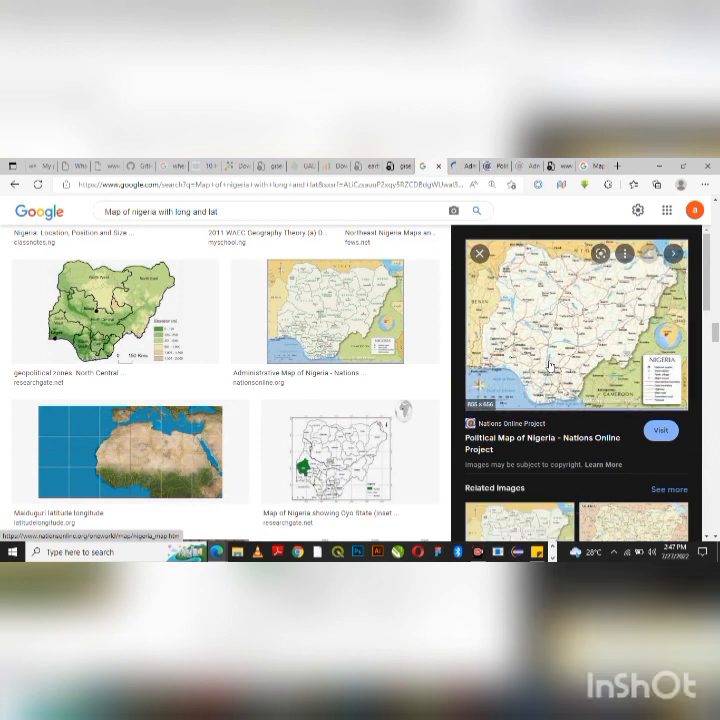
left_click(649, 424)
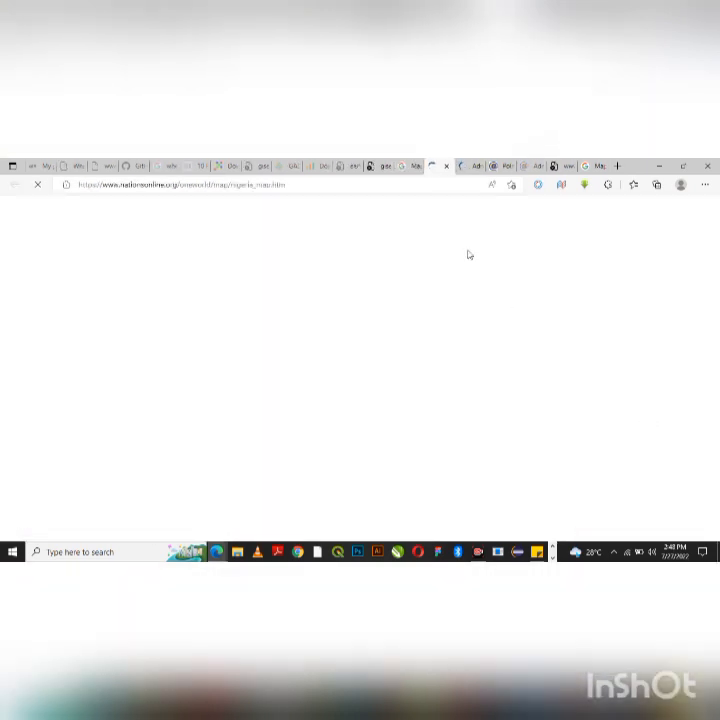
scroll(410, 320, "down", 8)
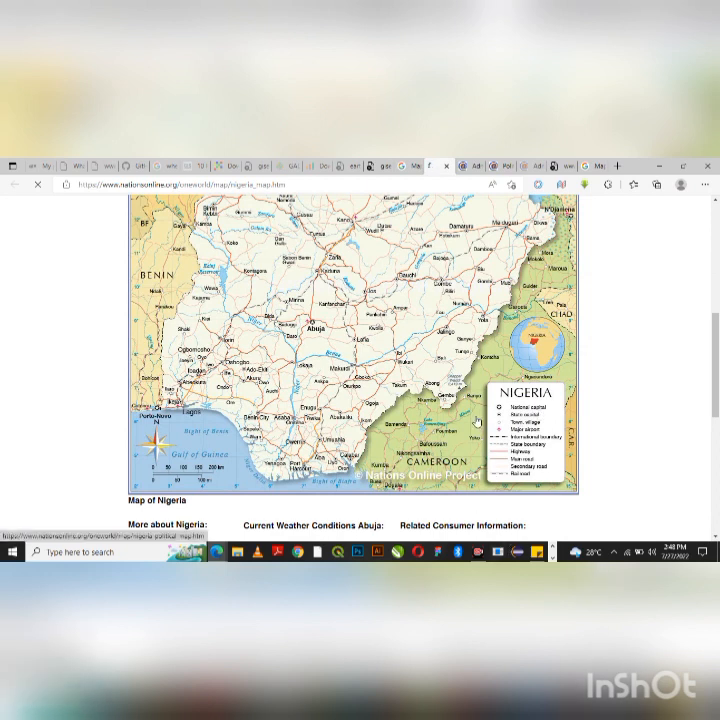
- Save the Nigeria map image to Downloads as nigeria_map_855.jpg
key("alt+Tab")
left_click(434, 423)
right_click(400, 312)
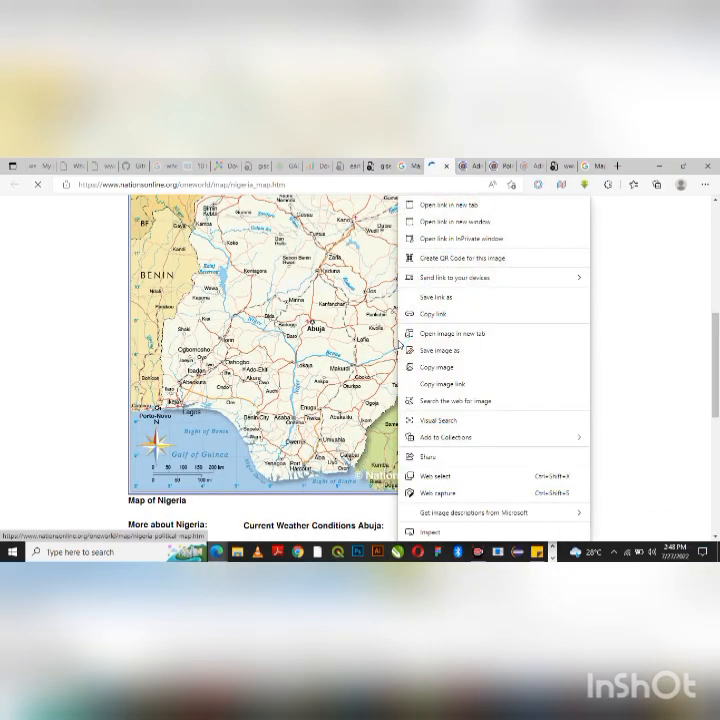
left_click(452, 349)
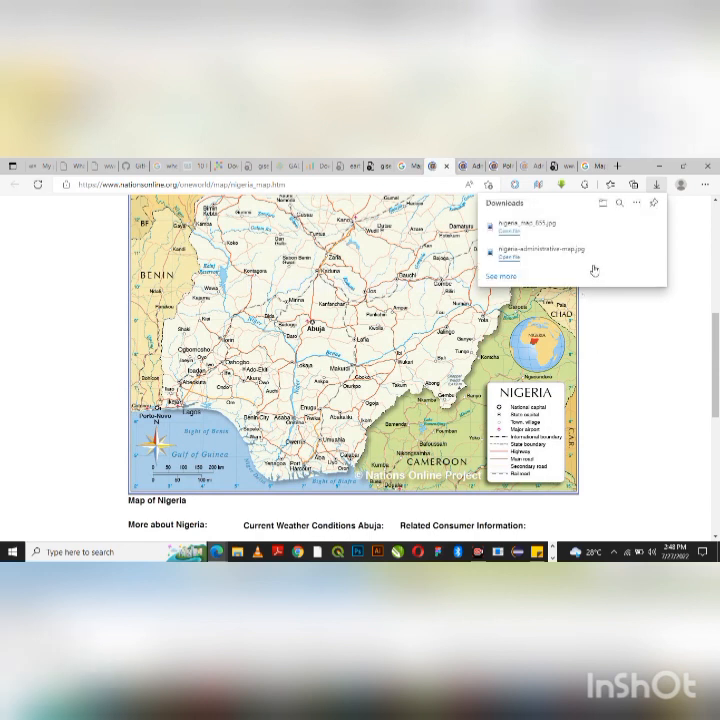
- Minimize Edge and Word, create a desktop folder named TODAY, and open File Explorer
left_click(661, 165)
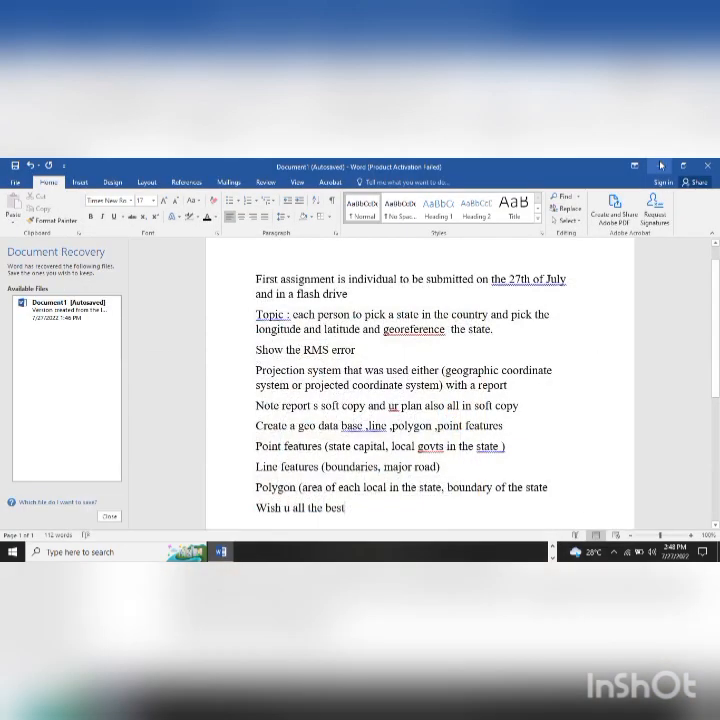
left_click(661, 165)
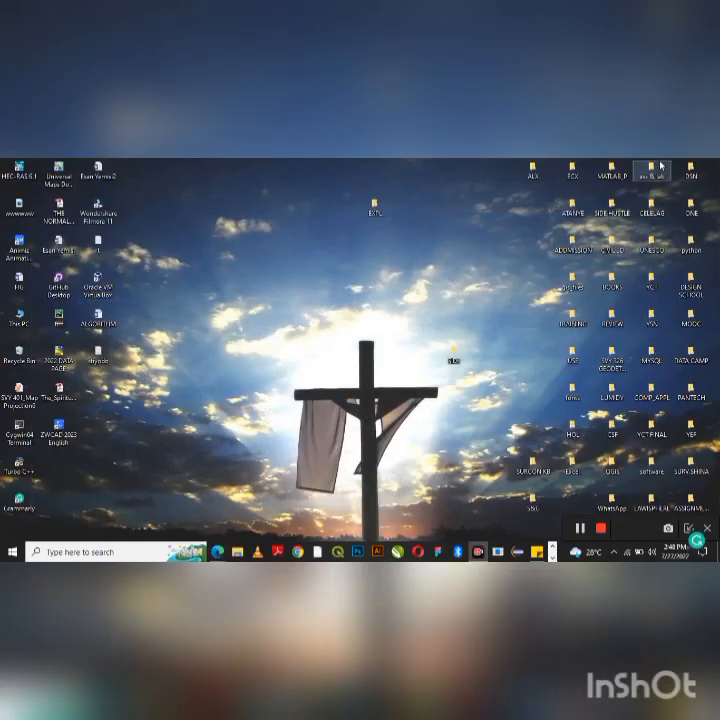
right_click(428, 296)
mouse_move(467, 449)
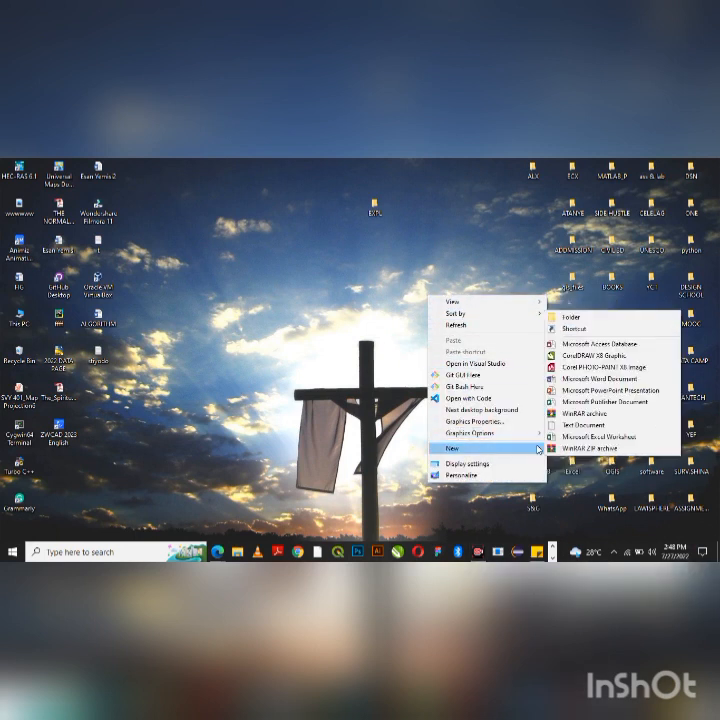
left_click(570, 317)
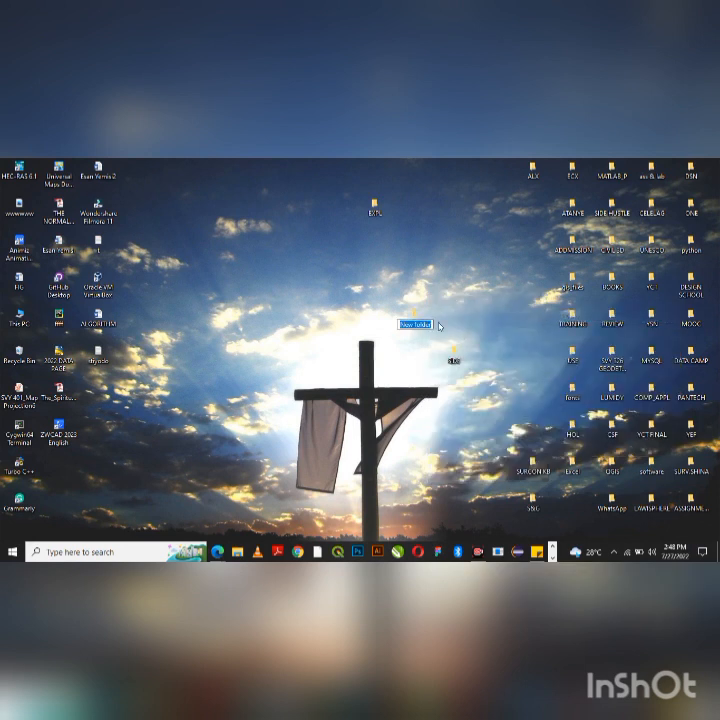
type("TODAY")
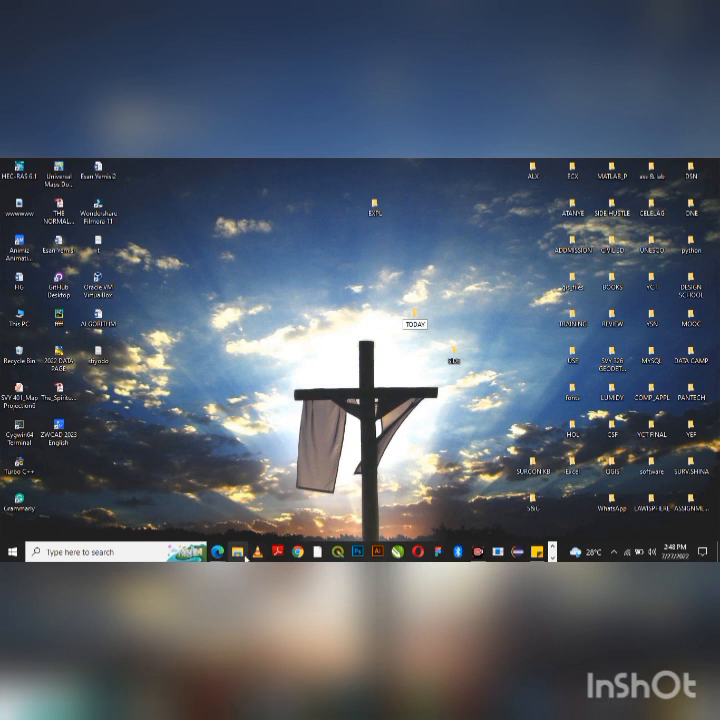
left_click(268, 487)
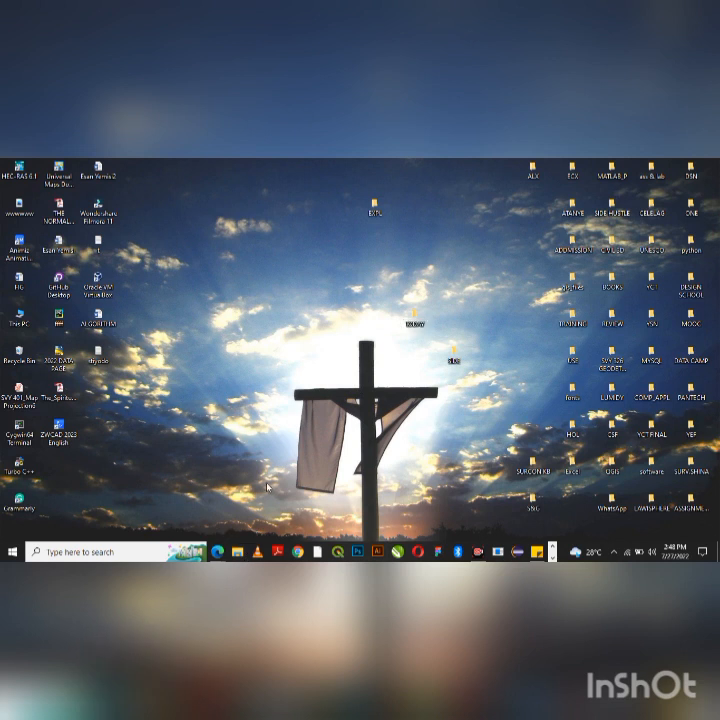
key("super+e")
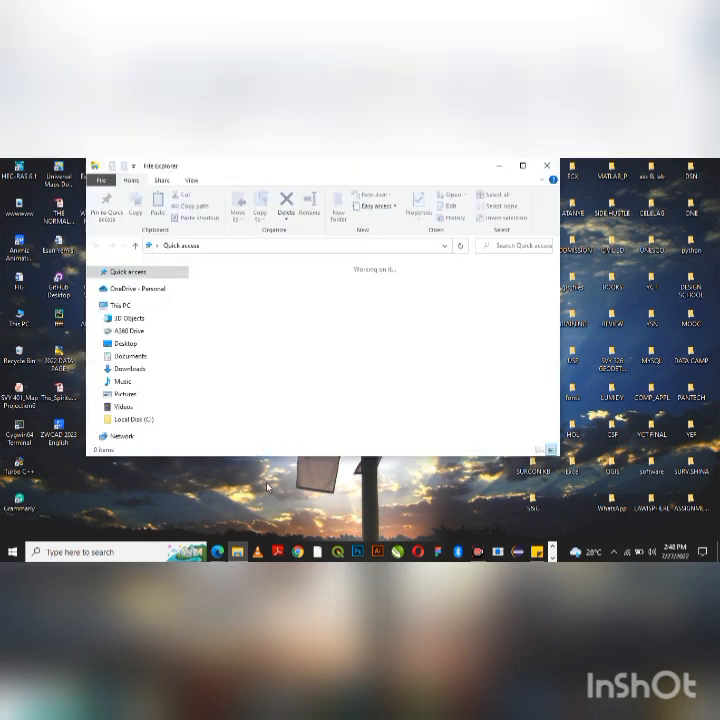
- Select nigeria_map_855 and nigeria-administrative-map together in the Downloads folder
left_click(138, 368)
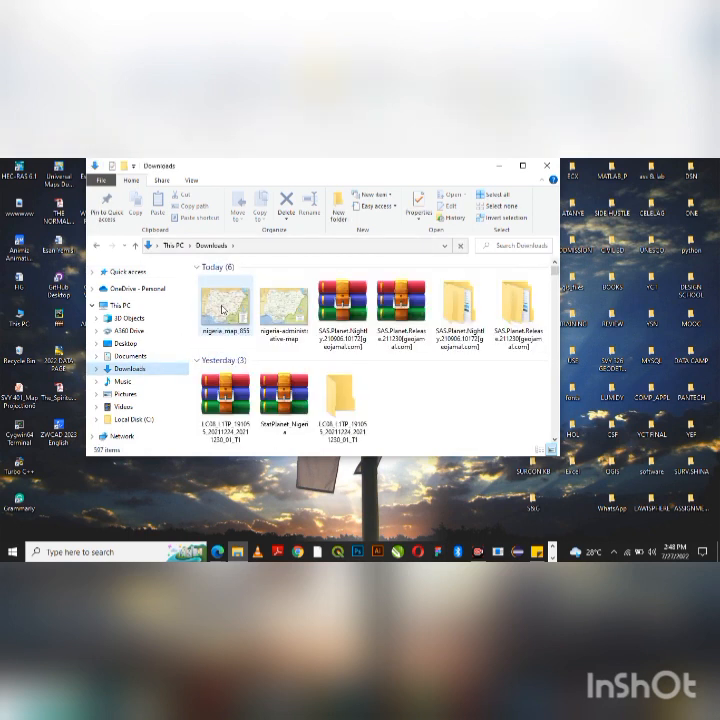
double_click(223, 308)
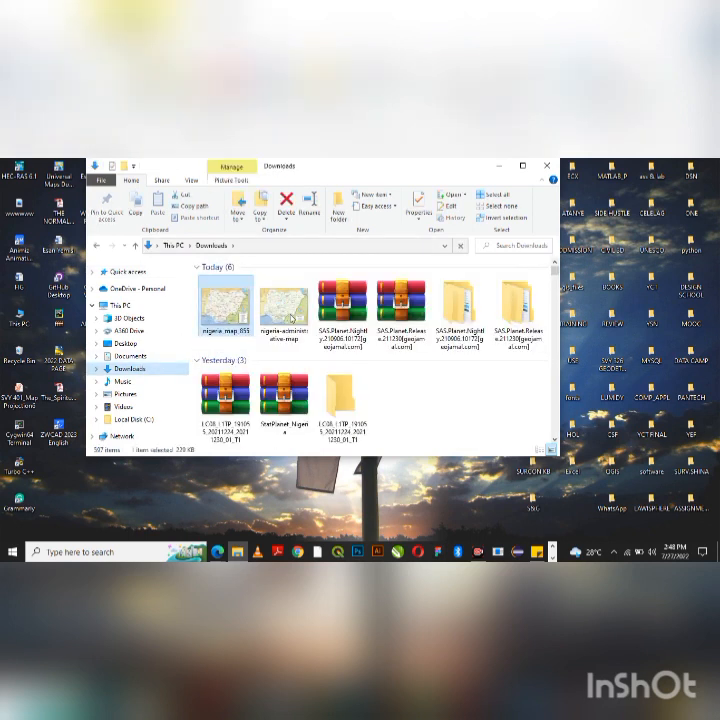
left_click(291, 318, "ctrl")
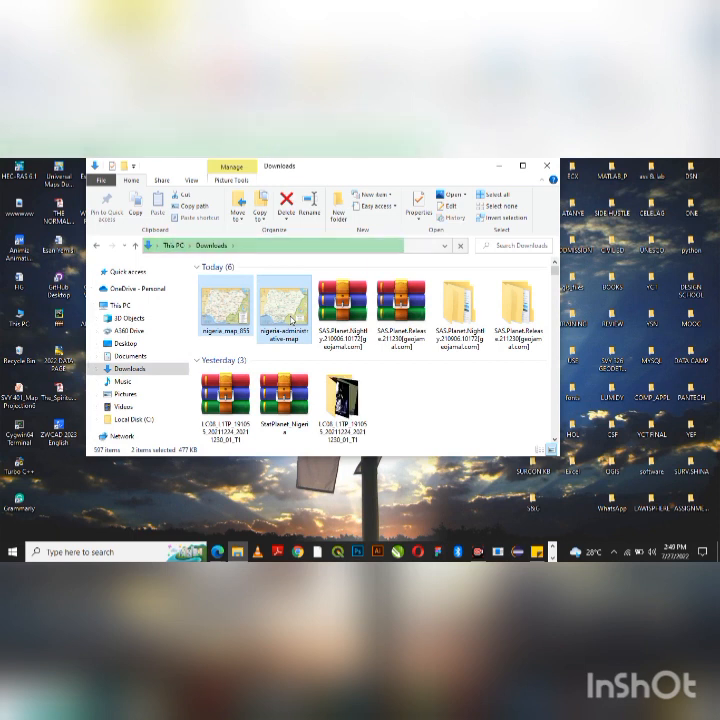
key("alt+Tab")
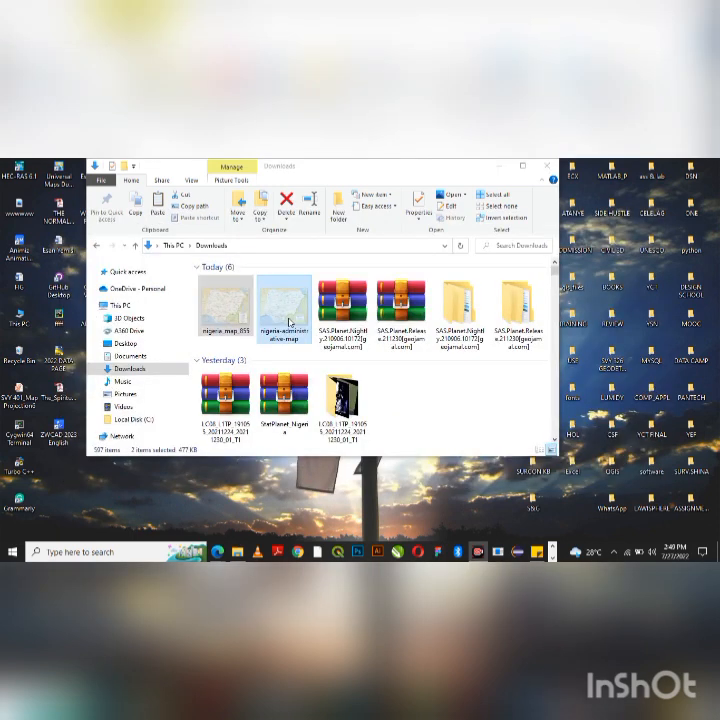
key("super+e")
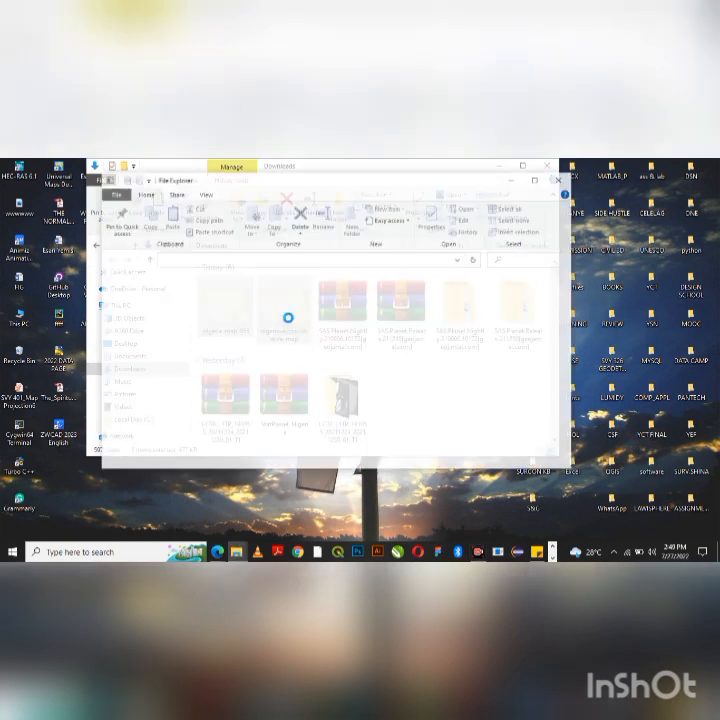
left_click(560, 179)
left_click(500, 167)
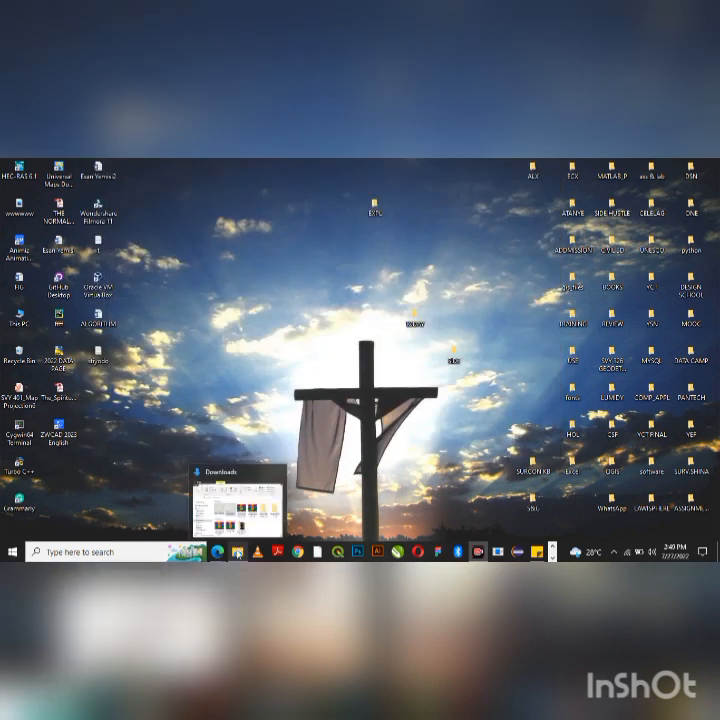
left_click(238, 553)
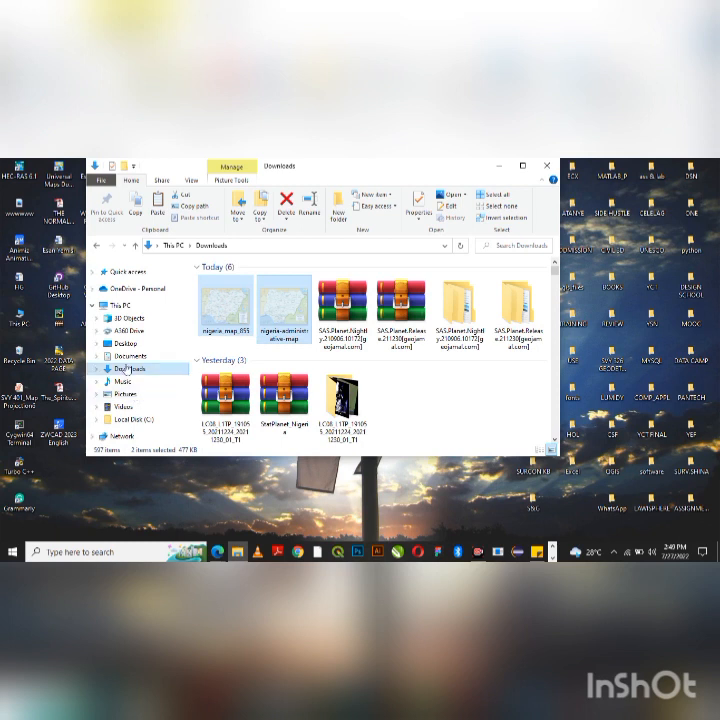
- Paste both Nigeria map images into the desktop TODAY folder and refresh it
left_click(128, 345)
left_click(243, 346)
scroll(243, 346, "down", 10)
left_click(230, 277)
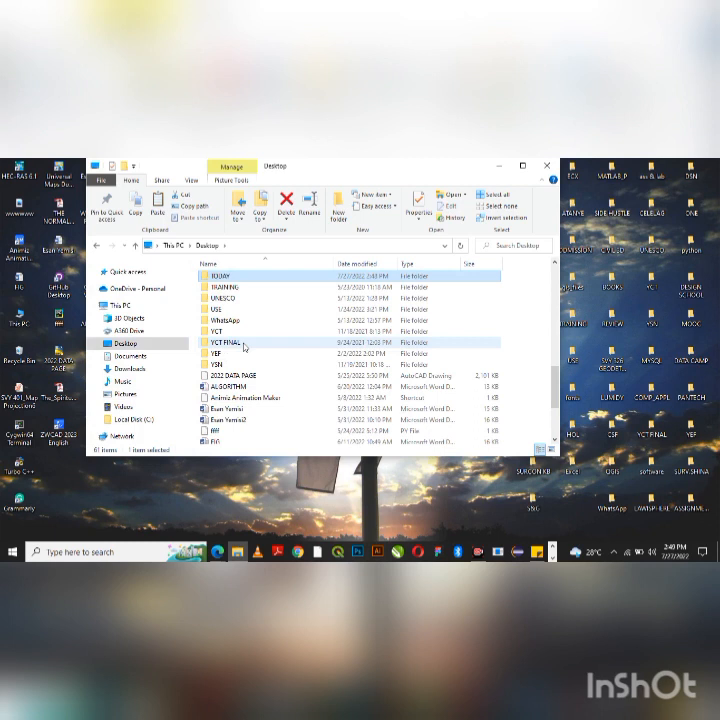
double_click(230, 277)
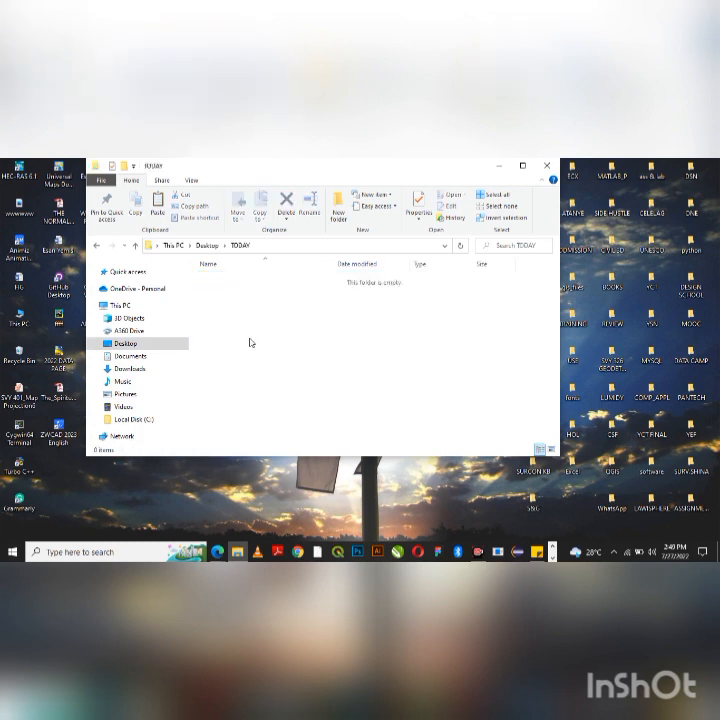
key("ctrl+v")
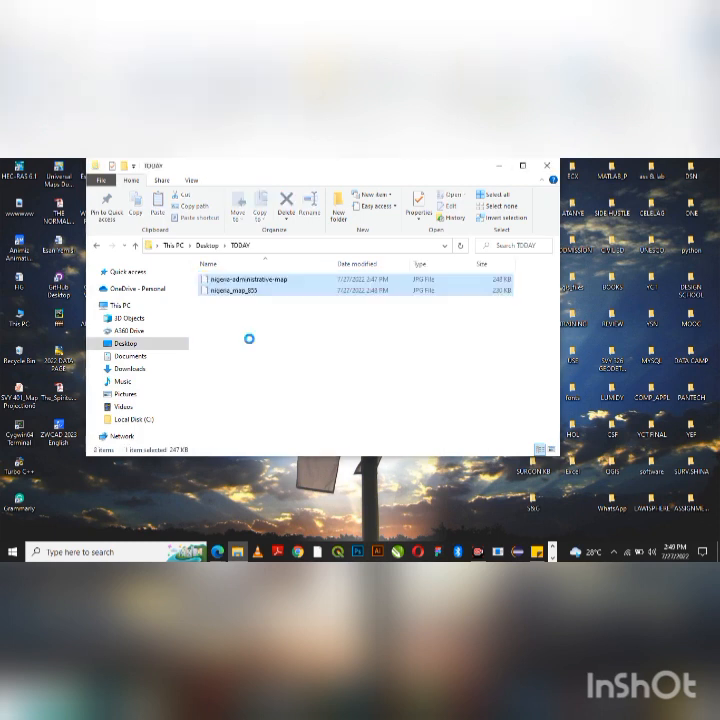
right_click(267, 353)
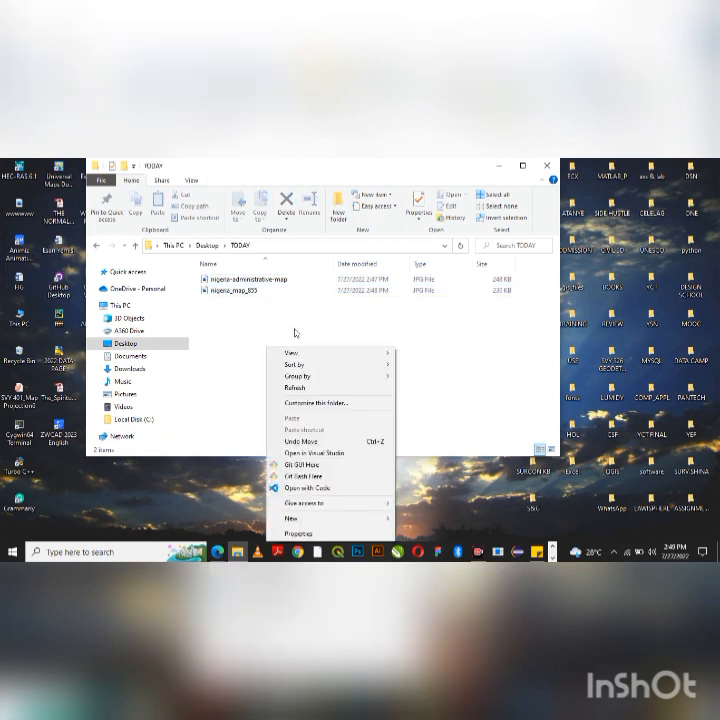
left_click(284, 387)
left_click(374, 535)
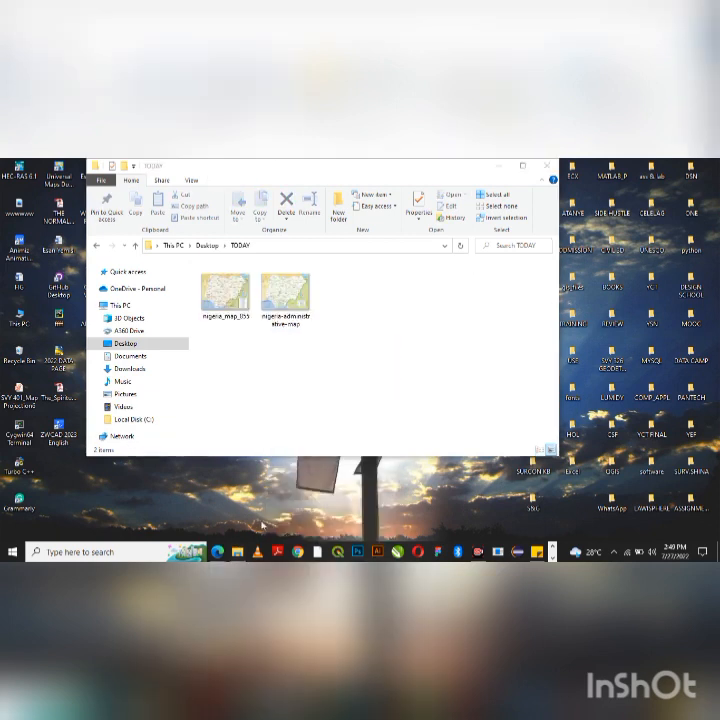
left_click(152, 548)
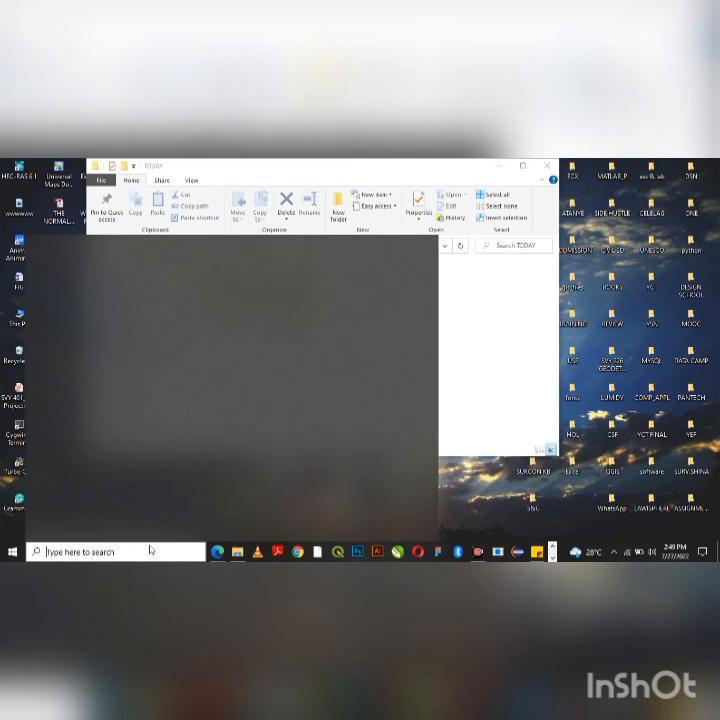
- Launch ArcMap from Windows search and create a new Blank Map
type("ARc")
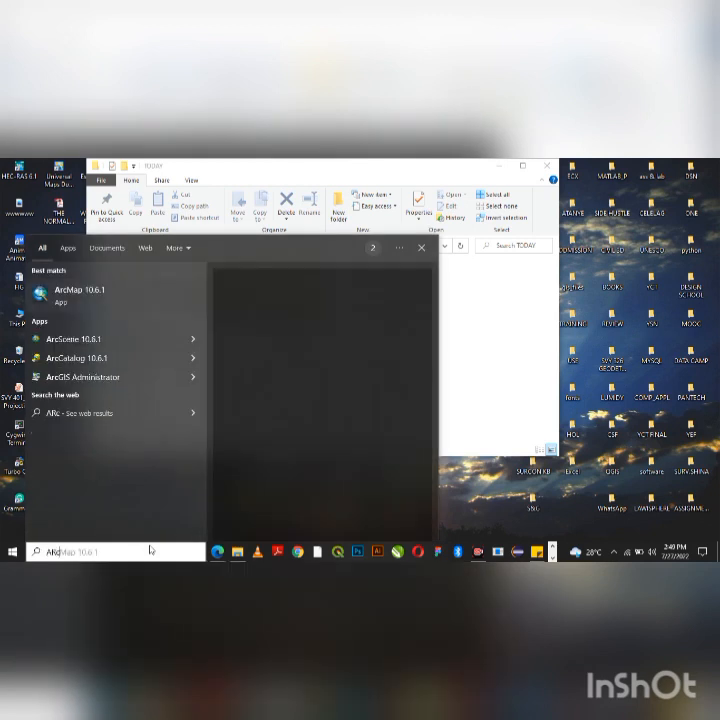
key("Return")
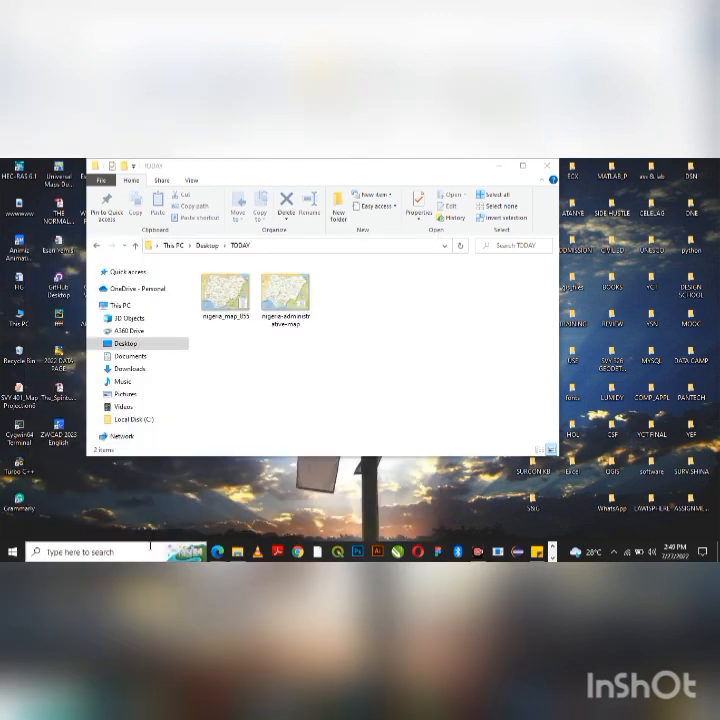
left_click(499, 166)
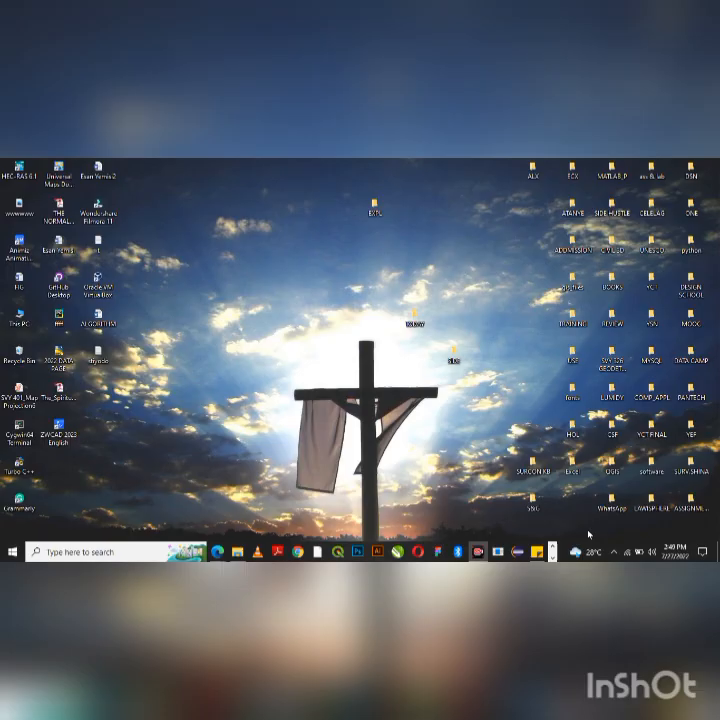
left_click(538, 550)
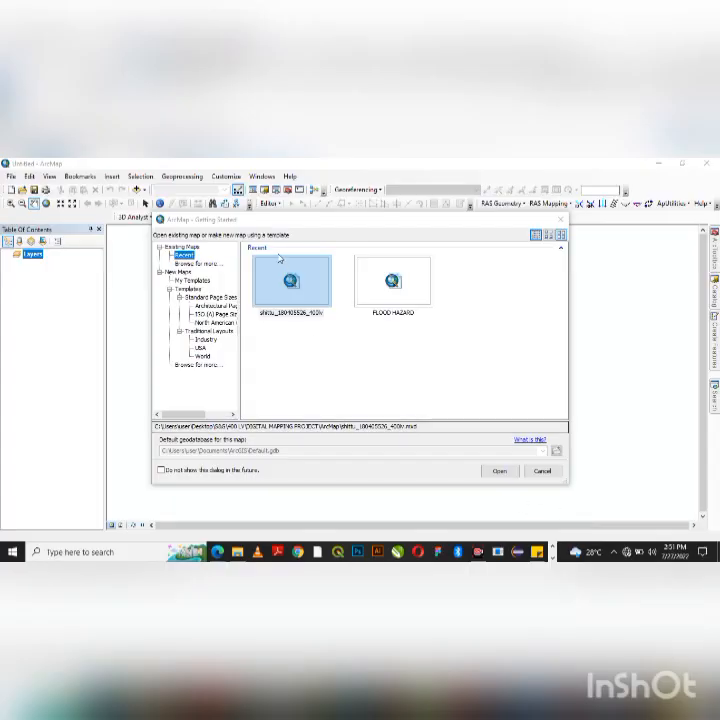
left_click(185, 273)
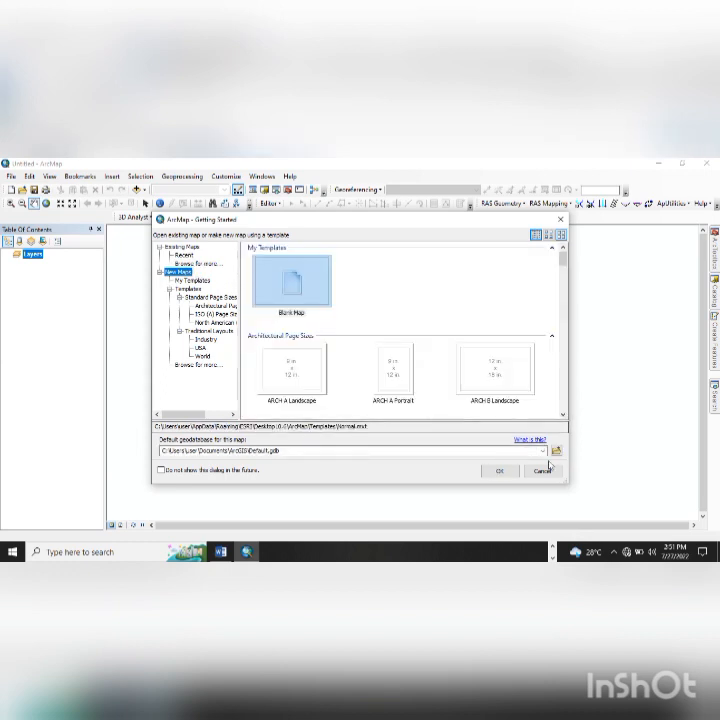
left_click(499, 470)
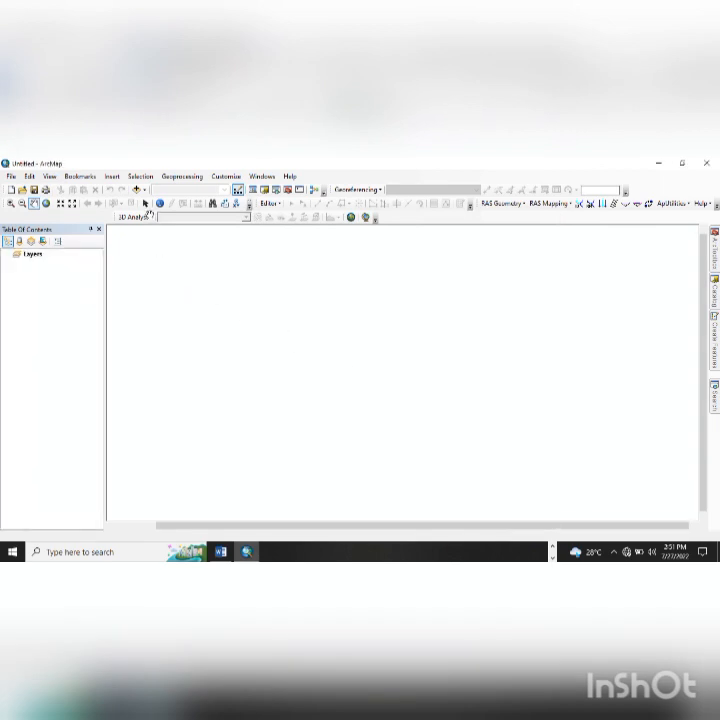
left_click(147, 189)
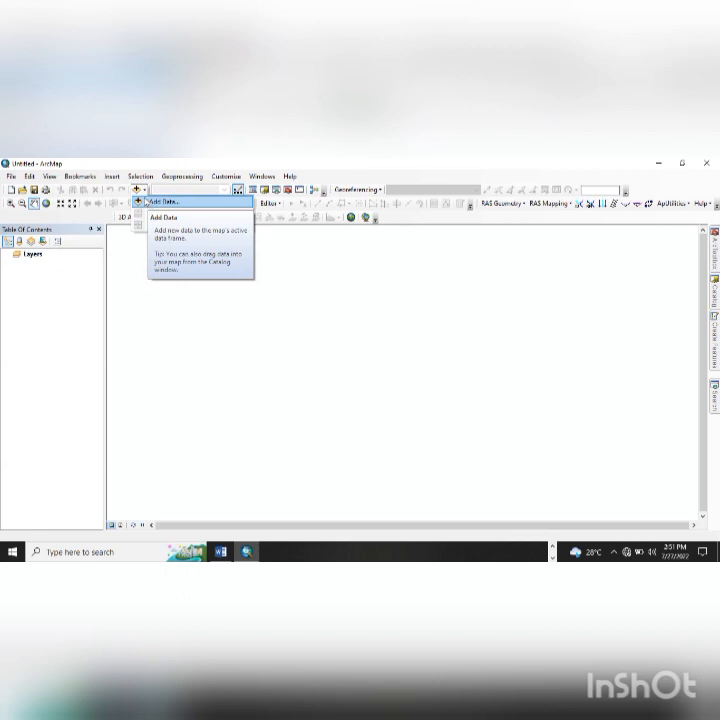
- Add nigeria_map_855.jpg and nigeria-administrative-map.jpg from Desktop\TODAY, dismissing the spatial reference warning
left_click(145, 201)
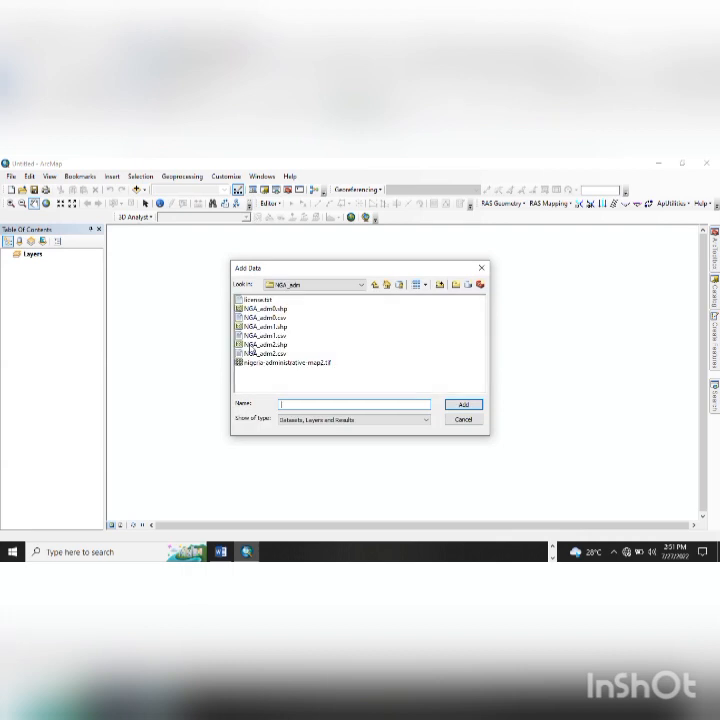
left_click(356, 287)
left_click(375, 287)
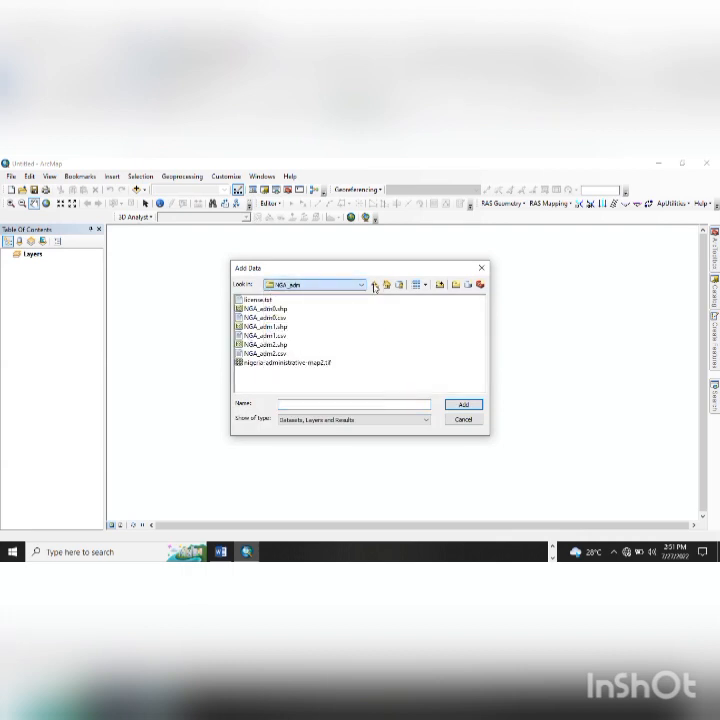
left_click(375, 286)
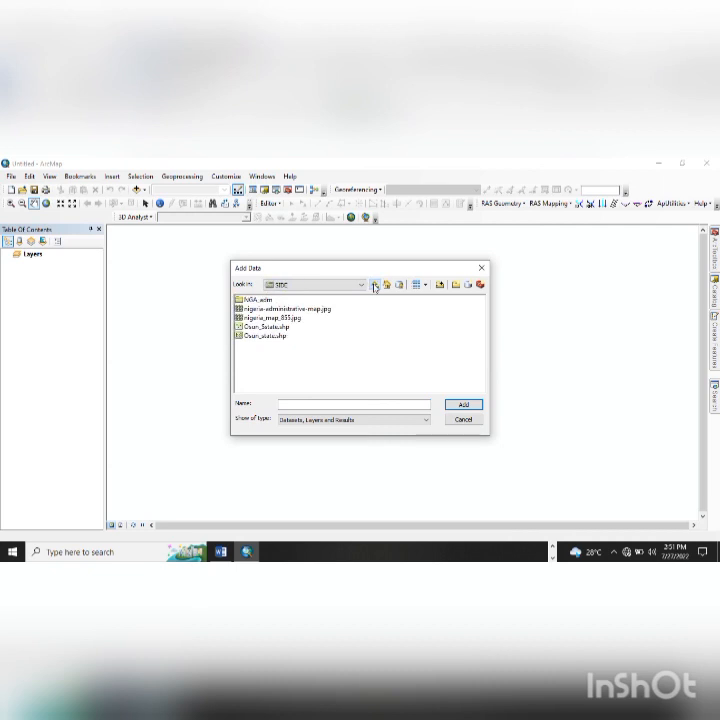
left_click(375, 286)
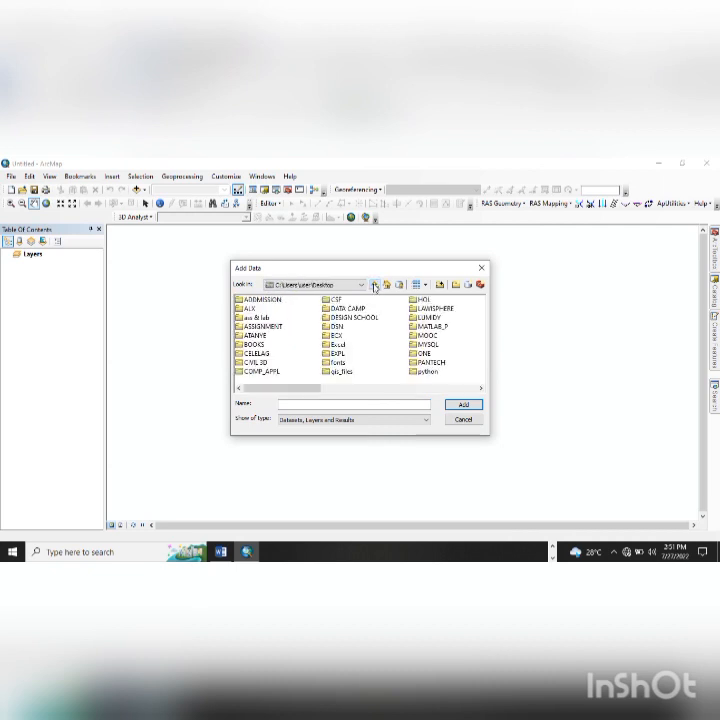
left_click(336, 327)
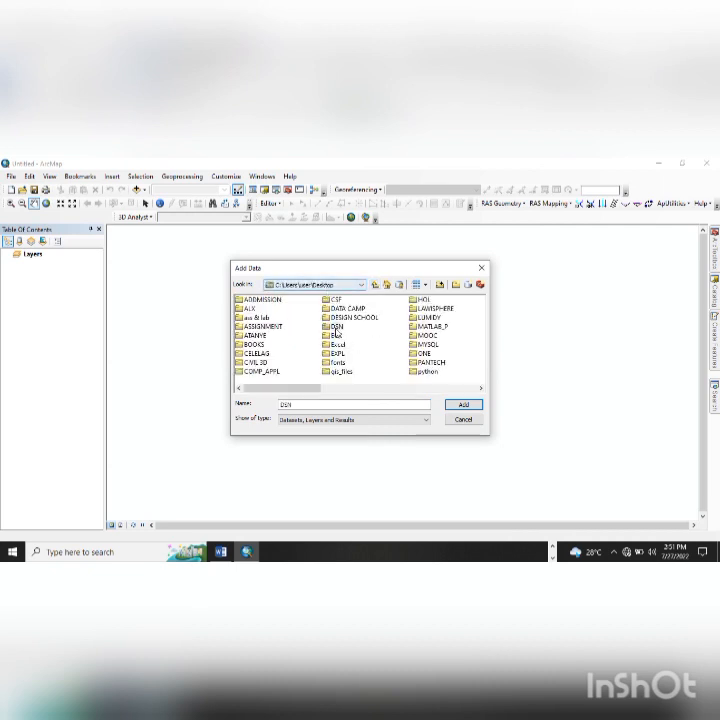
key("t")
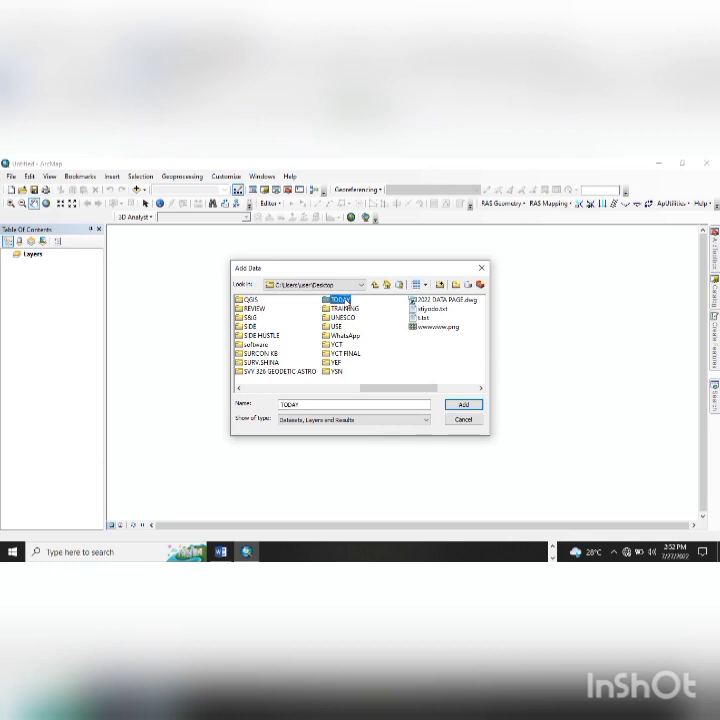
double_click(340, 299)
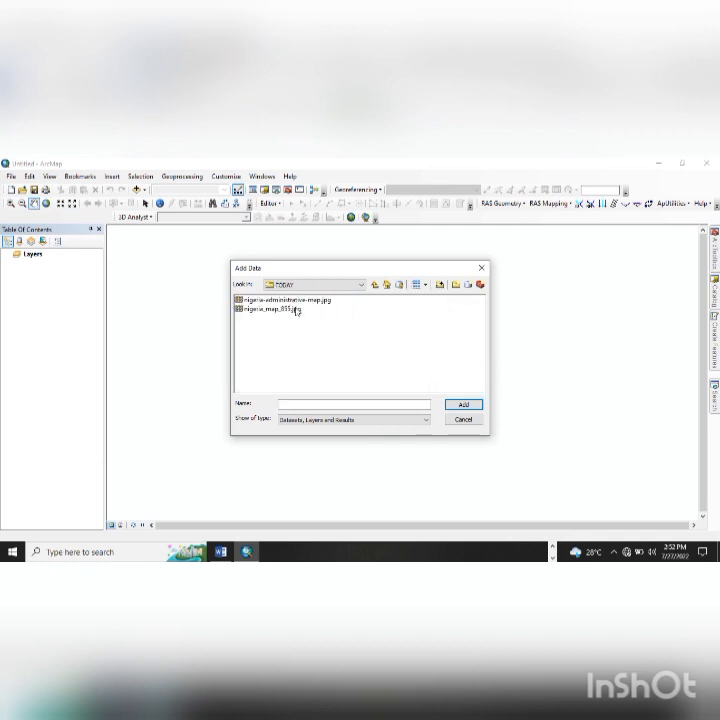
left_click_drag(296, 311, 287, 286)
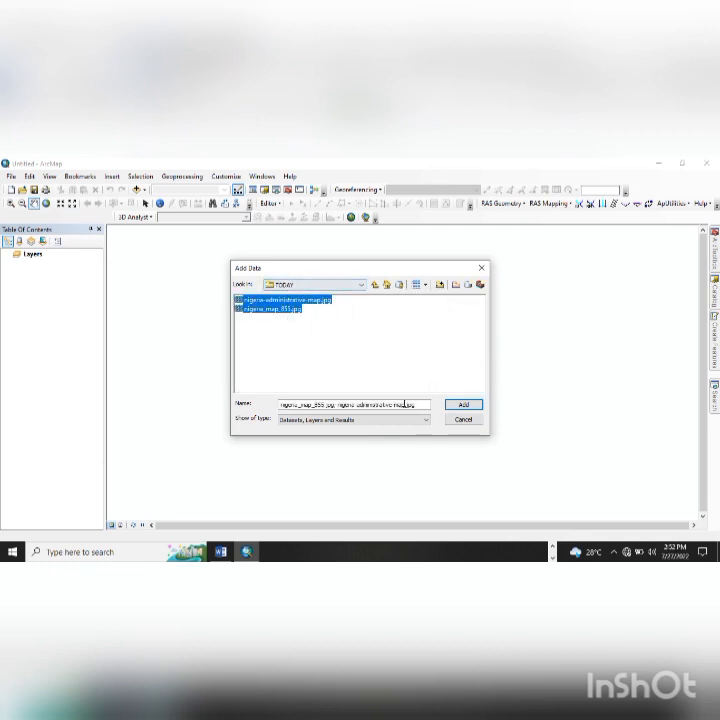
left_click(470, 405)
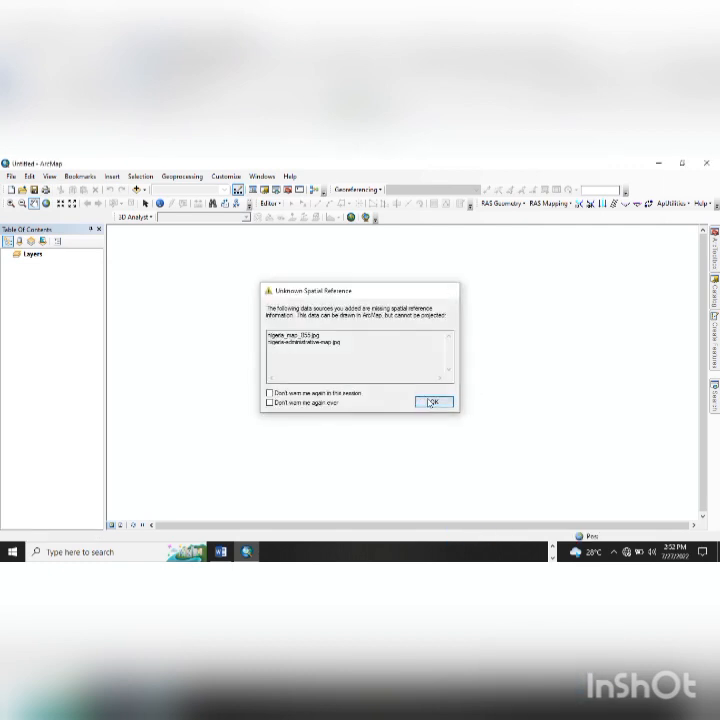
left_click(430, 401)
left_click(49, 176)
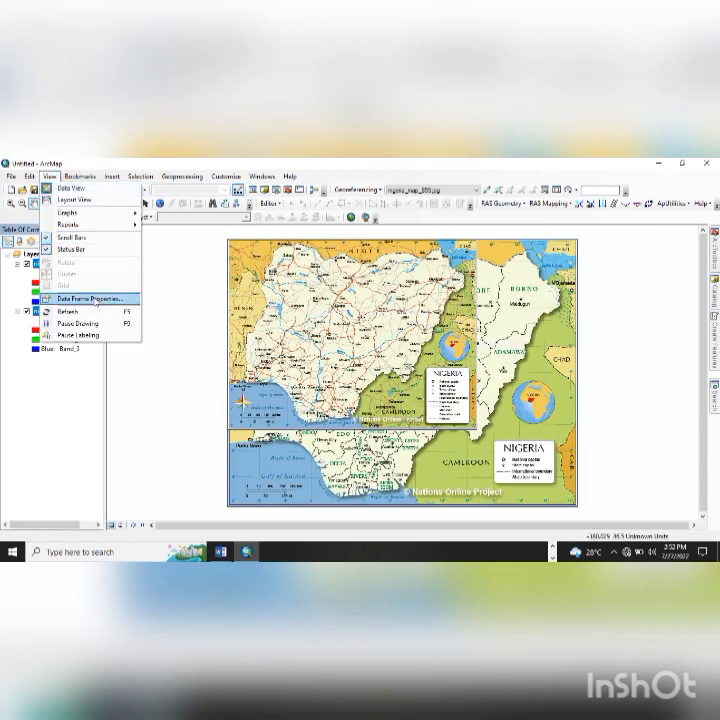
- In Data Frame Properties, expand Geographic Coordinate Systems down to the World group
left_click(92, 297)
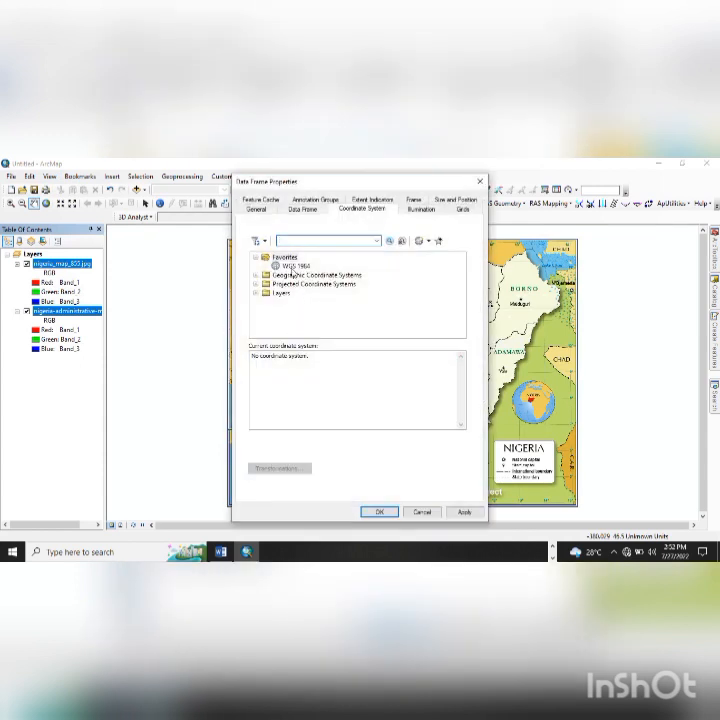
left_click(256, 275)
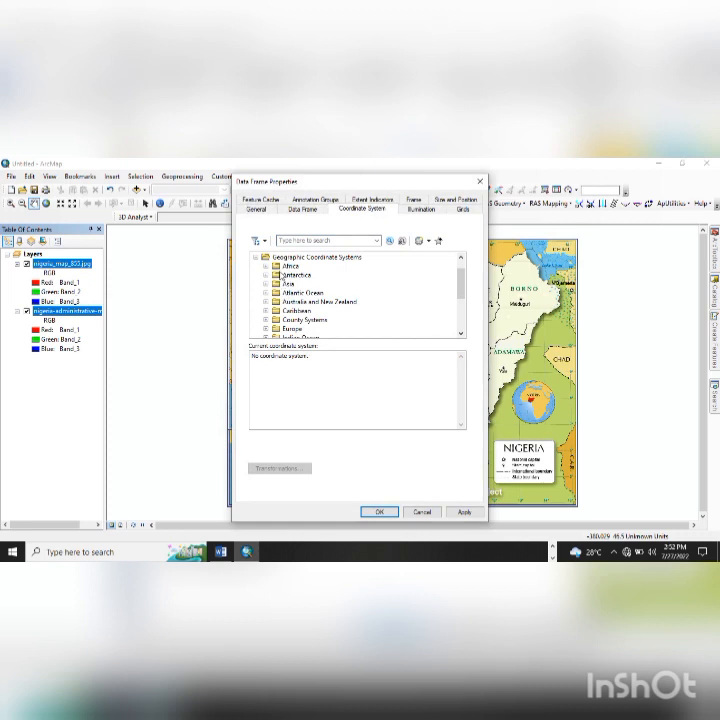
left_click(257, 259)
left_click(257, 276)
scroll(293, 300, "down", 3)
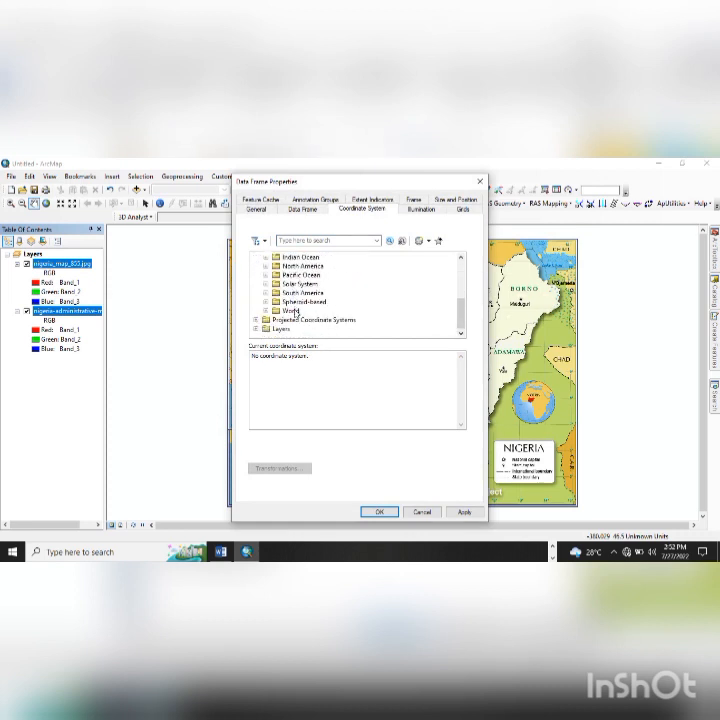
left_click(265, 311)
scroll(299, 322, "down", 2)
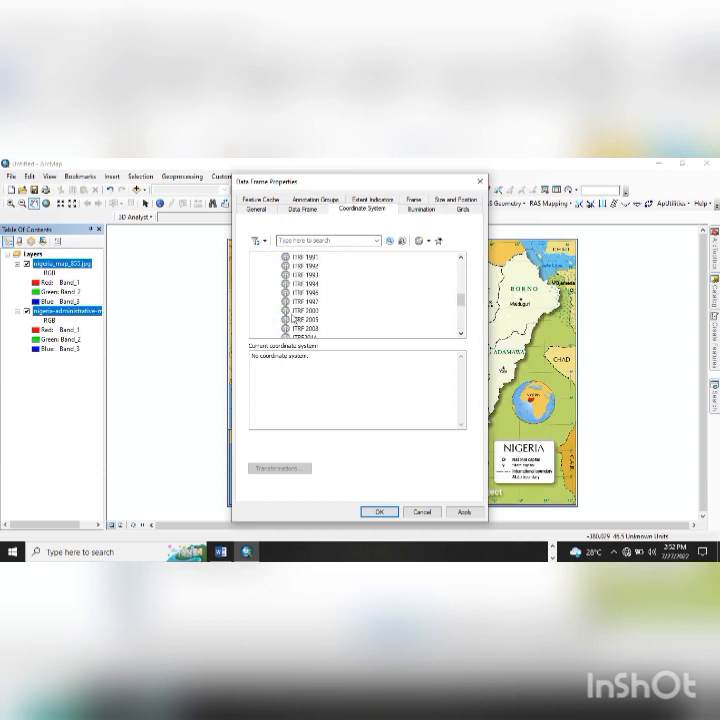
- Select WGS 1984 and apply it as the data frame's coordinate system
left_click(298, 311)
key("Down")
key("Down")
key("Down")
key("Down")
key("Down")
key("Down")
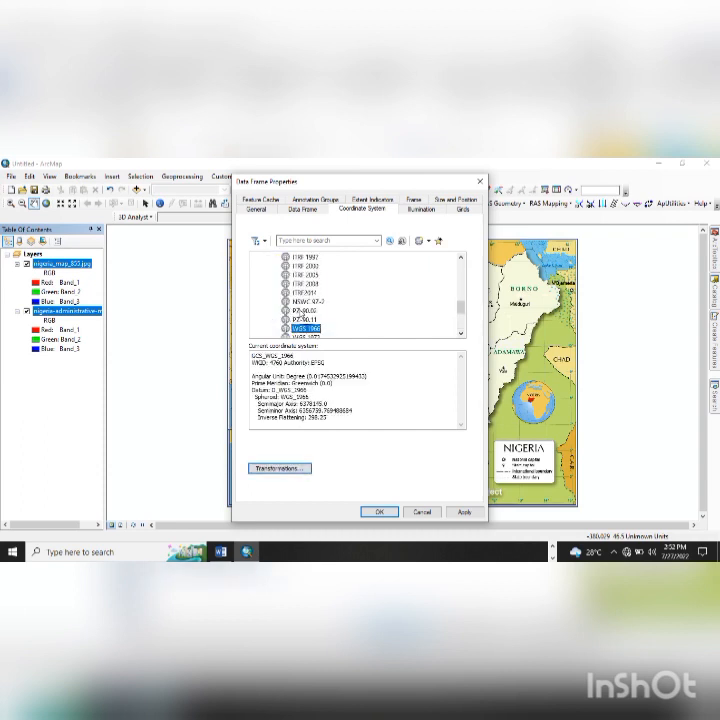
scroll(305, 328, "down", 1)
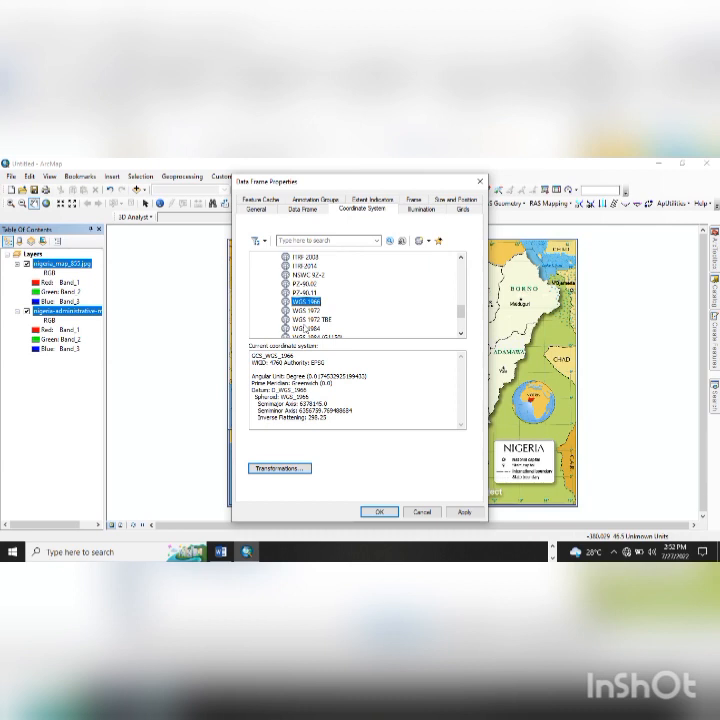
scroll(305, 331, "down", 1)
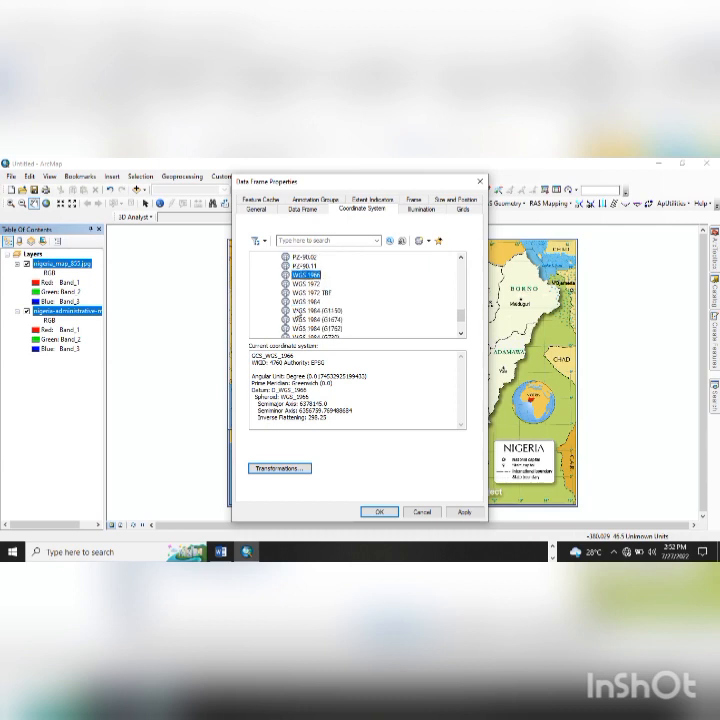
left_click(307, 301)
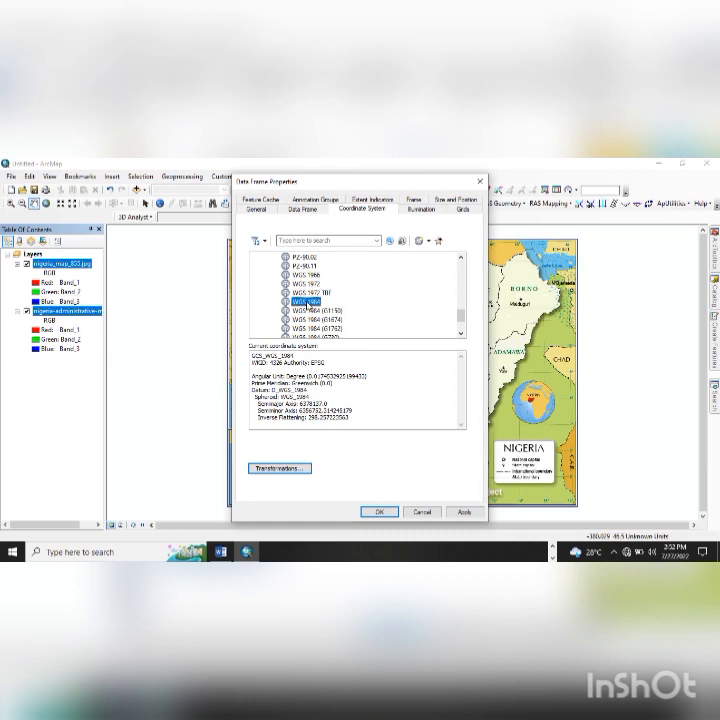
double_click(307, 301)
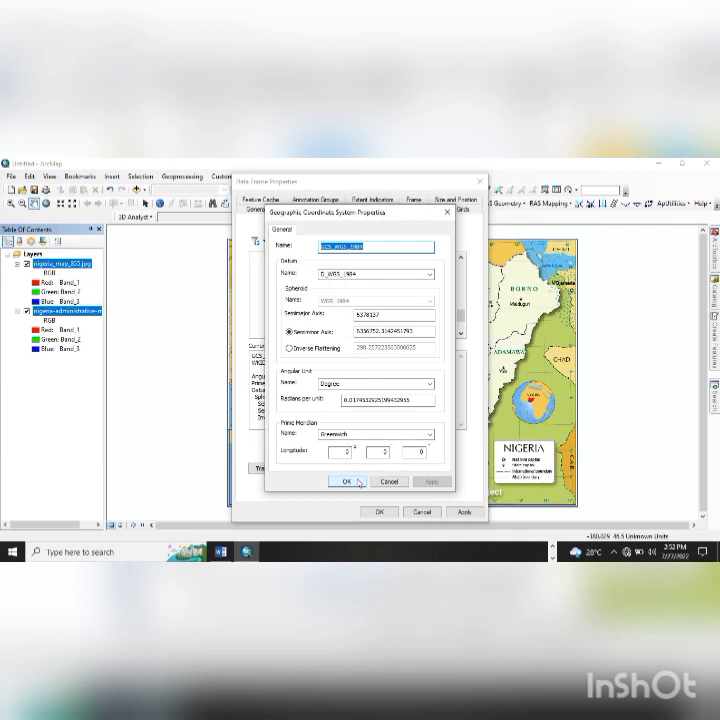
left_click(346, 481)
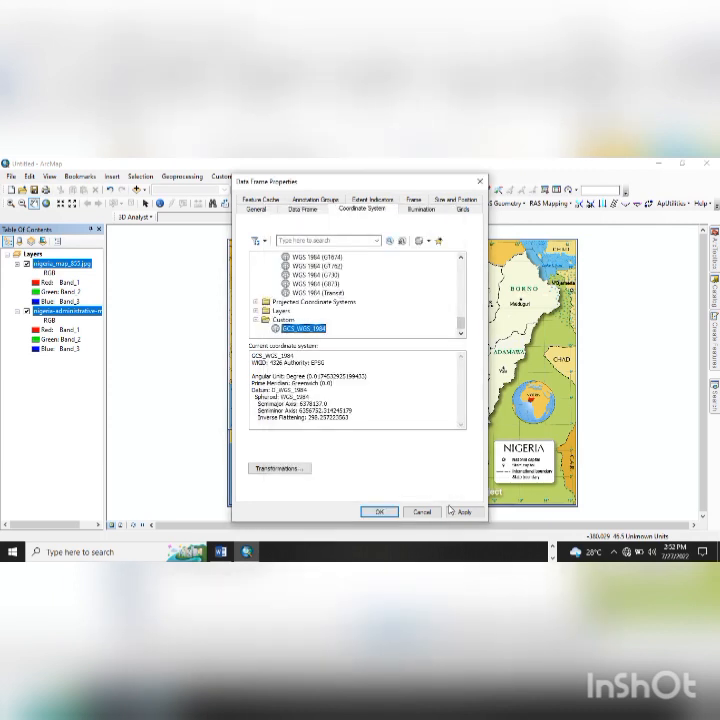
left_click(451, 511)
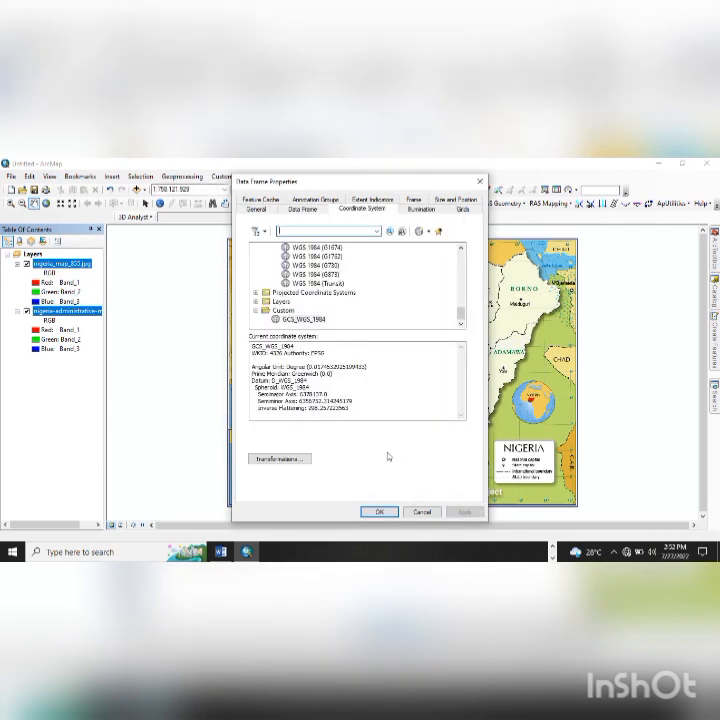
left_click(386, 511)
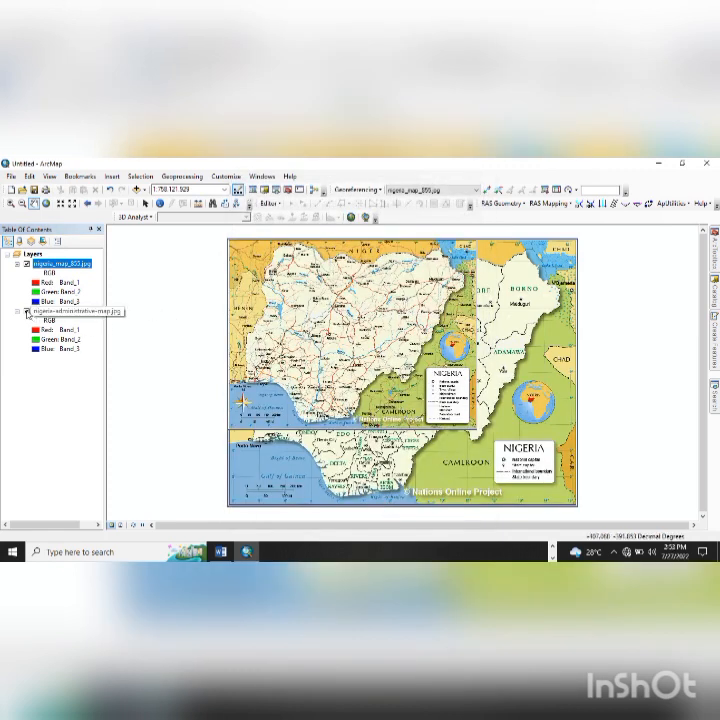
- Hide nigeria_map_855.jpg and move it below the administrative map layer
left_click(68, 311, "ctrl")
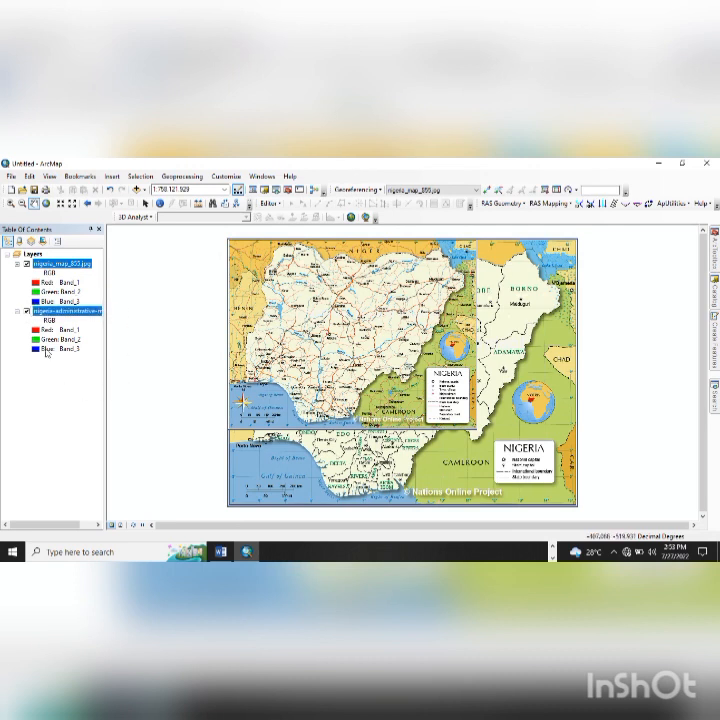
left_click(27, 264)
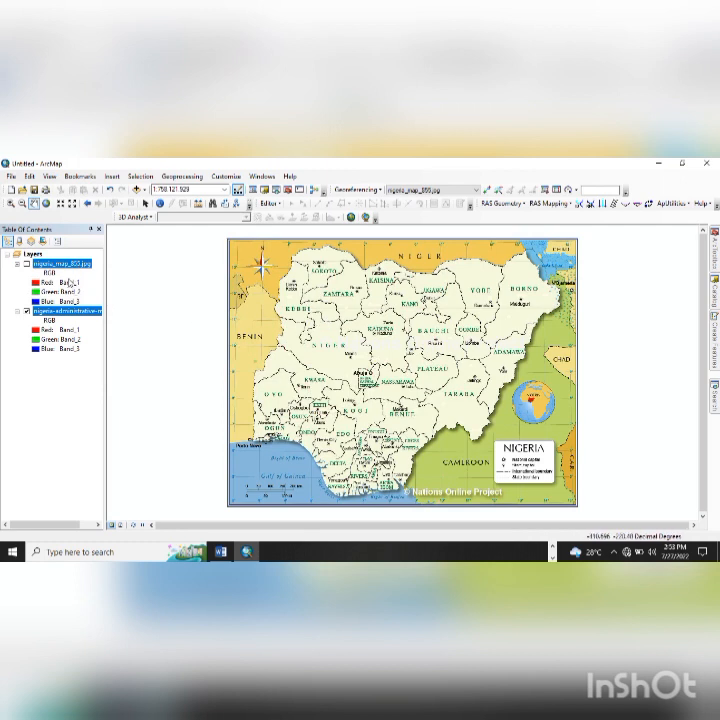
left_click_drag(71, 267, 55, 355)
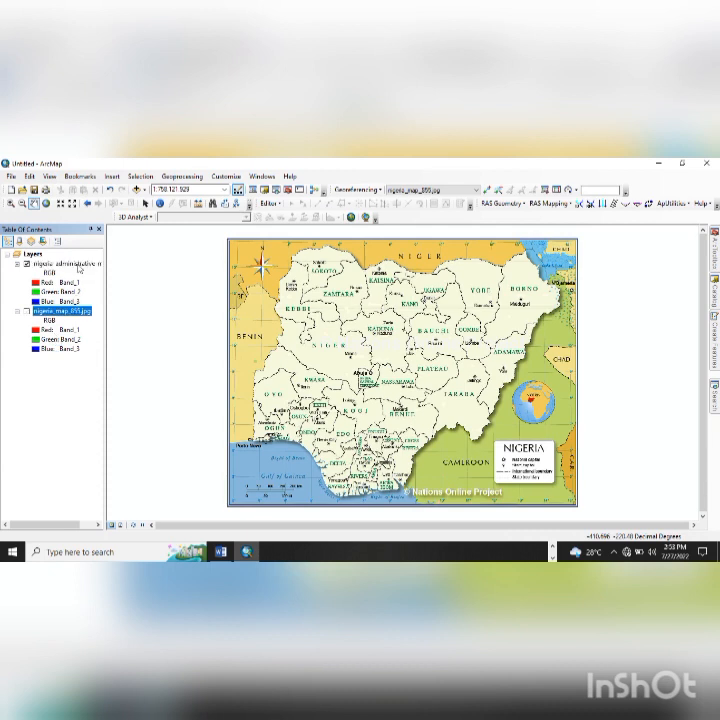
- Set nigeria-administrative-map.jpg as the Georeferencing toolbar's target layer
left_click(79, 265)
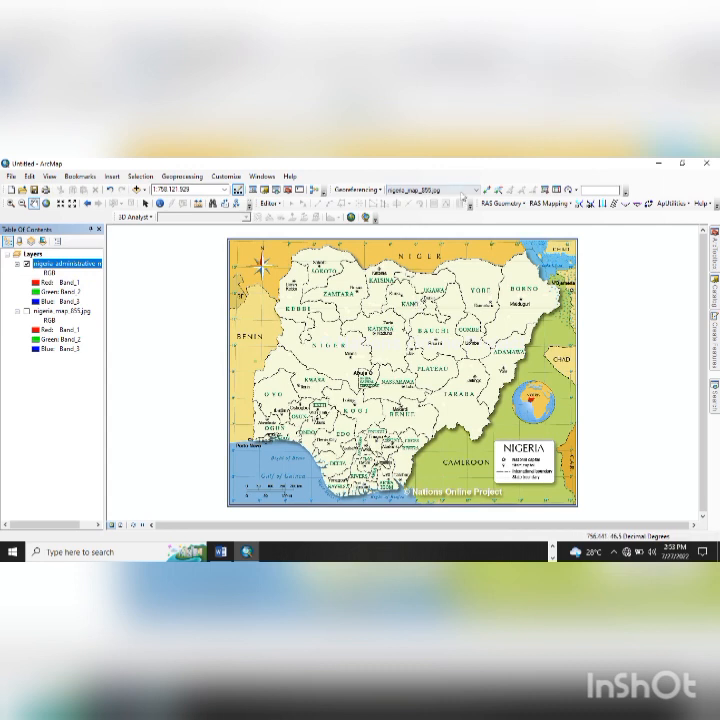
left_click(463, 191)
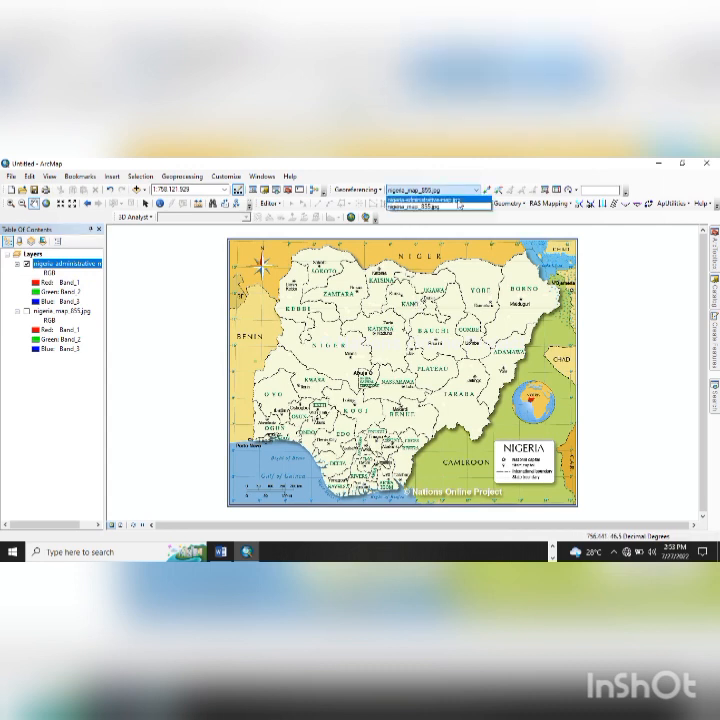
left_click(456, 199)
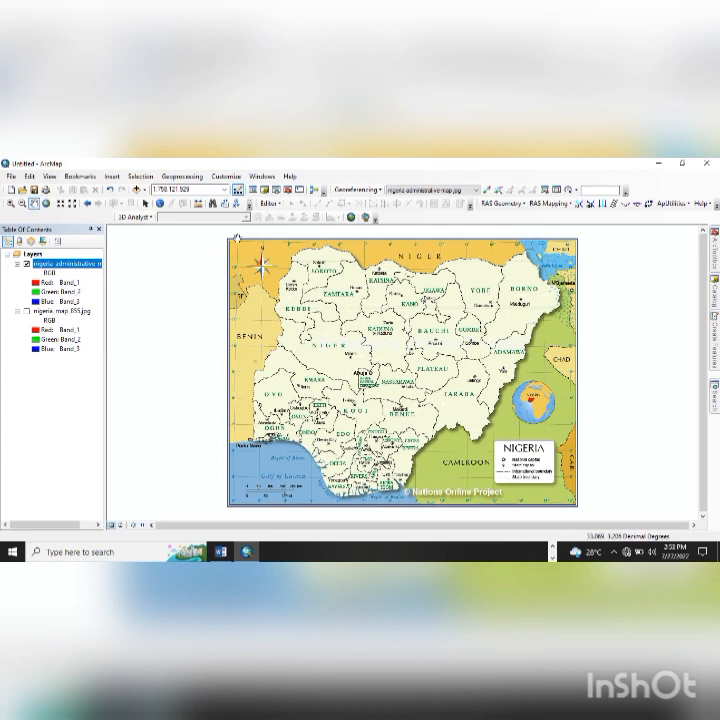
- Hide and re-show the Georeferencing toolbar, then activate the Add Control Points tool
right_click(460, 176)
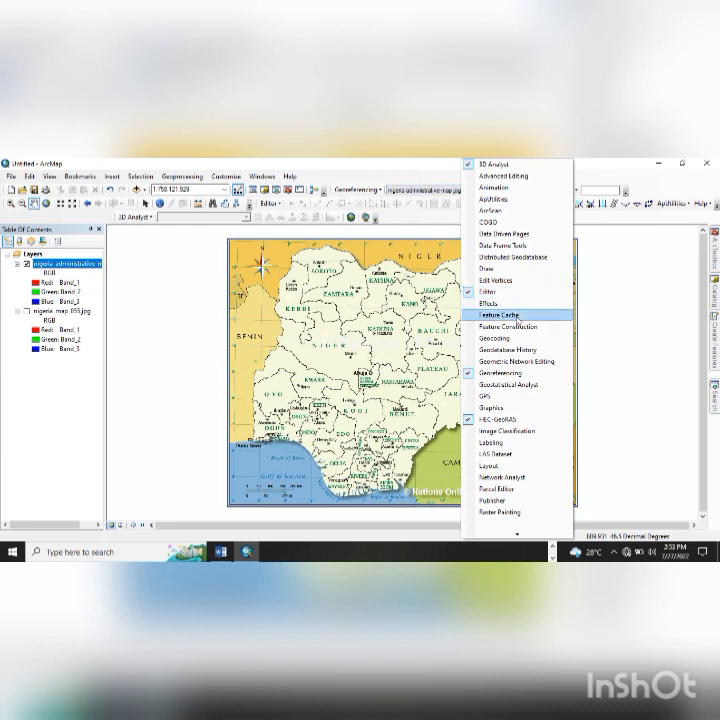
left_click(500, 373)
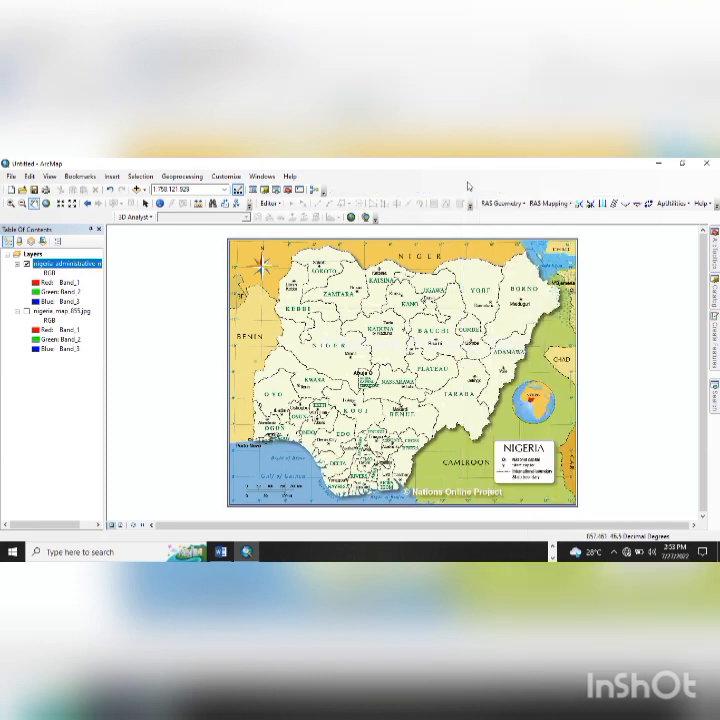
right_click(466, 167)
right_click(406, 182)
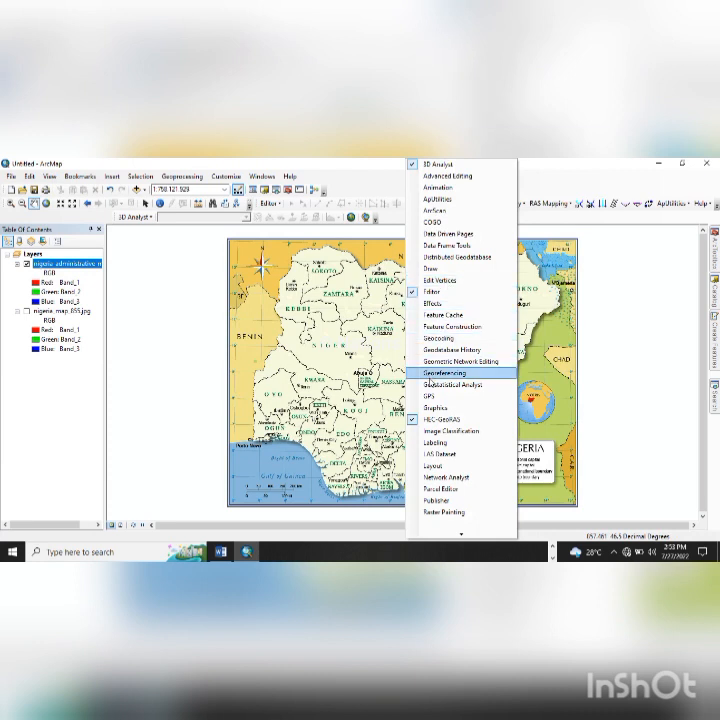
left_click(429, 376)
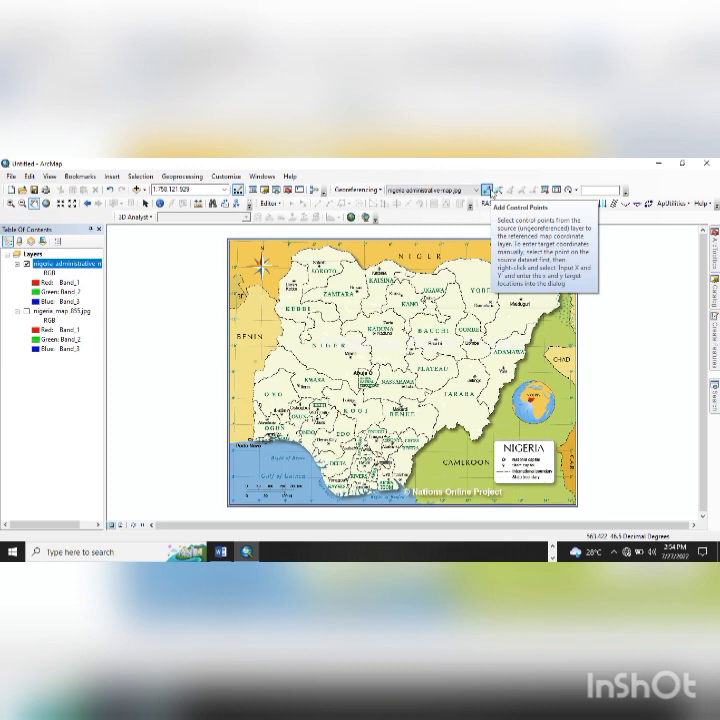
left_click(489, 190)
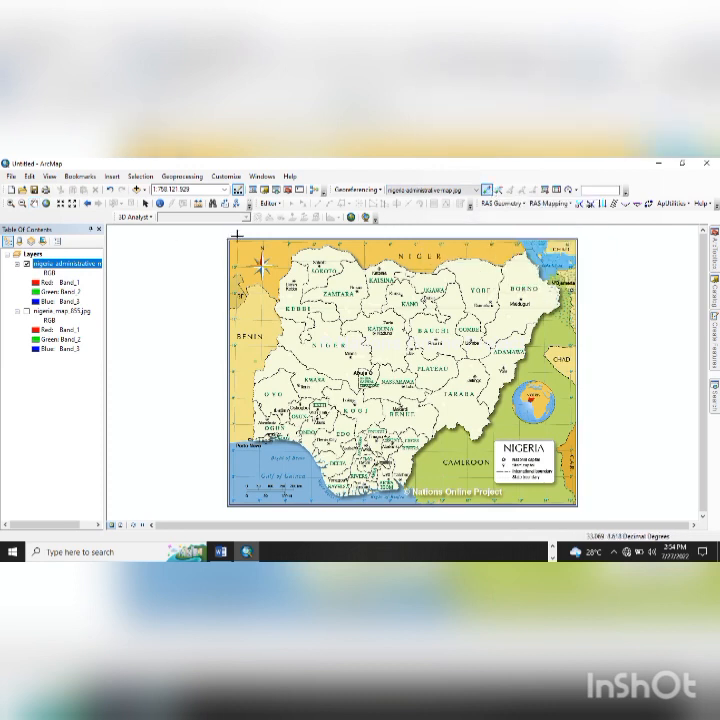
- Zoom to the top-left graticule corner near Birnin Kebbi and place the first control point there
scroll(237, 236, "up", 4)
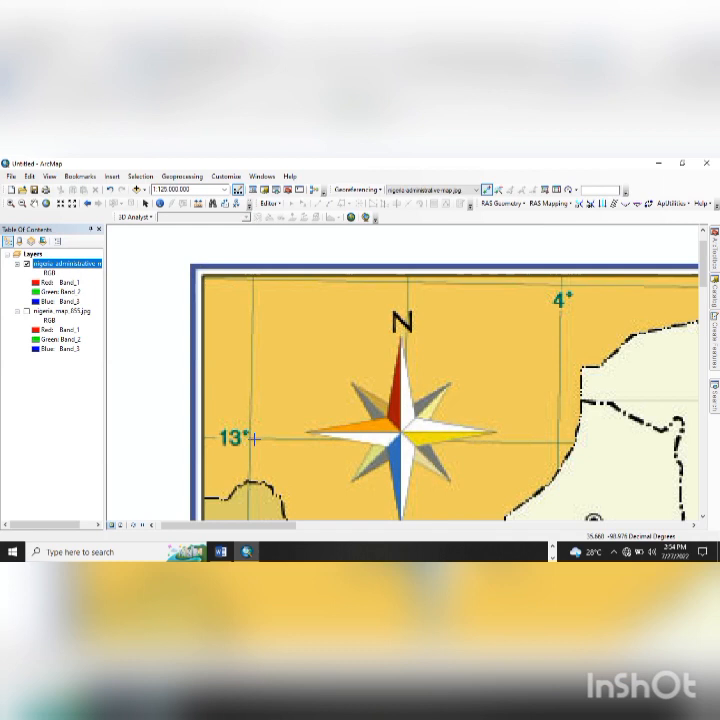
left_click_drag(264, 412, 270, 483)
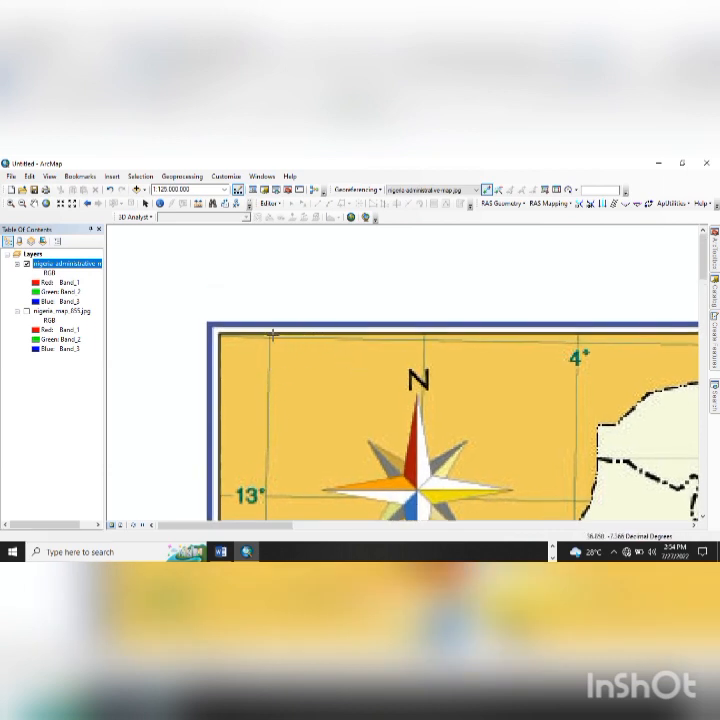
scroll(269, 336, "up", 6)
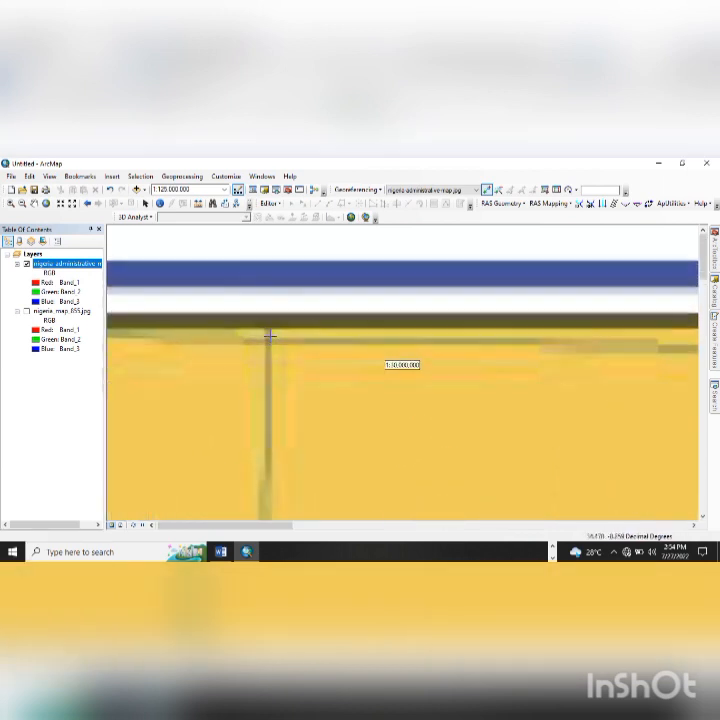
scroll(269, 336, "up", 4)
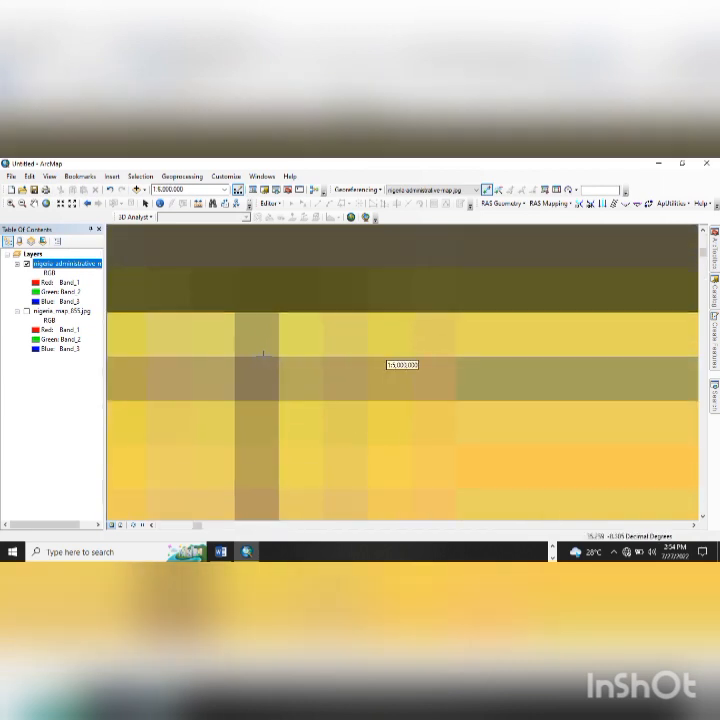
left_click(251, 379)
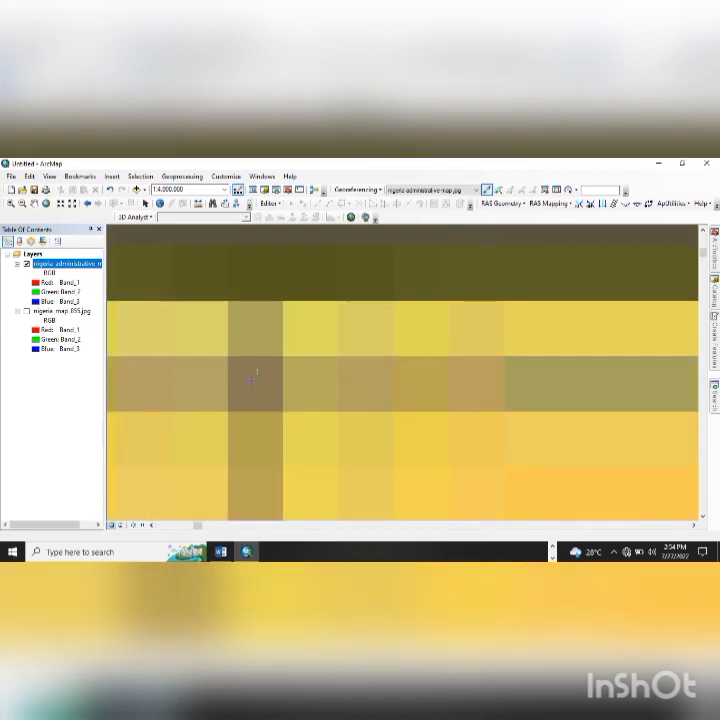
right_click(337, 343)
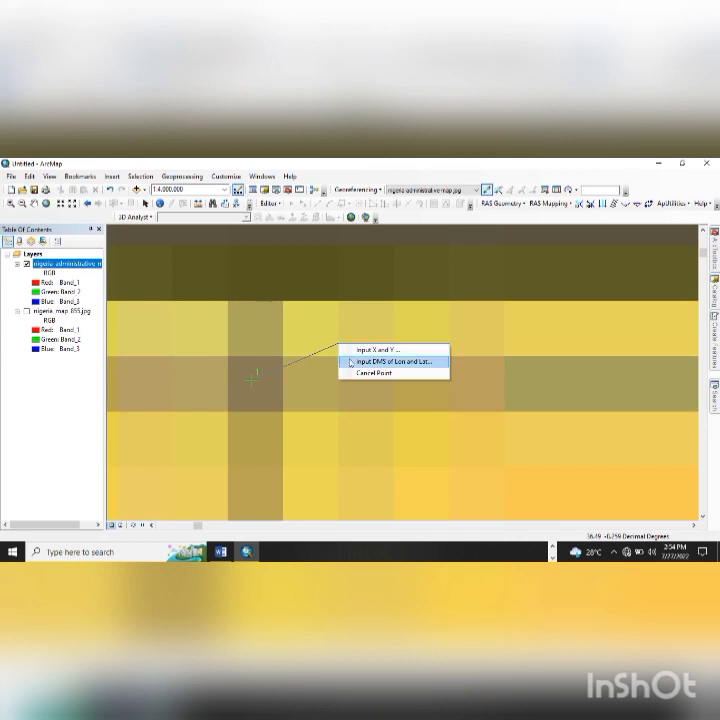
- Enter DMS coordinates 3°0'0" longitude, 14°0'0" latitude for the first control point
left_click(375, 360)
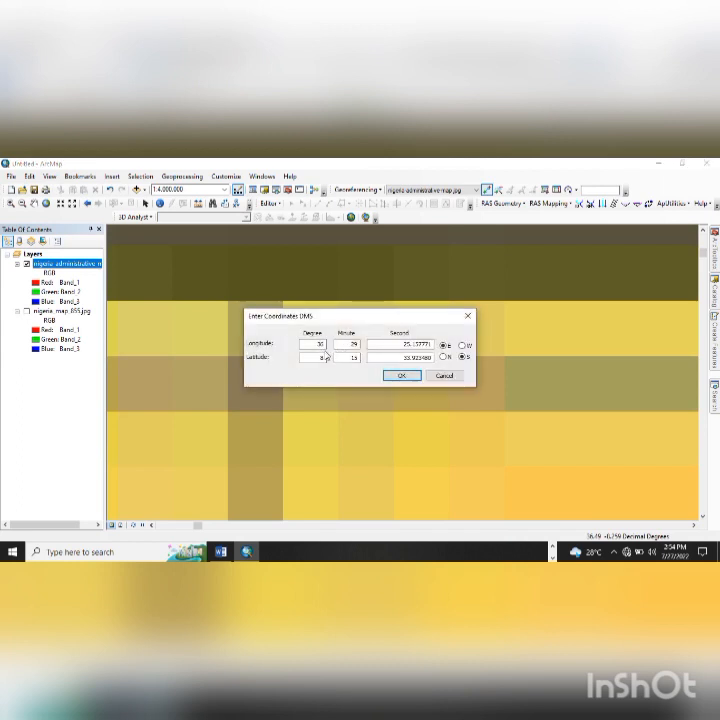
double_click(321, 344)
double_click(411, 344)
type("0")
double_click(409, 357)
type("0")
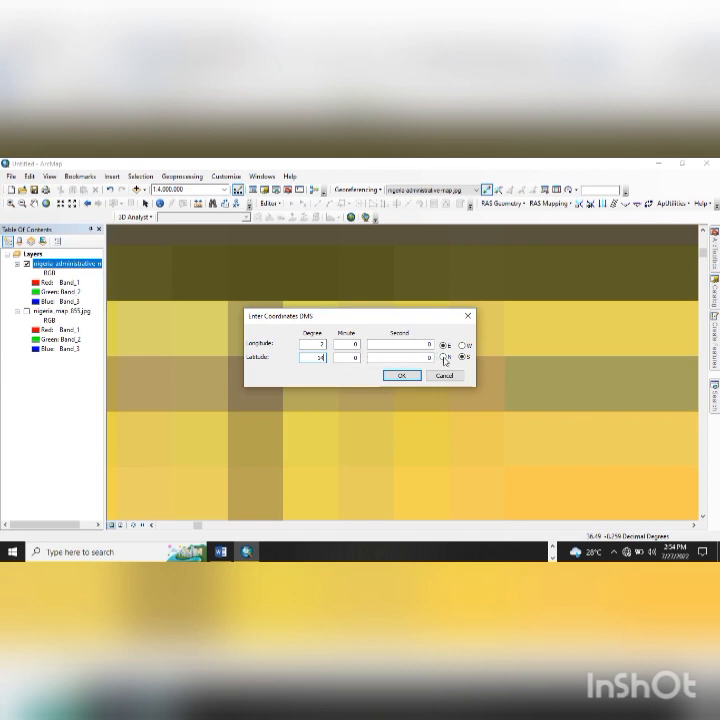
left_click(403, 374)
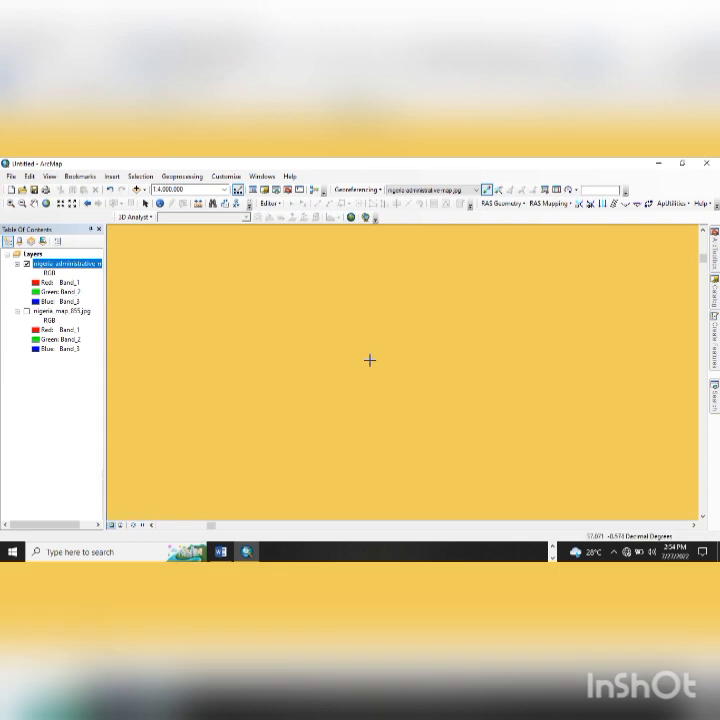
- Show the full map, then zoom deep into the bottom-left graticule corner by the 2° label
left_click(45, 204)
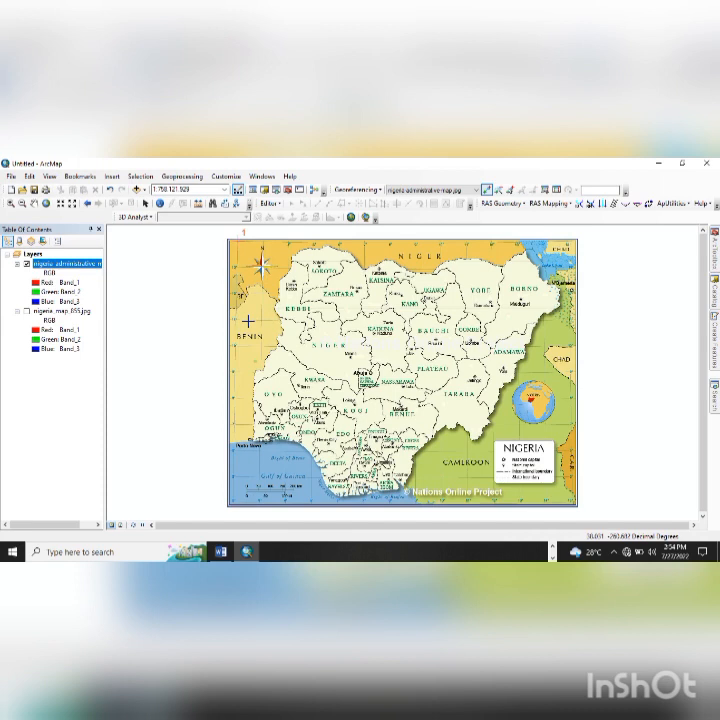
mouse_move(246, 551)
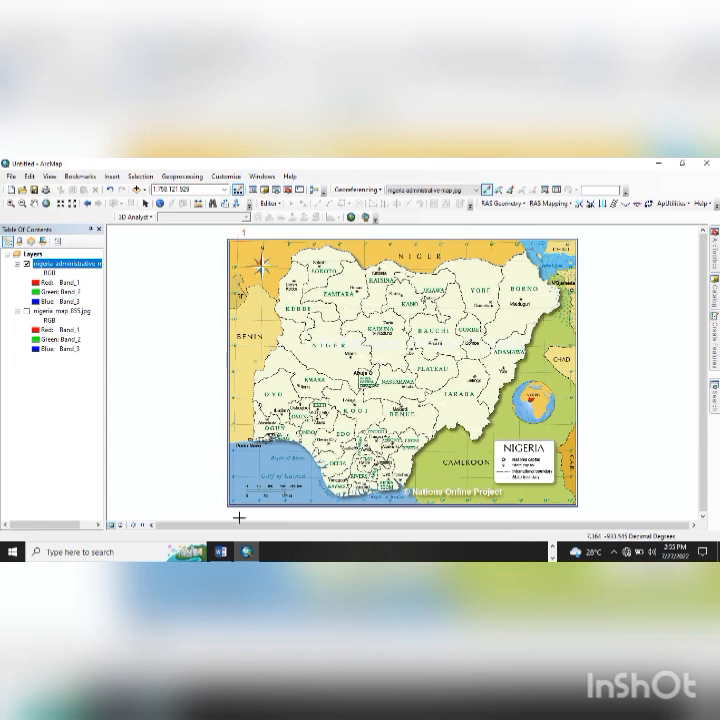
scroll(239, 517, "up", 5)
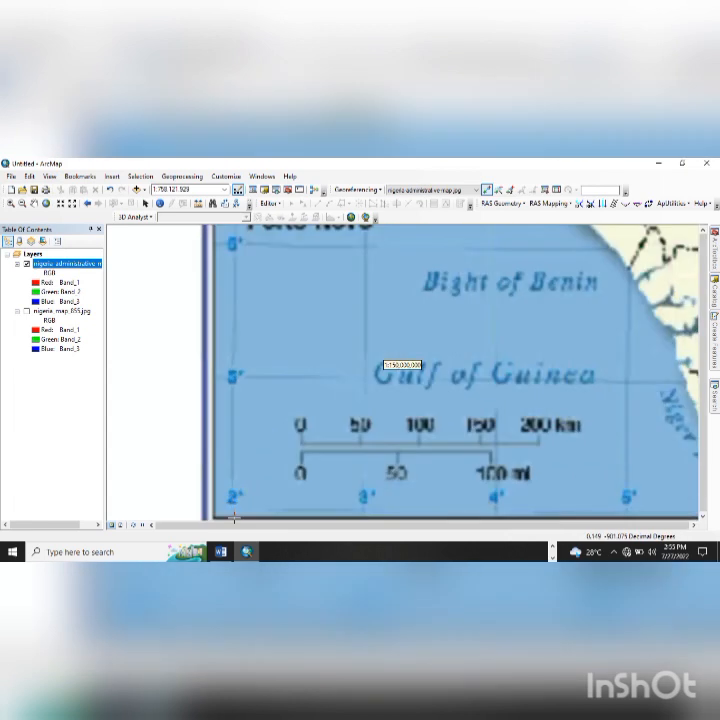
scroll(234, 517, "up", 5)
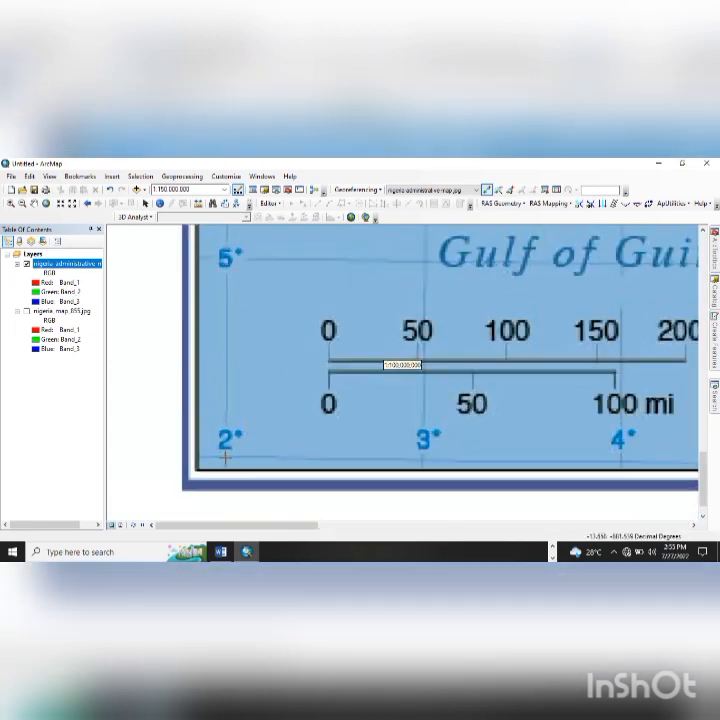
scroll(225, 457, "up", 5)
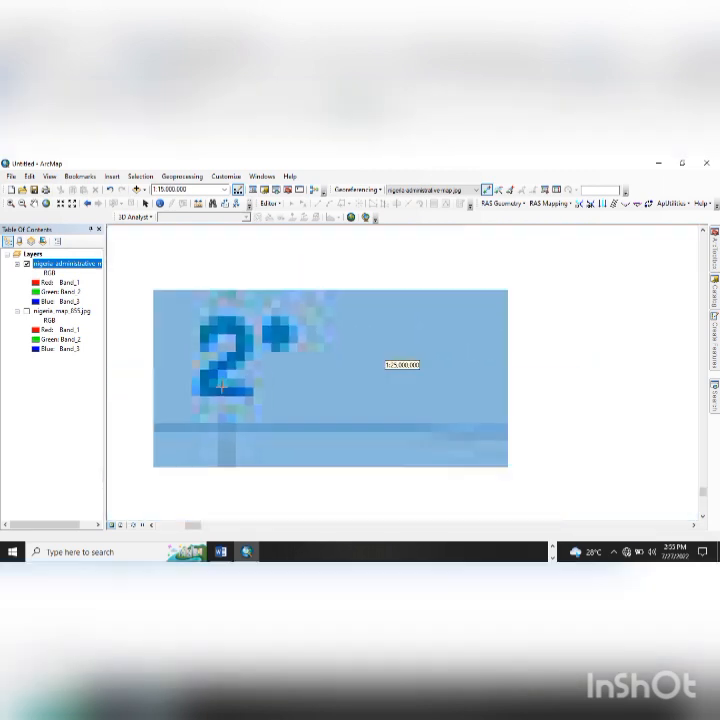
scroll(222, 387, "down", 1)
left_click_drag(238, 406, 238, 449)
scroll(222, 418, "down", 2)
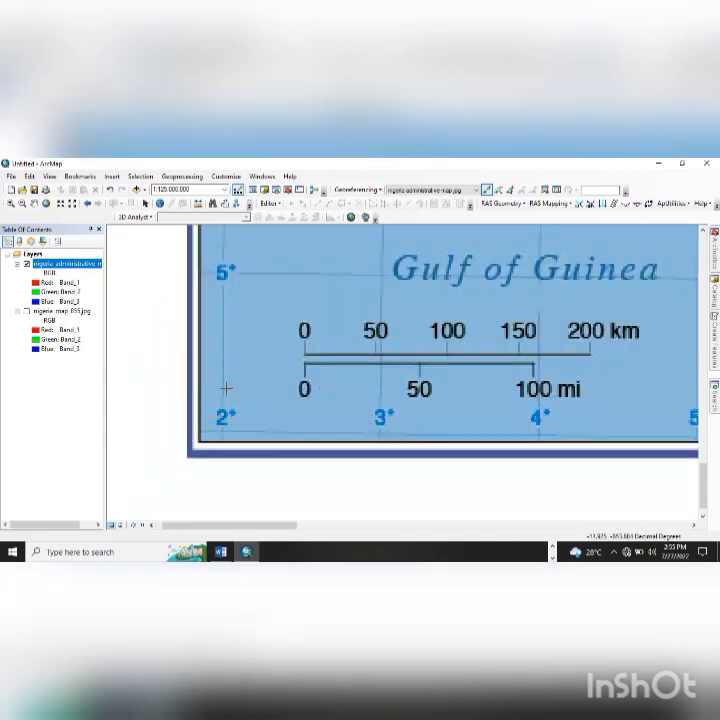
scroll(220, 426, "down", 2)
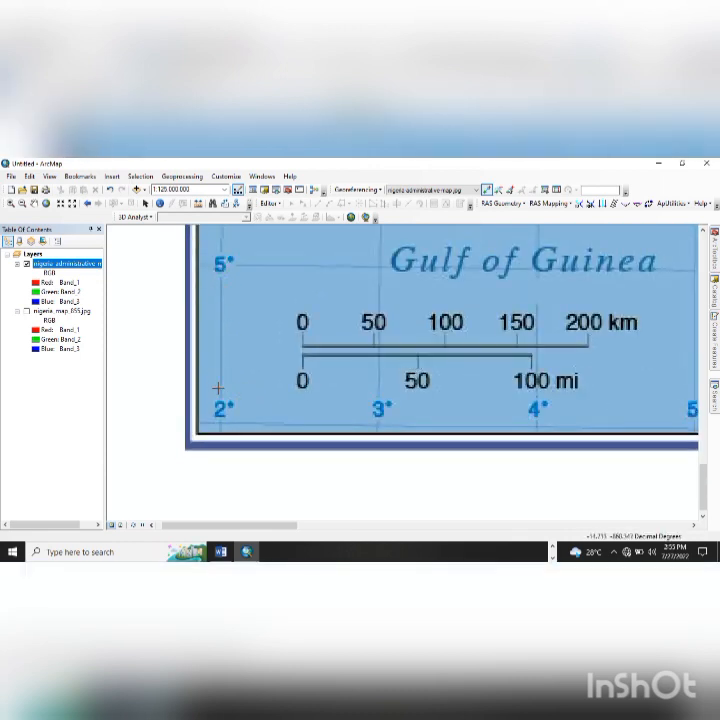
scroll(220, 410, "down", 10)
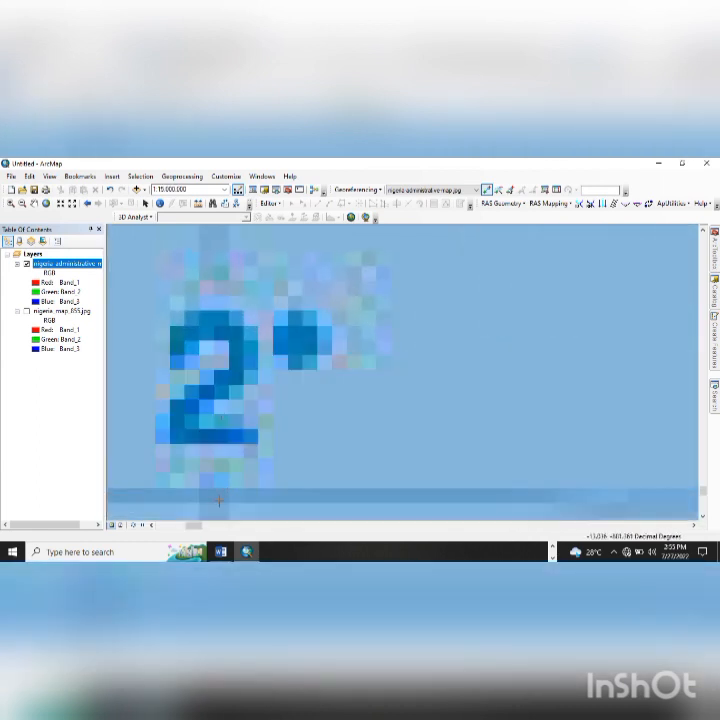
scroll(218, 495, "down", 5)
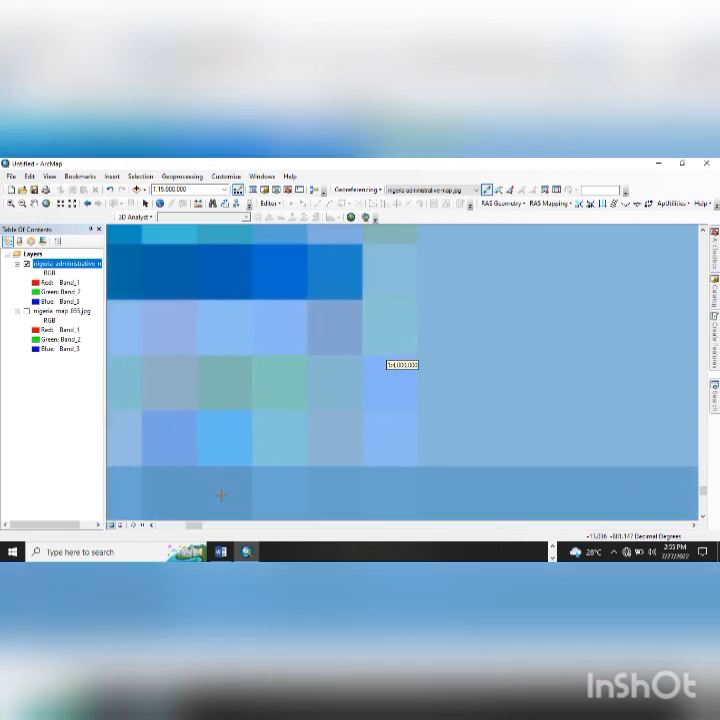
scroll(224, 409, "down", 2)
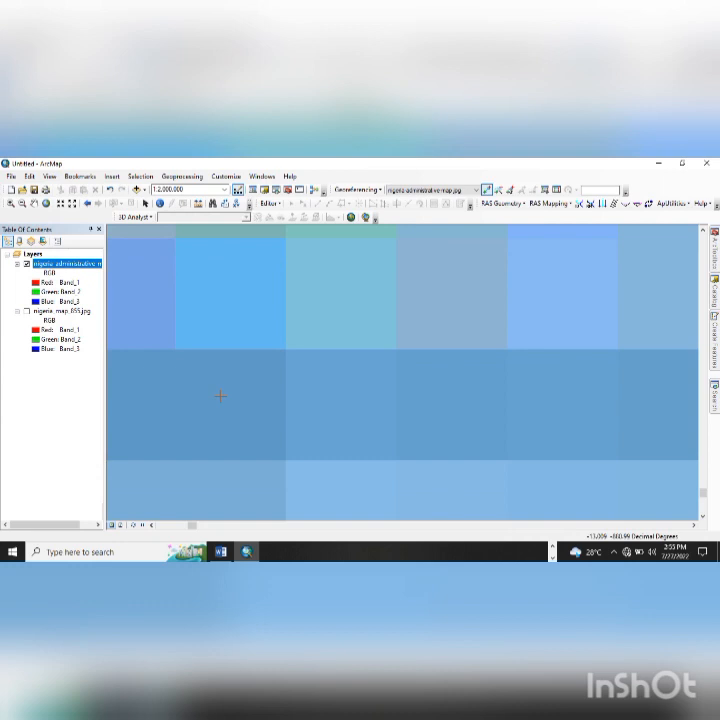
scroll(220, 396, "down", 2)
scroll(219, 399, "down", 2)
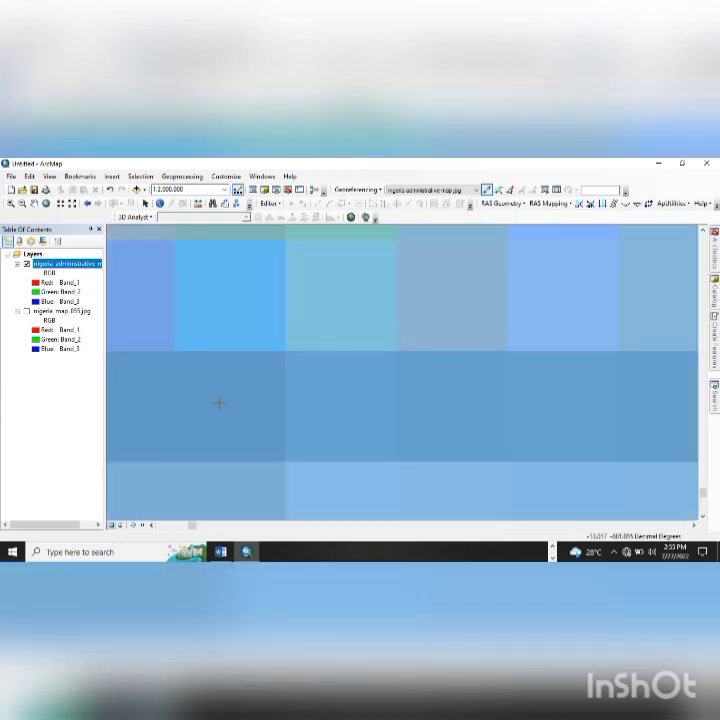
- Place a second control point on the bottom-left grid corner for DMS entry
left_click(220, 406)
right_click(281, 385)
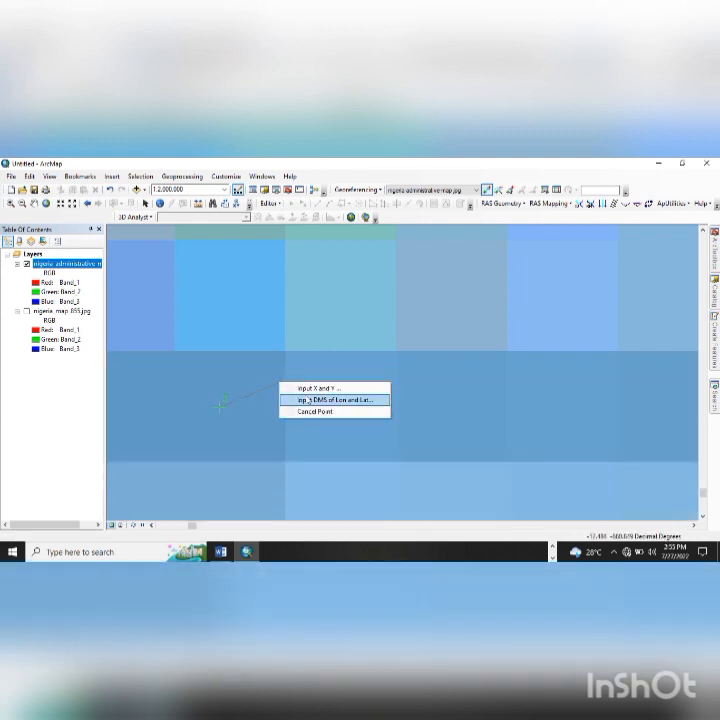
left_click(310, 400)
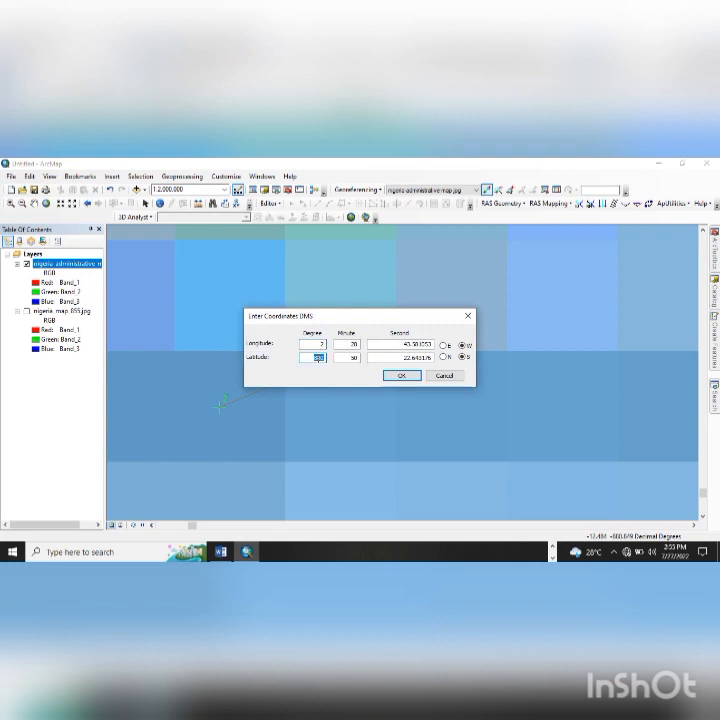
- Give the second control point coordinates 3°0'0" E longitude and 4°0'0" N latitude
double_click(346, 345)
type("0")
double_click(381, 355)
type("0")
double_click(410, 345)
type("0")
left_click(443, 357)
left_click(443, 345)
left_click(401, 376)
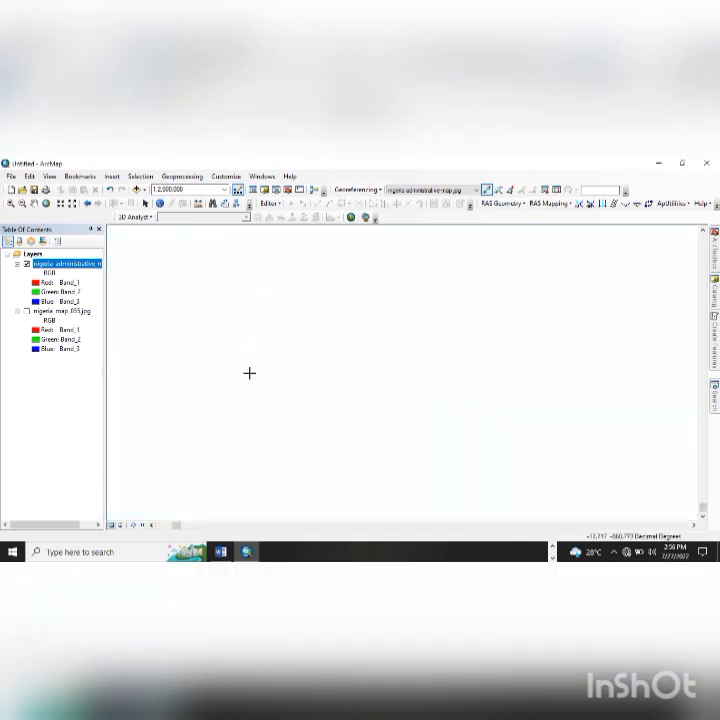
- Zoom in to about 1:24,000 on the 15° graticule crossing at the map's bottom-right corner
left_click(45, 204)
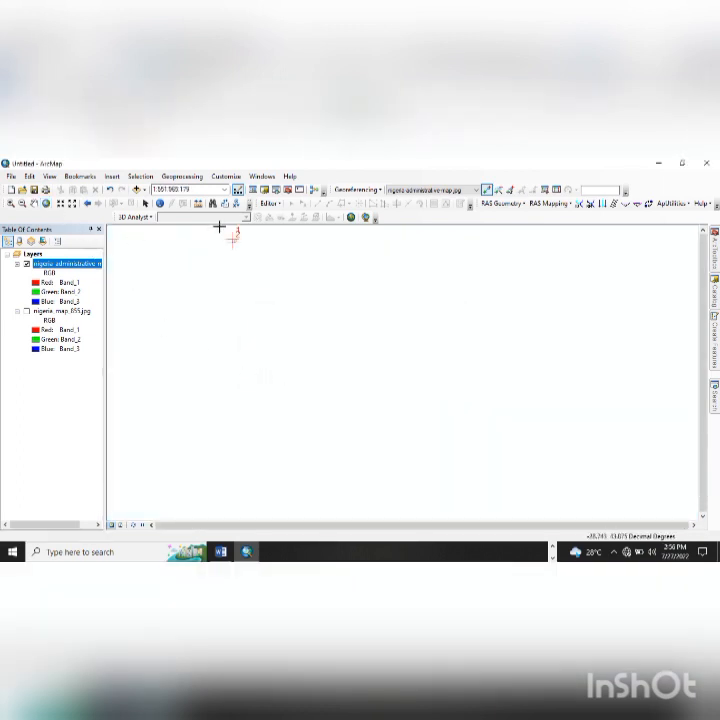
scroll(230, 238, "down", 5)
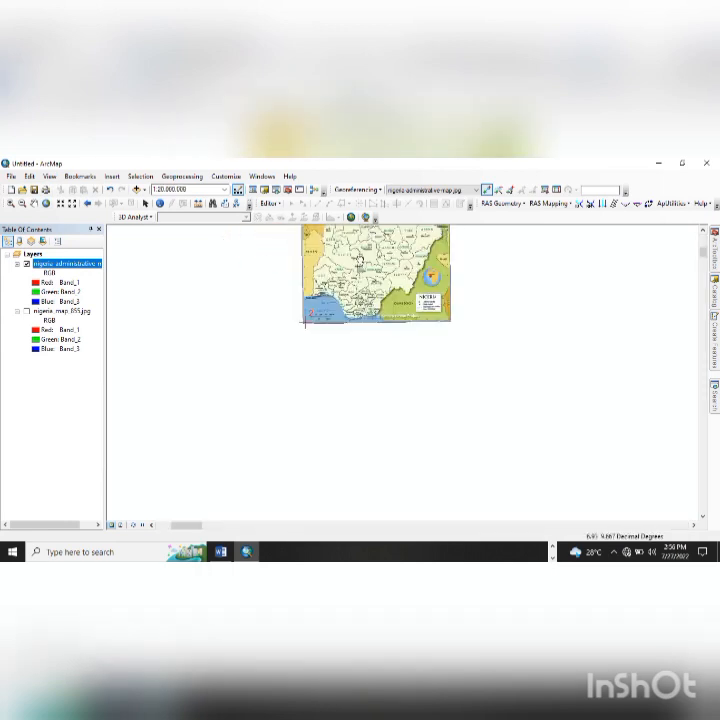
left_click_drag(360, 260, 336, 413)
scroll(288, 480, "down", 3)
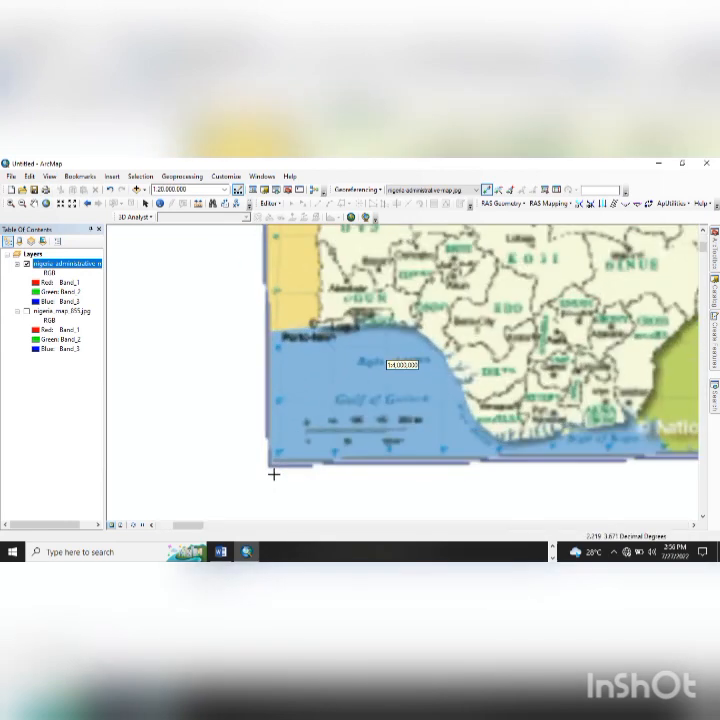
scroll(273, 464, "down", 2)
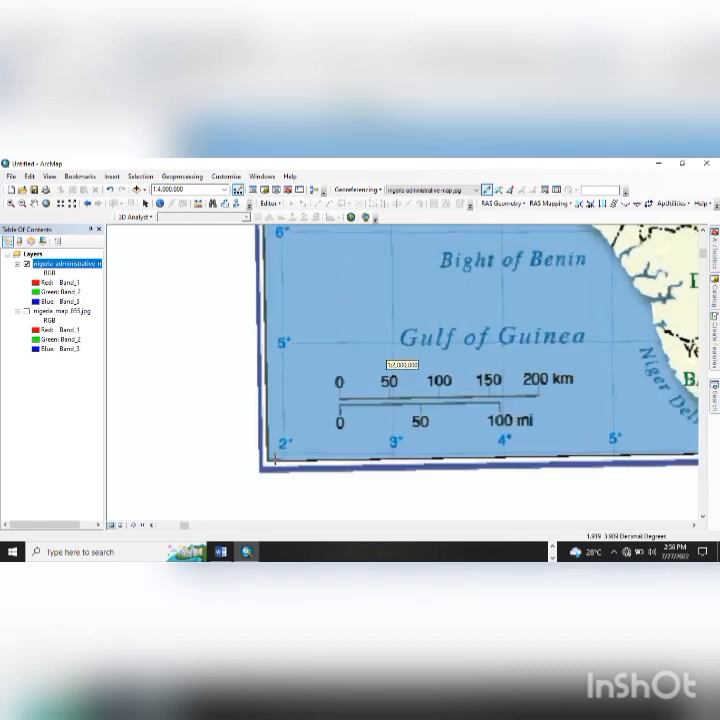
scroll(311, 457, "up", 3)
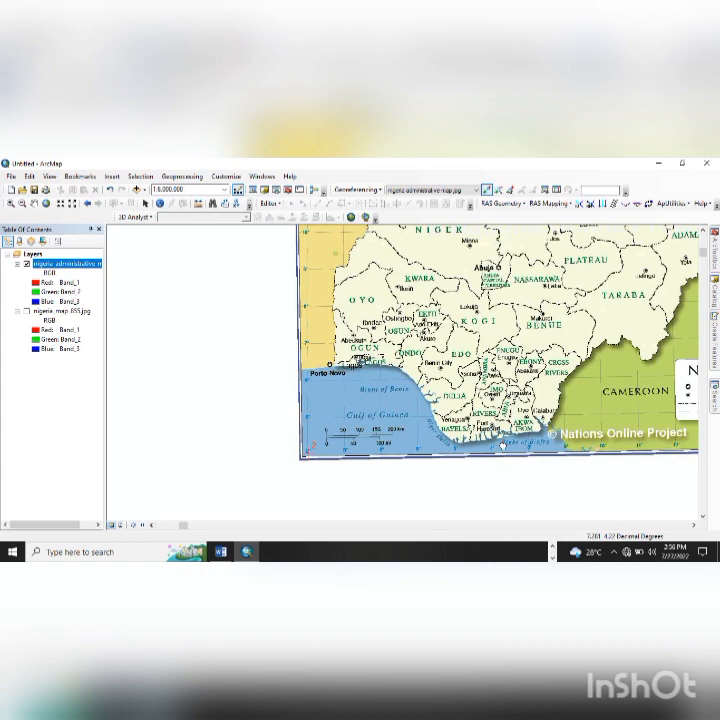
scroll(508, 392, "up", 2)
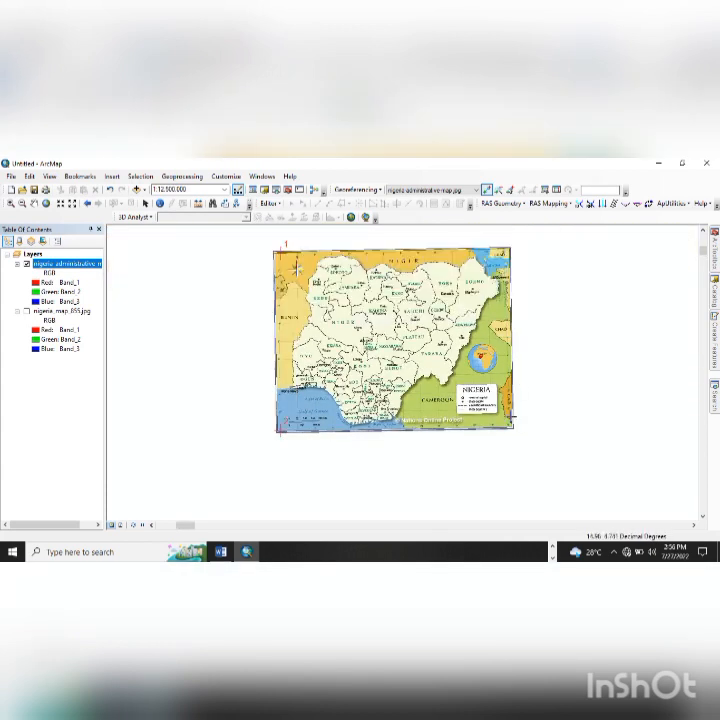
scroll(518, 388, "down", 2)
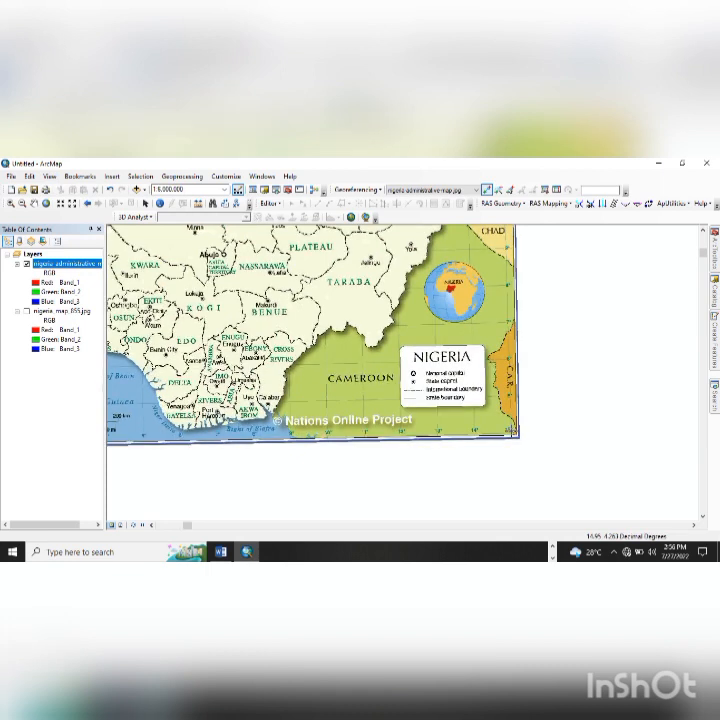
scroll(508, 422, "down", 3)
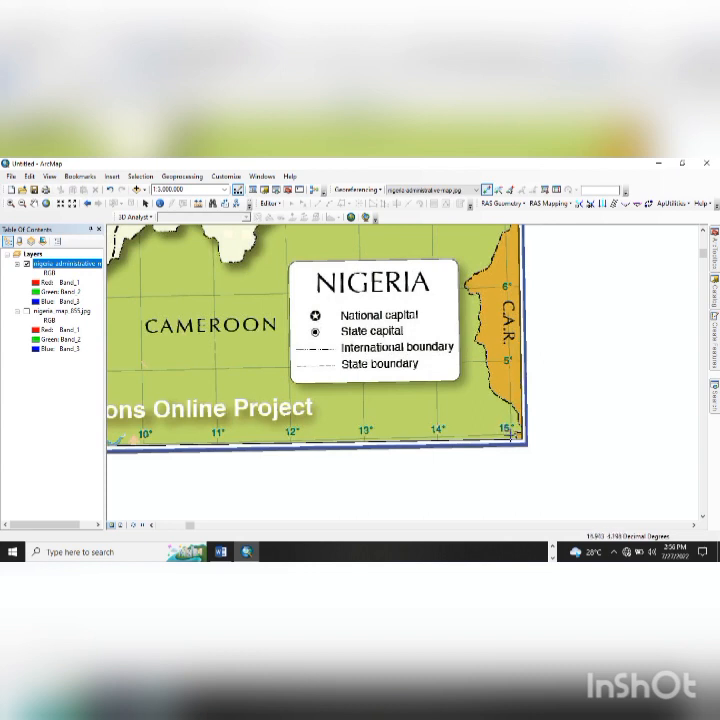
scroll(508, 430, "down", 3)
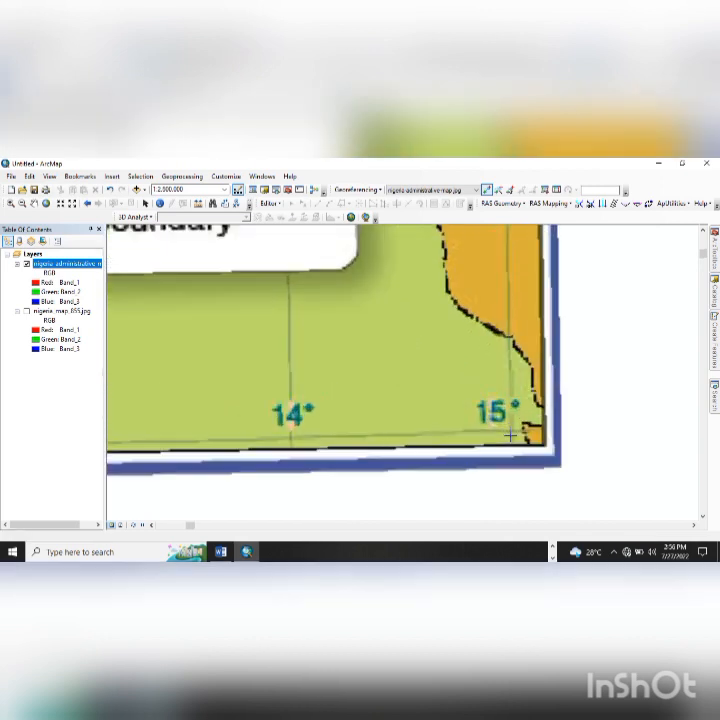
scroll(533, 263, "up", 2)
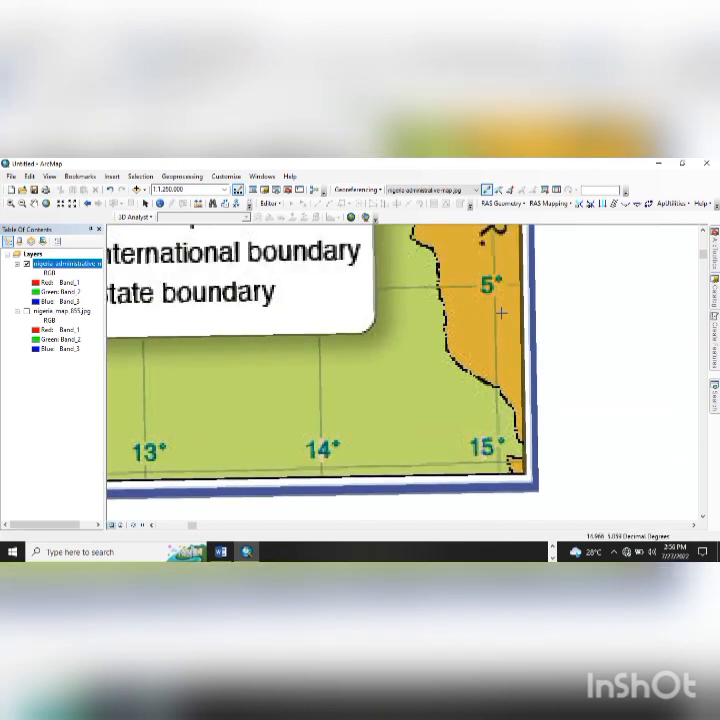
scroll(502, 477, "down", 2)
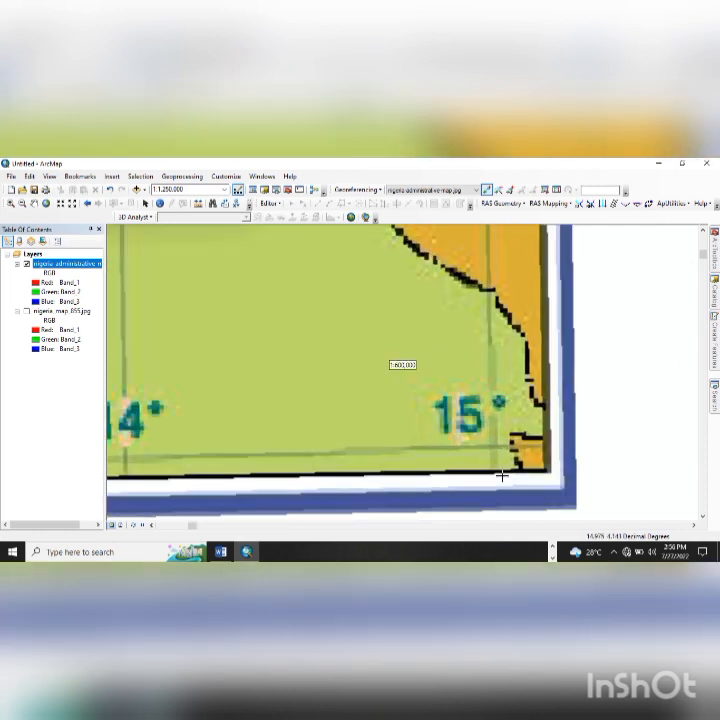
scroll(502, 477, "down", 3)
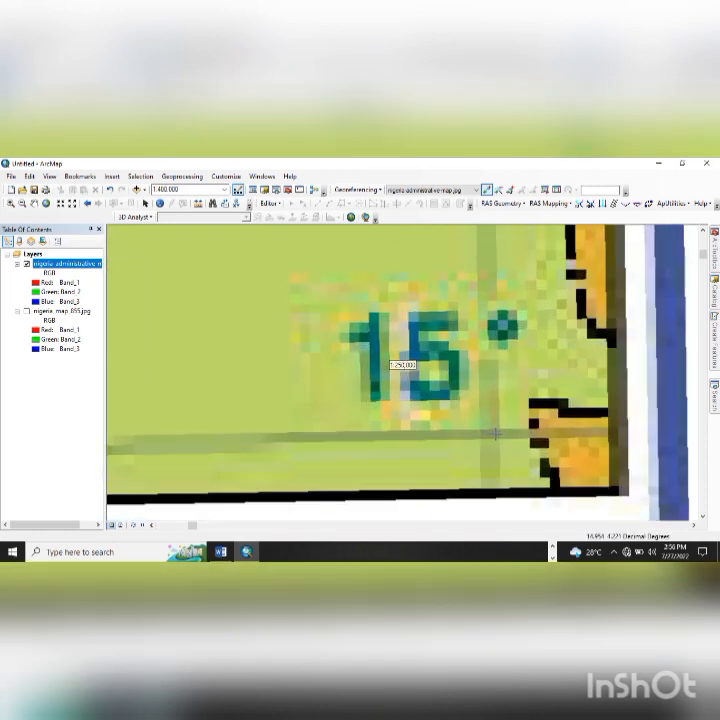
scroll(490, 430, "down", 2)
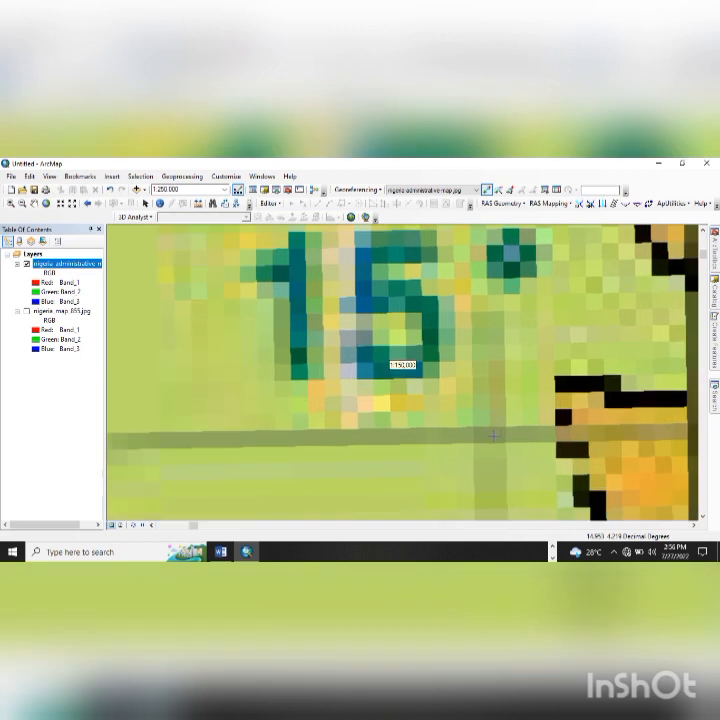
scroll(497, 435, "down", 3)
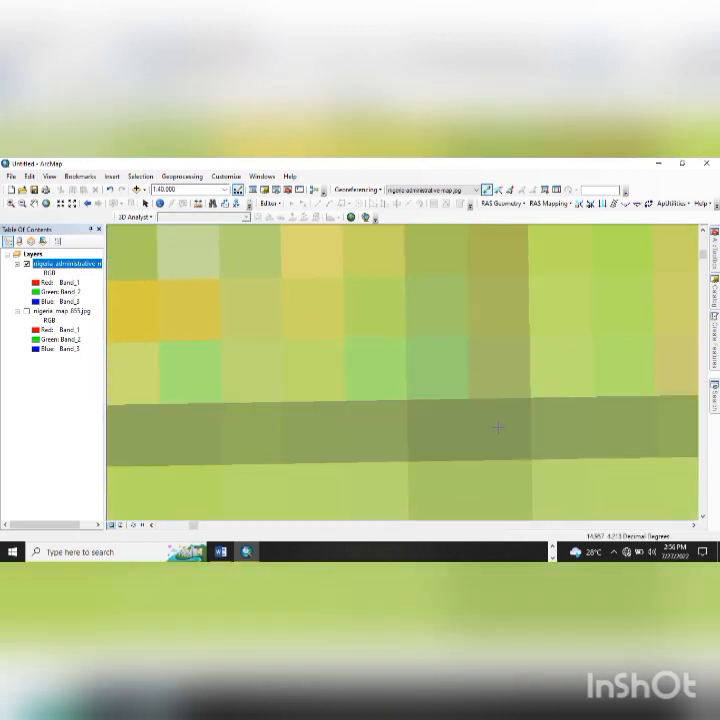
scroll(497, 428, "down", 2)
scroll(500, 422, "down", 1)
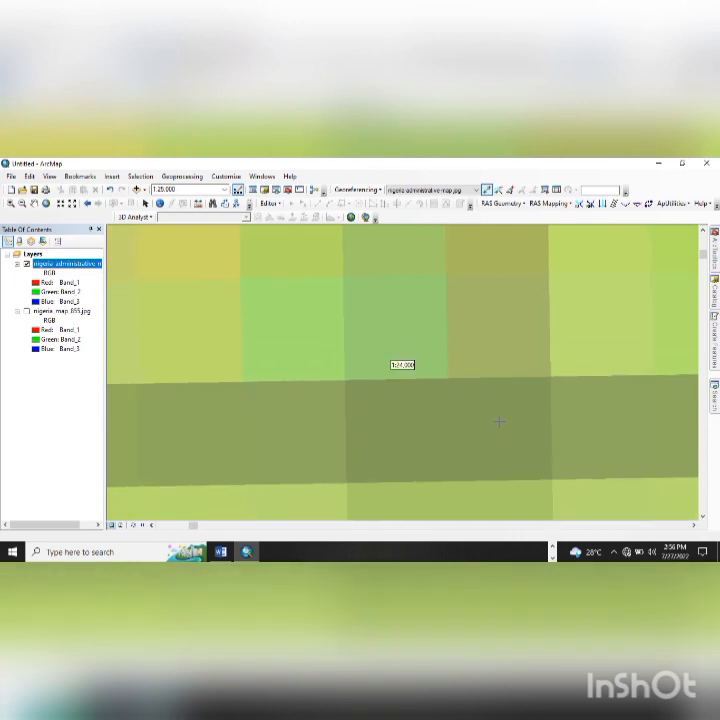
- Place a third control point on the bottom-right 15° crossing at 15°0'0" E, 4°0'0" N
left_click(493, 422)
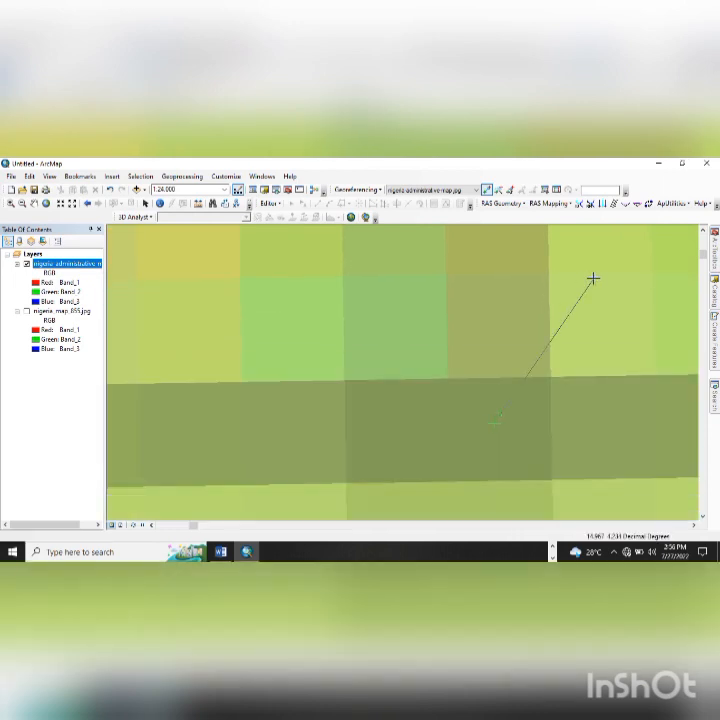
right_click(610, 289)
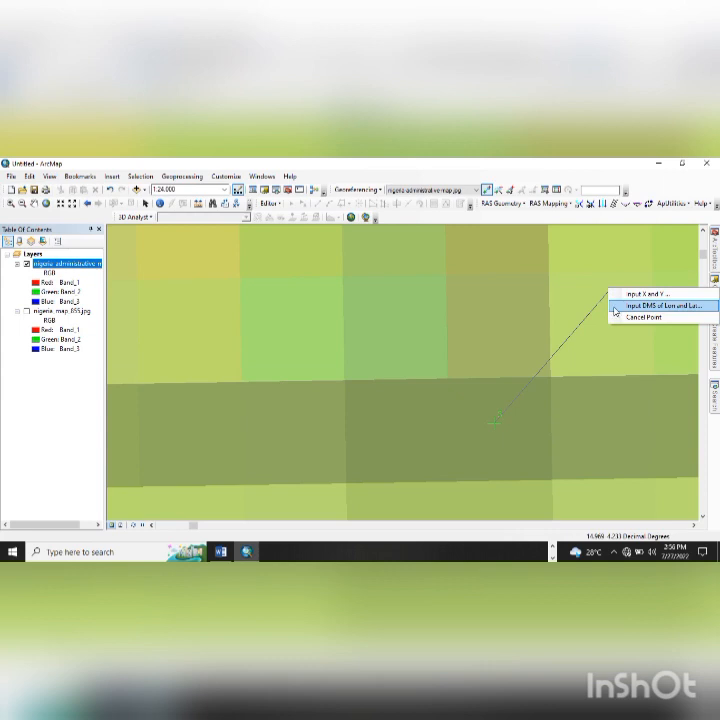
left_click(617, 304)
double_click(320, 344)
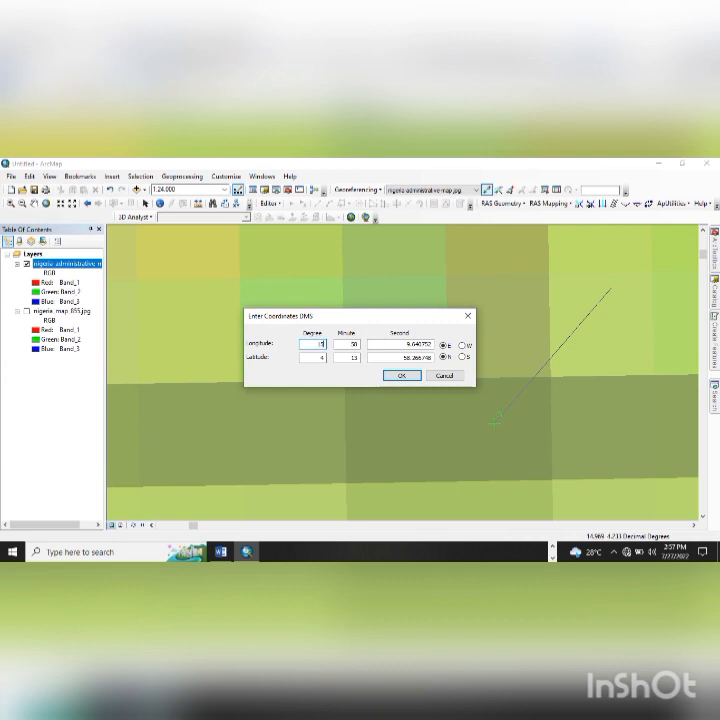
double_click(353, 343)
double_click(377, 343)
type("00")
double_click(377, 356)
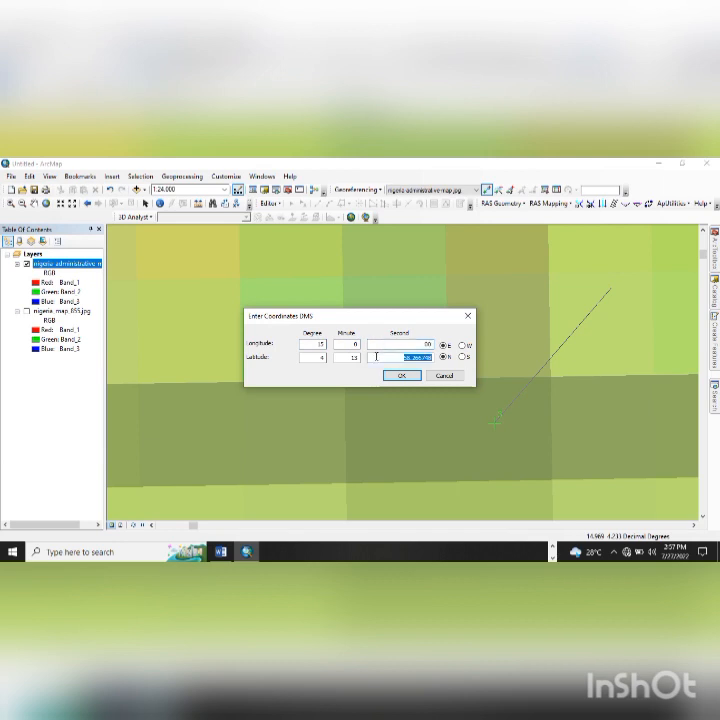
type("0")
left_click(401, 376)
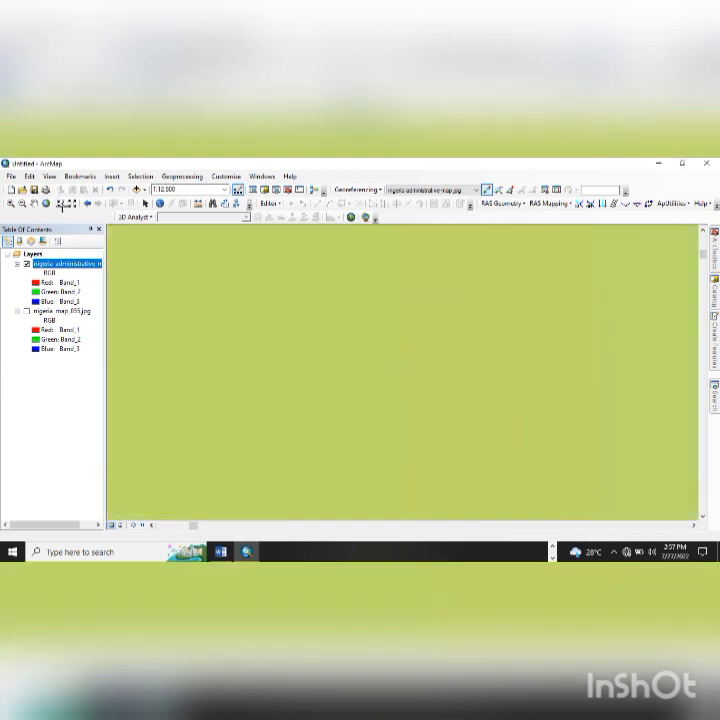
- Zoom back out to the full map extent
left_click(45, 203)
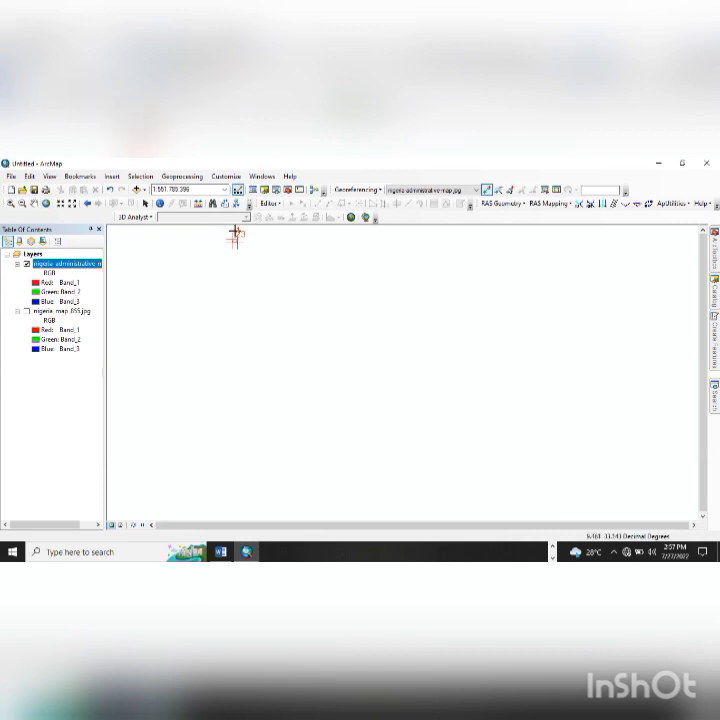
scroll(229, 245, "down", 1)
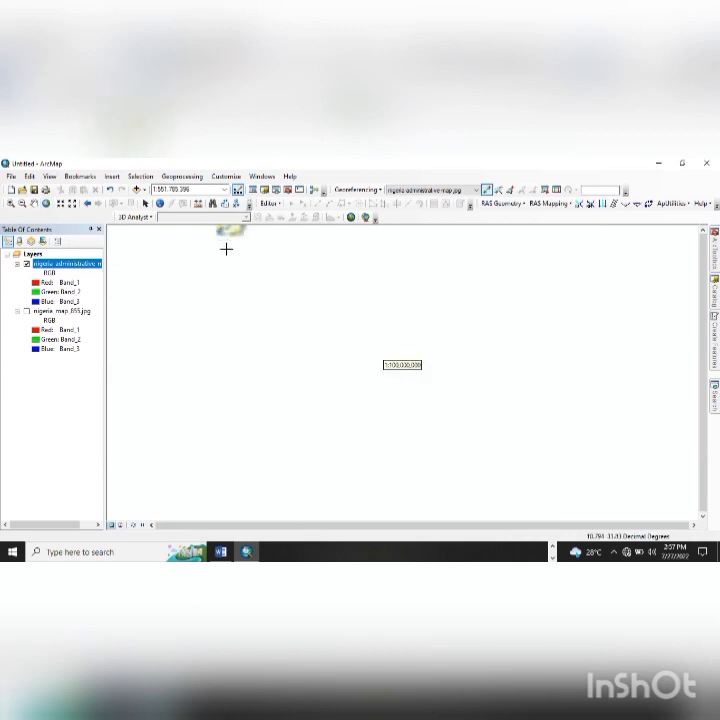
scroll(241, 357, "down", 3)
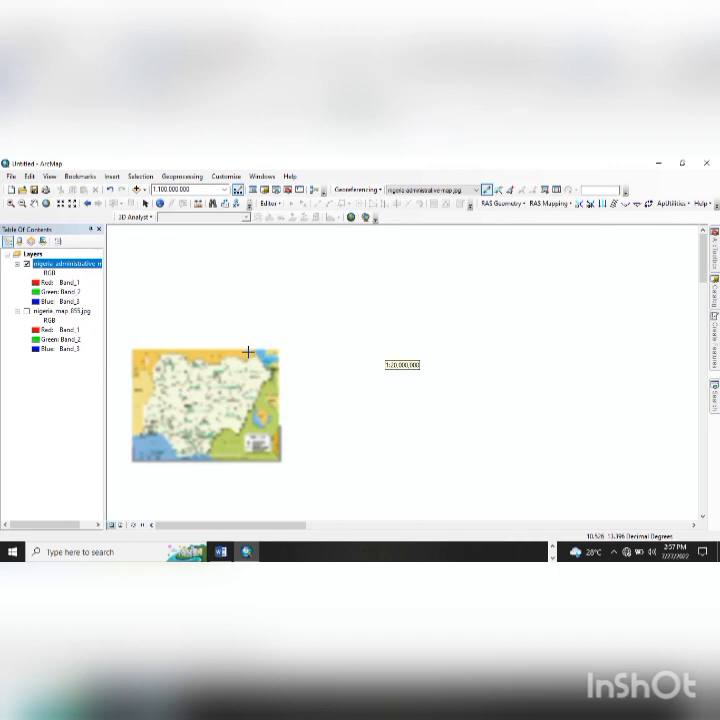
- Zoom in to about 1:25,000 on the top-right 15° graticule crossing near Lake Chad
scroll(271, 374, "down", 1)
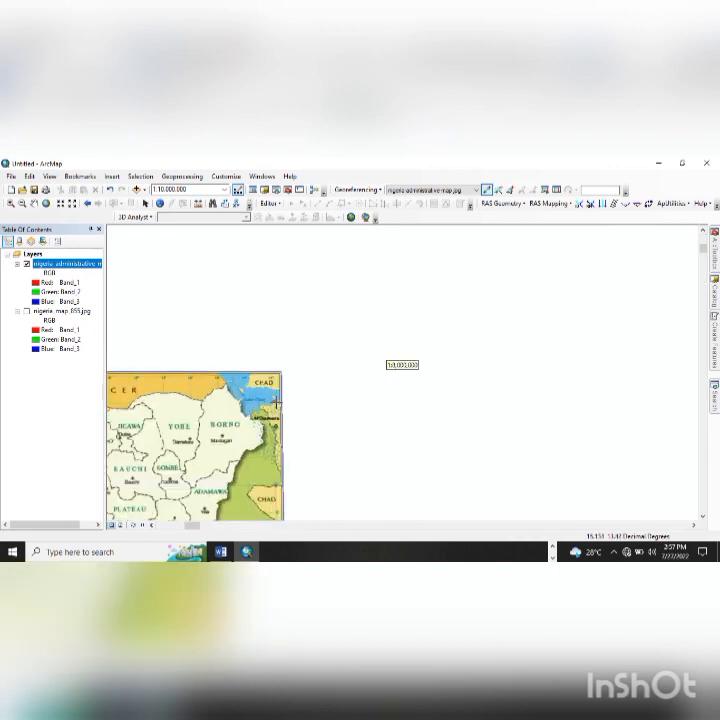
scroll(300, 380, "down", 1)
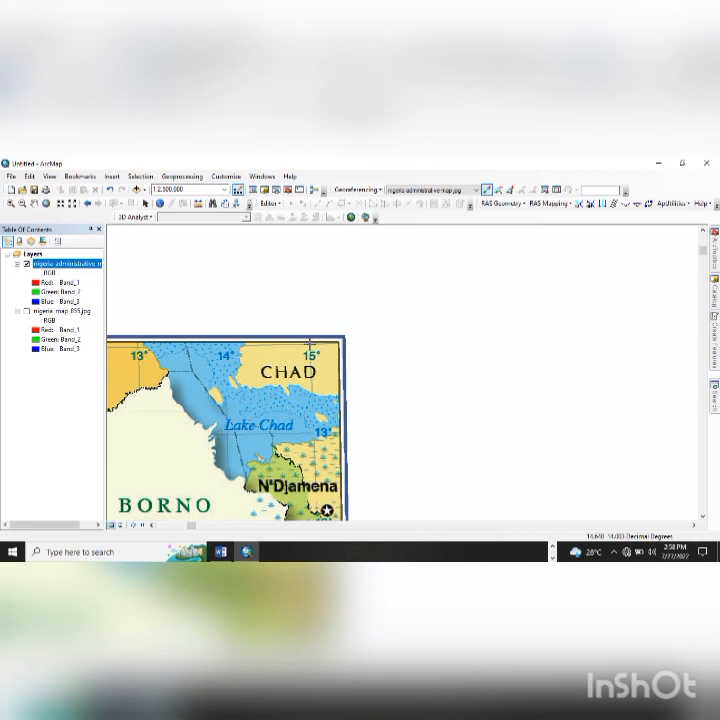
scroll(310, 343, "up", 3)
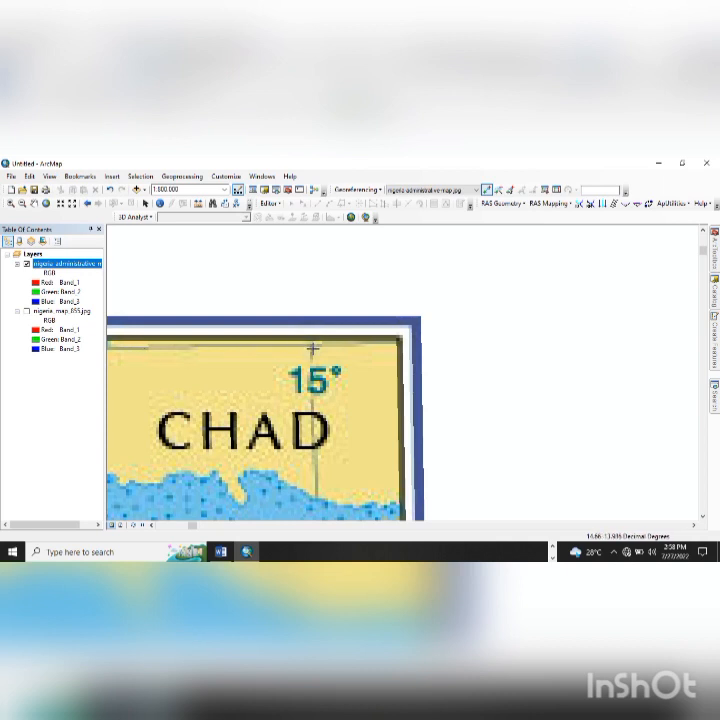
scroll(310, 346, "up", 2)
scroll(311, 347, "up", 5)
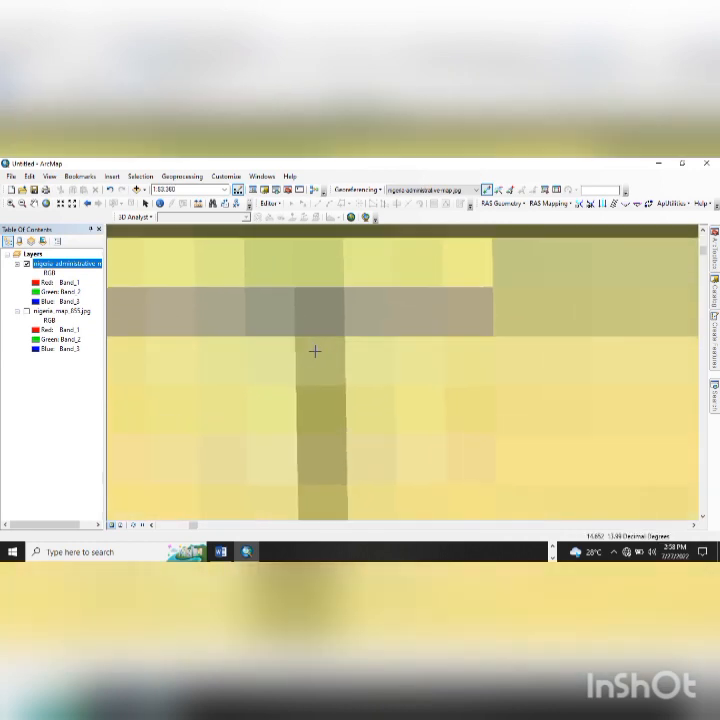
scroll(315, 356, "up", 2)
scroll(320, 359, "down", 5)
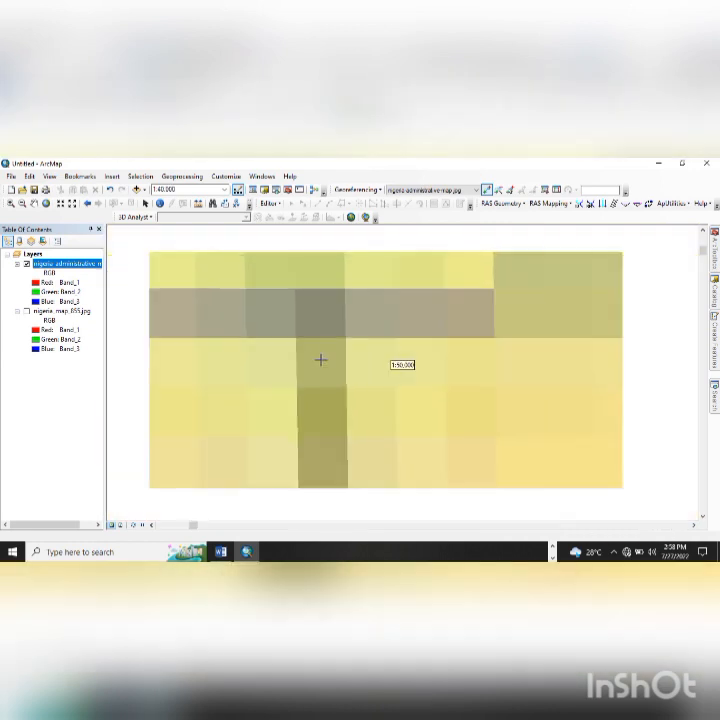
scroll(320, 359, "down", 4)
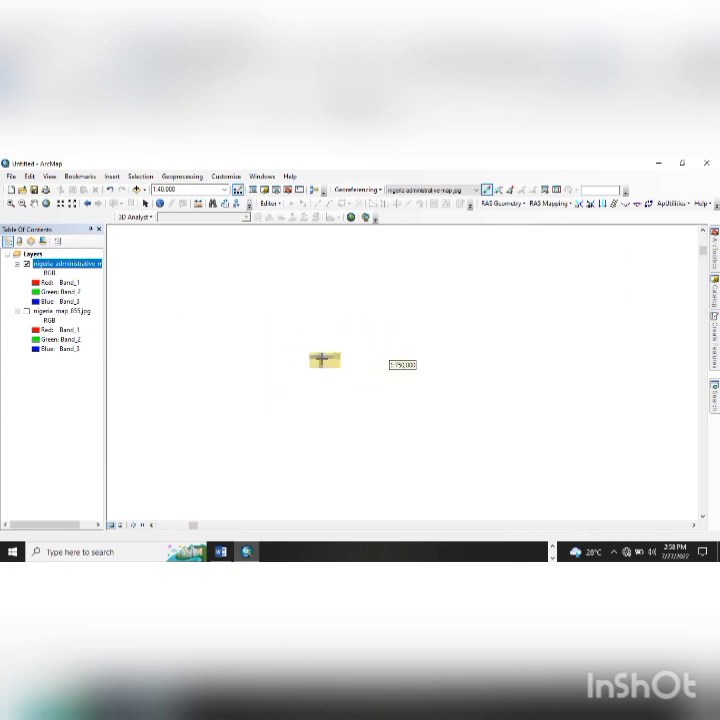
scroll(321, 358, "down", 2)
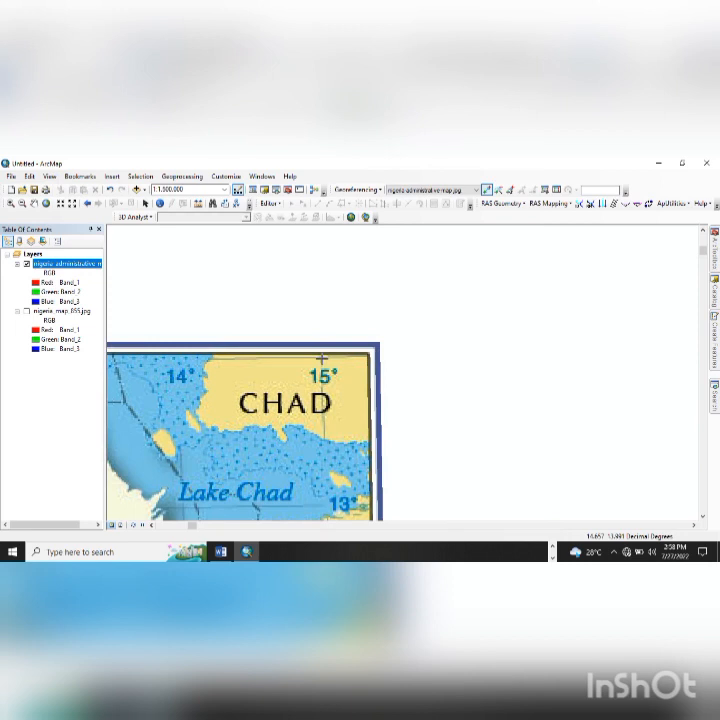
scroll(321, 358, "up", 2)
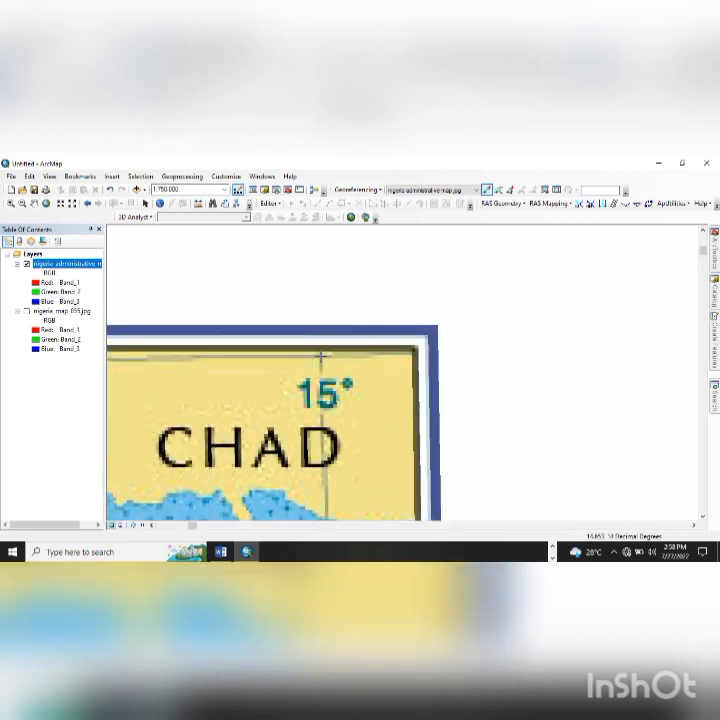
scroll(321, 358, "up", 1)
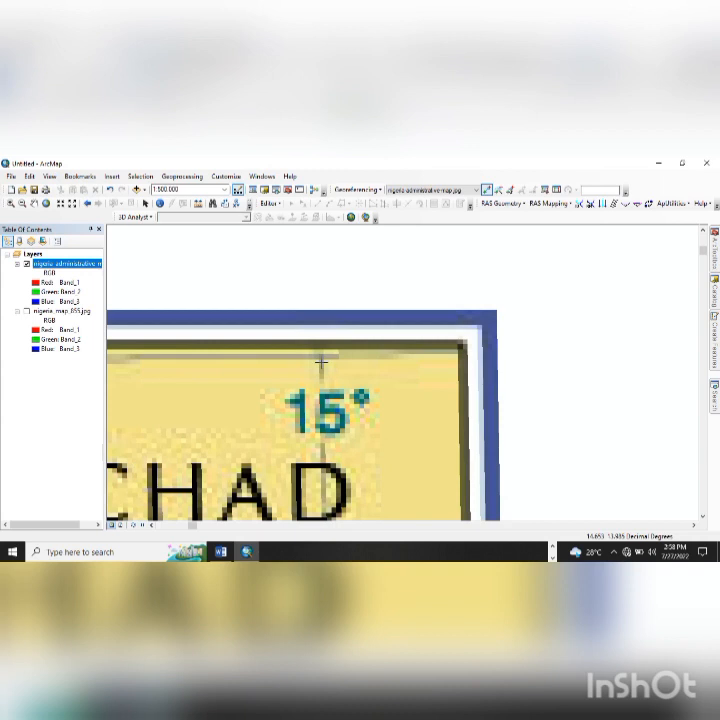
scroll(321, 361, "down", 1)
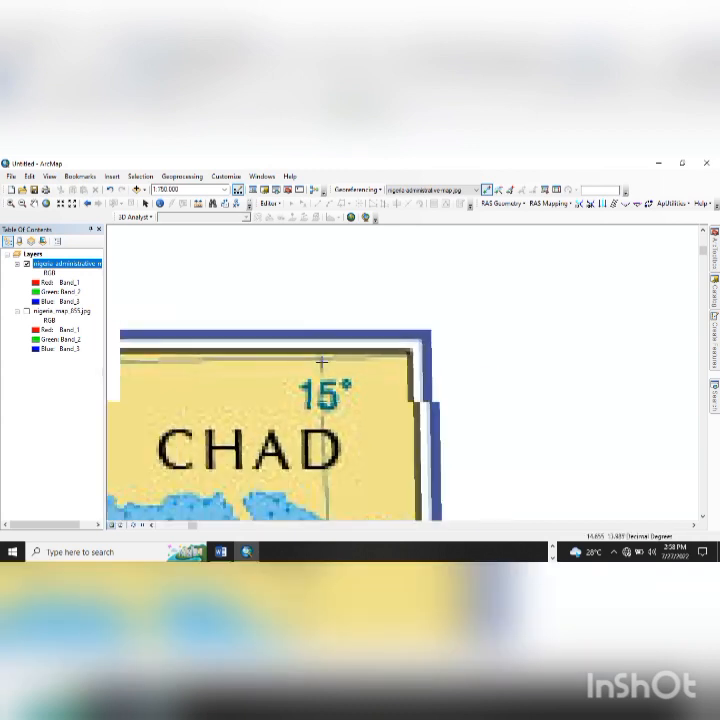
scroll(321, 361, "down", 2)
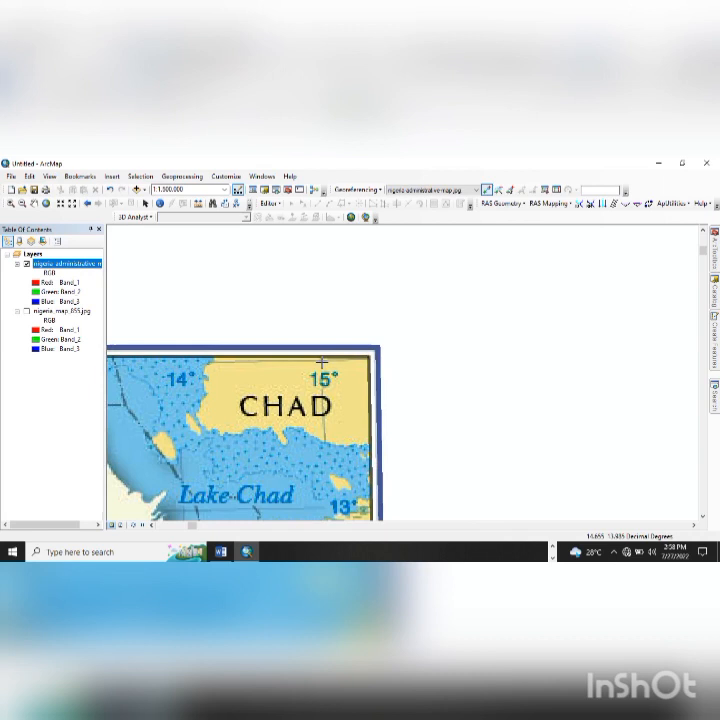
scroll(321, 361, "up", 3)
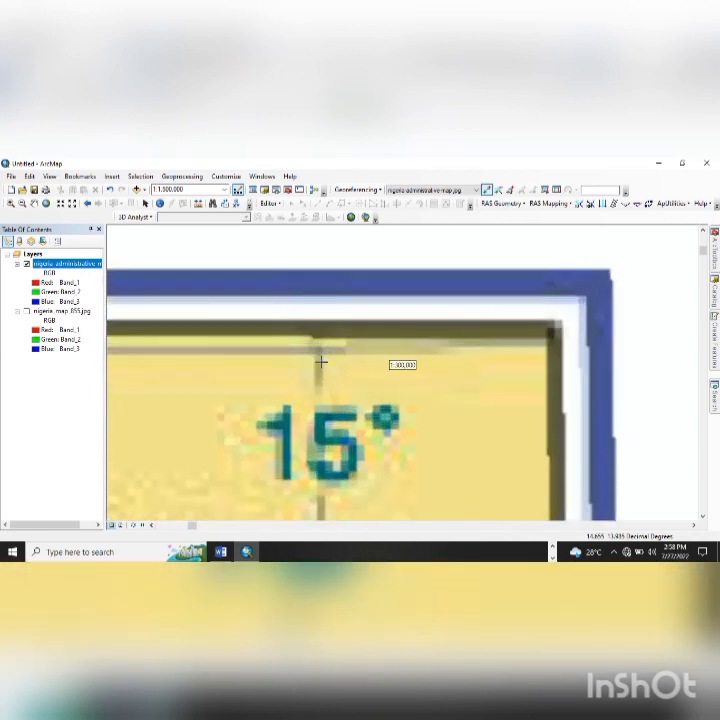
scroll(320, 360, "up", 1)
scroll(320, 360, "up", 3)
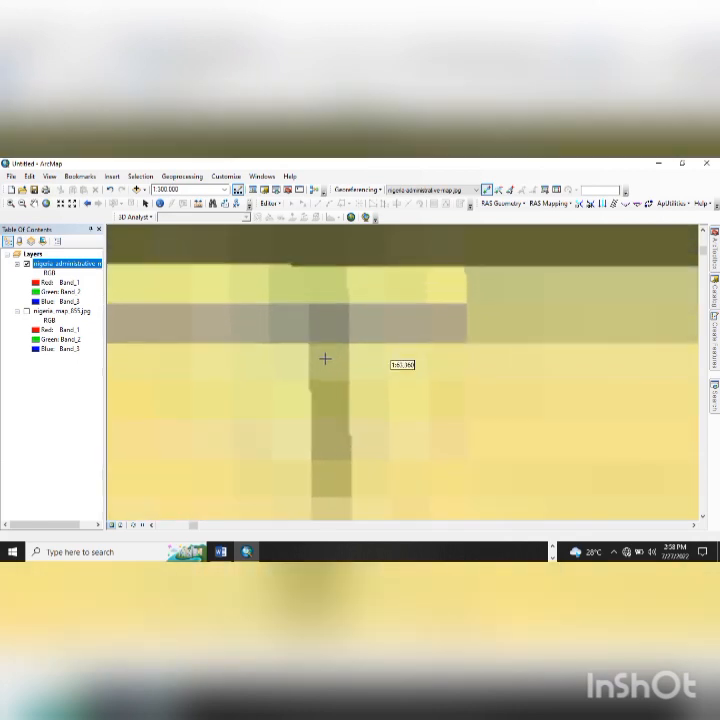
scroll(328, 358, "up", 1)
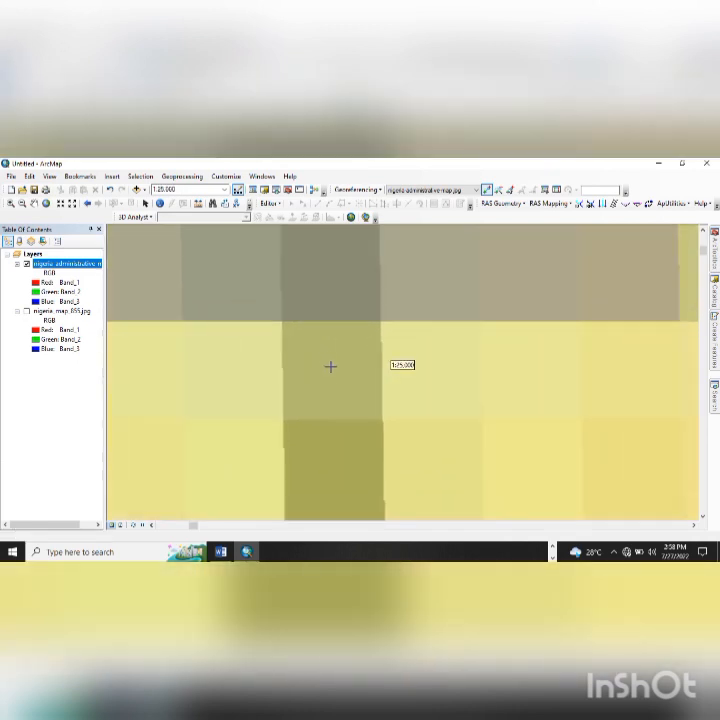
- Place a fourth control point on the top-right 15° crossing beside Chad for DMS entry
left_click(330, 367)
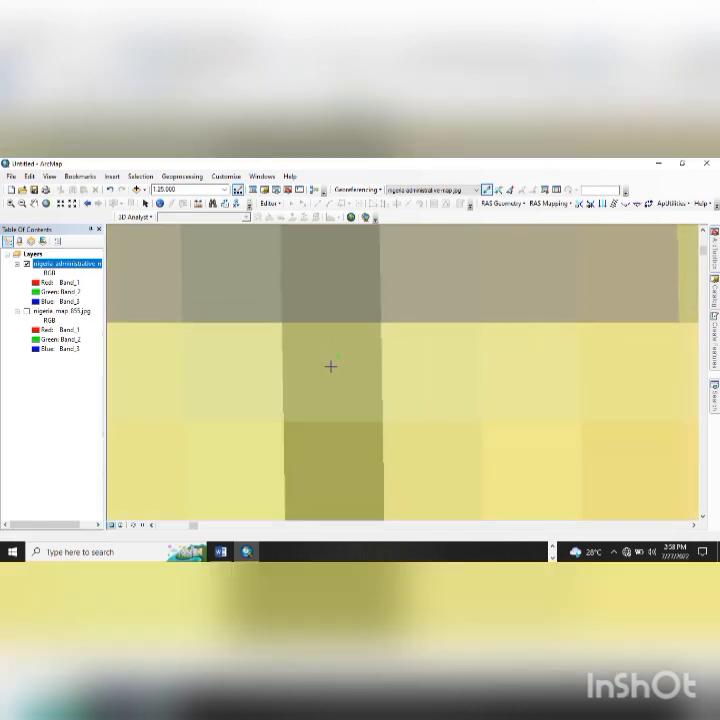
right_click(371, 346)
left_click(385, 367)
- Enter longitude 15°00'0" for the fourth point and set its latitude seconds to 0
double_click(318, 344)
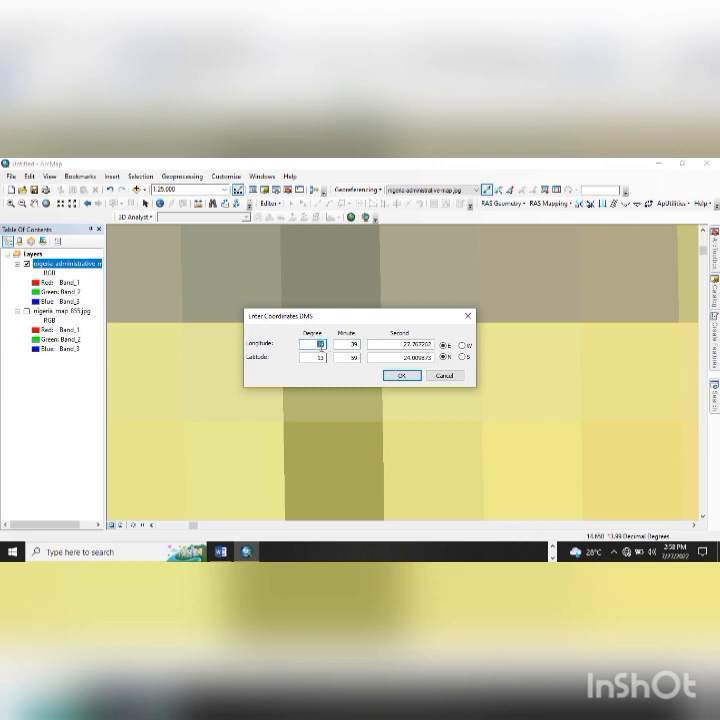
type("15")
double_click(349, 344)
type("00")
key("Tab")
type("0")
double_click(409, 359)
type("0")
- Confirm the fourth point's coordinates and update the map image's georeferencing at full extent
left_click(406, 377)
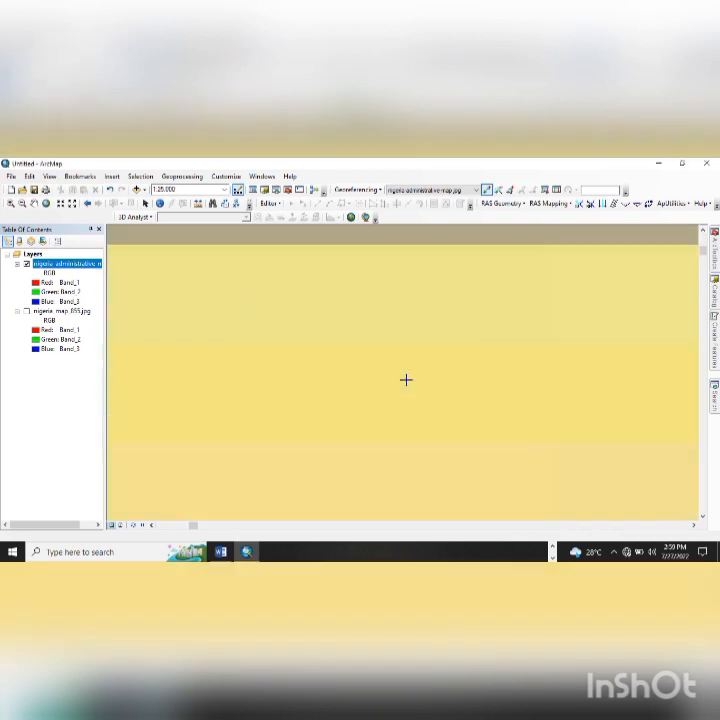
left_click(45, 203)
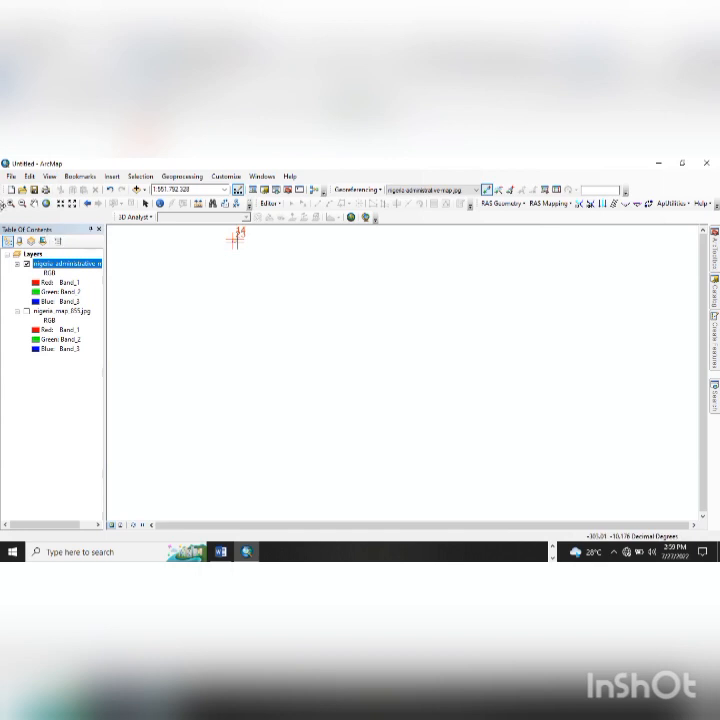
left_click(370, 190)
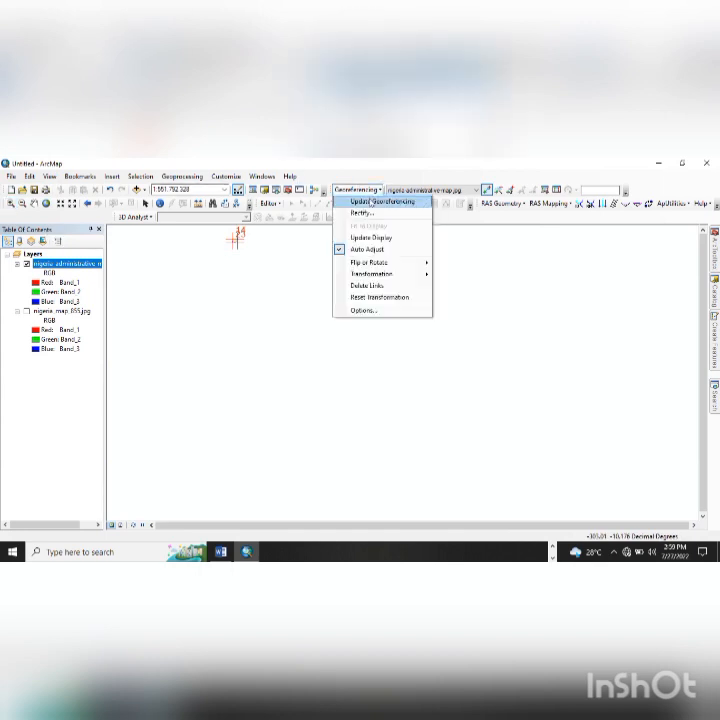
left_click(370, 202)
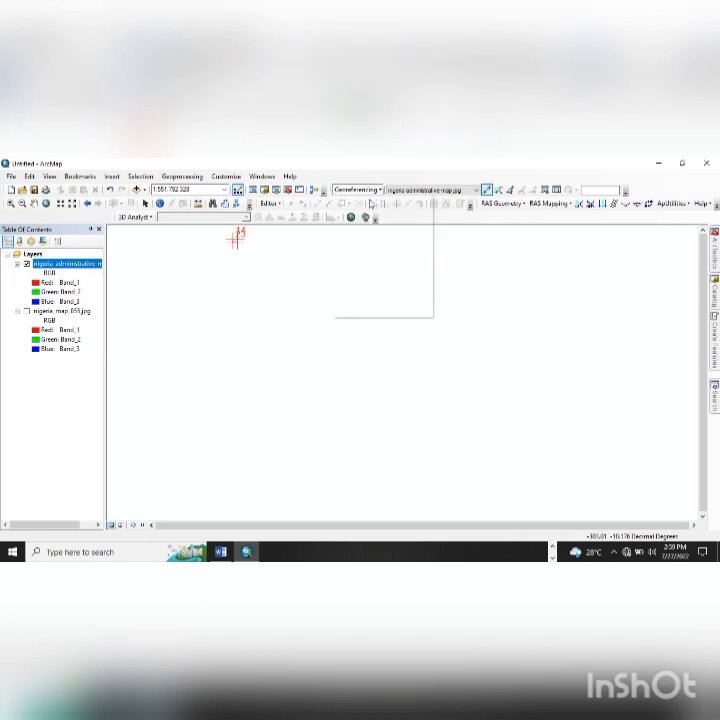
- Zoom in to frame the Nigeria map image and activate Add Control Points
left_click(9, 204)
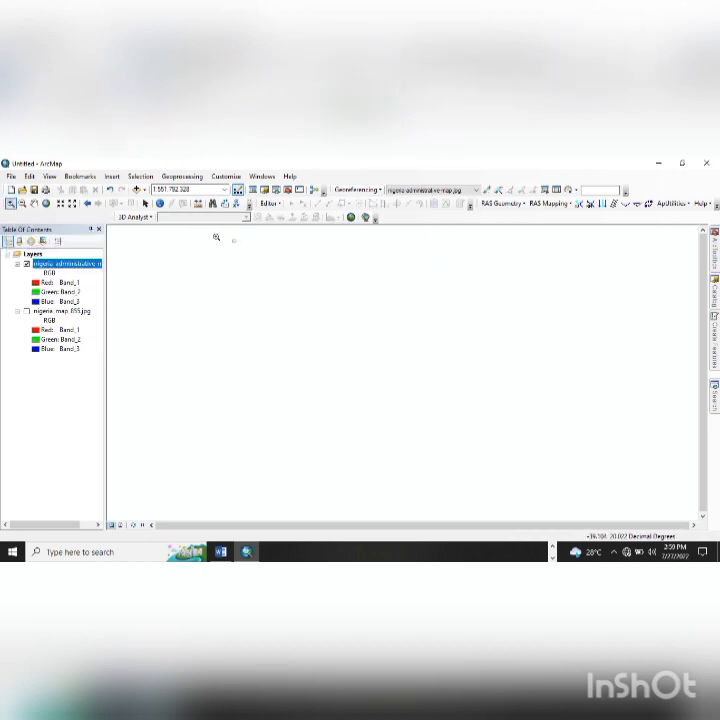
left_click_drag(226, 236, 241, 246)
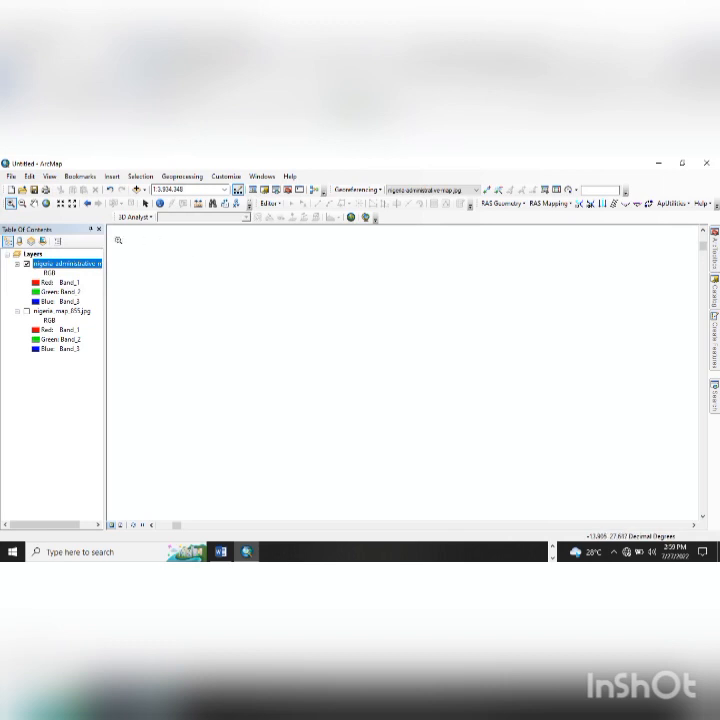
left_click(46, 203)
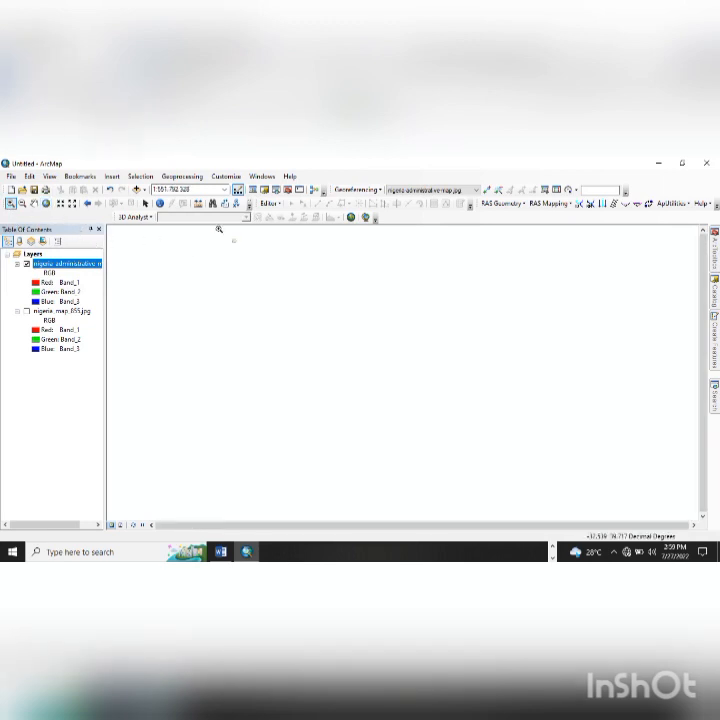
left_click_drag(216, 235, 249, 252)
left_click_drag(394, 297, 495, 371)
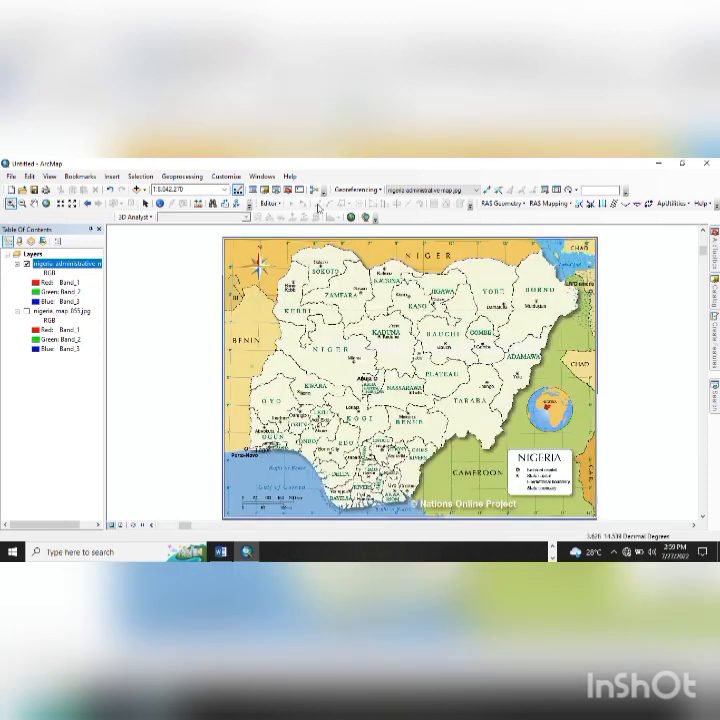
left_click(486, 189)
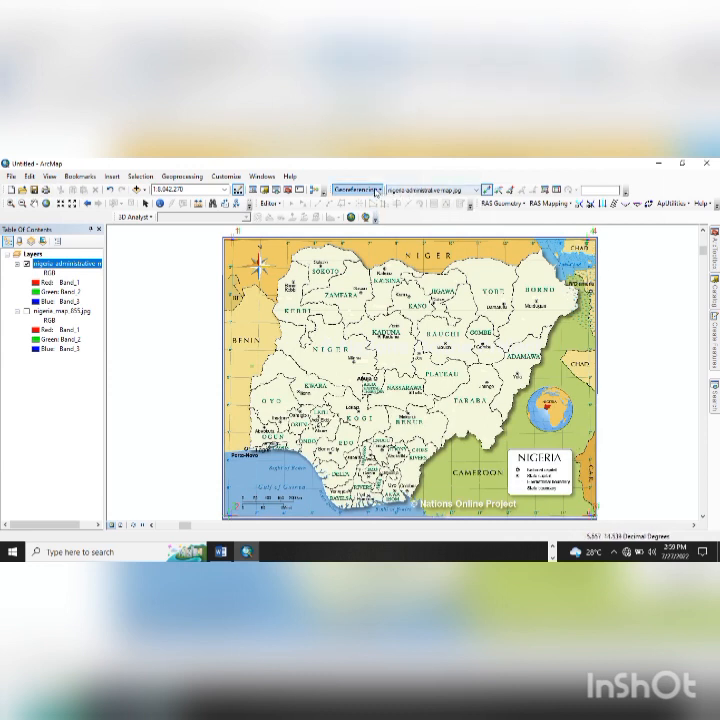
- Start rectifying the georeferenced map and browse the output location to Desktop\TODAY
left_click(376, 190)
left_click(383, 215)
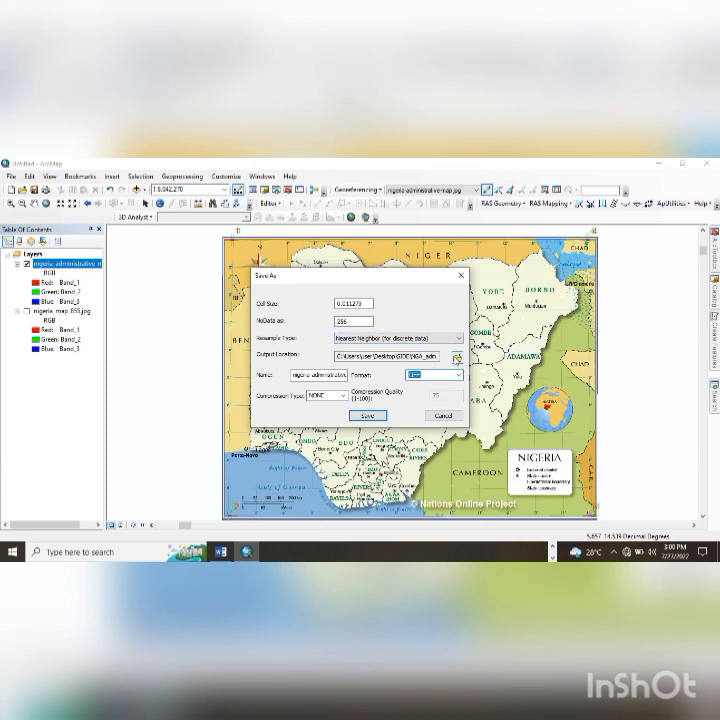
left_click(456, 358)
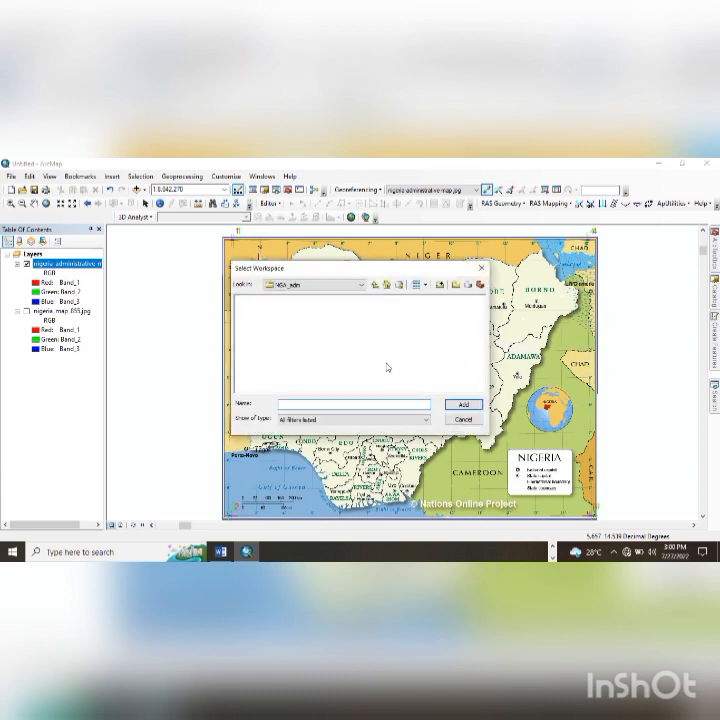
left_click(376, 284)
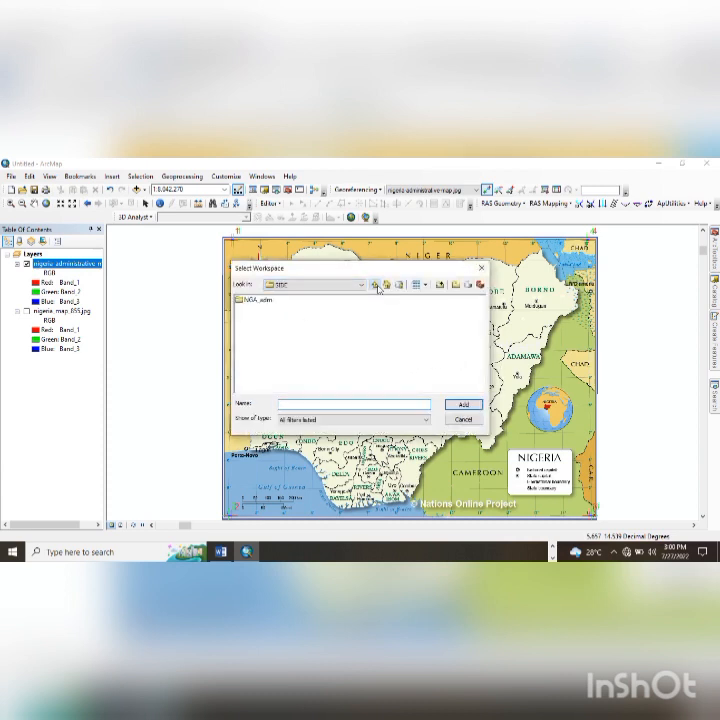
left_click(376, 285)
left_click(355, 317)
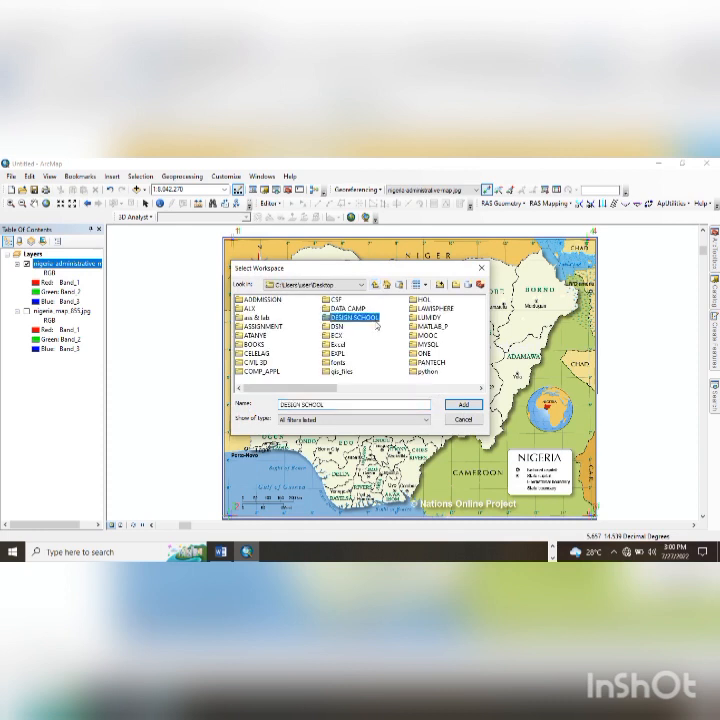
key("t")
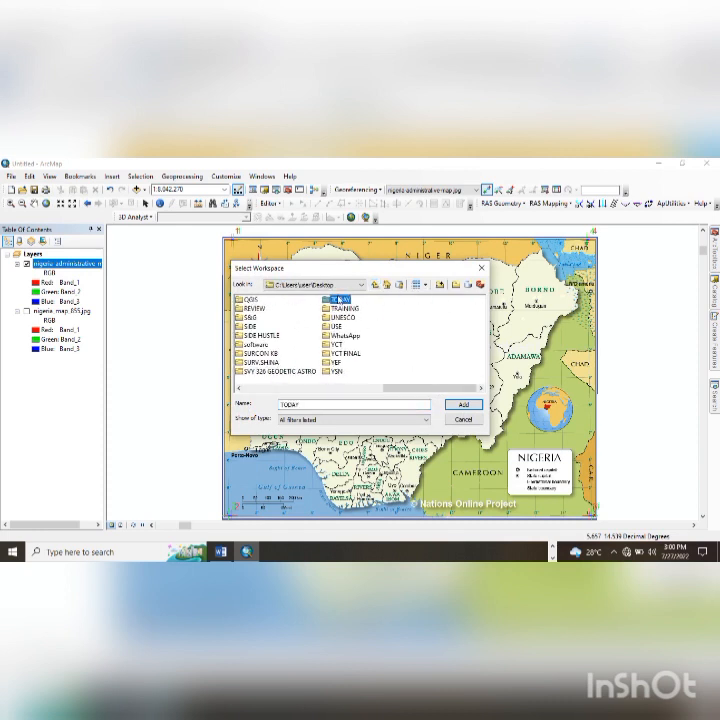
double_click(338, 300)
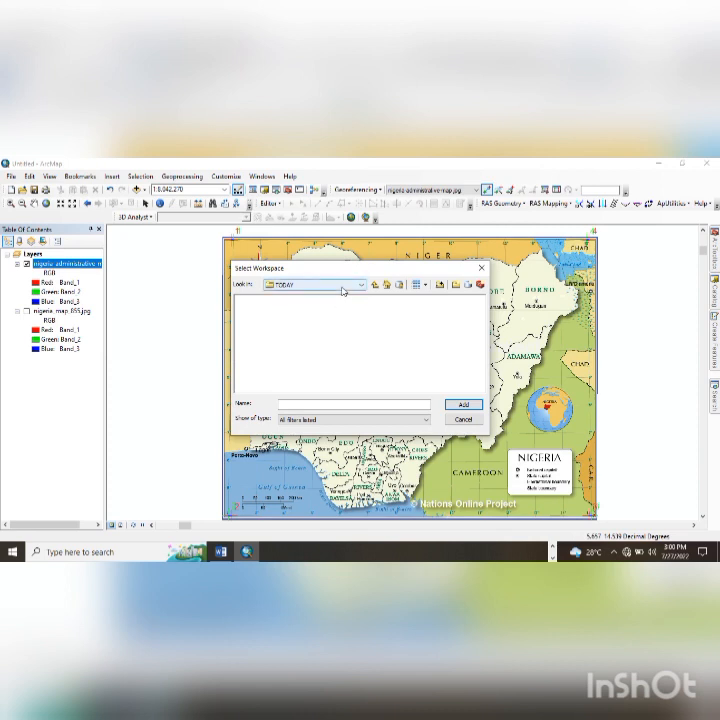
- Confirm Desktop\TODAY as the output location and save the rectified TIFF
left_click(344, 288)
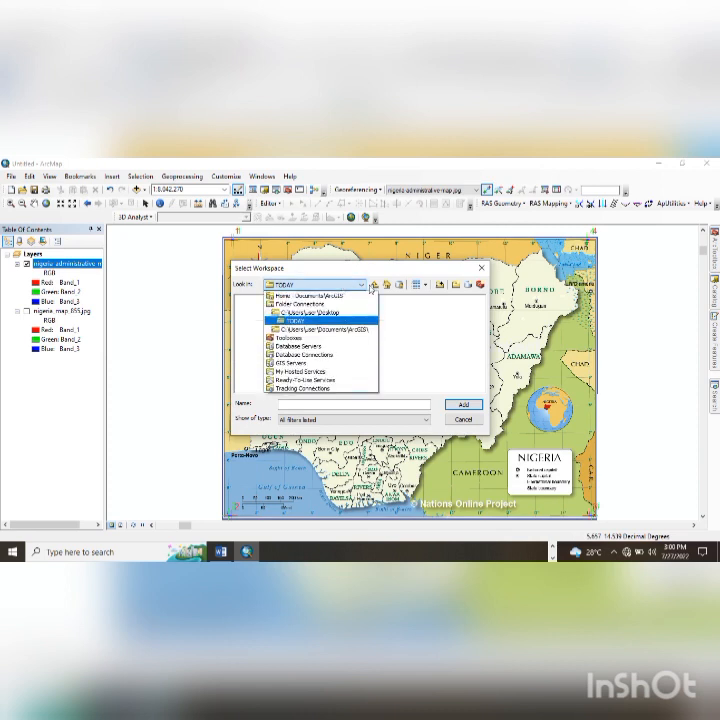
left_click(372, 287)
left_click(373, 287)
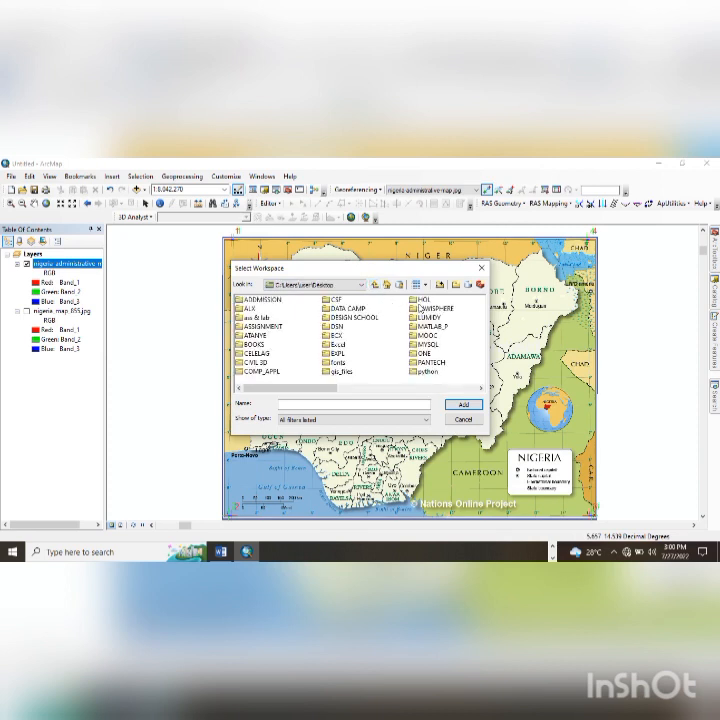
left_click(422, 299)
key("t")
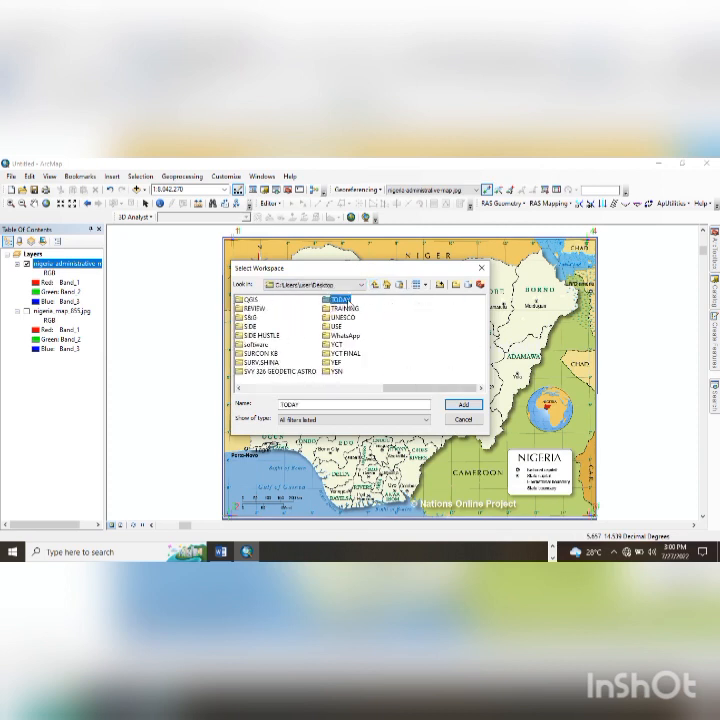
left_click(475, 406)
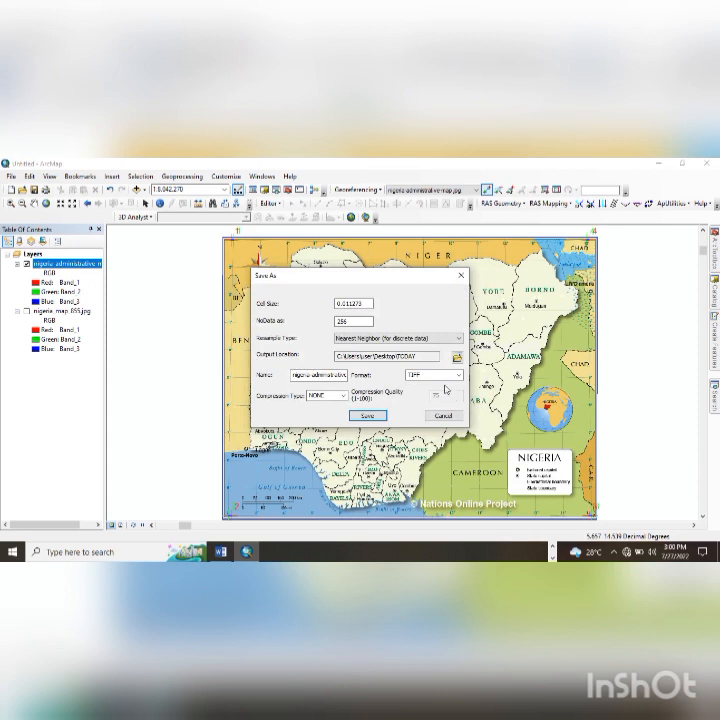
left_click(377, 415)
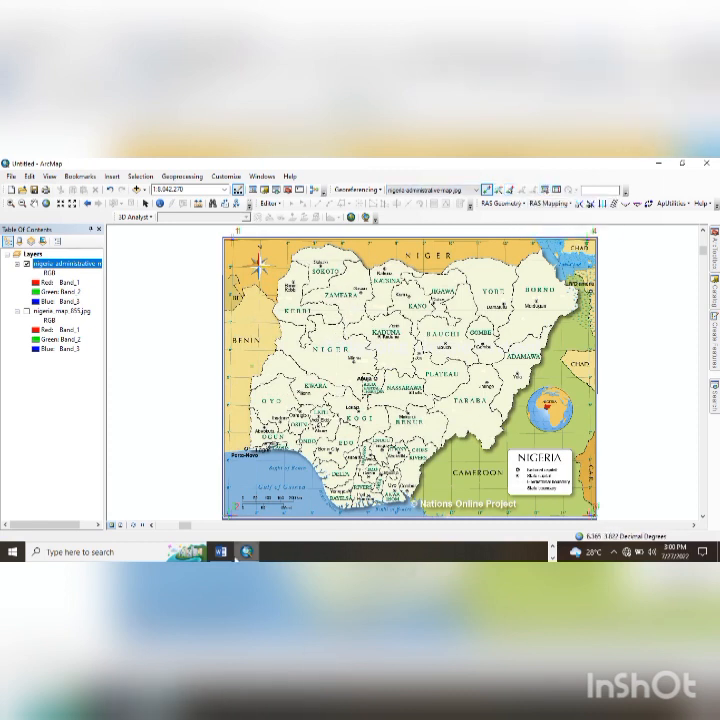
- In the Word assignment brief, highlight the word 'georeference' in yellow
mouse_move(221, 551)
left_click(227, 514)
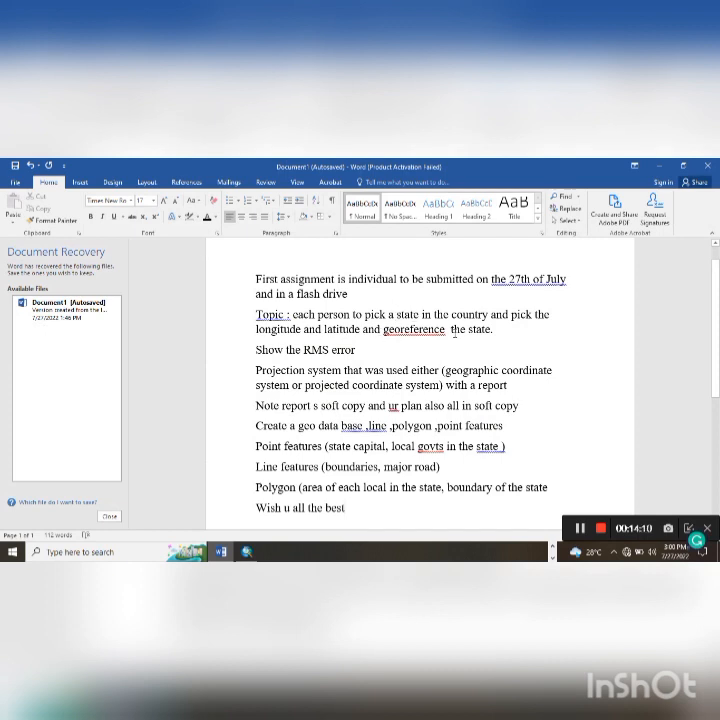
left_click_drag(256, 329, 354, 342)
left_click(378, 337)
double_click(385, 330)
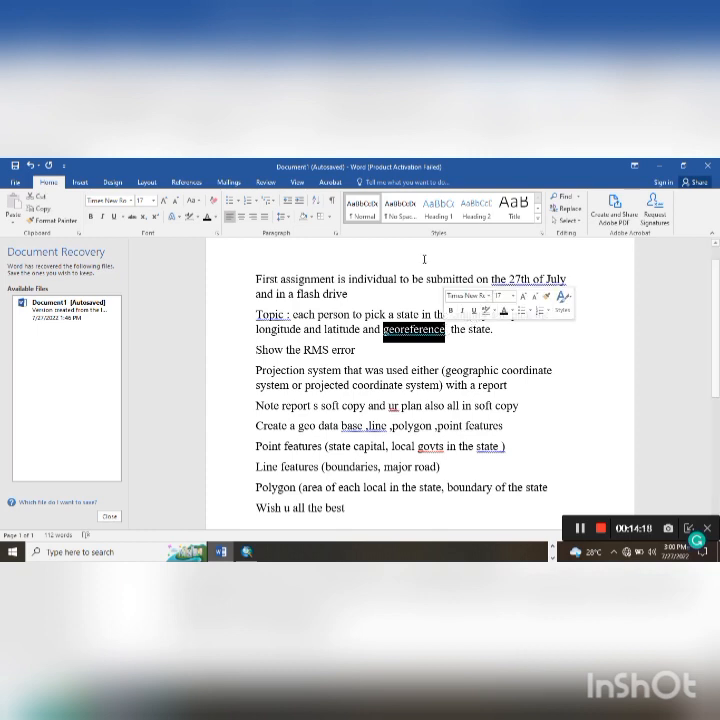
left_click(197, 217)
left_click(190, 232)
left_click(258, 350)
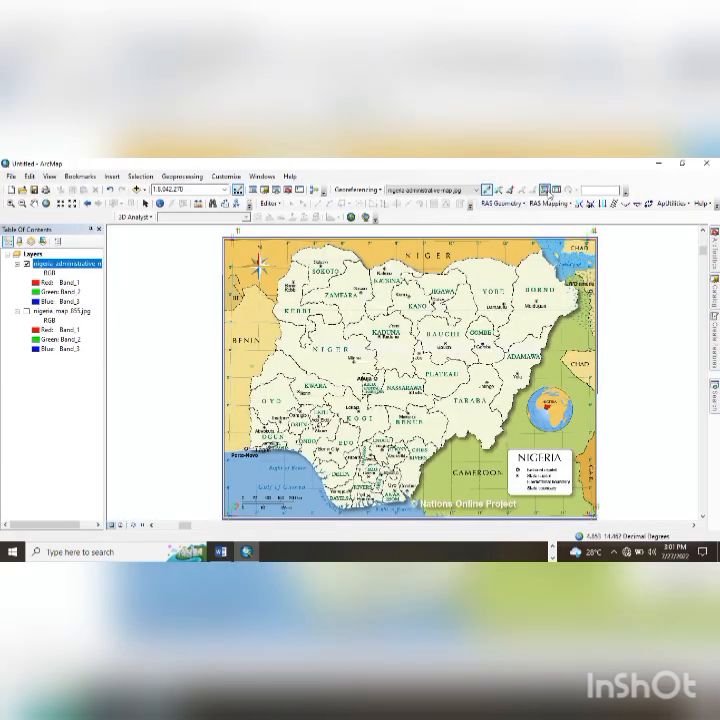
left_click(548, 193)
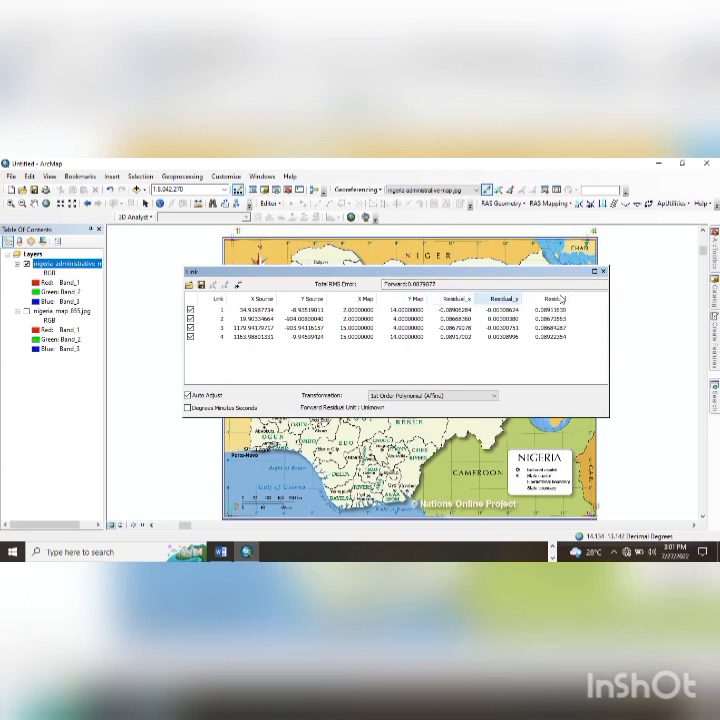
left_click(603, 271)
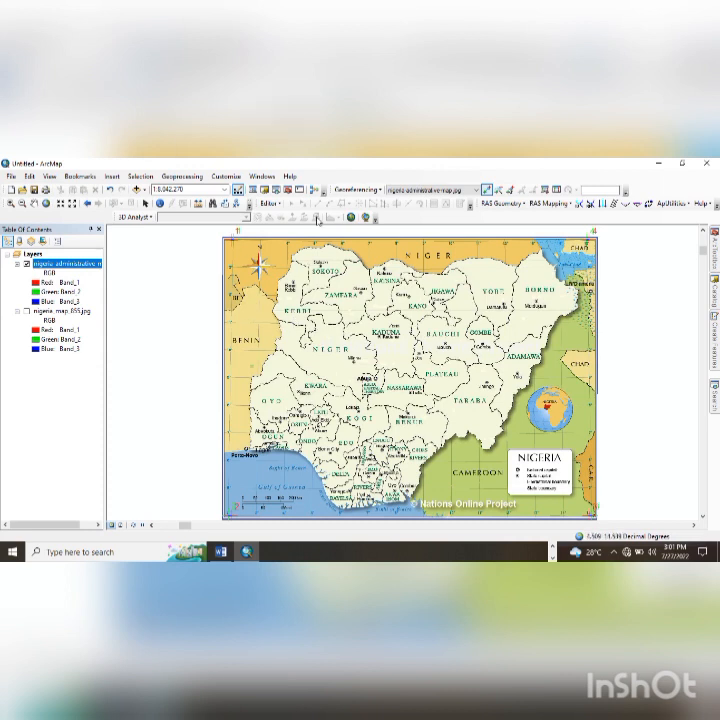
left_click(33, 203)
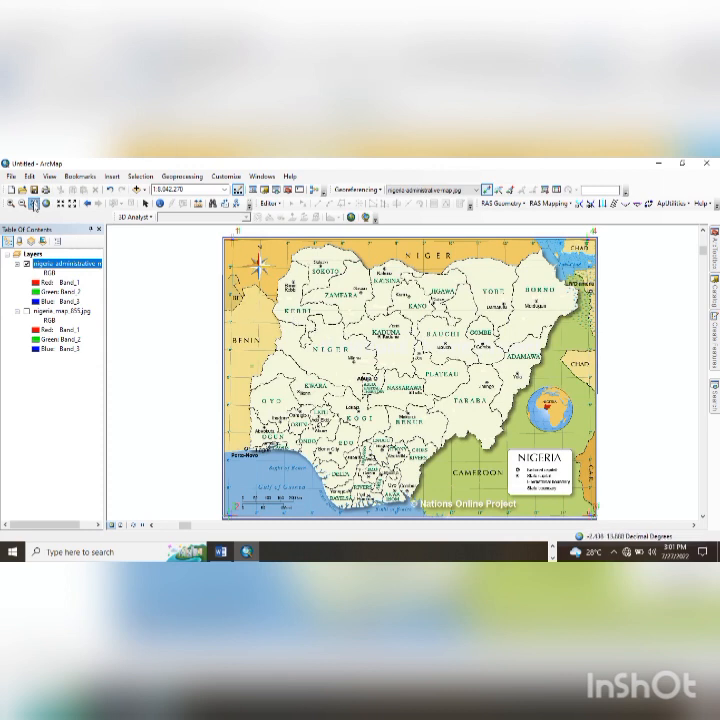
- Highlight the 'Show the RMS error' line in yellow
left_click_drag(201, 310, 190, 302)
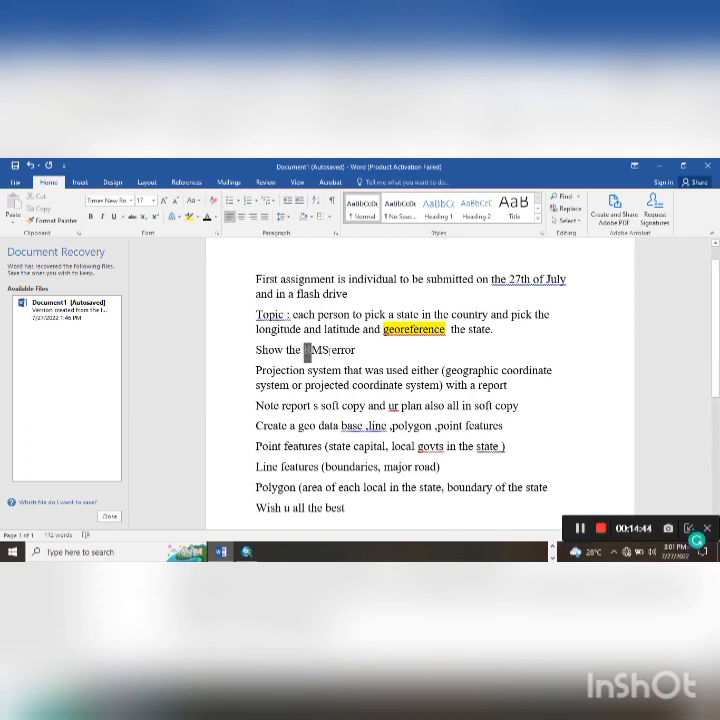
left_click_drag(303, 350, 365, 351)
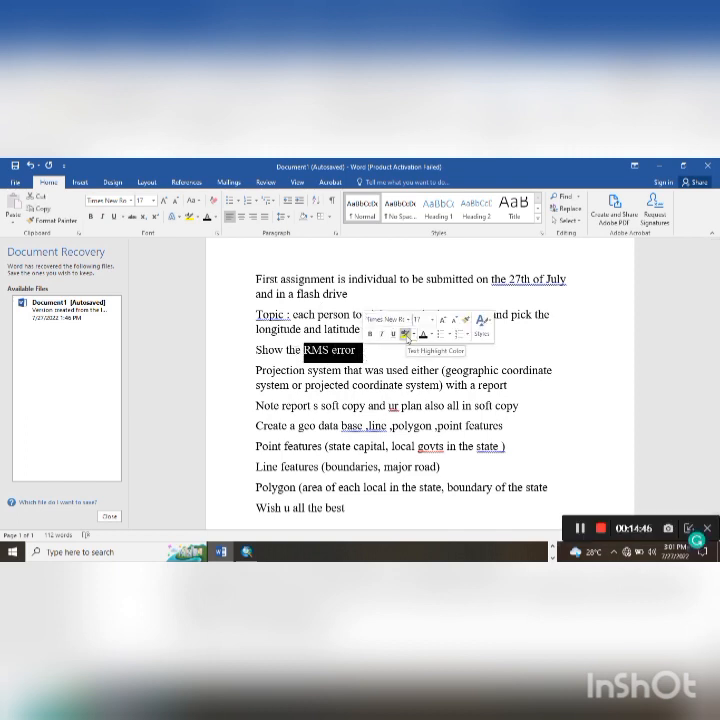
left_click(405, 334)
left_click_drag(365, 350, 238, 349)
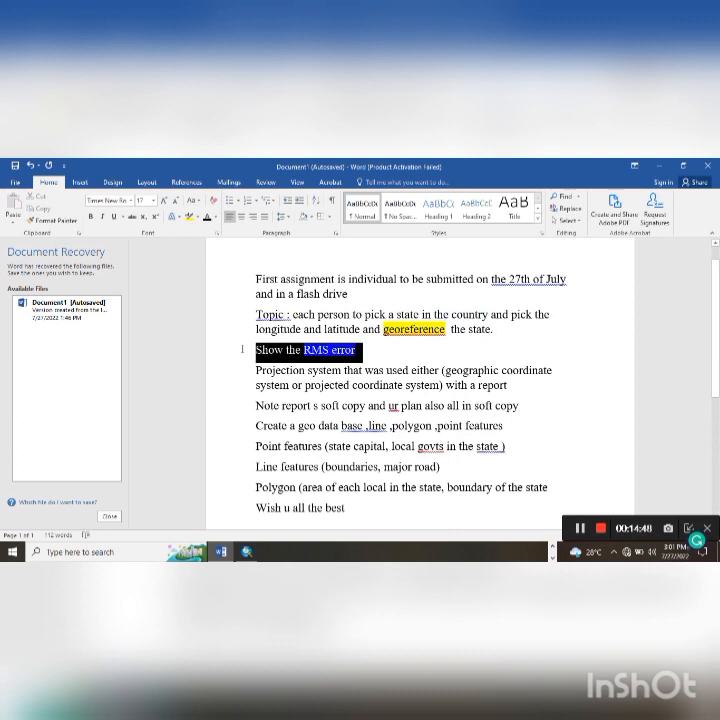
left_click(283, 333)
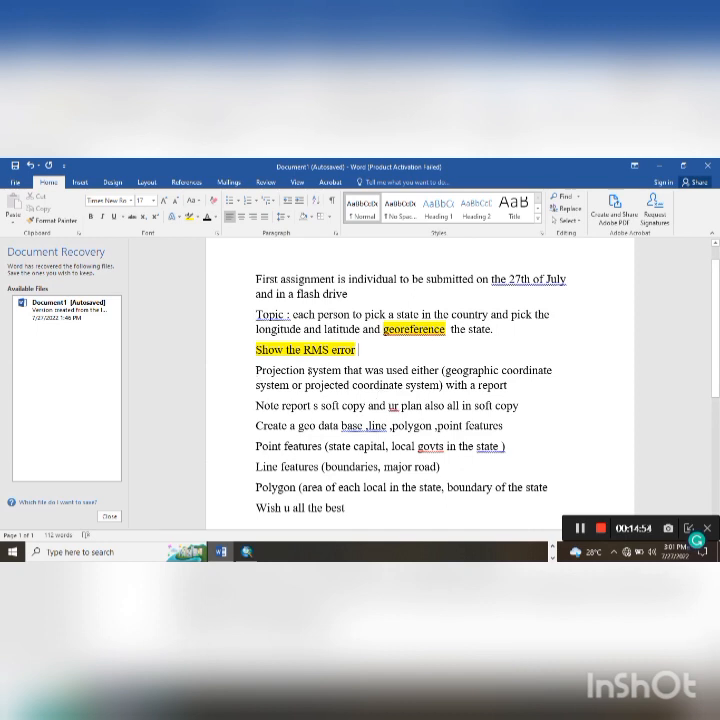
- Highlight the two-line projection system requirement in yellow
left_click_drag(256, 365, 520, 388)
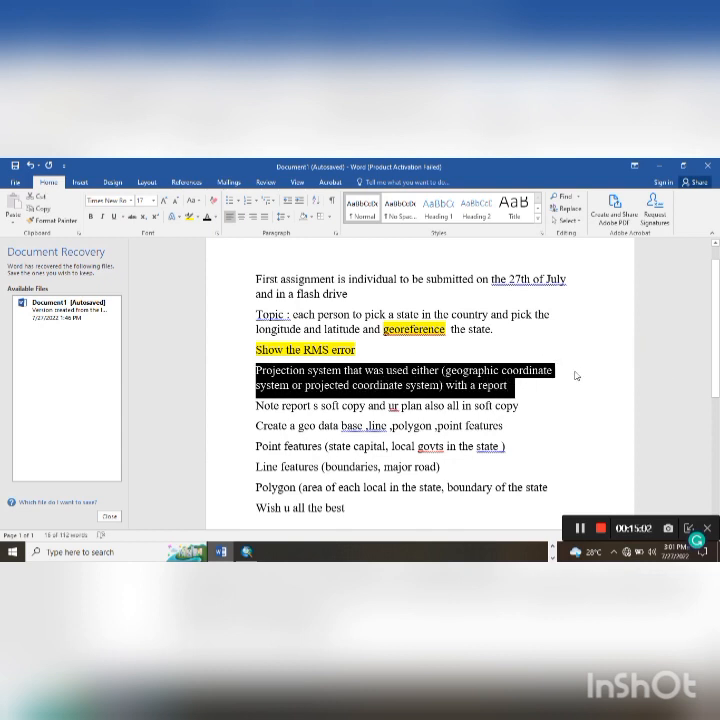
left_click(188, 217)
left_click(461, 353)
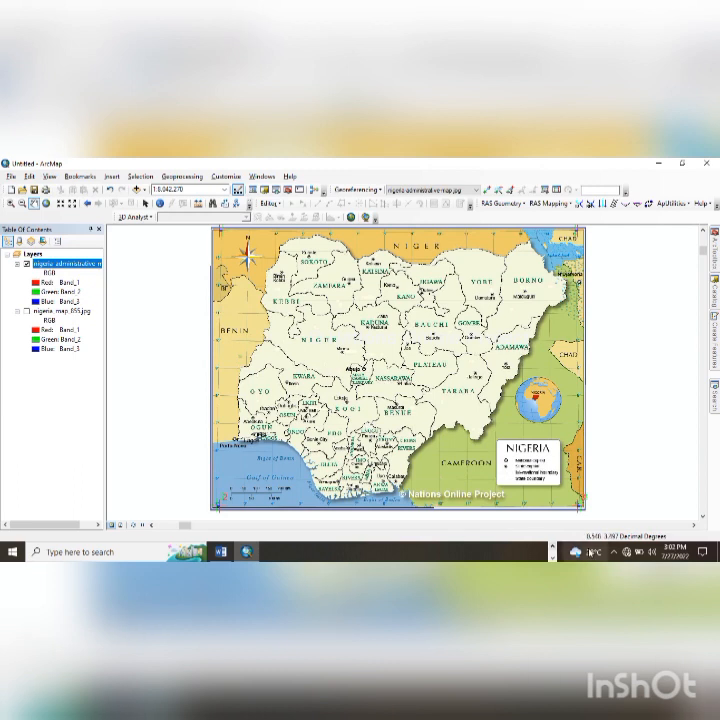
- Close the Windows news and interests panel covering the ArcMap map
mouse_move(608, 550)
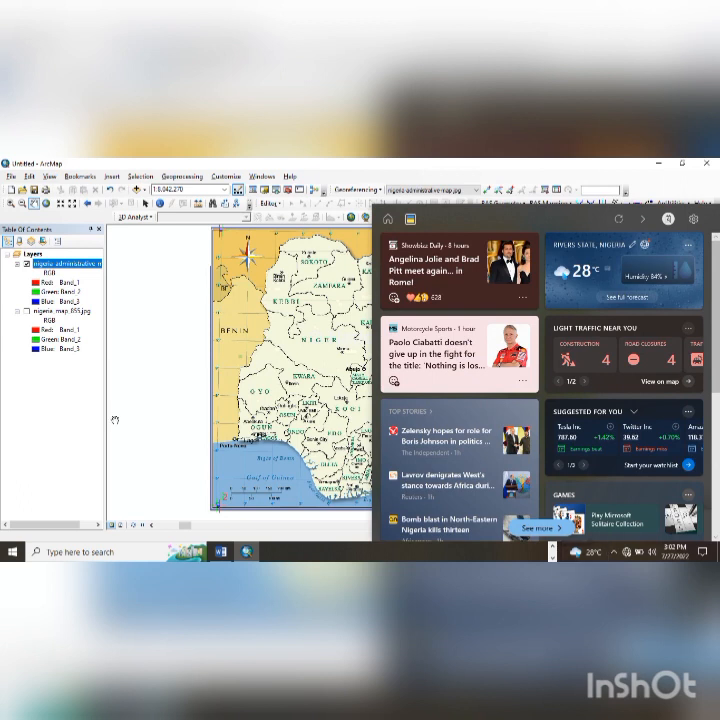
left_click(138, 418)
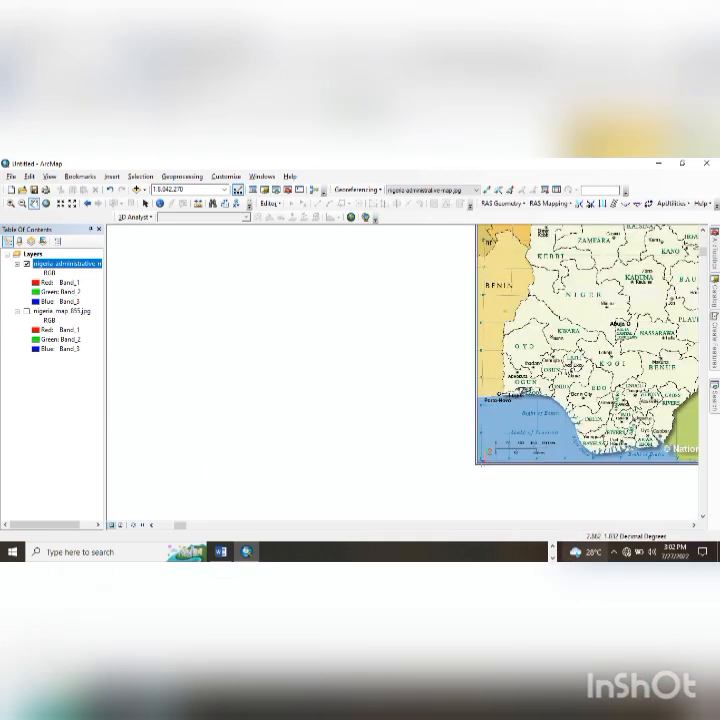
mouse_move(574, 552)
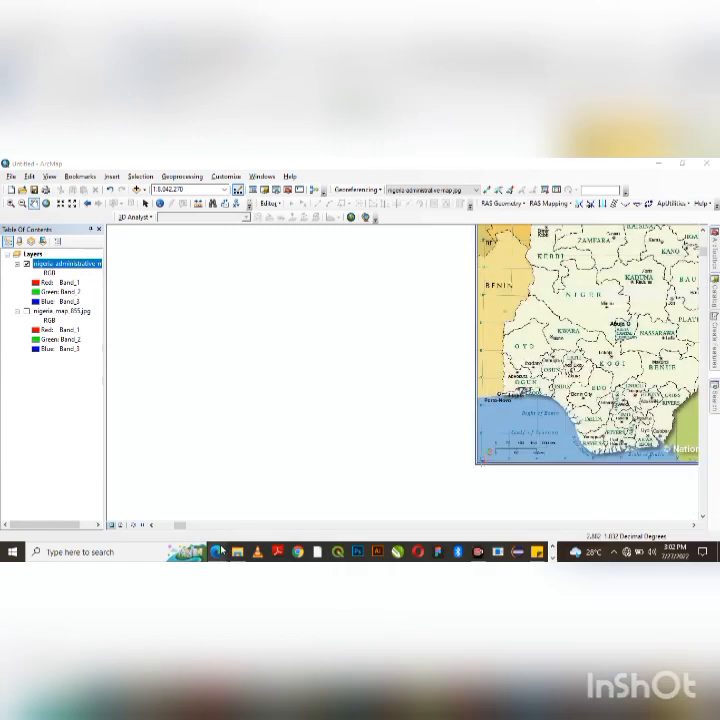
- Bring up Edge and close the six leftover Nigeria map tabs
mouse_move(297, 552)
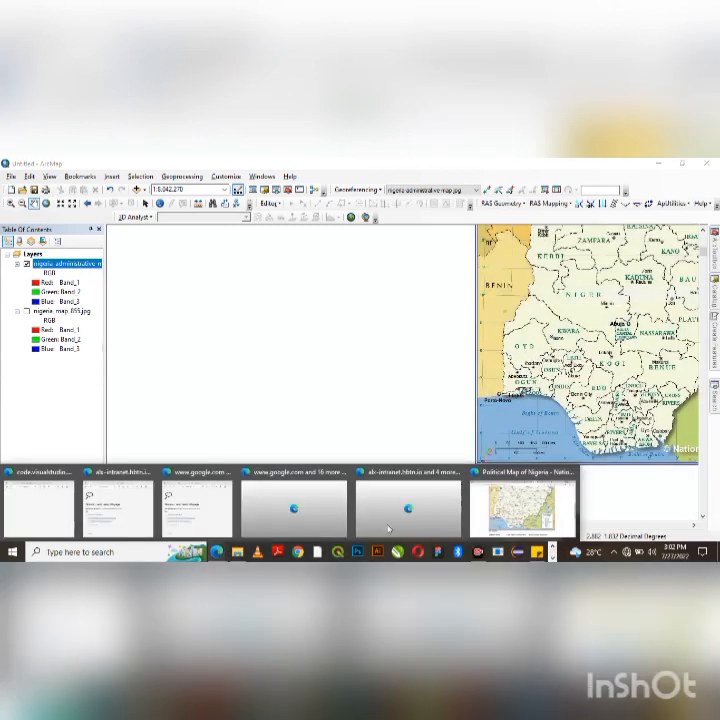
left_click(522, 508)
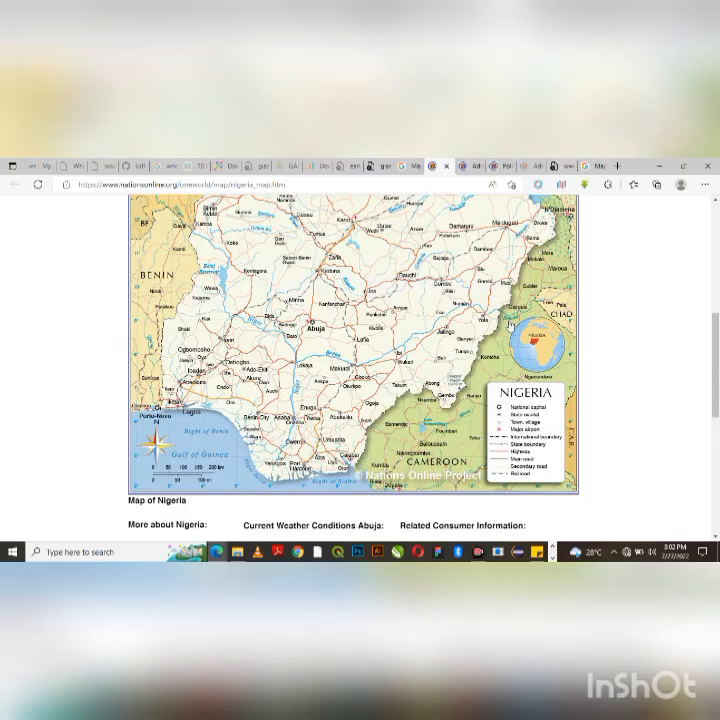
left_click(522, 167)
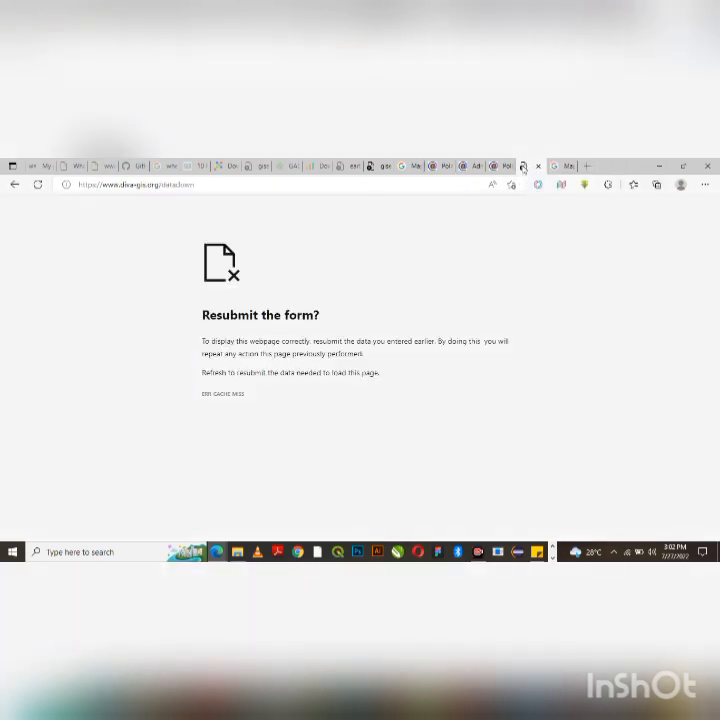
left_click(508, 168)
left_click(508, 167)
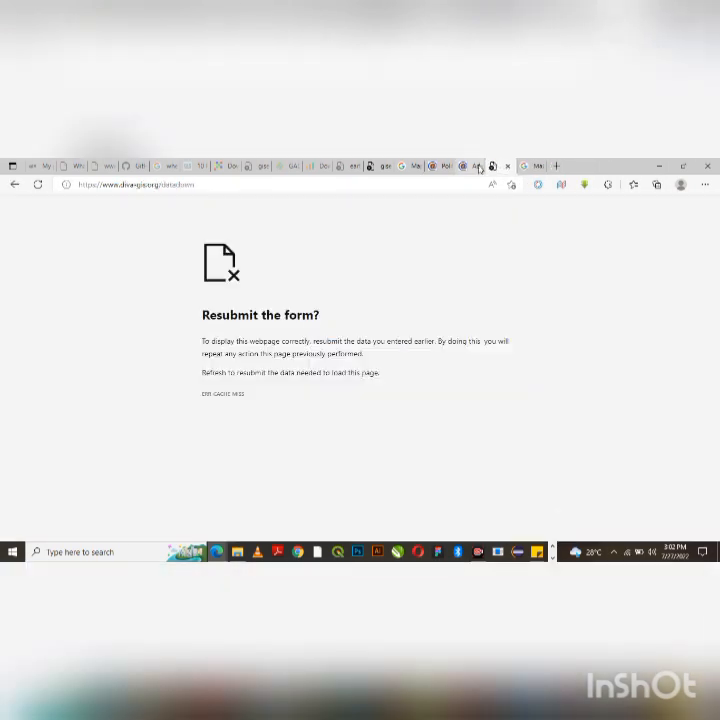
left_click(479, 168)
left_click(481, 167)
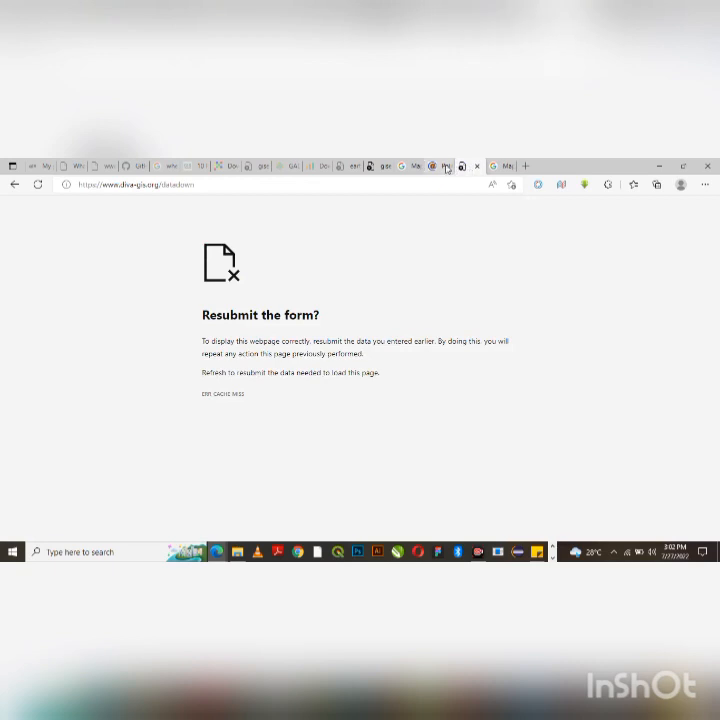
left_click(447, 168)
left_click(449, 167)
- Replace the Google Images query with 'diva gis' and run the search
left_click(460, 169)
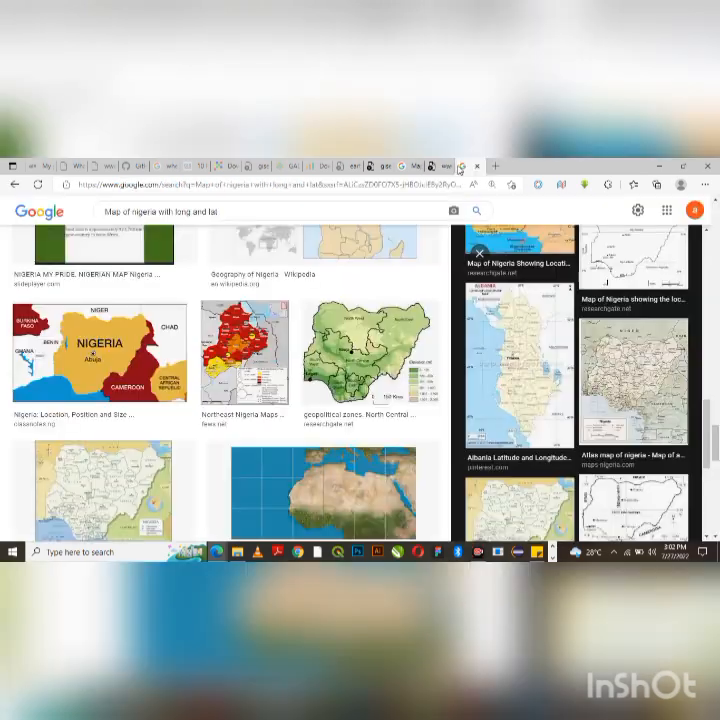
left_click(398, 206)
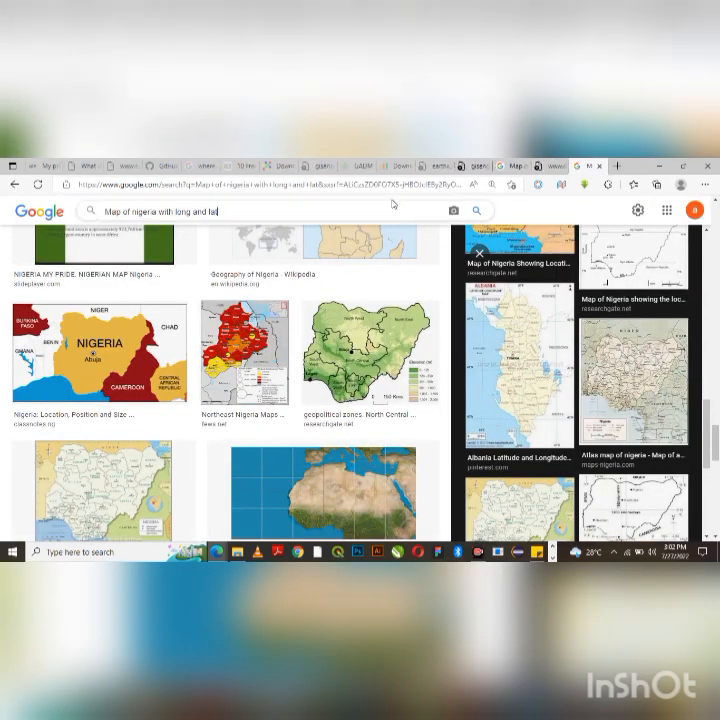
key("ctrl+a")
type("di")
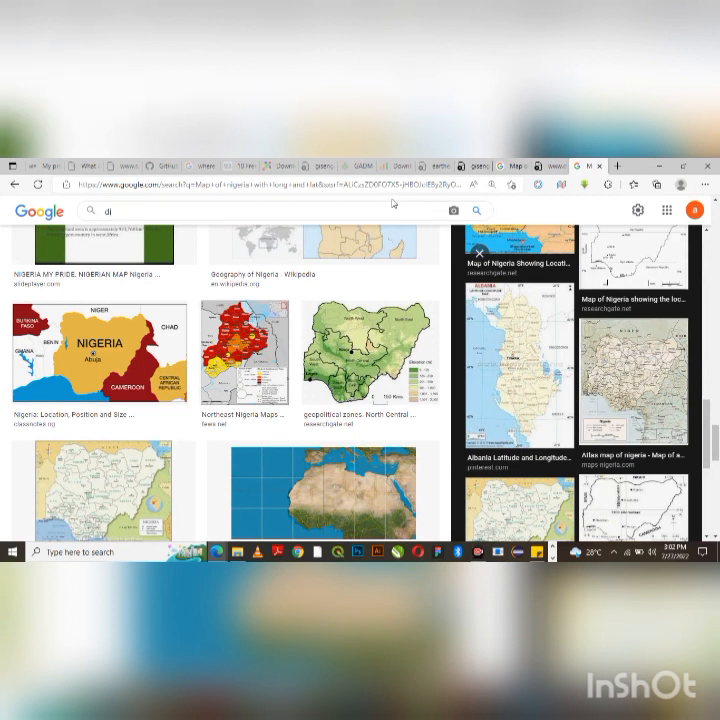
type("va gis")
key("Return")
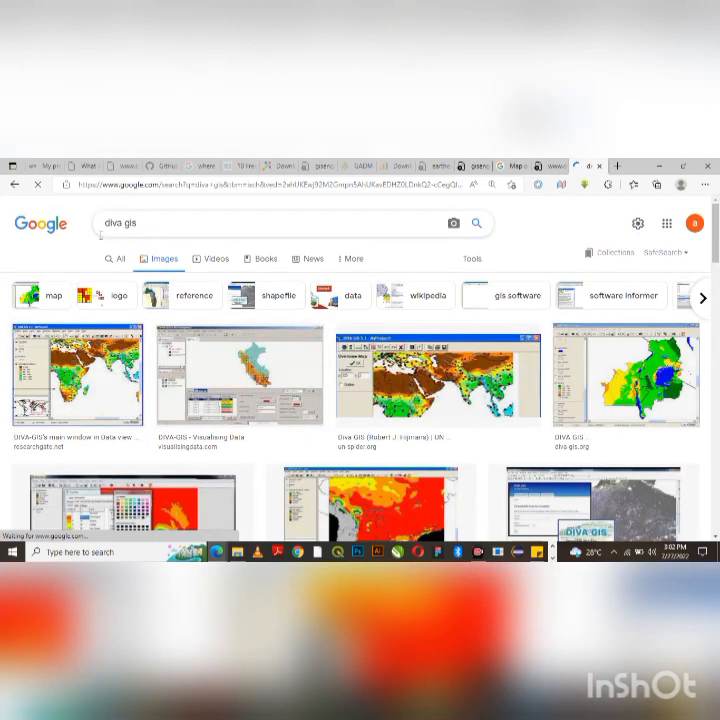
- Open DIVA-GIS's Download data by country page and choose Nigeria with Administrative areas
left_click(115, 258)
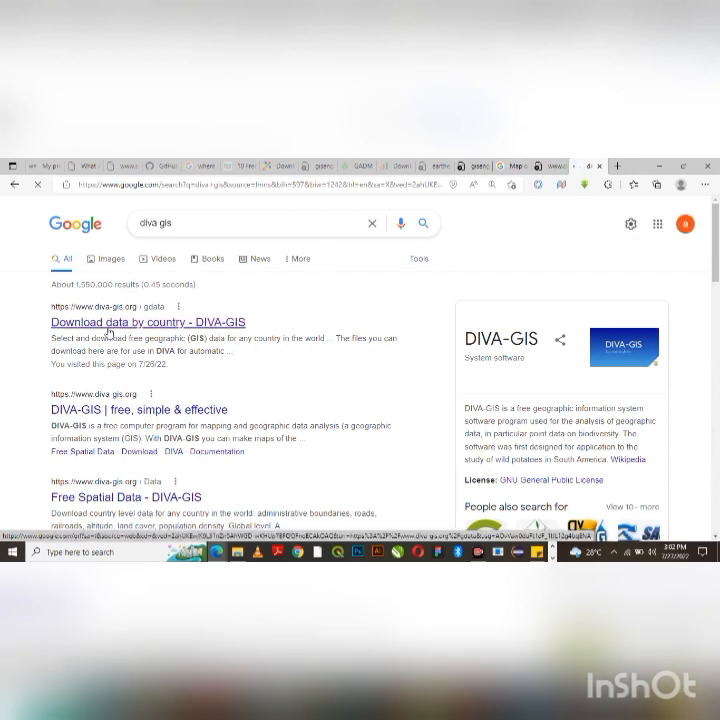
left_click(108, 331)
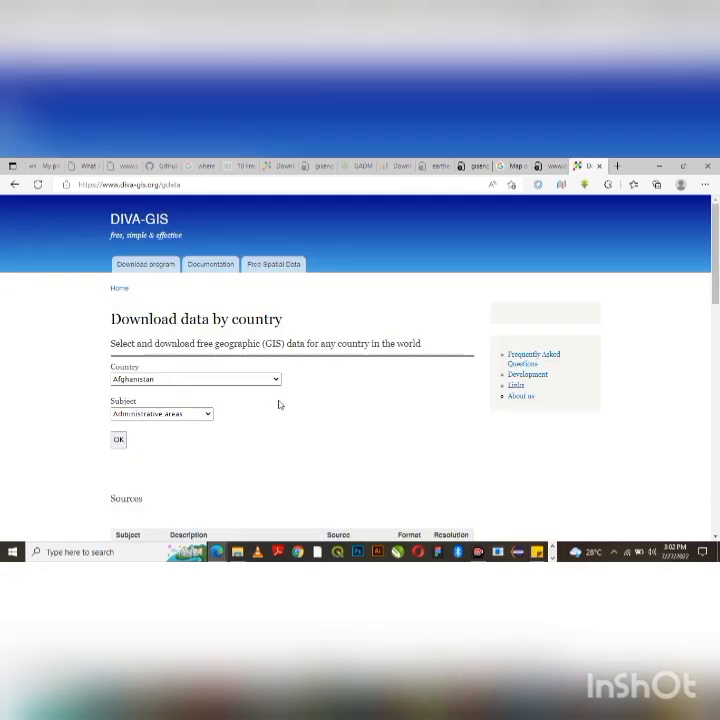
left_click(276, 380)
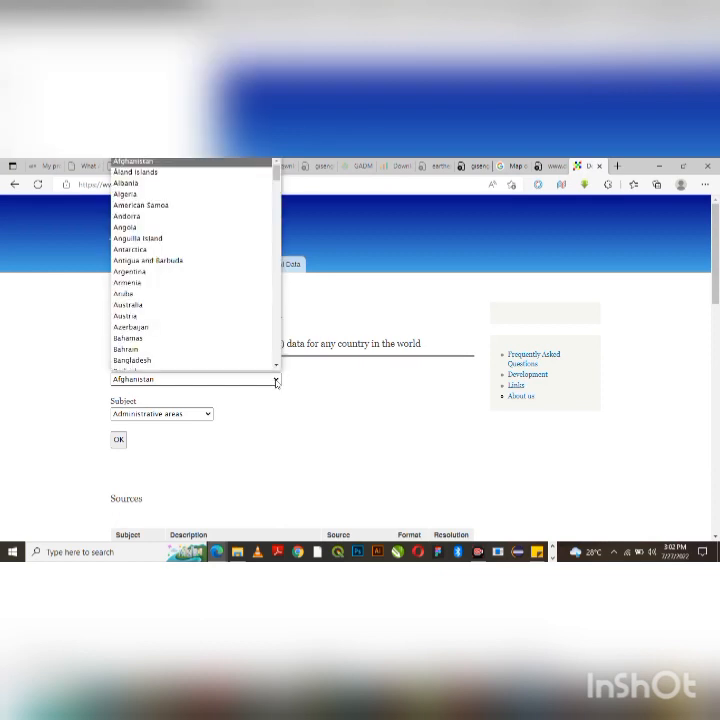
key("n")
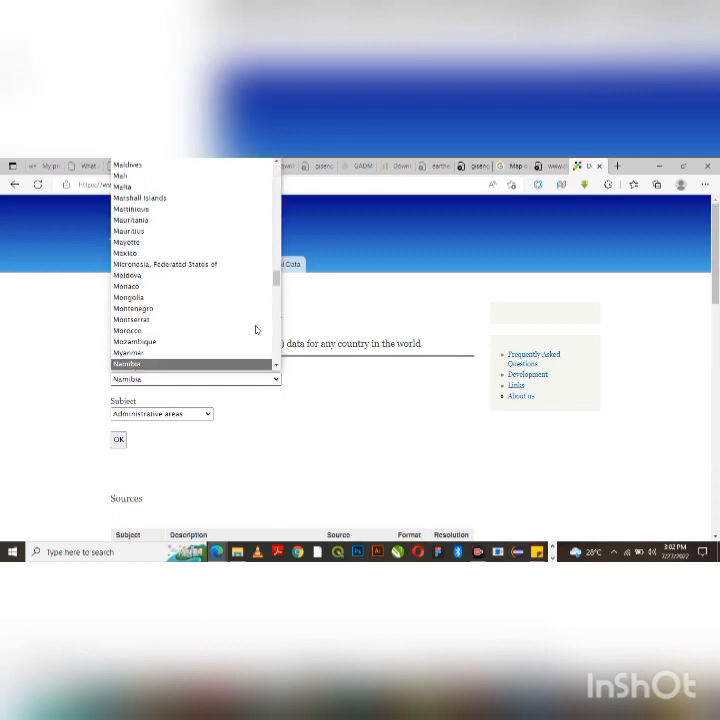
key("n")
key("n")
key("n")
key("n")
key("n")
key("n")
key("n")
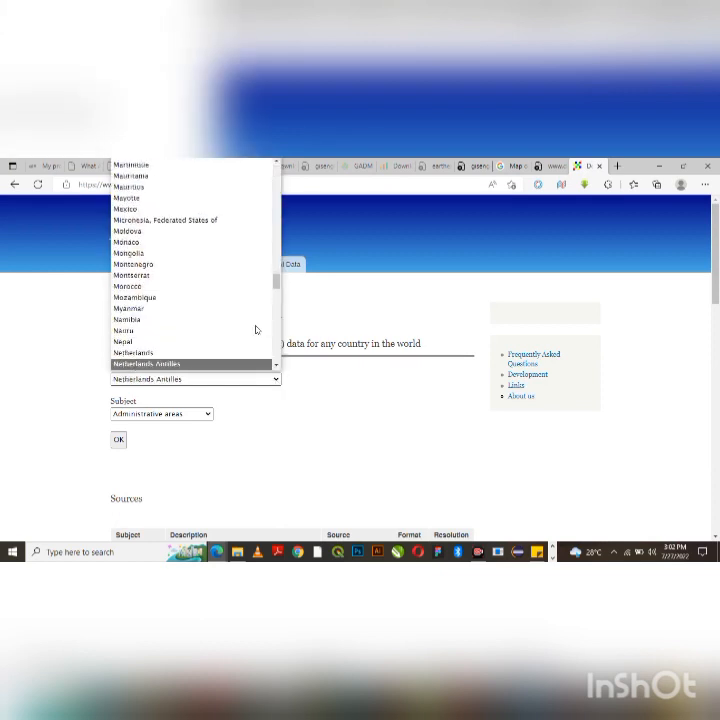
key("n")
key("n")
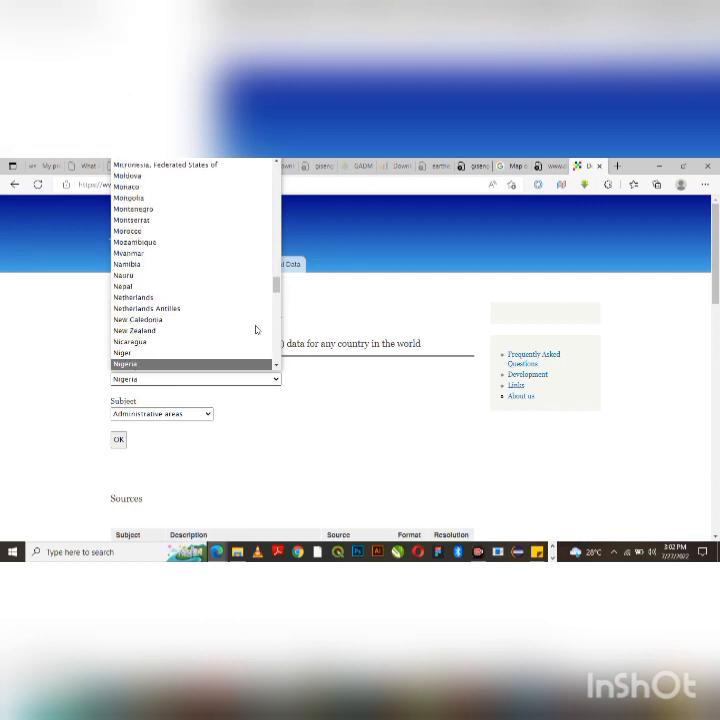
key("Return")
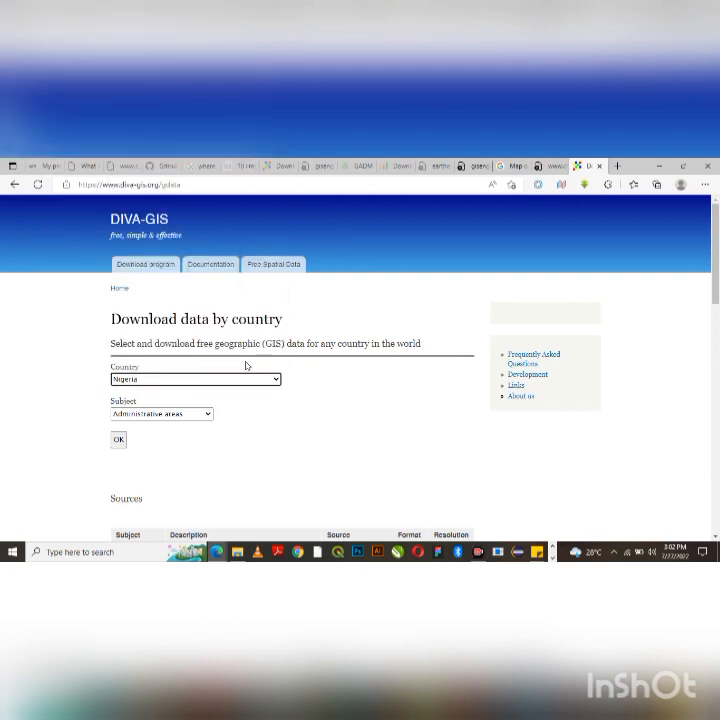
left_click(119, 440)
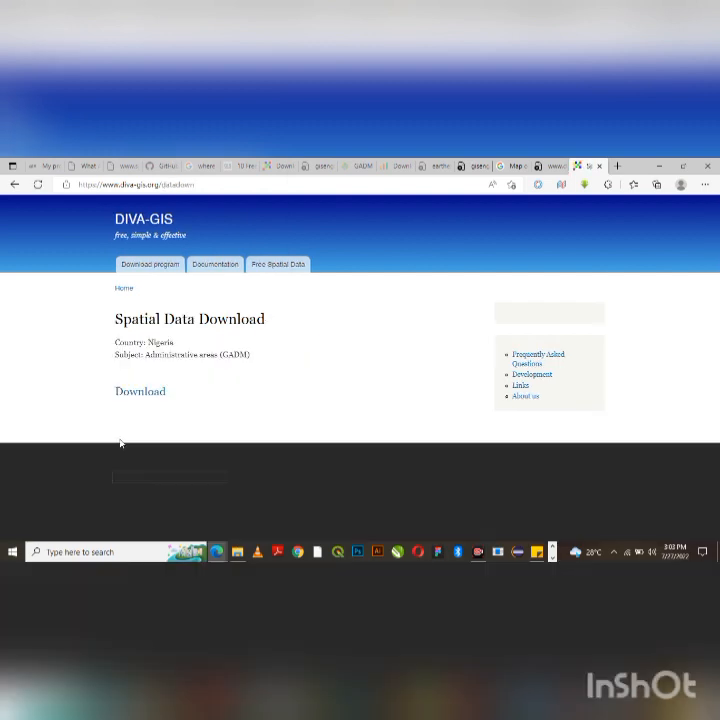
- Download Nigeria's administrative areas and Roads archives, then show them in the Downloads folder
left_click(124, 396)
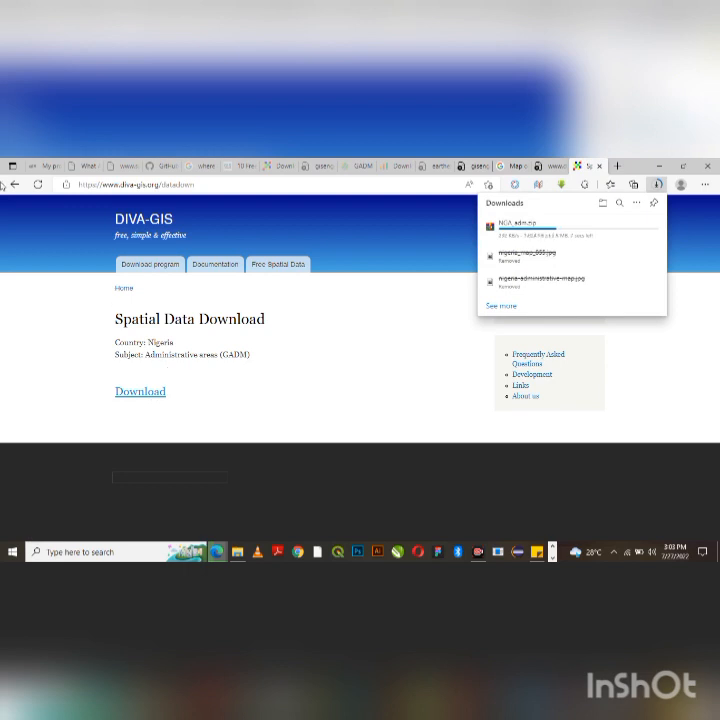
left_click(14, 185)
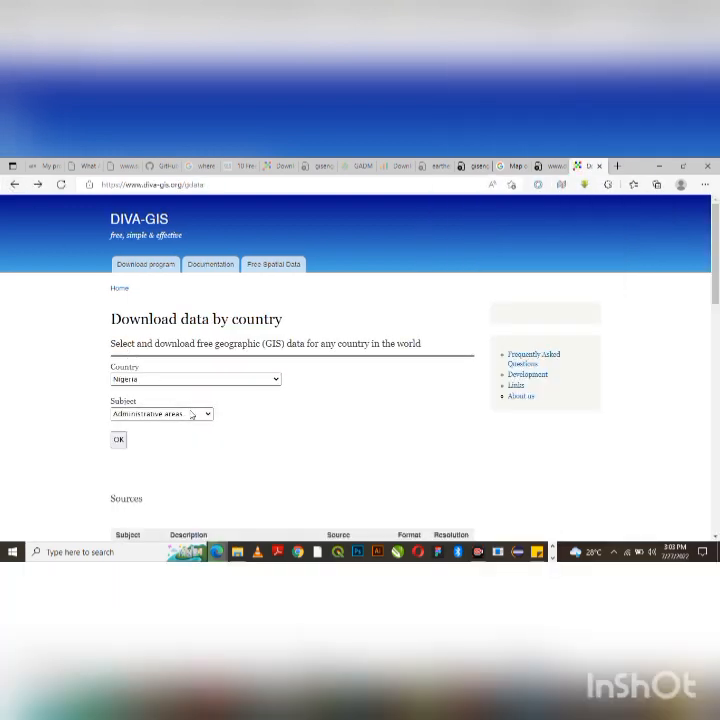
left_click(165, 413)
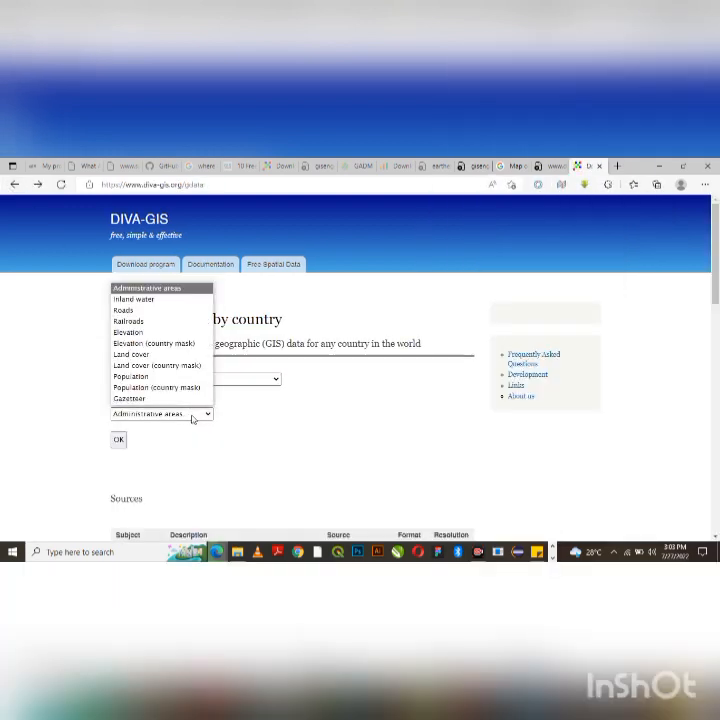
left_click(134, 312)
left_click(118, 440)
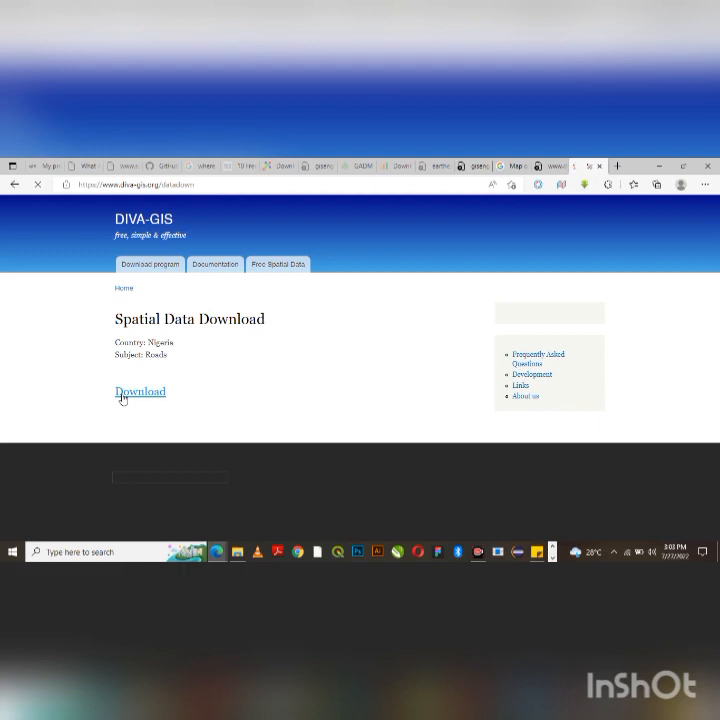
left_click(122, 394)
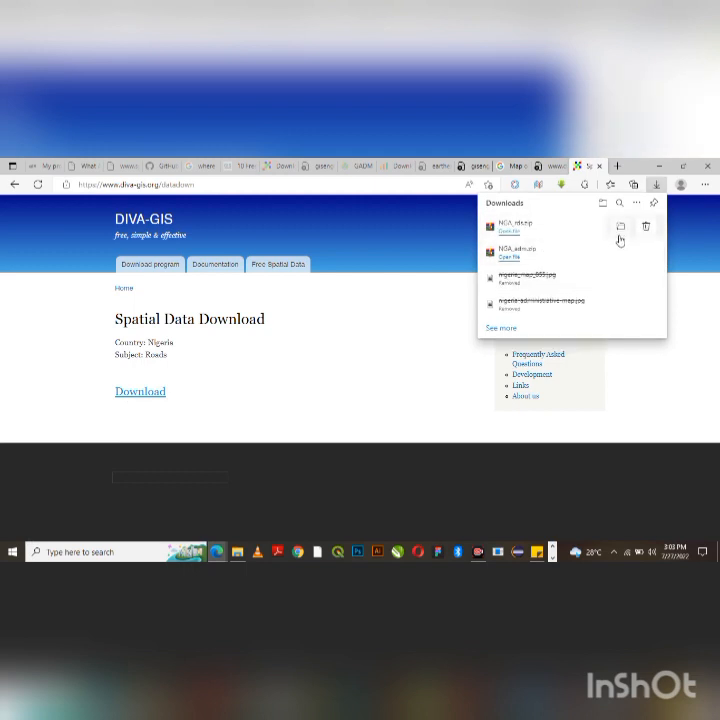
left_click(621, 230)
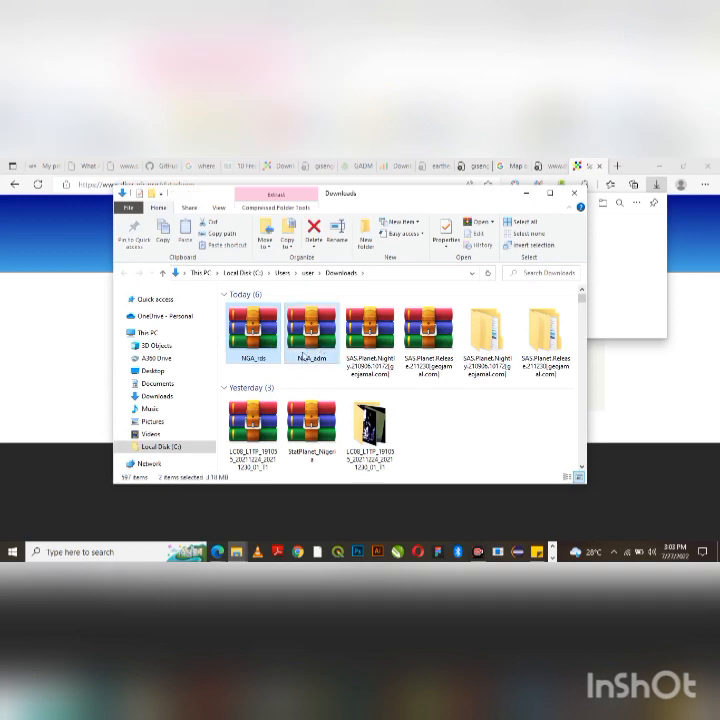
- Move the NGA_adm and NGA_rds archives from Downloads into Desktop\TODAY
key("ctrl+x")
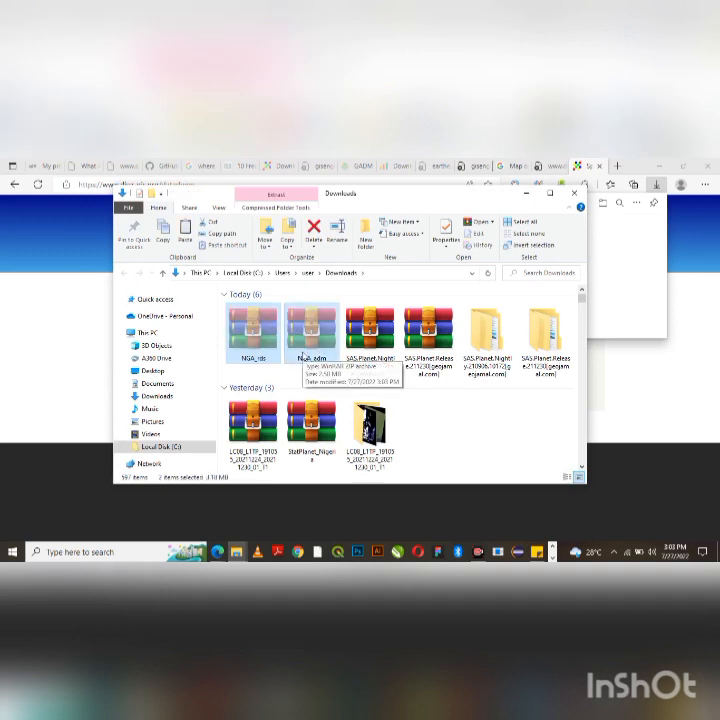
left_click(155, 338)
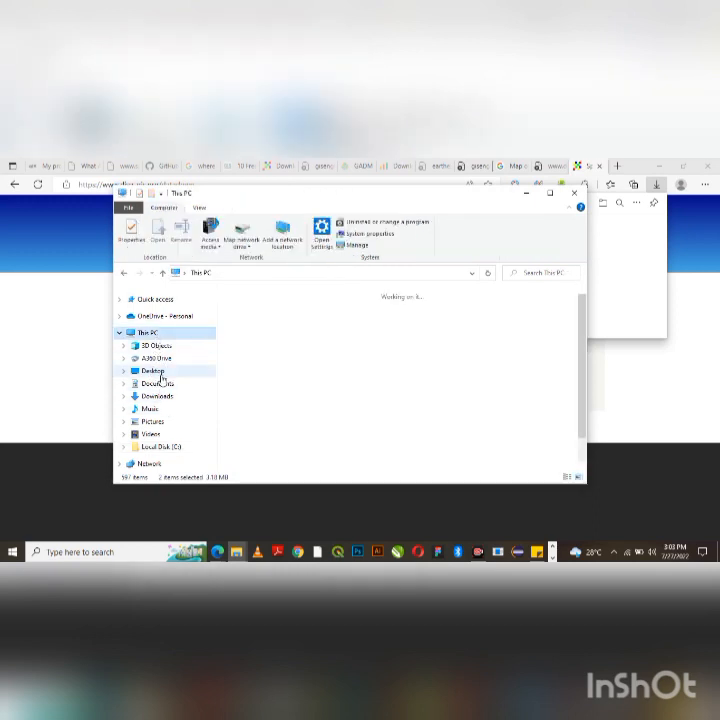
left_click(152, 370)
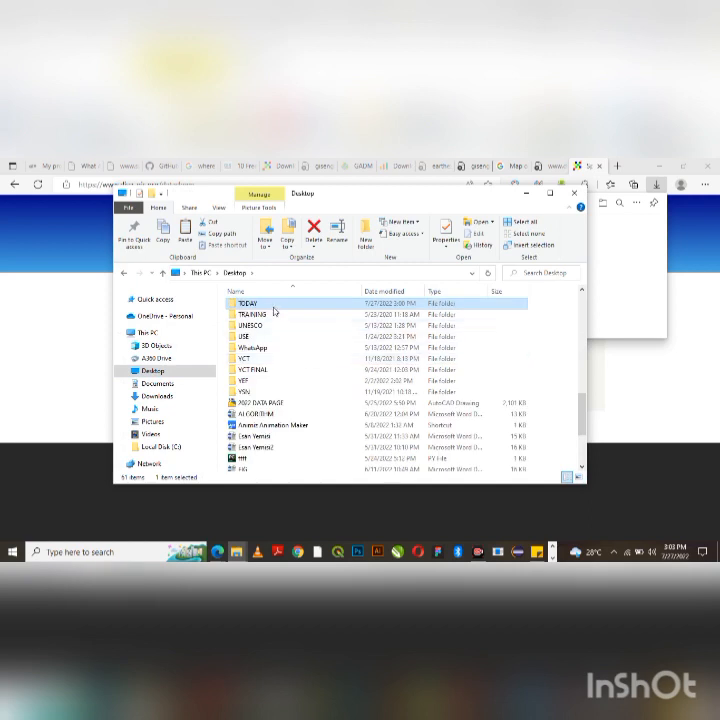
double_click(270, 304)
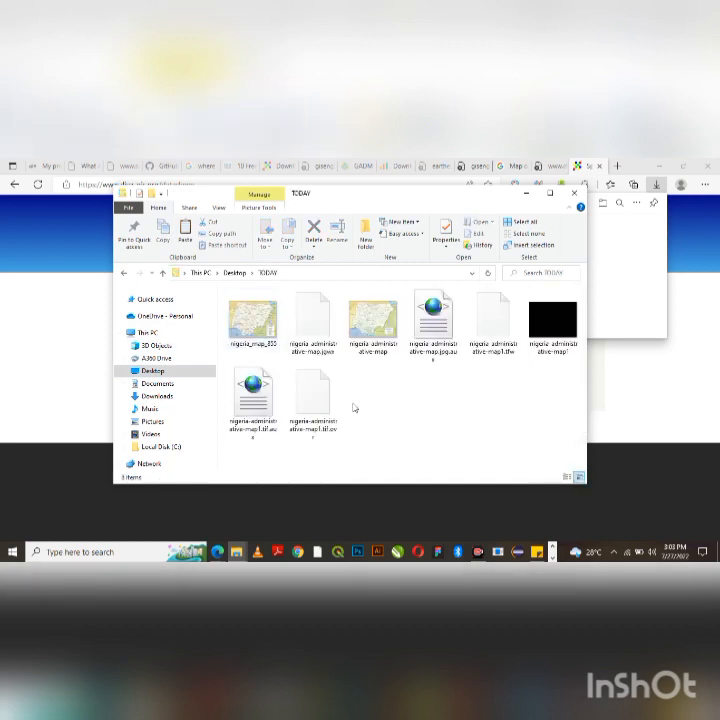
key("ctrl+v")
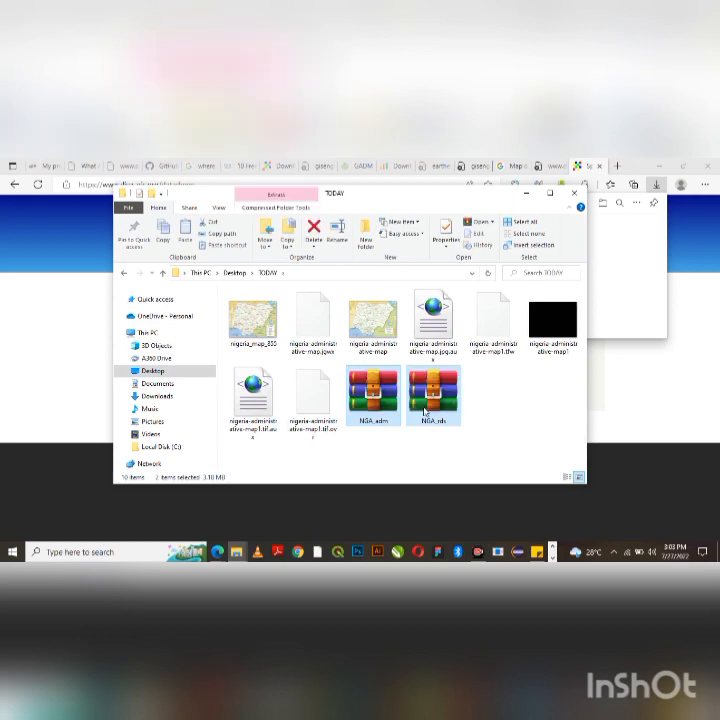
left_click(478, 422)
- Start extracting the NGA_rds archive with Extract files
right_click(443, 418)
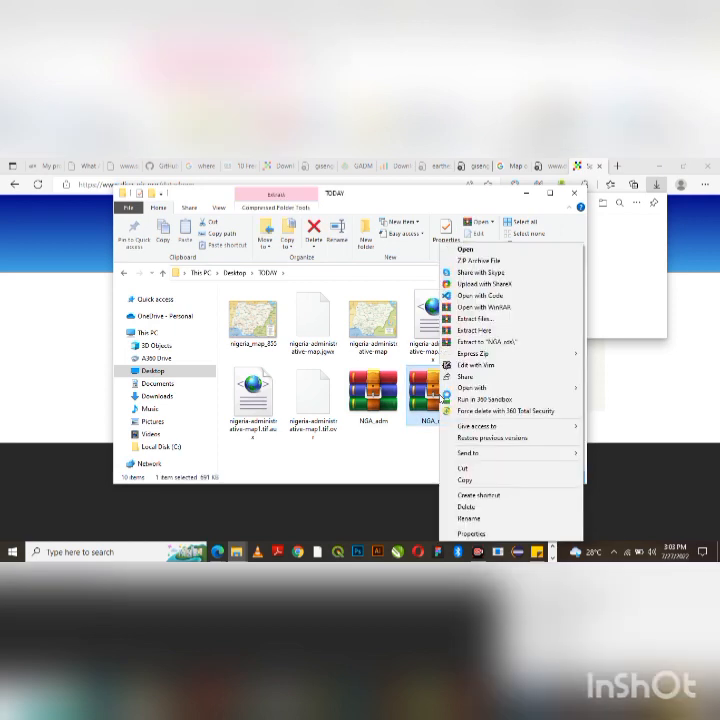
left_click(410, 454)
right_click(430, 398)
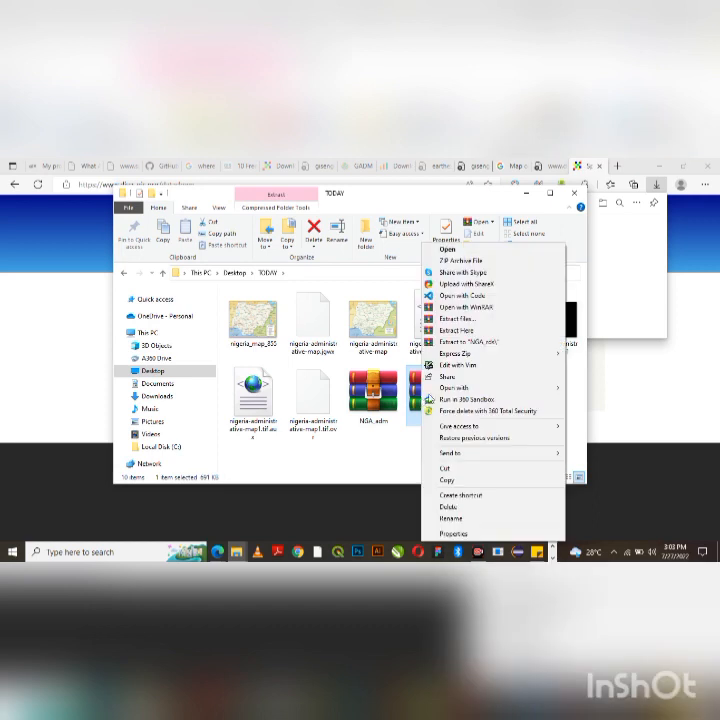
left_click(474, 320)
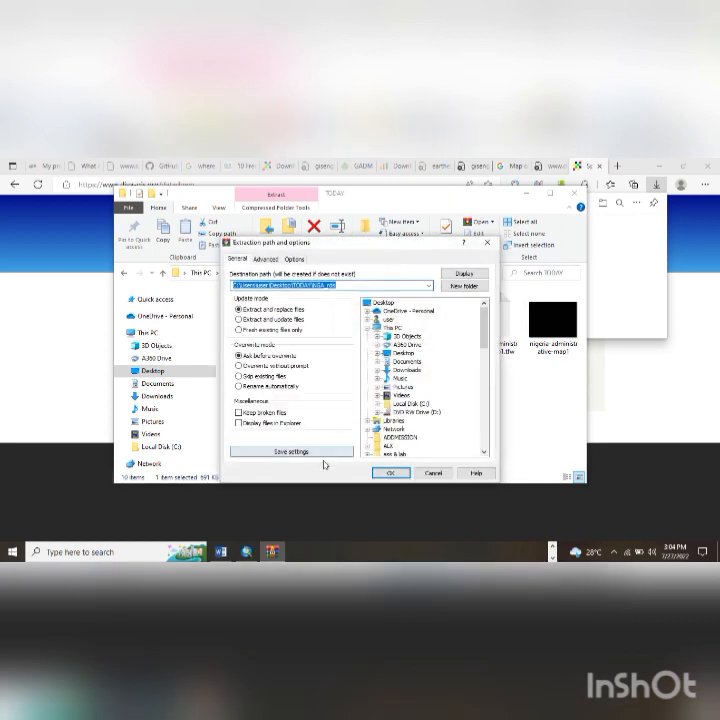
- Extract NGA_rds into the TODAY folder and dismiss the antivirus popups
left_click(390, 472)
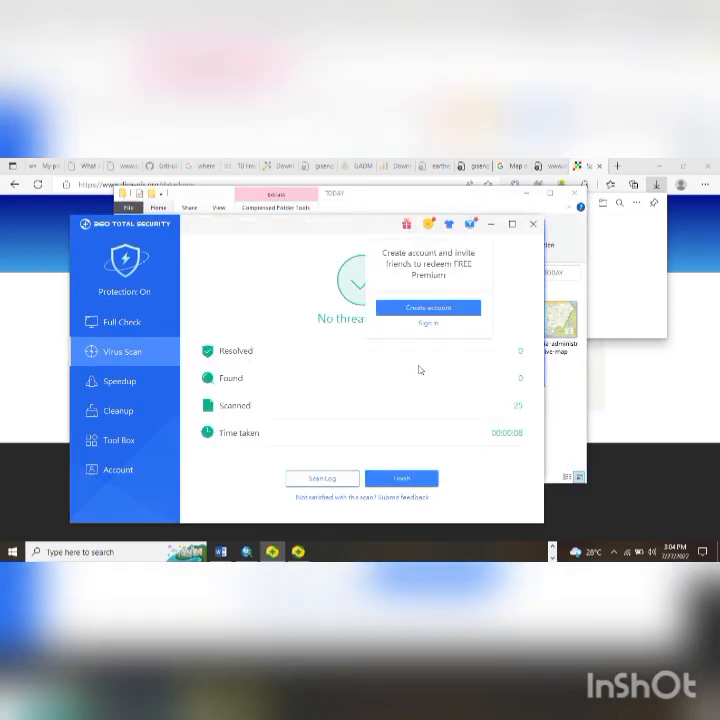
left_click(533, 224)
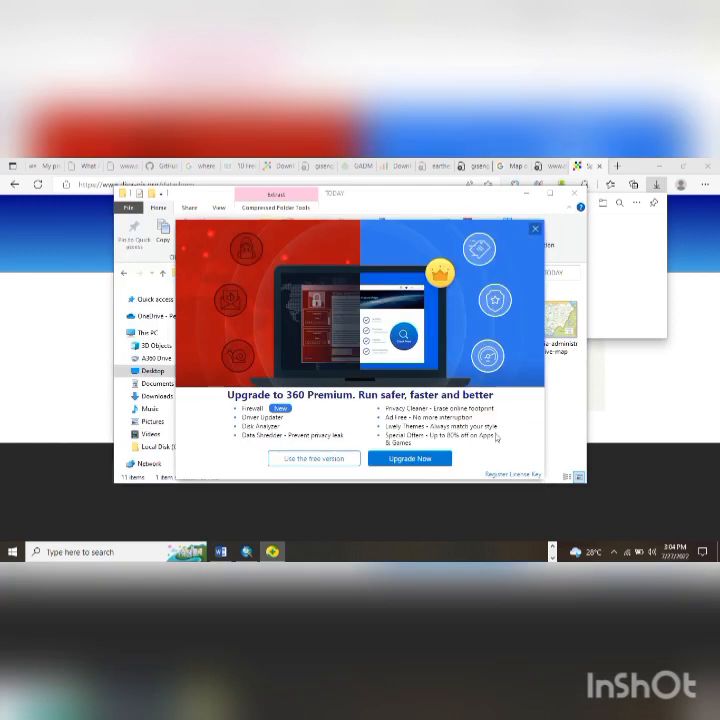
left_click(533, 231)
- Extract the NGA_adm archive into a new NGA_adm folder in TODAY
left_click(330, 335)
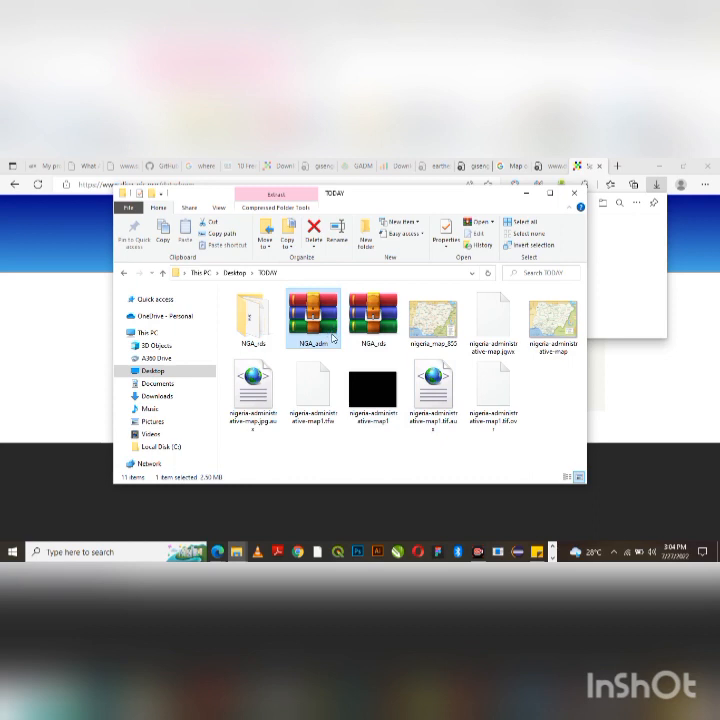
right_click(333, 338)
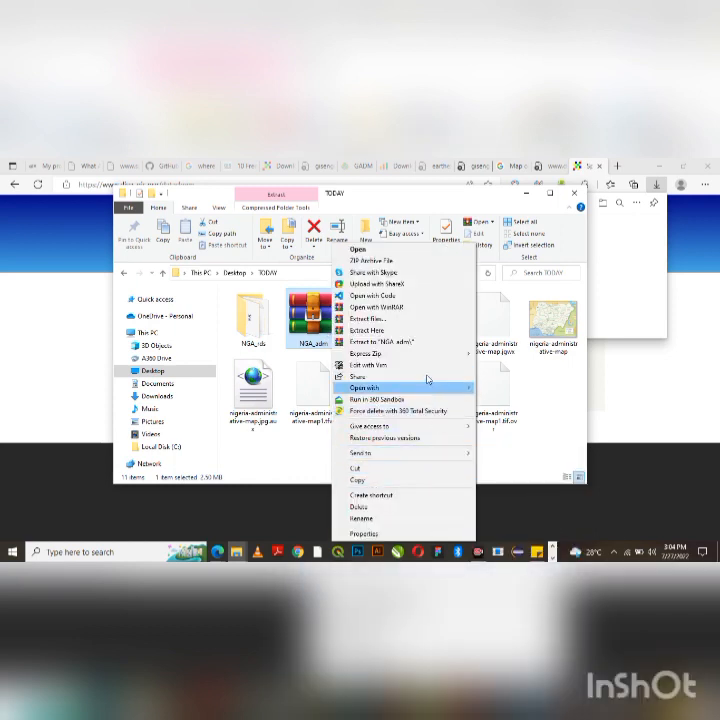
left_click(418, 330)
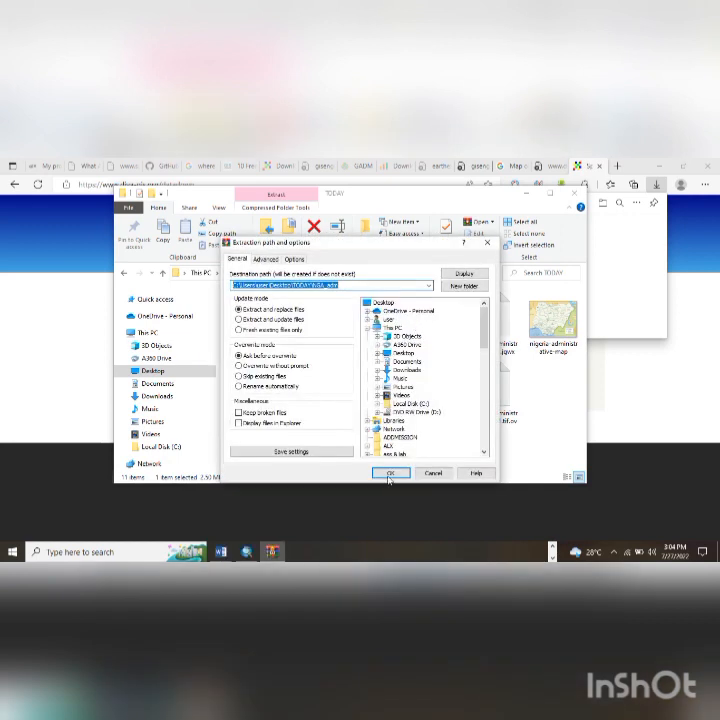
left_click(390, 472)
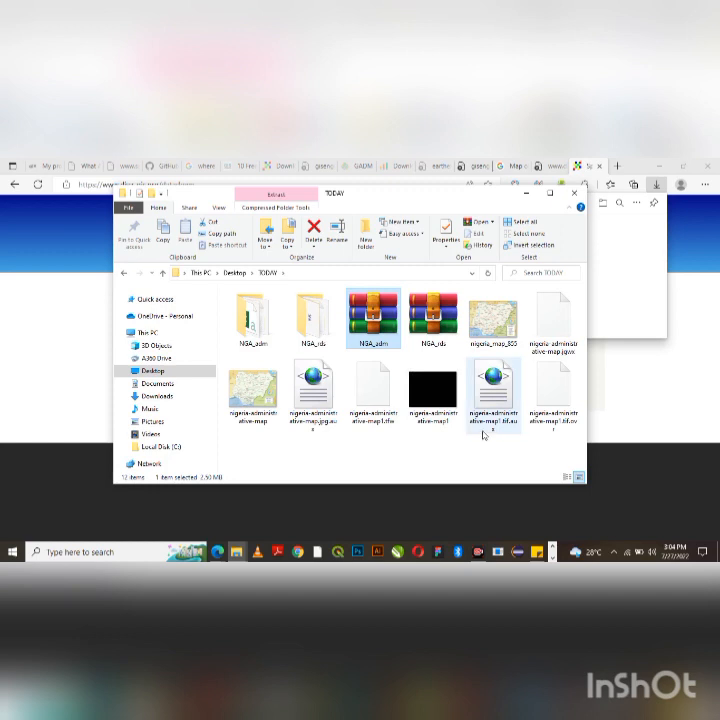
left_click(527, 193)
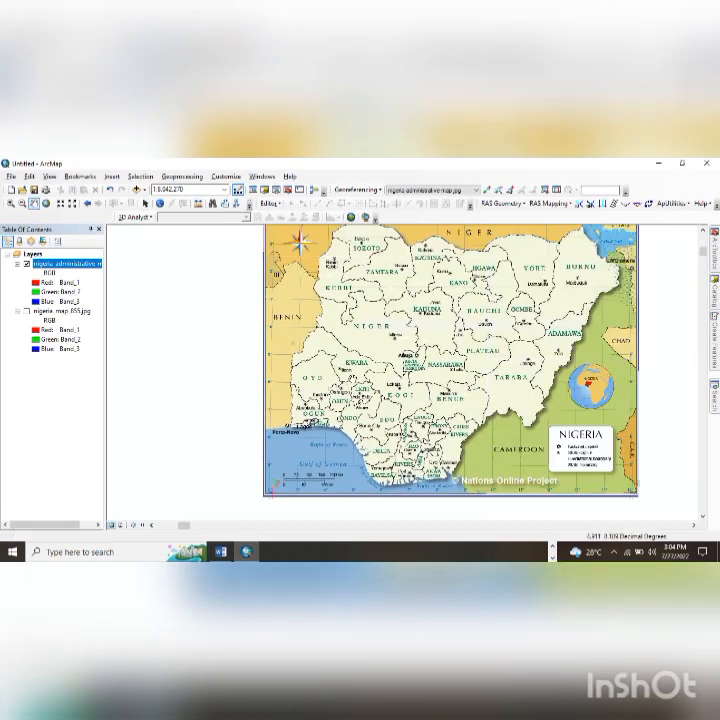
- Save the ArcMap document as work1 in the Desktop TODAY folder
key("ctrl+s")
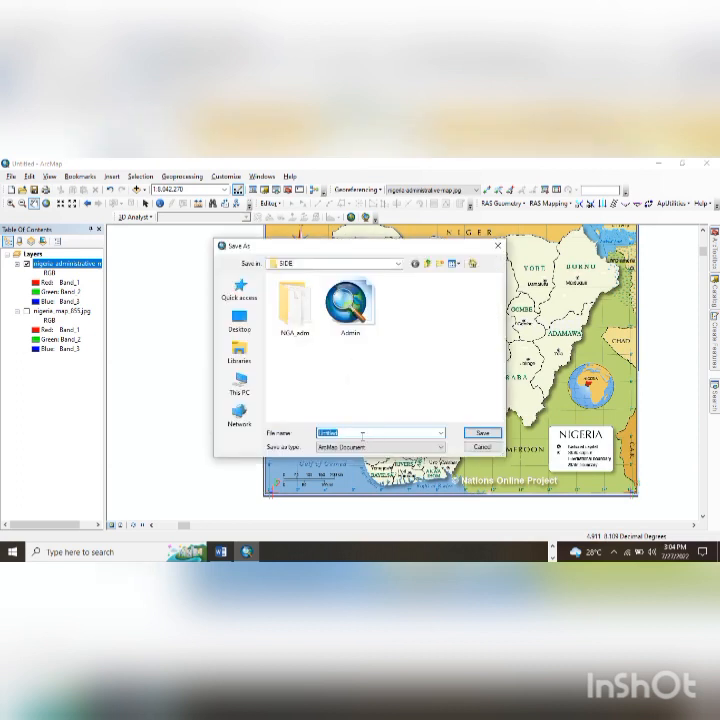
type("se")
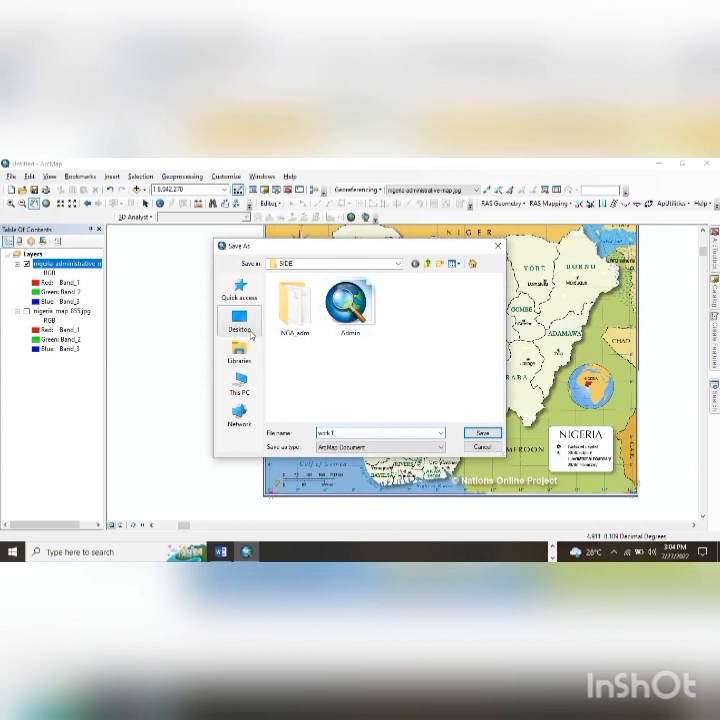
left_click(239, 318)
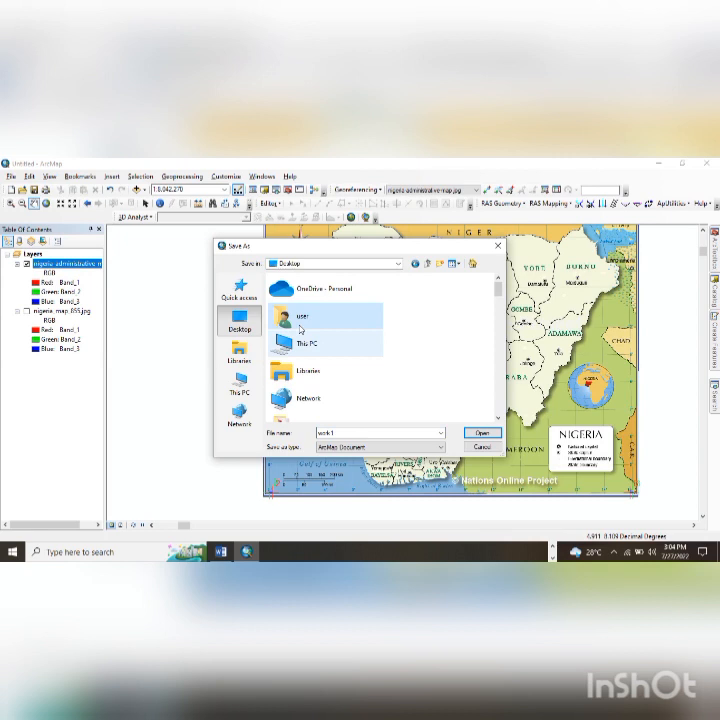
left_click(306, 346)
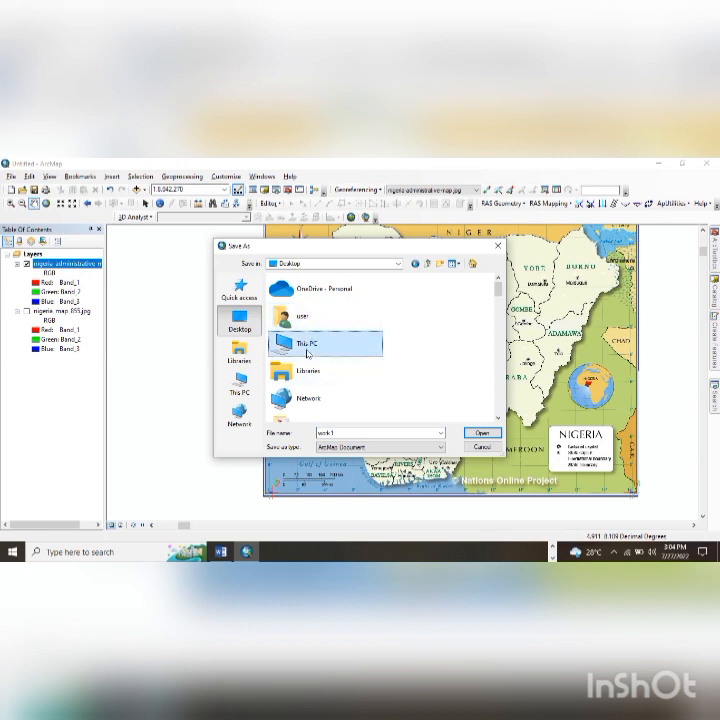
key("t")
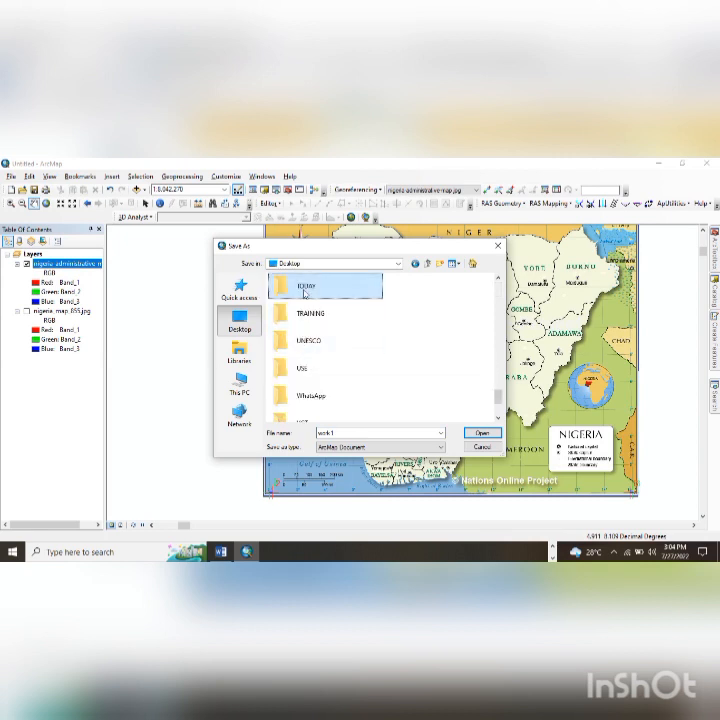
double_click(305, 292)
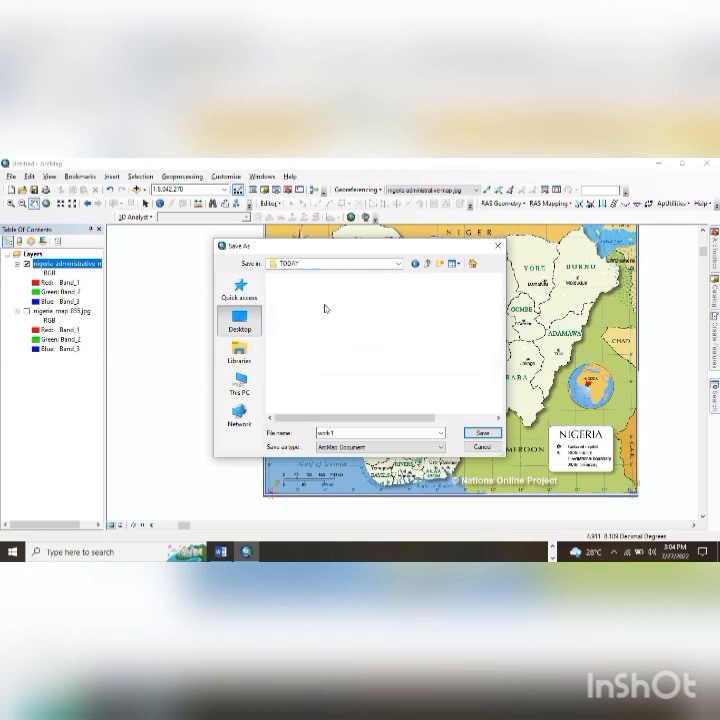
left_click(485, 437)
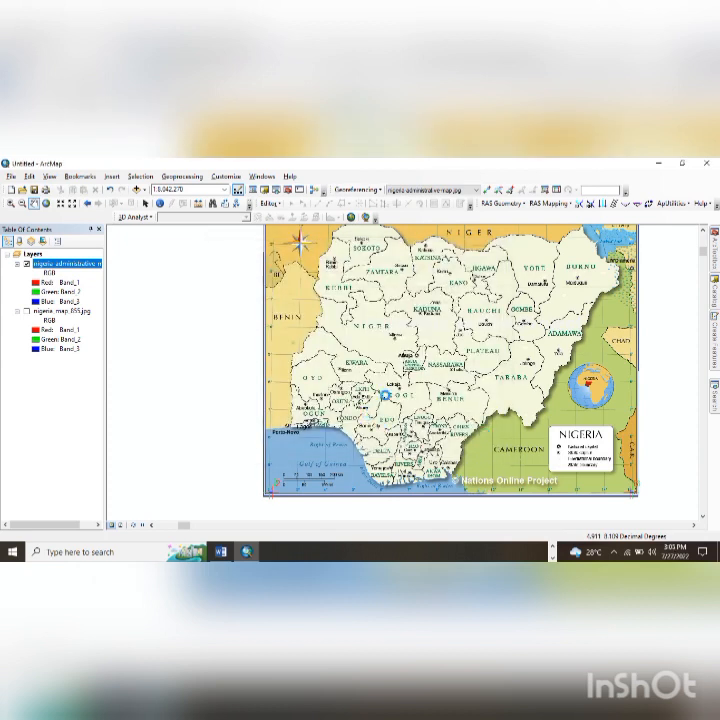
left_click_drag(345, 387, 286, 399)
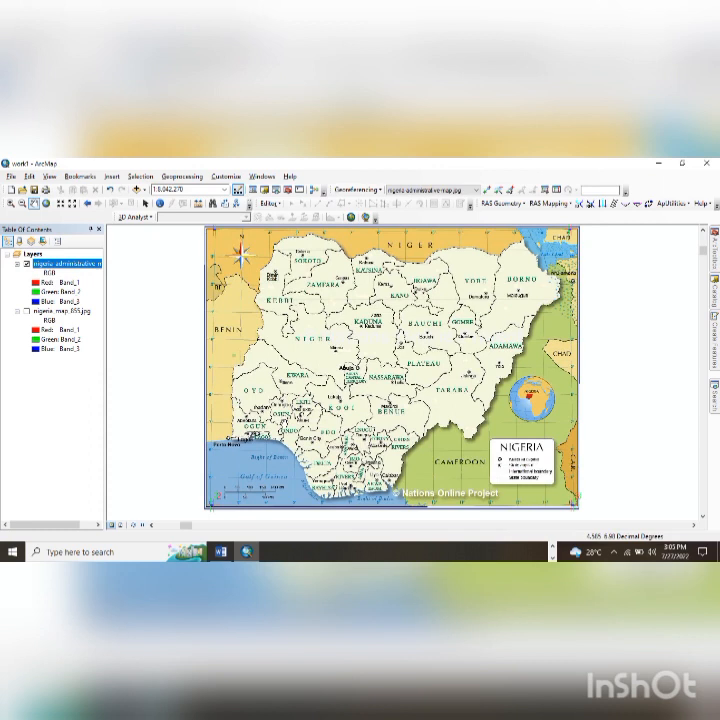
- Start a new blank map, saving changes to work1 before it closes
key("ctrl+n")
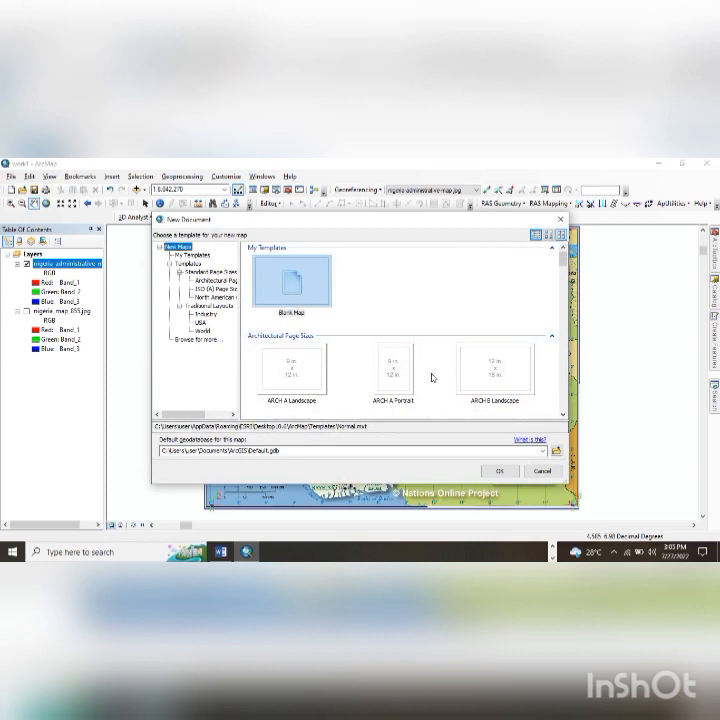
left_click(499, 470)
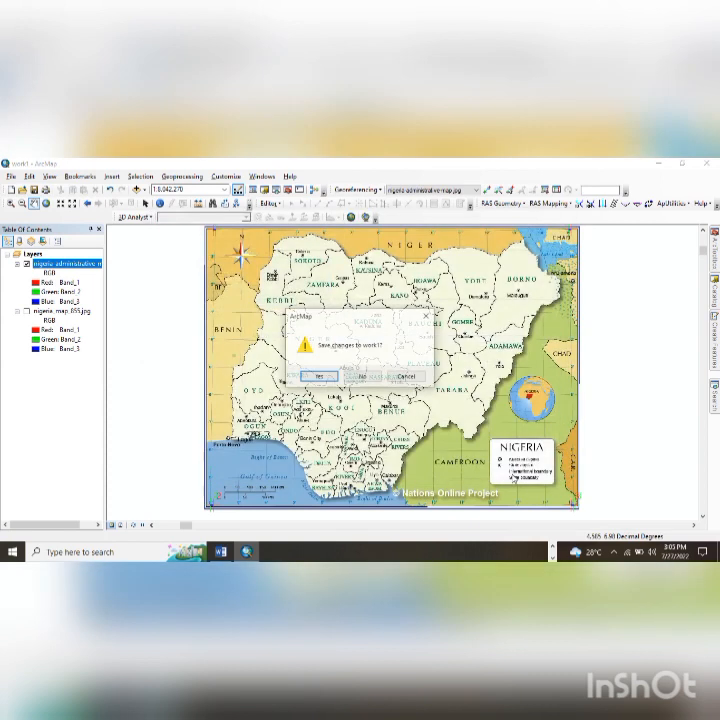
left_click(319, 377)
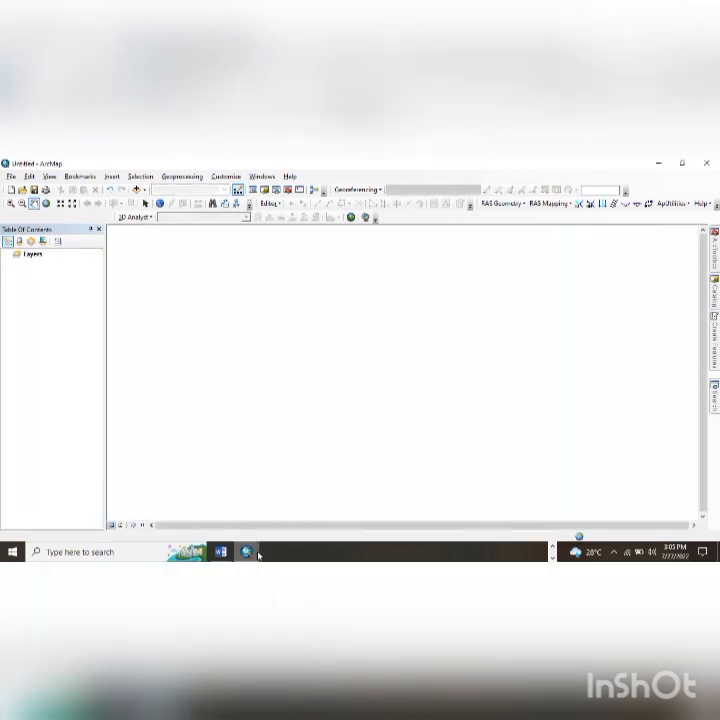
mouse_move(246, 551)
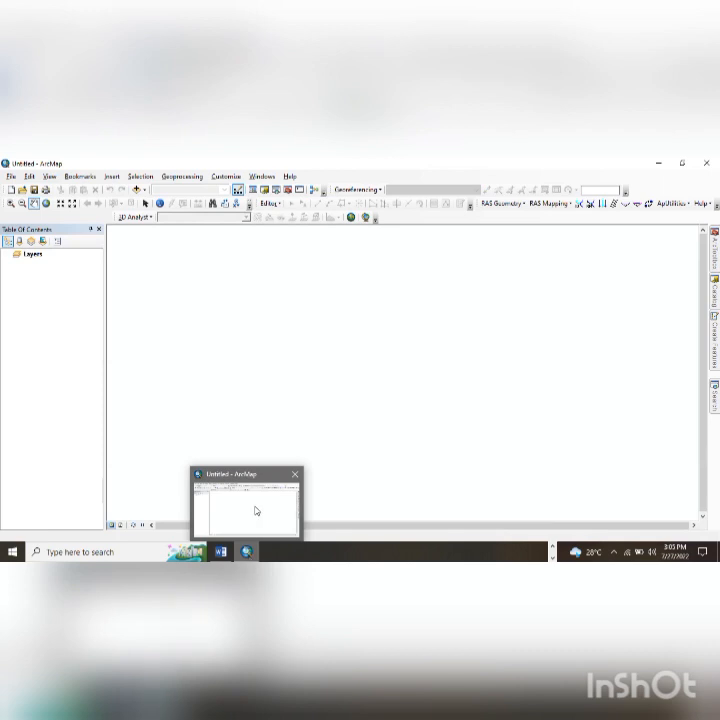
- Browse into the NGA_adm folder and select NGA_adm0 and NGA_adm1, then cancel without adding
left_click(256, 510)
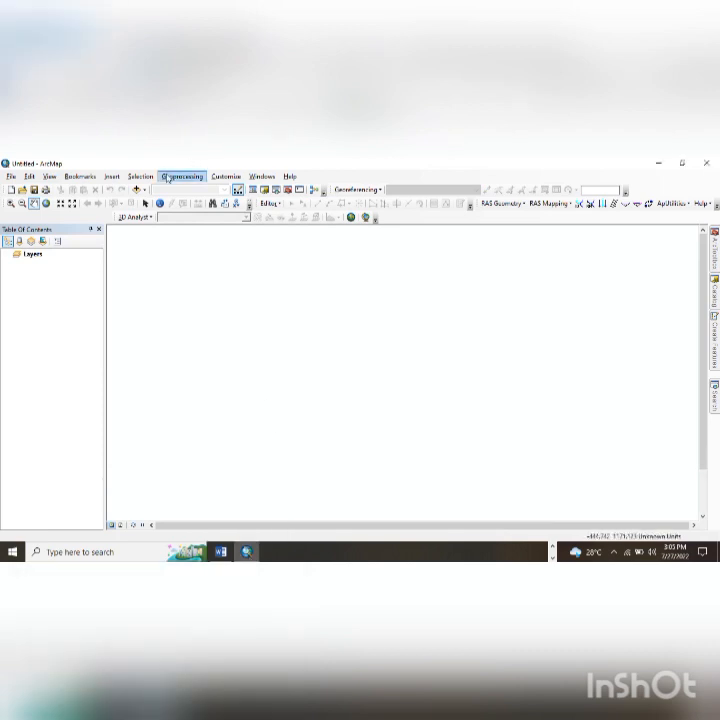
left_click(139, 189)
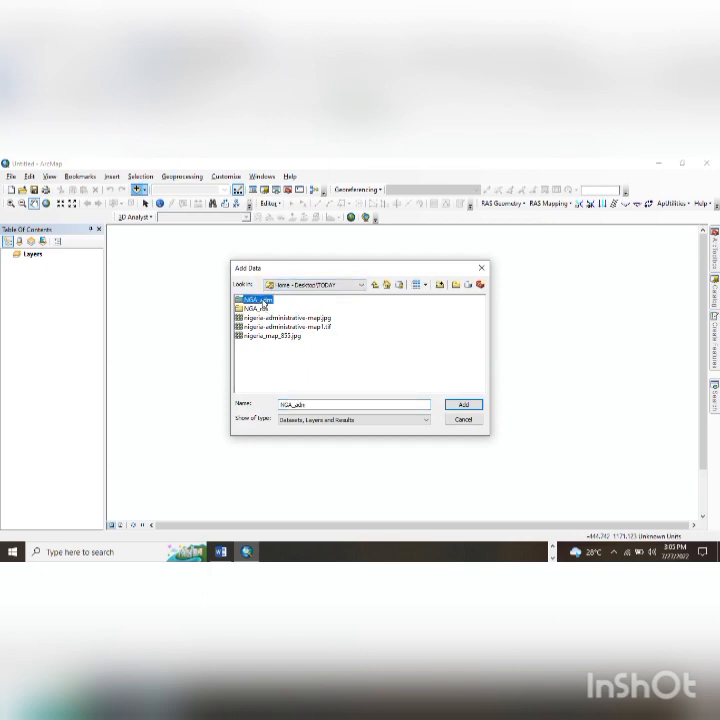
double_click(257, 300)
left_click(264, 309)
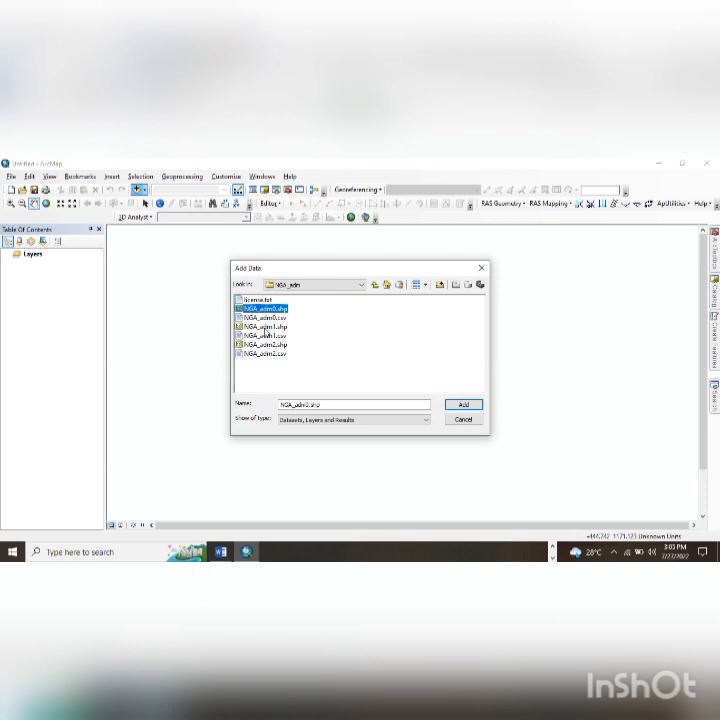
left_click(265, 326, "ctrl")
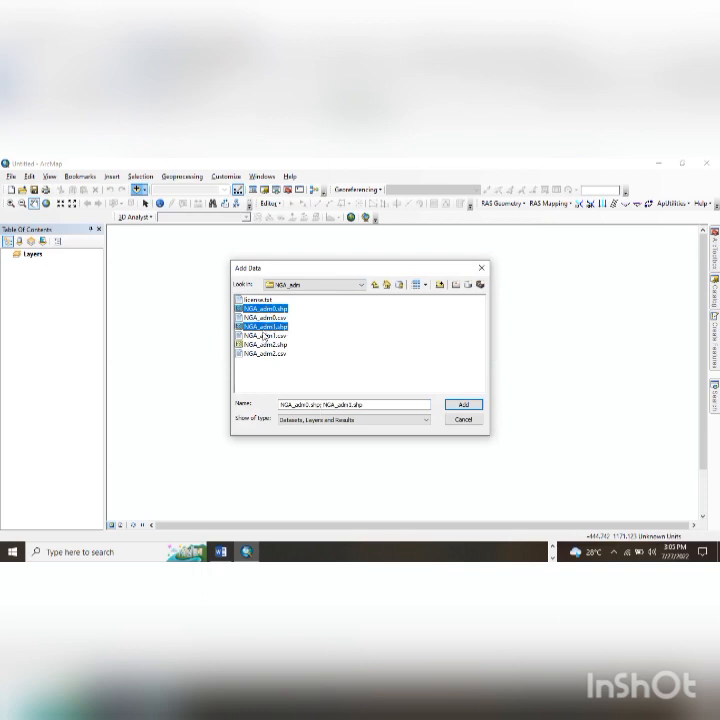
left_click(489, 268)
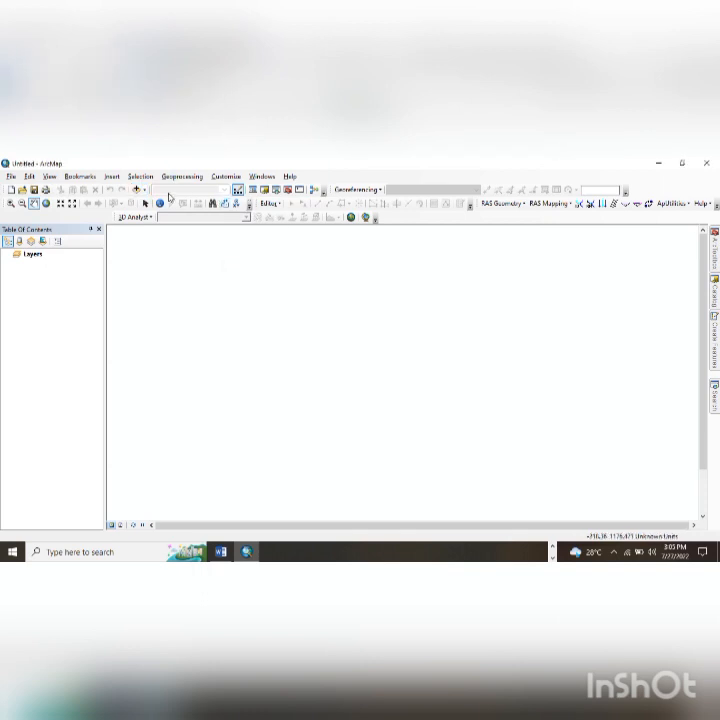
- Add the NGA_adm0, NGA_adm1 and NGA_adm2 shapefiles to the map together
left_click(137, 189)
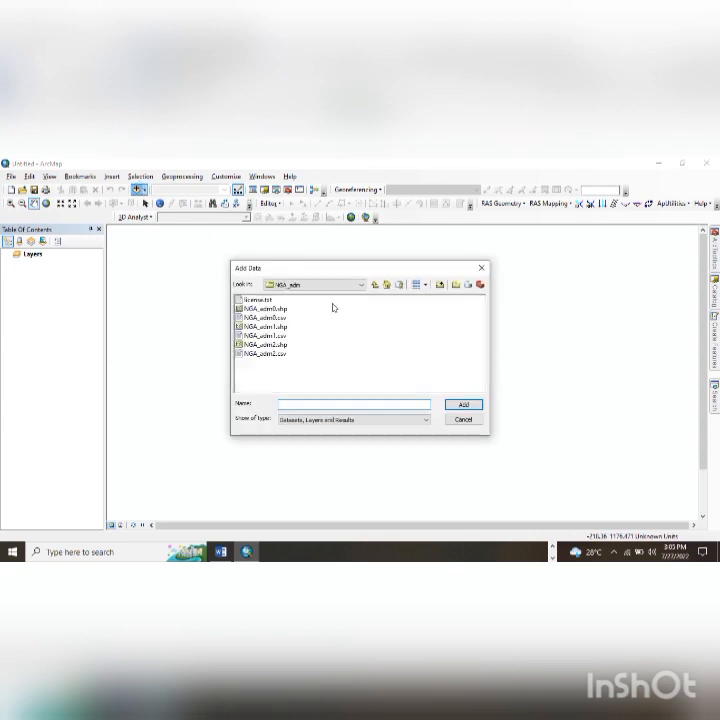
left_click(268, 309)
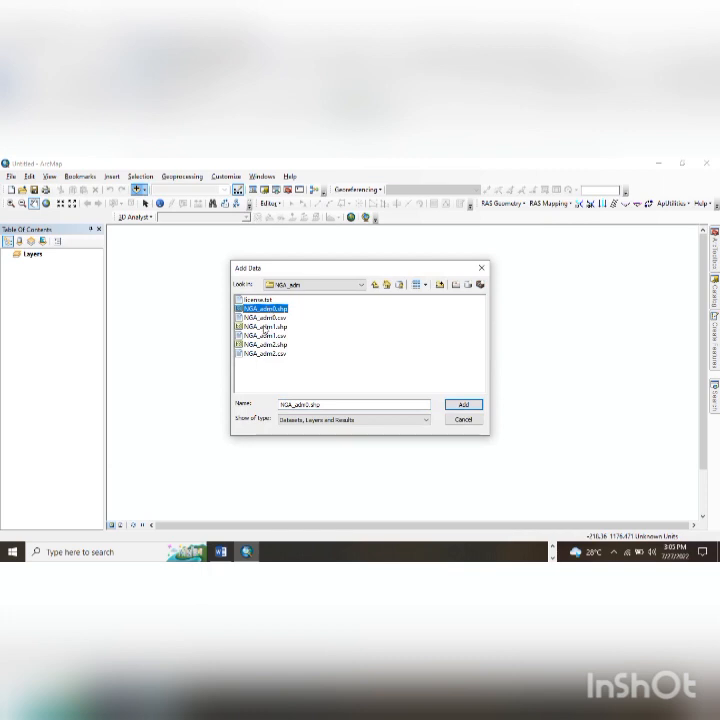
left_click(265, 327, "ctrl")
left_click(266, 344, "ctrl")
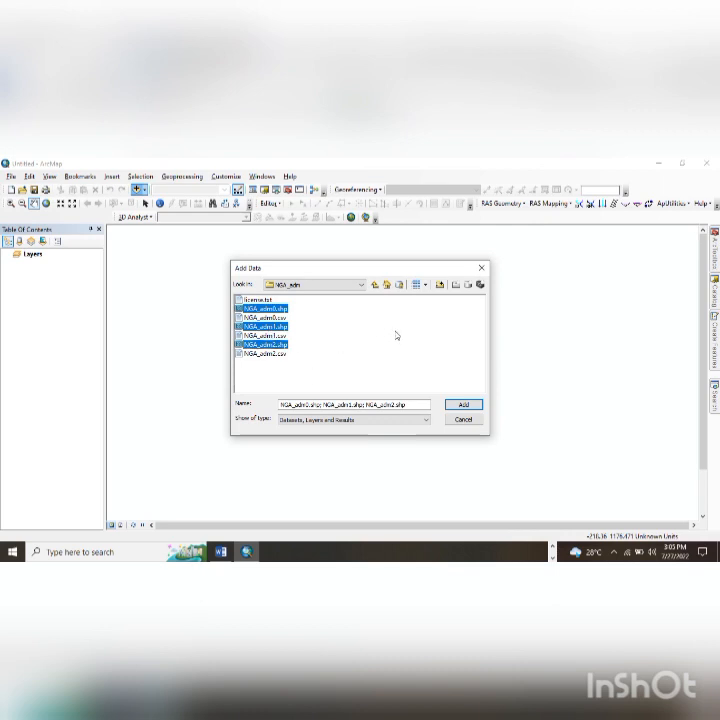
left_click(463, 407)
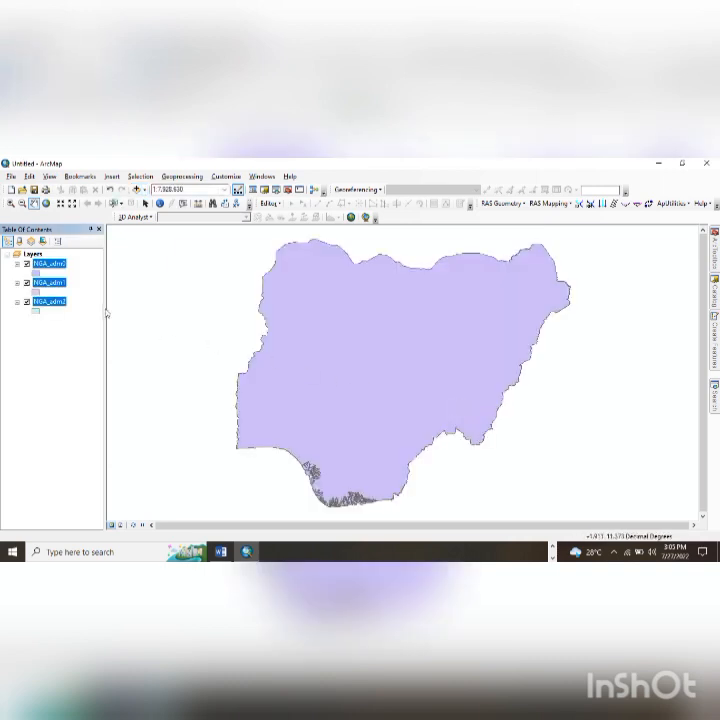
- Uncheck NGA_adm0 and NGA_adm1 and check NGA_adm2 so only district boundaries show
left_click(27, 283)
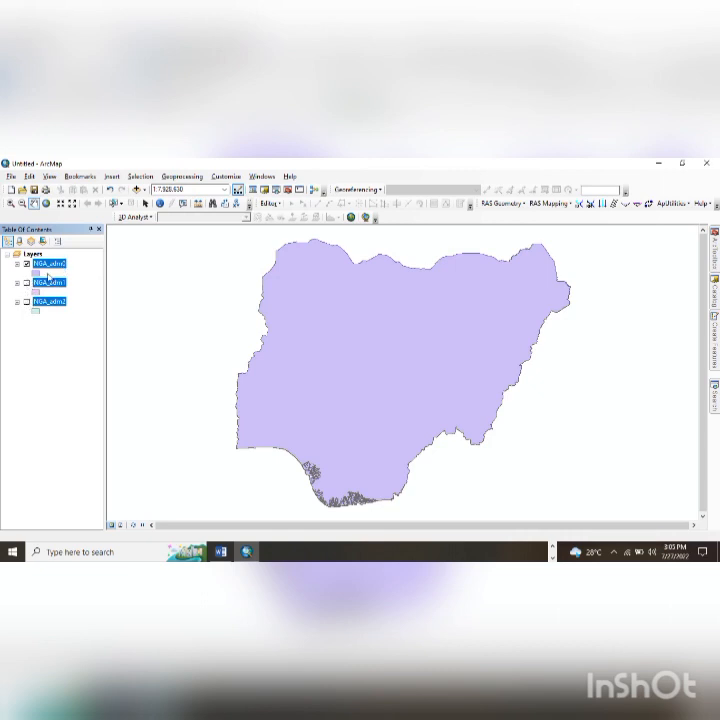
left_click(27, 265)
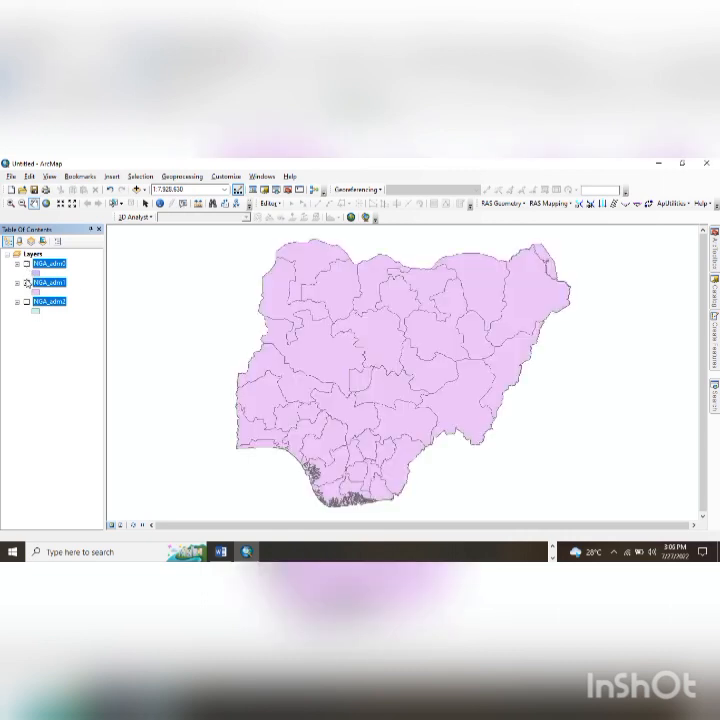
left_click(27, 283)
left_click(27, 302)
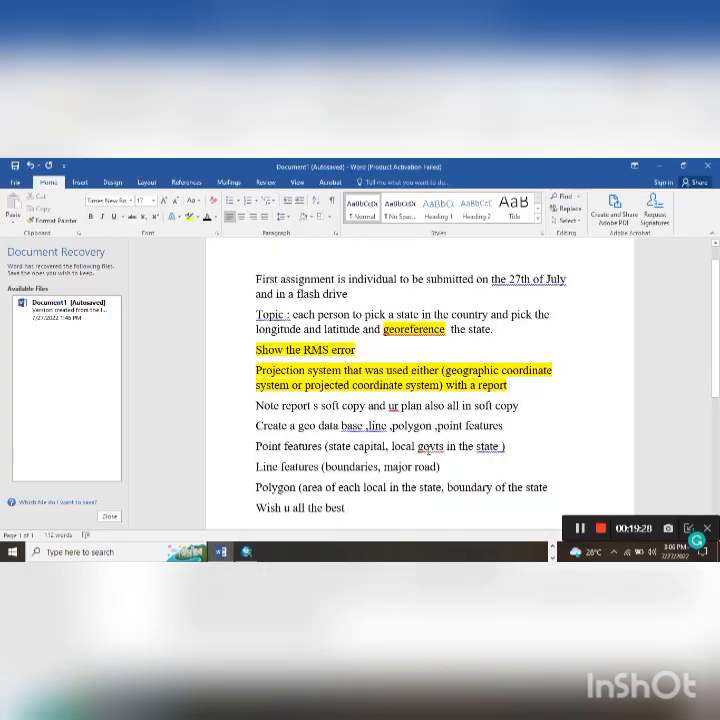
left_click_drag(402, 449, 418, 449)
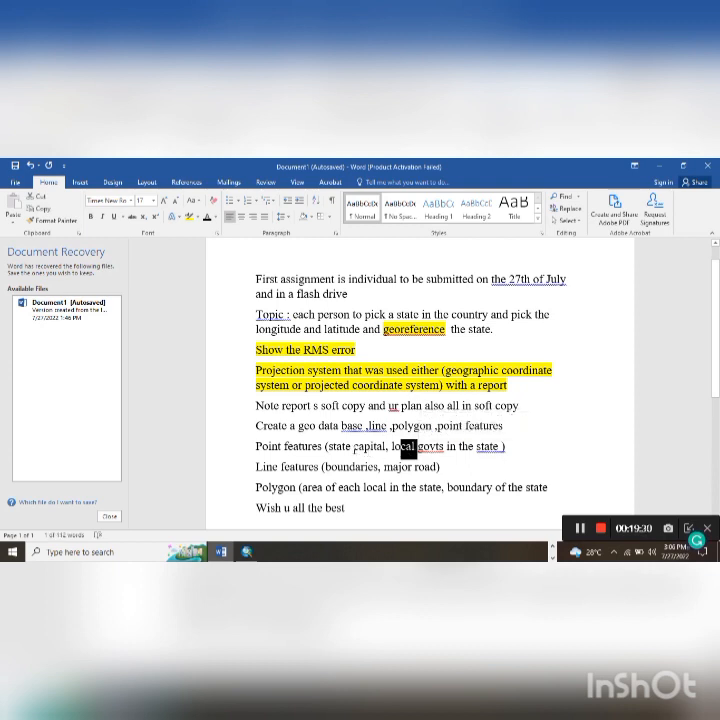
left_click_drag(355, 449, 364, 449)
left_click(391, 470)
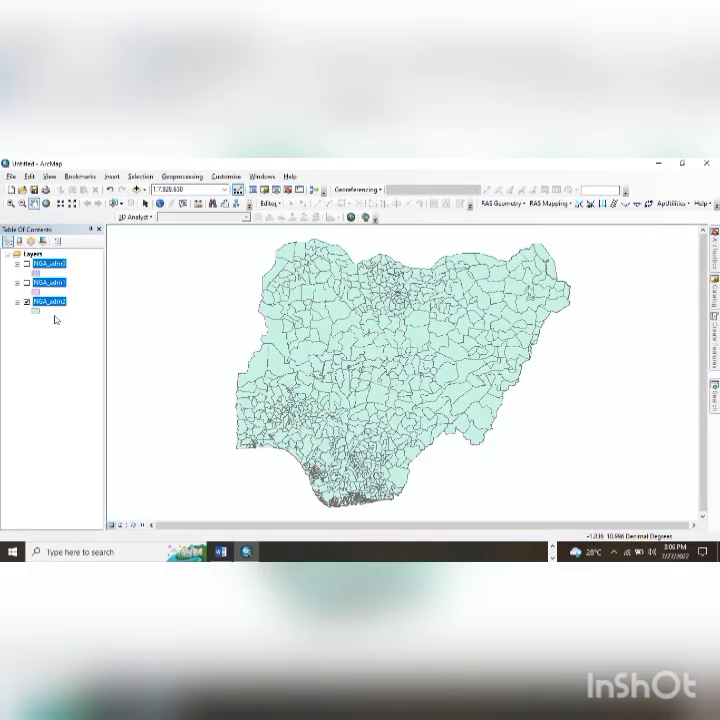
- Hide NGA_adm2 and add NGA_roads.shp from the NGA_rds folder
left_click(27, 302)
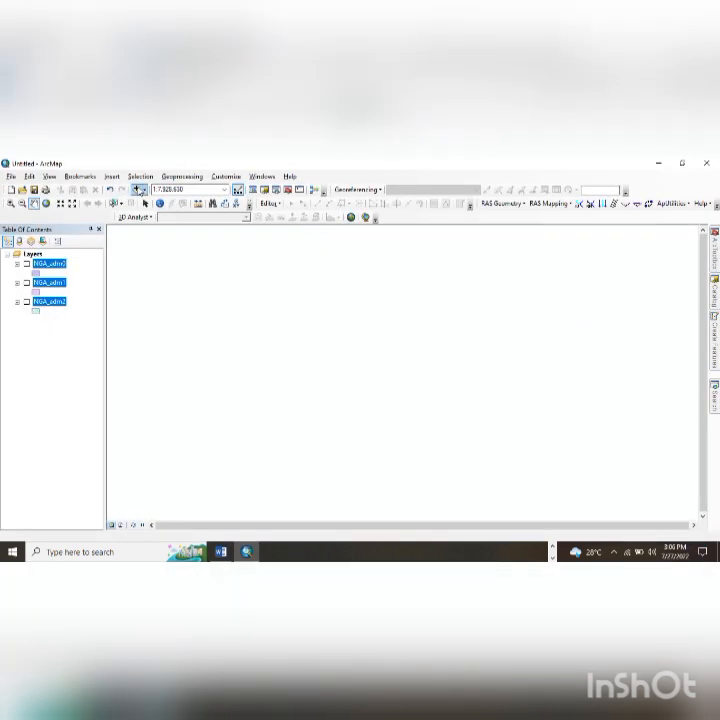
left_click(140, 190)
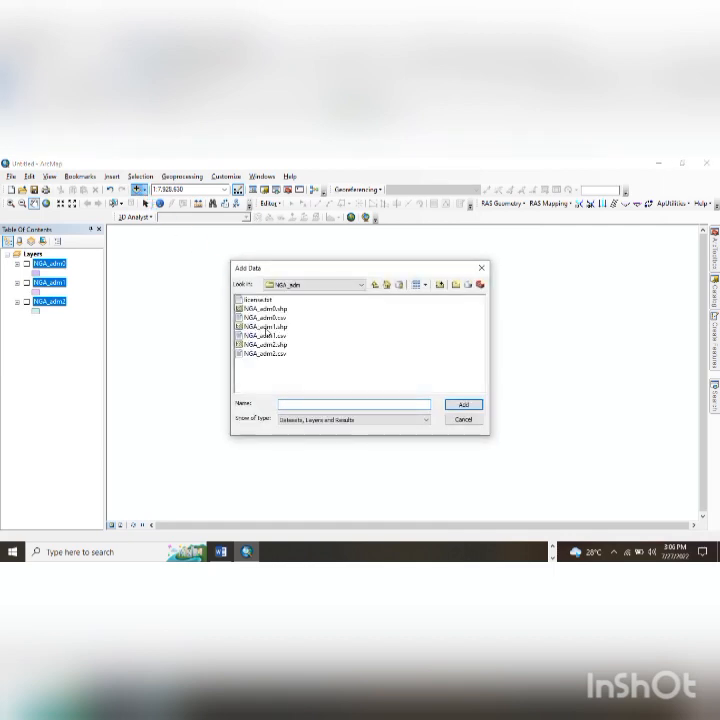
left_click(374, 285)
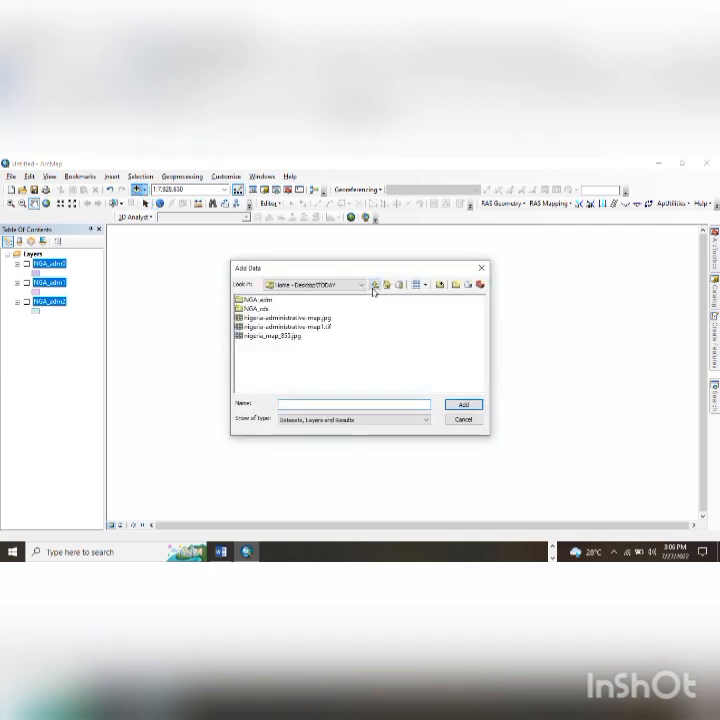
double_click(255, 309)
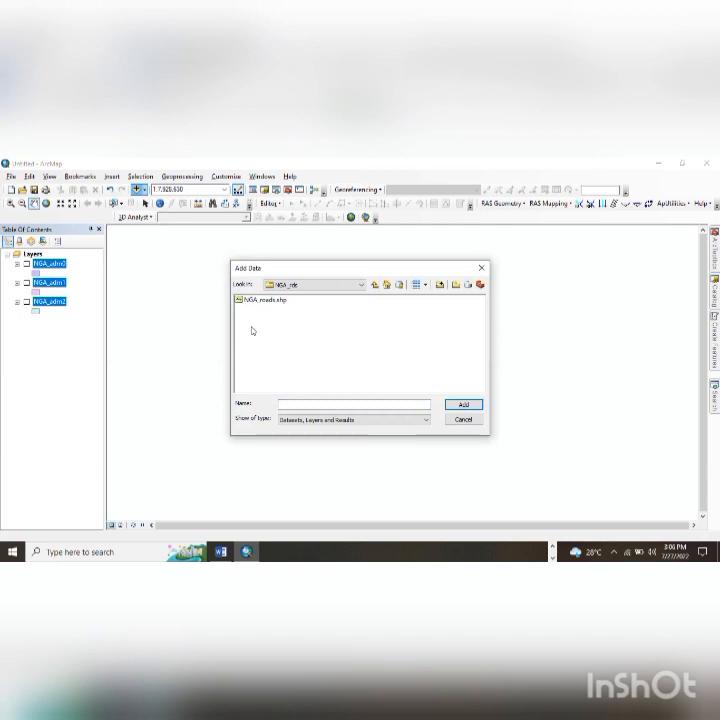
left_click(258, 300)
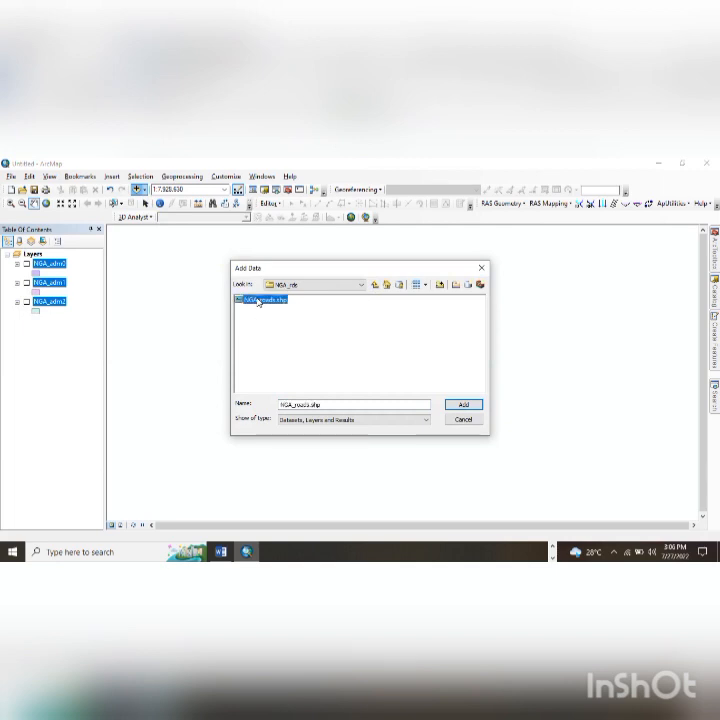
left_click(463, 404)
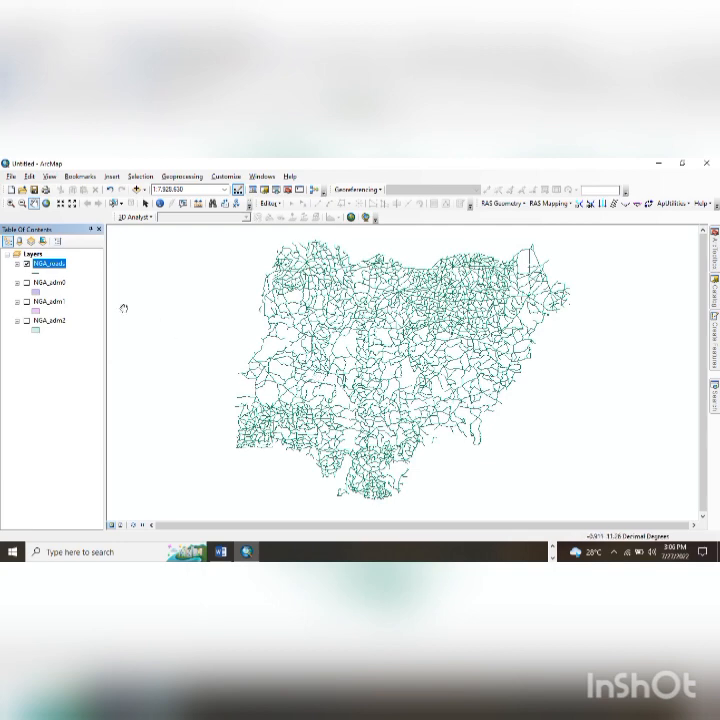
- Zoom in and out on the roads, then drag NGA_roads below NGA_adm2 in the layer list
scroll(386, 336, "up", 3)
scroll(386, 336, "up", 3)
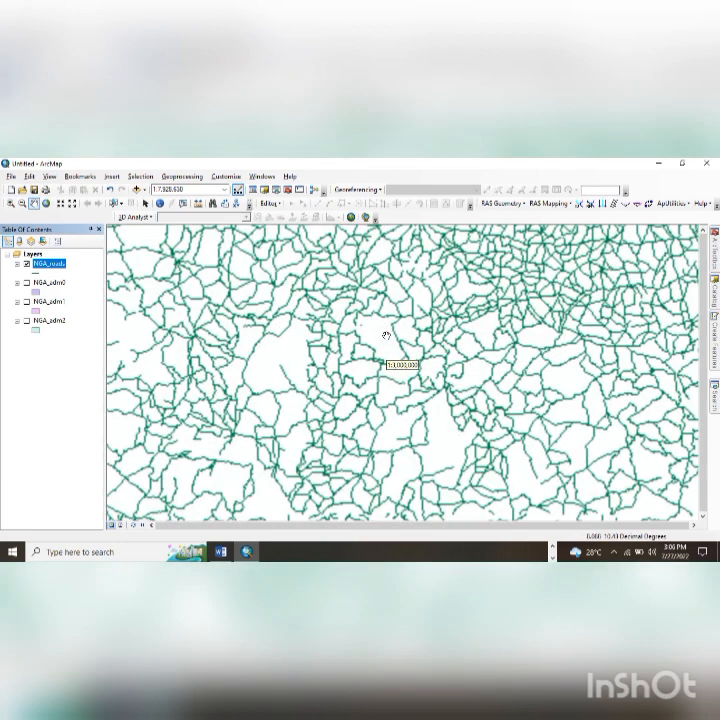
scroll(372, 352, "down", 3)
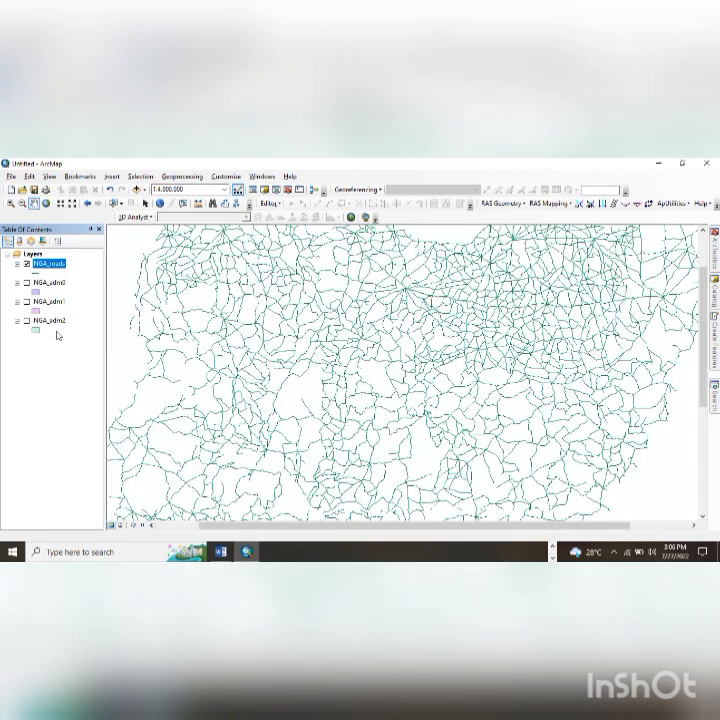
scroll(304, 342, "down", 3)
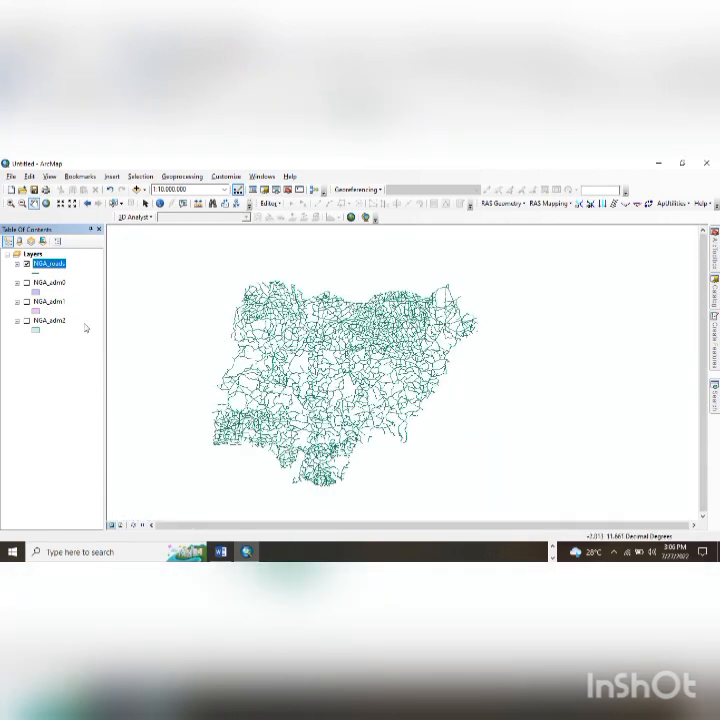
left_click_drag(43, 264, 51, 343)
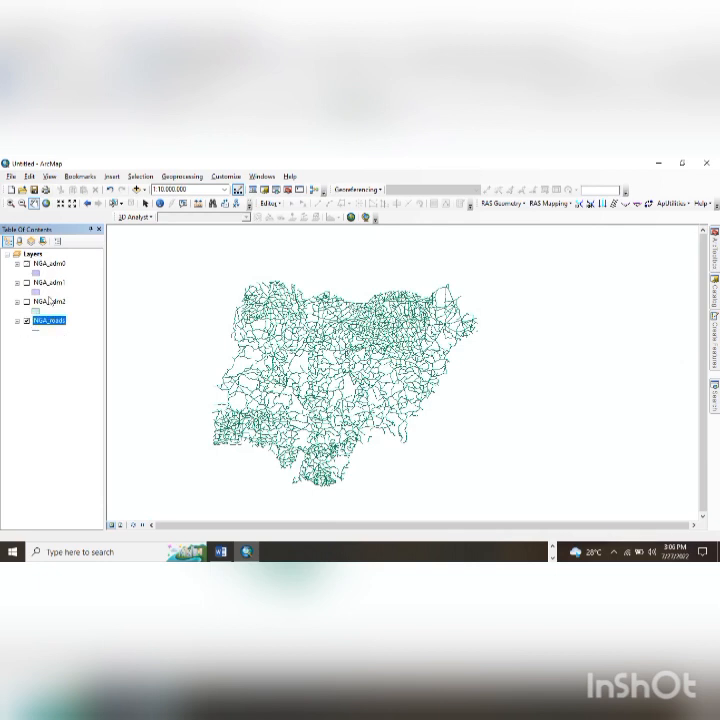
- Show NGA_adm0, turn on its feature labels, then hide the layer again
left_click(46, 266)
left_click(27, 264)
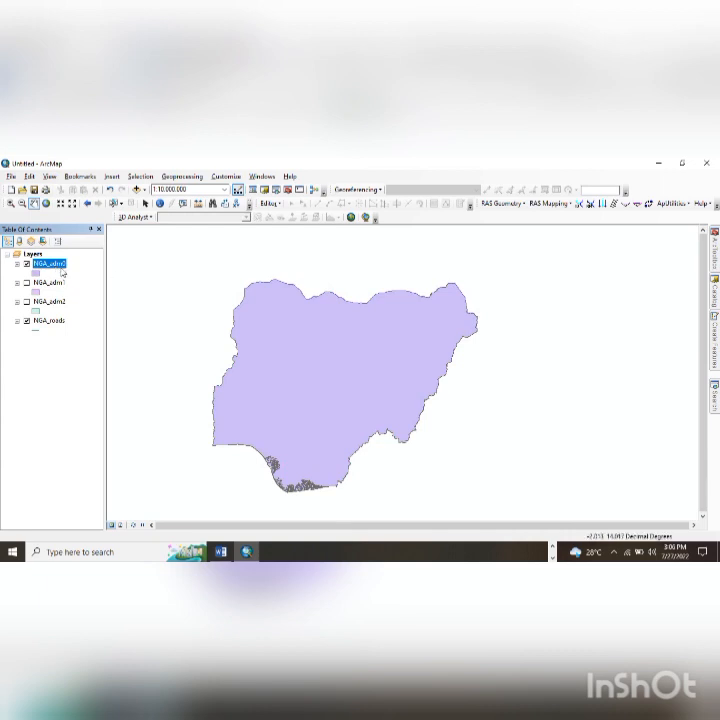
right_click(66, 269)
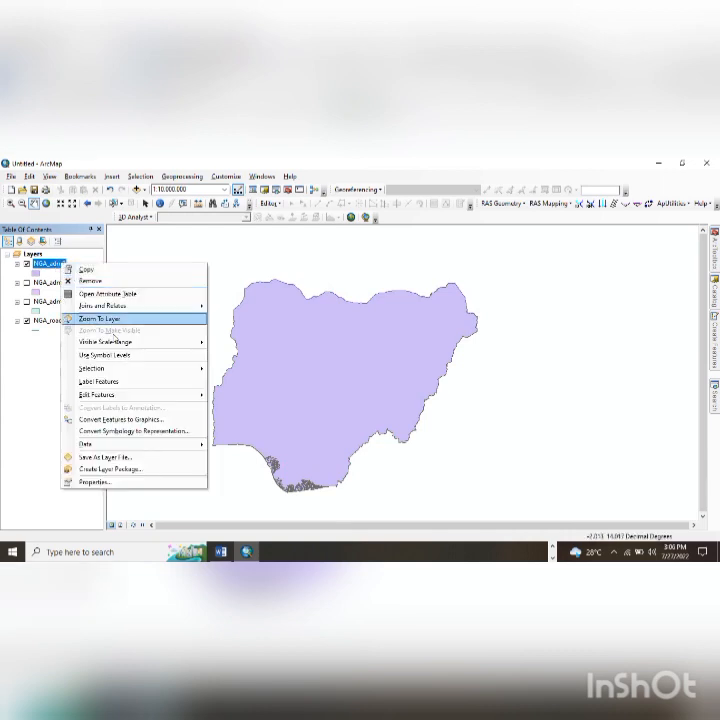
left_click(128, 383)
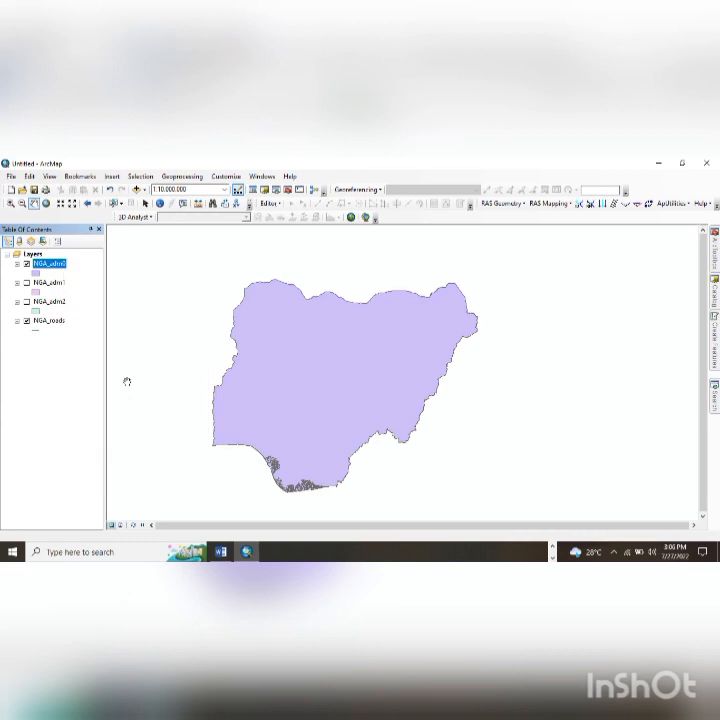
left_click(27, 263)
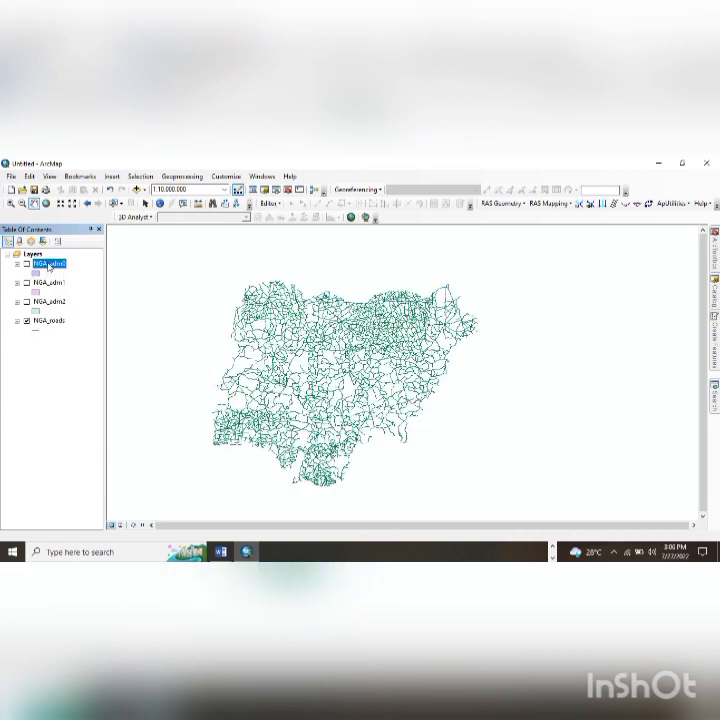
- Move NGA_adm0 and NGA_adm1 below NGA_adm2, then show and label the NGA_adm1 states
left_click_drag(46, 274, 52, 309)
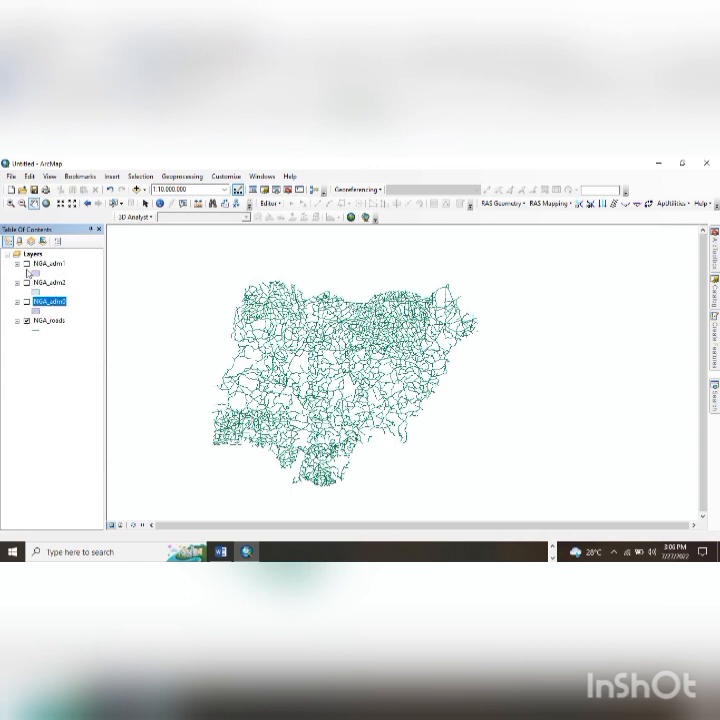
left_click_drag(42, 265, 49, 293)
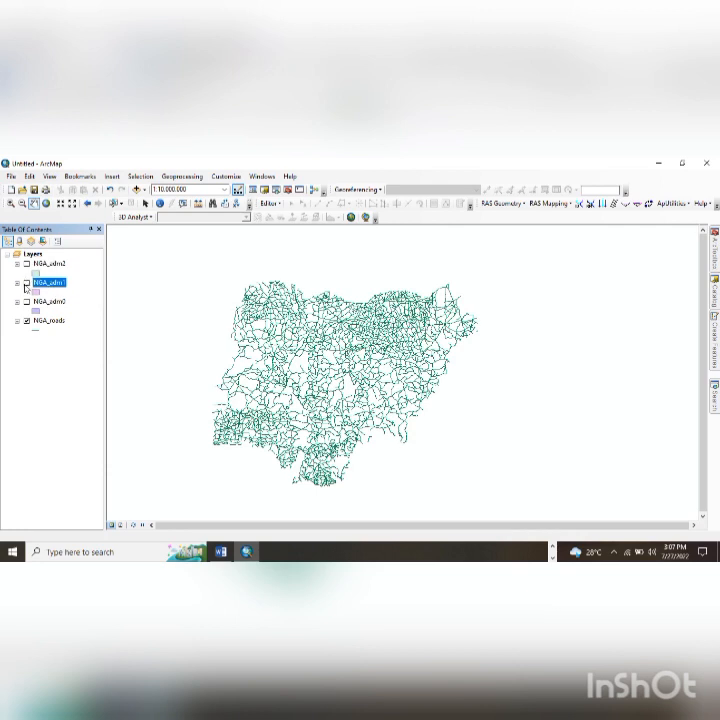
left_click(27, 284)
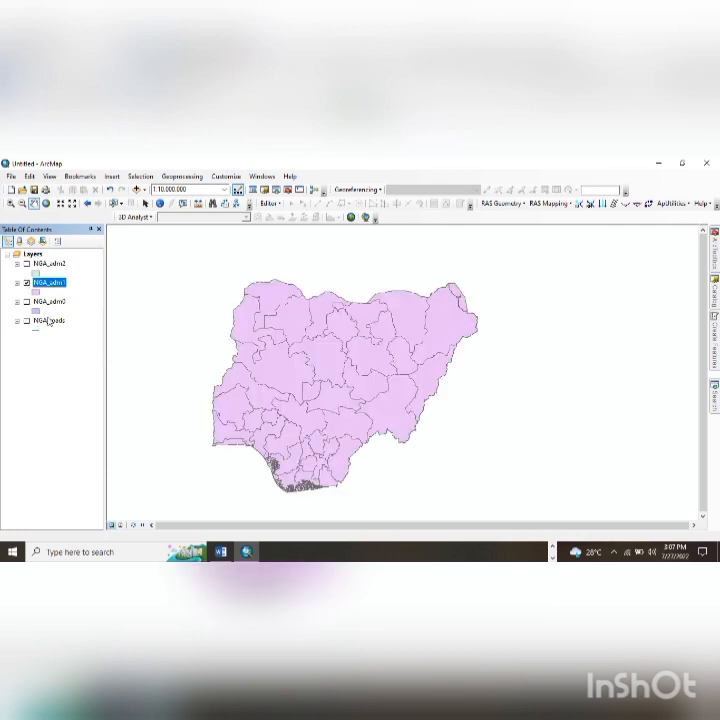
right_click(52, 284)
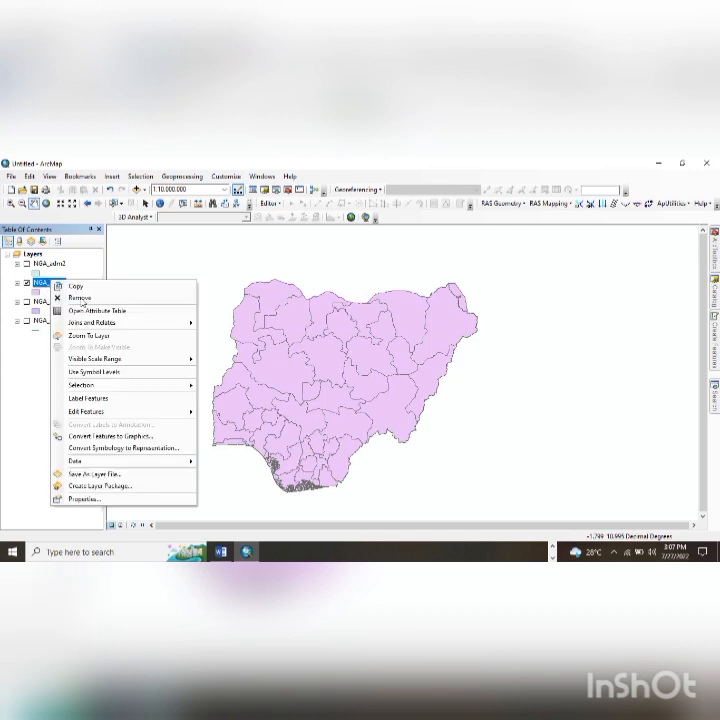
left_click(107, 401)
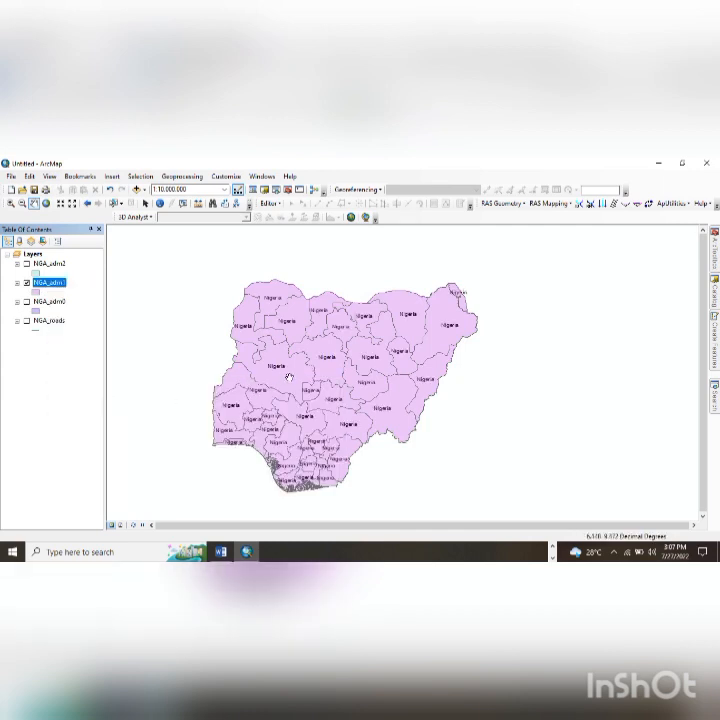
right_click(48, 289)
left_click(70, 313)
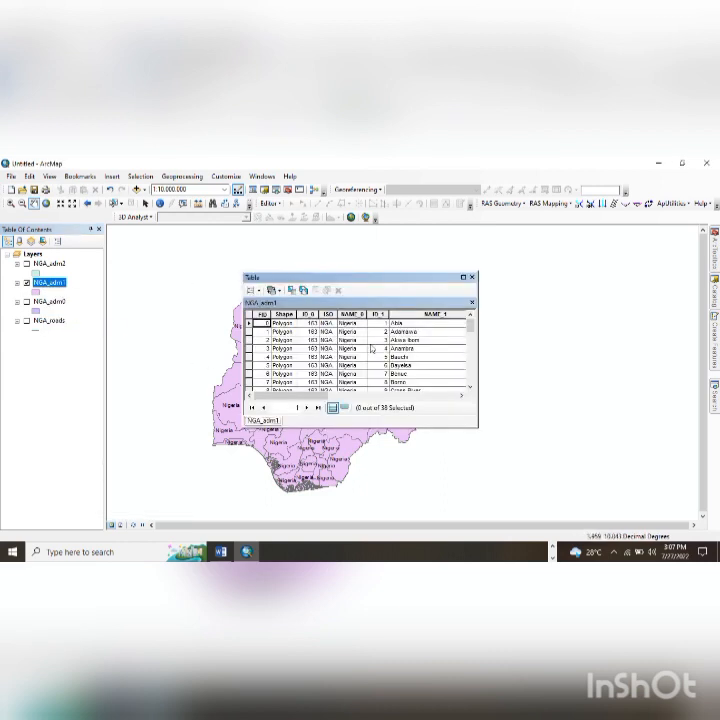
left_click(357, 316)
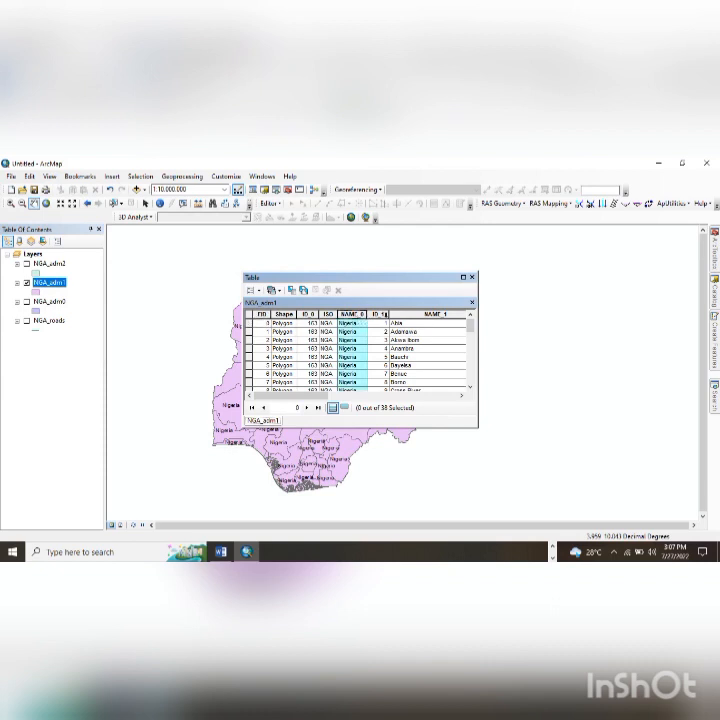
left_click(403, 316)
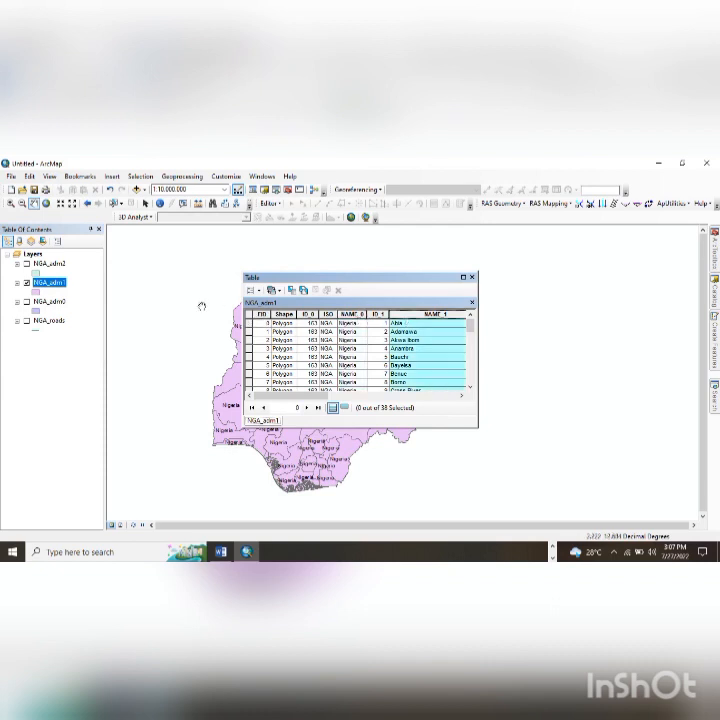
left_click(474, 278)
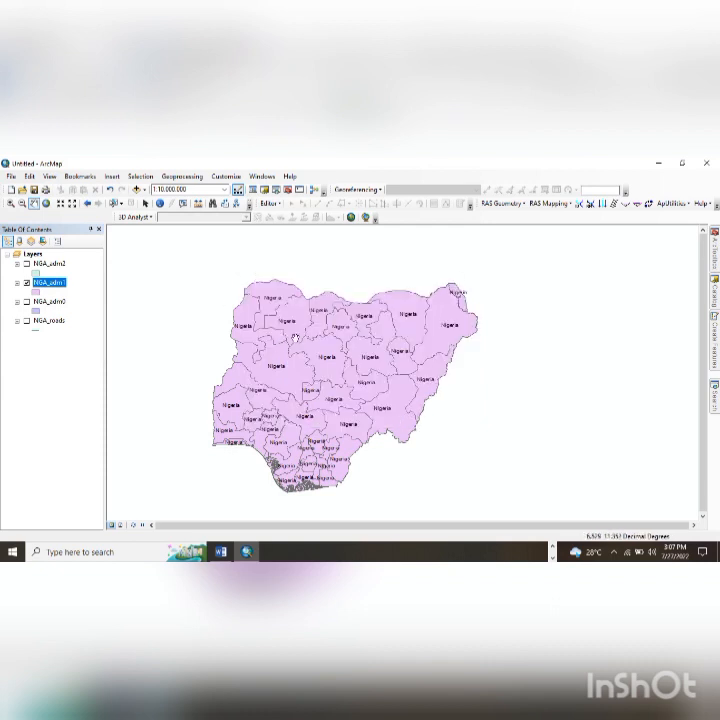
right_click(54, 286)
left_click(97, 503)
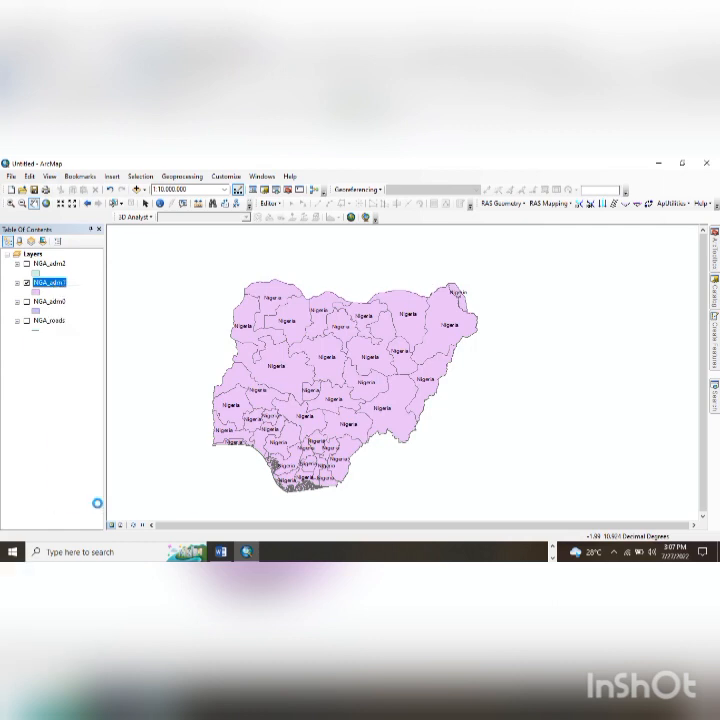
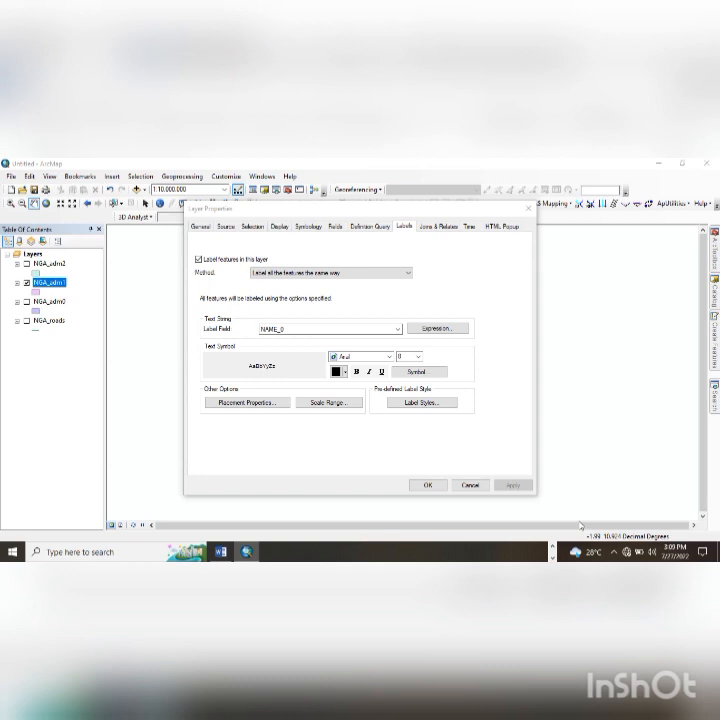
- Label the NGA_adm1 states by the NAME_1 field in pink text
left_click(381, 330)
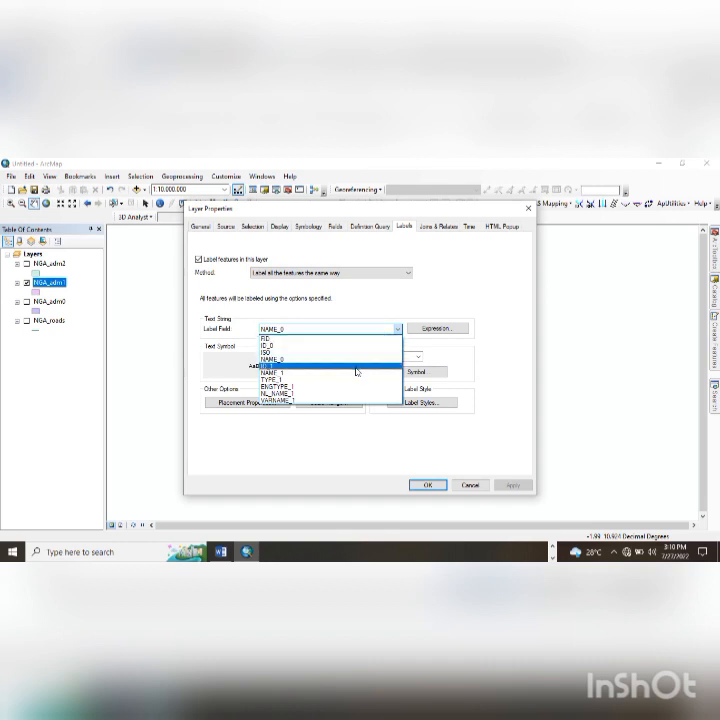
left_click(357, 373)
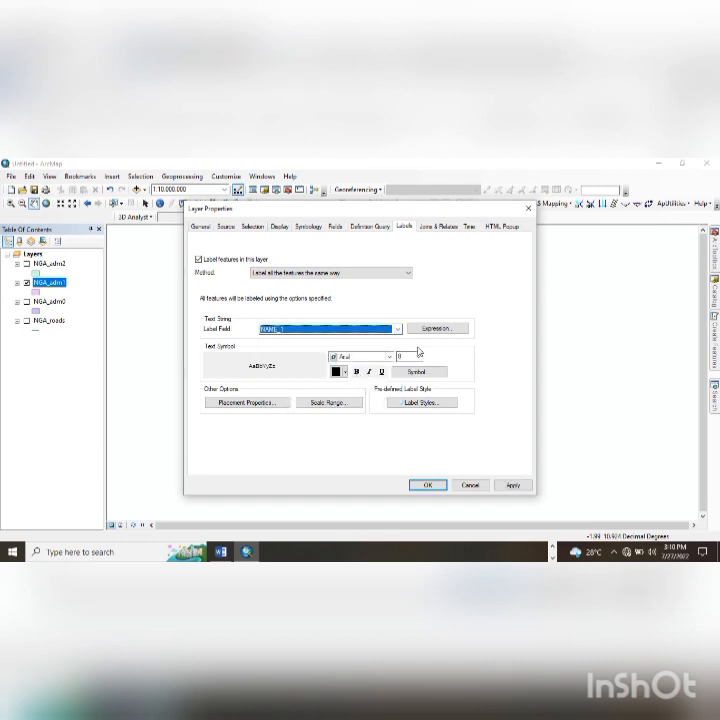
left_click(513, 485)
left_click_drag(391, 209, 653, 237)
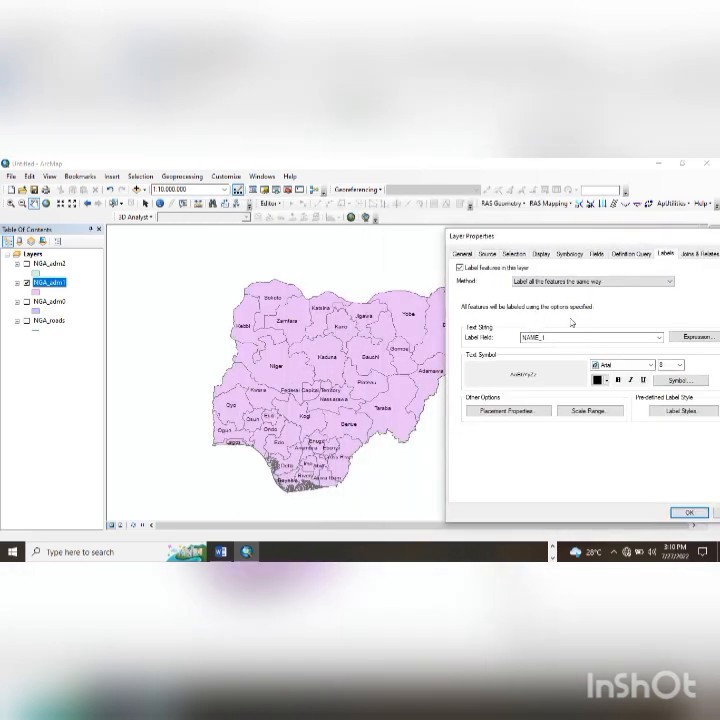
left_click_drag(576, 241, 538, 235)
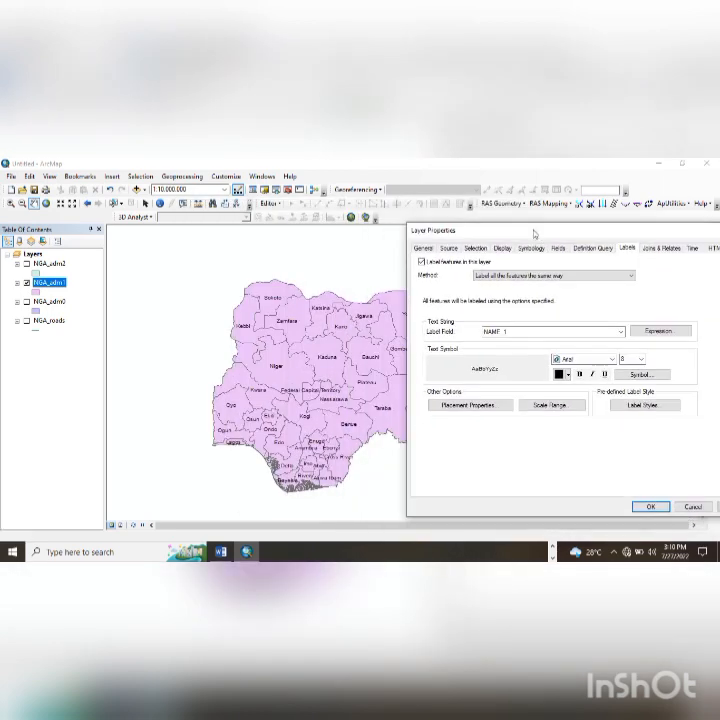
left_click(565, 376)
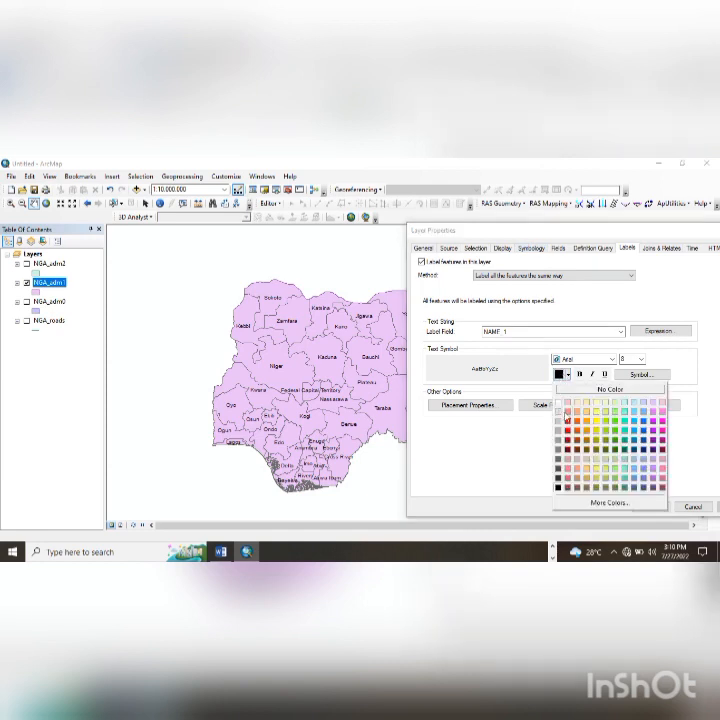
left_click(567, 418)
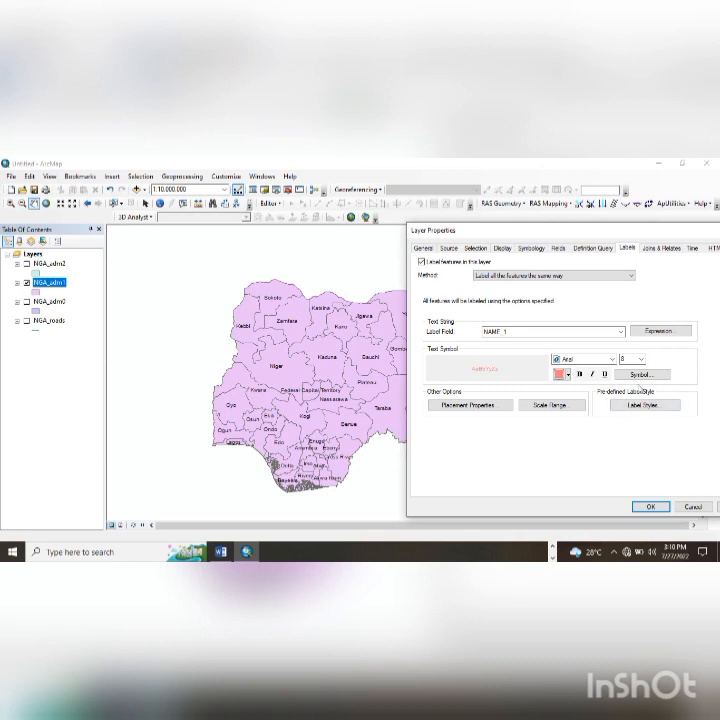
left_click_drag(600, 230, 567, 216)
left_click(693, 492)
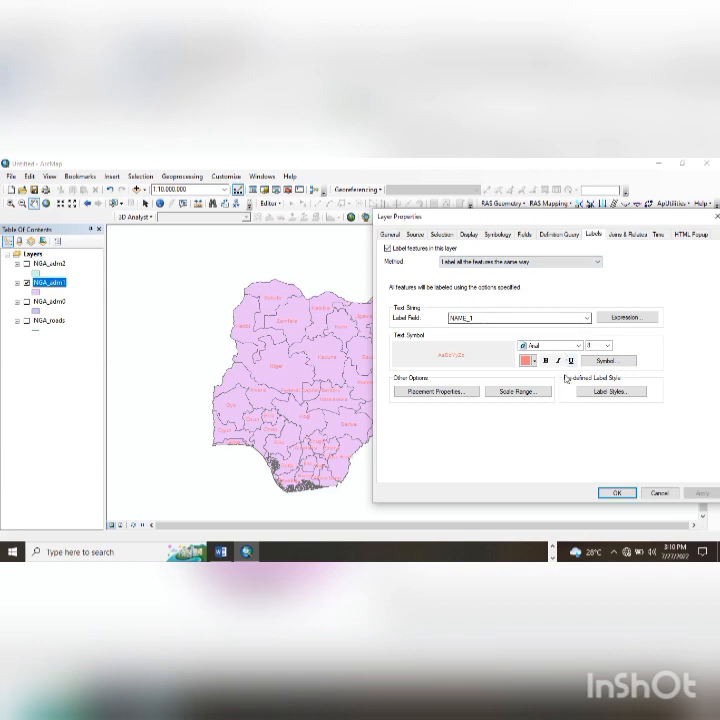
- Set the state label size to 8, after briefly trying 11
left_click(606, 349)
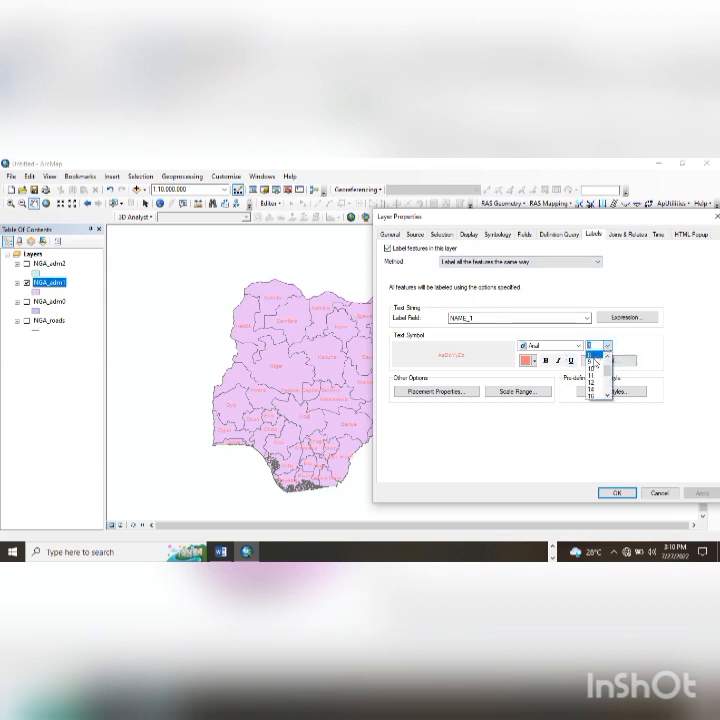
left_click(591, 375)
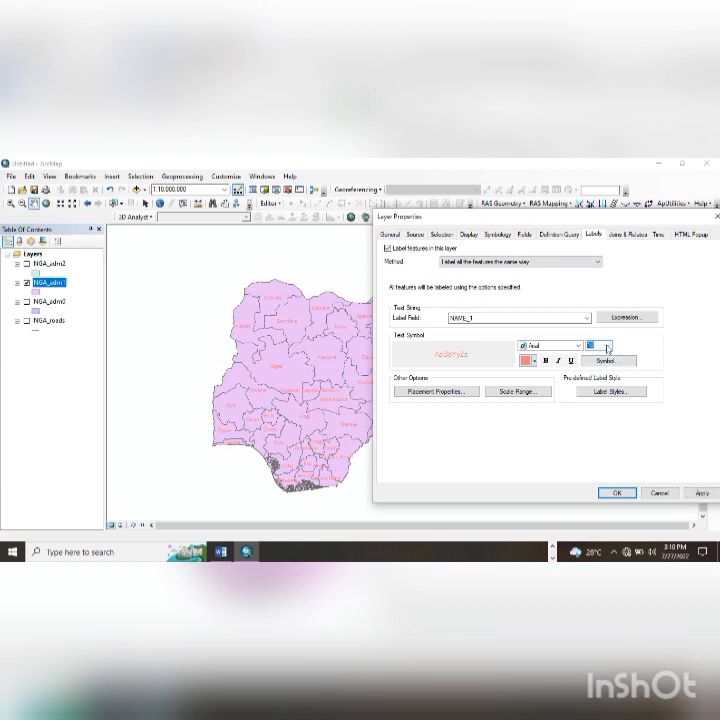
left_click(606, 346)
scroll(606, 351, "up", 2)
left_click(648, 338)
left_click(701, 494)
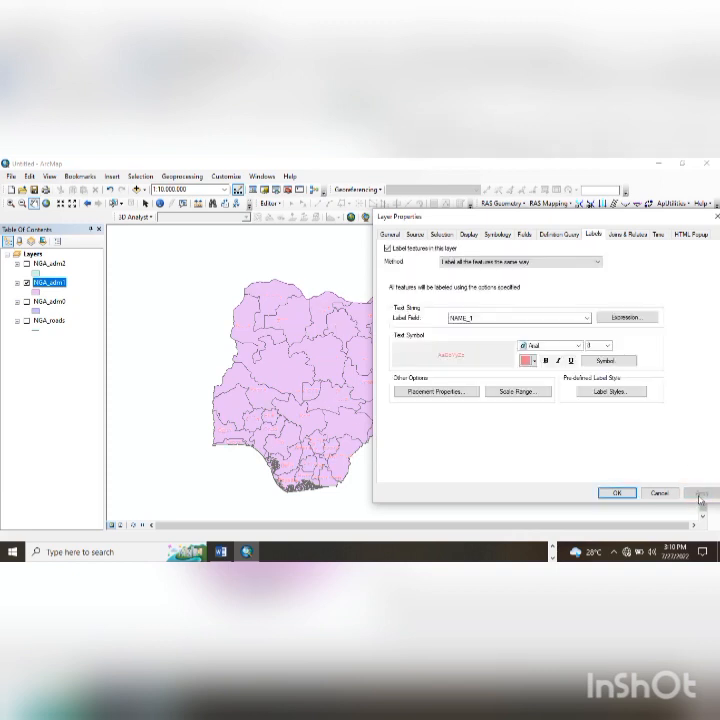
- Make the state labels always straight, then apply and close the layer properties
left_click(468, 391)
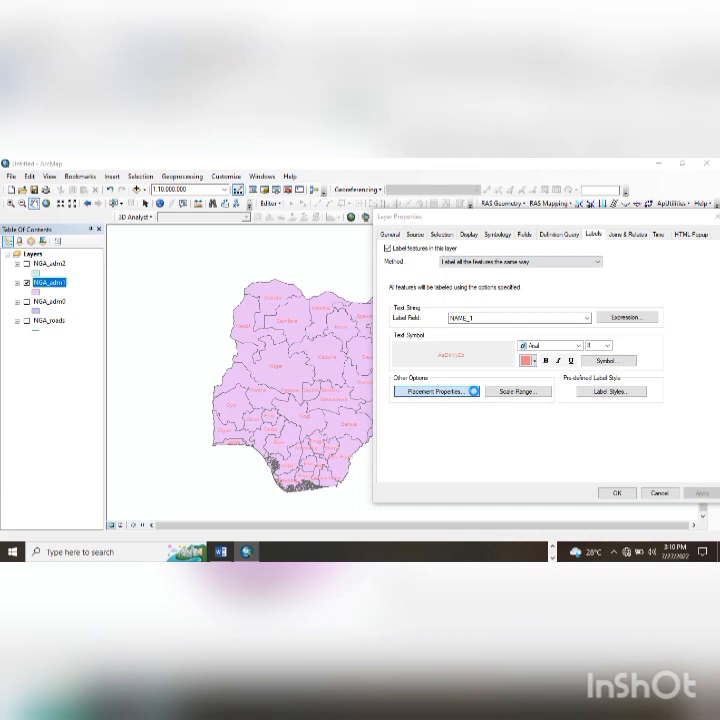
left_click(543, 291)
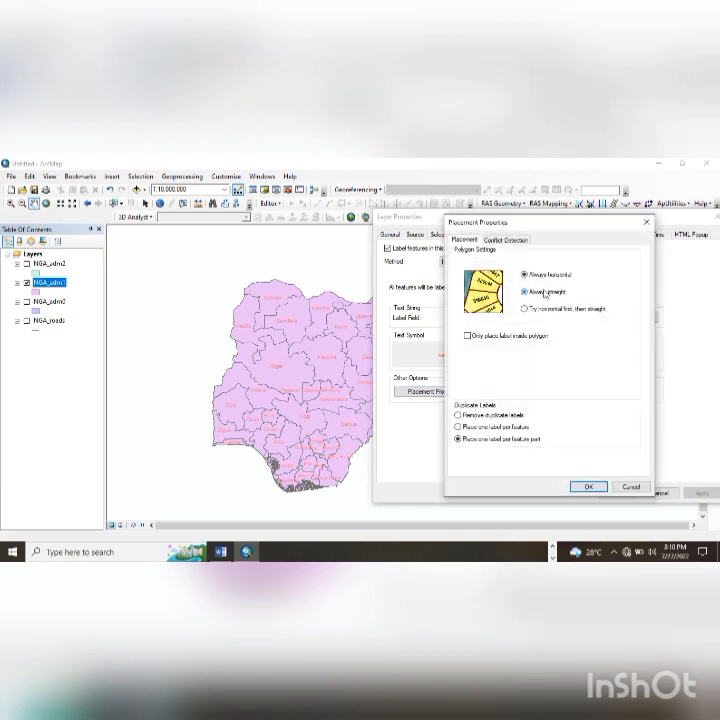
left_click(588, 485)
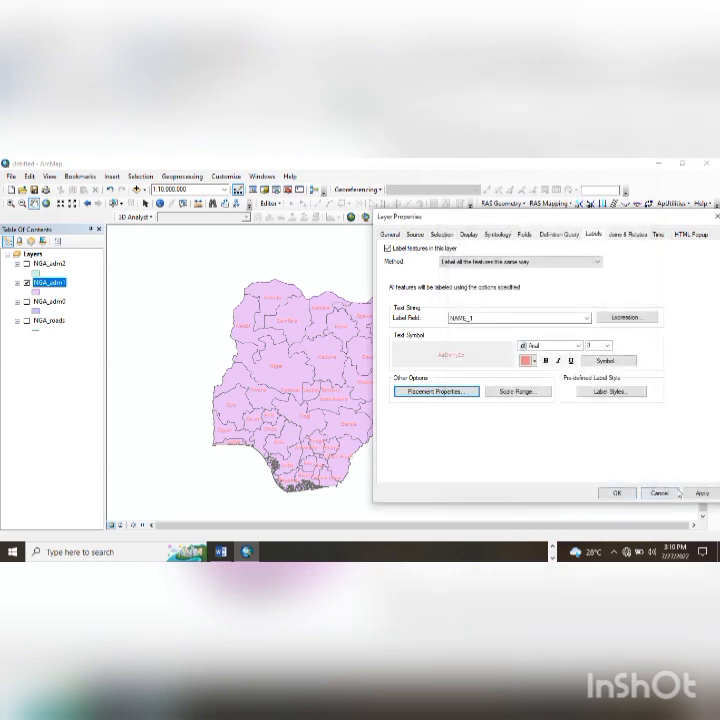
left_click(700, 494)
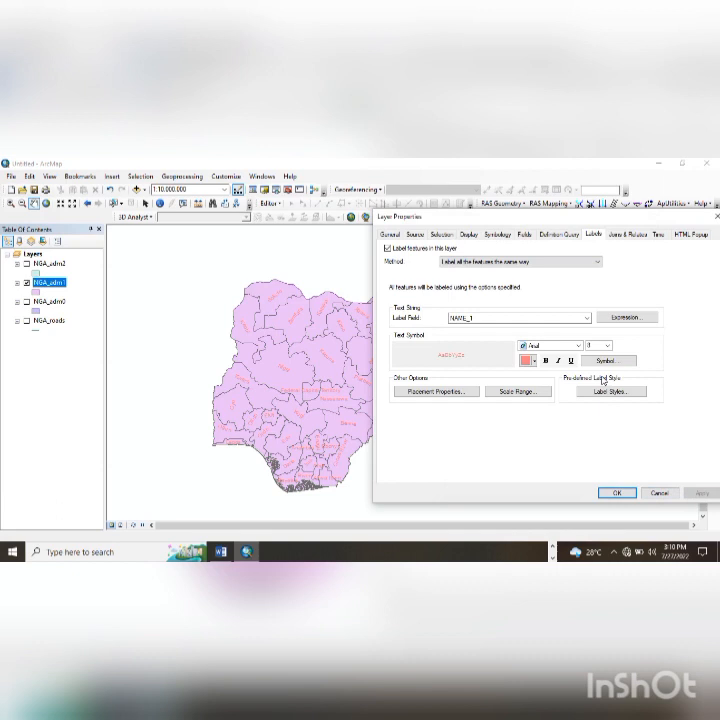
left_click(615, 493)
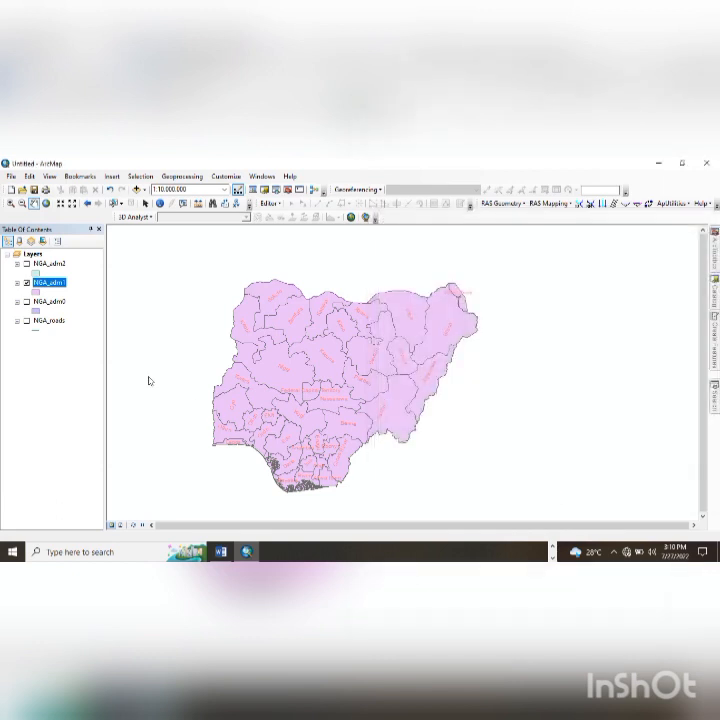
- Hide NGA_adm1 and NGA_adm0, show NGA_adm2, and turn on its labels
left_click(27, 283)
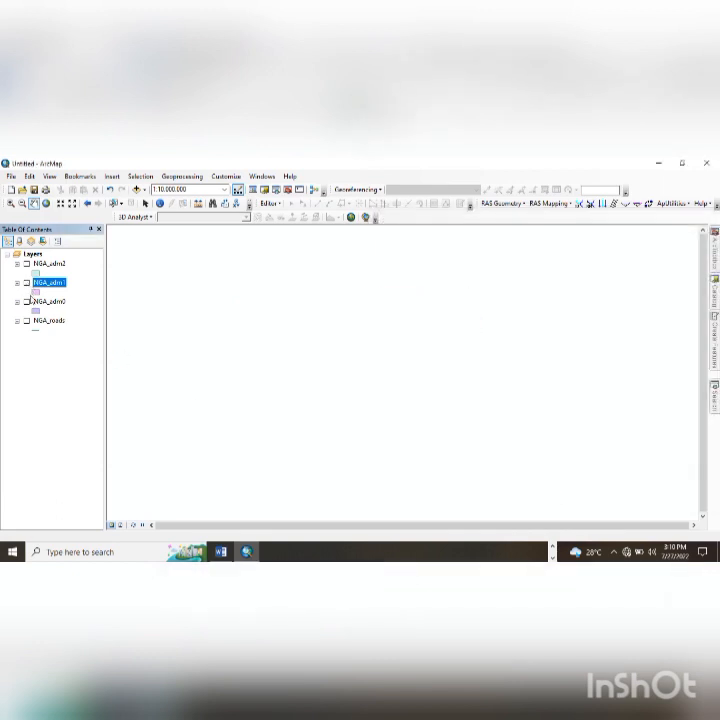
left_click(27, 302)
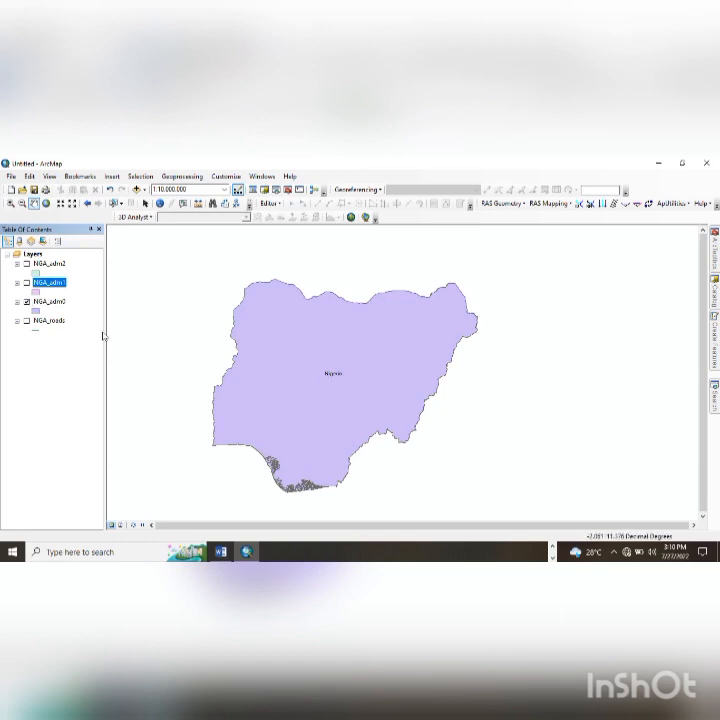
left_click(27, 302)
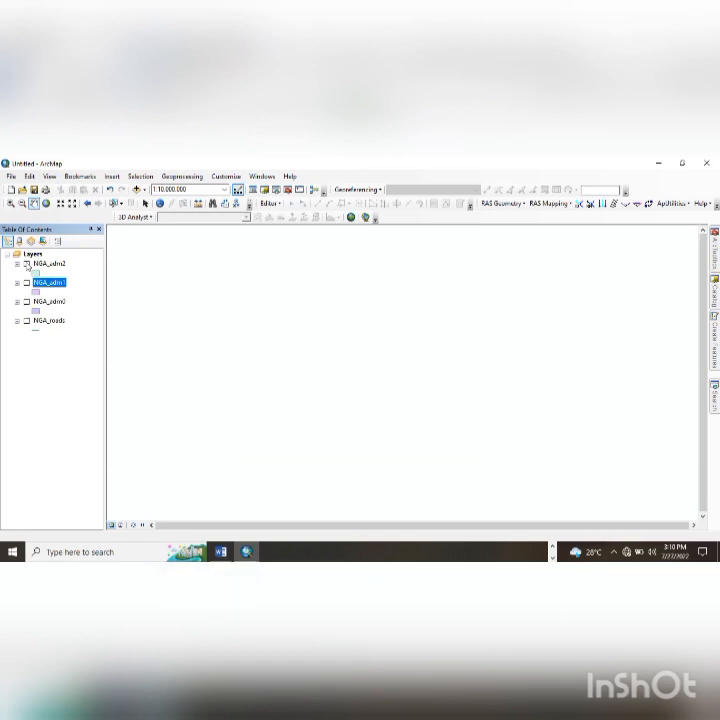
left_click(27, 264)
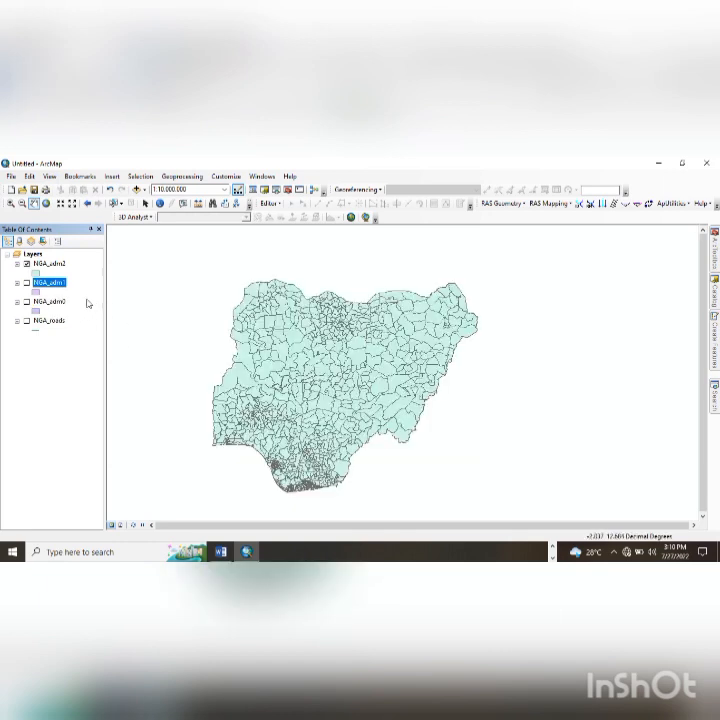
left_click(55, 264)
right_click(60, 266)
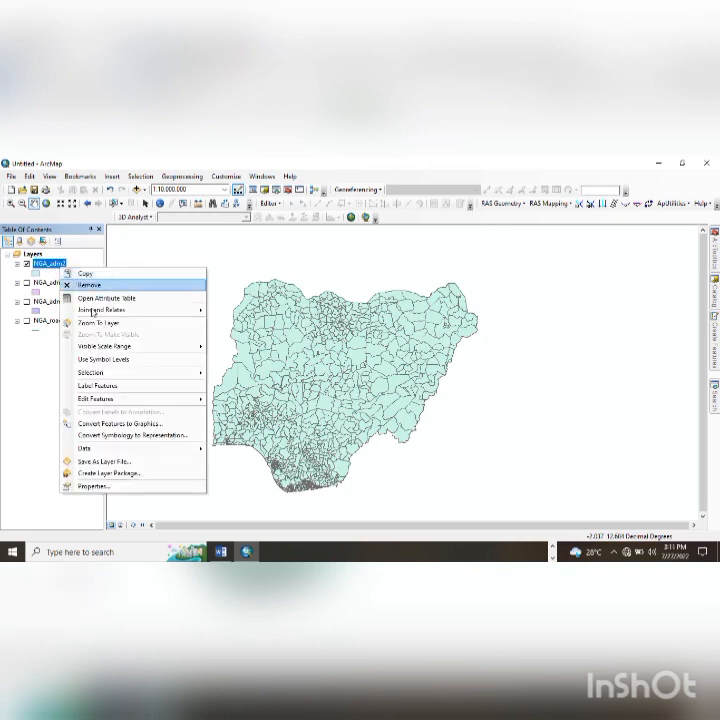
left_click(114, 388)
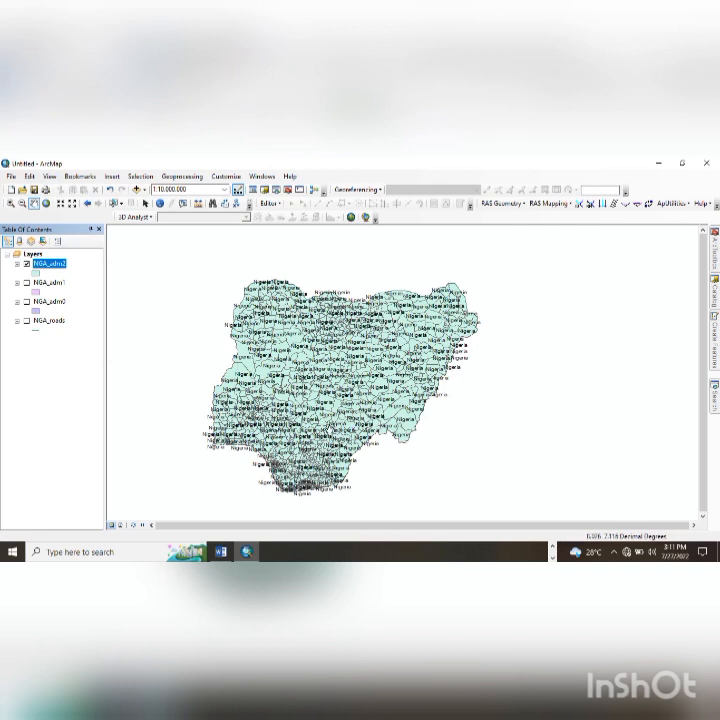
right_click(42, 268)
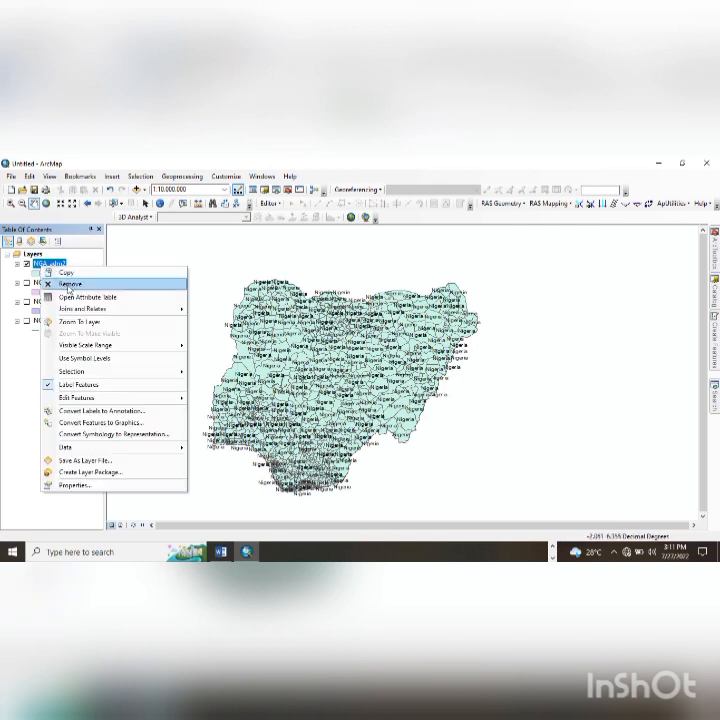
left_click(68, 296)
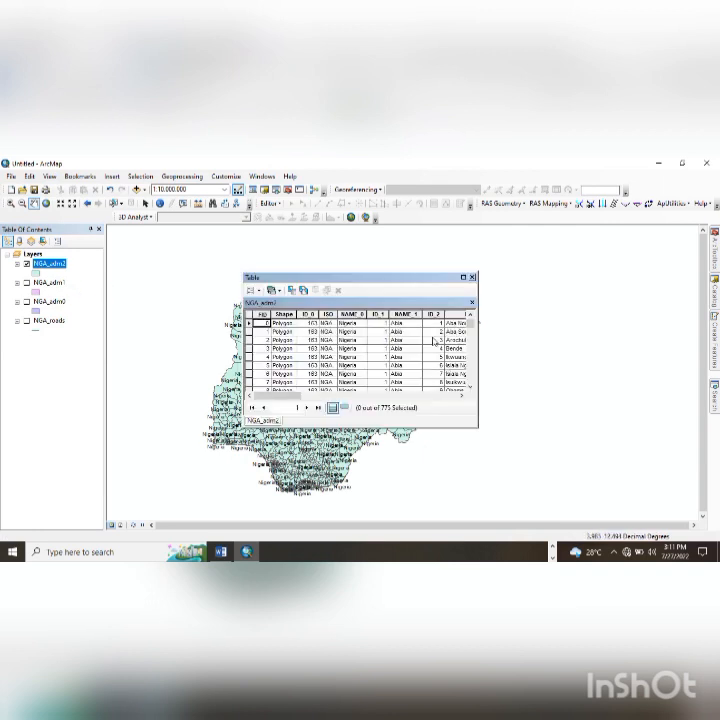
left_click_drag(308, 397, 345, 403)
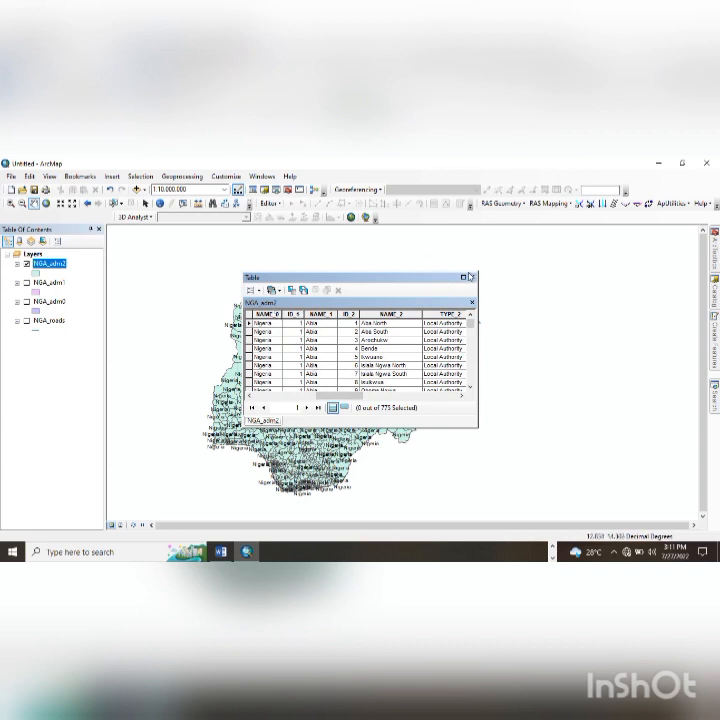
left_click(473, 278)
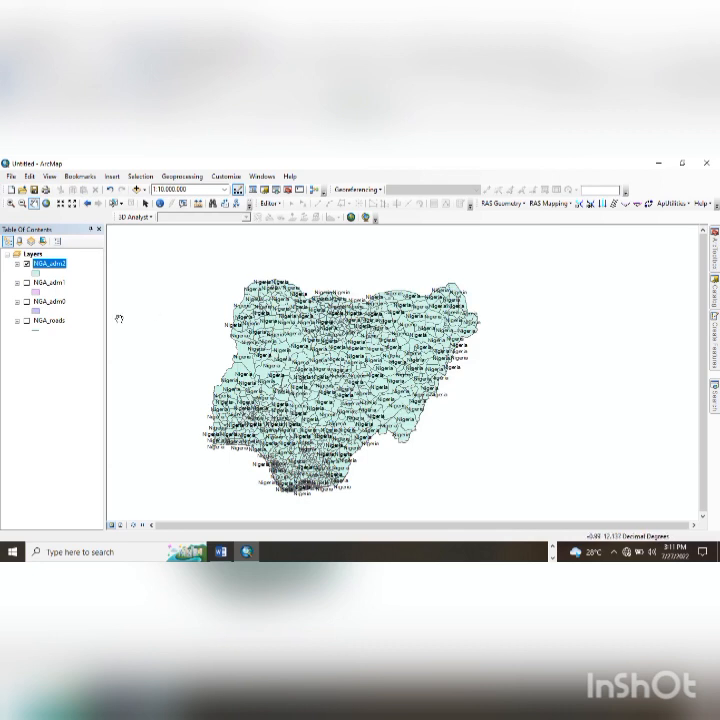
- Label the NGA_adm2 districts by the NAME_2 field
right_click(42, 267)
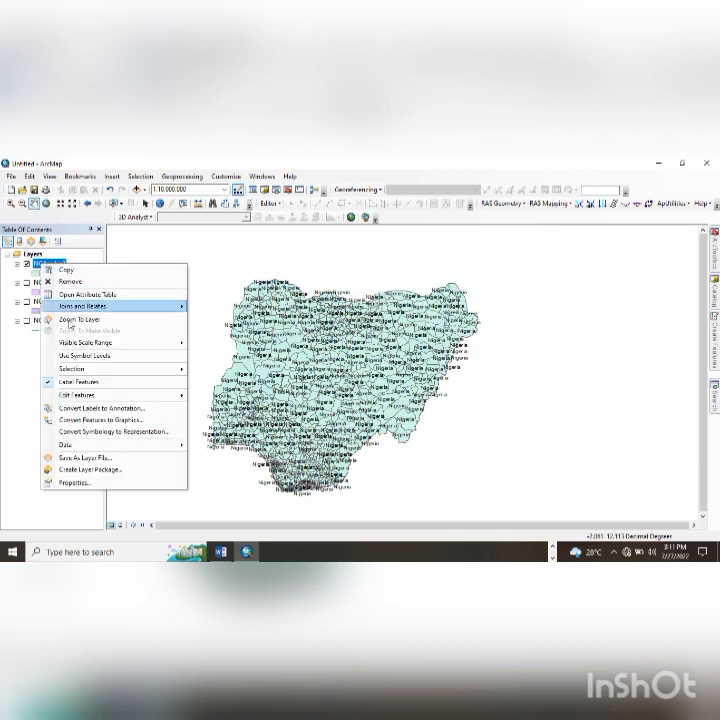
left_click(84, 480)
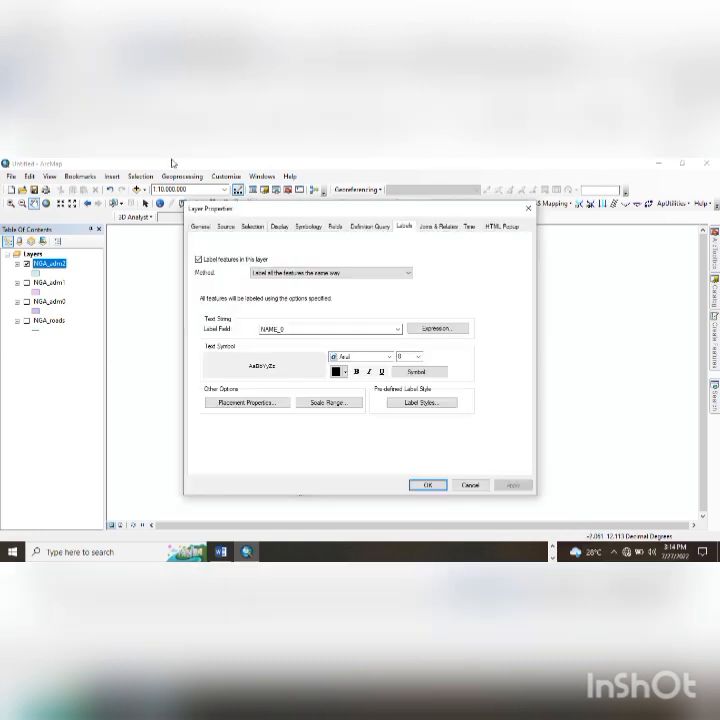
left_click_drag(218, 210, 390, 229)
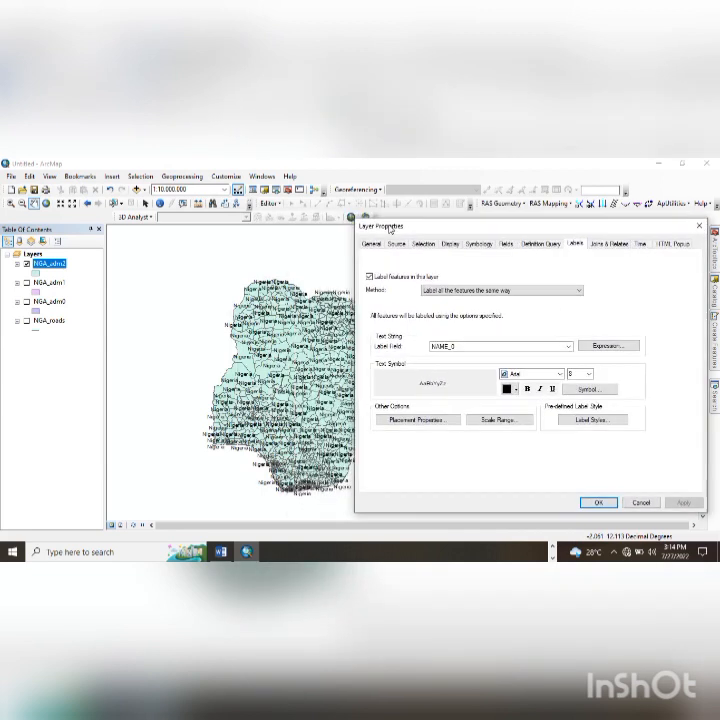
left_click(486, 346)
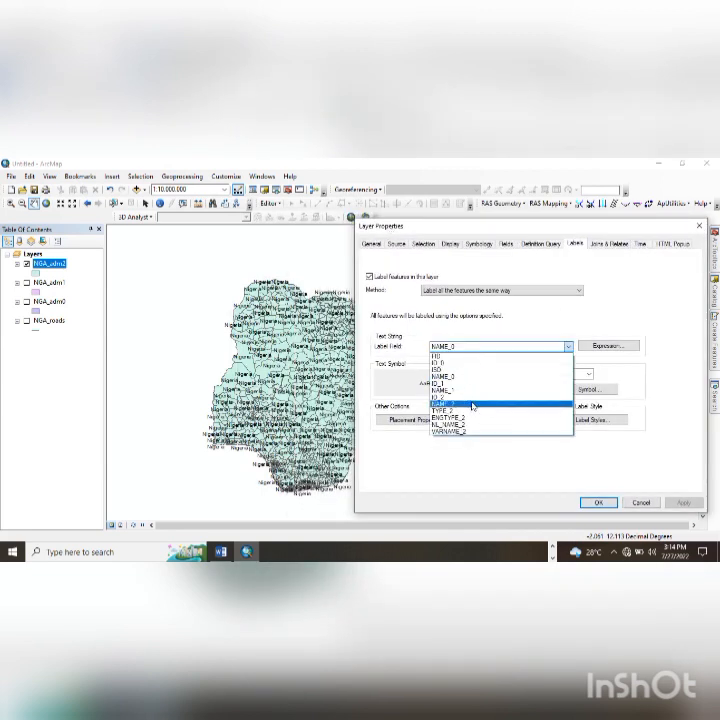
left_click(474, 404)
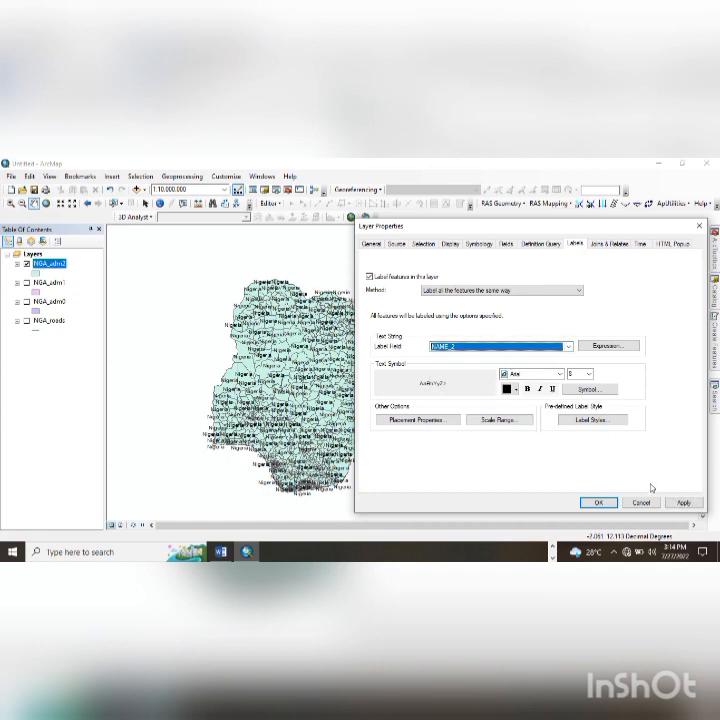
left_click(680, 502)
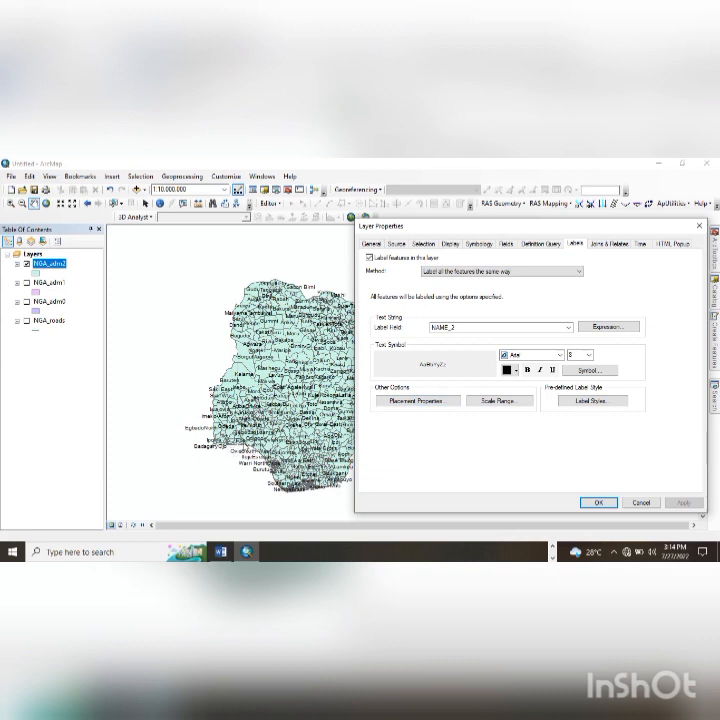
- Make the NAME_2 labels always straight at font size 6, then close the properties
left_click(441, 402)
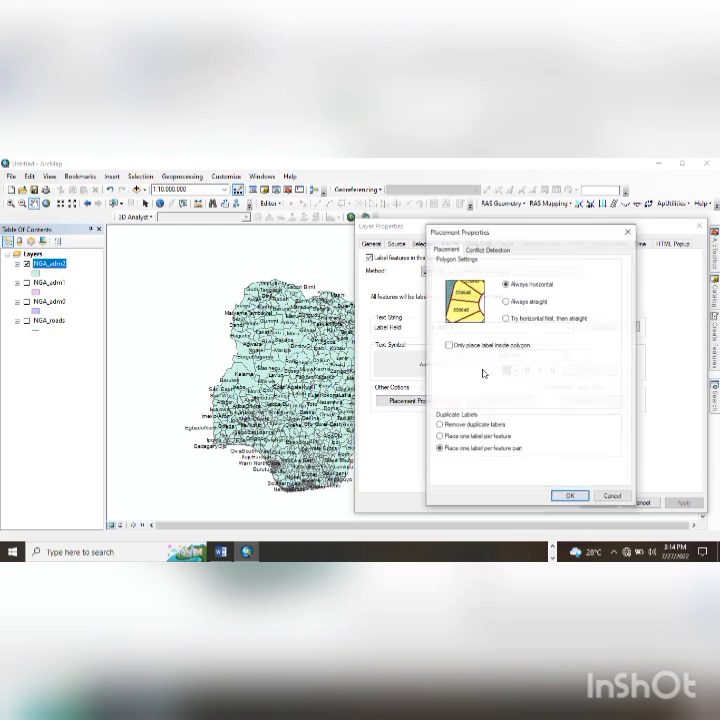
left_click(508, 301)
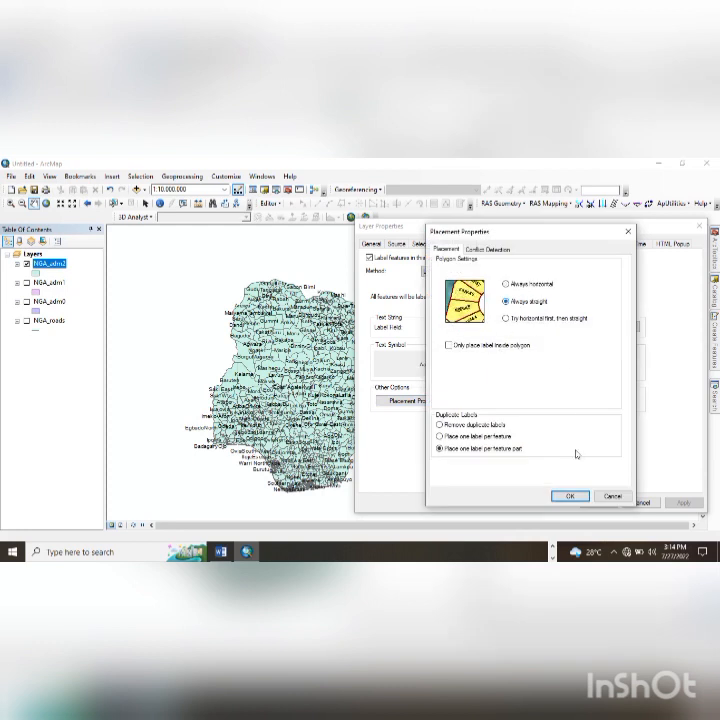
left_click(570, 497)
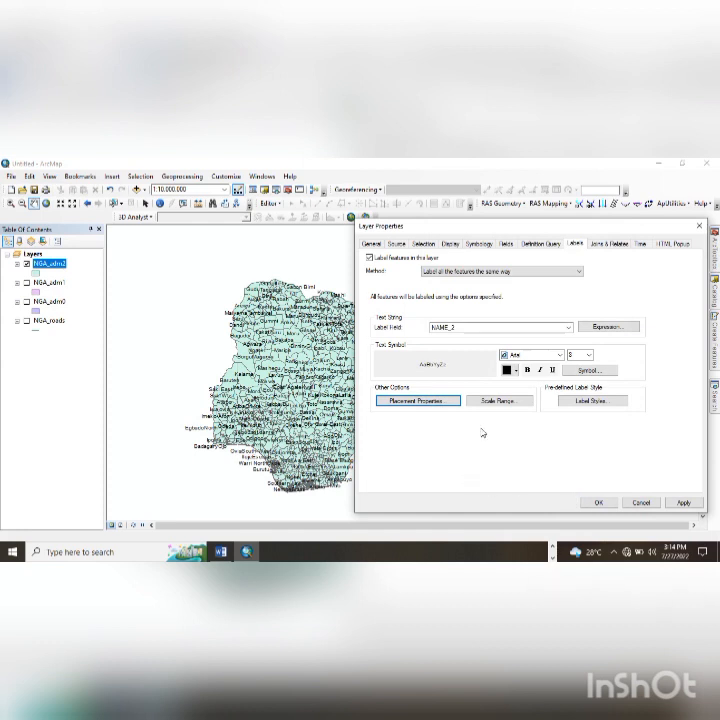
left_click(572, 354)
type("6")
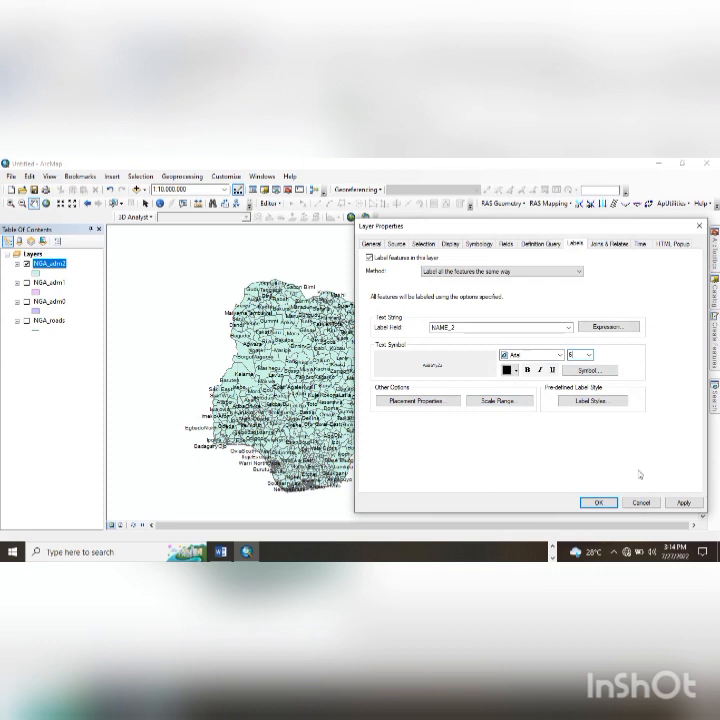
left_click(668, 502)
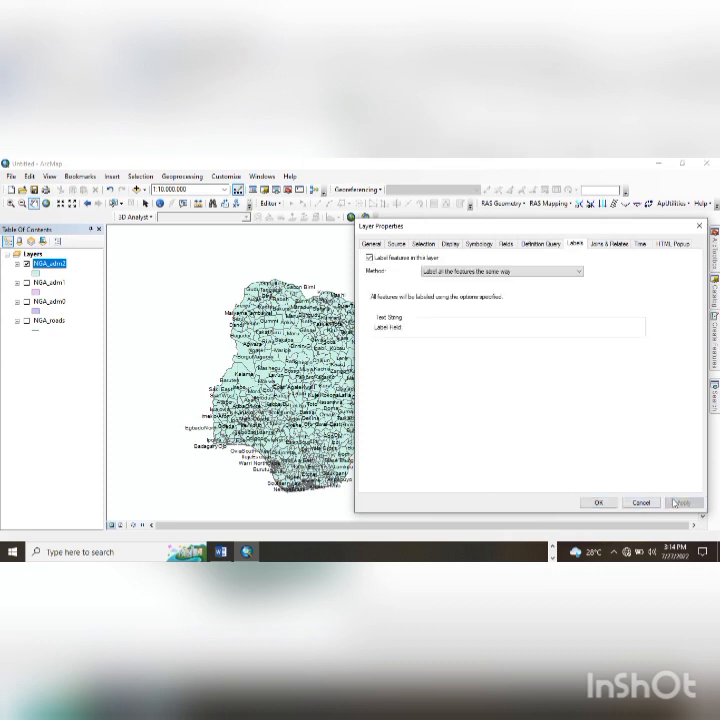
left_click(611, 505)
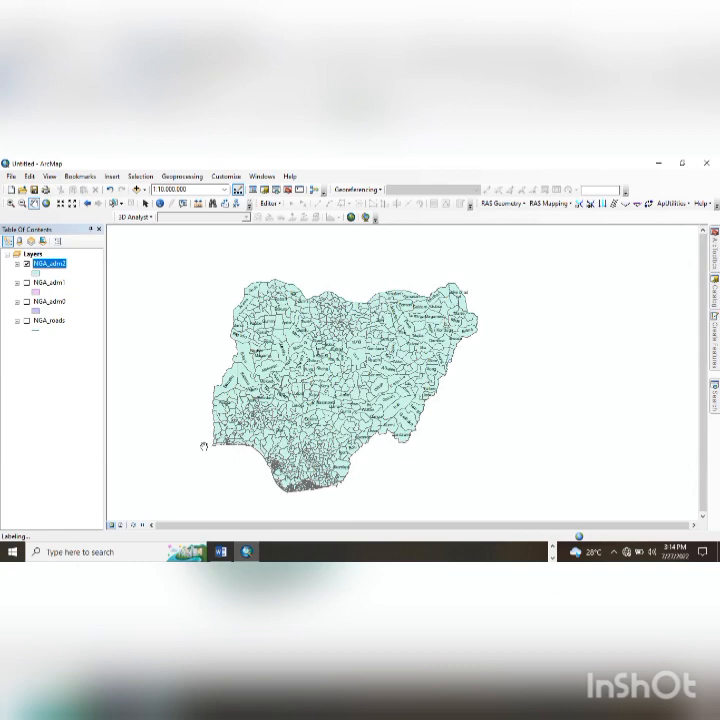
- Zoom and pan to southwest Nigeria, then switch on and select NGA_roads
scroll(240, 448, "up", 2)
scroll(245, 449, "down", 4)
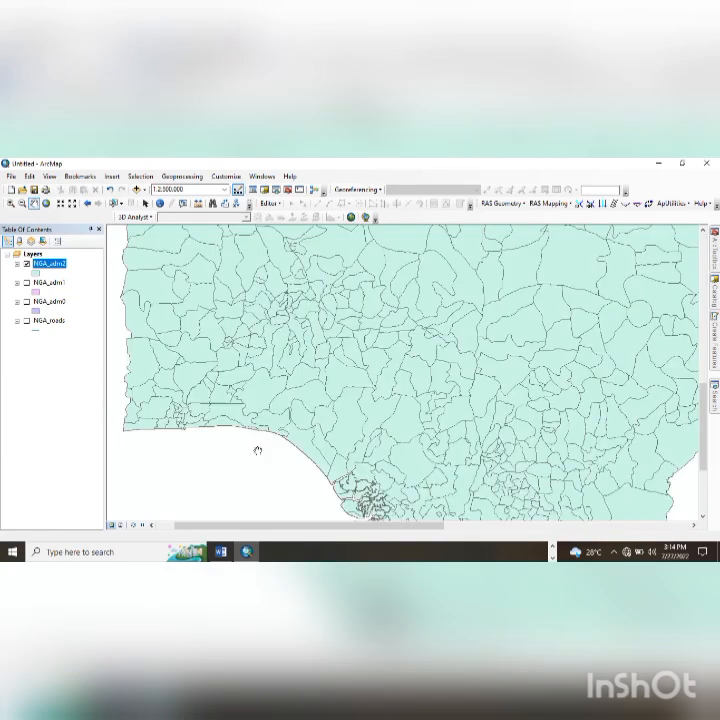
left_click_drag(258, 451, 320, 452)
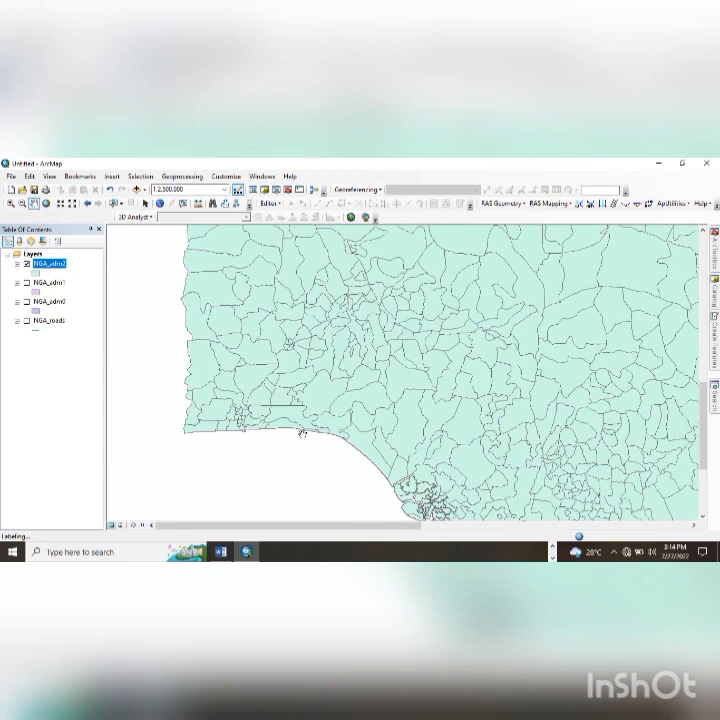
scroll(302, 433, "down", 2)
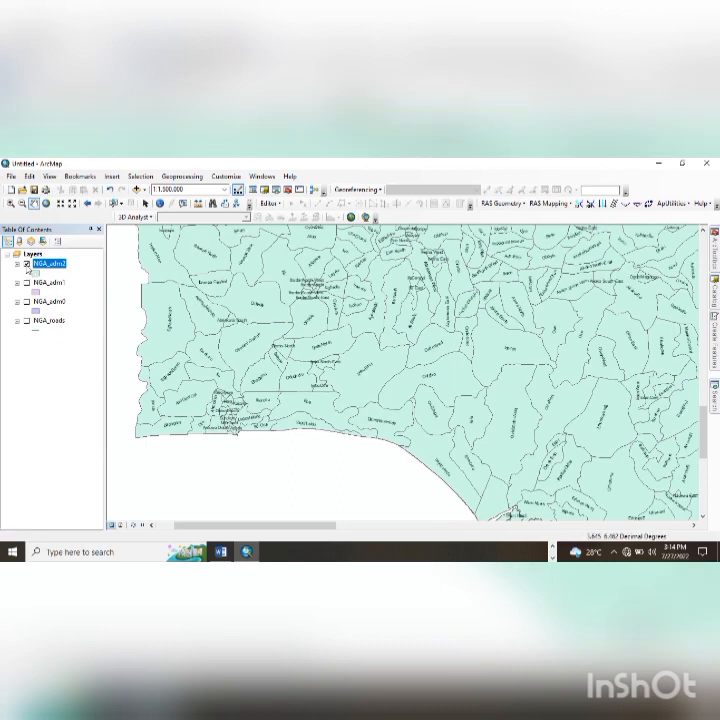
left_click(26, 265)
left_click(51, 322)
- Move NGA_roads to the top of the layer list, zoom in, hide it, and recentre the coast
left_click_drag(51, 322, 50, 262)
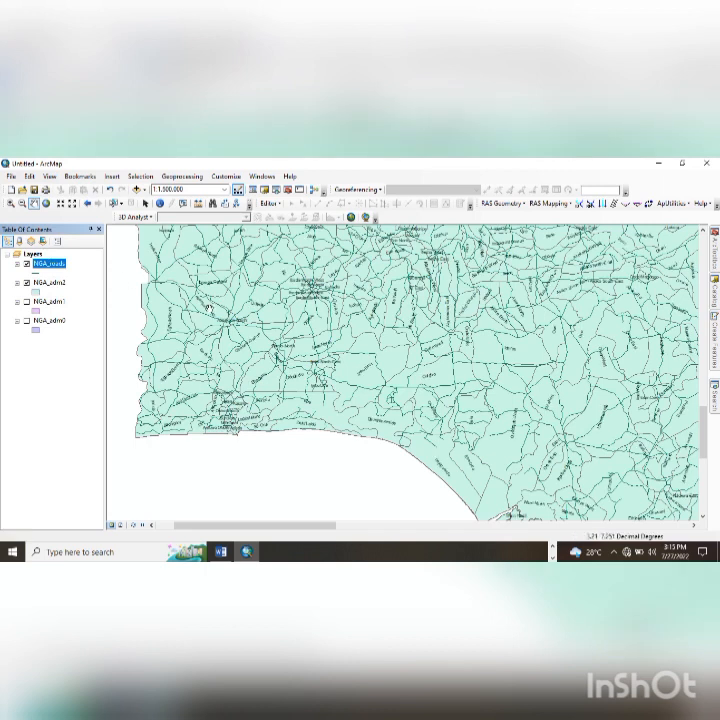
scroll(155, 451, "up", 2)
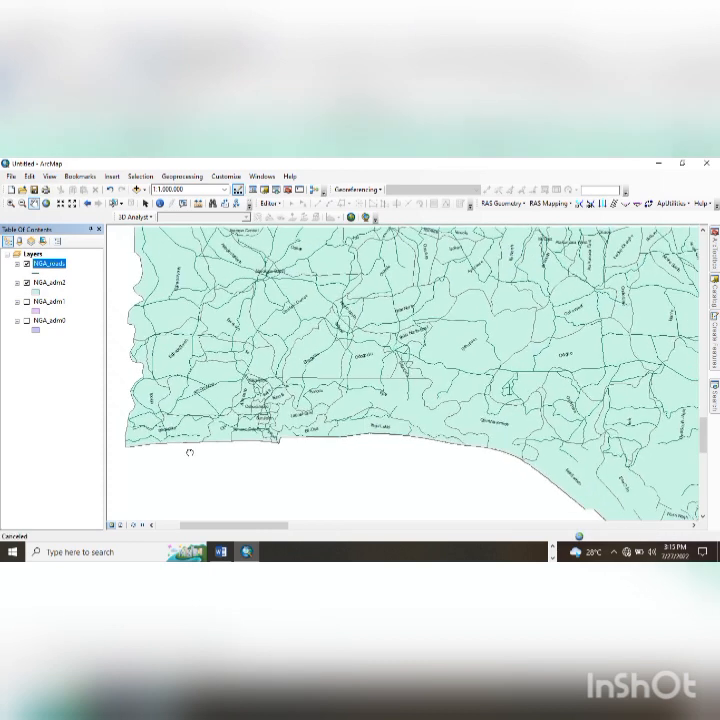
scroll(199, 444, "up", 1)
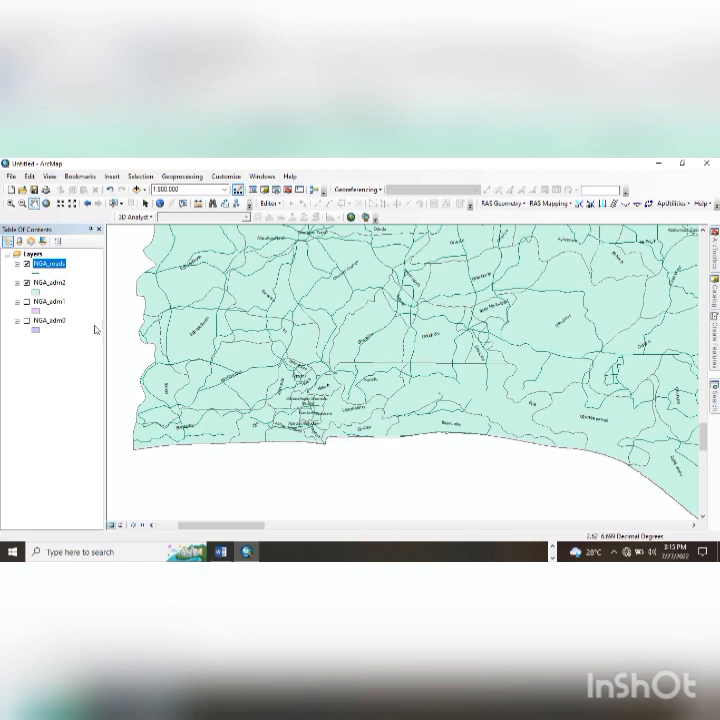
left_click(26, 263)
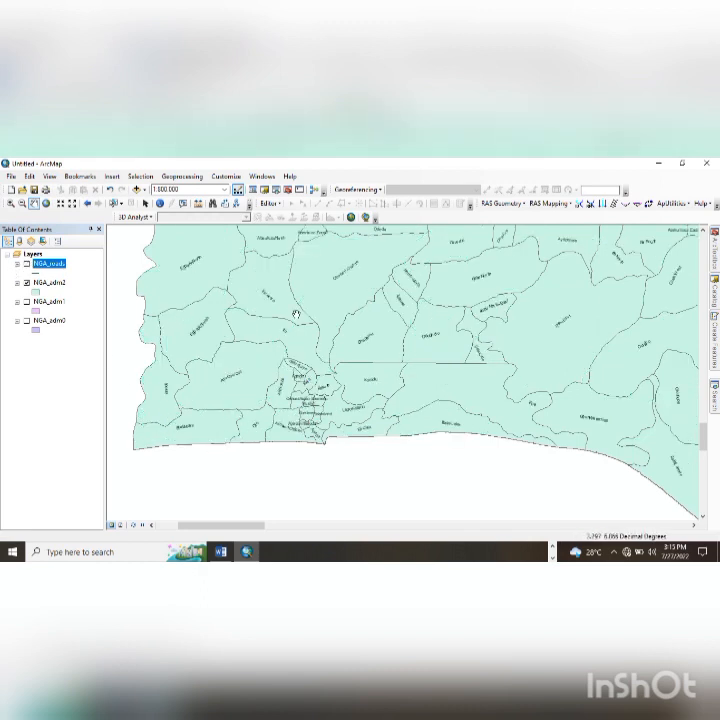
left_click_drag(361, 317, 340, 335)
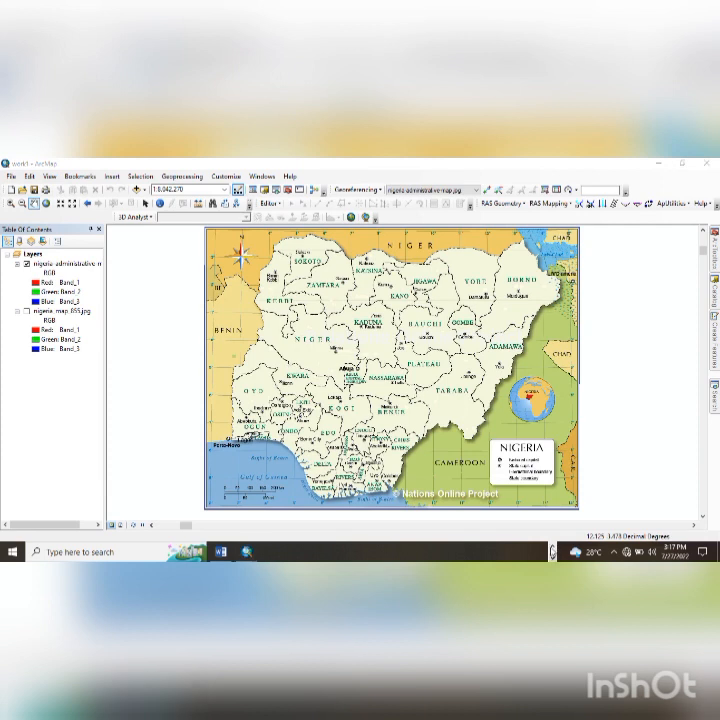
- Zoom the scanned Nigeria map into southwest Nigeria, then closely on Osun, and open Catalog
mouse_move(237, 552)
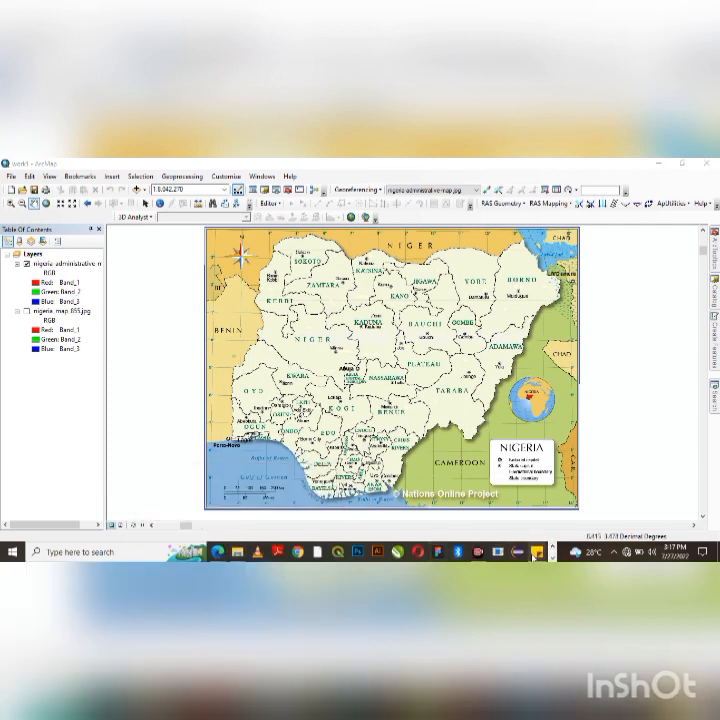
left_click(552, 557)
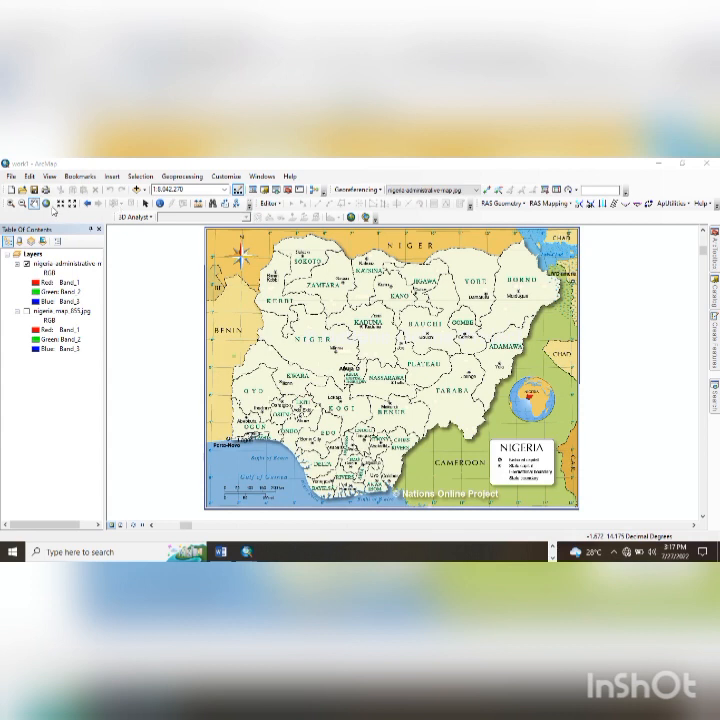
left_click(10, 203)
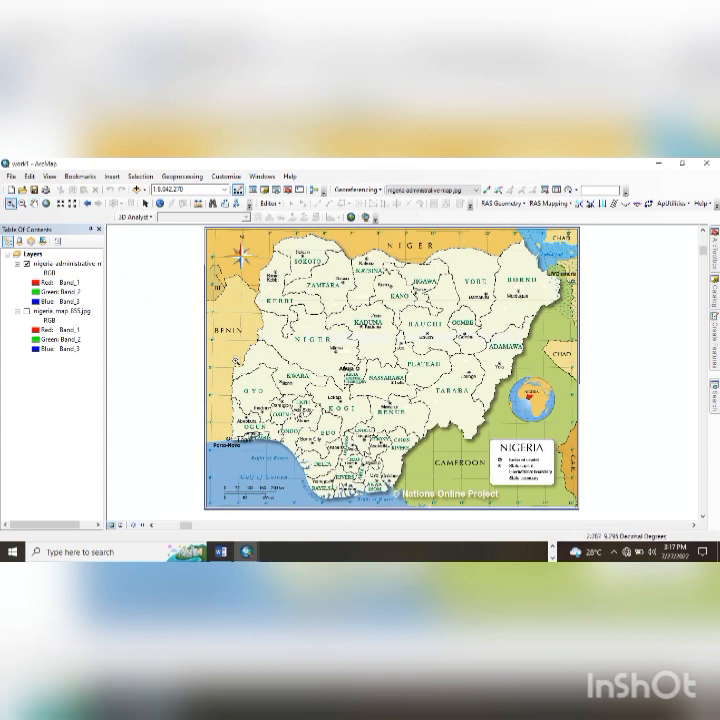
left_click_drag(233, 347, 284, 405)
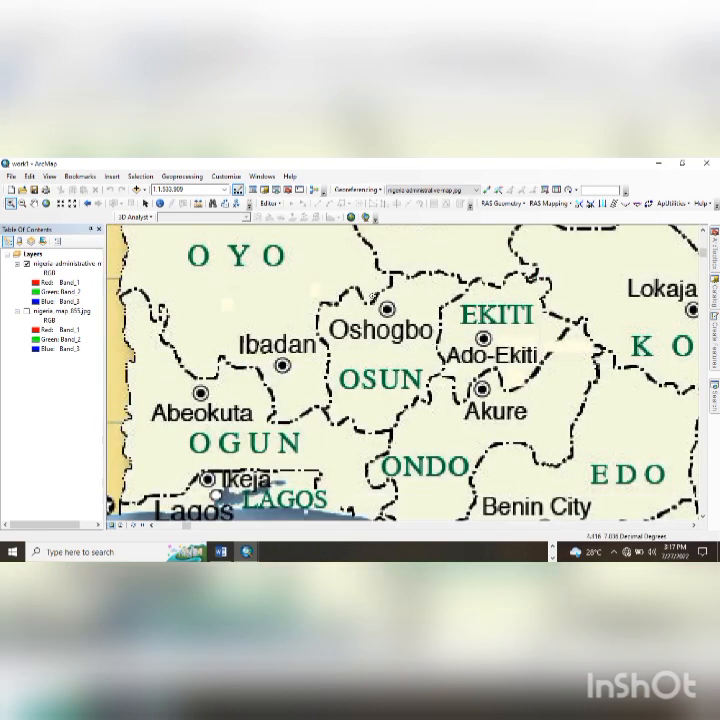
left_click_drag(306, 249, 484, 439)
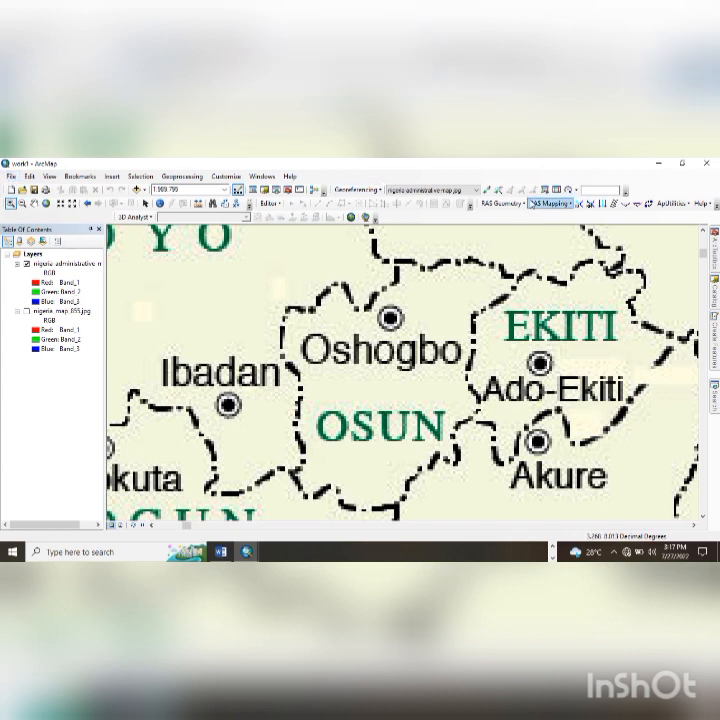
mouse_move(714, 288)
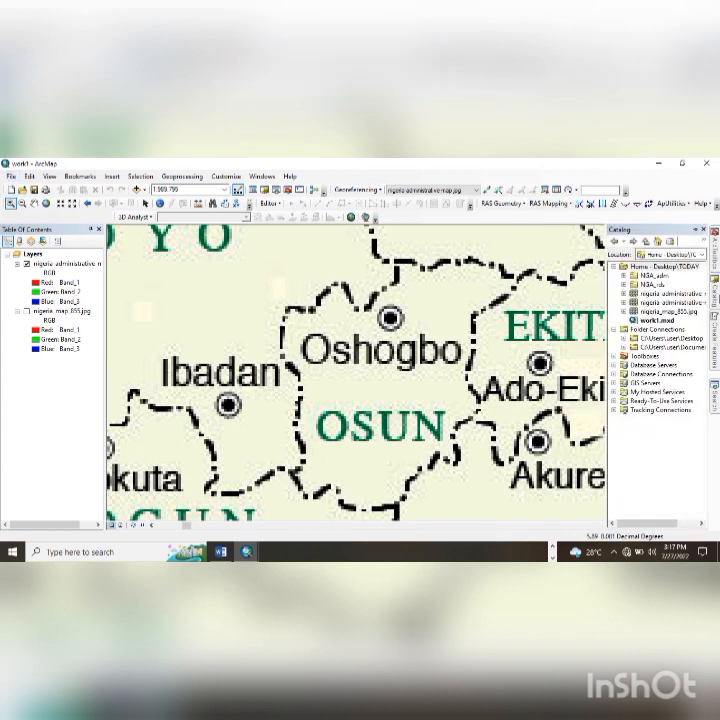
- Start a new shapefile in the Catalog home folder
left_click(684, 272)
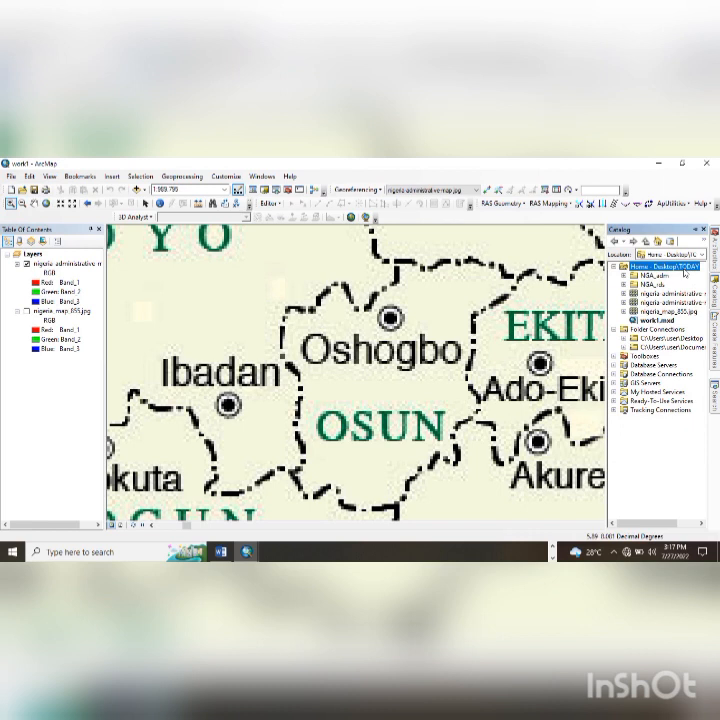
right_click(684, 272)
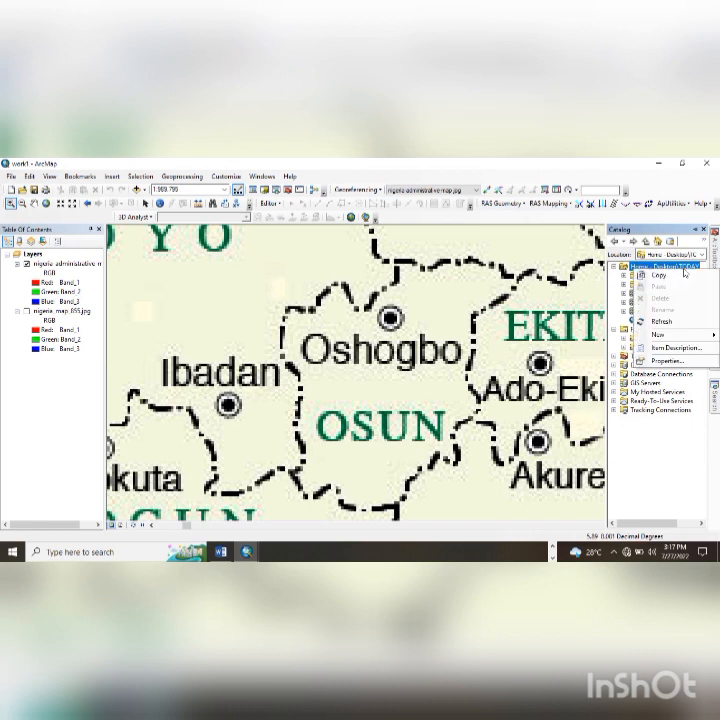
mouse_move(690, 337)
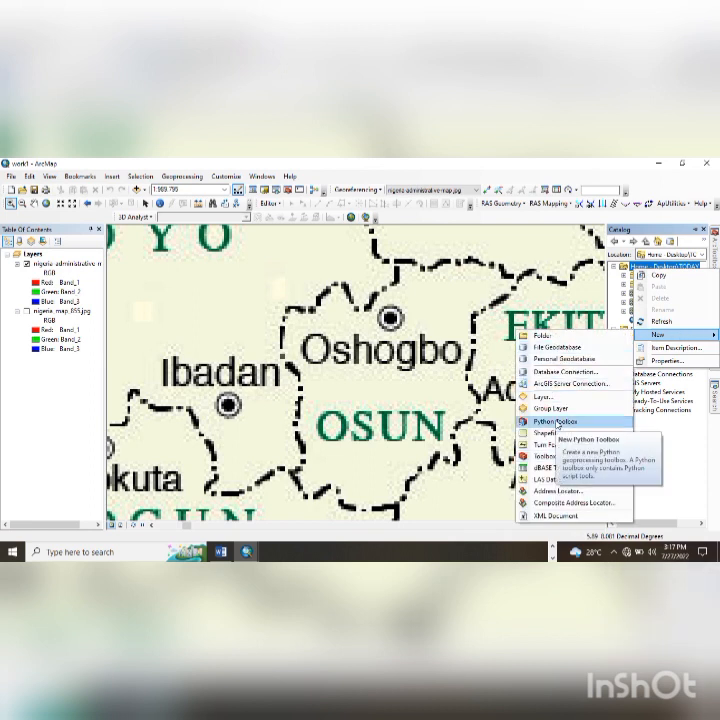
left_click(547, 433)
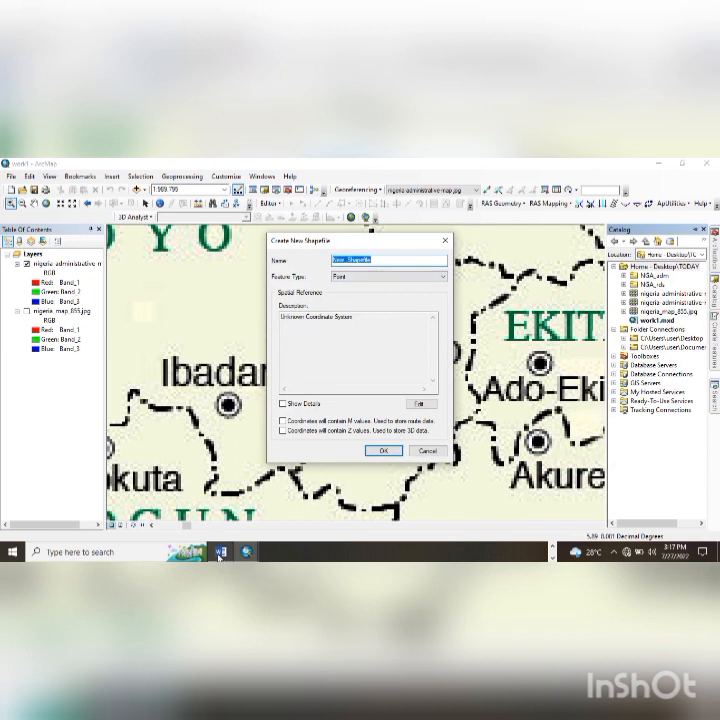
- Highlight 'boundary of the state' in yellow in the Word assignment document
left_click(219, 553)
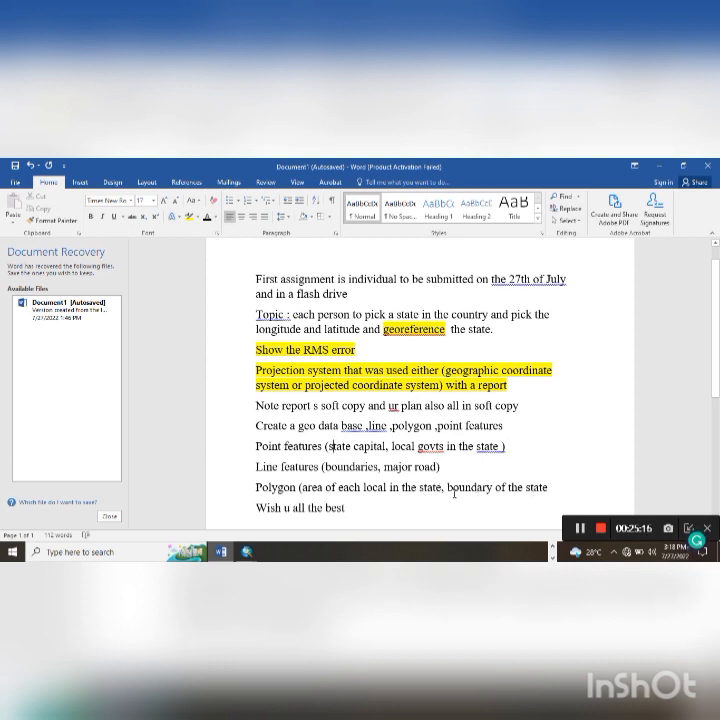
left_click_drag(447, 487, 550, 488)
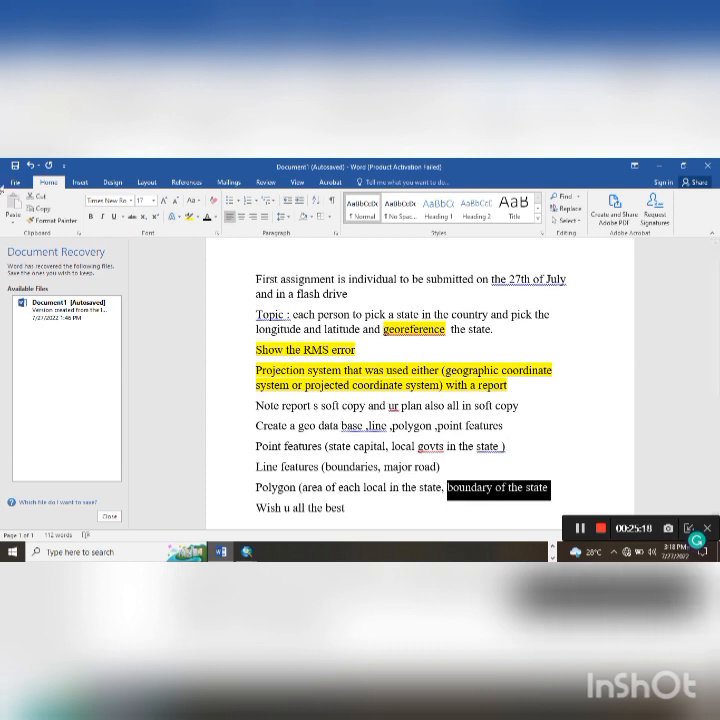
left_click(190, 217)
left_click(381, 517)
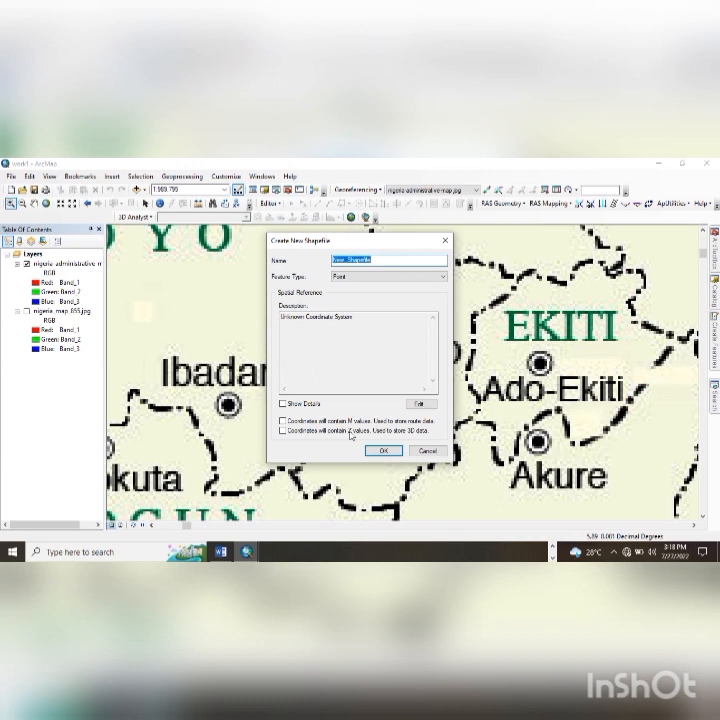
- Name the new shapefile Osun_boundary and make it a Polygon feature type
type("Osun_boundary")
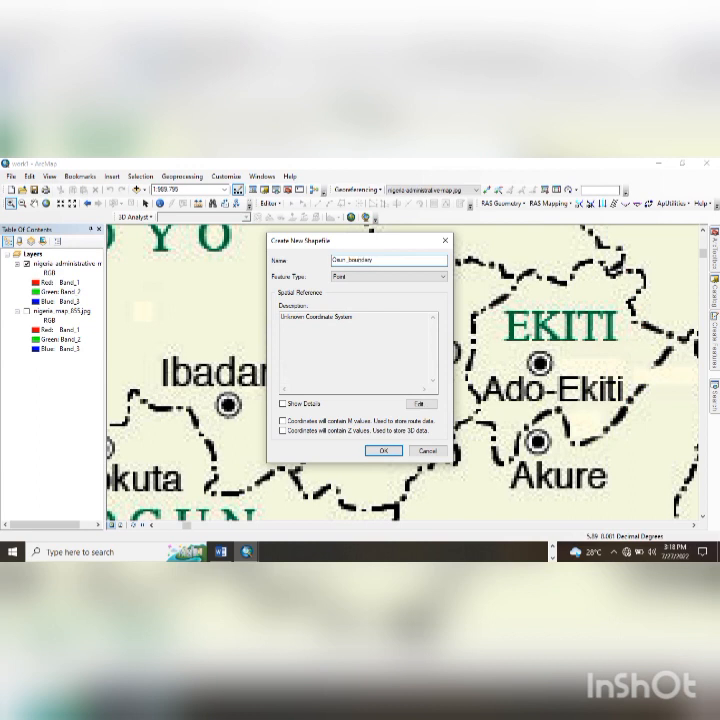
left_click(358, 278)
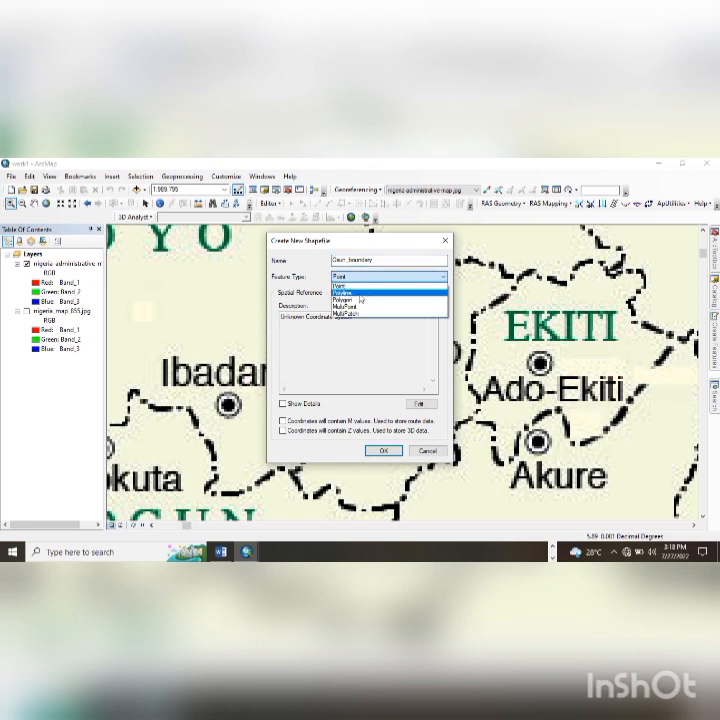
left_click(360, 300)
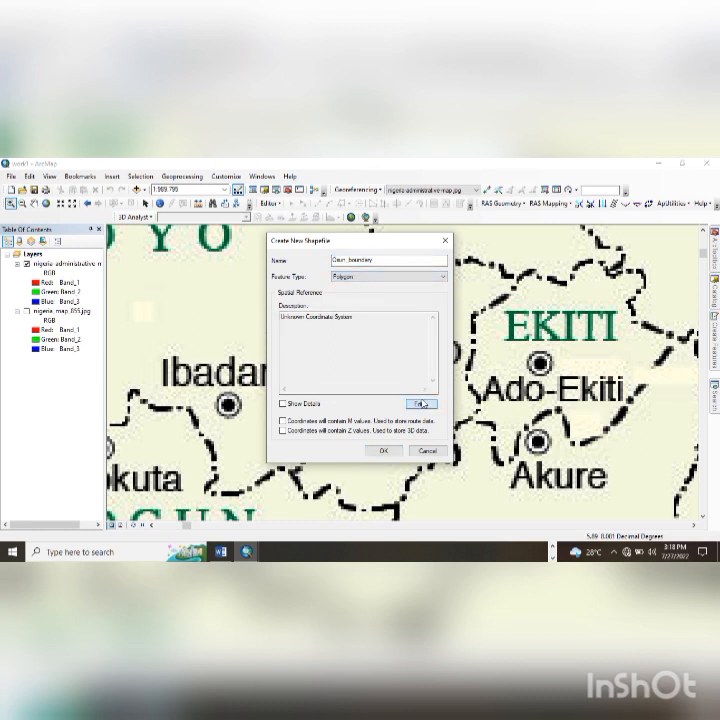
- Set the shapefile's coordinate system to WGS 1984 and create it
left_click(419, 403)
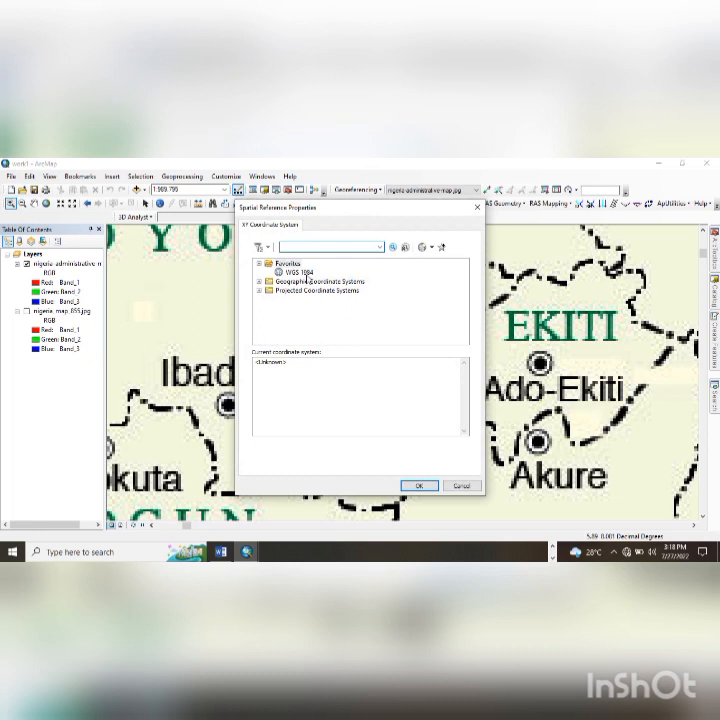
left_click(298, 272)
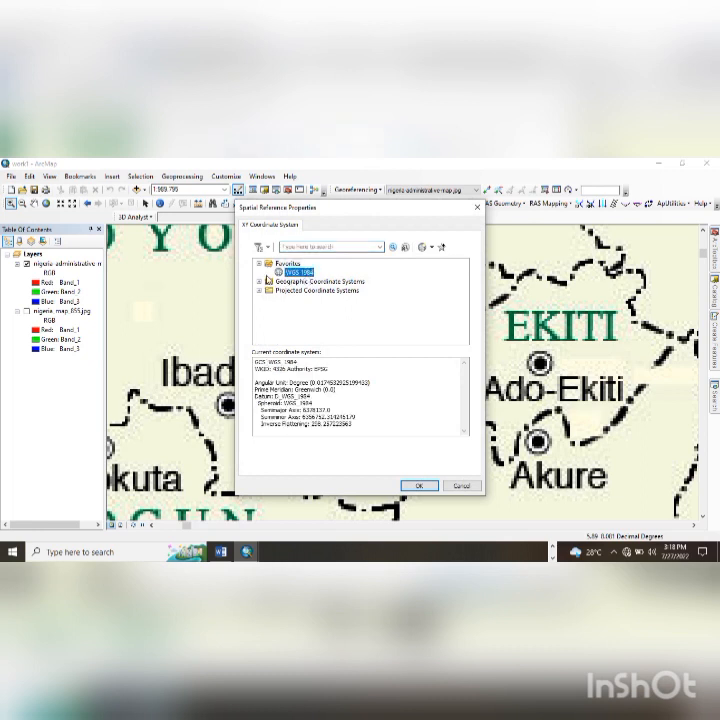
left_click(259, 285)
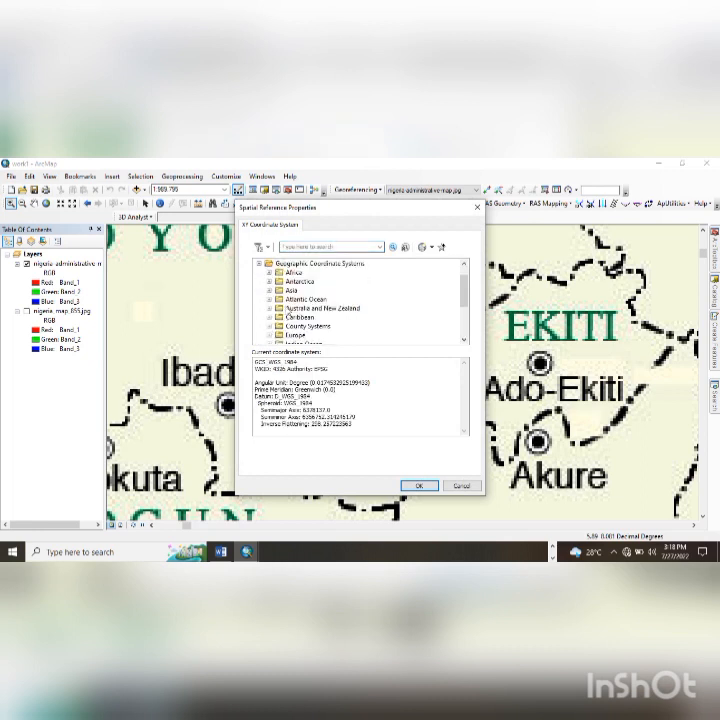
scroll(285, 320, "down", 3)
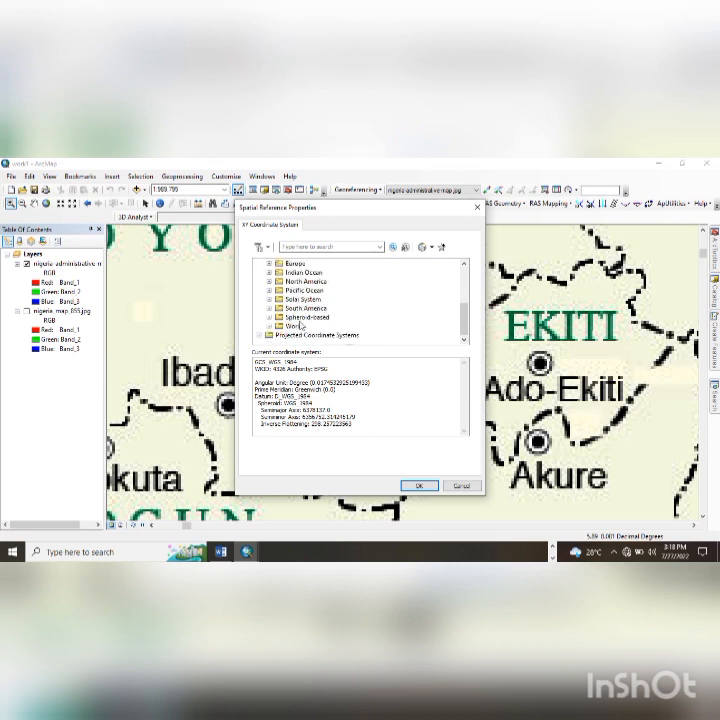
left_click(269, 327)
scroll(314, 326, "down", 5)
left_click(314, 326)
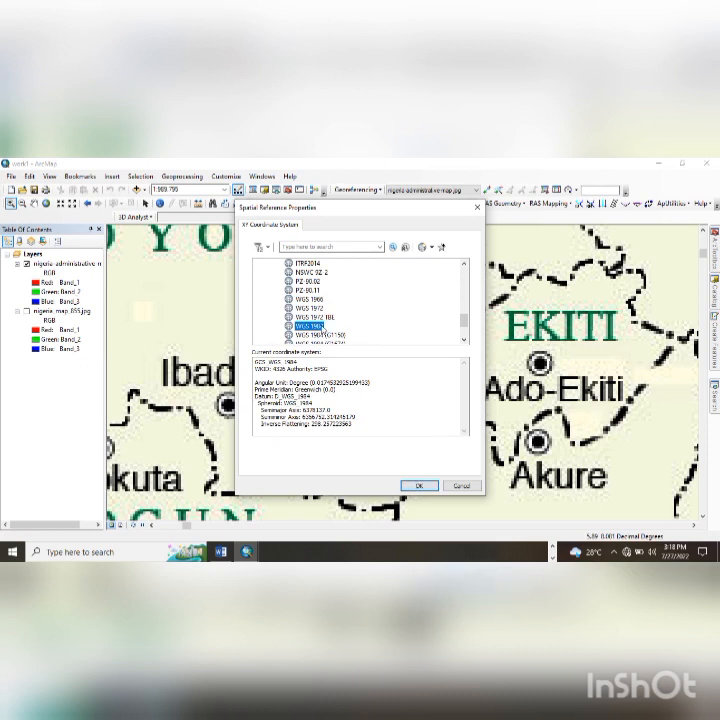
left_click(421, 486)
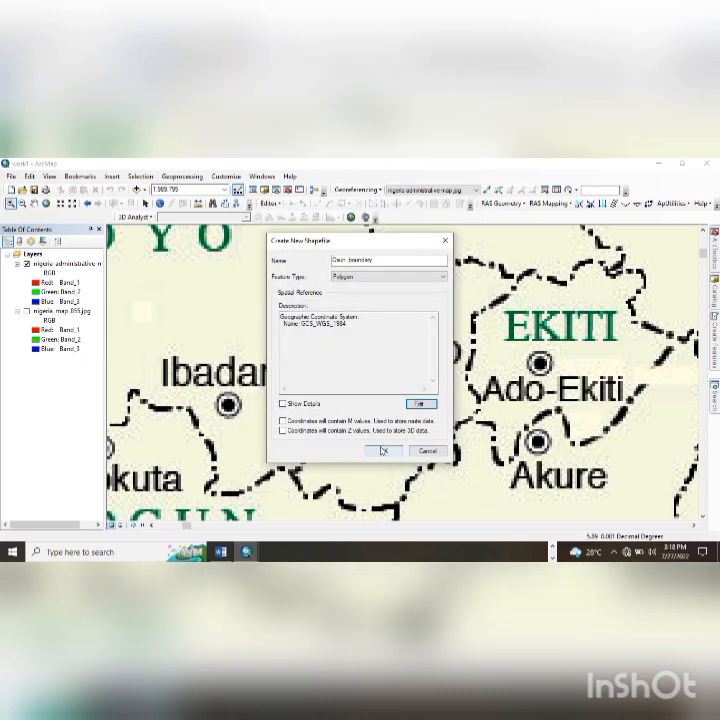
left_click(283, 403)
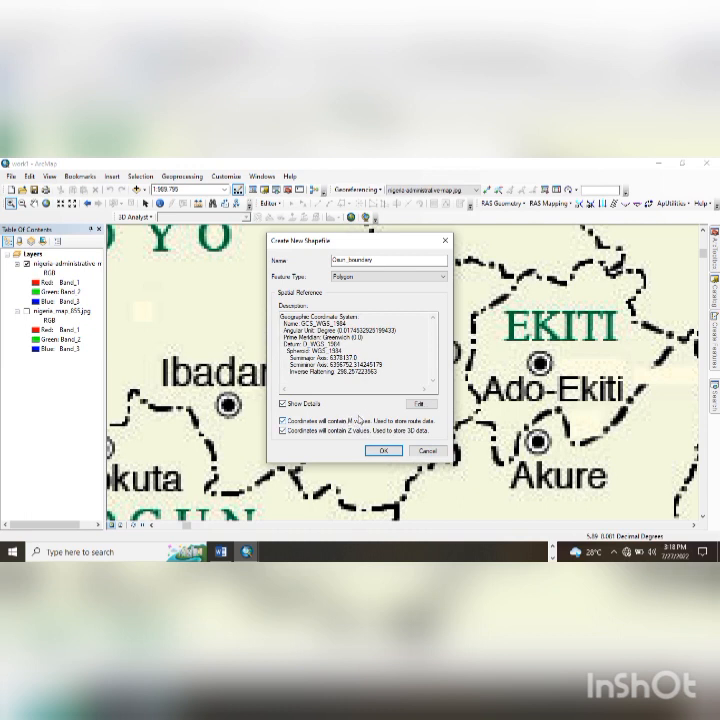
left_click(384, 450)
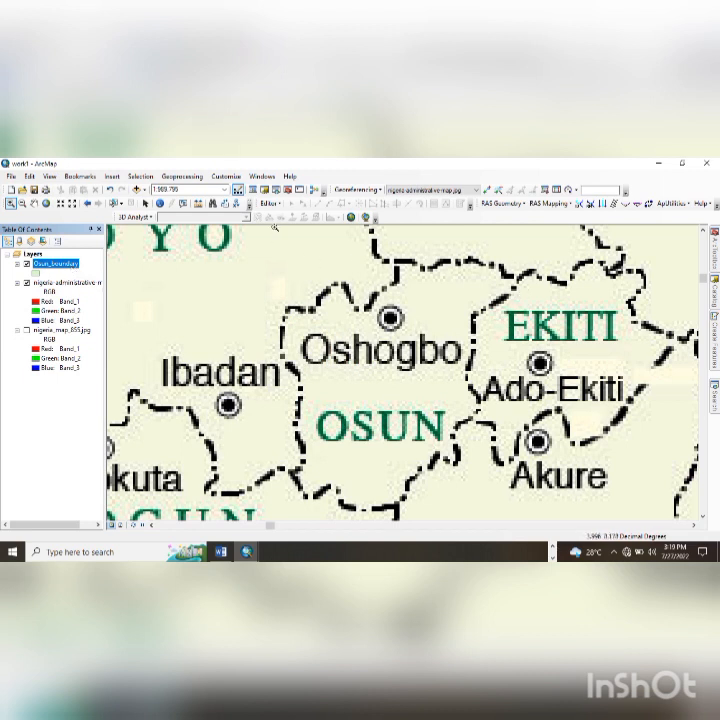
- Start editing and choose the Osun_boundary template with the Polygon construction tool
left_click(274, 204)
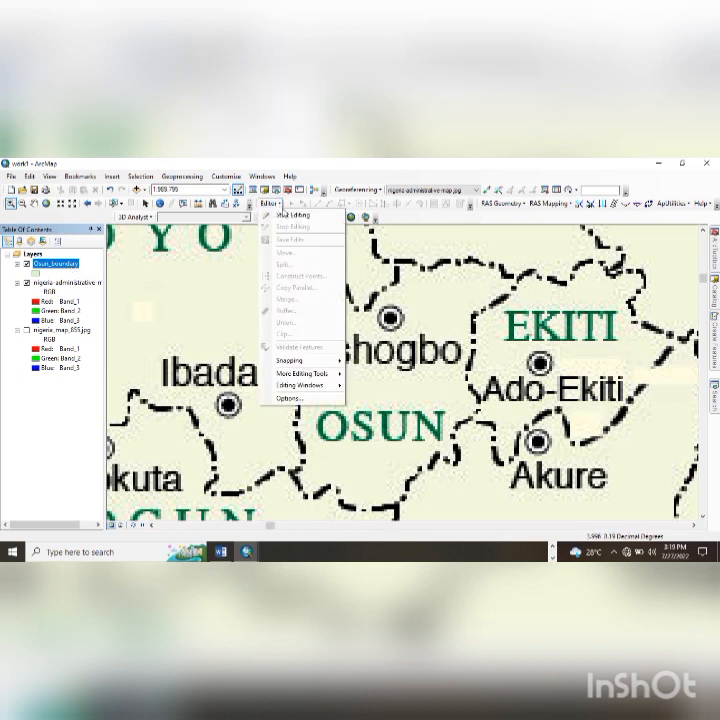
left_click(286, 215)
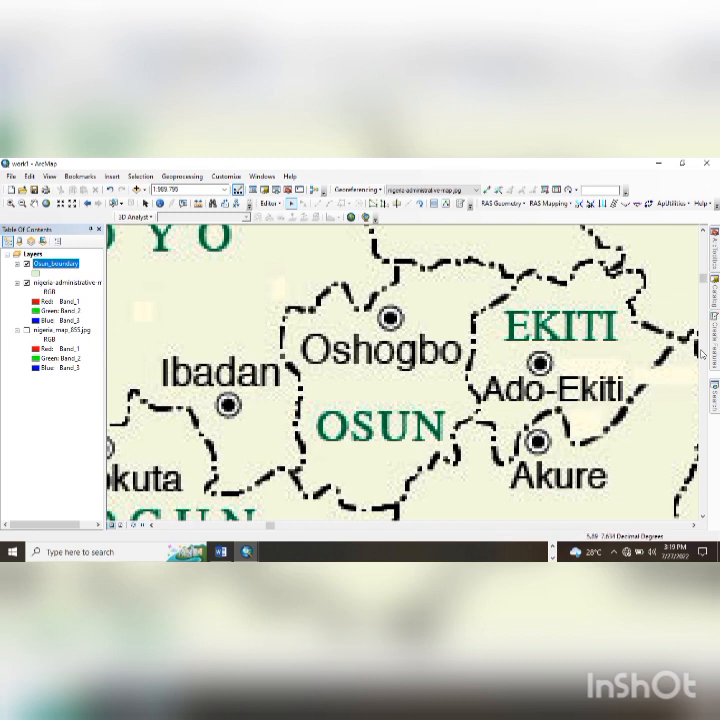
mouse_move(711, 345)
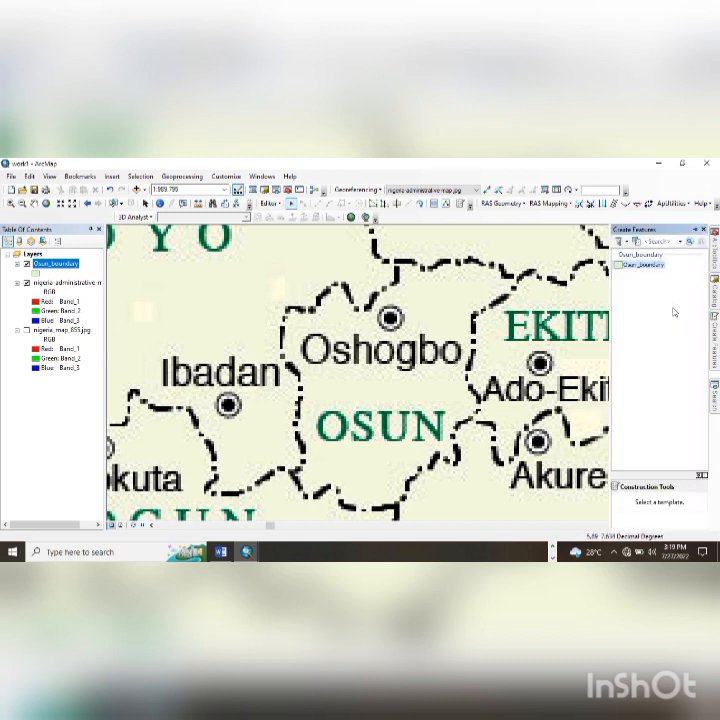
left_click(648, 266)
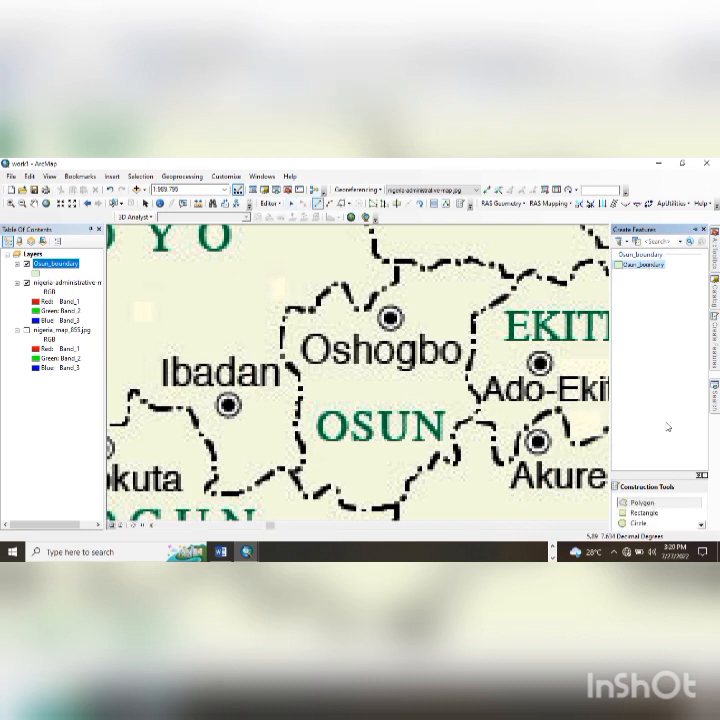
scroll(663, 505, "down", 1)
scroll(663, 505, "up", 1)
left_click(664, 505)
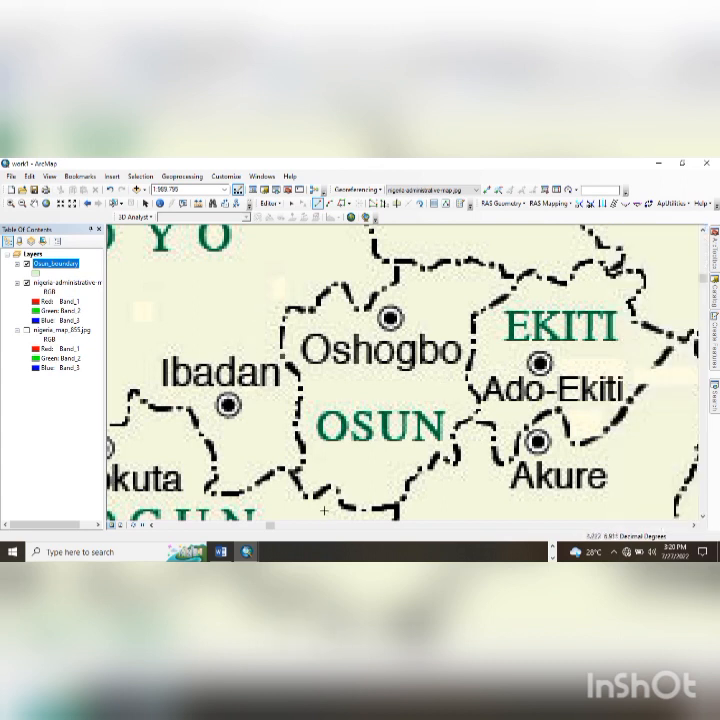
- Trace Osun's border from the south up to the northwest corner and finish the polygon
left_click_drag(305, 478, 295, 453)
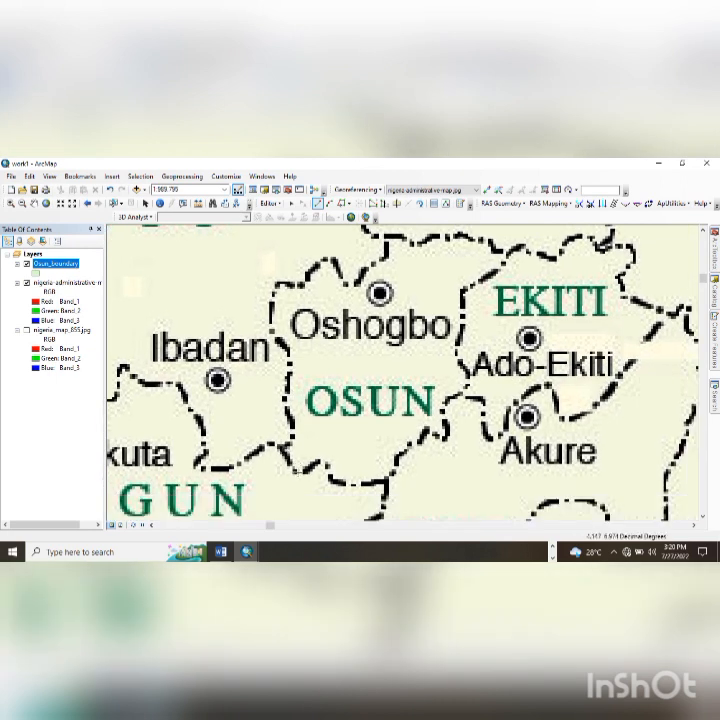
left_click(296, 470)
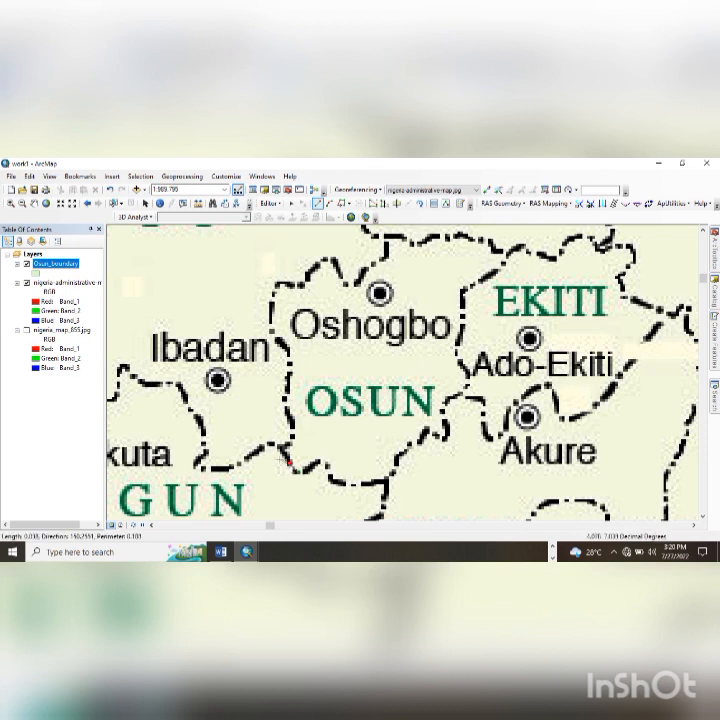
left_click(288, 461)
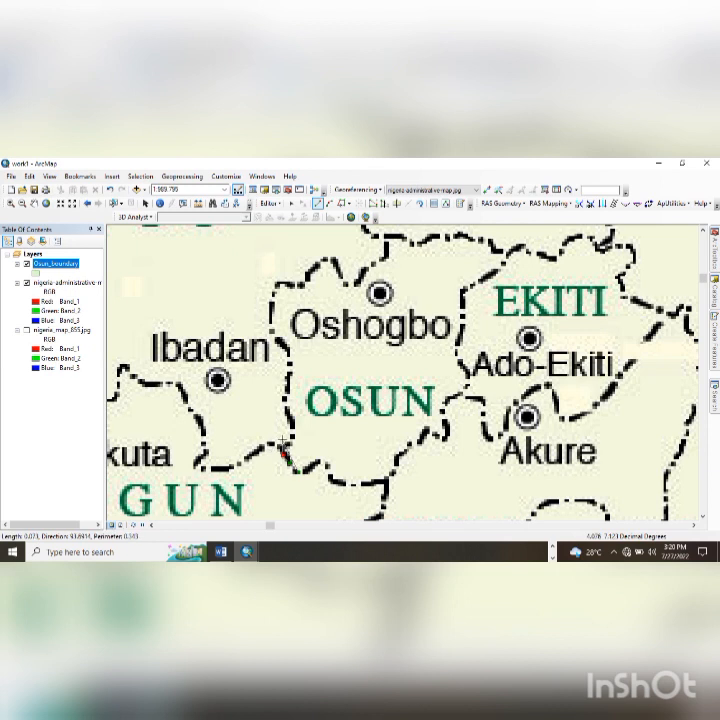
left_click(290, 446)
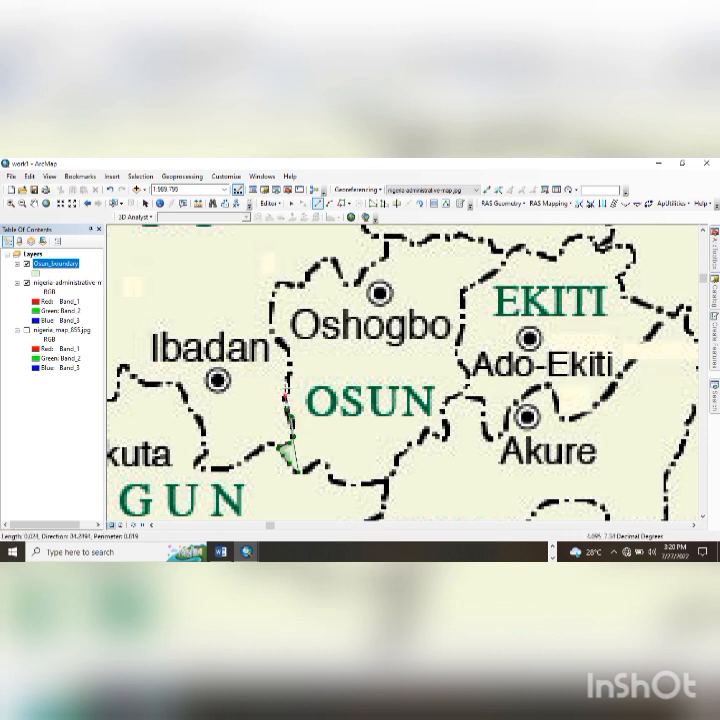
left_click(290, 375)
left_click(290, 358)
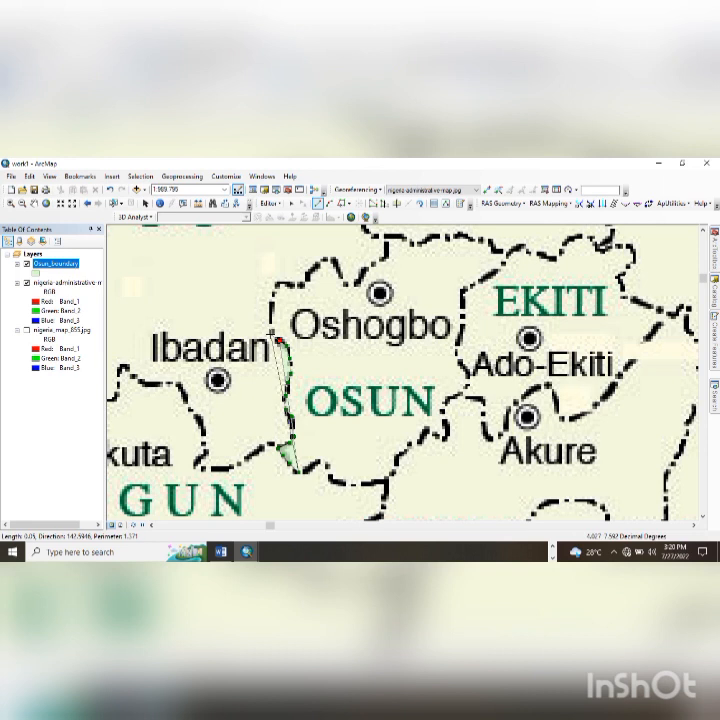
left_click(271, 331)
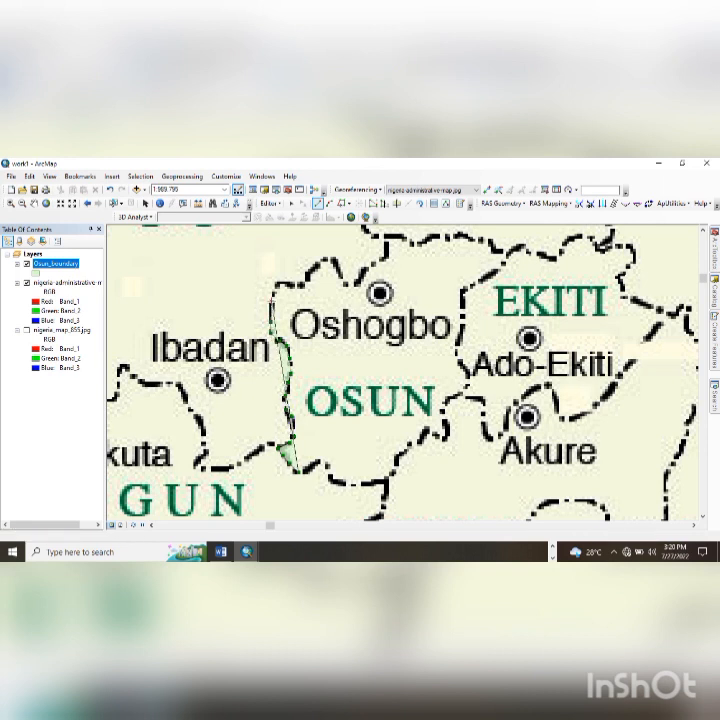
left_click(271, 301)
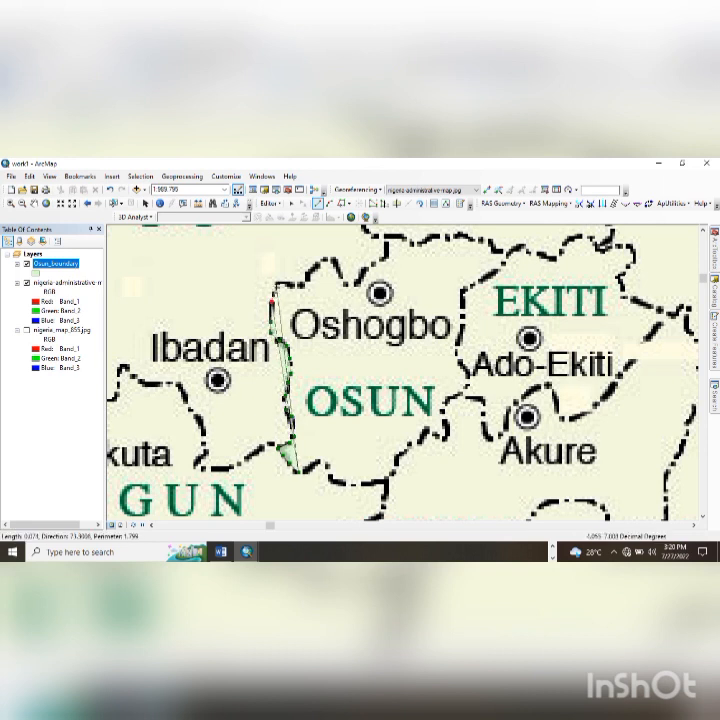
left_click(276, 284)
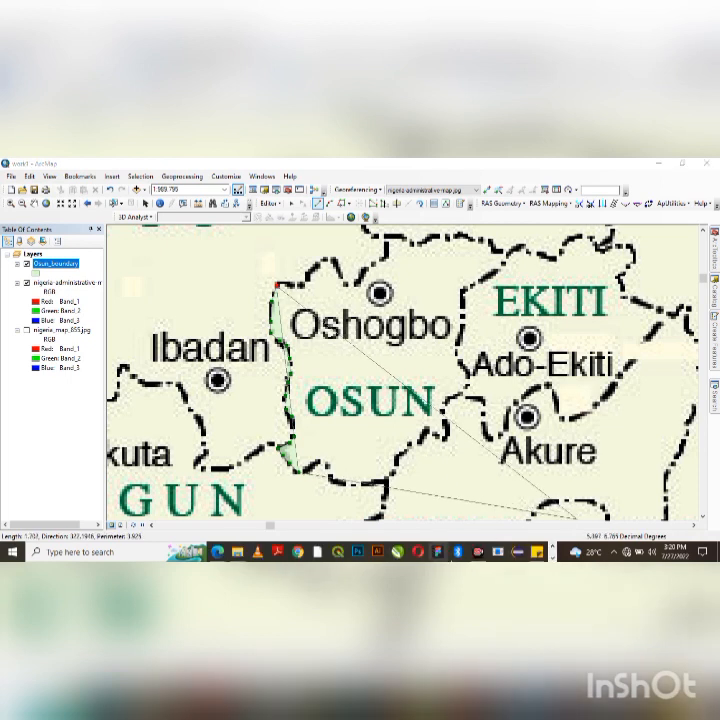
left_click(478, 552)
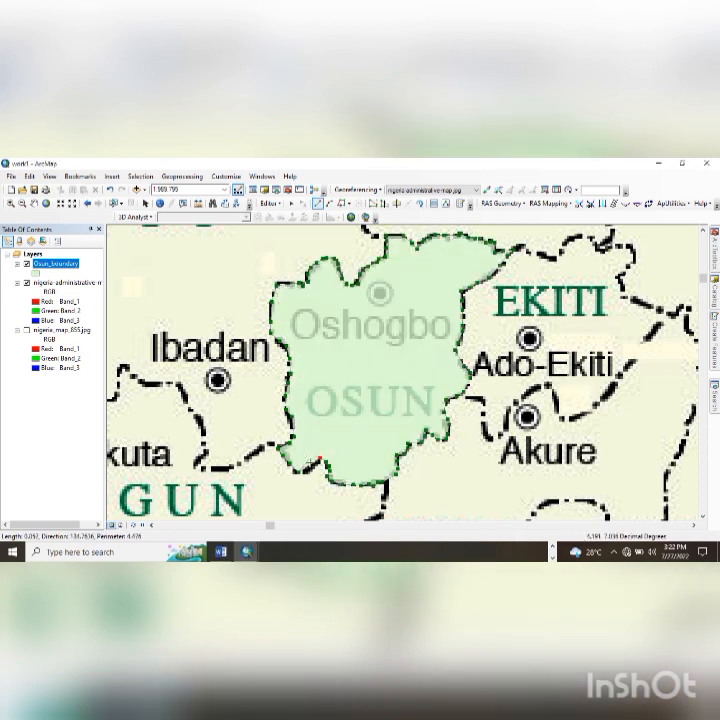
left_click(310, 469)
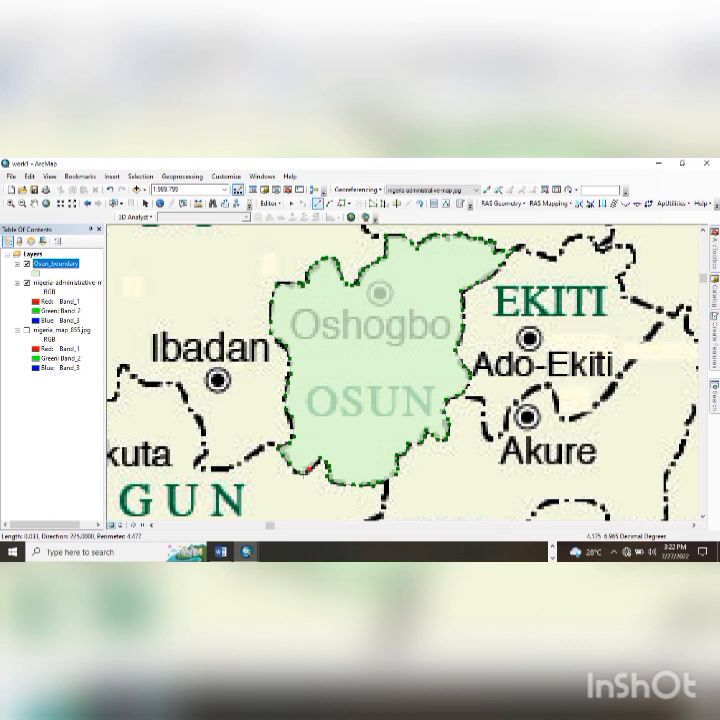
double_click(304, 471)
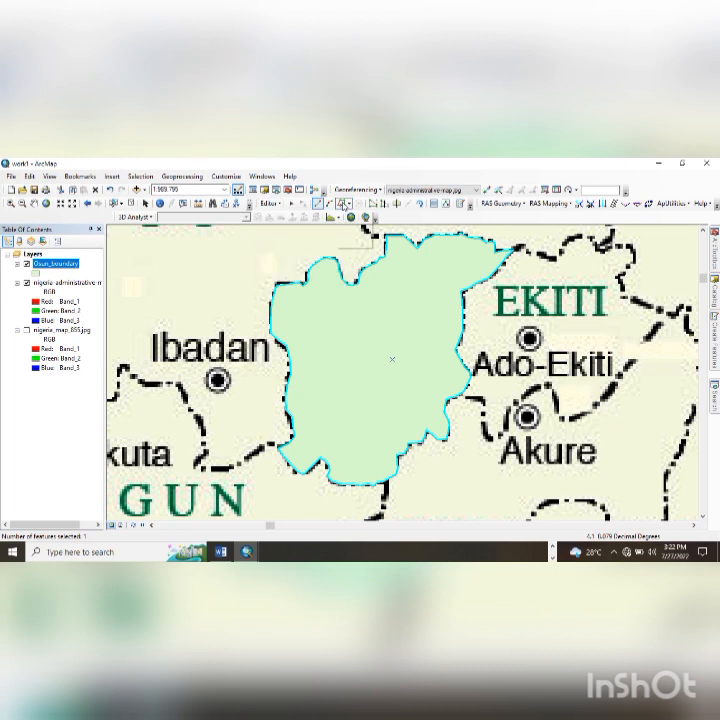
- Save the new Osun polygon edits and stop the editing session
left_click(272, 203)
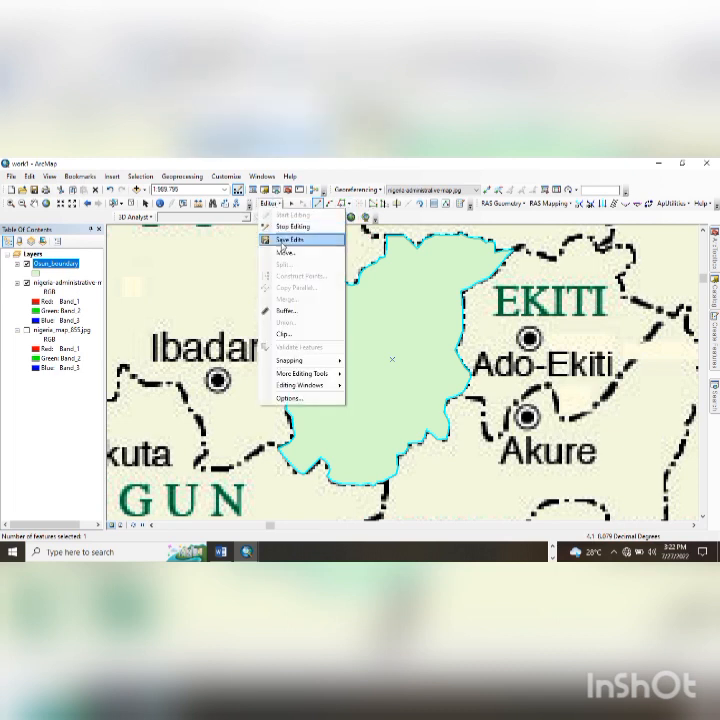
left_click(281, 241)
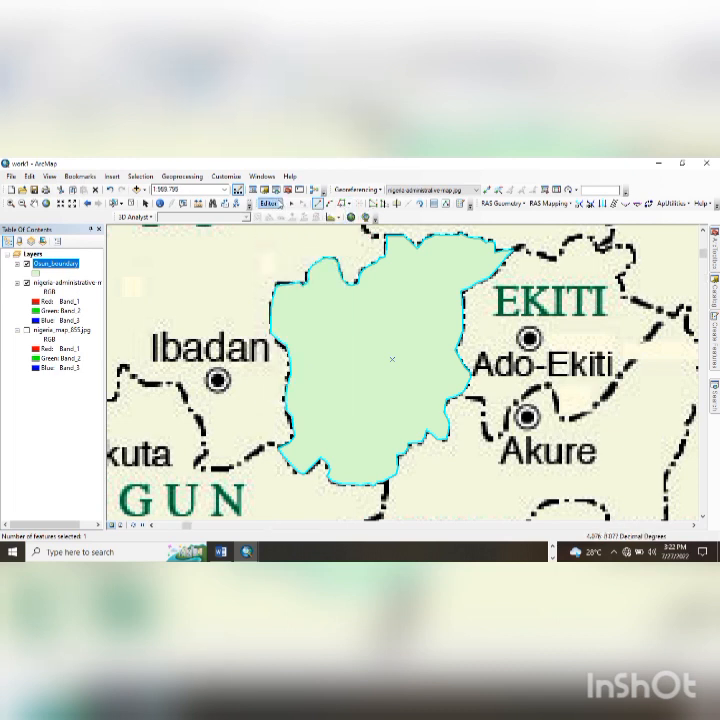
left_click(279, 204)
left_click(280, 229)
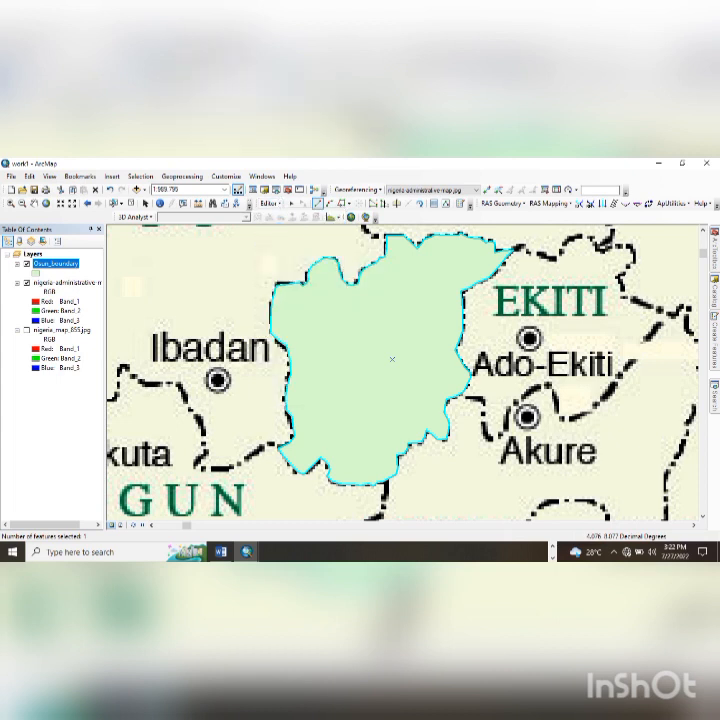
- Open the Osun_boundary attribute table and its Table Options menu
right_click(46, 266)
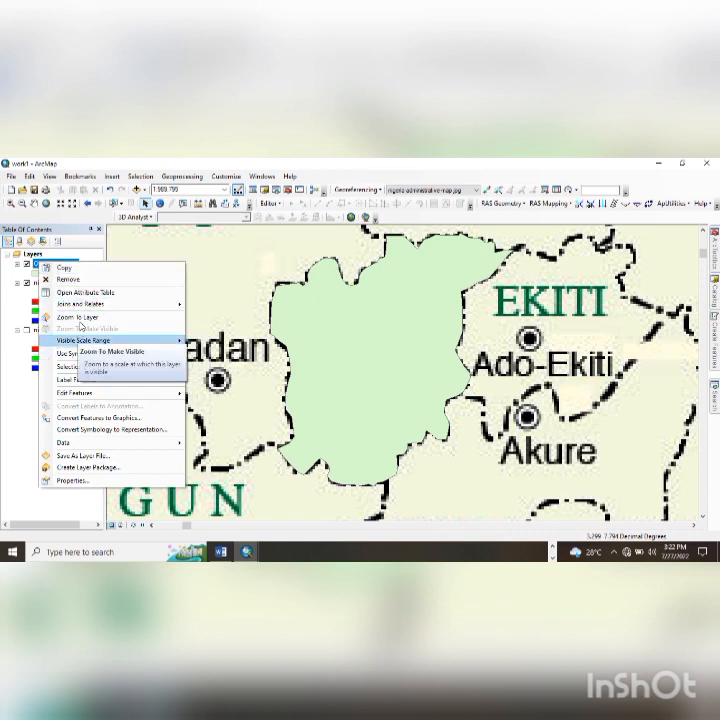
left_click(85, 293)
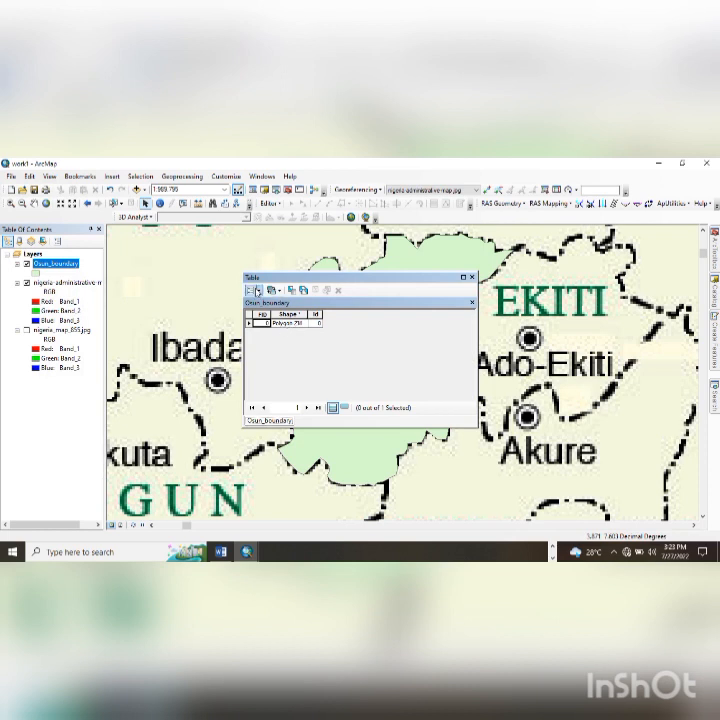
left_click(254, 290)
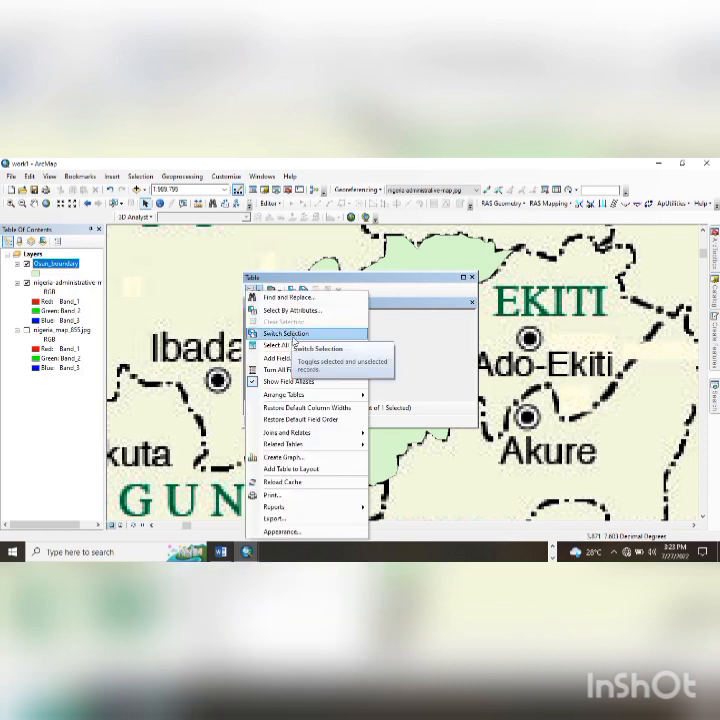
- Add a Text field named MY_STATE, length 50, to the Osun_boundary table
left_click(290, 357)
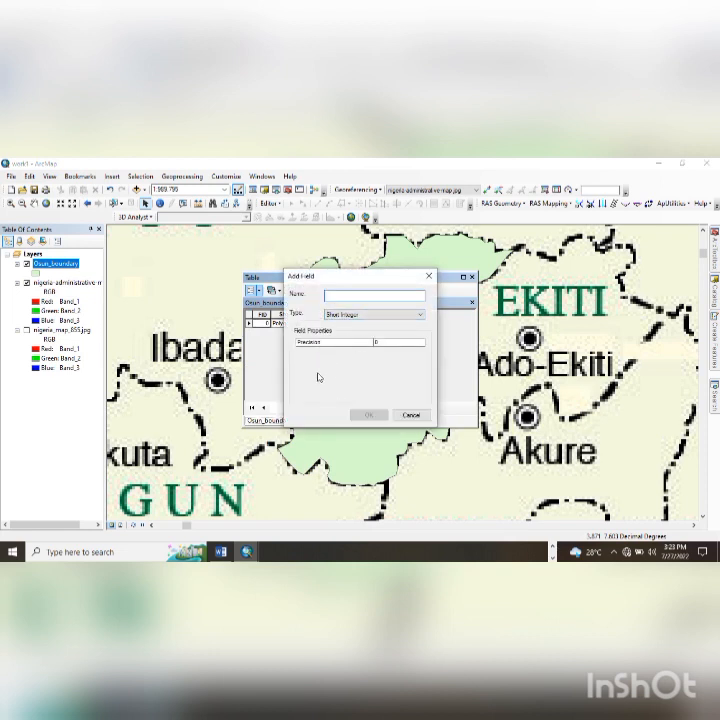
type("STATE")
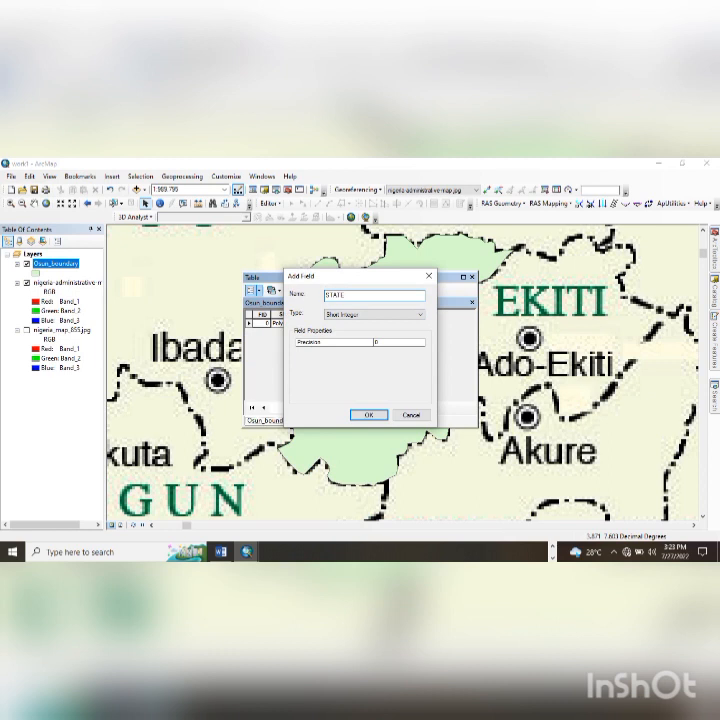
left_click(362, 318)
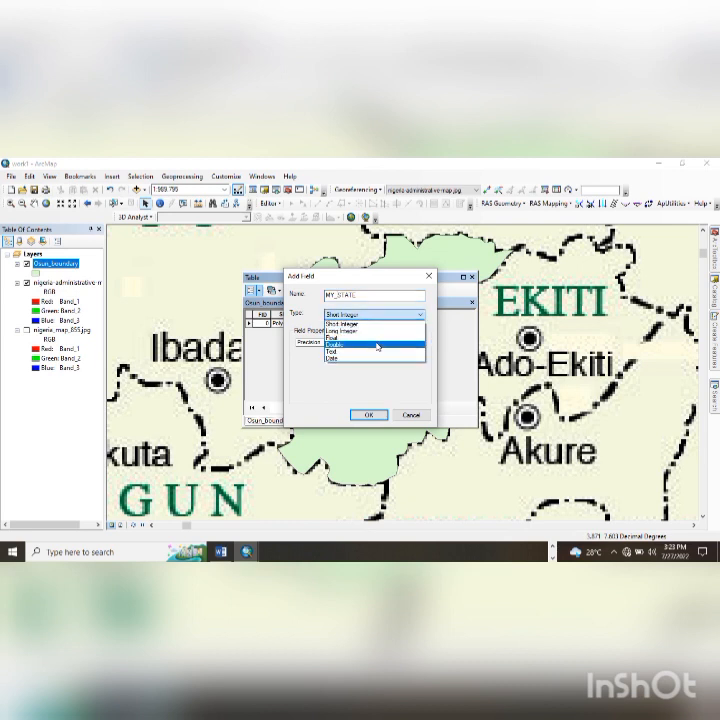
left_click(354, 351)
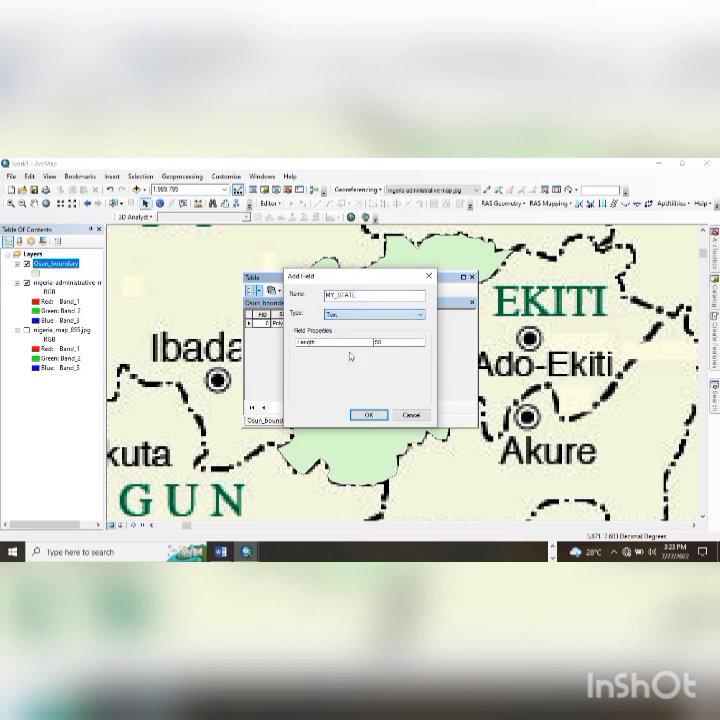
left_click(368, 414)
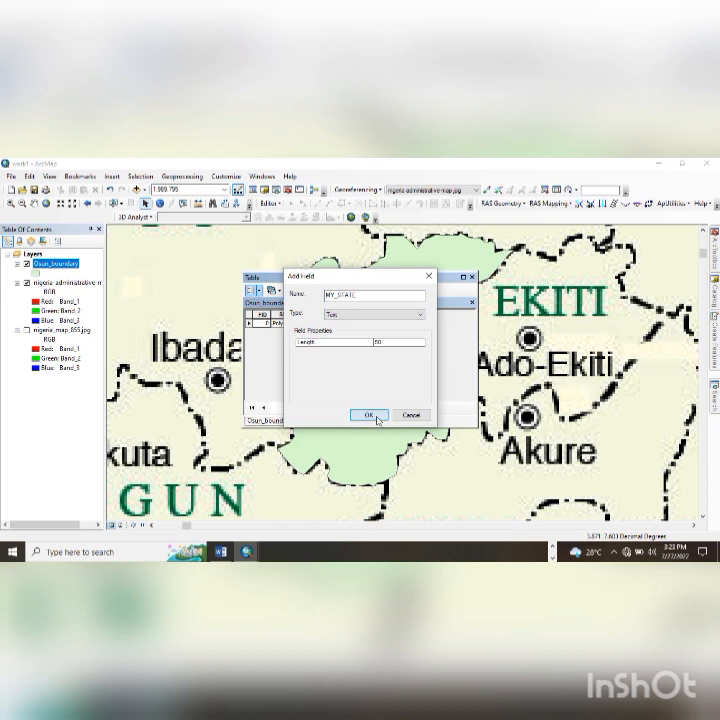
left_click(328, 325)
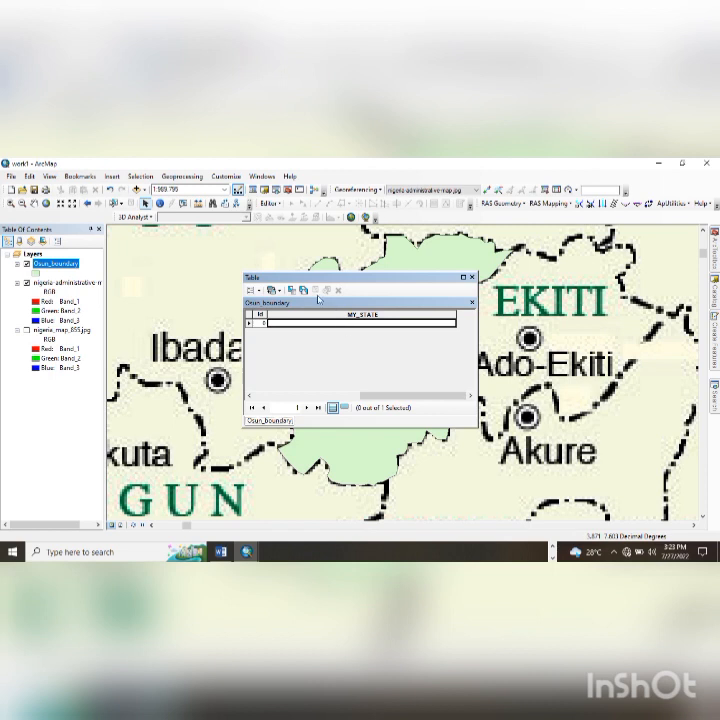
- Start editing and enter OSUN STATE in the record's MY_STATE cell
left_click(269, 203)
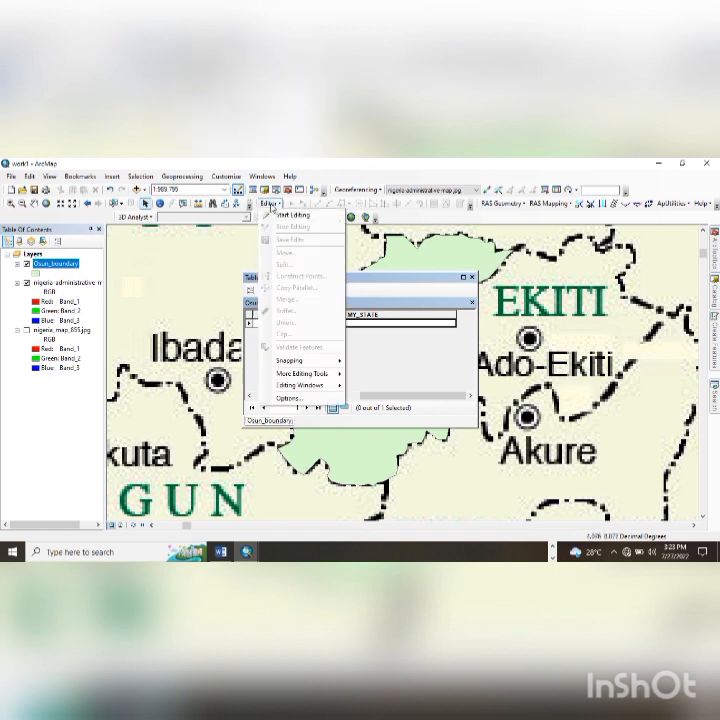
left_click(292, 215)
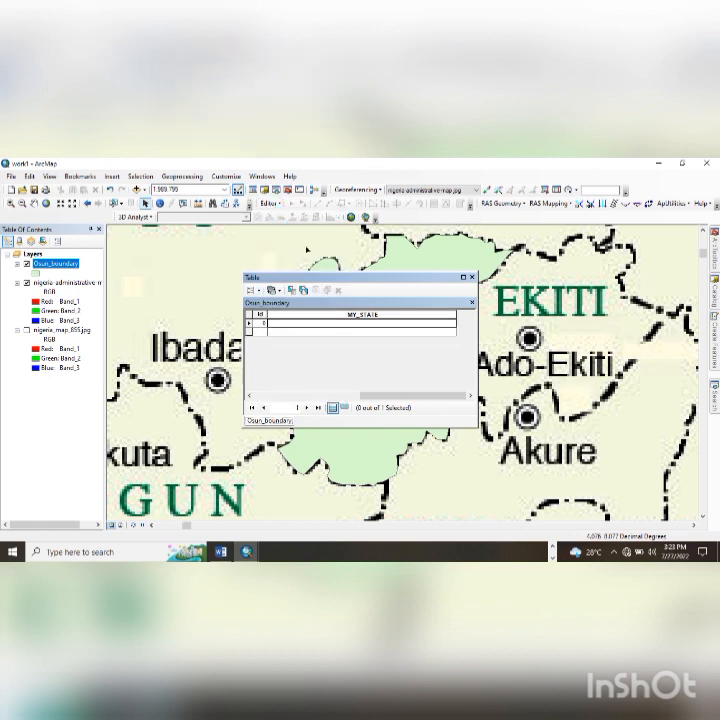
left_click(304, 326)
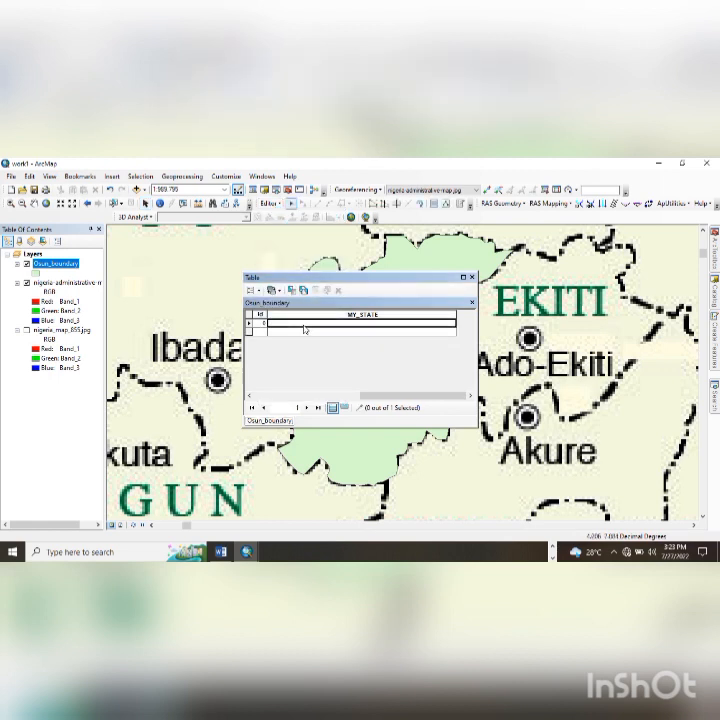
left_click(299, 325)
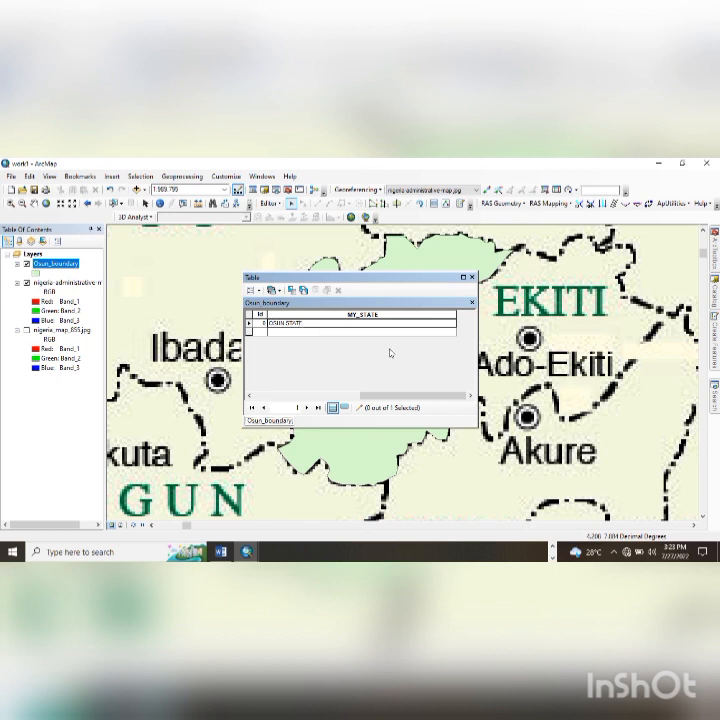
- Save the edits, select the OSUN STATE record, and close the attribute table
left_click(268, 203)
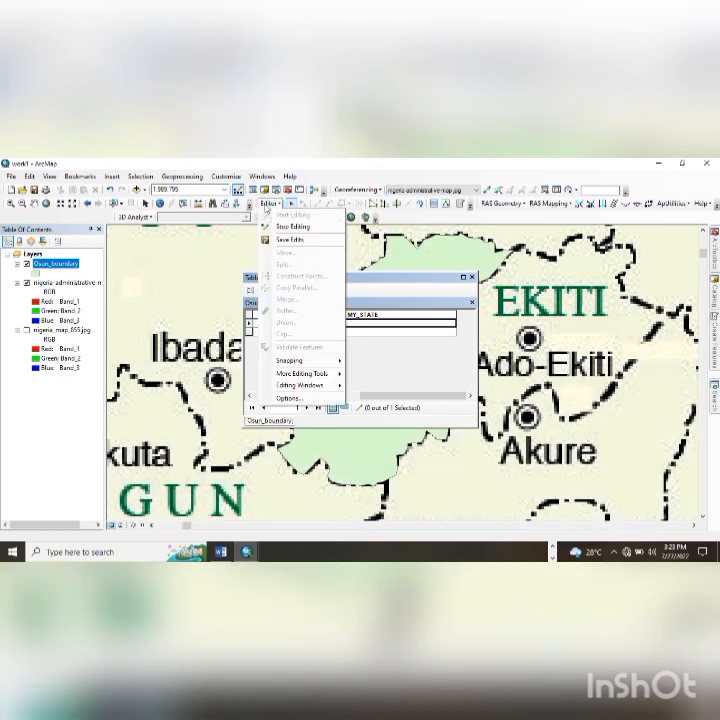
left_click(288, 243)
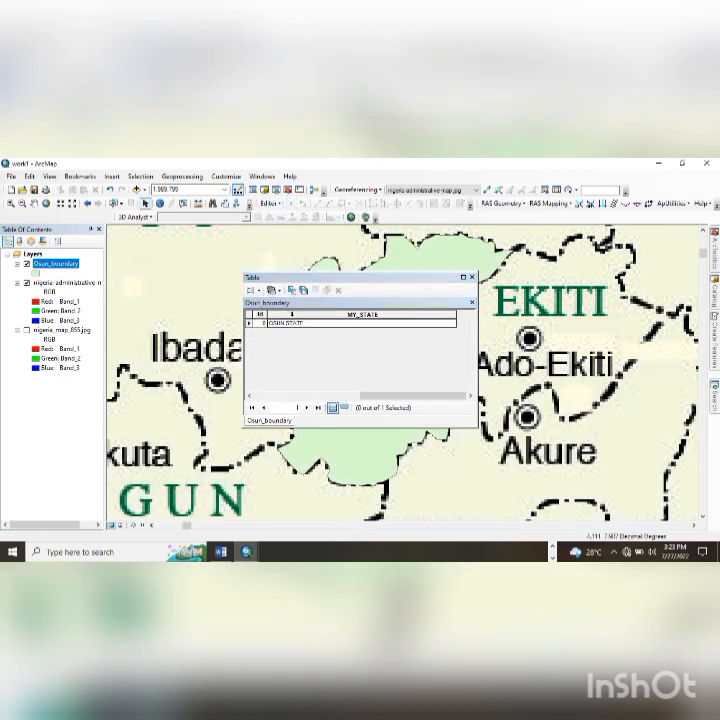
left_click(250, 323)
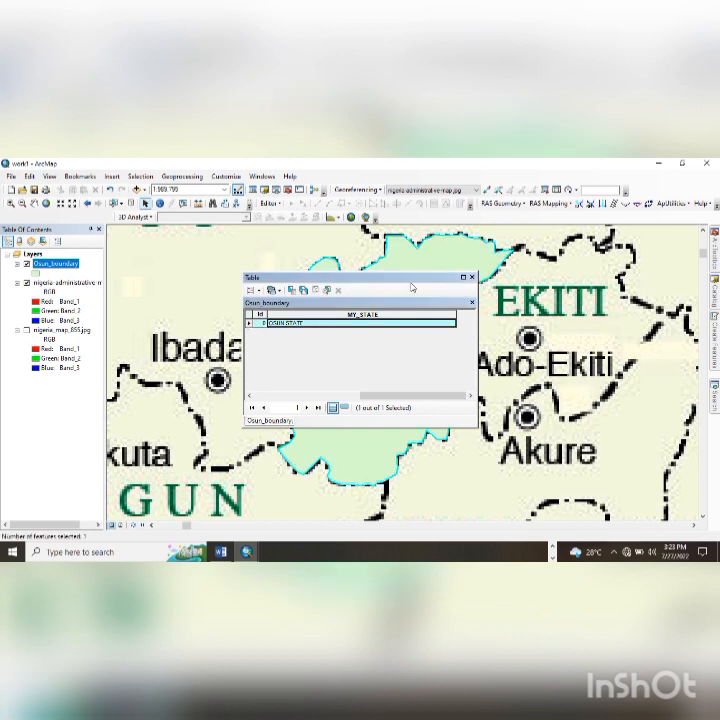
left_click_drag(411, 288, 377, 297)
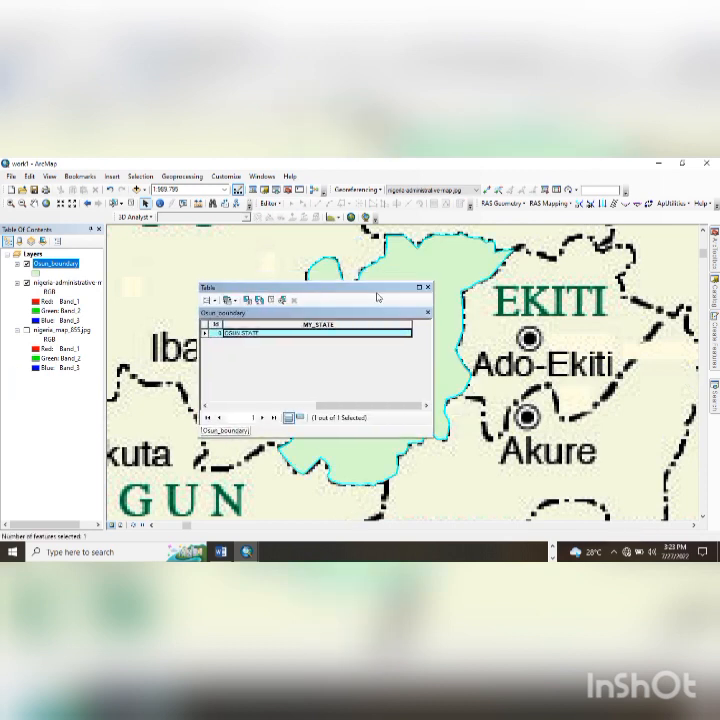
left_click(428, 287)
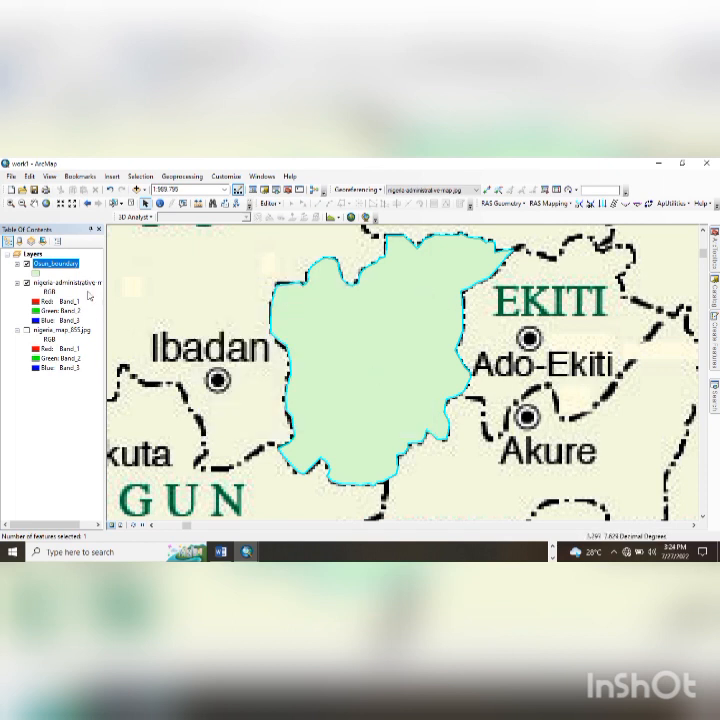
- Turn on labels for the Osun_boundary layer's features
right_click(73, 260)
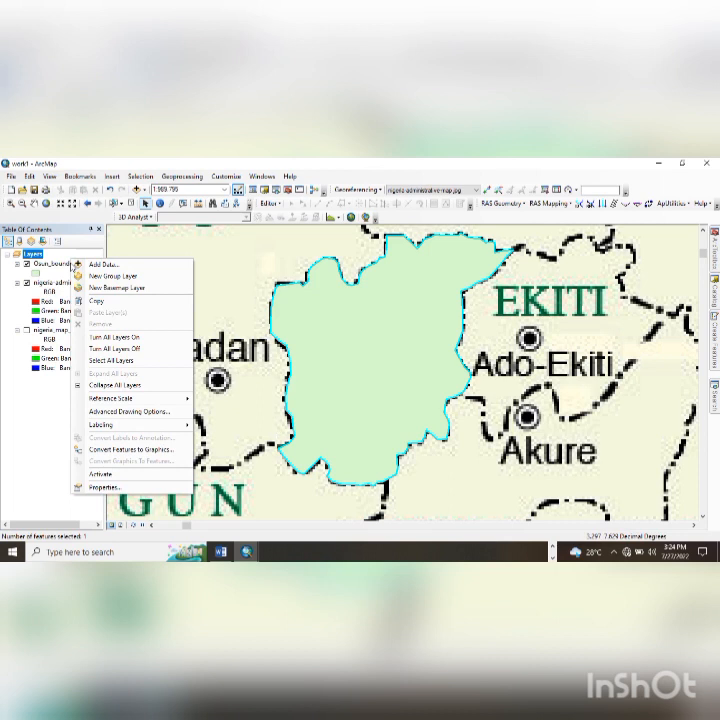
left_click(67, 265)
right_click(68, 266)
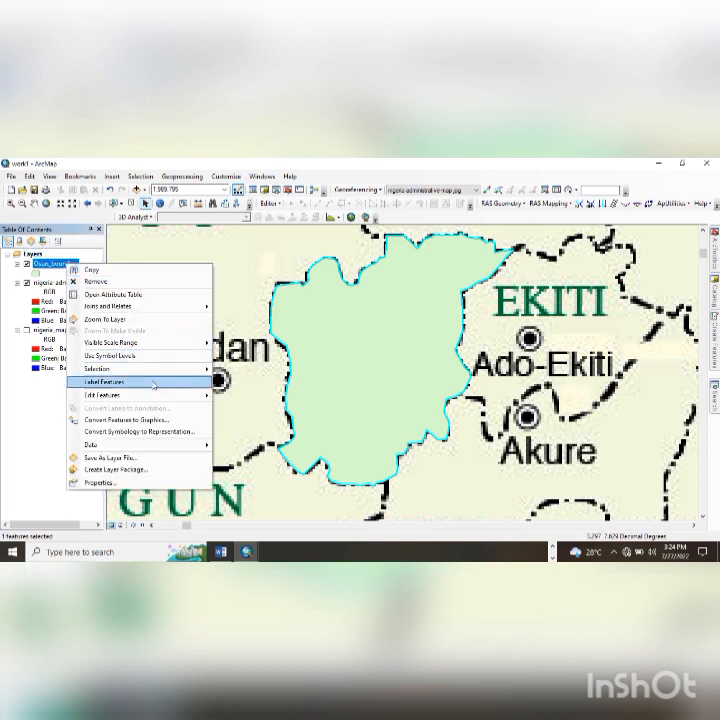
left_click(154, 384)
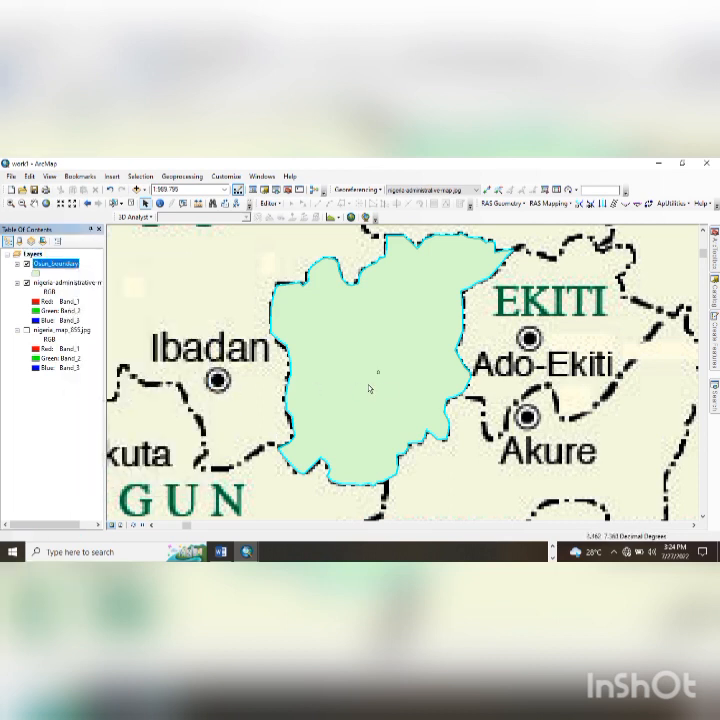
- Check the Osun_boundary attribute table, then open the layer's Properties
right_click(45, 265)
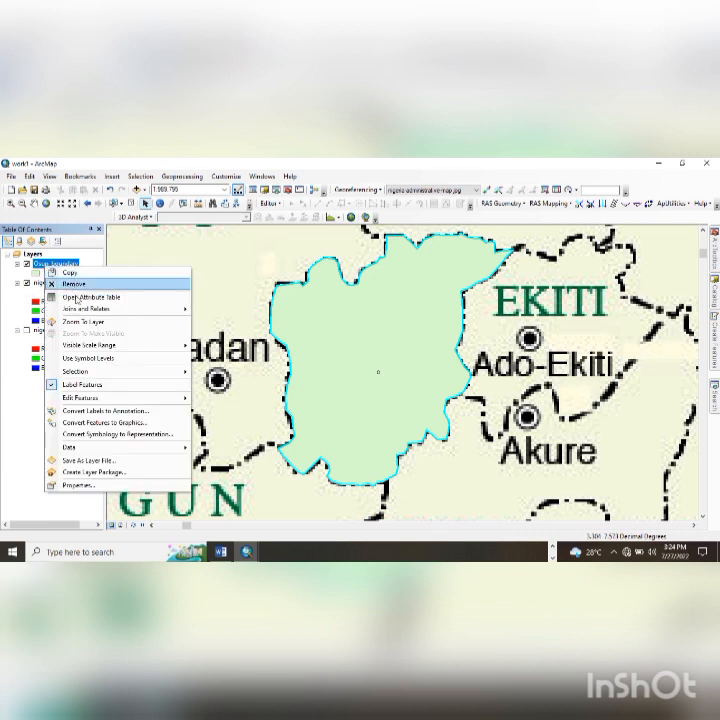
left_click(75, 298)
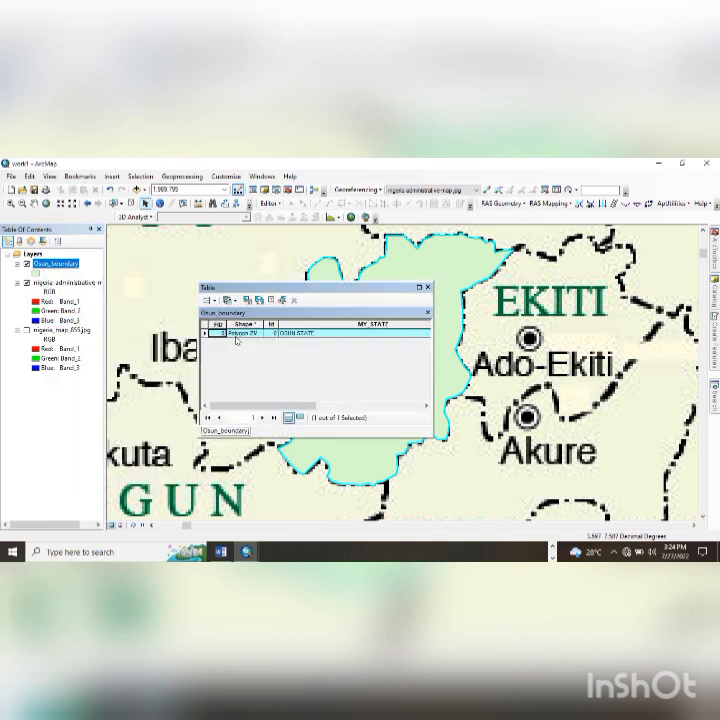
left_click(427, 287)
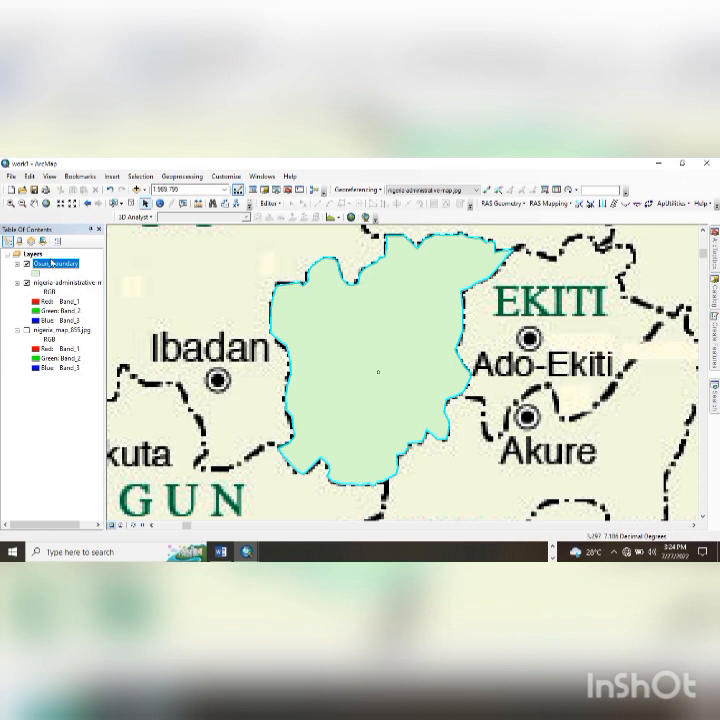
right_click(50, 256)
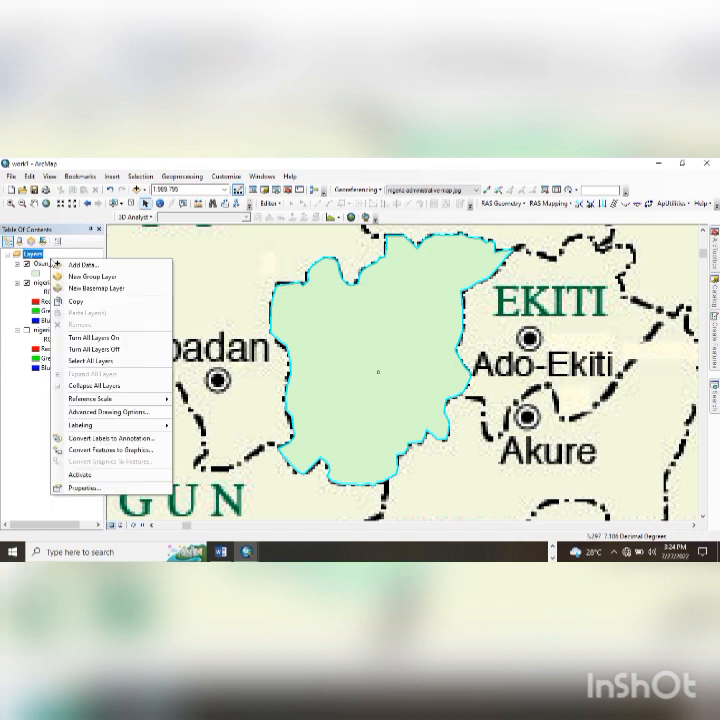
right_click(44, 263)
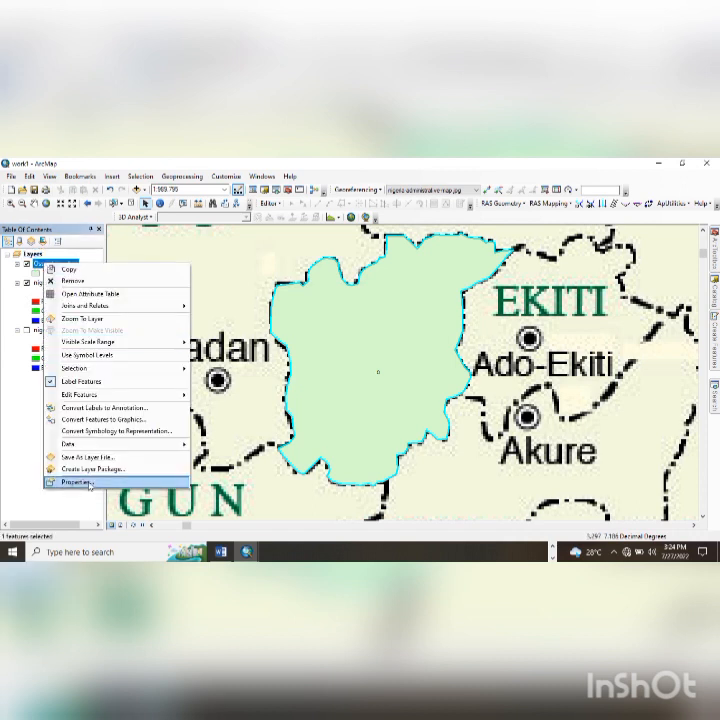
left_click(87, 482)
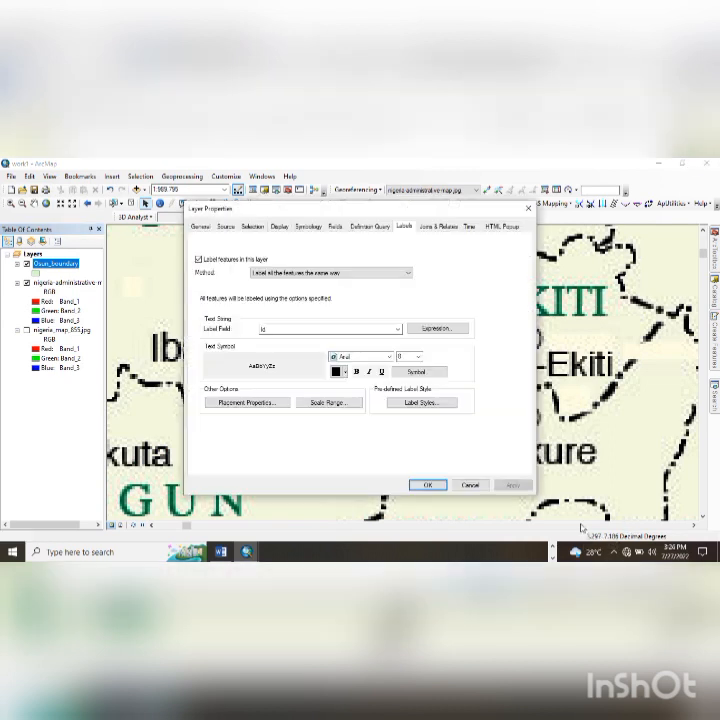
- Label Osun_boundary by the MY_STATE field with Always straight placement
left_click(395, 329)
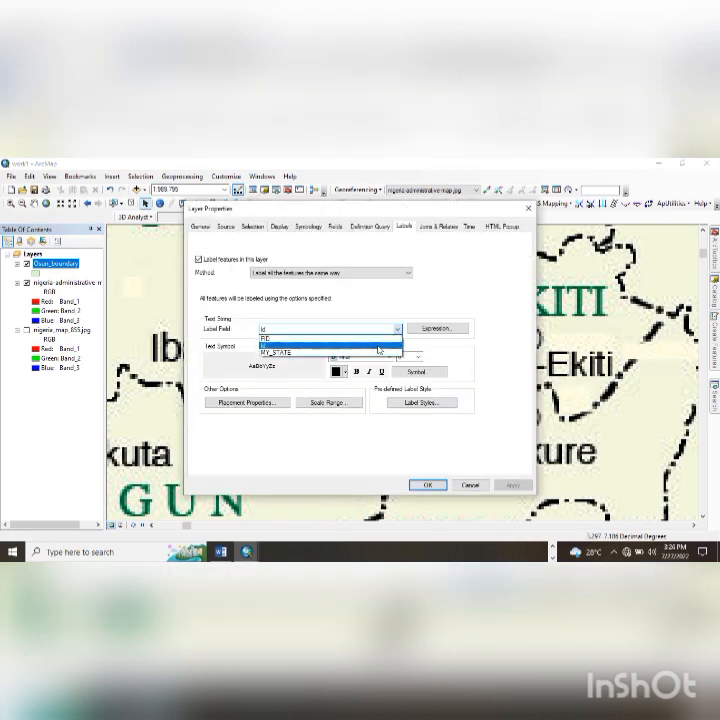
left_click(382, 353)
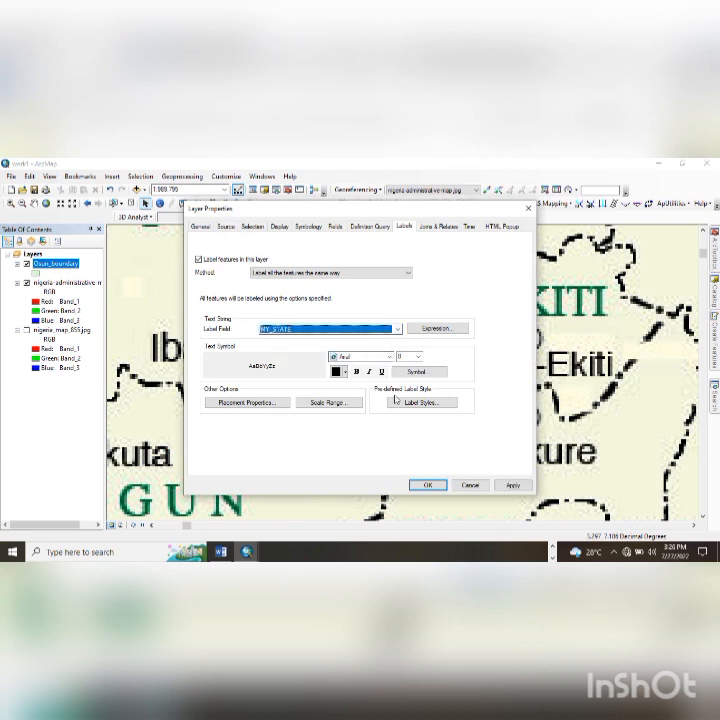
left_click(247, 402)
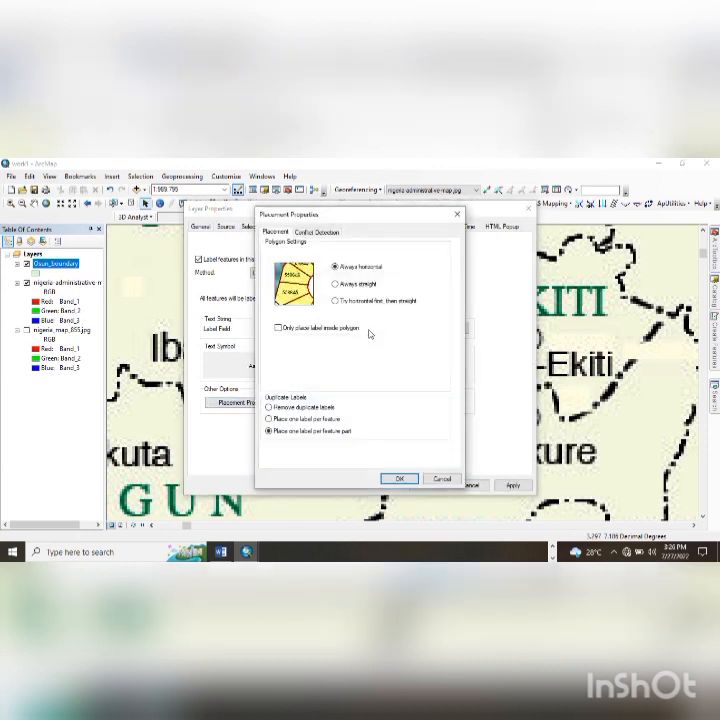
left_click(362, 290)
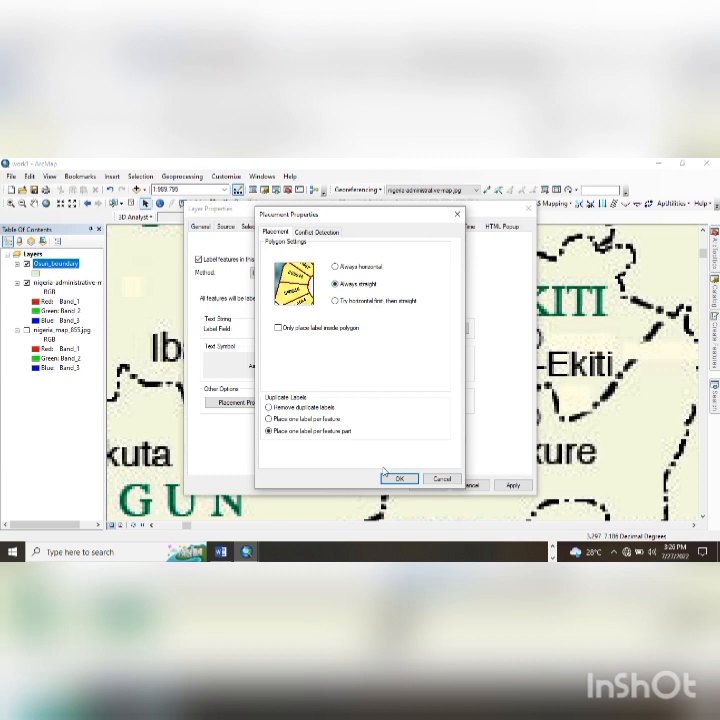
left_click(398, 478)
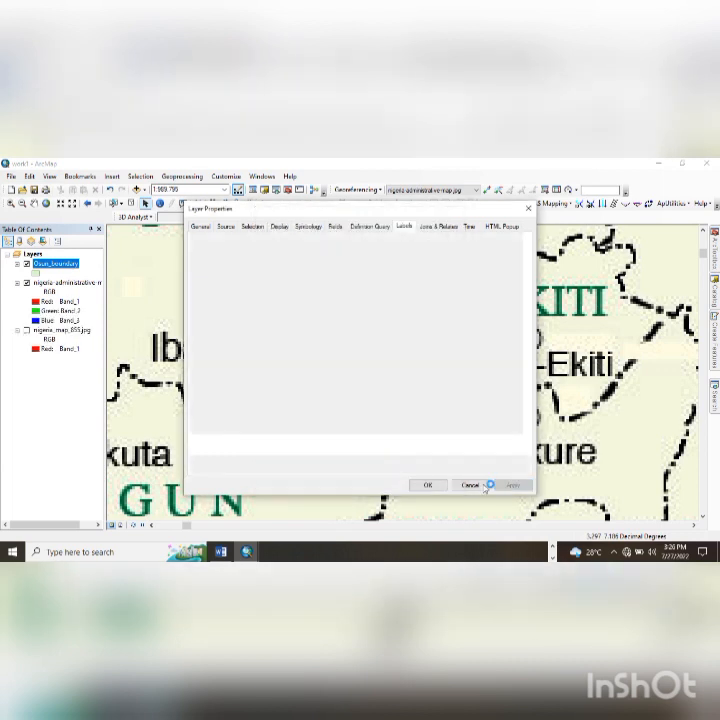
left_click(438, 487)
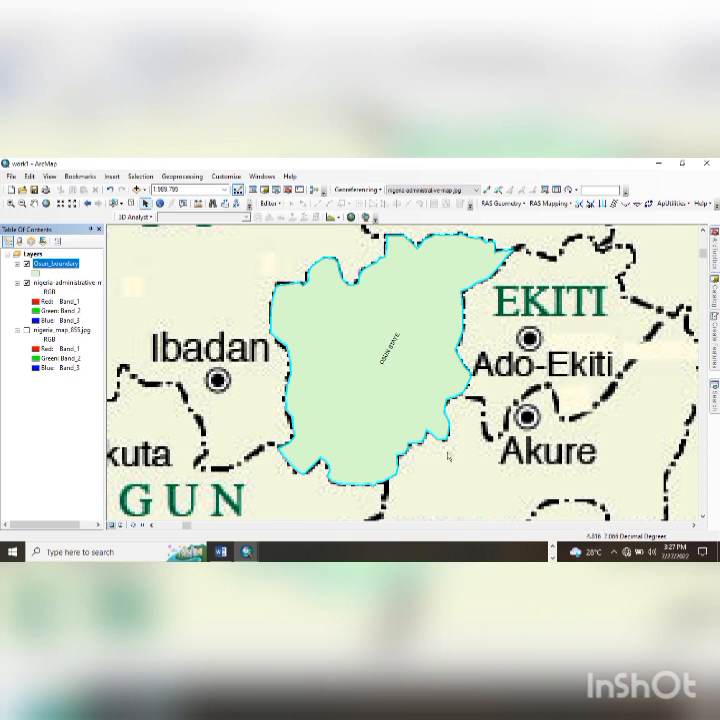
- Zoom to full extent, then zoom in to fit the Nigeria map around the OSUN STATE label
left_click(46, 203)
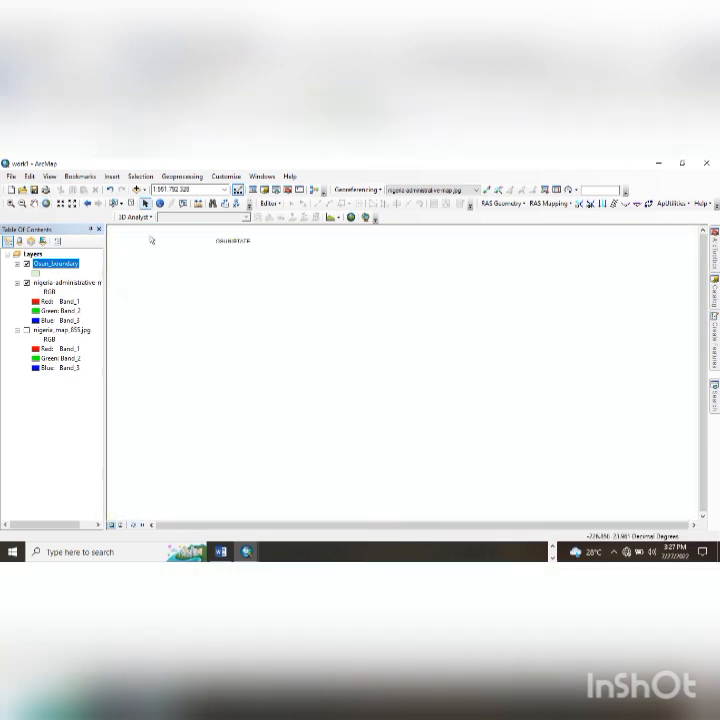
left_click(9, 203)
left_click_drag(222, 236, 252, 253)
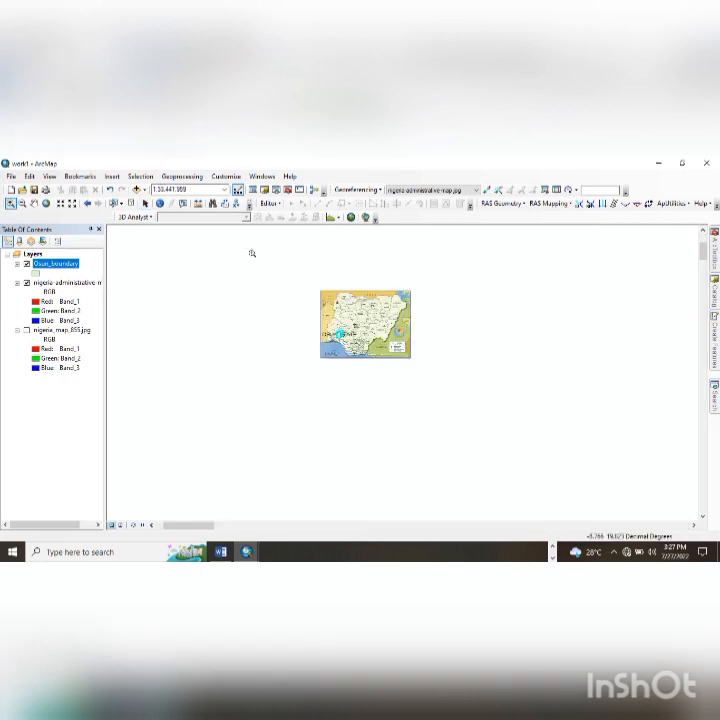
left_click_drag(305, 281, 375, 326)
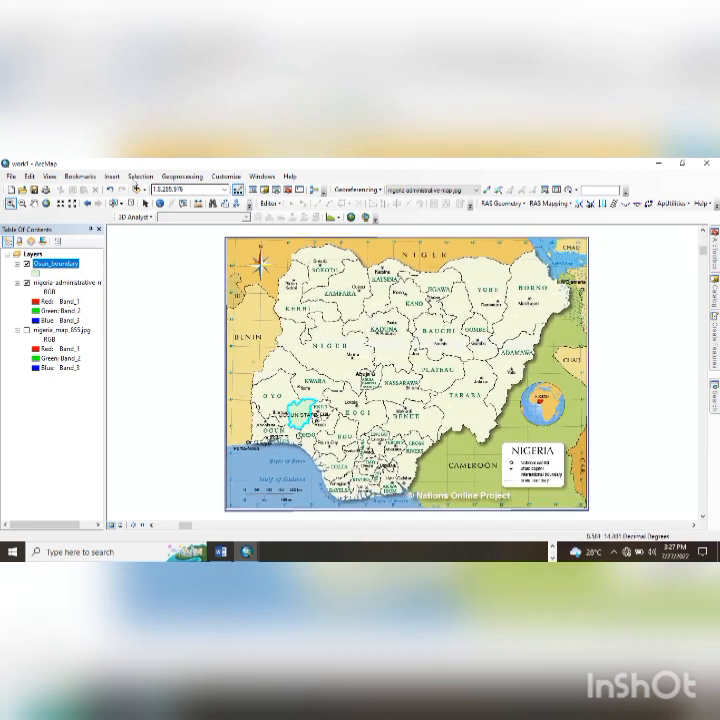
left_click(137, 189)
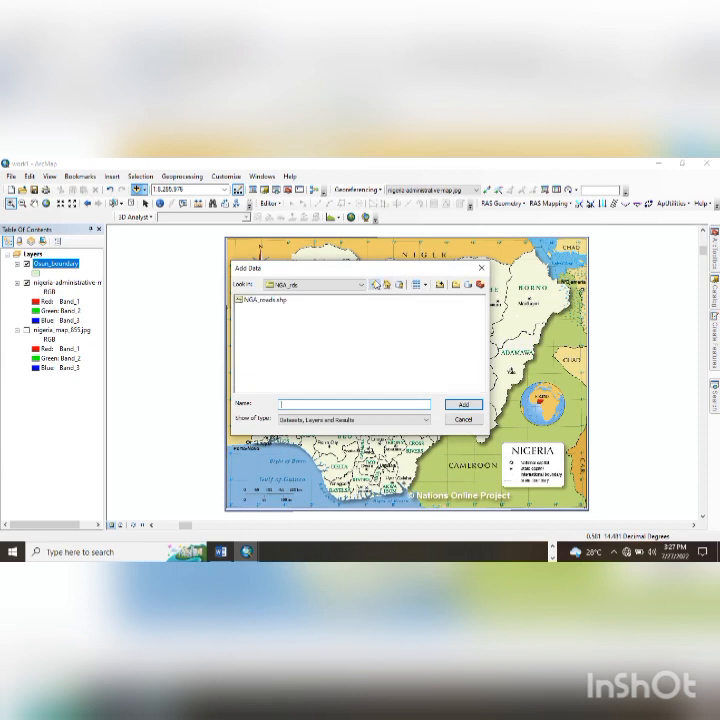
- Add NGA_adm0, NGA_adm1 and NGA_adm2 shapefiles from the TODAY\NGA_adm folder
left_click(375, 285)
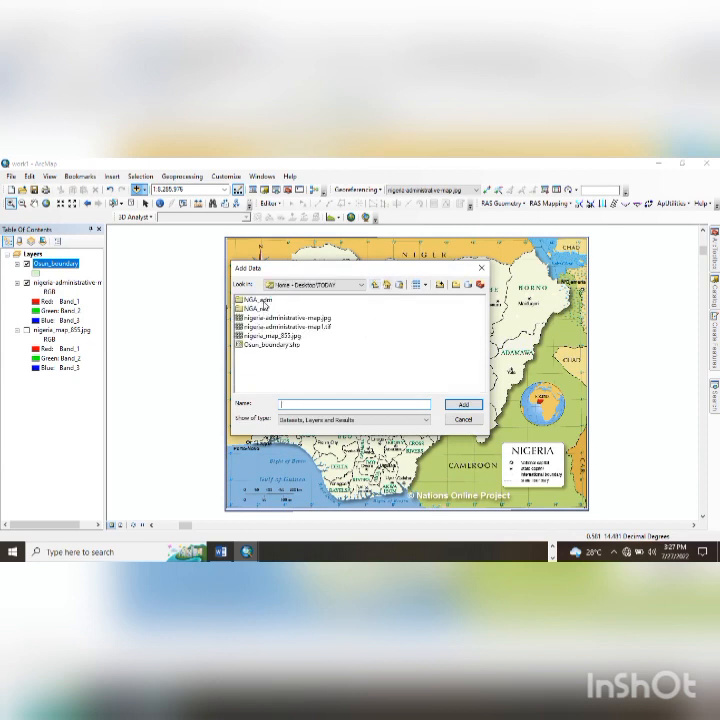
double_click(256, 299)
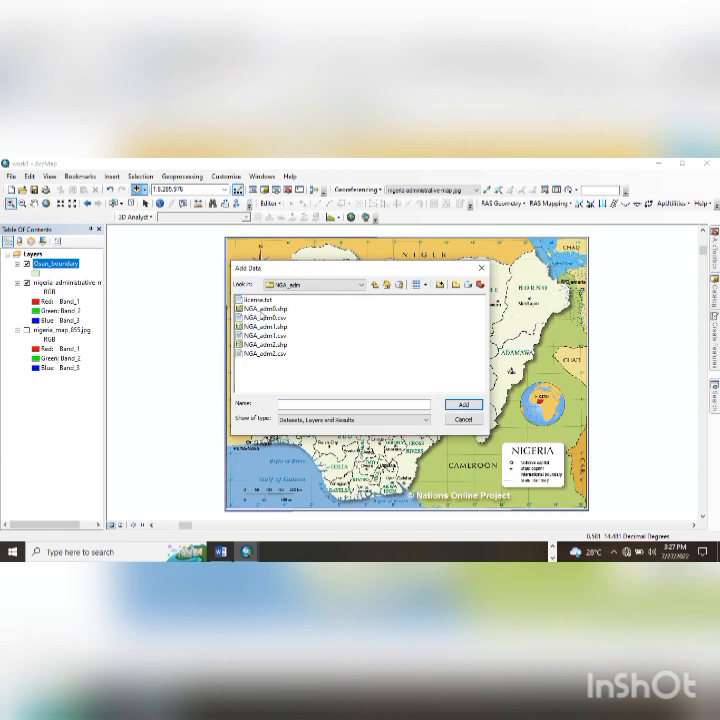
left_click(262, 309)
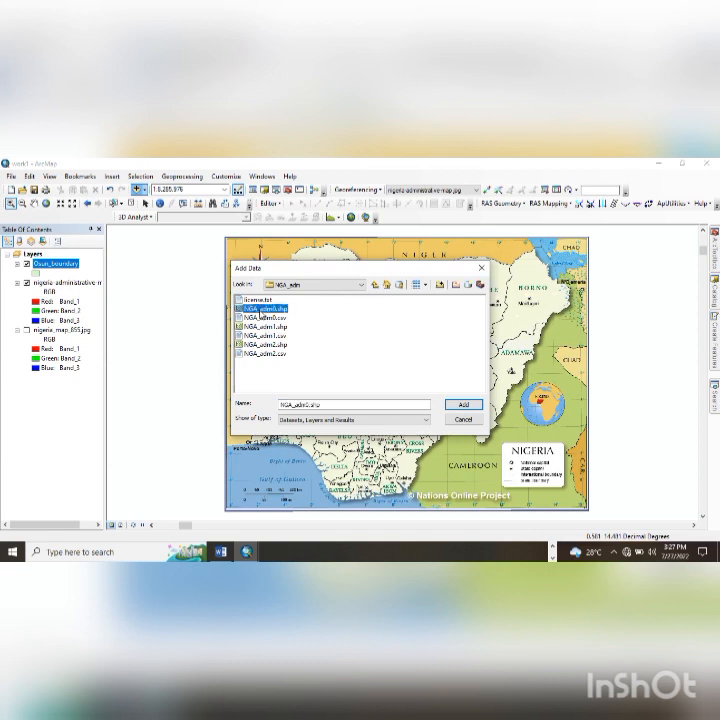
left_click(265, 326, "ctrl")
left_click(265, 344, "ctrl")
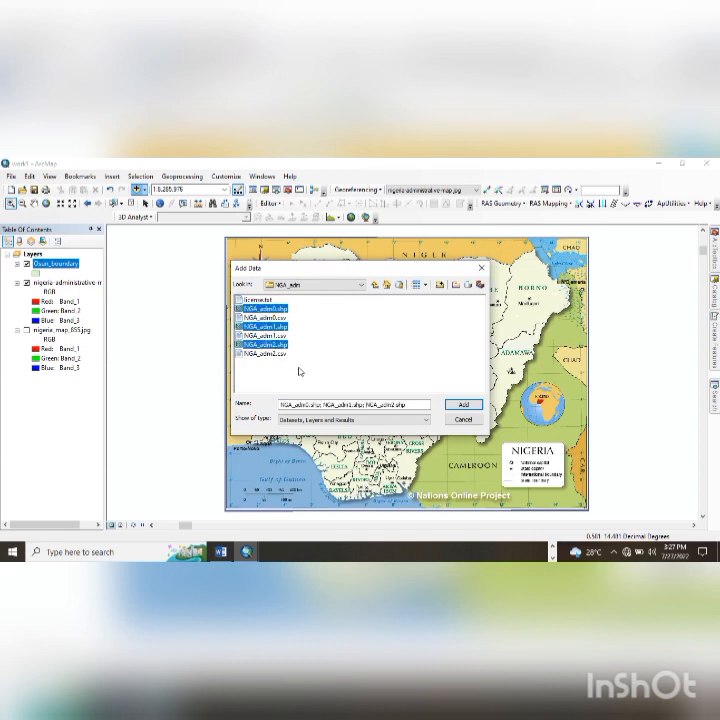
left_click(456, 405)
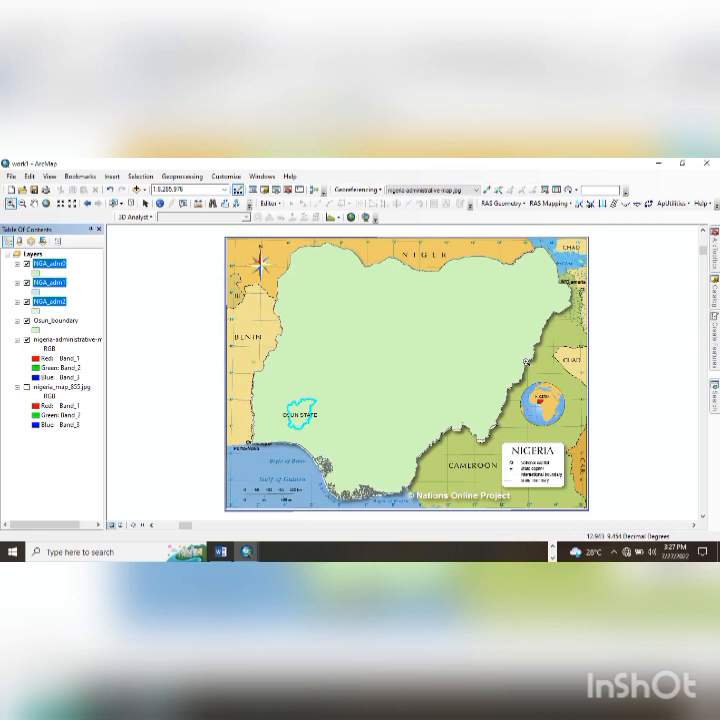
- Turn on the NGA_adm0 layer and zoom the map closely around Osun State
left_click(483, 441)
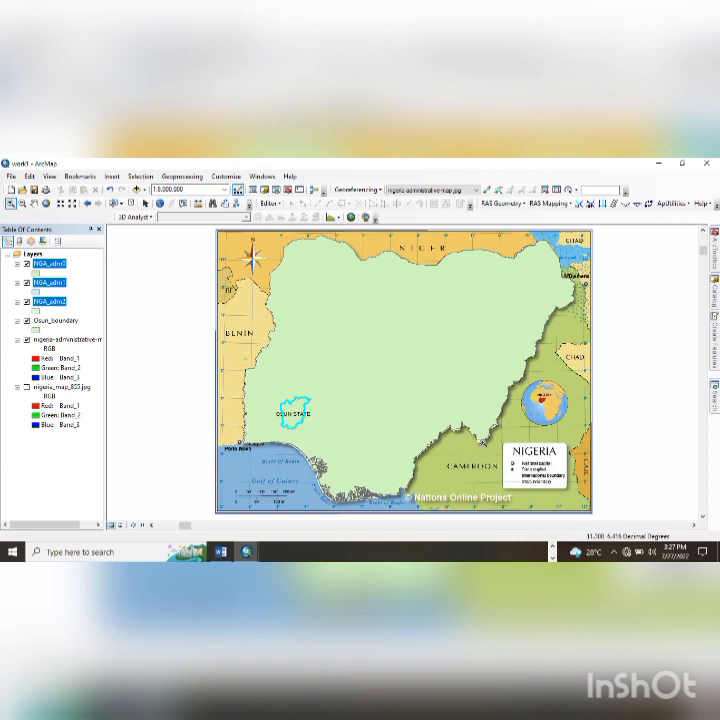
left_click(425, 400)
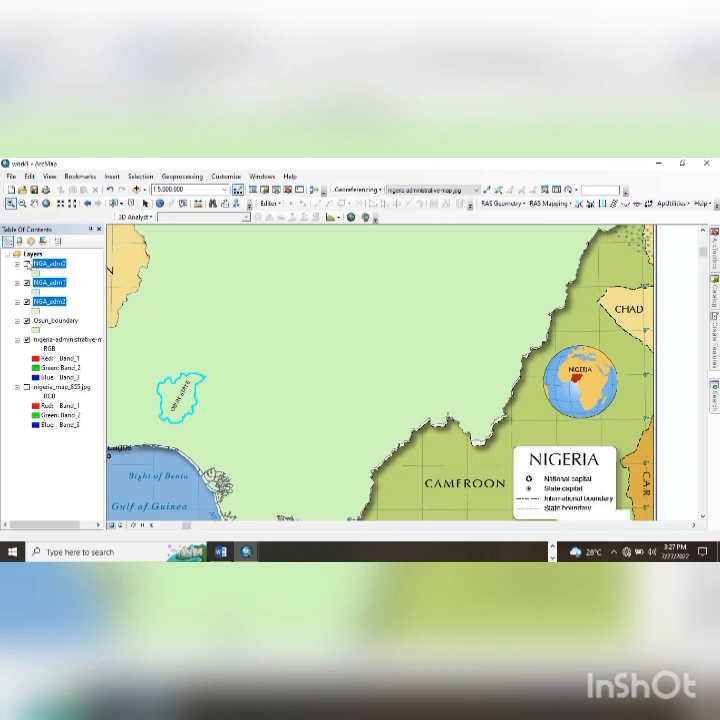
left_click(27, 264)
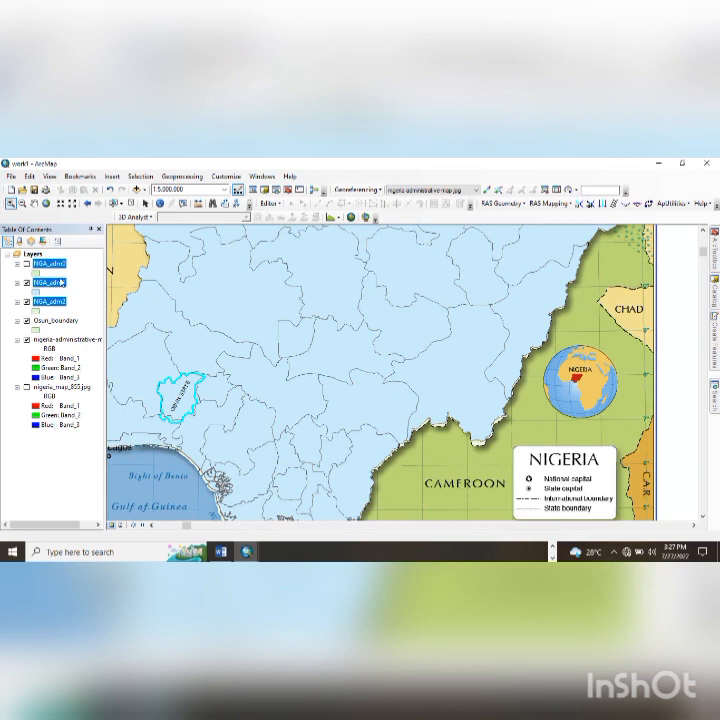
scroll(188, 396, "up", 1)
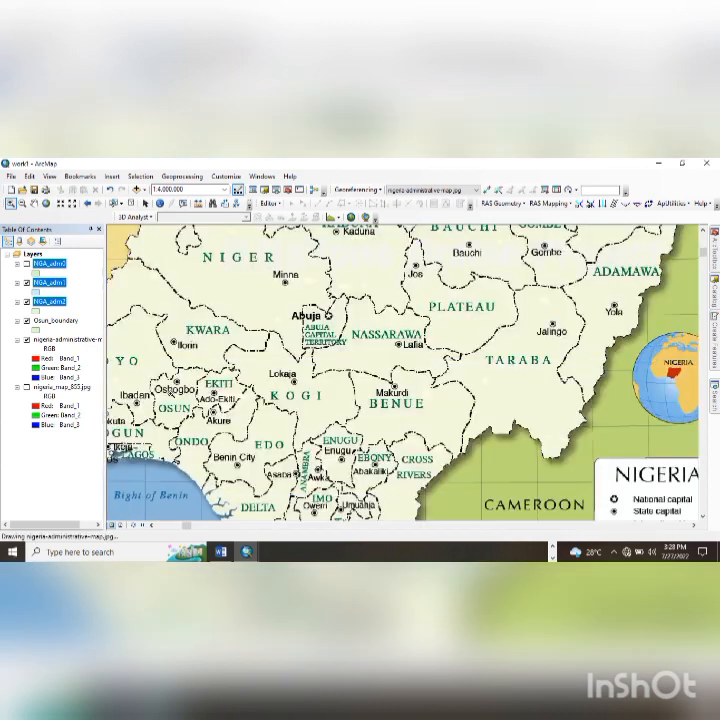
left_click_drag(136, 355, 207, 435)
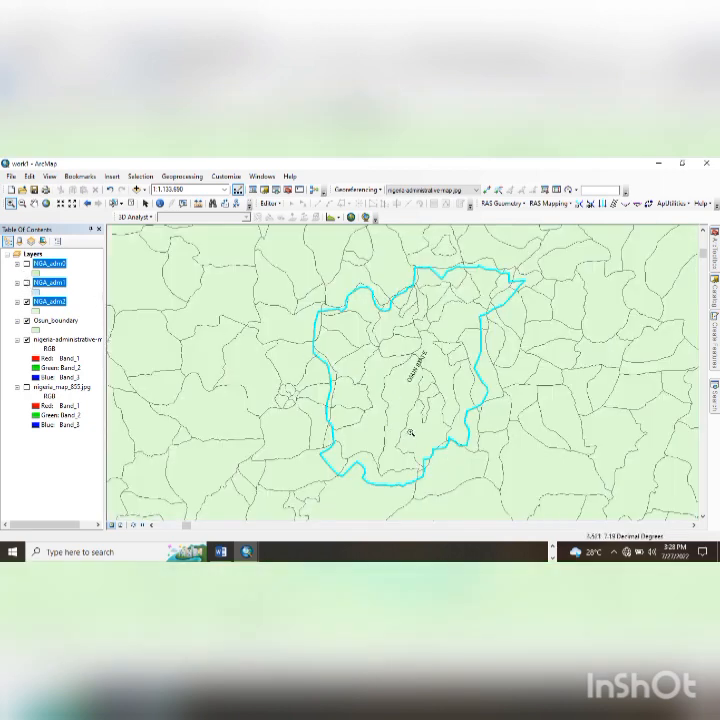
right_click(47, 306)
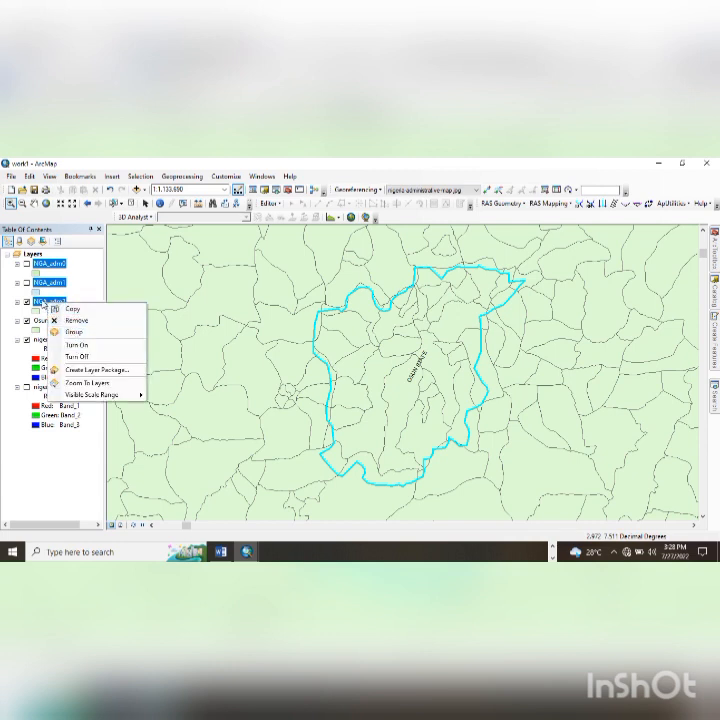
- Show name labels on the NGA_adm2 layer's features, keeping its layer name
left_click(43, 303)
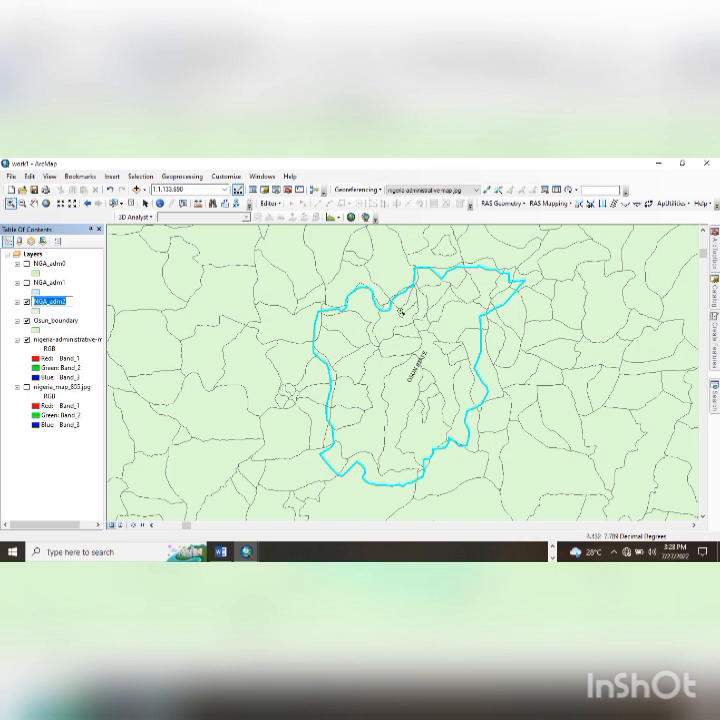
key("Return")
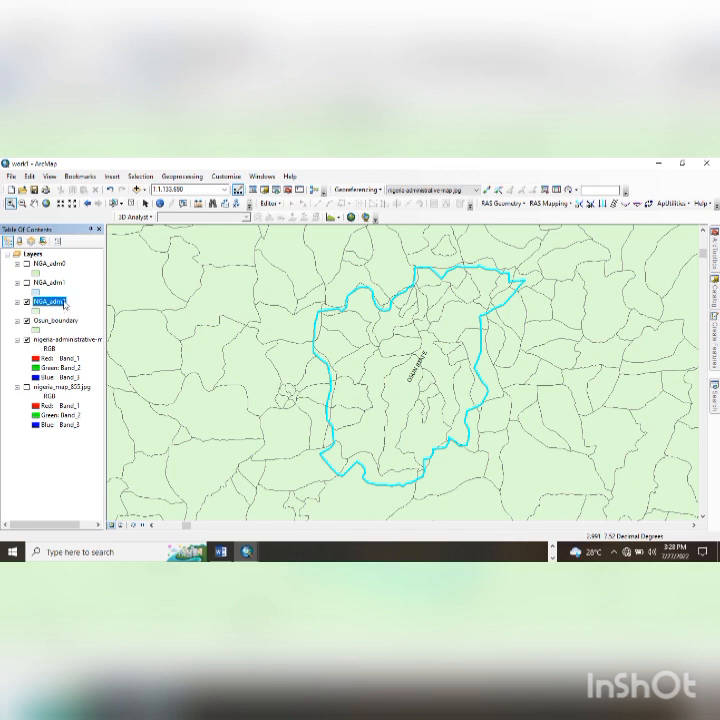
right_click(64, 306)
left_click(97, 374)
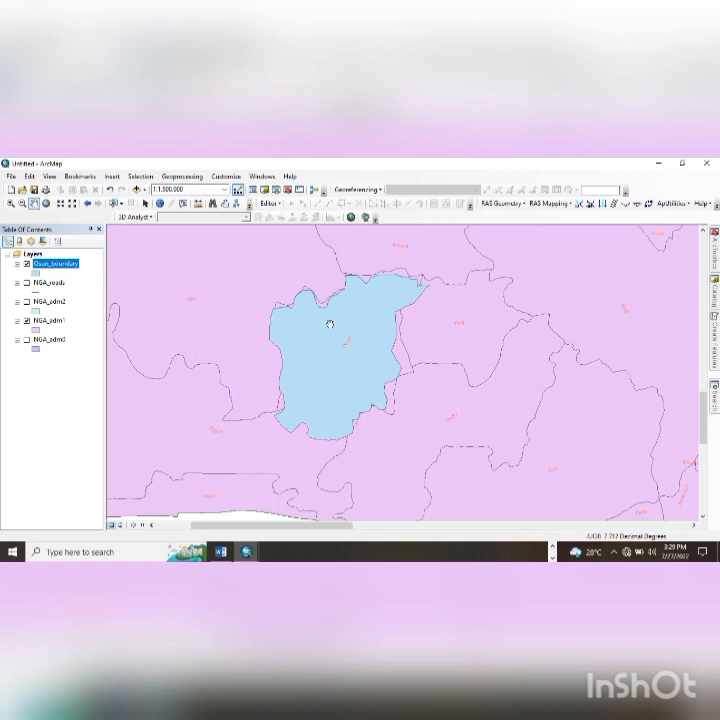
- Symbolise Osun_boundary with no fill colour and a red outline
left_click(36, 273)
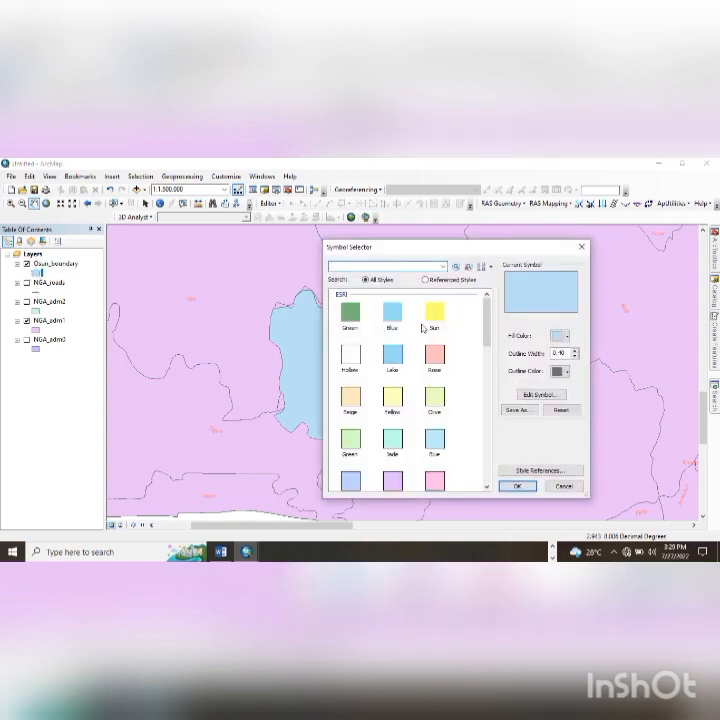
left_click(557, 338)
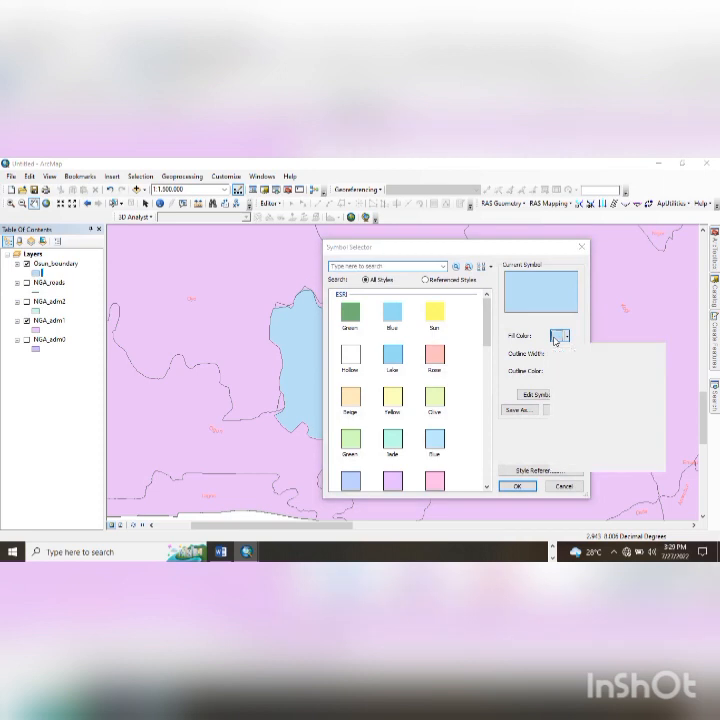
left_click(576, 351)
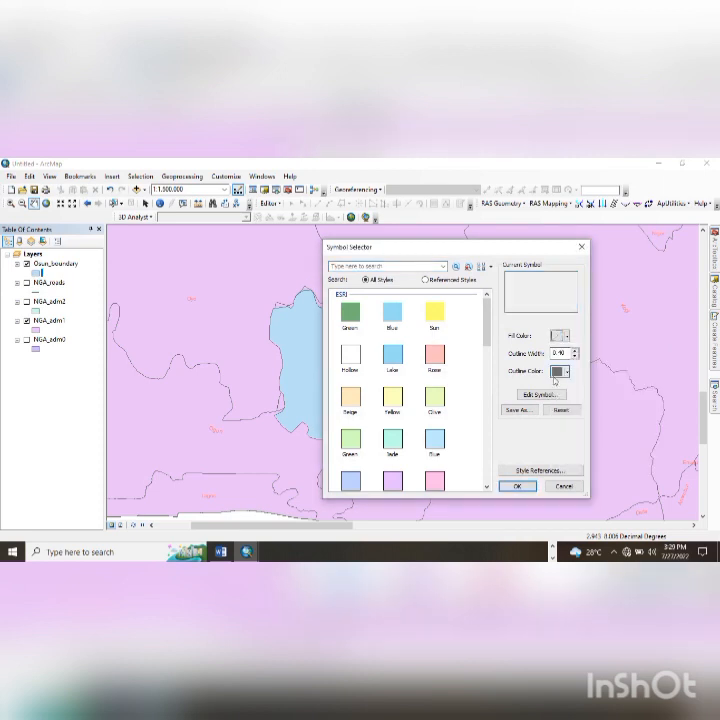
left_click(435, 357)
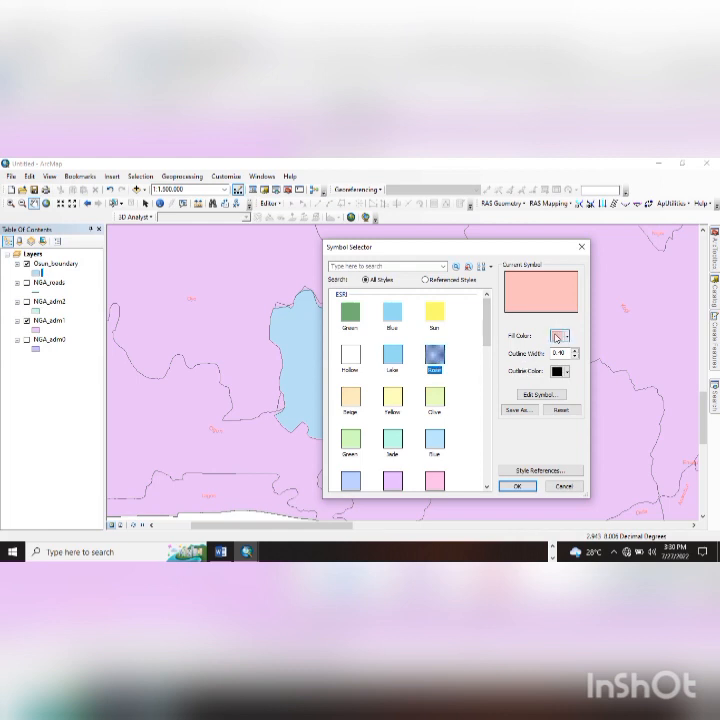
left_click(564, 340)
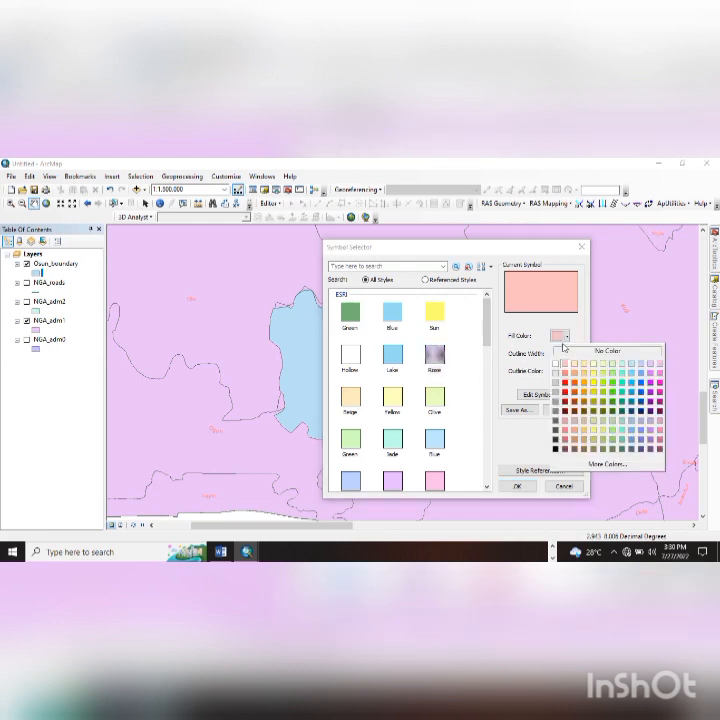
left_click(603, 347)
left_click(565, 372)
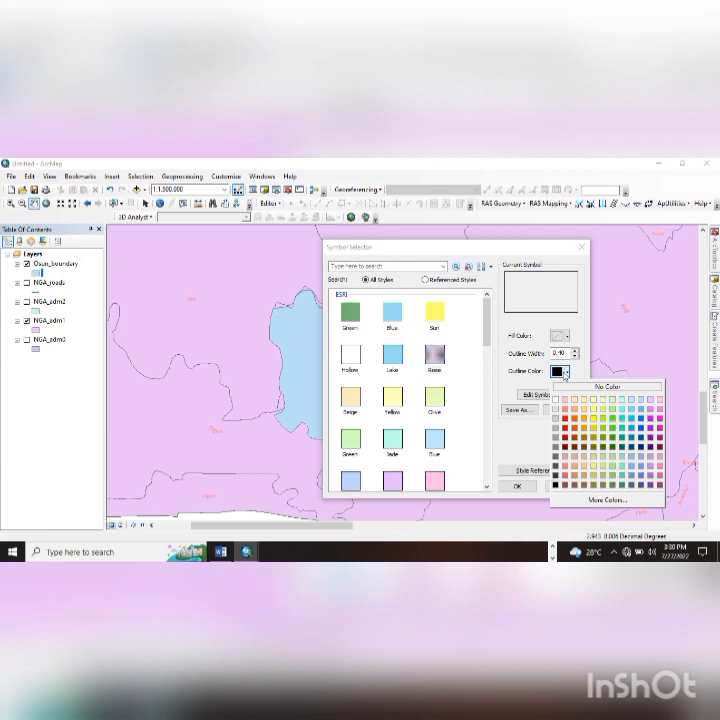
left_click(565, 425)
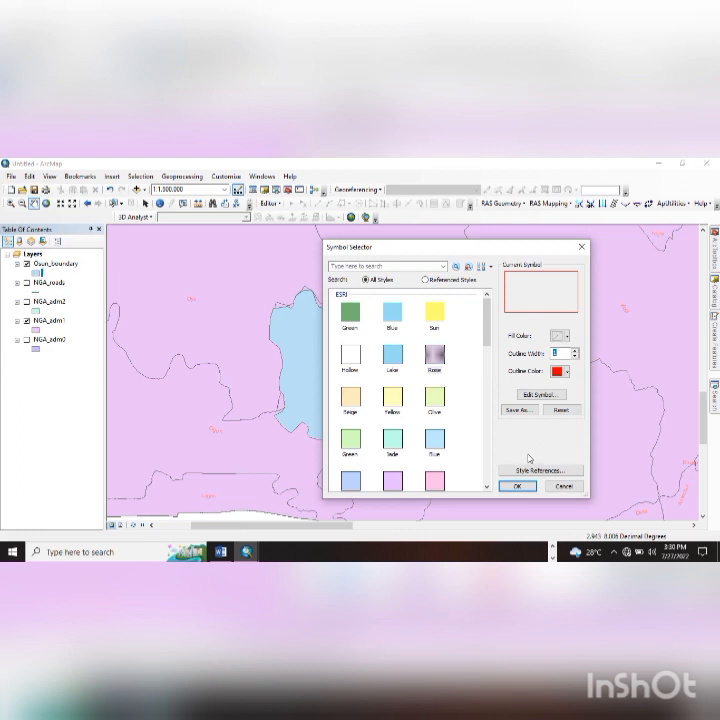
left_click(517, 486)
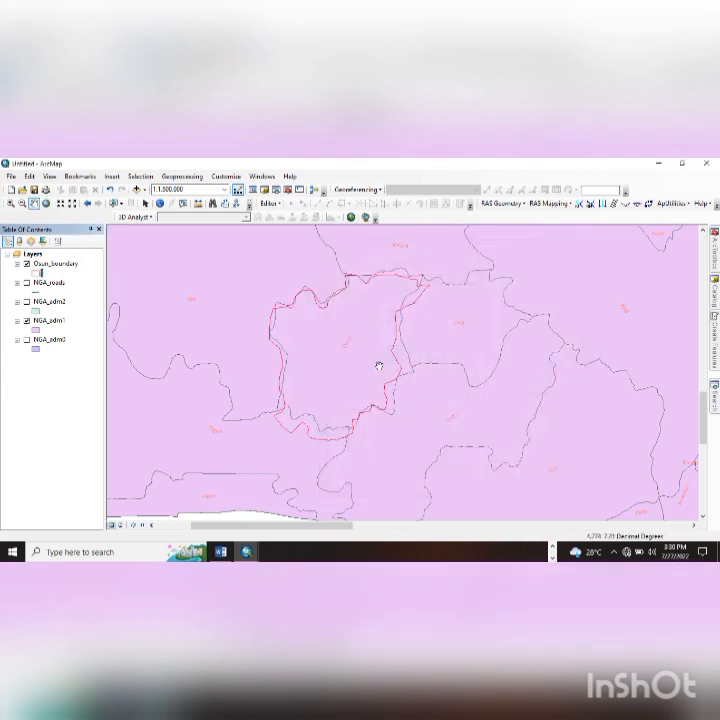
left_click_drag(377, 364, 378, 384)
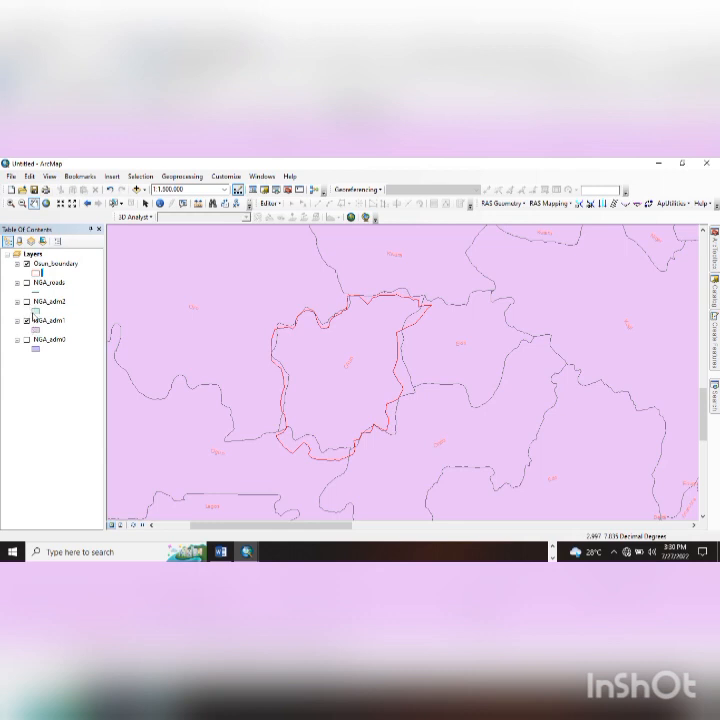
- Show the NGA_adm2 districts instead of the NGA_adm1 states and zoom in on Osun
left_click(27, 301)
left_click(27, 320)
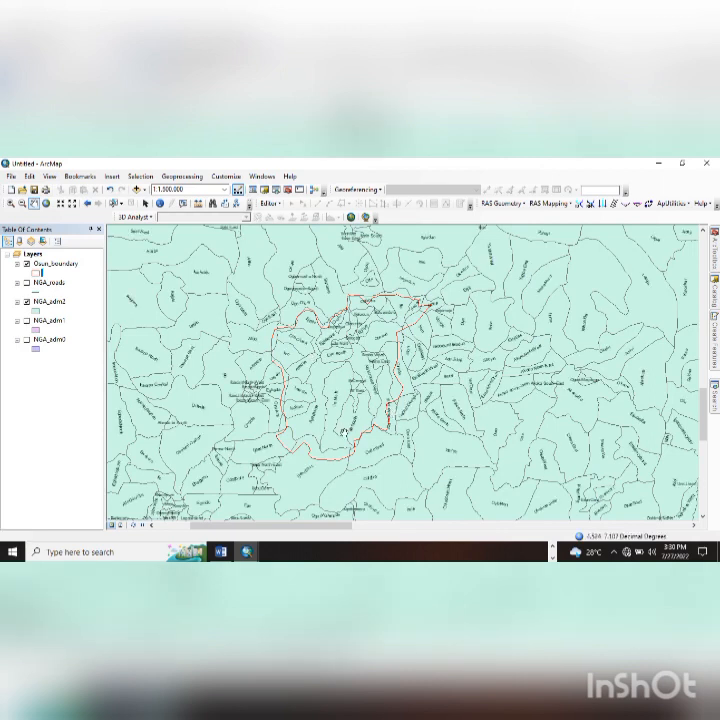
scroll(329, 452, "up", 1)
scroll(329, 452, "up", 2)
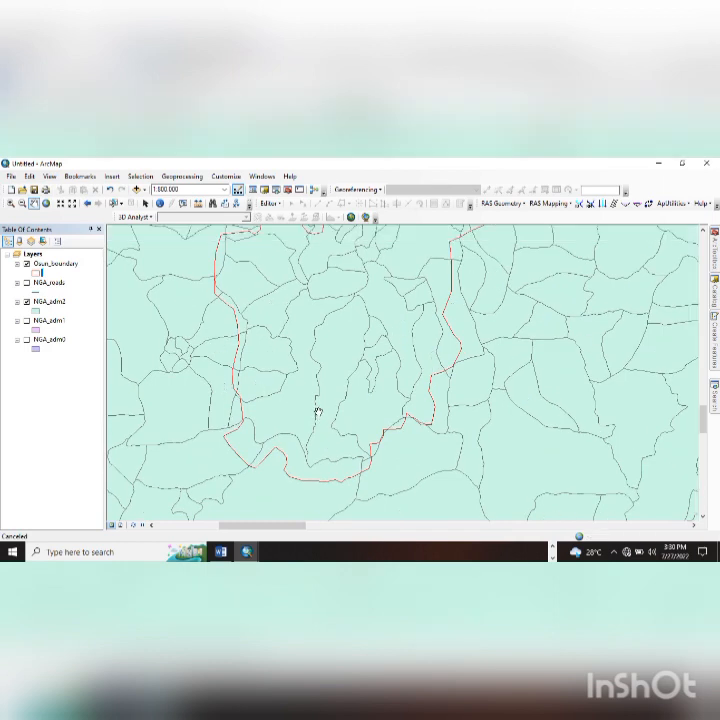
scroll(290, 391, "up", 2)
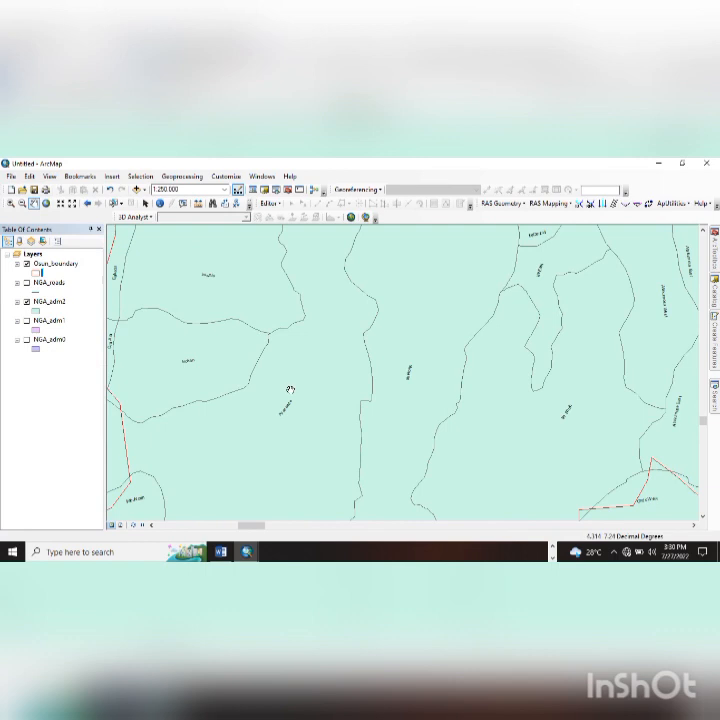
left_click_drag(429, 415, 427, 361)
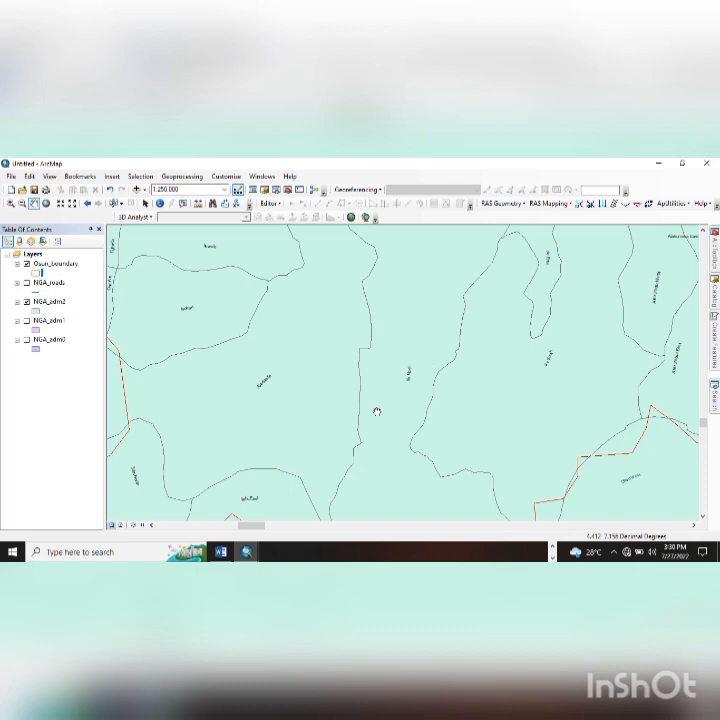
left_click_drag(377, 411, 379, 389)
- Start an editing session from Osun_boundary, close it without editing, and bring up the Catalog
left_click(50, 264)
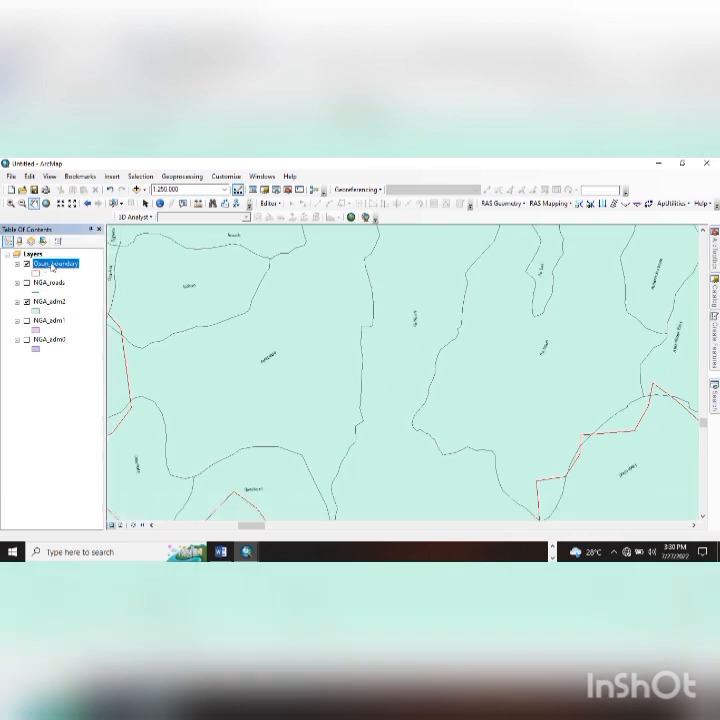
left_click(272, 204)
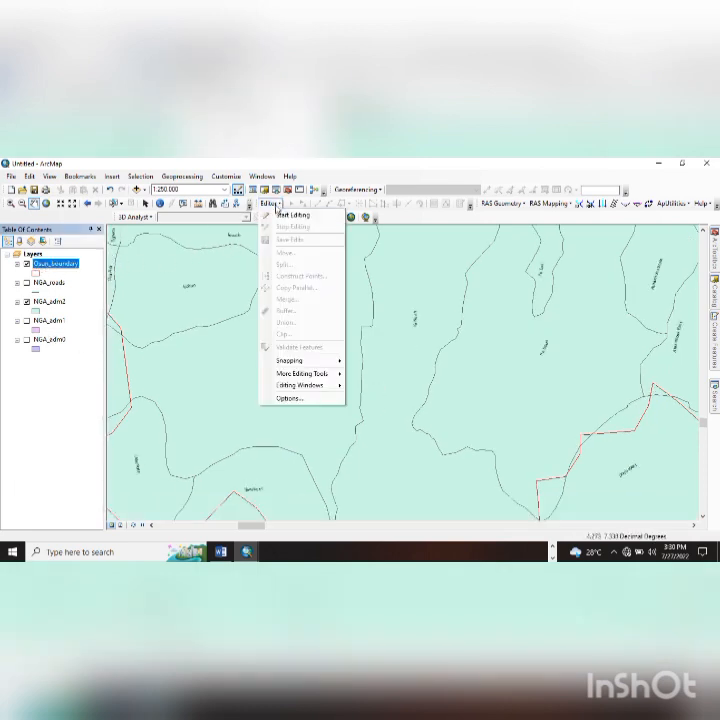
left_click(291, 215)
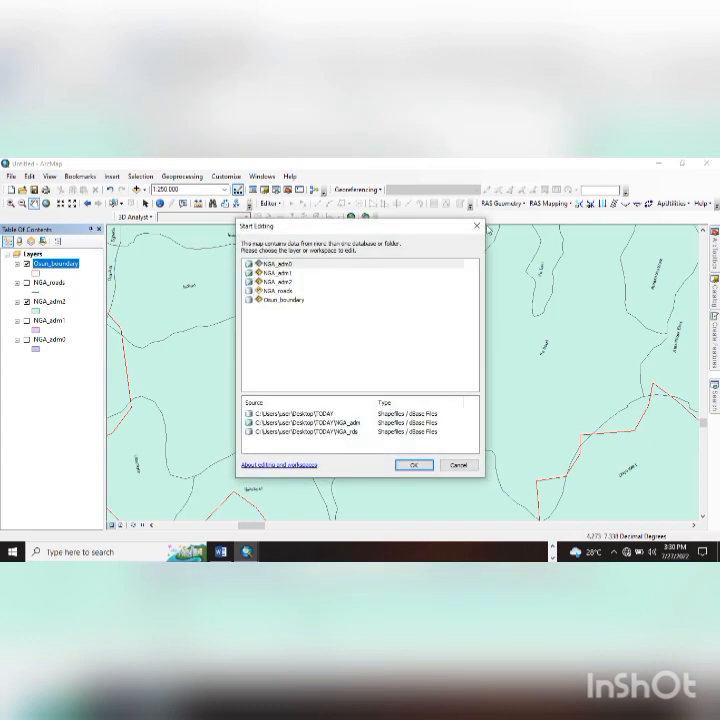
left_click(478, 227)
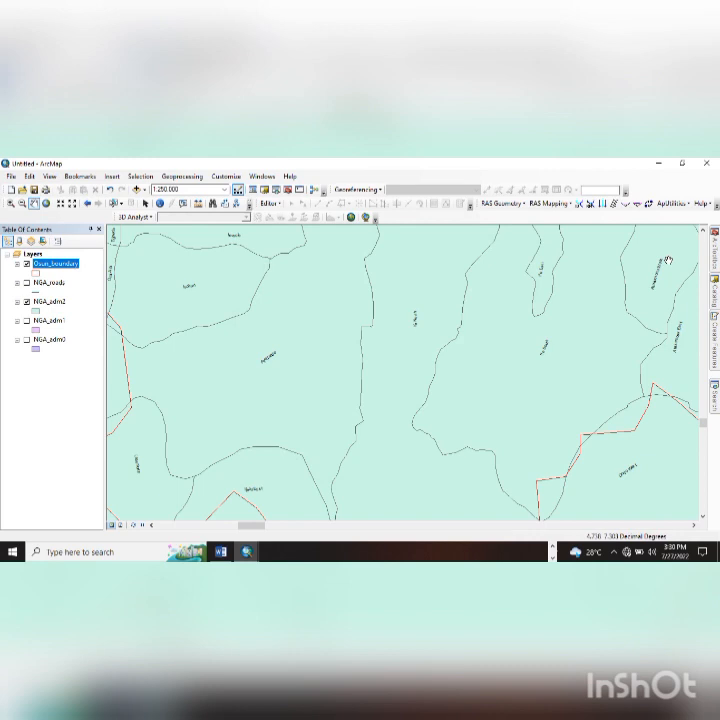
mouse_move(714, 295)
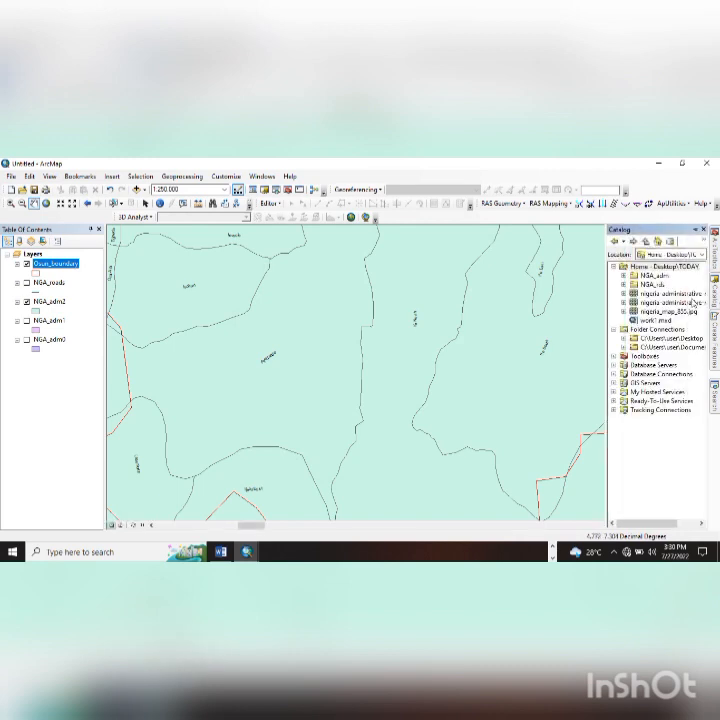
- Start a new shapefile named Local_Govt in the TODAY folder
left_click(656, 267)
right_click(656, 268)
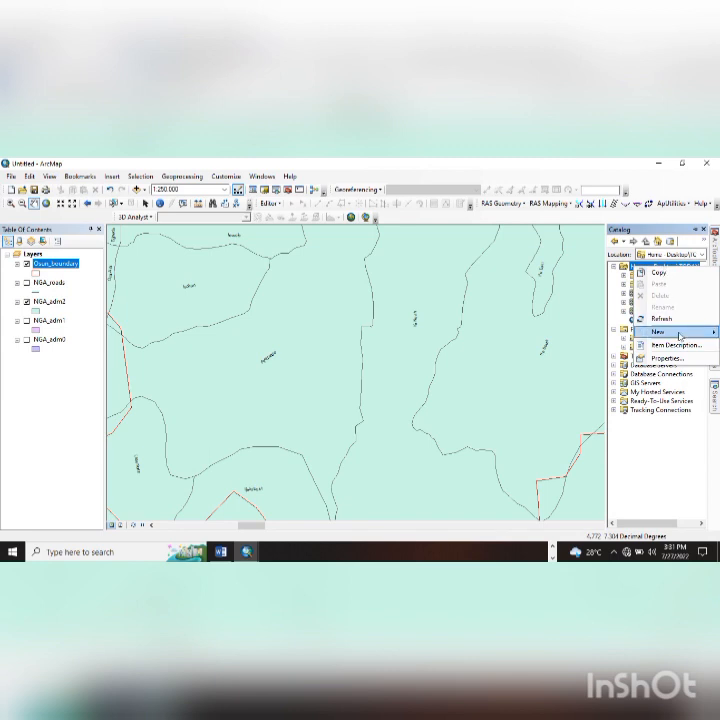
mouse_move(675, 331)
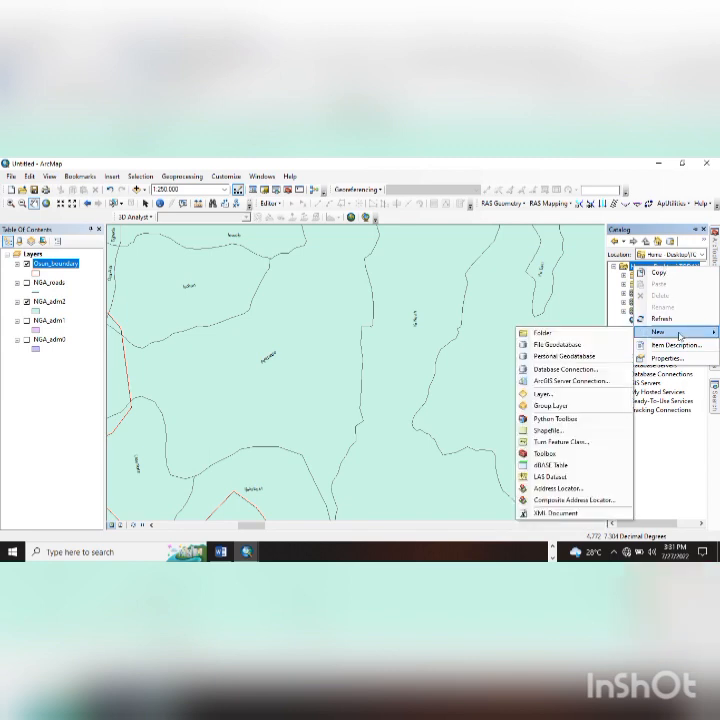
left_click(546, 430)
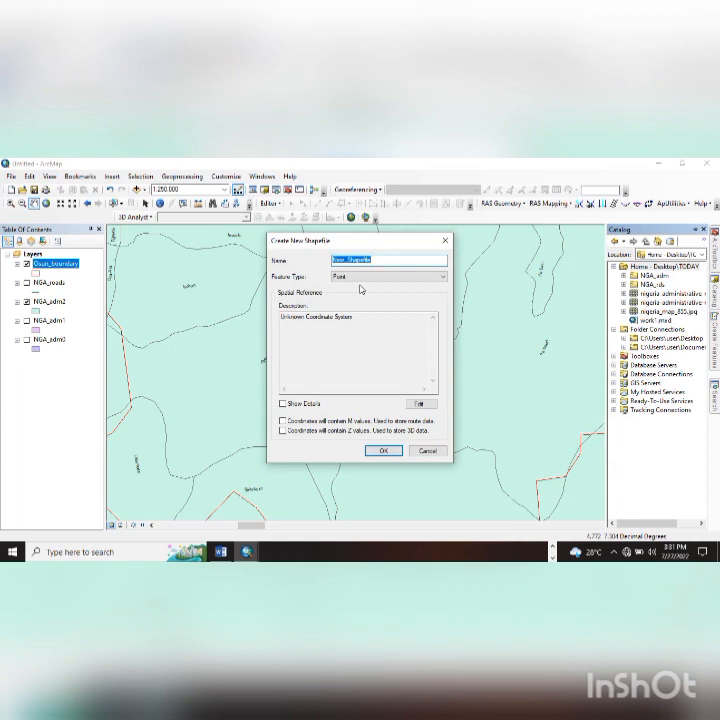
type("Local_Govt")
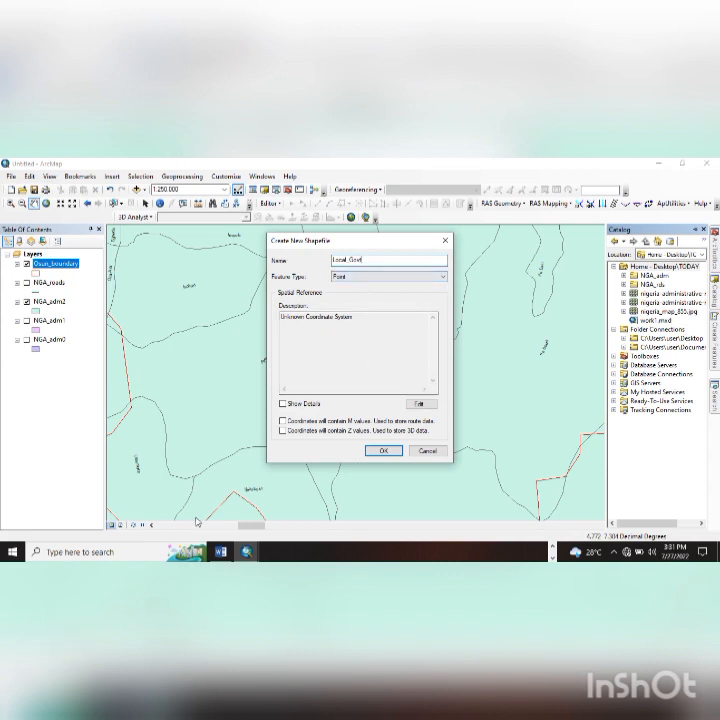
left_click(218, 548)
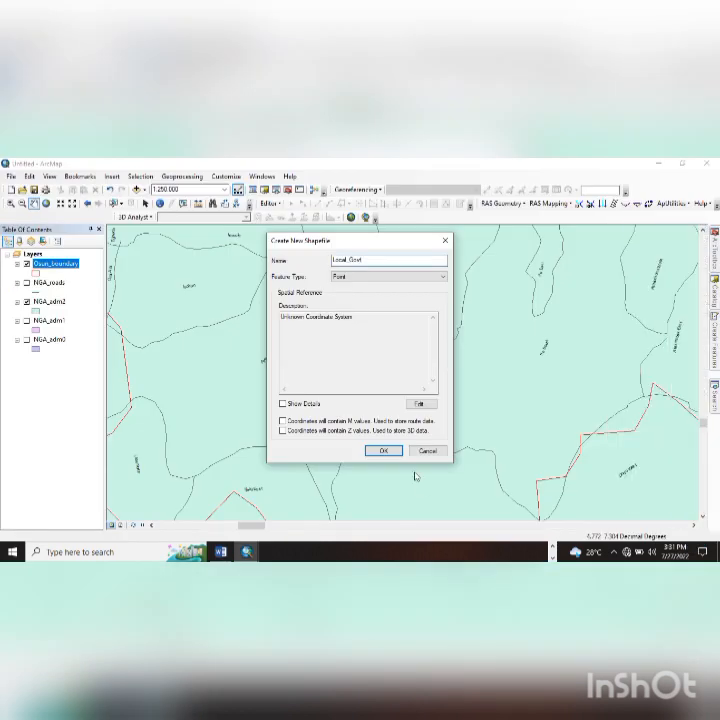
- Make Local_Govt a polygon shapefile in the WGS 1984 coordinate system and create it
left_click(385, 278)
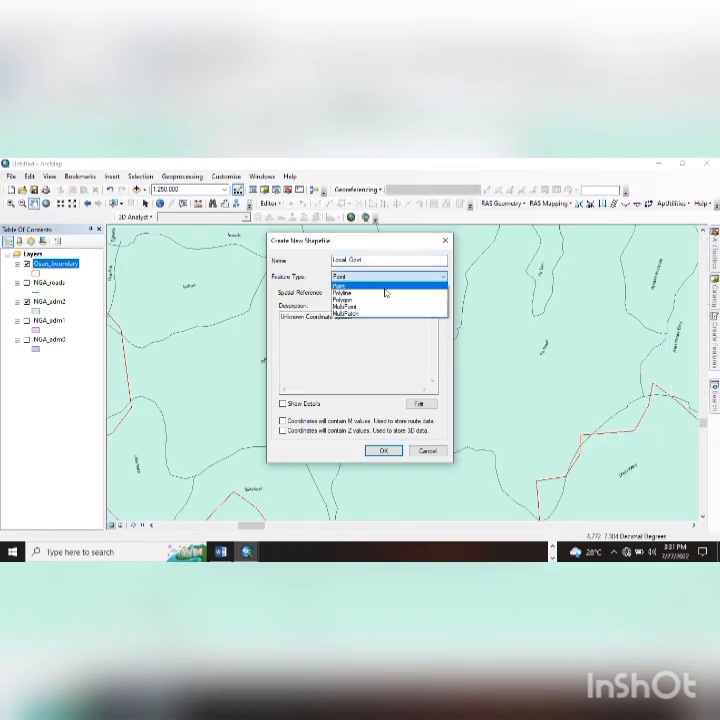
left_click(383, 300)
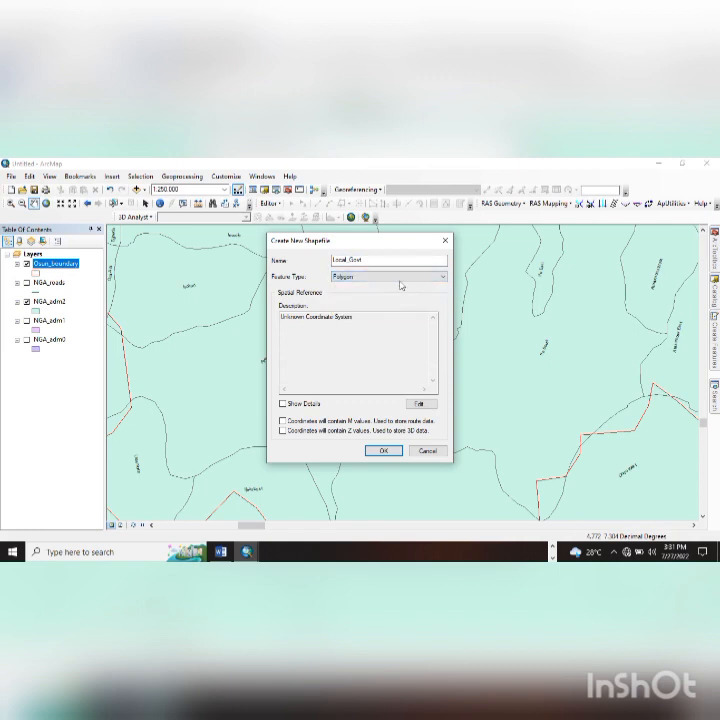
left_click(416, 403)
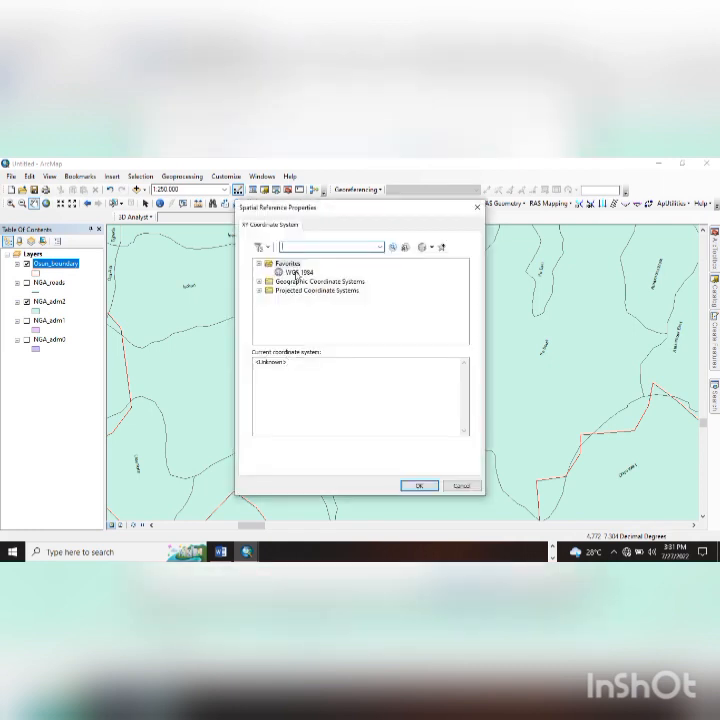
left_click(291, 266)
left_click(298, 272)
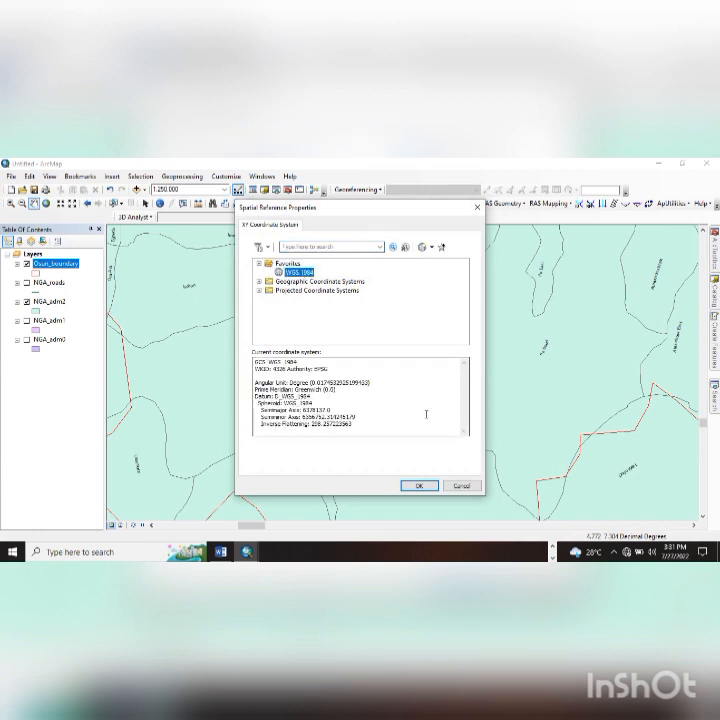
left_click(419, 485)
left_click(283, 403)
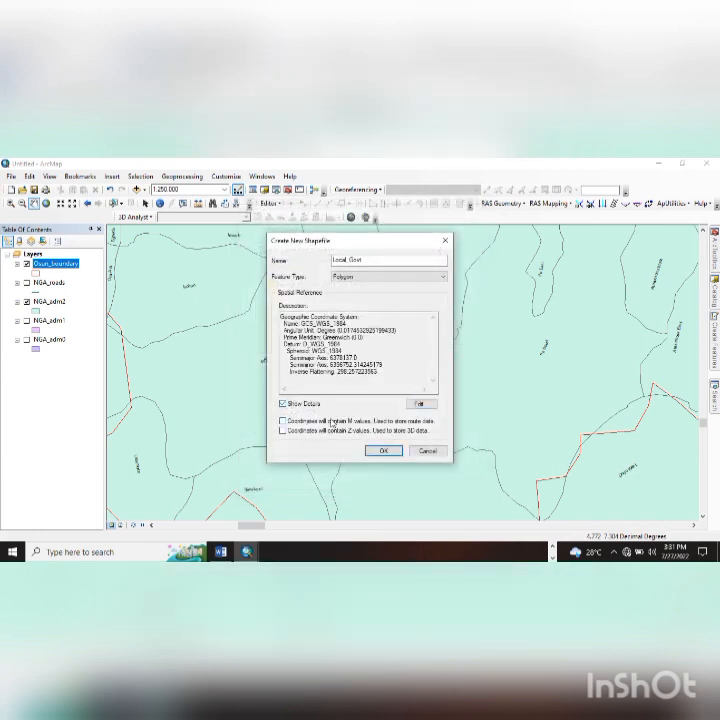
left_click(383, 450)
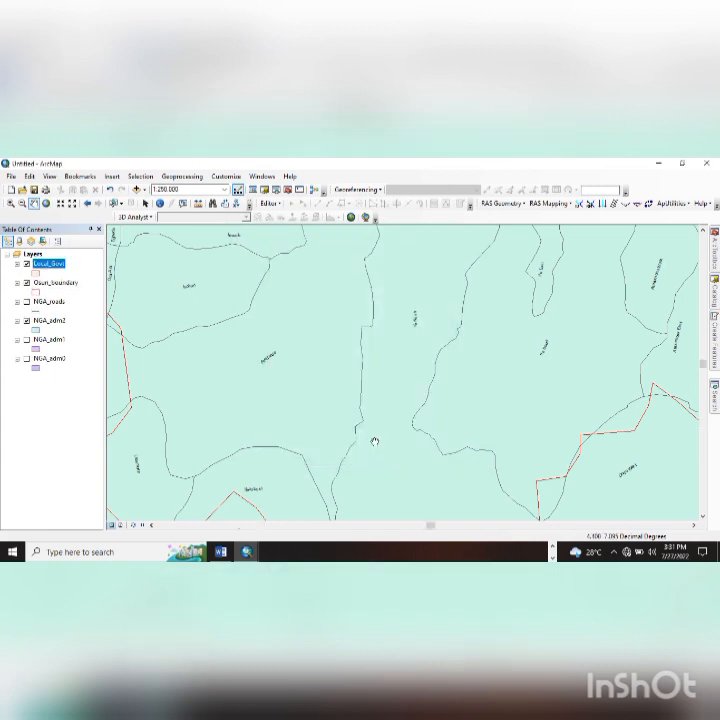
- Give Local_Govt no fill and a thicker blue outline, then recentre the map on Osun
left_click(36, 274)
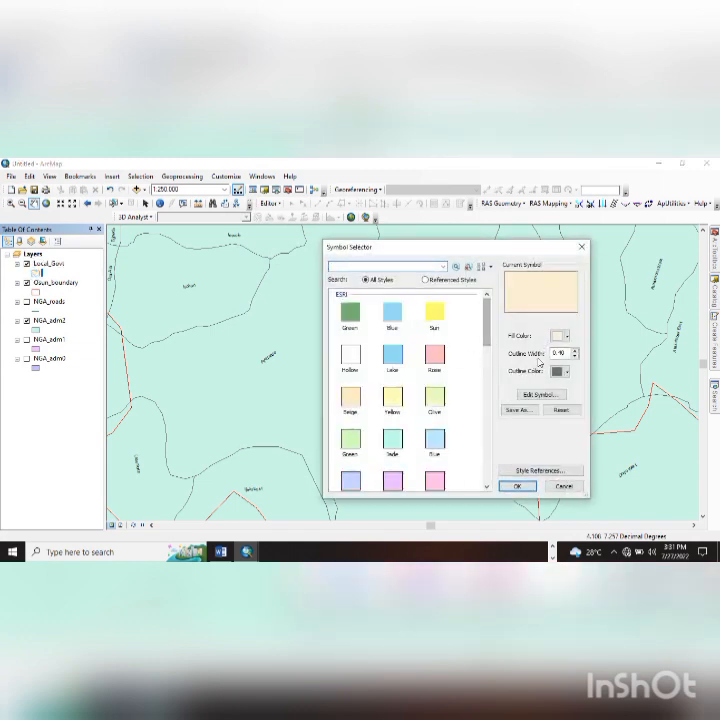
left_click(558, 337)
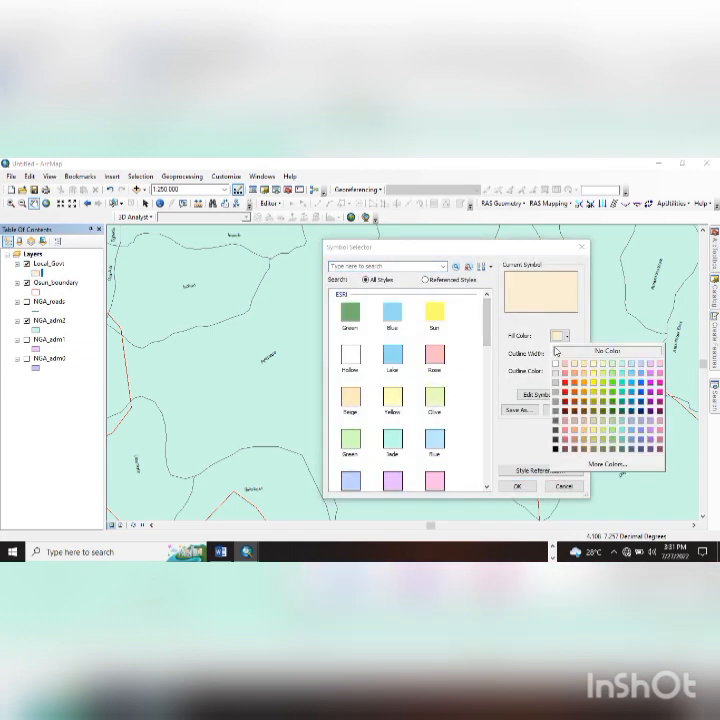
left_click(607, 351)
left_click(563, 375)
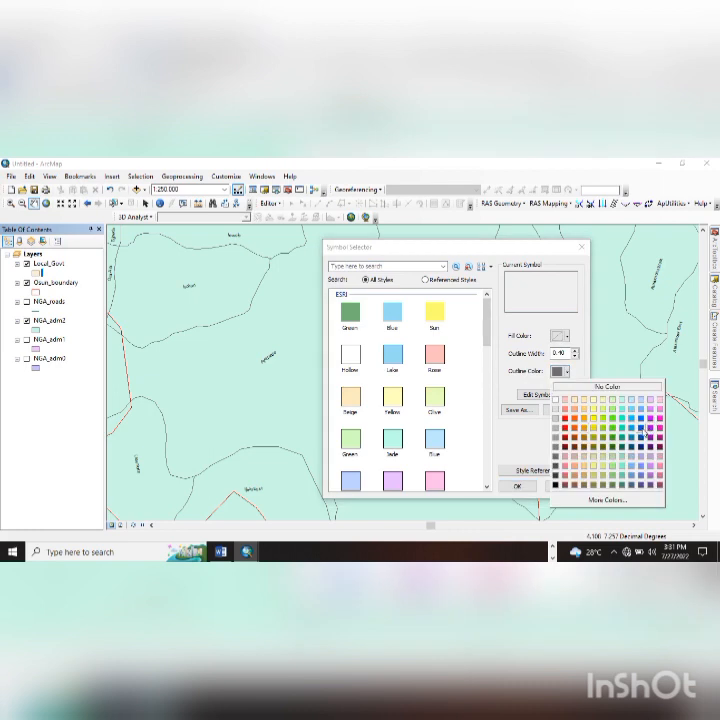
left_click(646, 434)
left_click(575, 351)
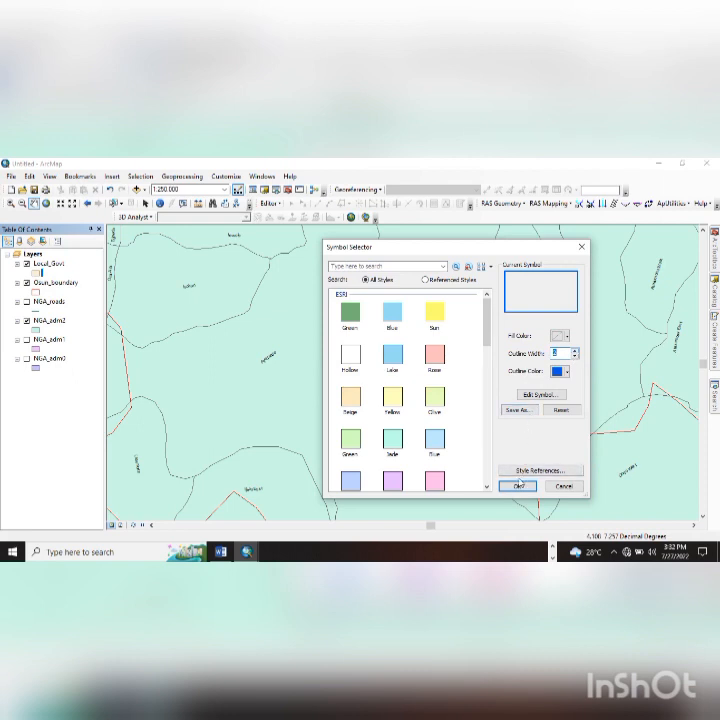
left_click(517, 485)
scroll(382, 400, "up", 2)
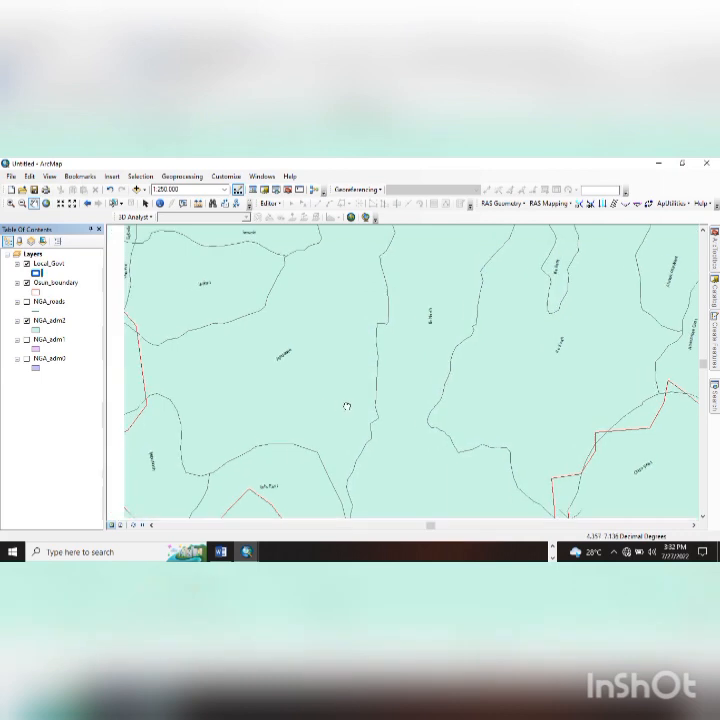
scroll(381, 435, "down", 3)
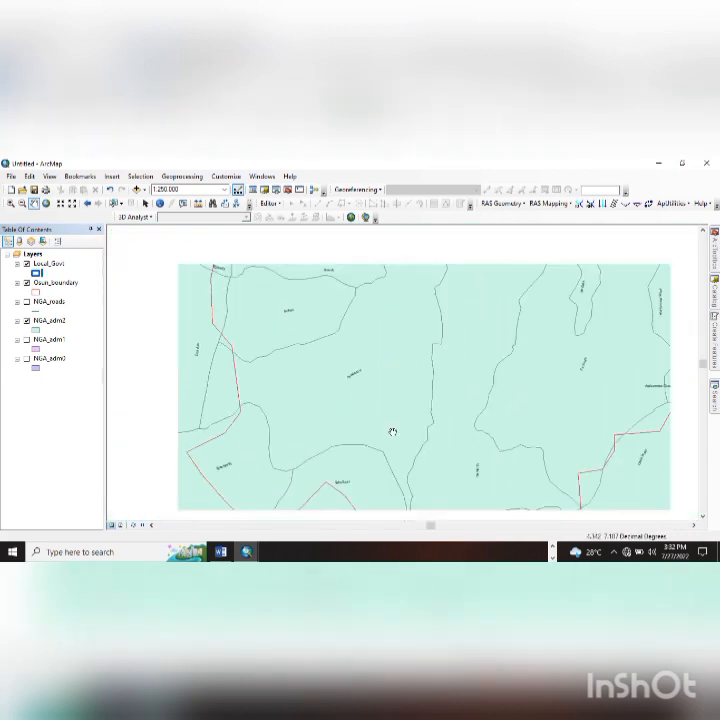
scroll(330, 405, "up", 1)
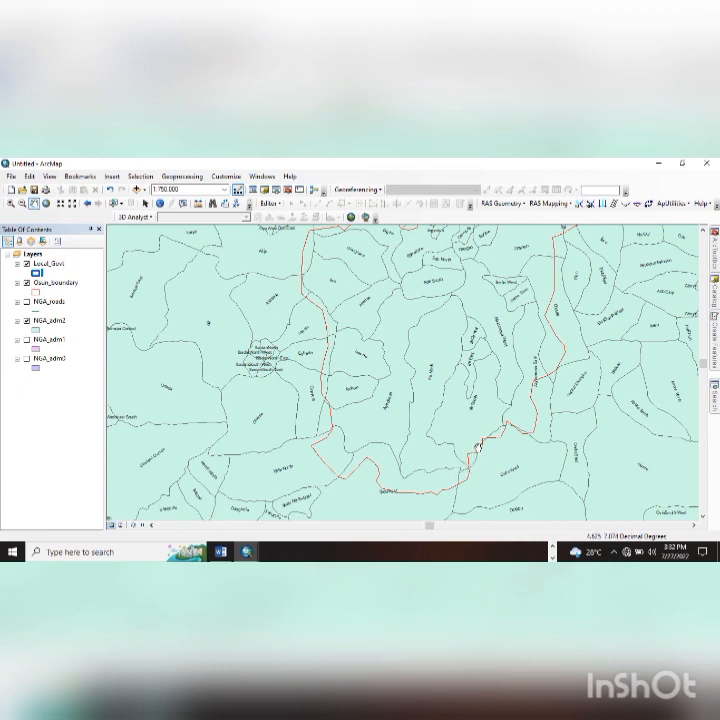
left_click_drag(413, 388, 391, 401)
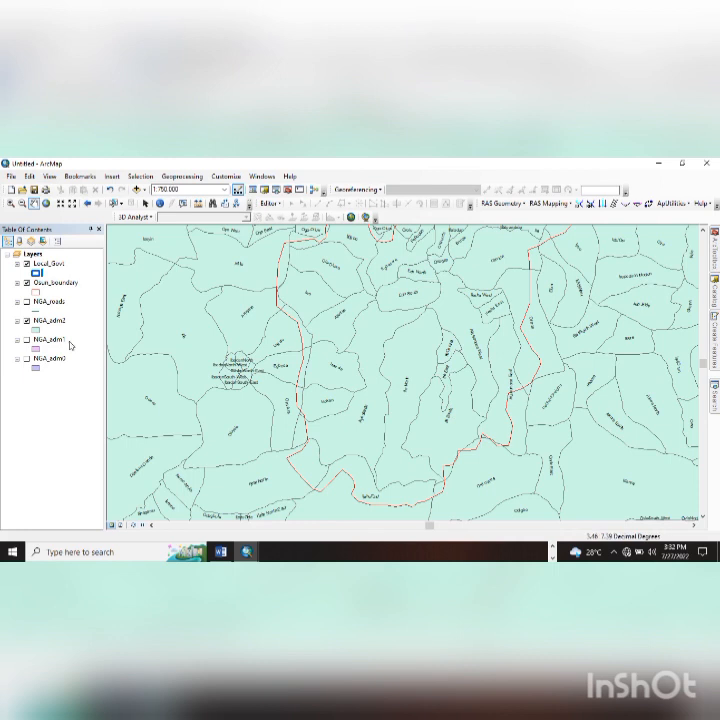
left_click(50, 264)
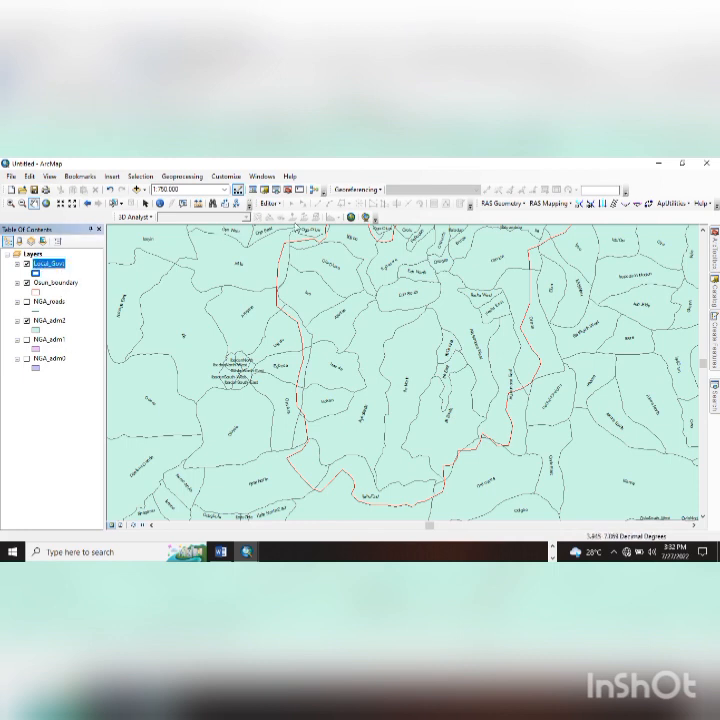
- Start editing the Local_Govt layer and pick its template in Create Features
left_click(268, 203)
left_click(288, 223)
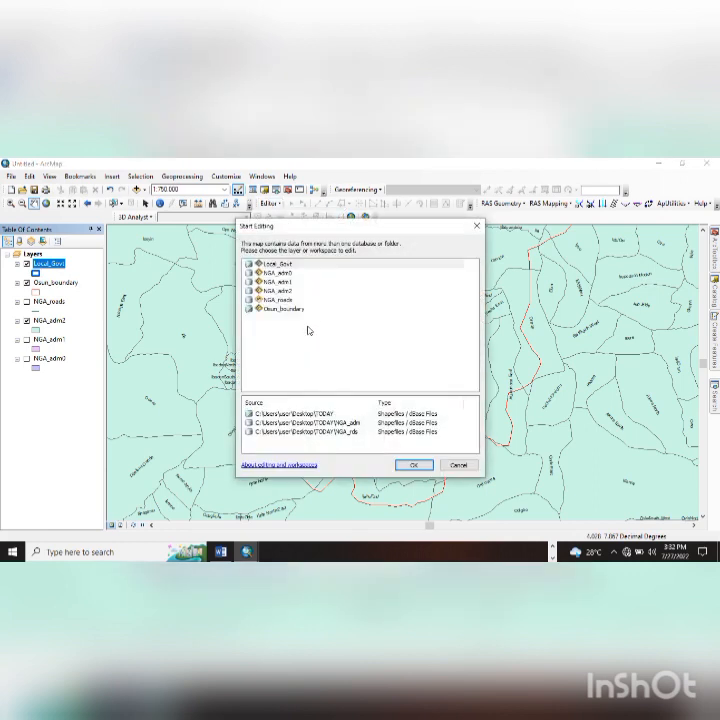
left_click(277, 264)
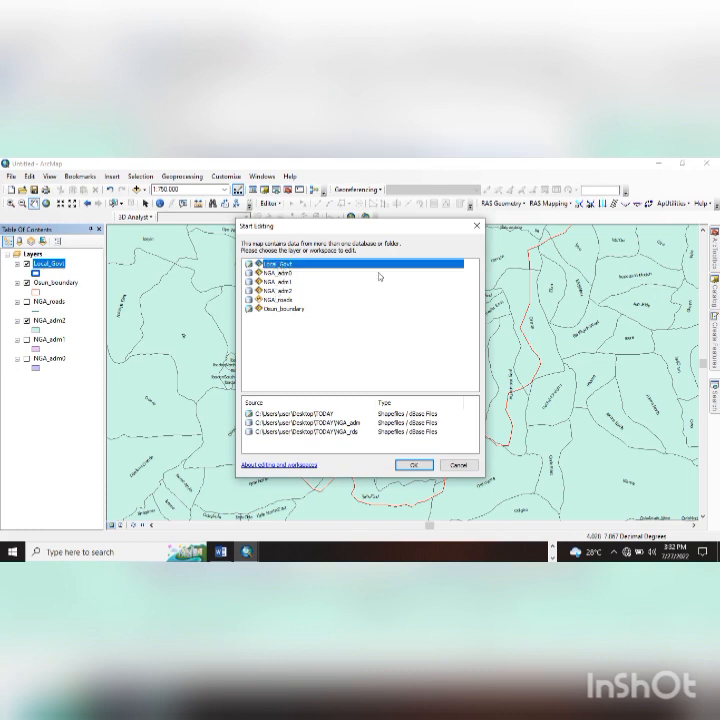
left_click(410, 466)
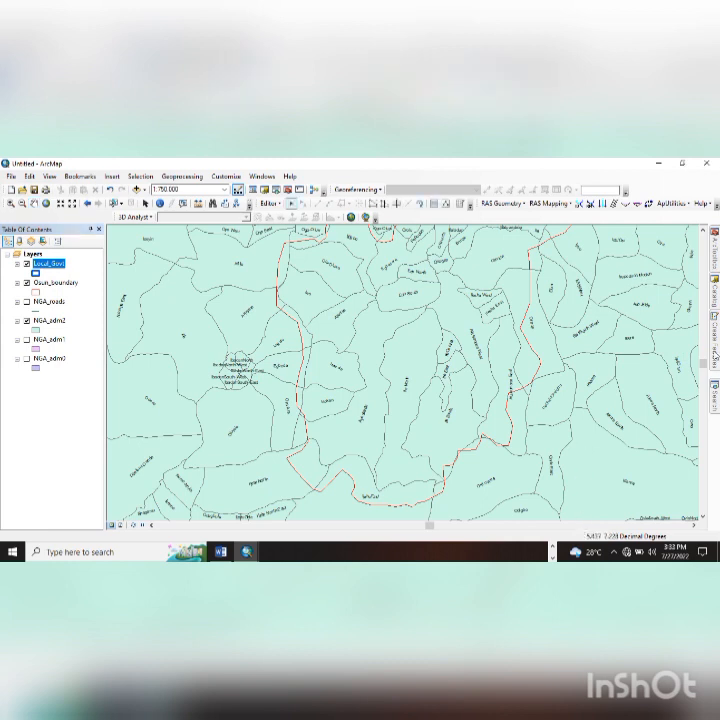
left_click(714, 353)
left_click(637, 265)
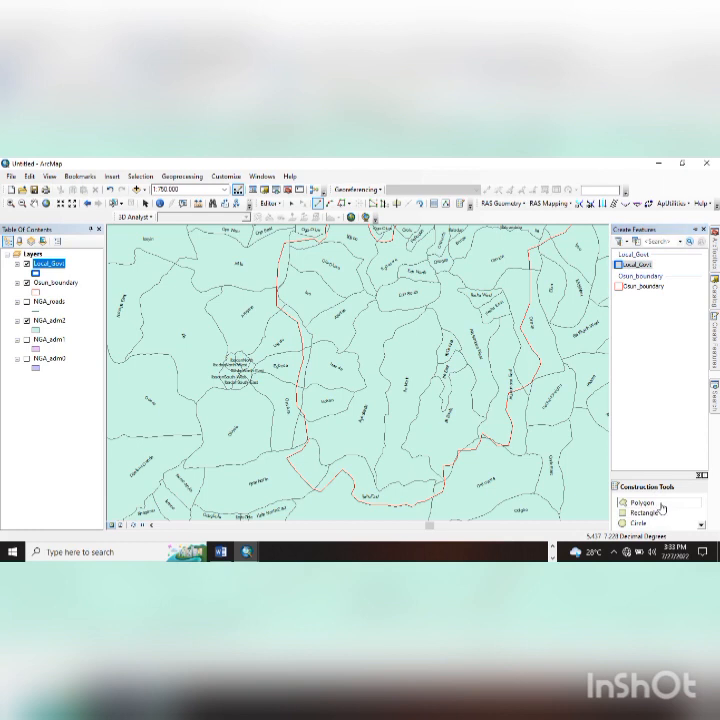
- With the Polygon tool, trace a Local_Govt polygon's vertices along the NGA_adm2 boundary inside Osun
left_click(661, 507)
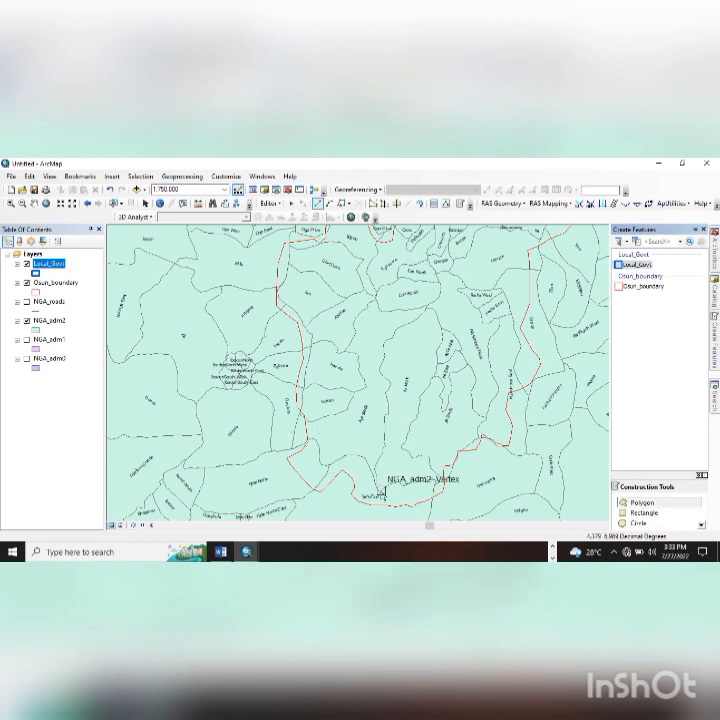
scroll(385, 490, "down", 4)
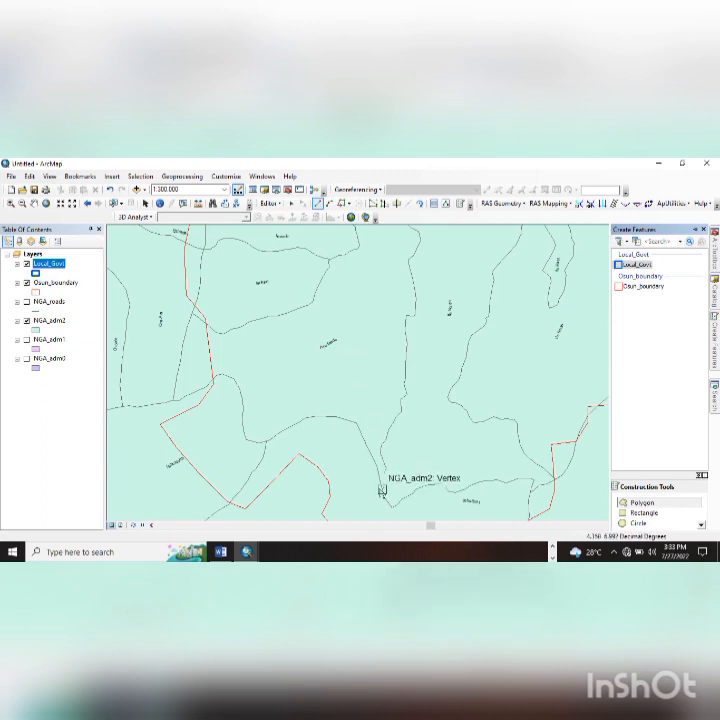
left_click(381, 489)
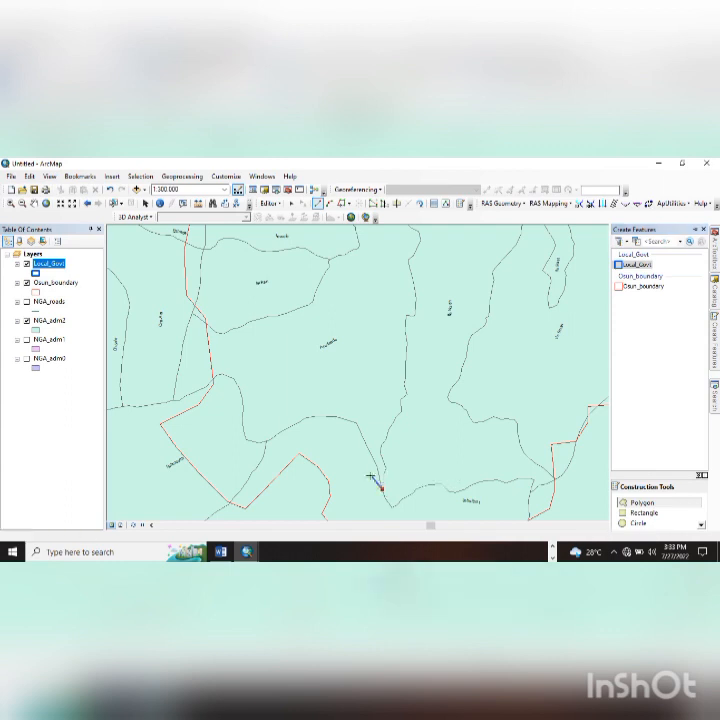
left_click(376, 466)
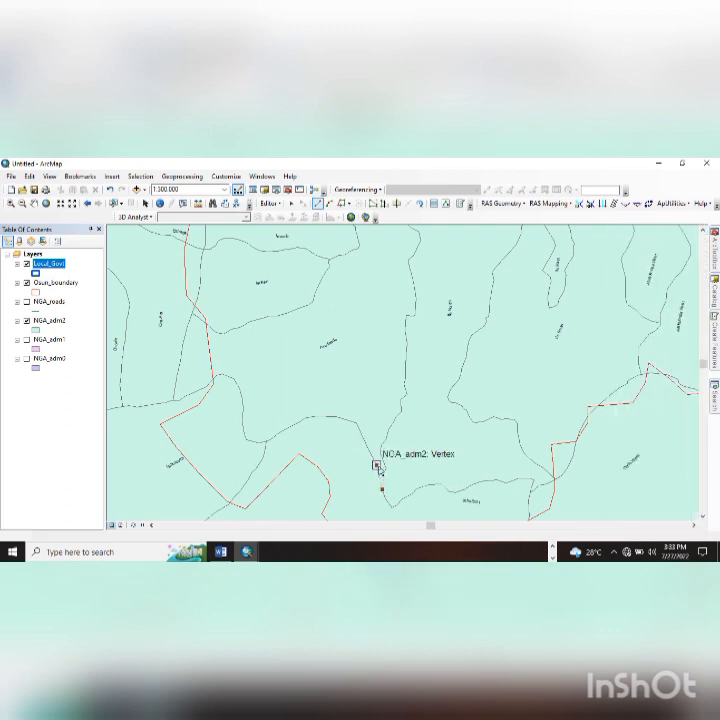
left_click(356, 423)
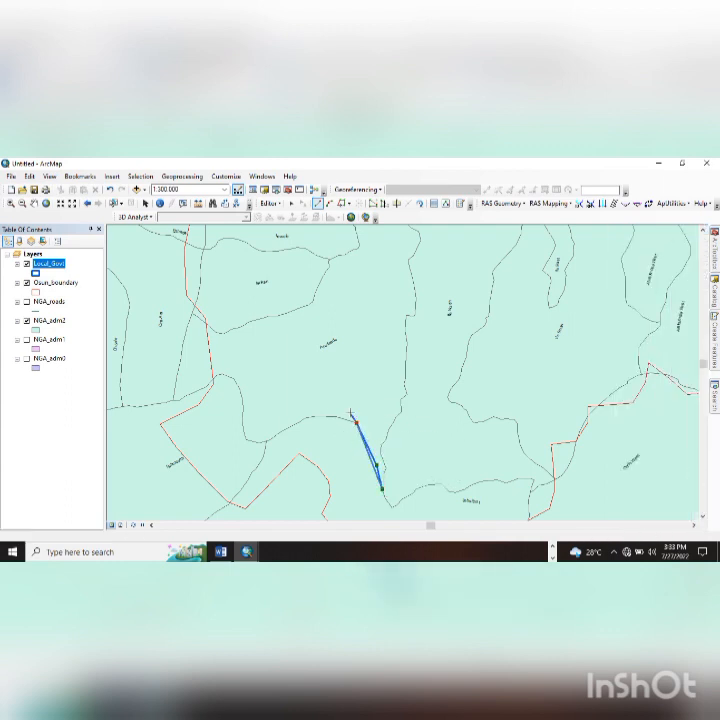
left_click(336, 416)
left_click(327, 416)
left_click(316, 415)
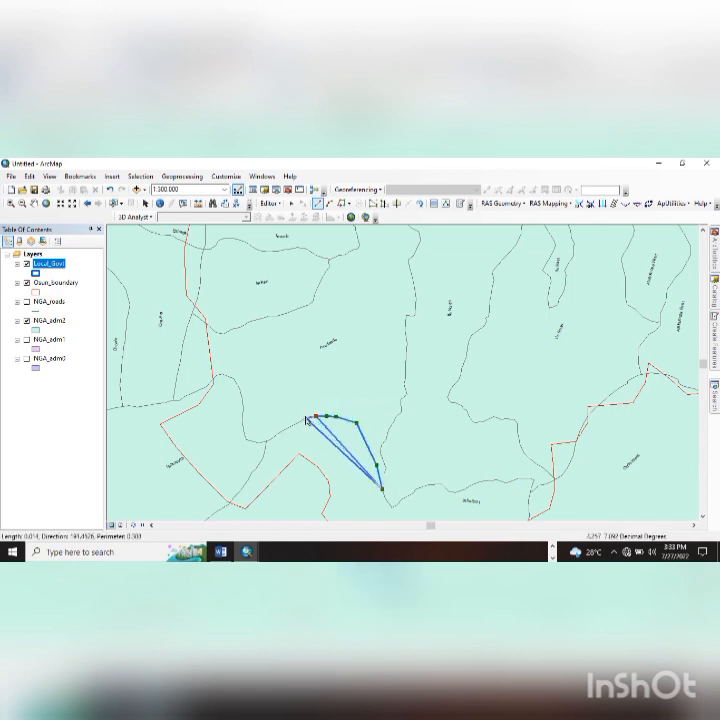
left_click(305, 419)
left_click(291, 425)
left_click(285, 428)
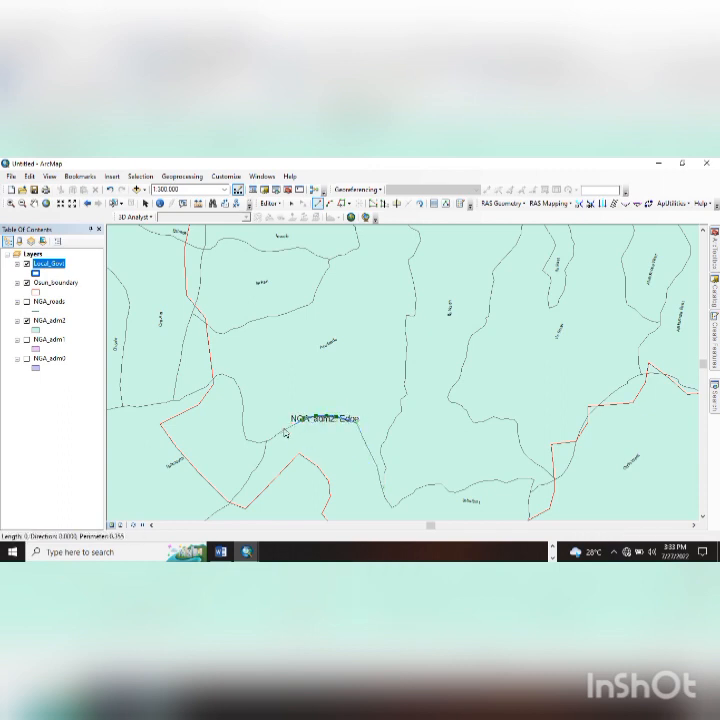
left_click(274, 437)
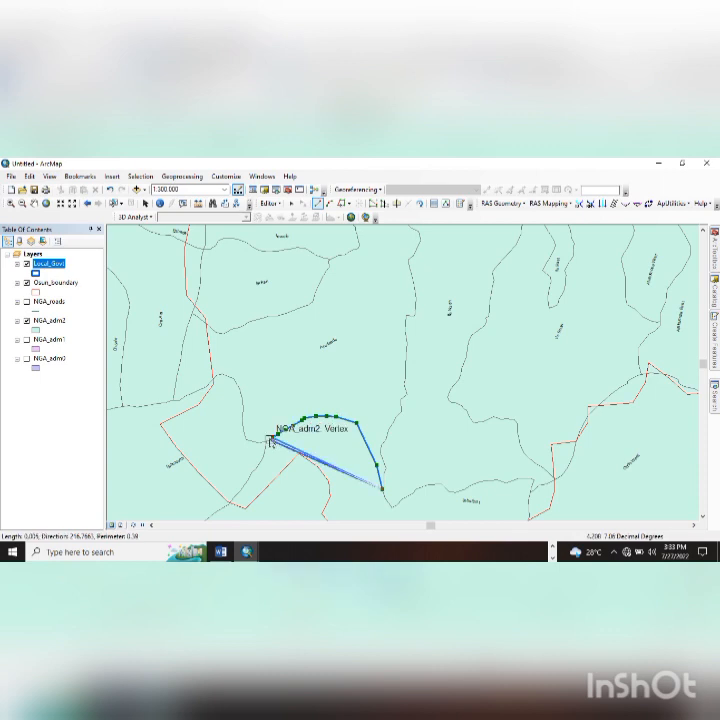
left_click(270, 441)
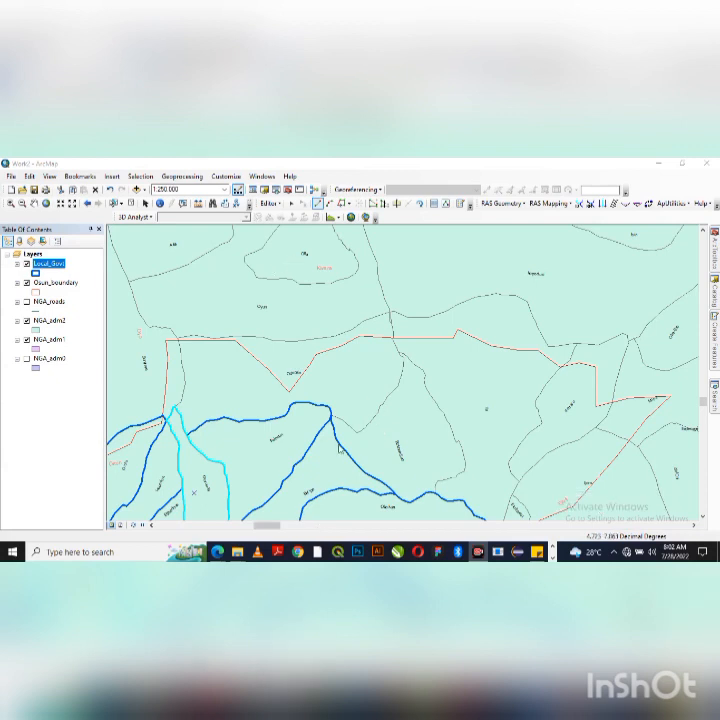
left_click_drag(333, 455, 325, 398)
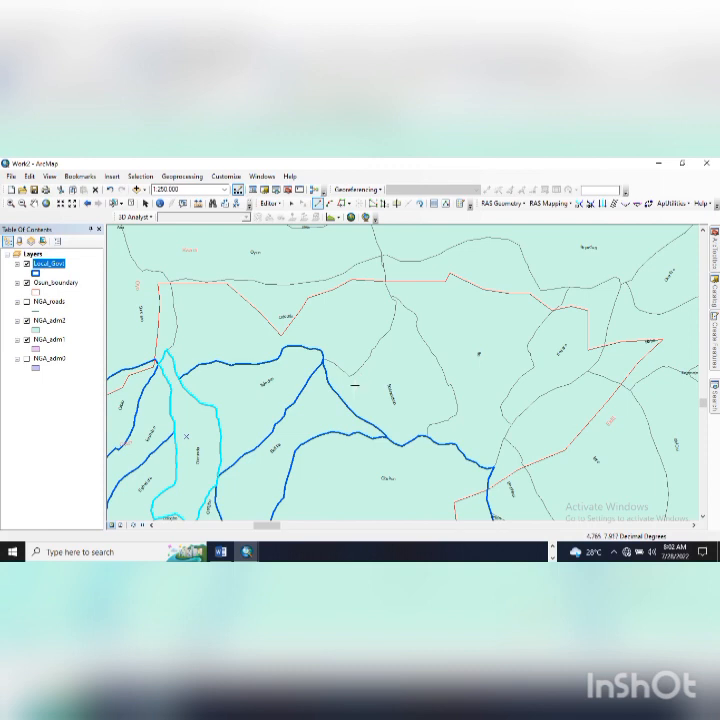
- Save the Local_Govt edits and stop editing
left_click(268, 203)
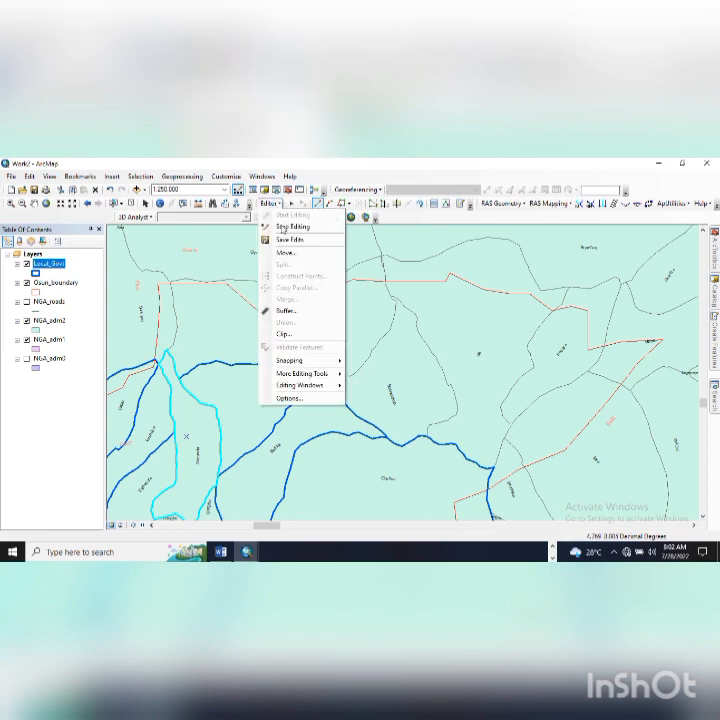
left_click(297, 242)
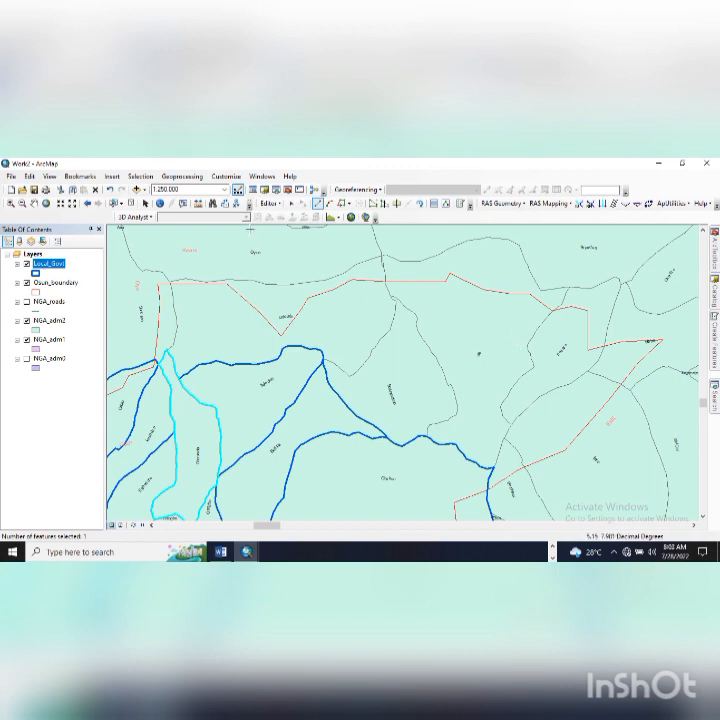
left_click(268, 203)
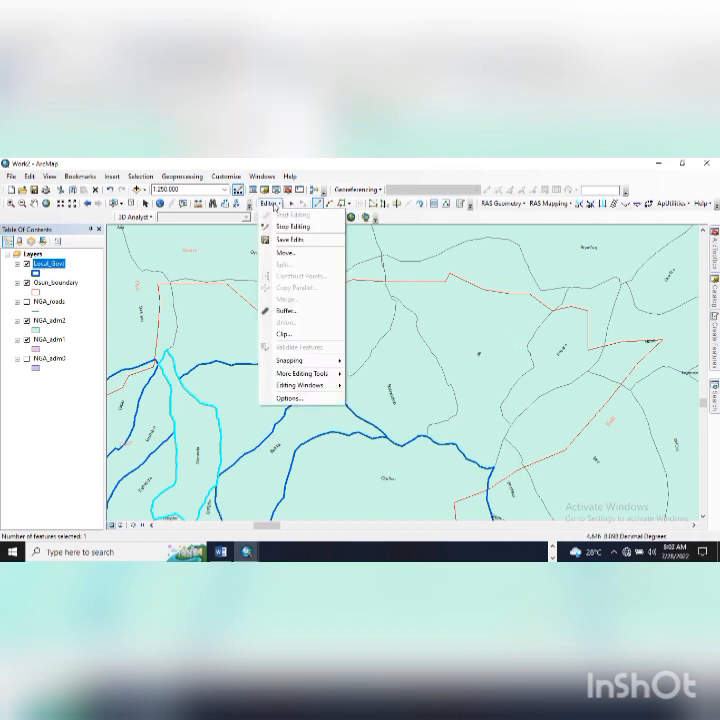
left_click(283, 227)
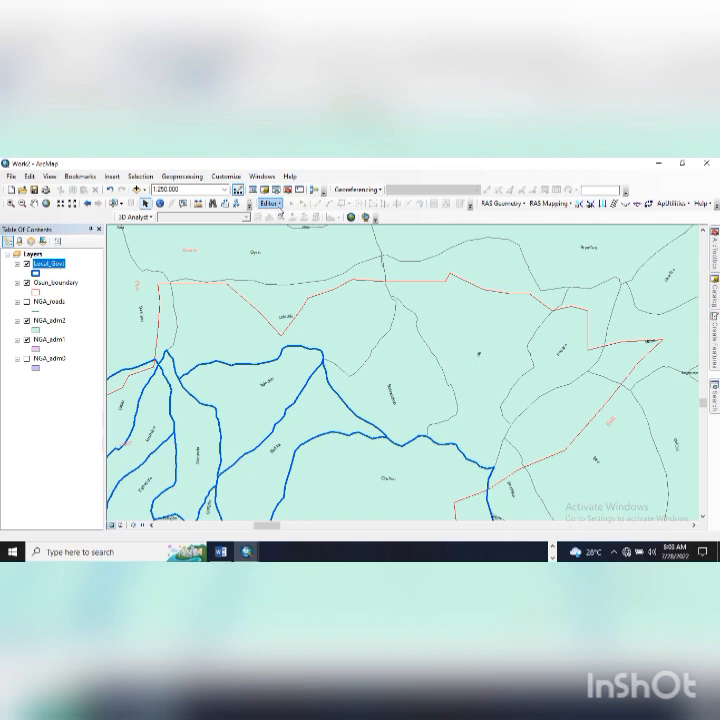
- Restart editing on Local_Govt with its template and a polygon construction tool
left_click(268, 203)
left_click(285, 215)
left_click(288, 264)
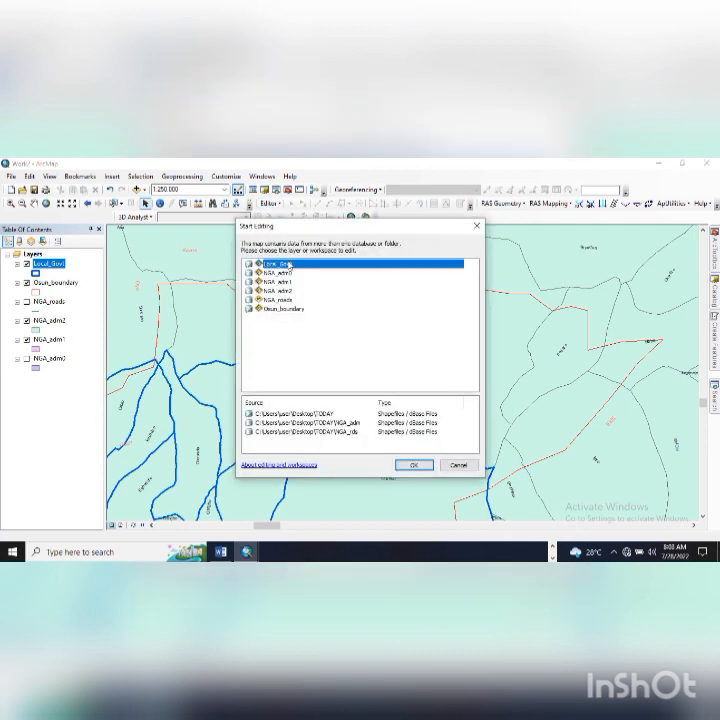
left_click(413, 465)
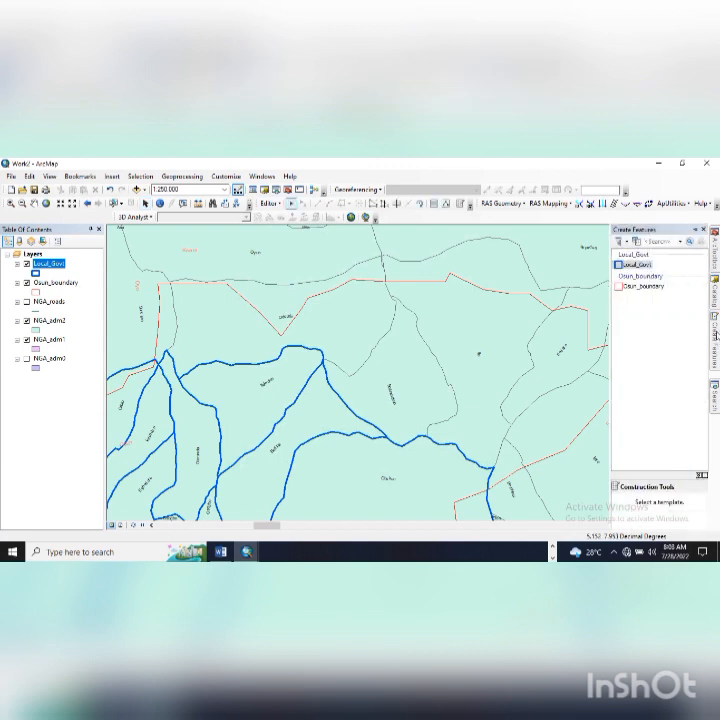
left_click(633, 265)
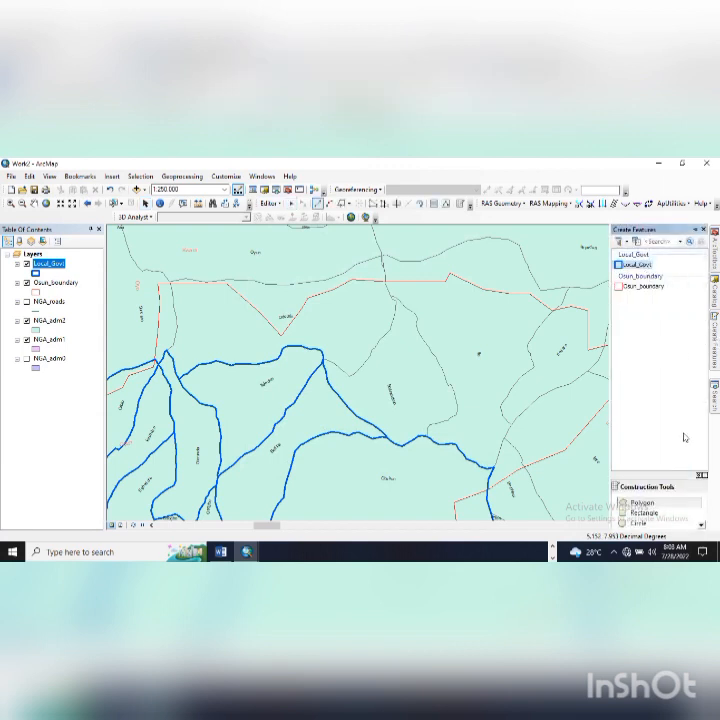
scroll(674, 511, "down", 2)
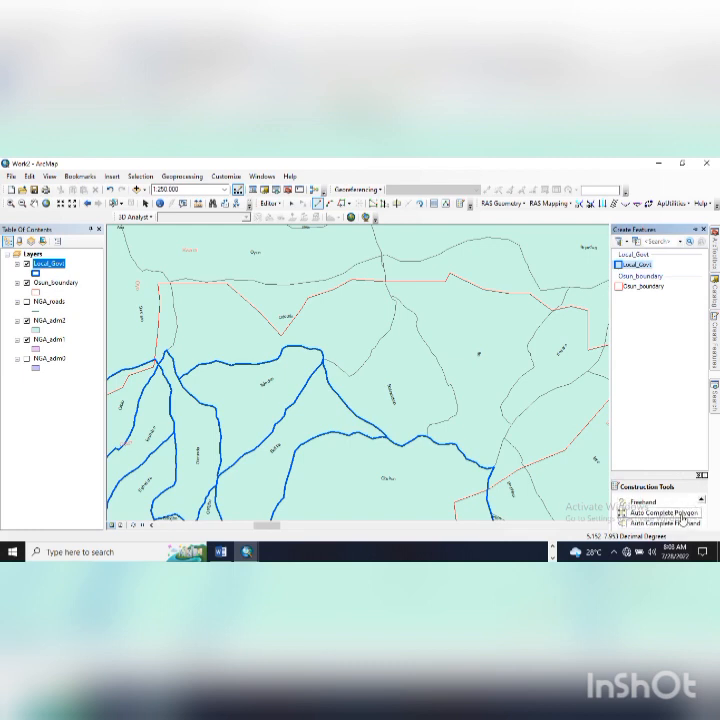
scroll(683, 516, "up", 1)
left_click(683, 518)
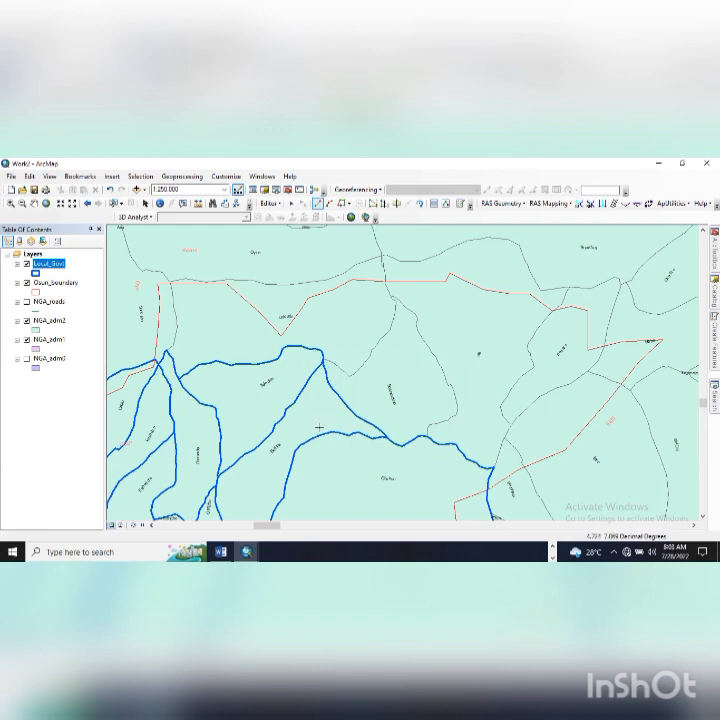
- Begin an LGA polygon with vertices snapped to the NGA_adm2 boundary, undoing a misplaced one
left_click(284, 374)
left_click(326, 359)
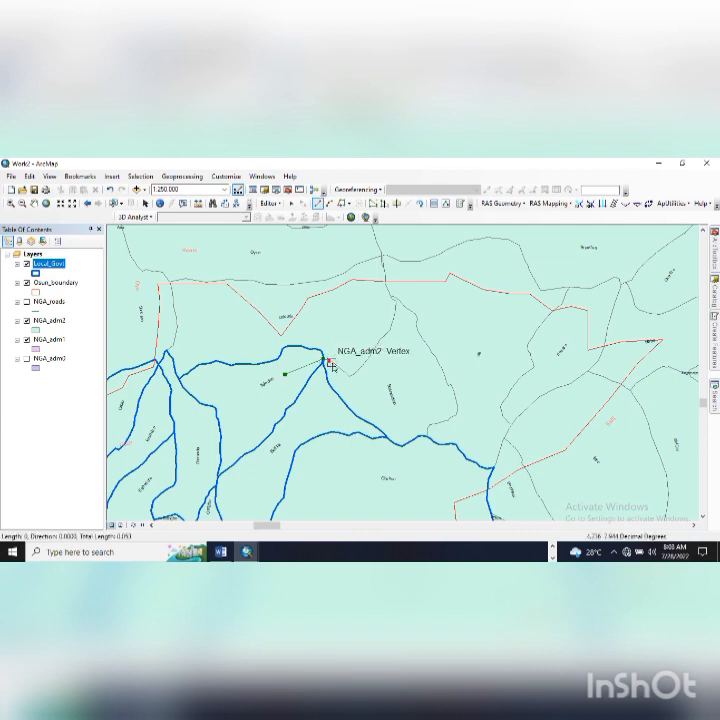
left_click(331, 362)
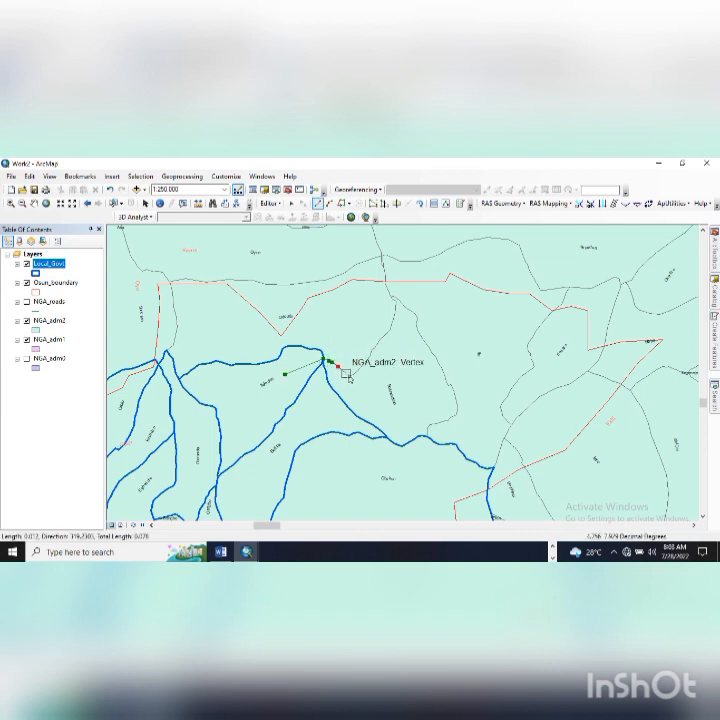
left_click(348, 375)
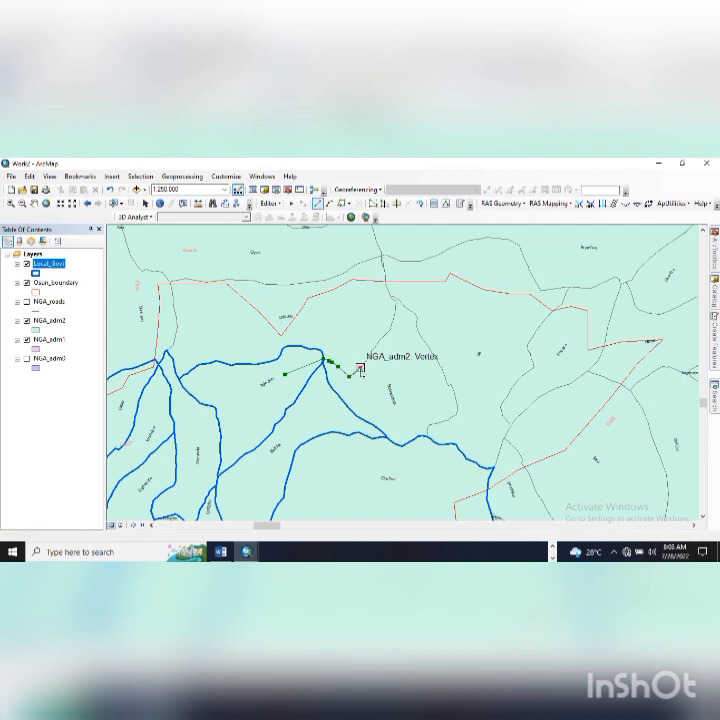
left_click(360, 368)
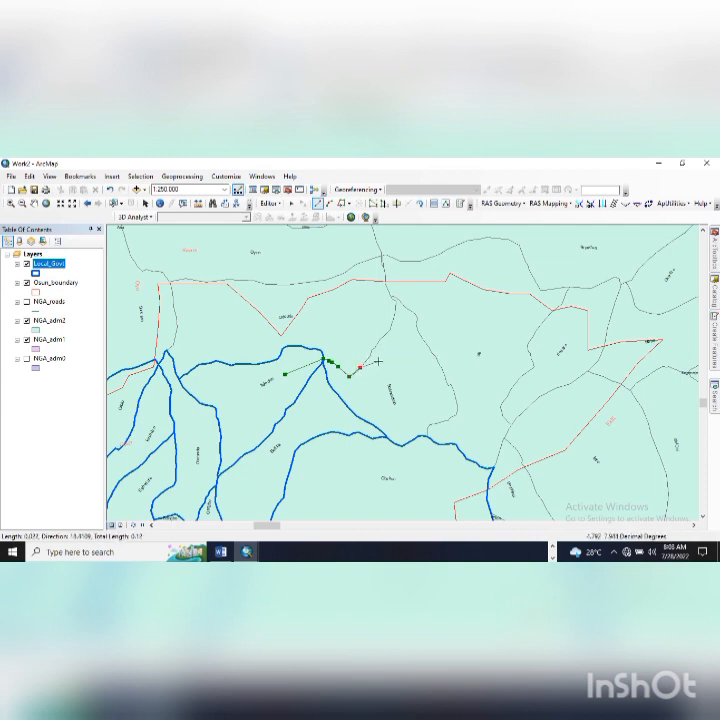
key("ctrl+z")
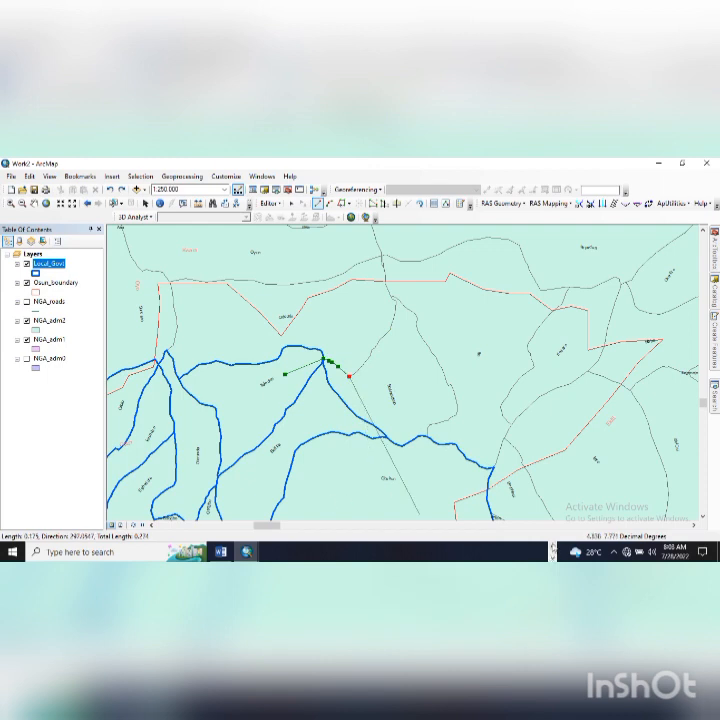
left_click(552, 546)
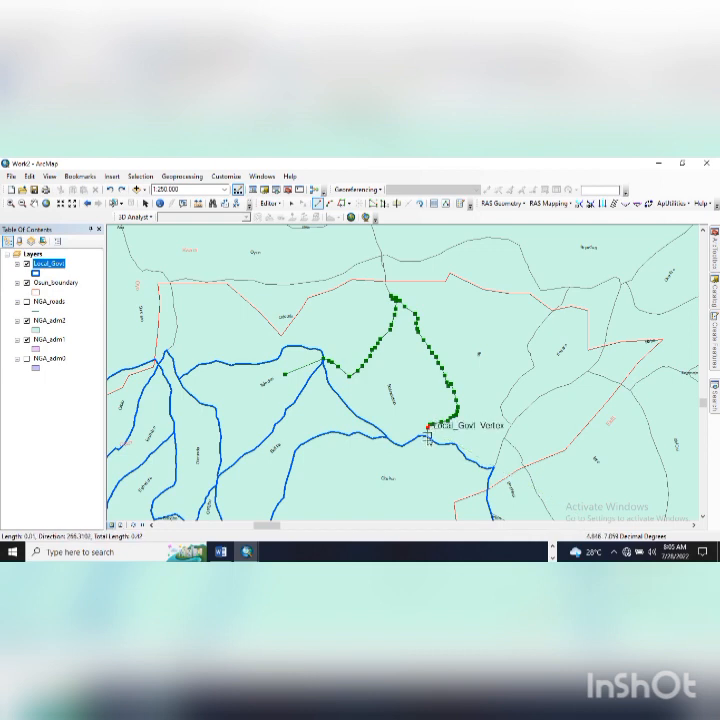
- Trace the area's bottom and left side, then double-click to finish the polygon
left_click(424, 471)
left_click(348, 476)
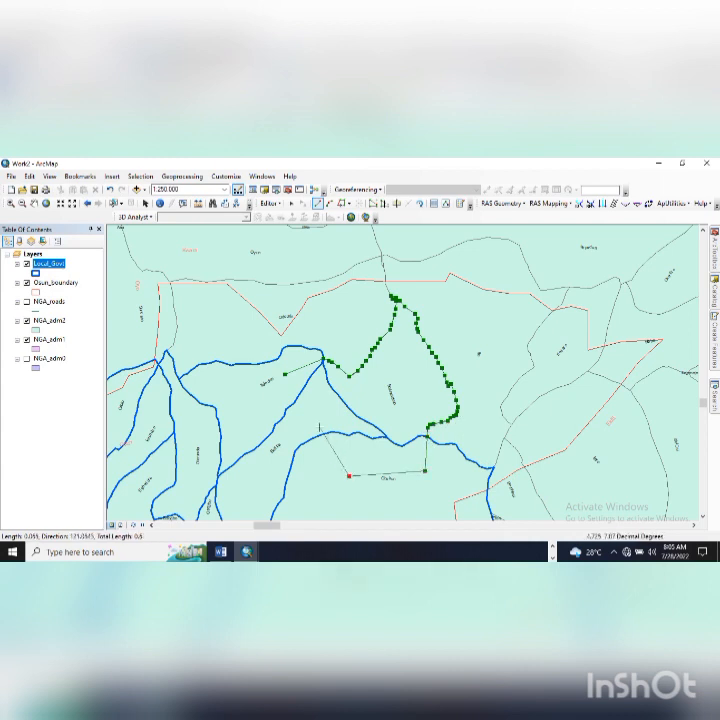
left_click(307, 418)
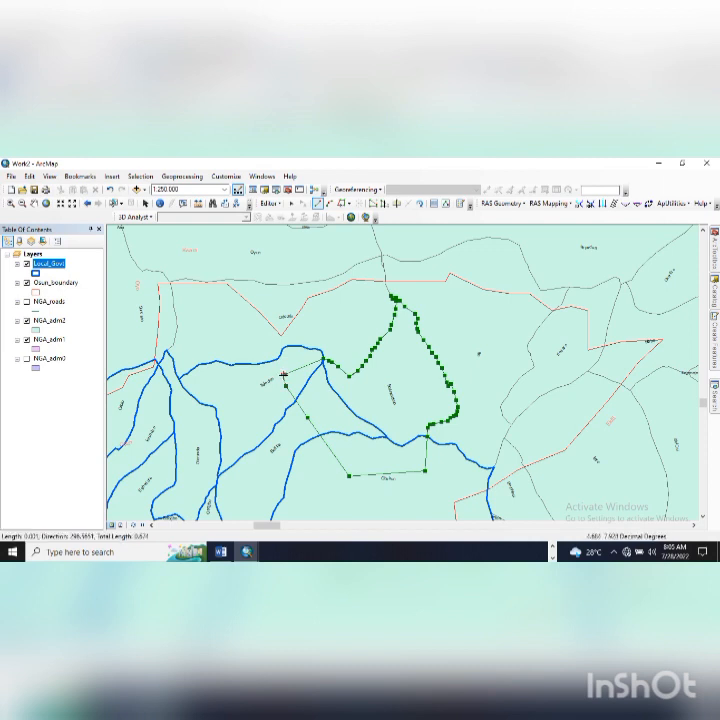
key("ctrl+z")
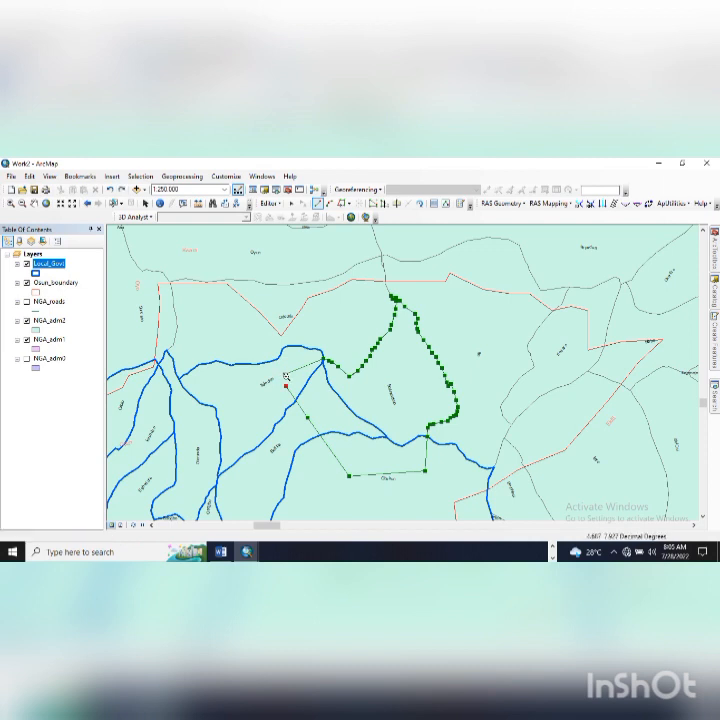
double_click(287, 372)
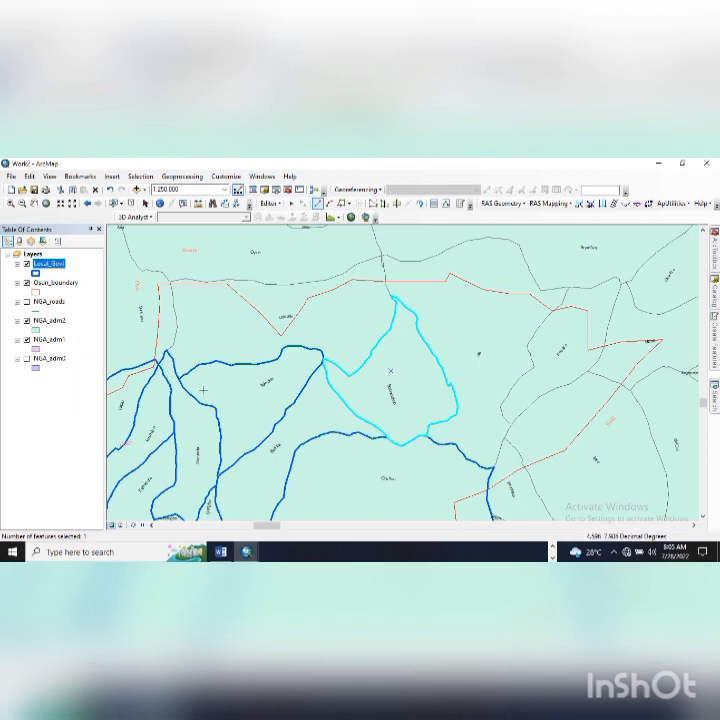
left_click(169, 369)
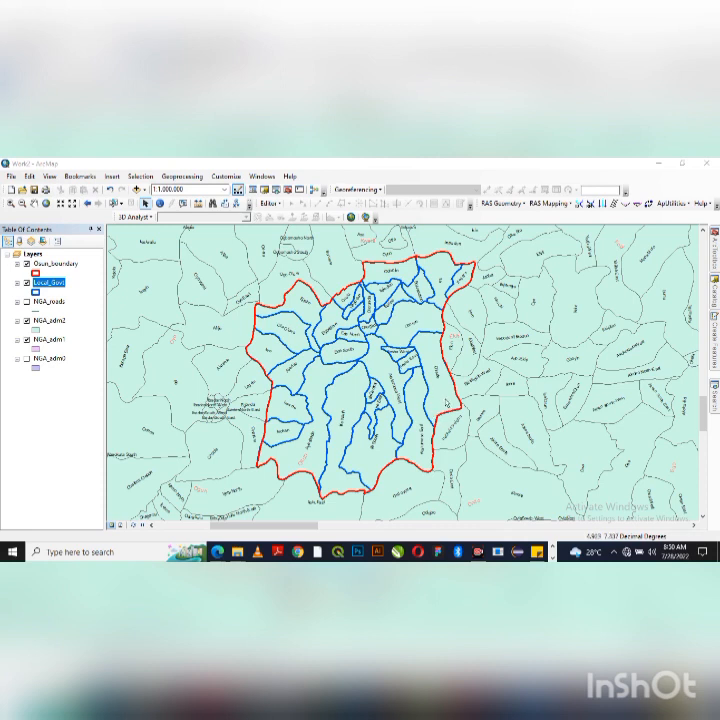
- Set the Osun_boundary outline width to 3 and the Local_Govt outline width to 1
left_click(37, 272)
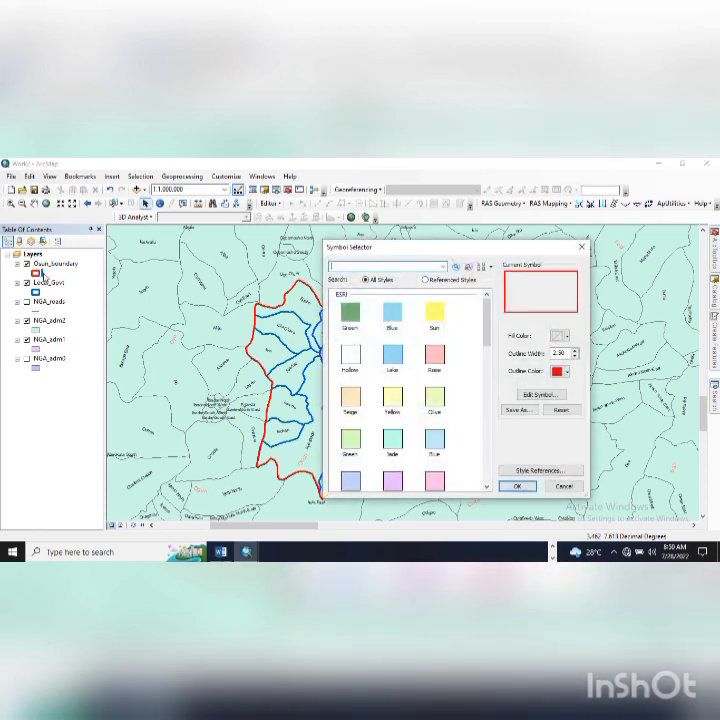
left_click(576, 350)
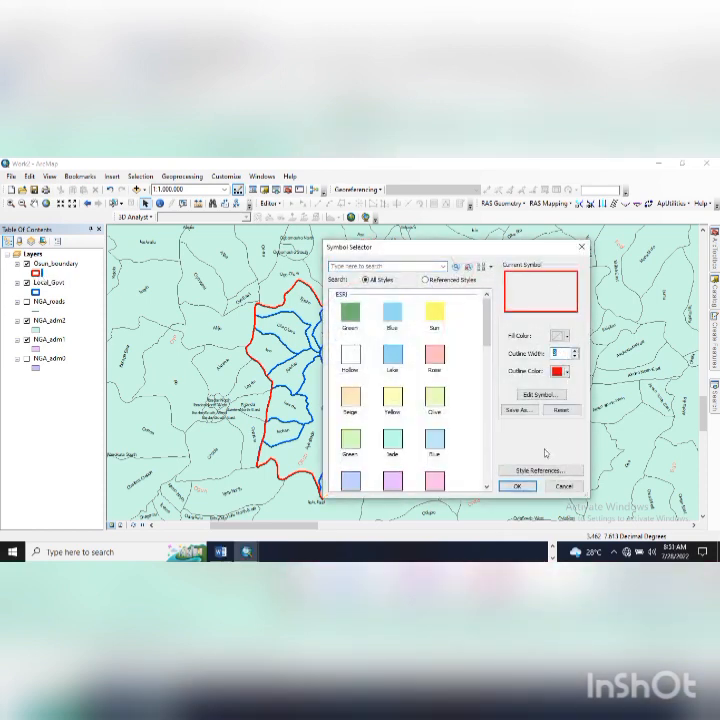
left_click(518, 486)
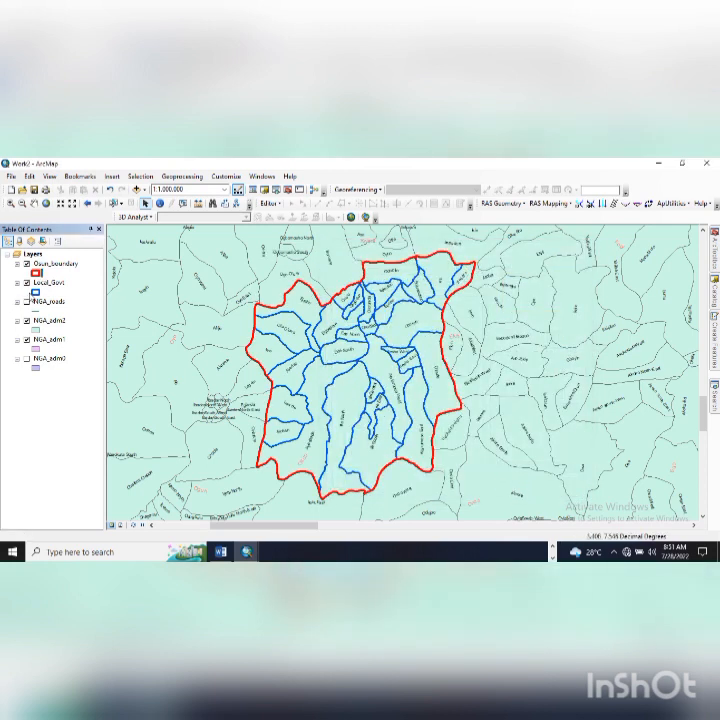
left_click(35, 272)
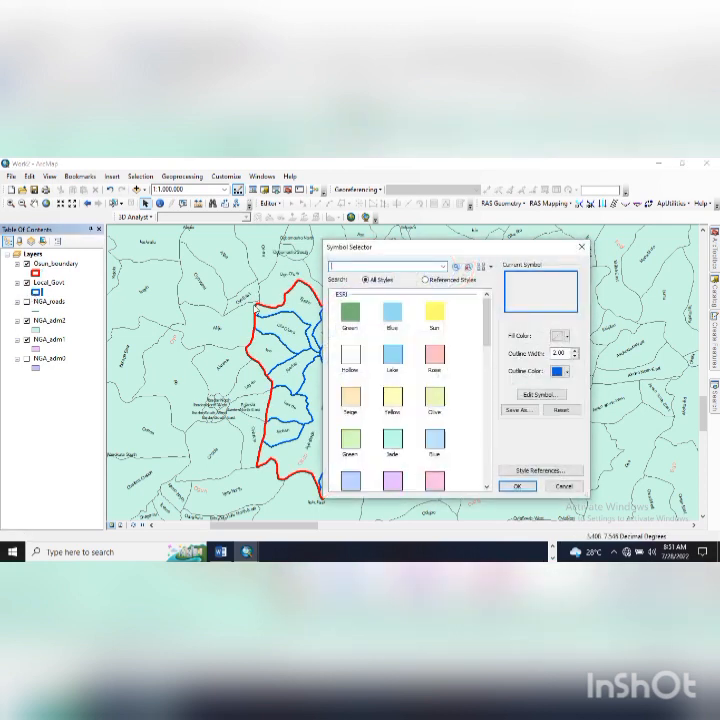
left_click(575, 357)
key("Return")
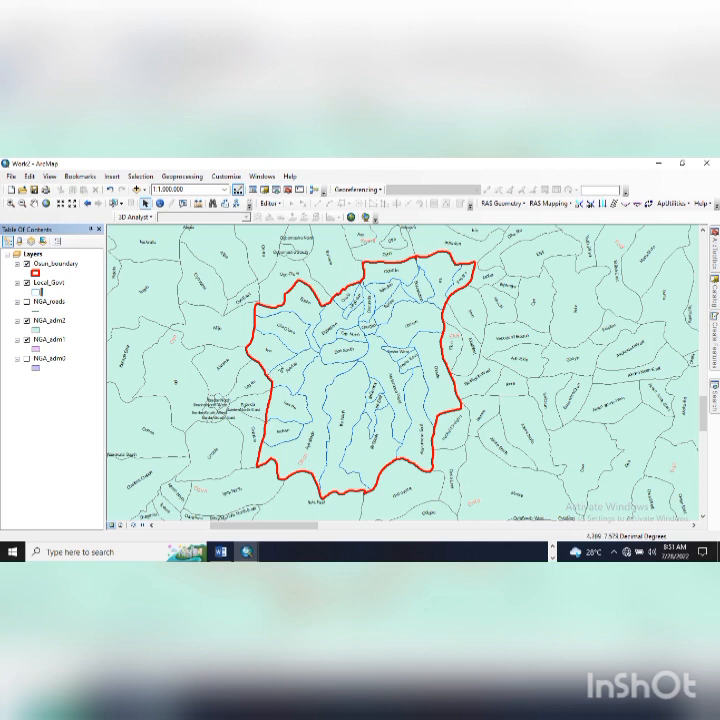
- Open the Local_Govt attribute table showing its 37 polygon records
left_click(48, 283)
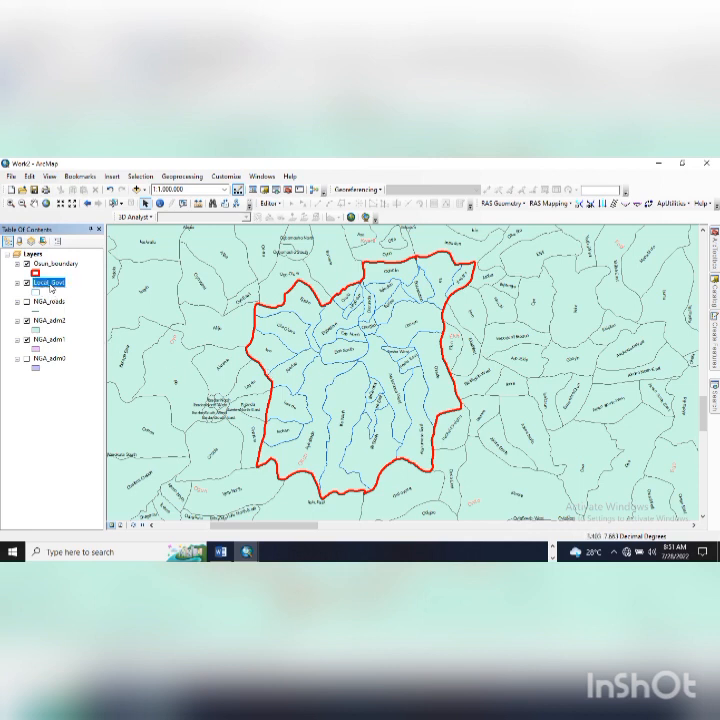
right_click(49, 283)
left_click(74, 314)
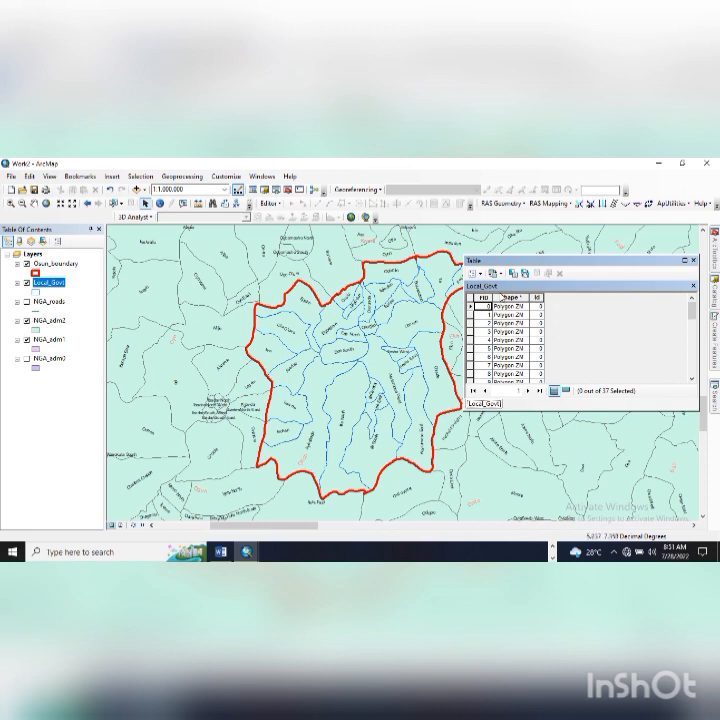
left_click(265, 205)
left_click(265, 205)
left_click(474, 273)
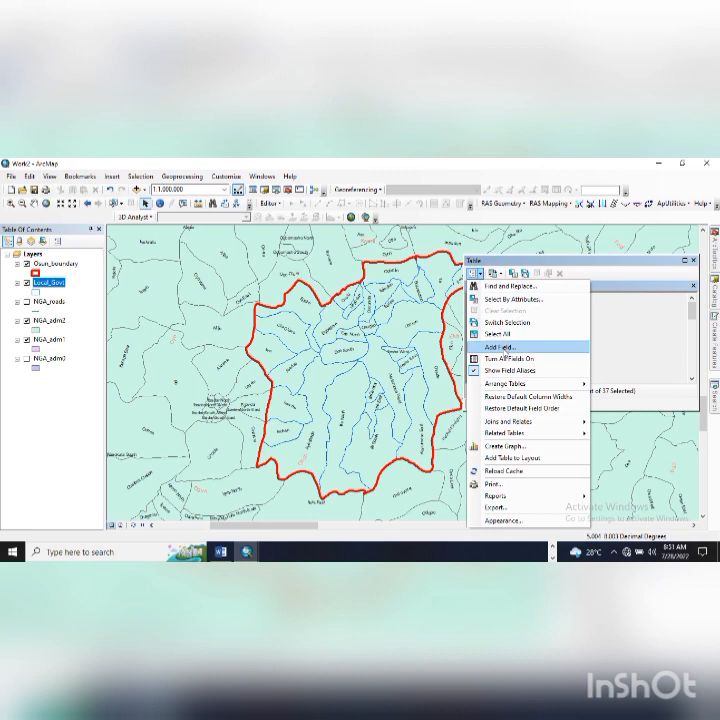
- Add a new field named LGA_name to the Local_Govt table, setting its type to Float
left_click(498, 347)
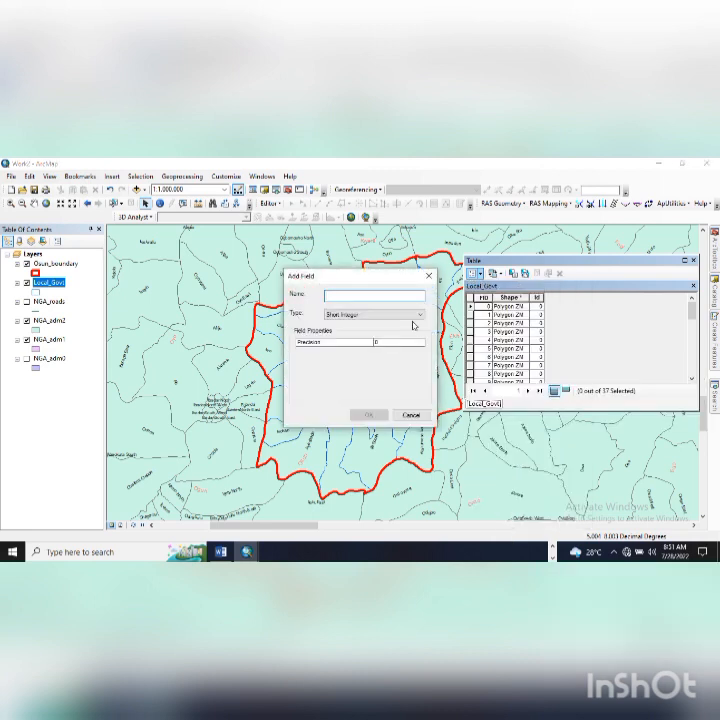
type("S")
type("LGA_name")
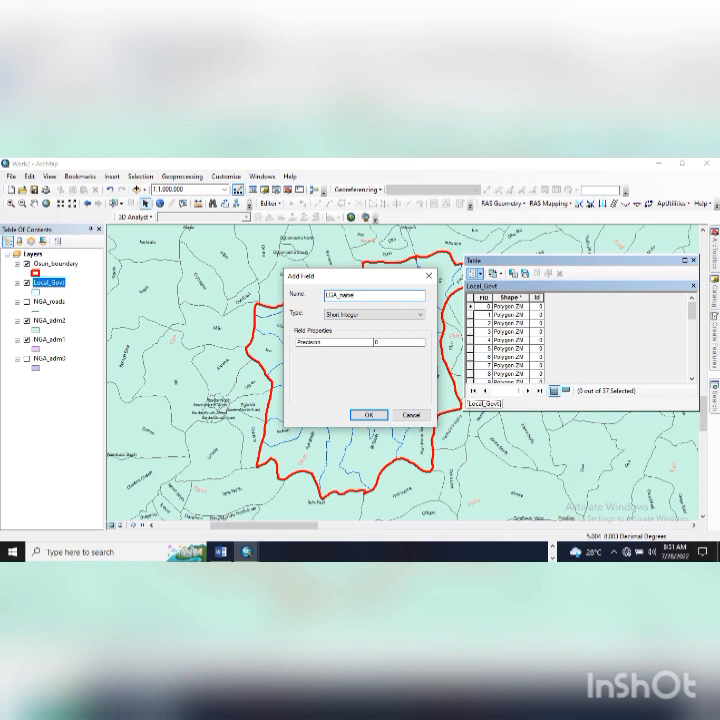
left_click(376, 315)
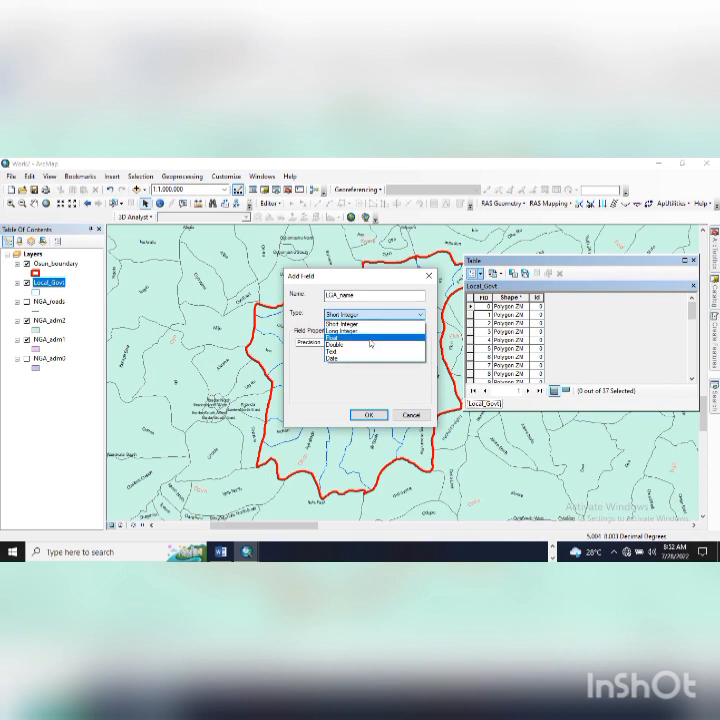
left_click(370, 340)
left_click(366, 315)
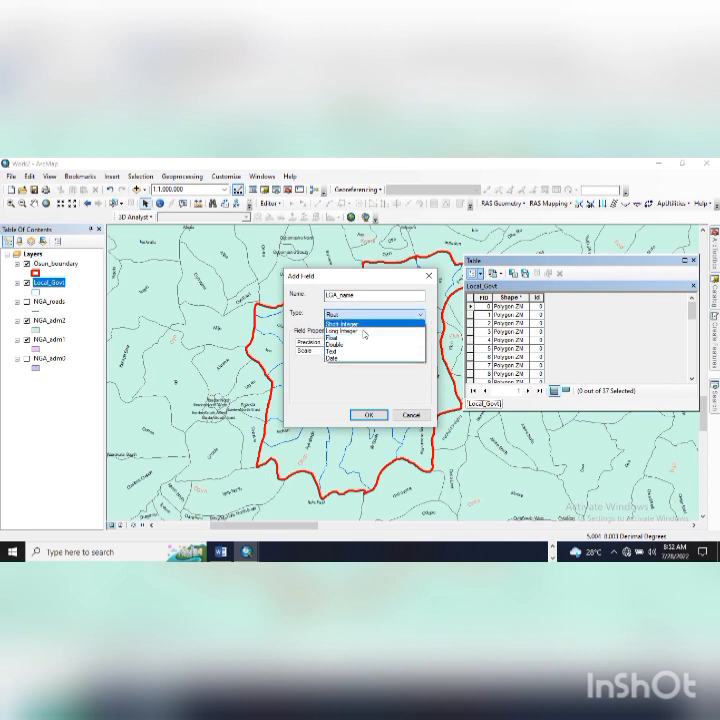
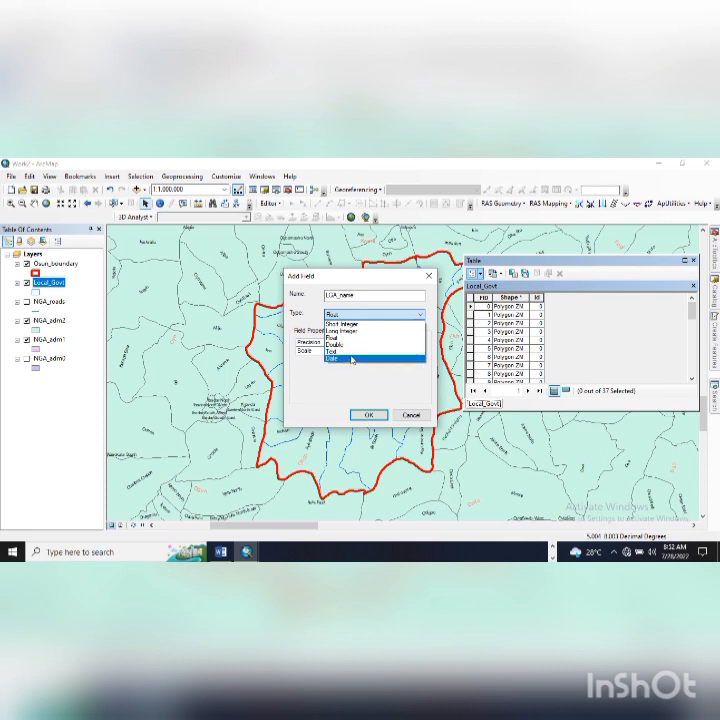
- Make LGA_name a Text field of length 50 and add it to the Local_Govt table
left_click(350, 352)
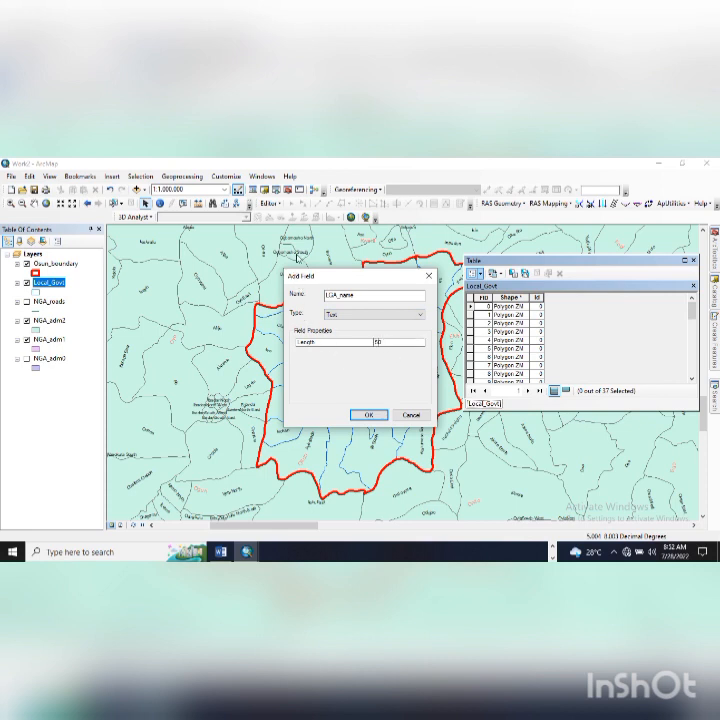
left_click(370, 416)
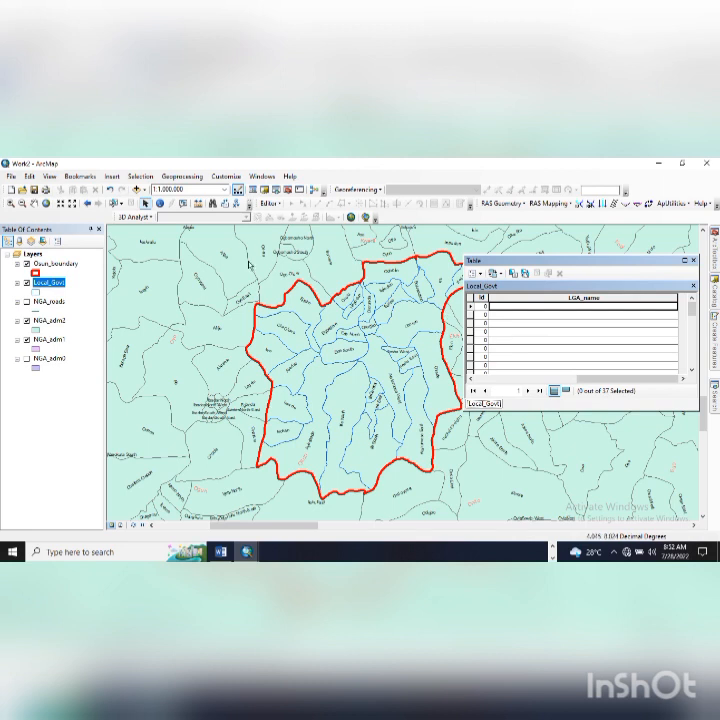
- Start an edit session on the Local_Govt layer
left_click(268, 203)
left_click(280, 215)
left_click(310, 265)
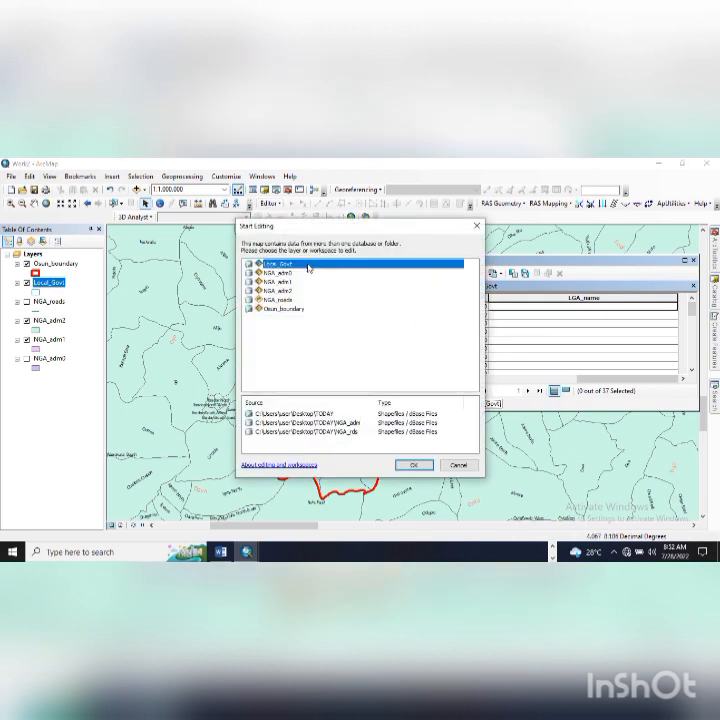
key("Return")
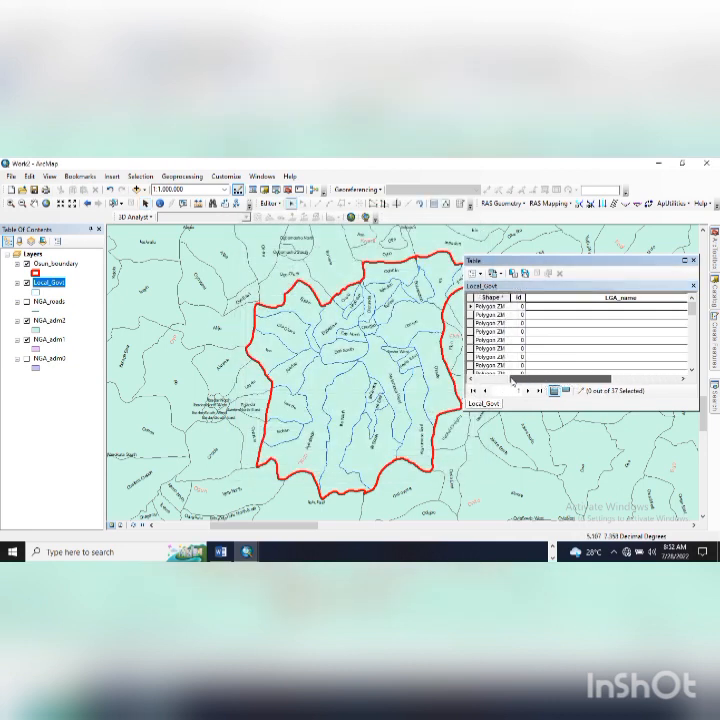
- Locate the first record's polygon on the map and enter 'Aye daede' as its LGA_name
left_click(470, 306)
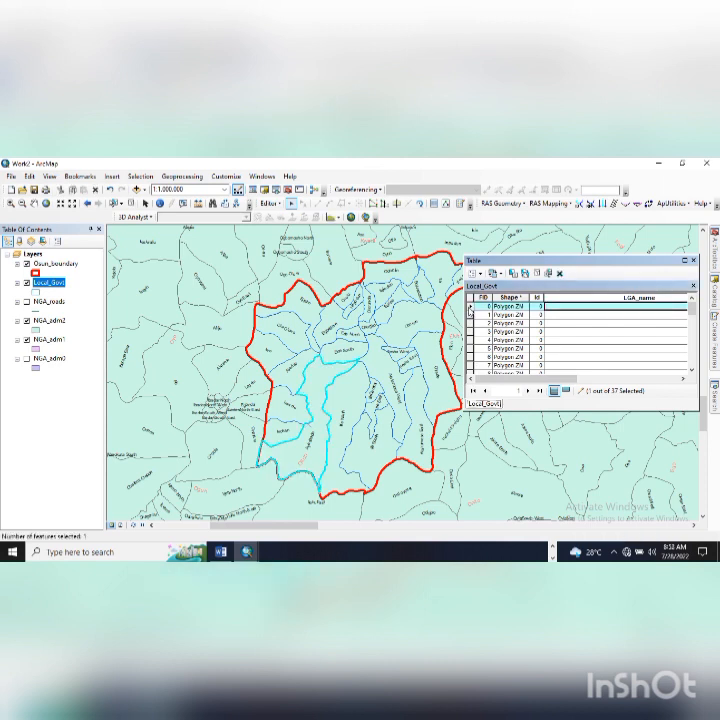
scroll(313, 447, "up", 1)
scroll(313, 447, "up", 1)
scroll(315, 448, "up", 1)
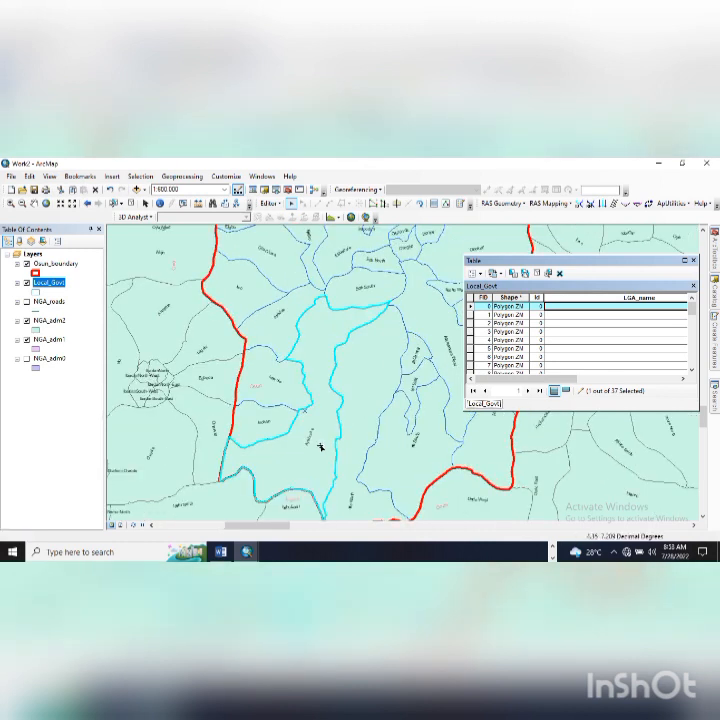
scroll(314, 447, "down", 2)
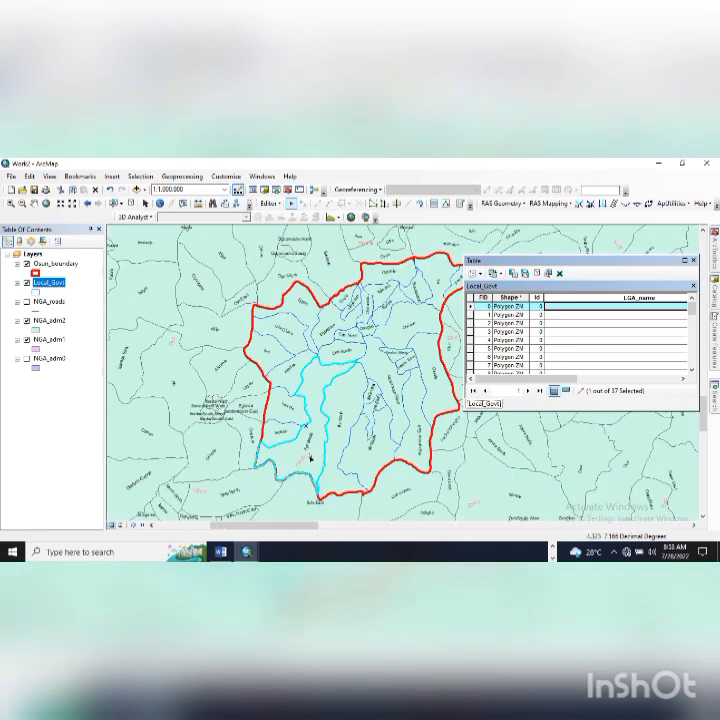
left_click(546, 306)
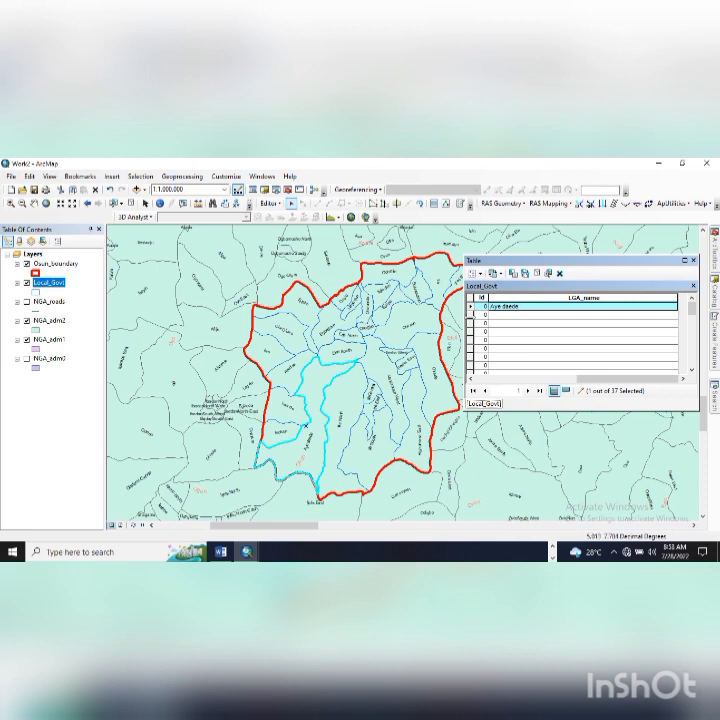
- Enter 'Ife North' as the second record's LGA_name
left_click(472, 314)
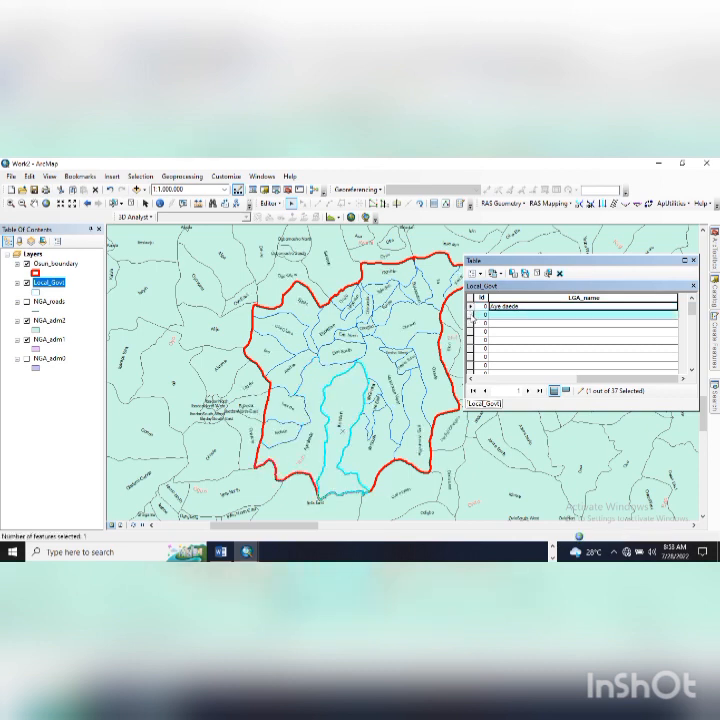
left_click(472, 308)
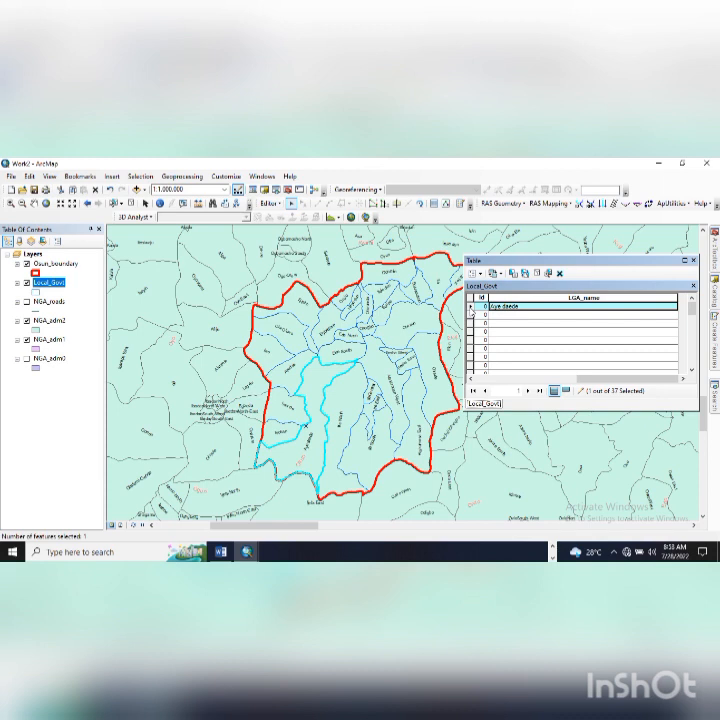
left_click(472, 314)
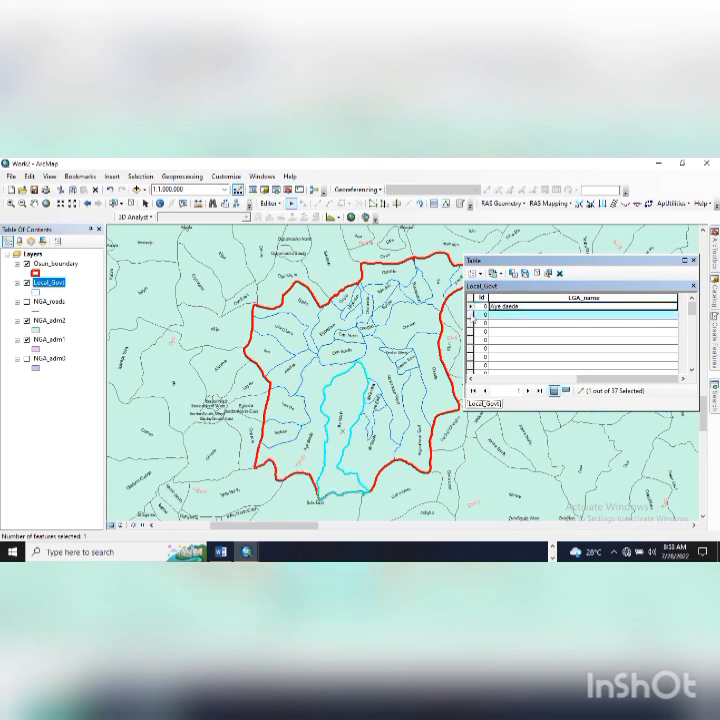
left_click(493, 314)
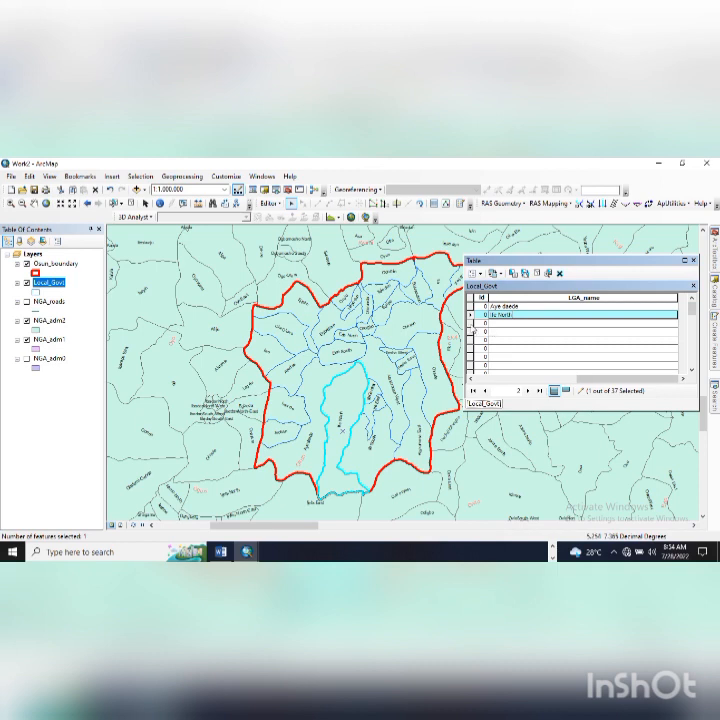
left_click(475, 324)
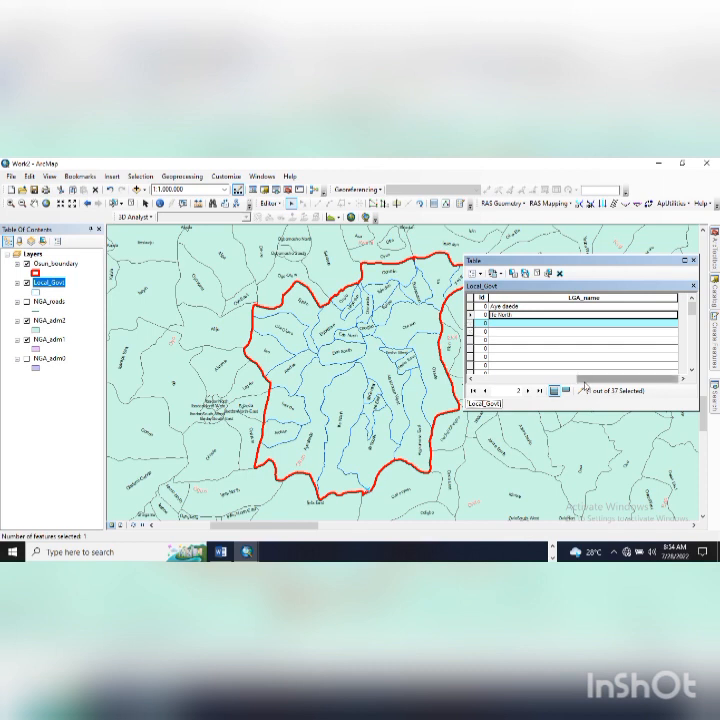
- Zoom to and delete two sliver polygon records, including FID 3
left_click_drag(585, 387, 553, 388)
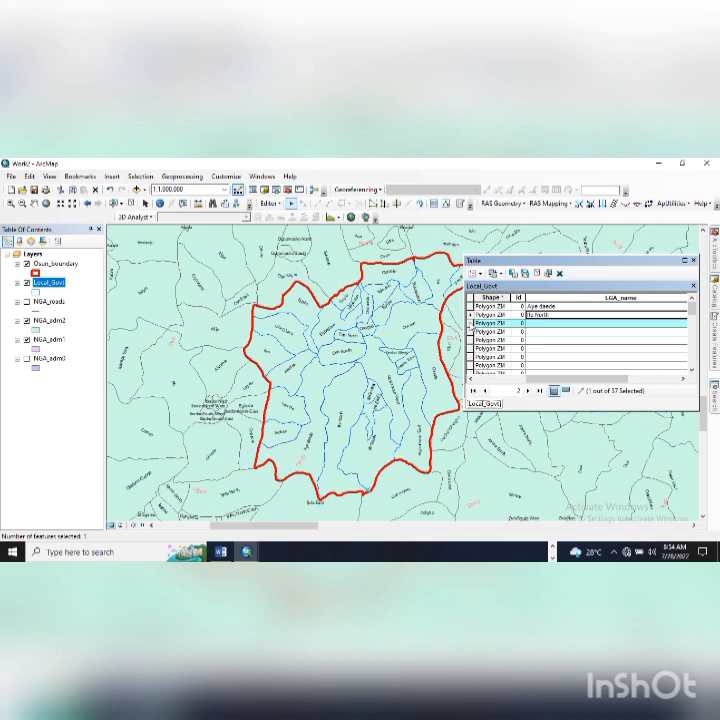
double_click(470, 323)
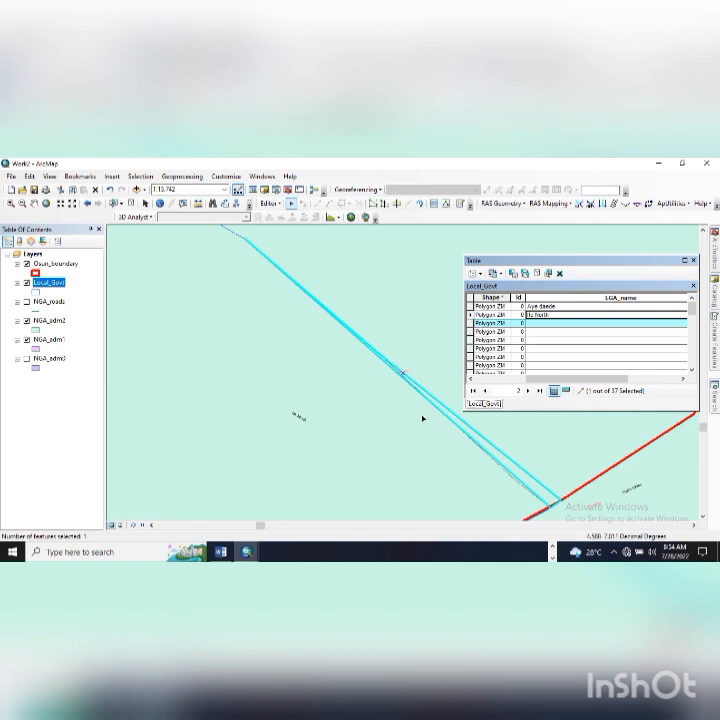
scroll(425, 412, "up", 3)
scroll(430, 404, "up", 4)
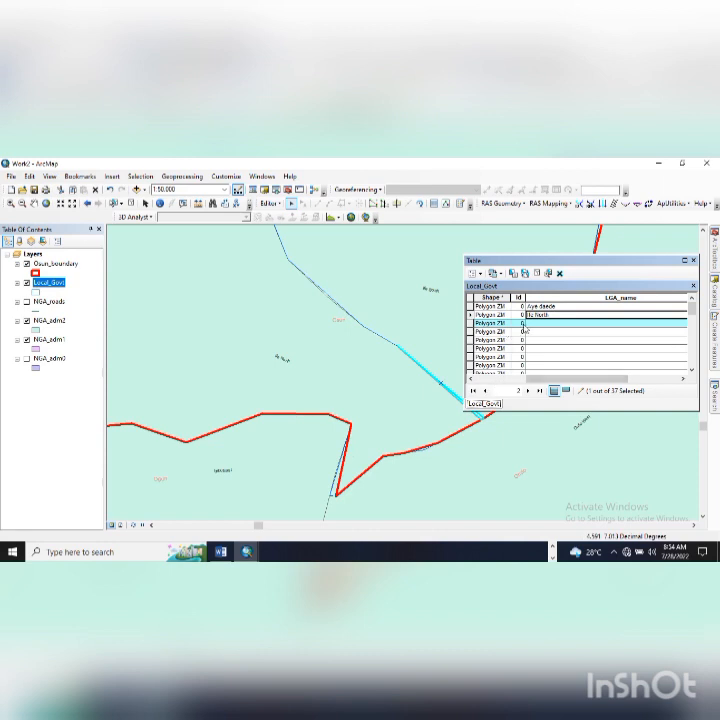
left_click(560, 275)
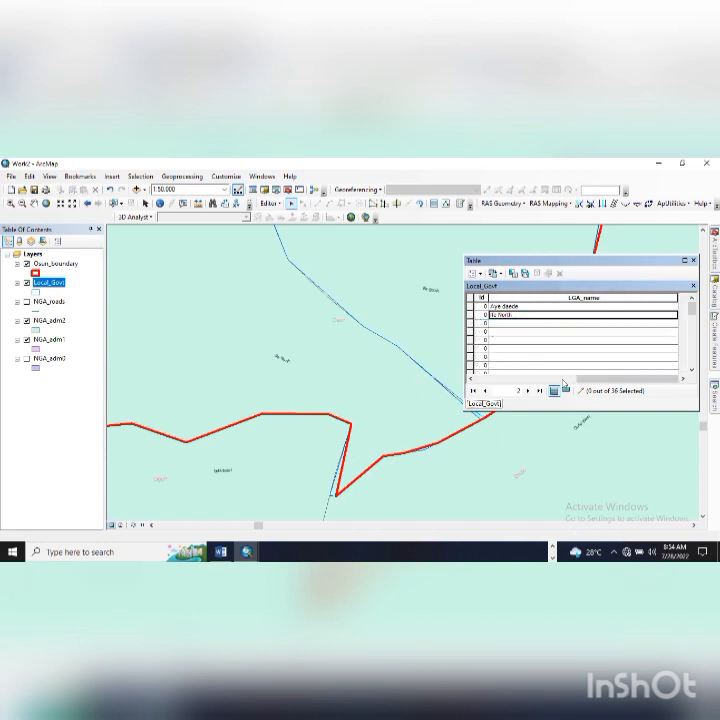
left_click_drag(582, 380, 476, 380)
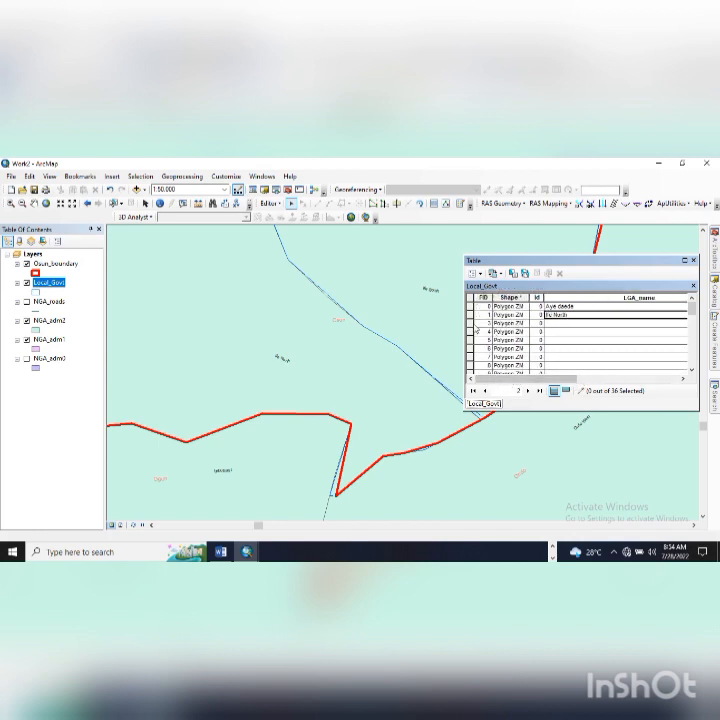
left_click(472, 324)
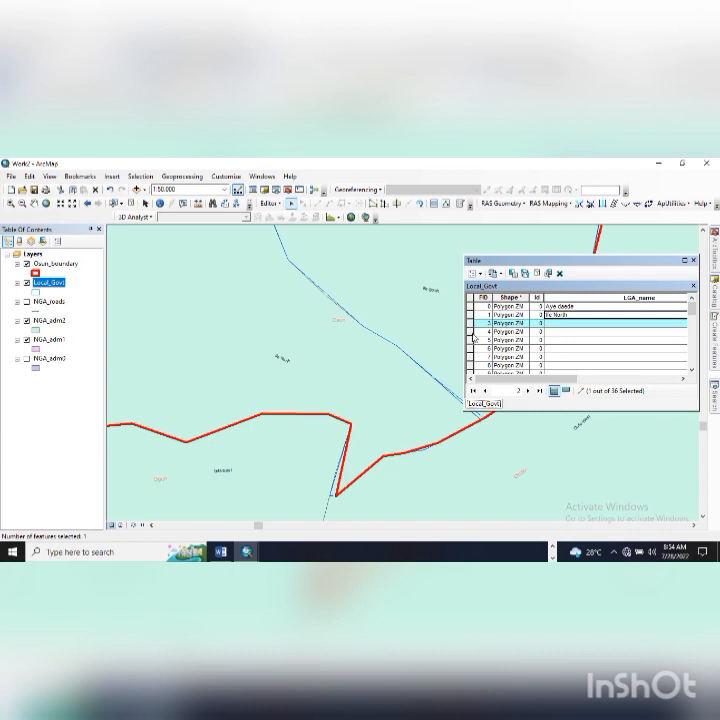
double_click(471, 325)
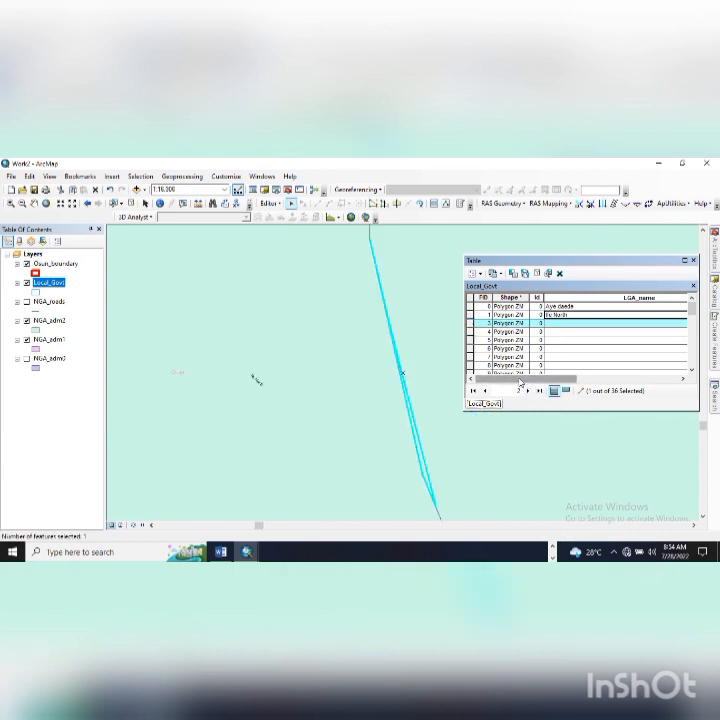
scroll(442, 367, "up", 3)
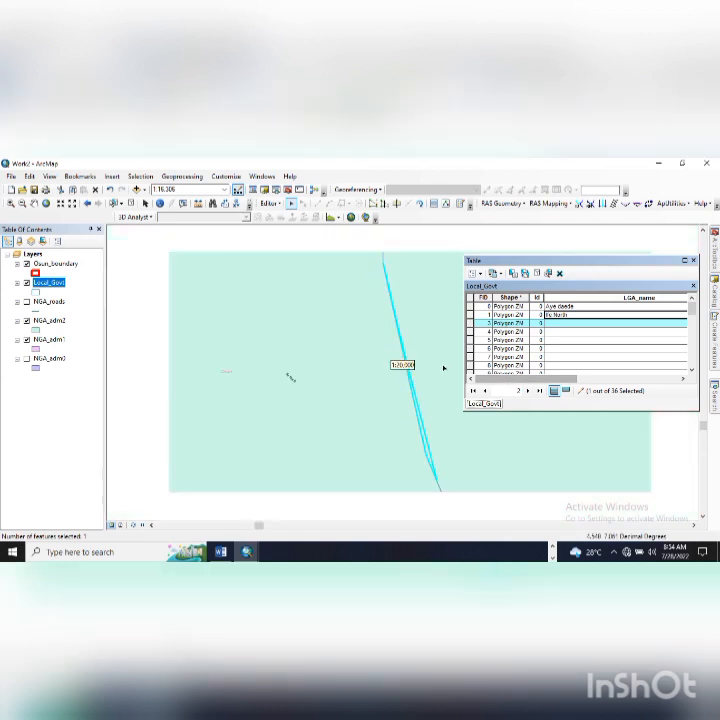
left_click(560, 274)
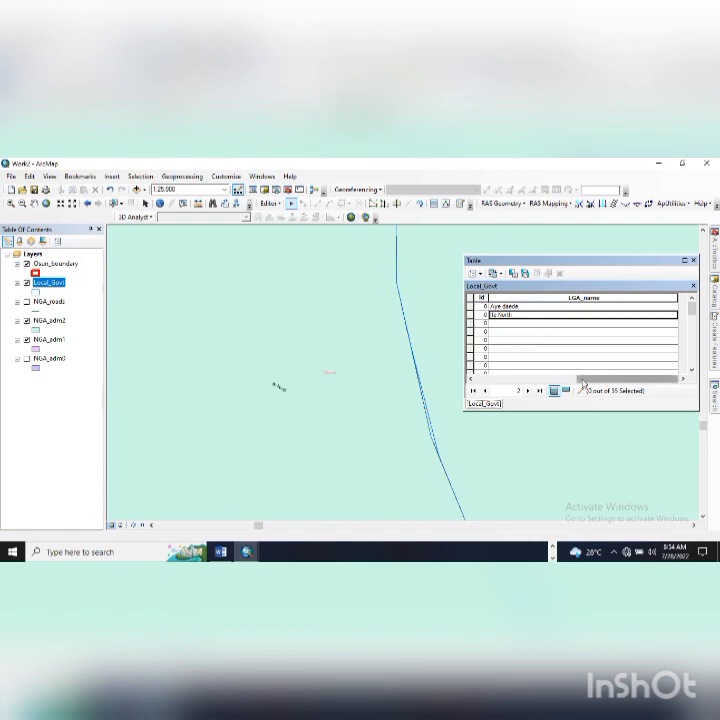
- Inspect the FID 4 and record 7 polygons, then start entering 'Ife South' for FID 6
left_click_drag(585, 378, 486, 378)
left_click(472, 323)
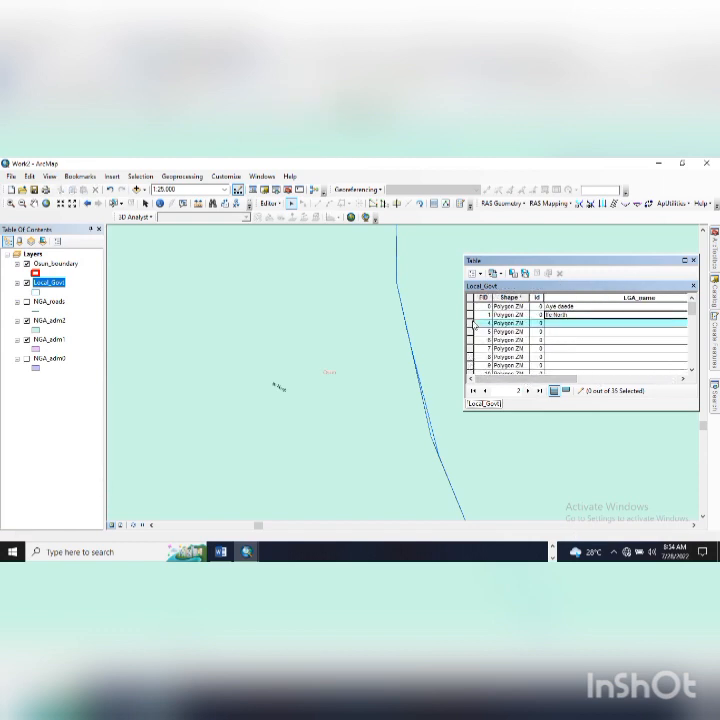
double_click(474, 324)
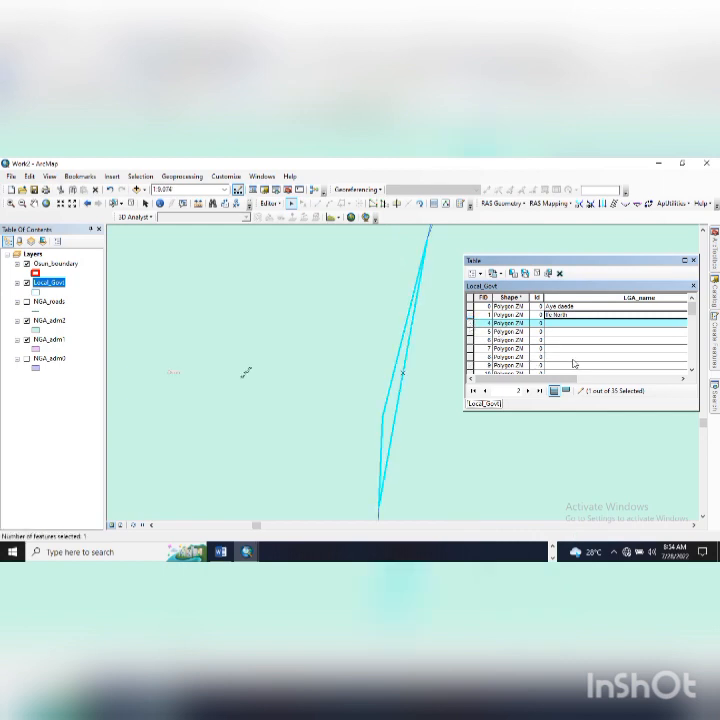
scroll(424, 367, "down", 1)
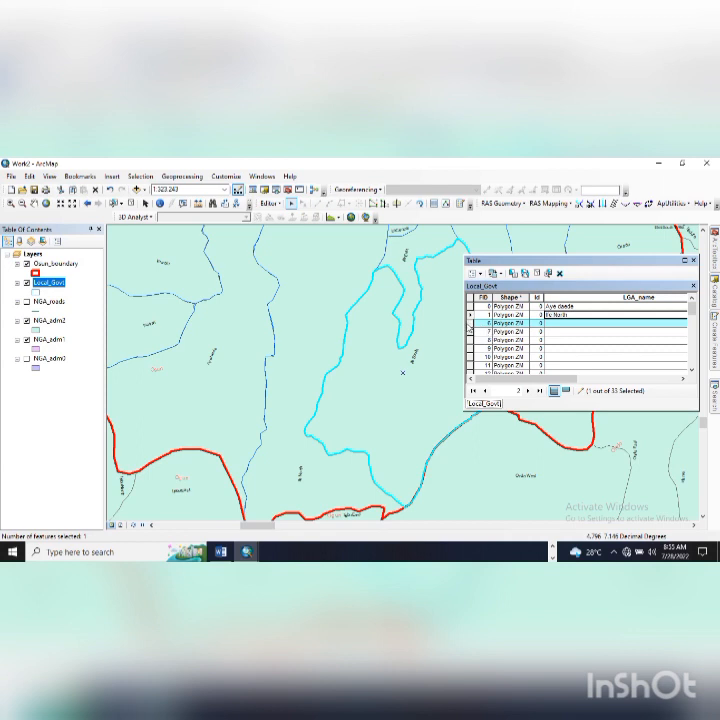
double_click(470, 331)
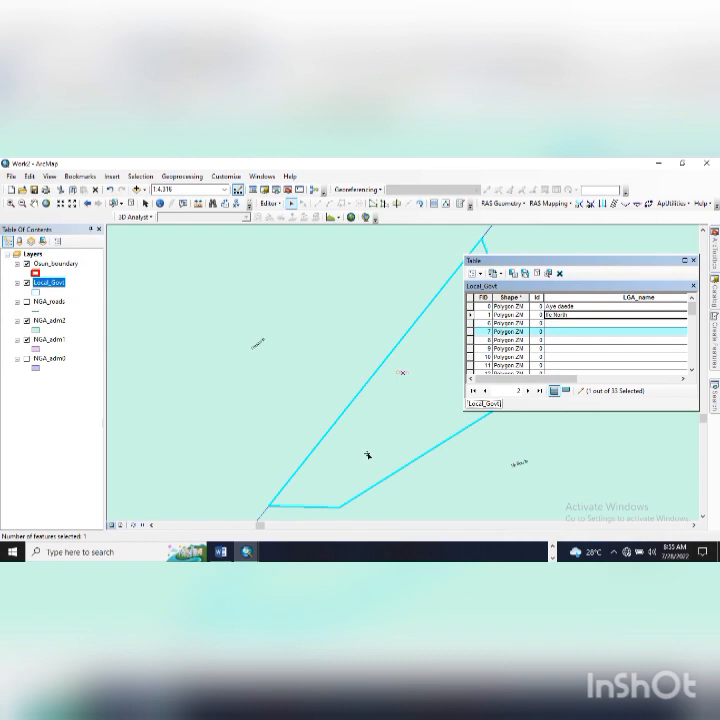
left_click_drag(498, 260, 585, 336)
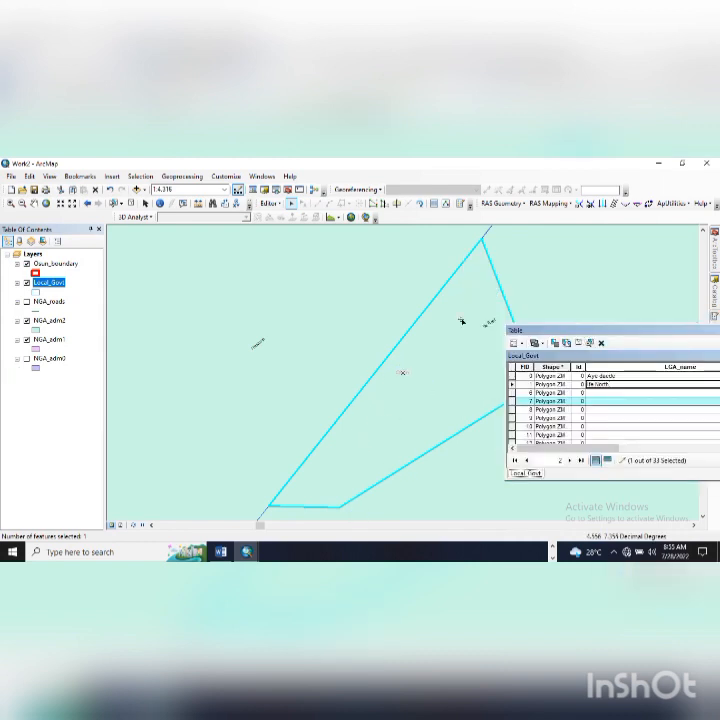
left_click_drag(533, 332, 492, 281)
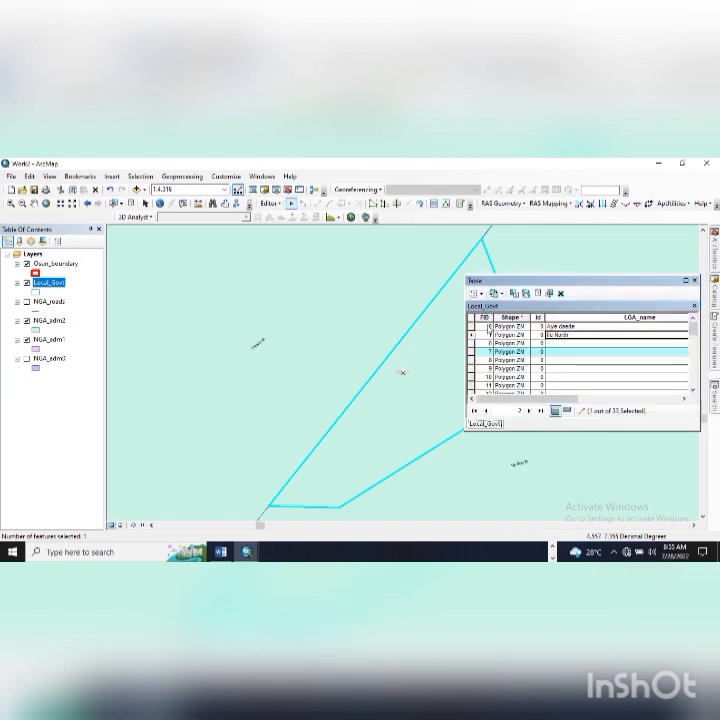
double_click(472, 343)
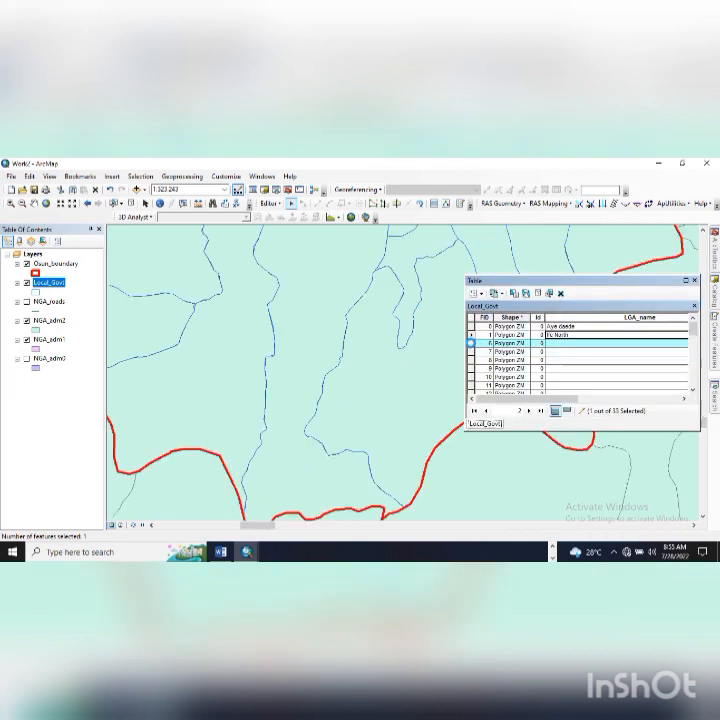
left_click(555, 345)
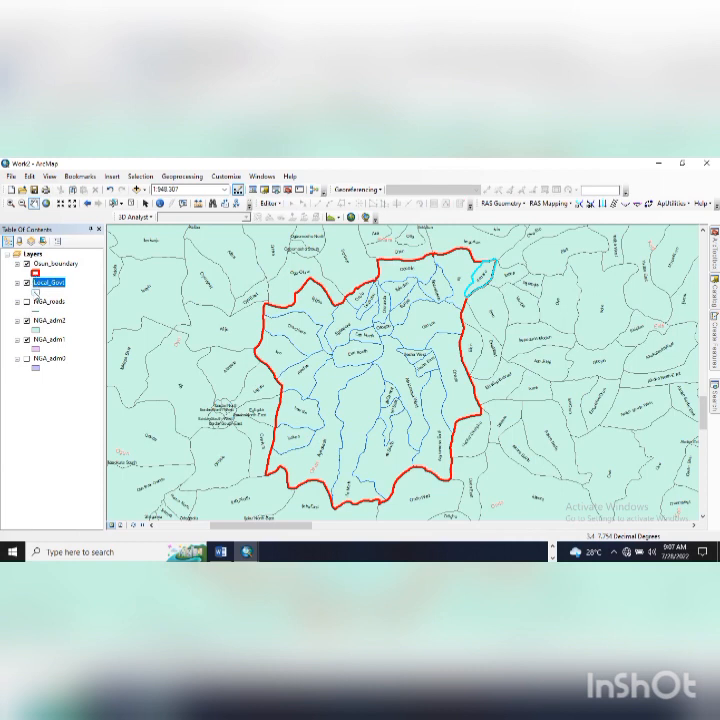
- Hide the NGA_adm2 and NGA_adm1 layers and turn on Local_Govt labels
left_click(27, 320)
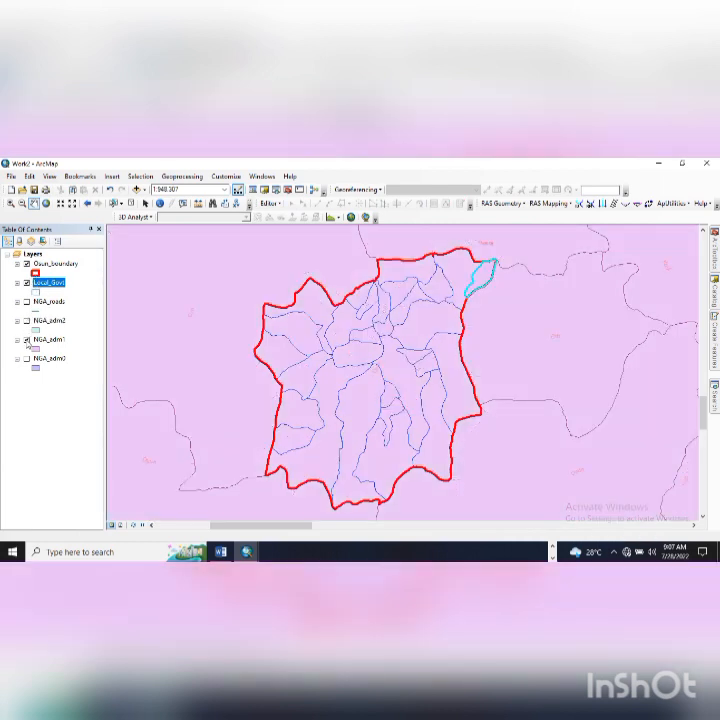
left_click(27, 339)
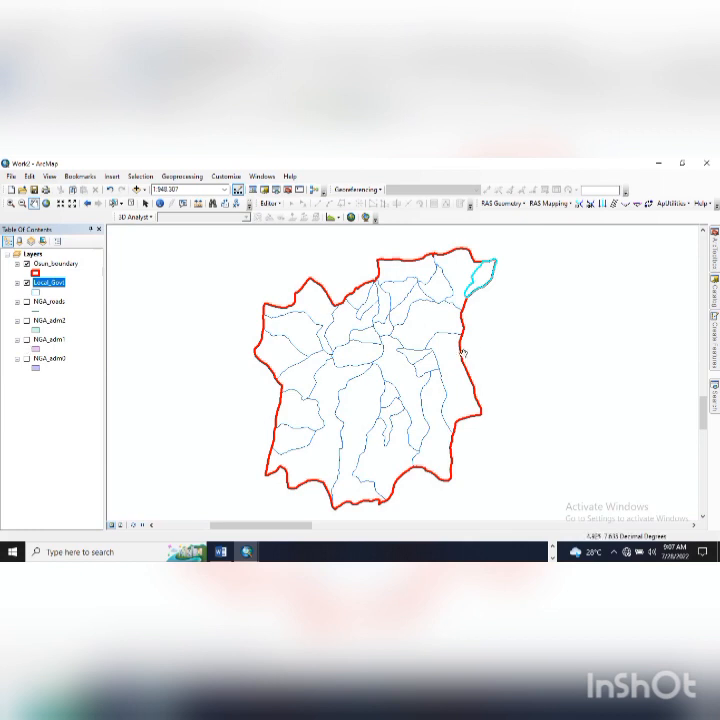
right_click(48, 286)
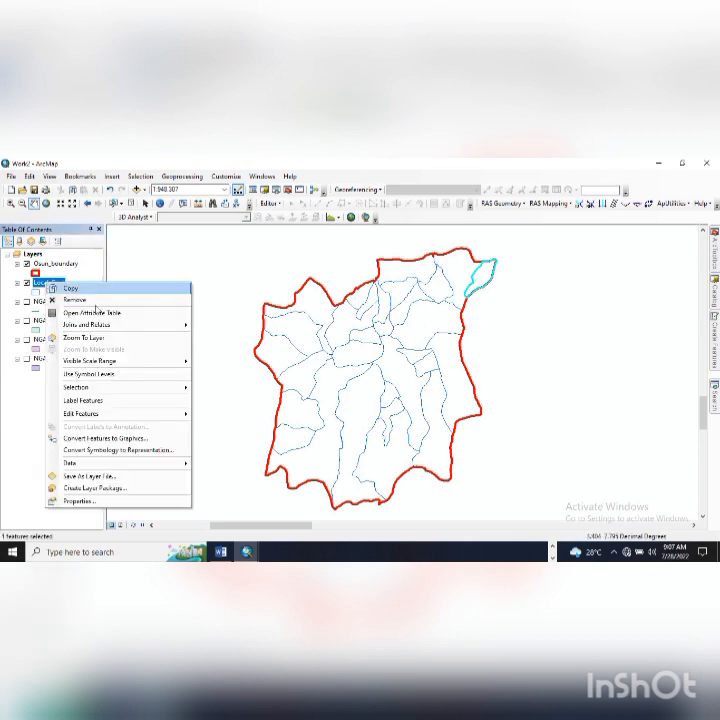
left_click(129, 400)
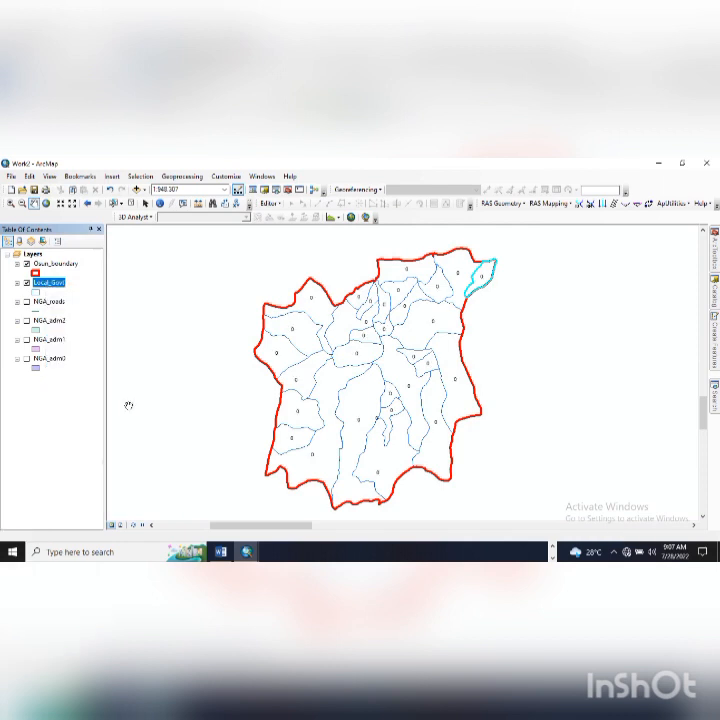
right_click(46, 283)
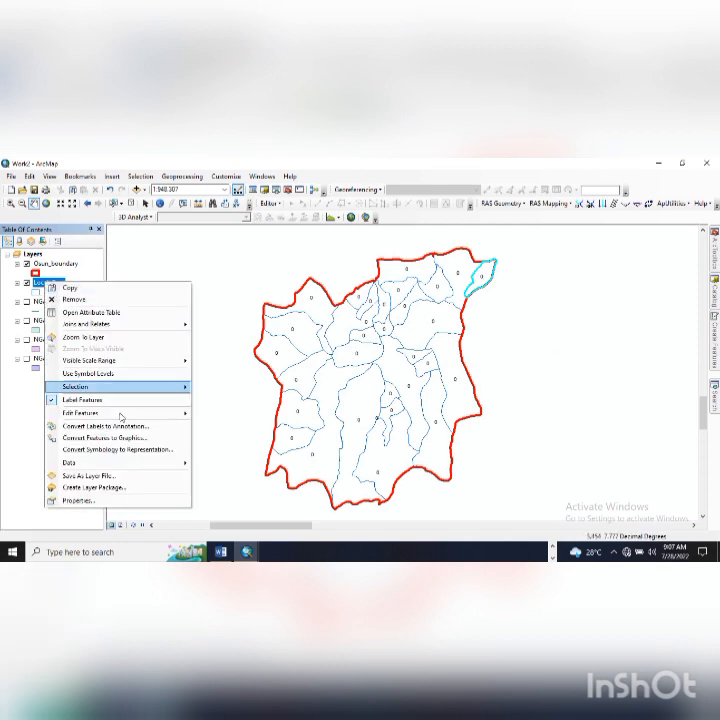
- Label the Local_Govt areas by the LGA_name field in size 6 text
left_click(117, 500)
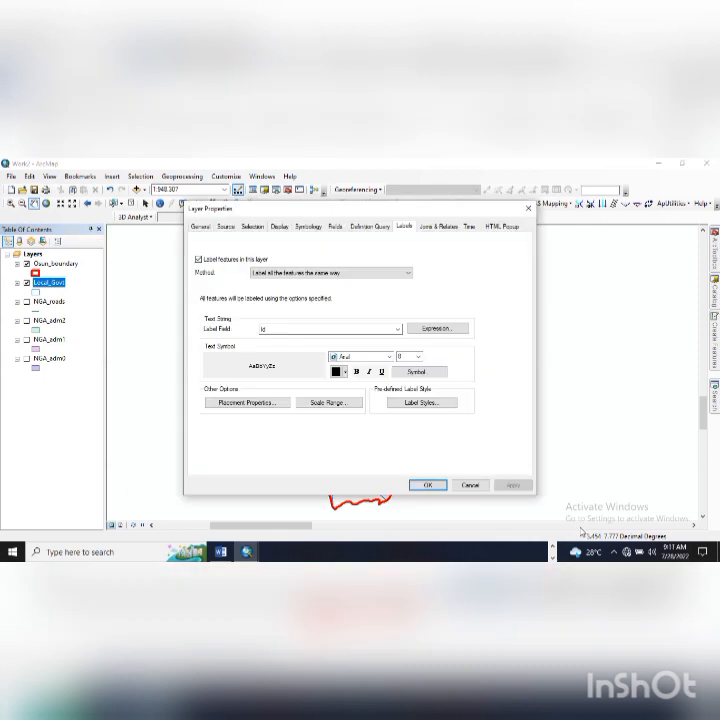
left_click(399, 331)
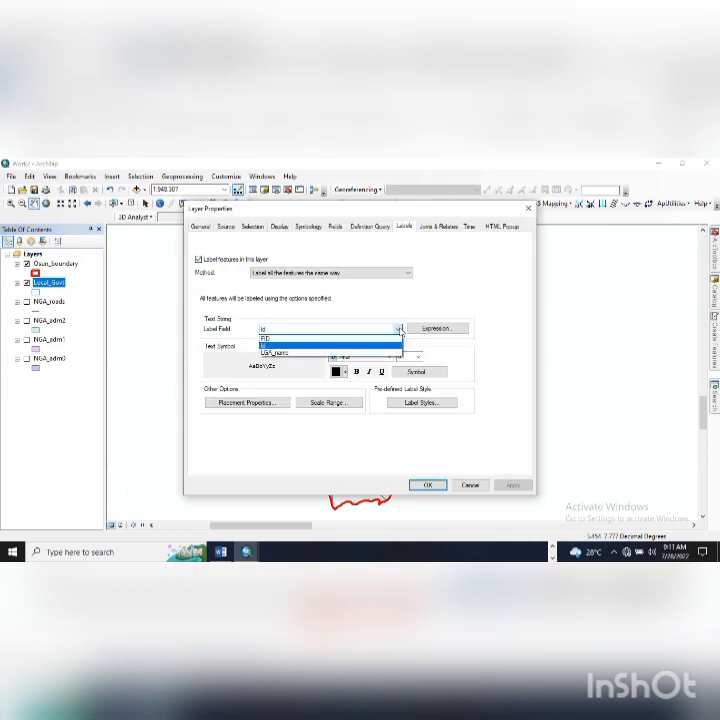
left_click(359, 354)
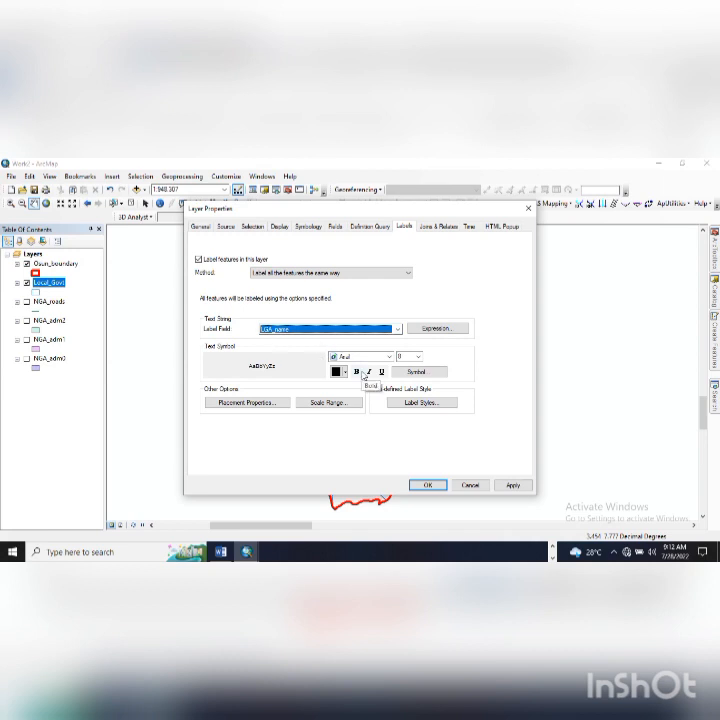
left_click_drag(345, 212, 550, 215)
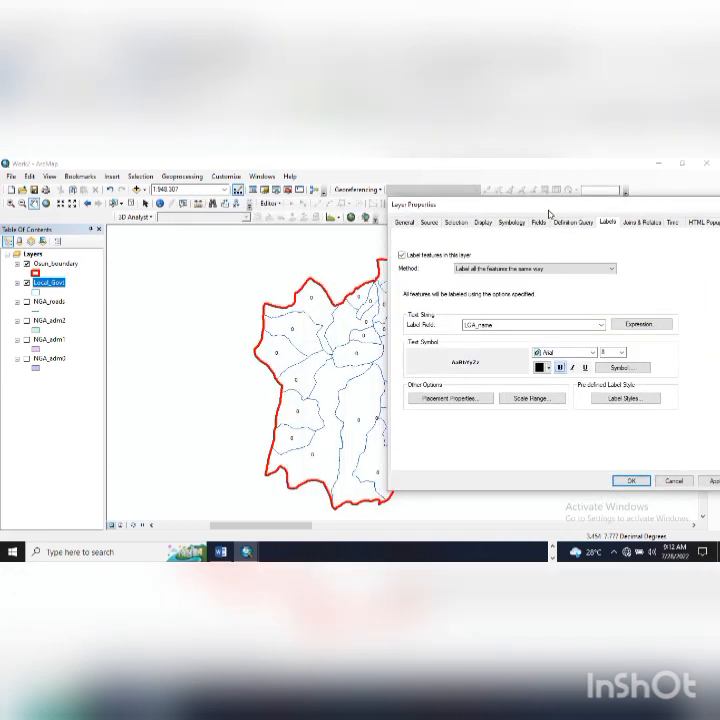
left_click(707, 482)
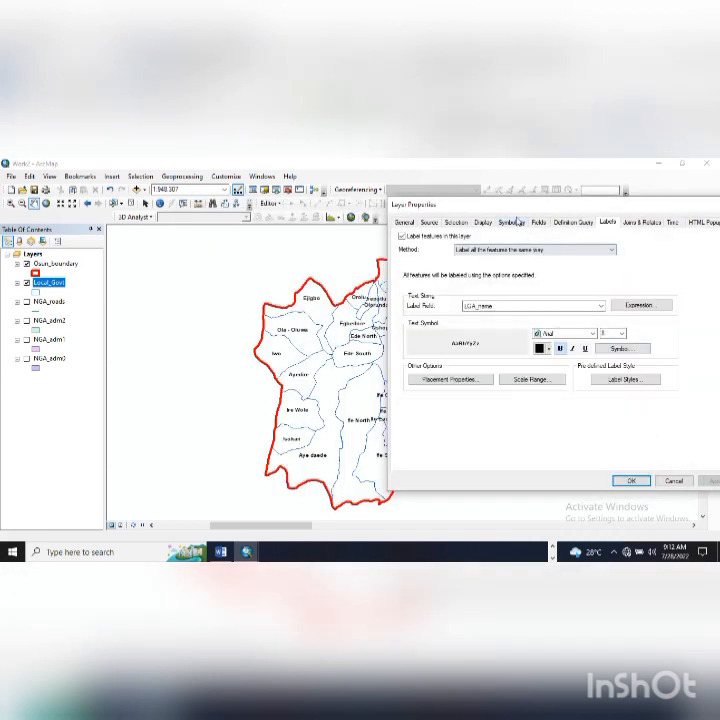
left_click_drag(513, 205, 565, 275)
left_click(658, 401)
type("6")
key("Return")
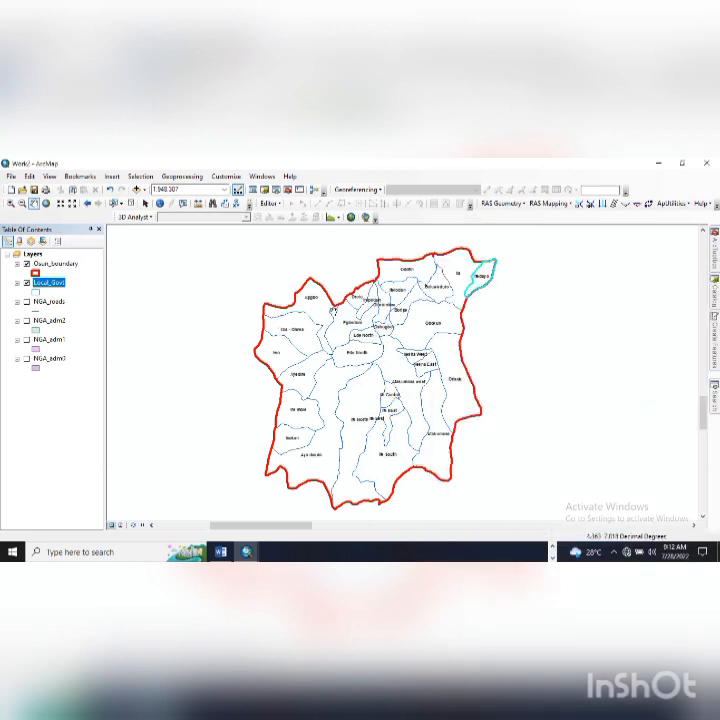
- Change the Local_Govt label placement so names follow each polygon's shape, and apply it
left_click(62, 292)
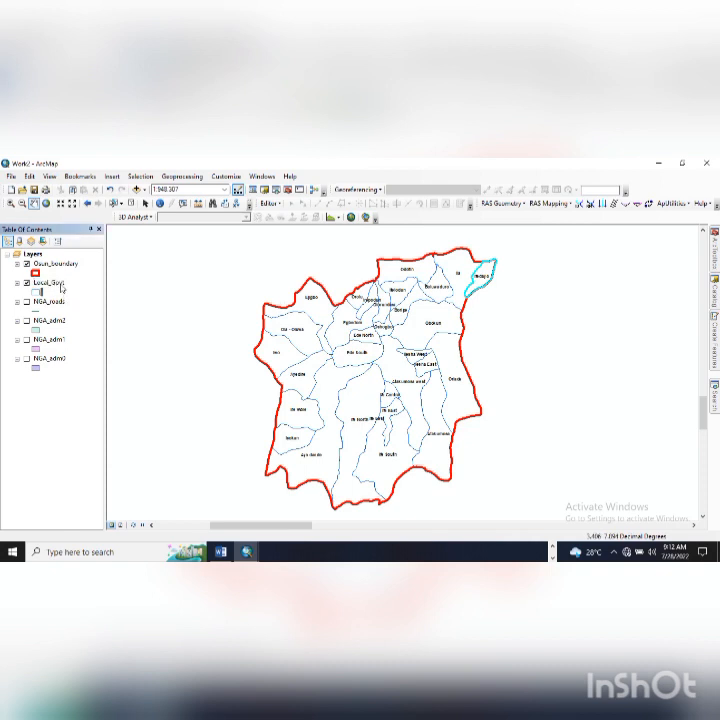
right_click(62, 286)
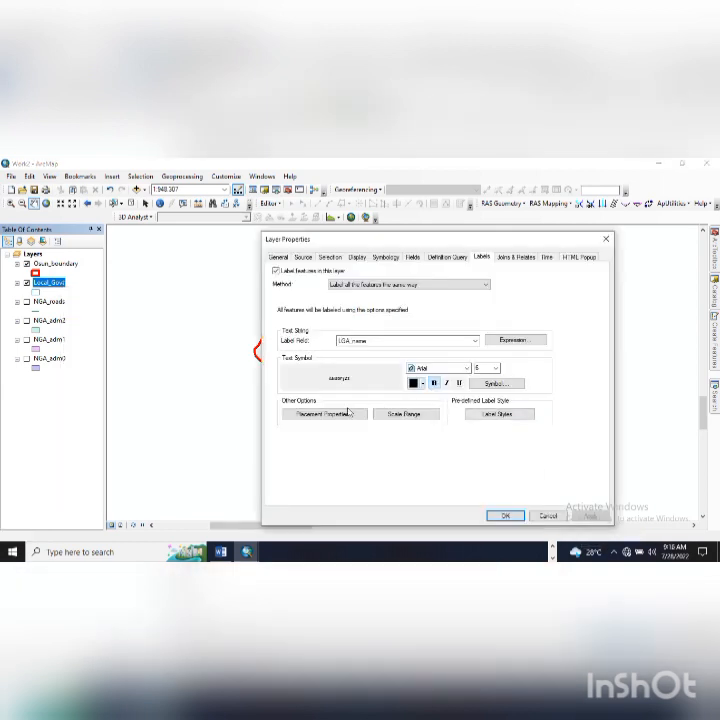
left_click(344, 411)
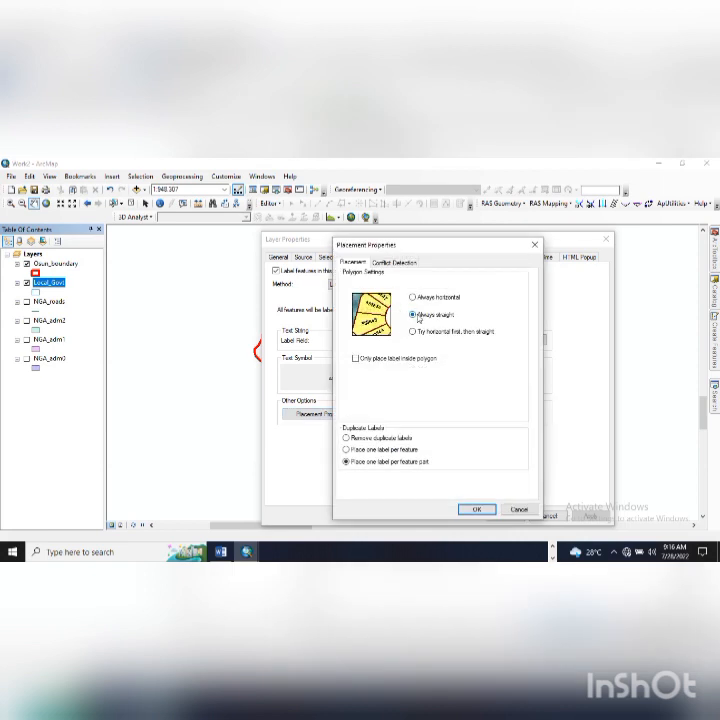
left_click(476, 510)
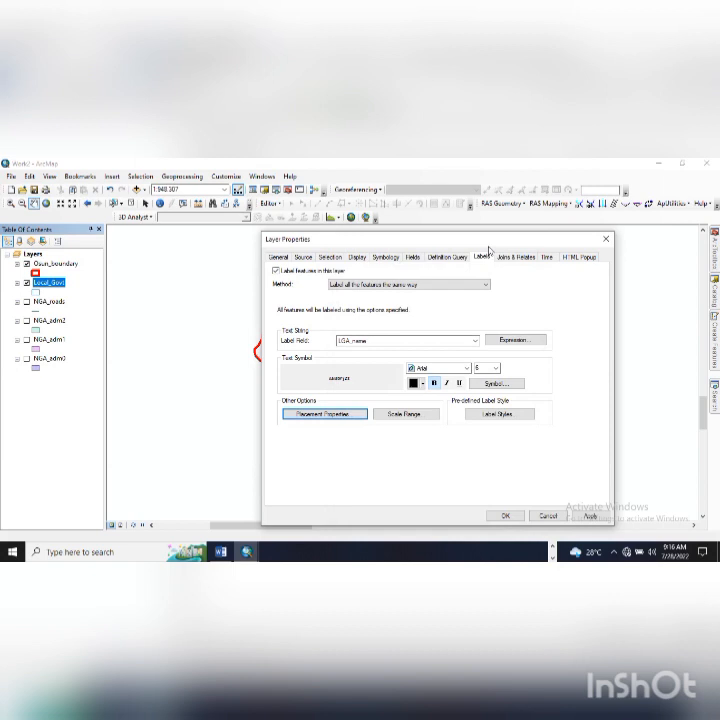
left_click_drag(444, 238, 424, 213)
left_click(571, 490)
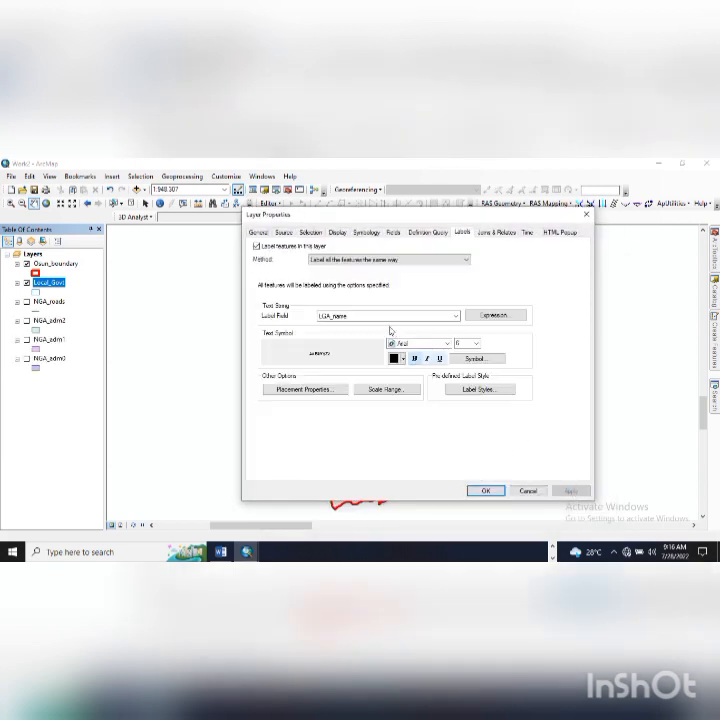
left_click_drag(392, 220, 418, 254)
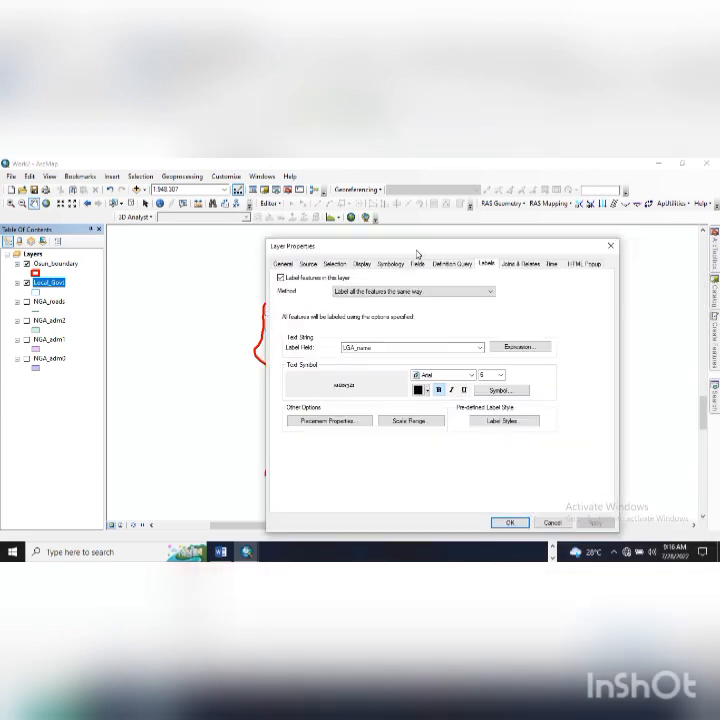
left_click(507, 522)
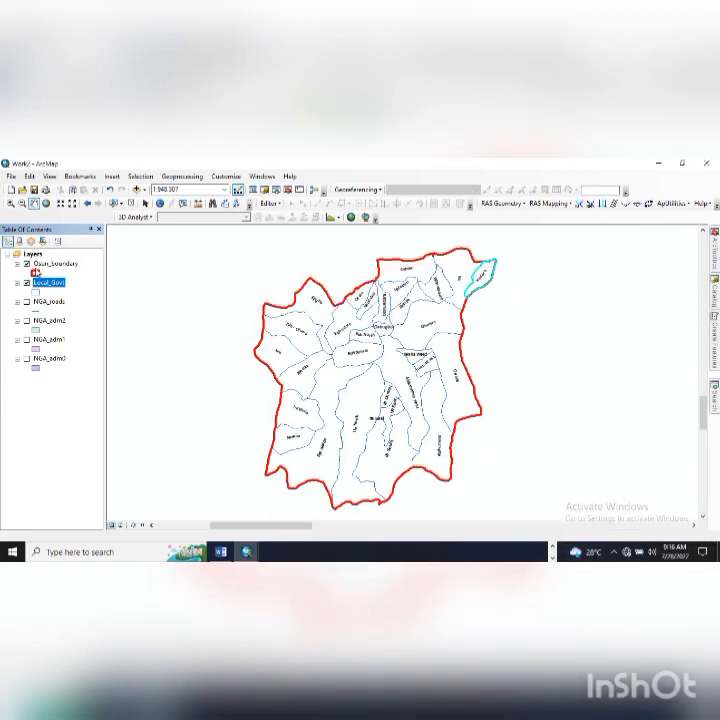
left_click(45, 263)
- Turn on the Osun_boundary labels and open that layer's properties
right_click(45, 264)
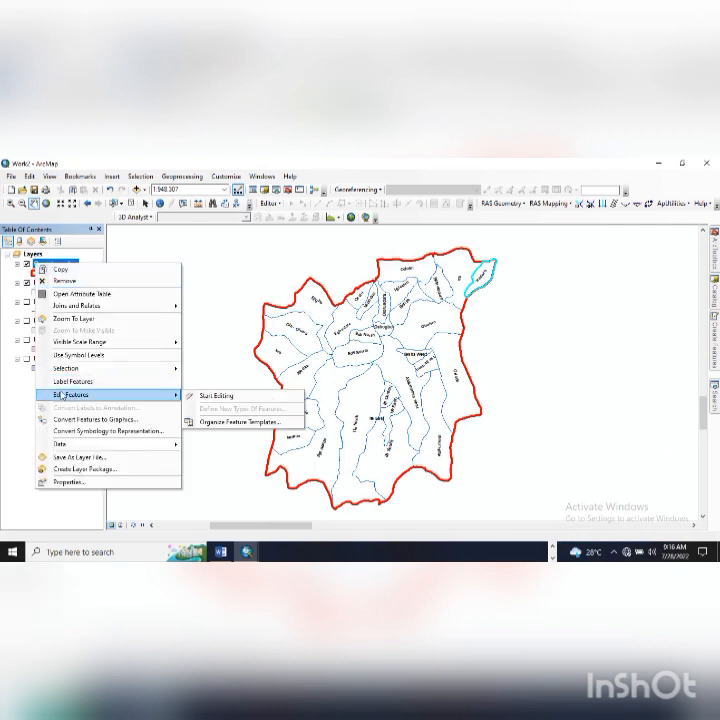
left_click(59, 385)
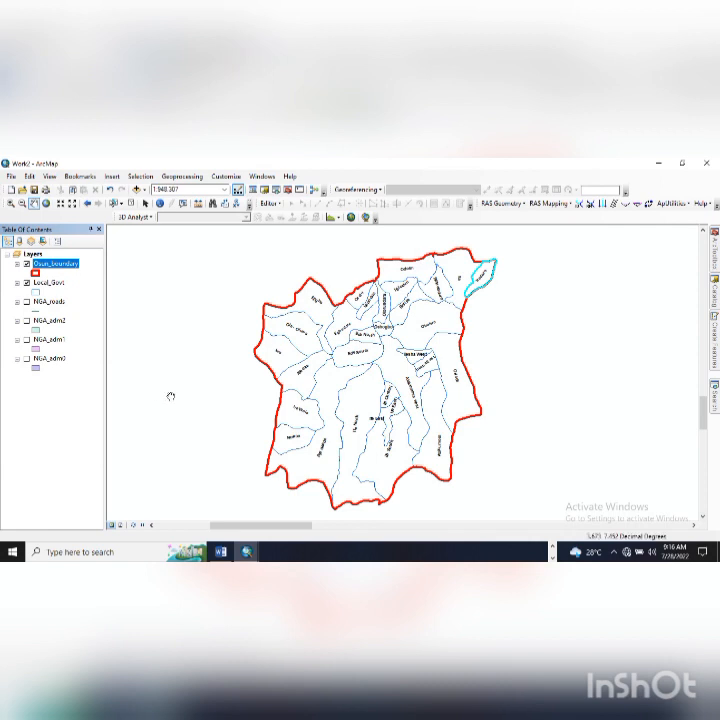
right_click(58, 263)
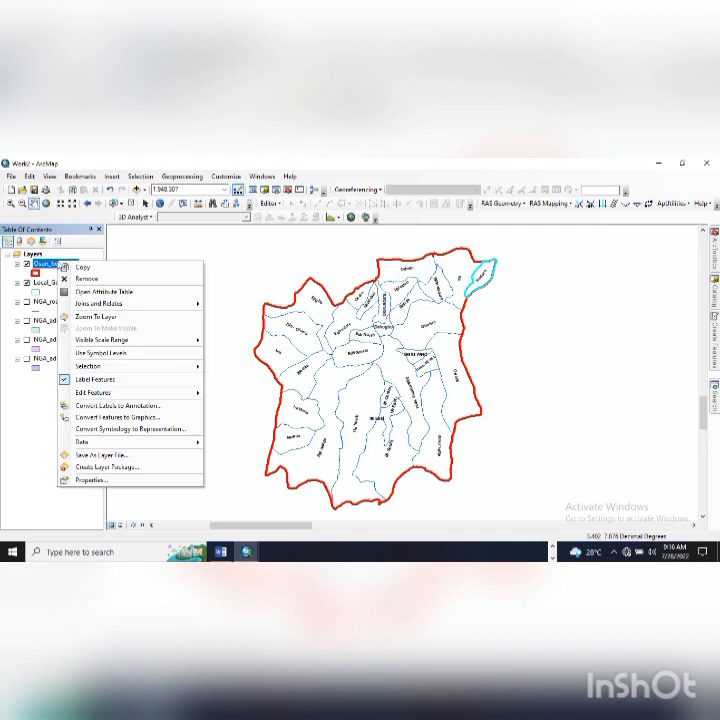
left_click(97, 381)
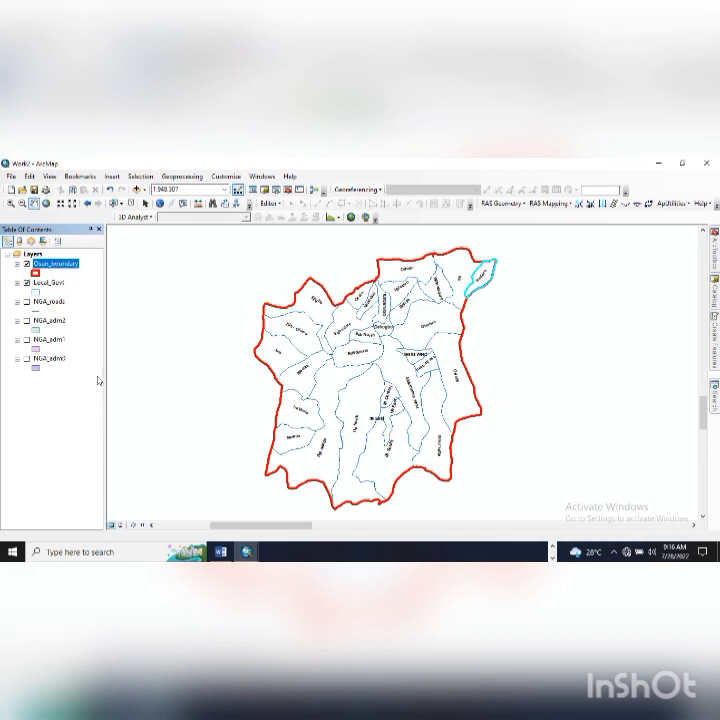
right_click(60, 264)
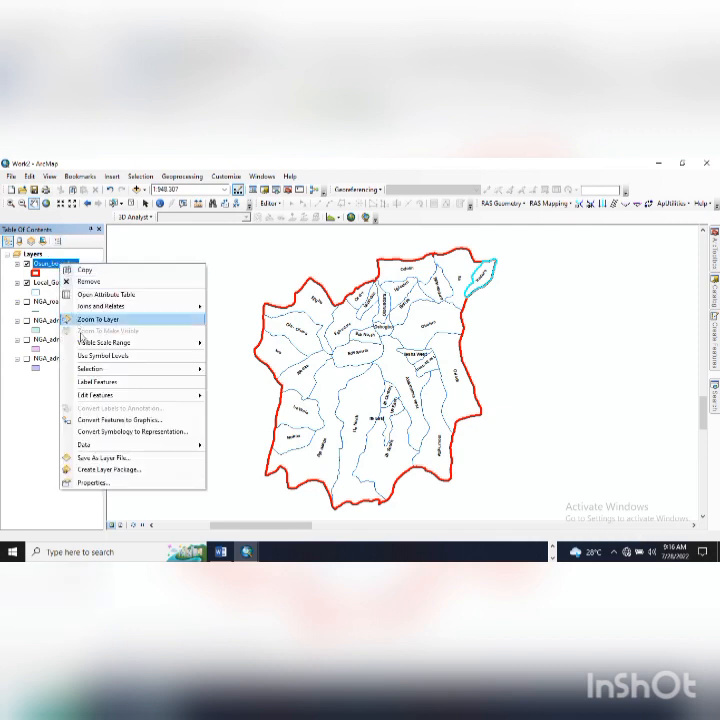
left_click(104, 384)
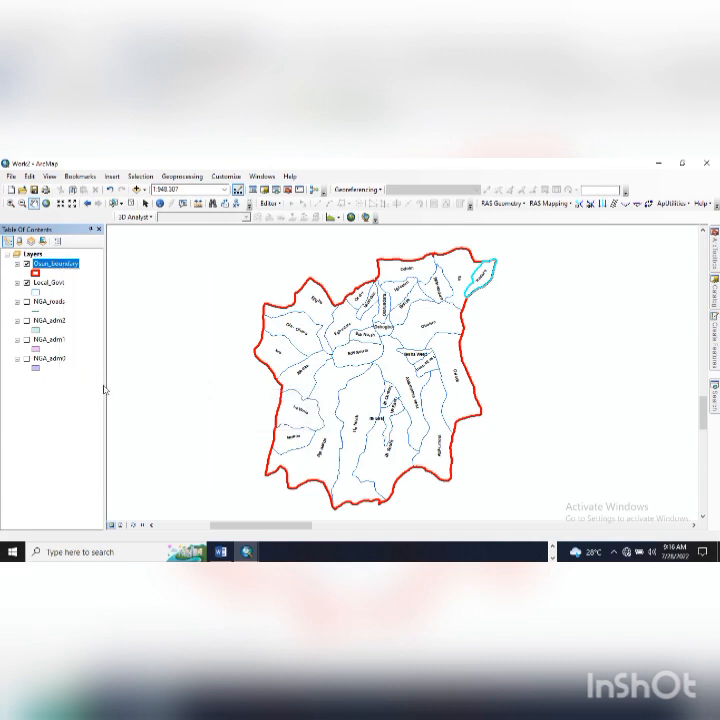
right_click(50, 265)
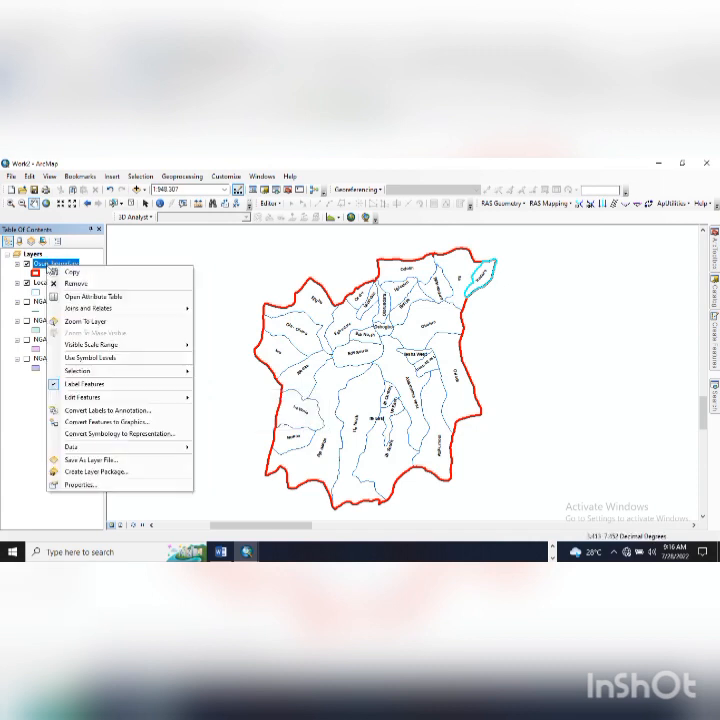
left_click(82, 485)
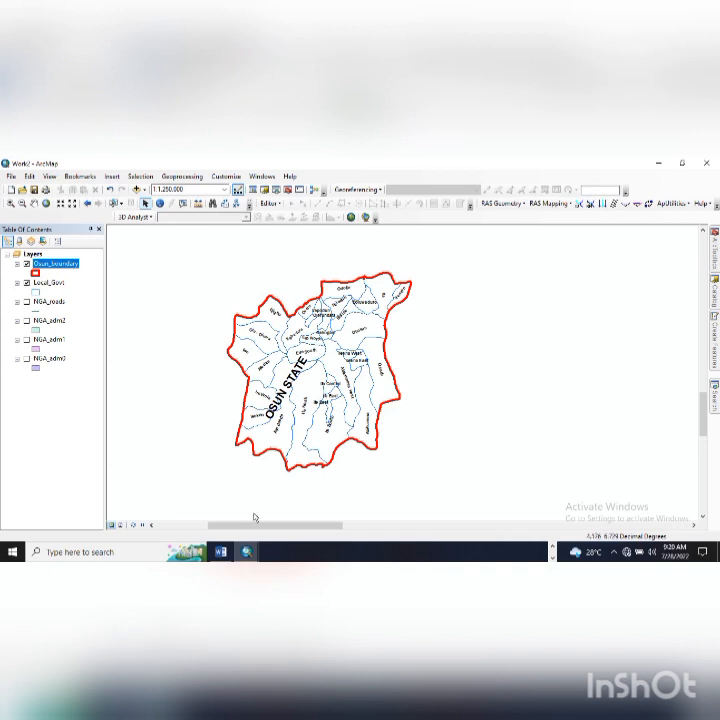
left_click(223, 554)
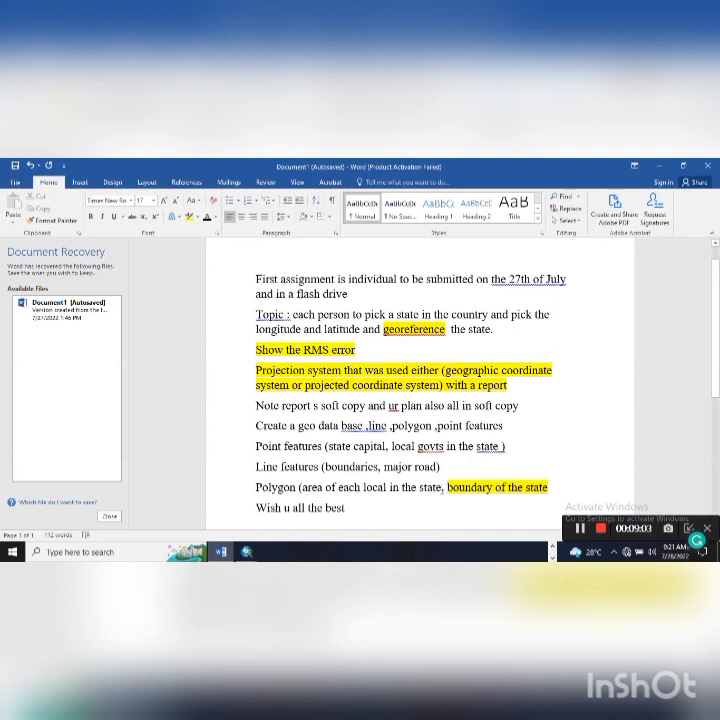
- Highlight the line 'Polygon (area of each local in the state, boundary of the state' in yellow
left_click_drag(258, 487, 549, 489)
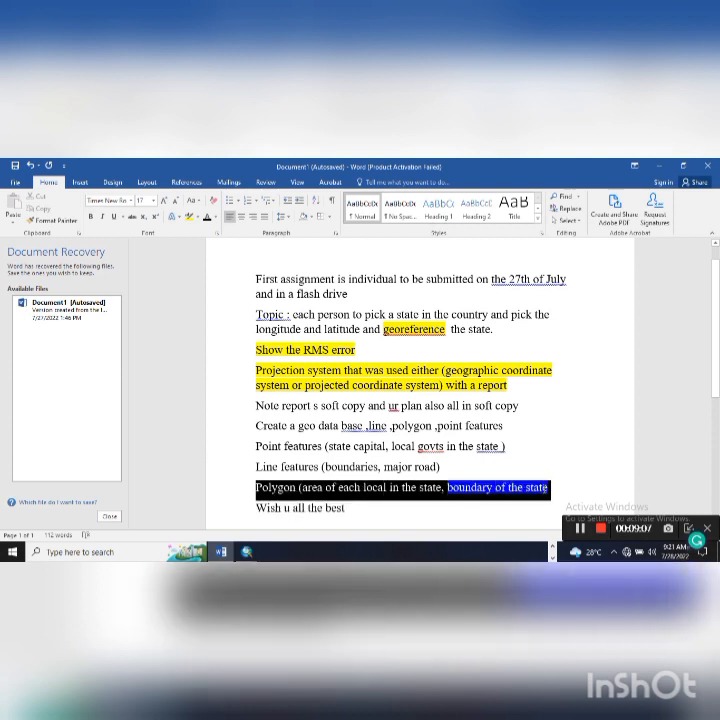
left_click(189, 216)
left_click(320, 466)
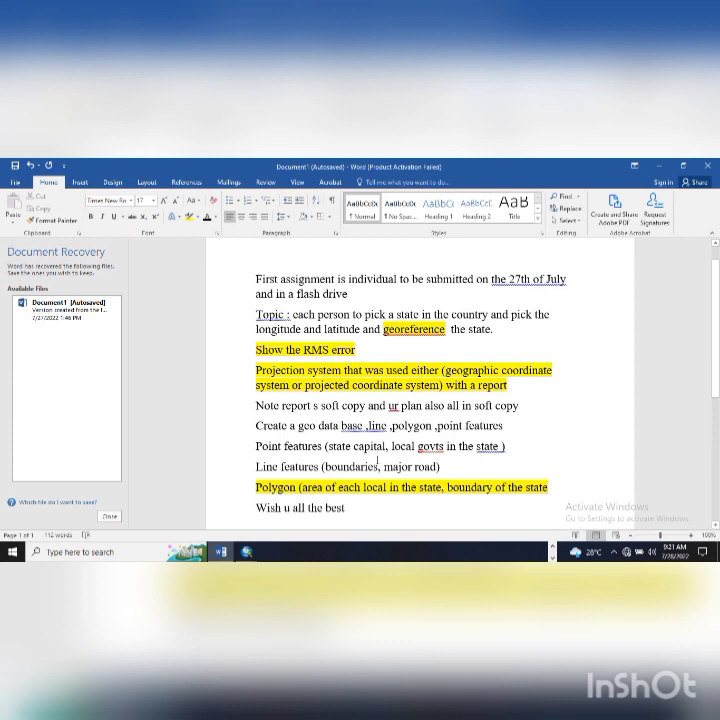
- Show the NGA_adm1 and NGA_adm2 layers again behind the Osun map
mouse_move(247, 551)
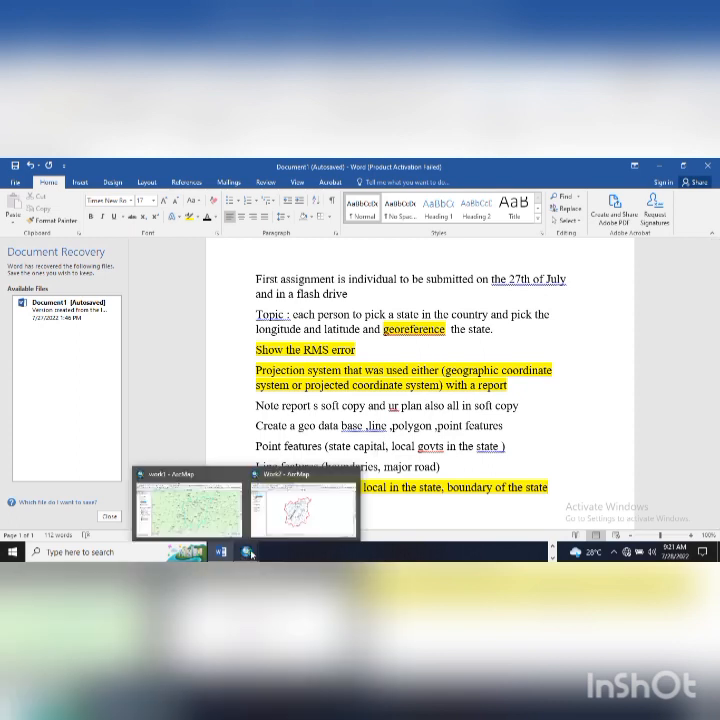
left_click(300, 510)
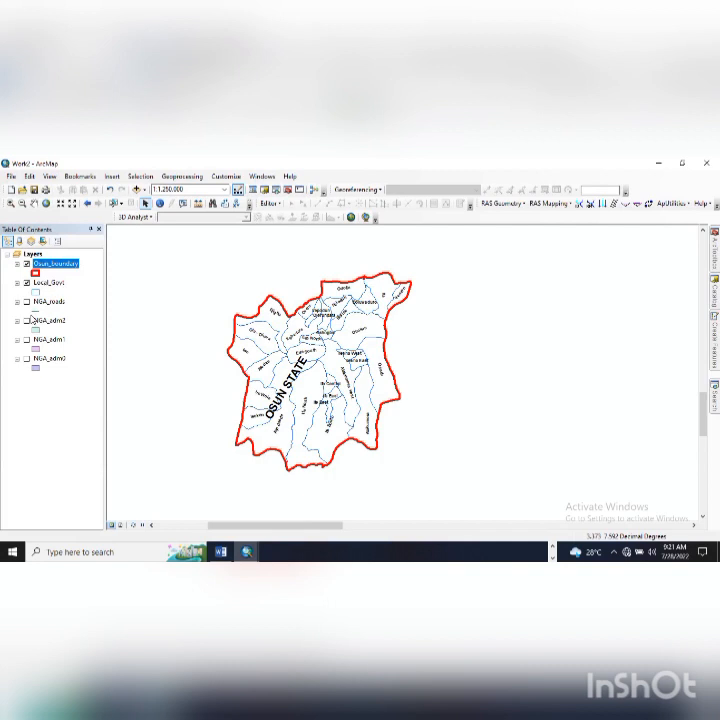
left_click(26, 340)
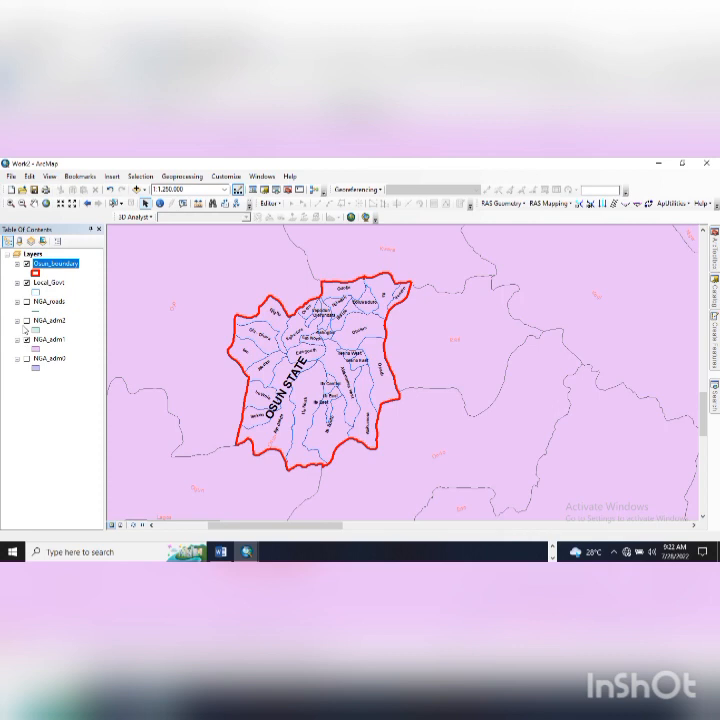
left_click(27, 321)
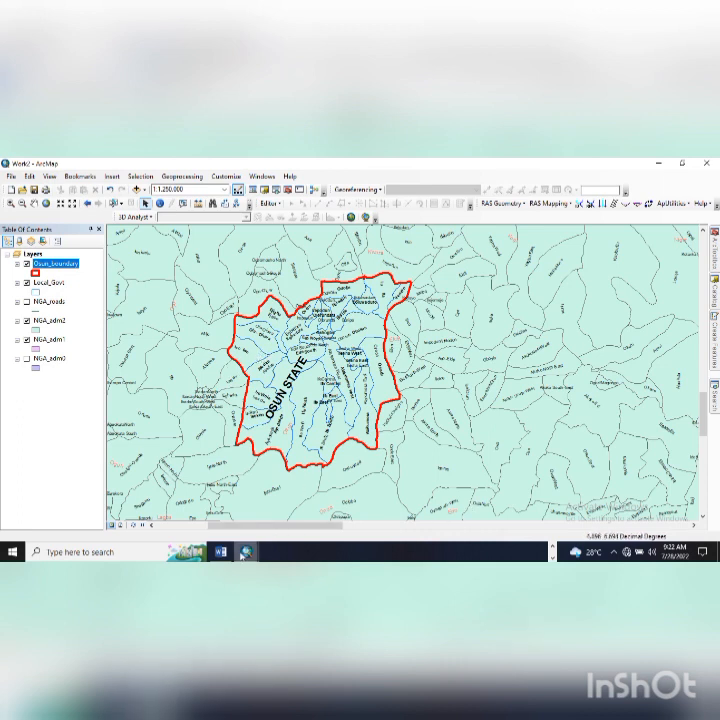
left_click(221, 551)
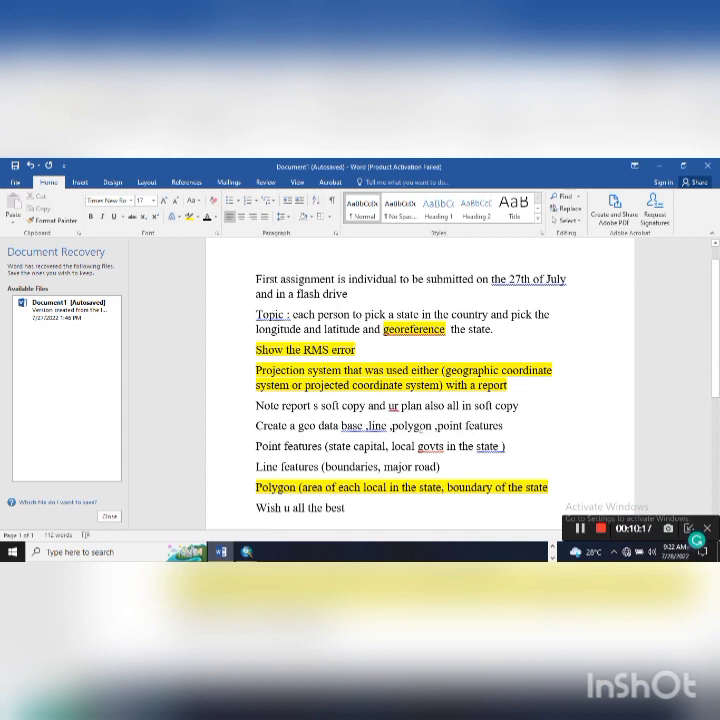
- Highlight the word 'polygon' in the geodatabase line in yellow
left_click_drag(392, 426, 430, 431)
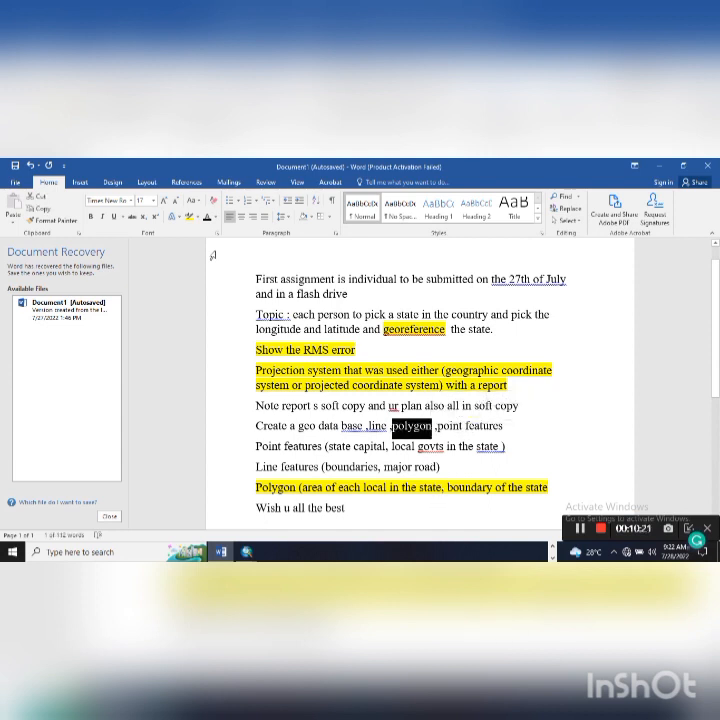
left_click(190, 218)
left_click(362, 404)
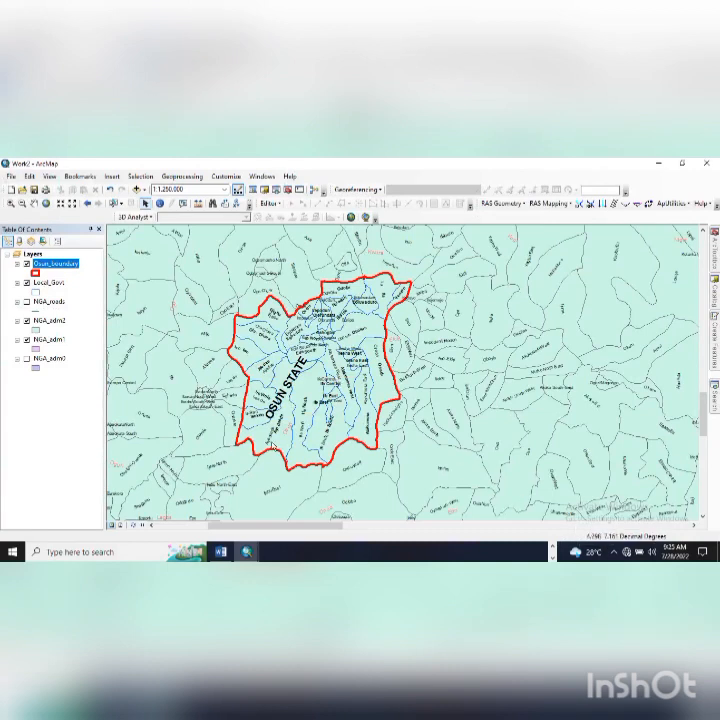
left_click(216, 554)
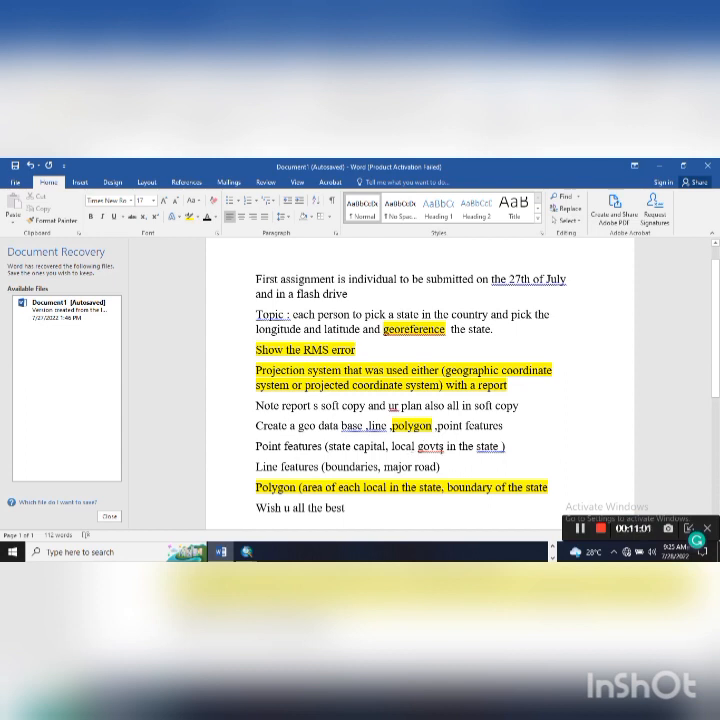
- Start a new shapefile named LGA in the Desktop TODAY folder from the Catalog
left_click(246, 551)
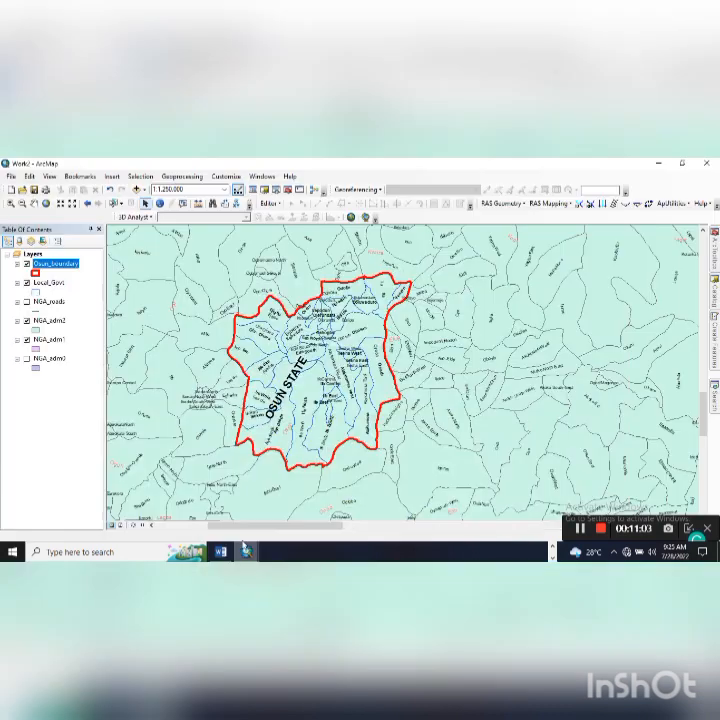
left_click(714, 296)
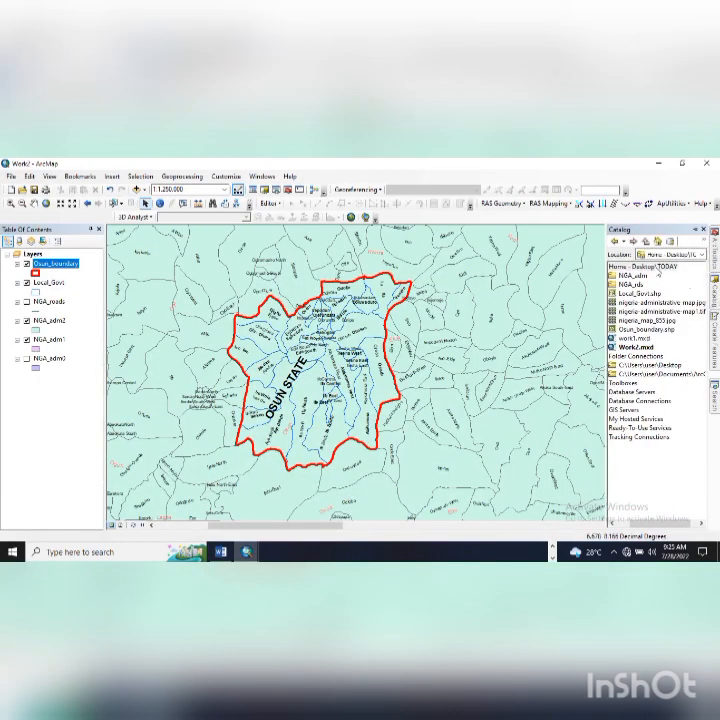
left_click(657, 267)
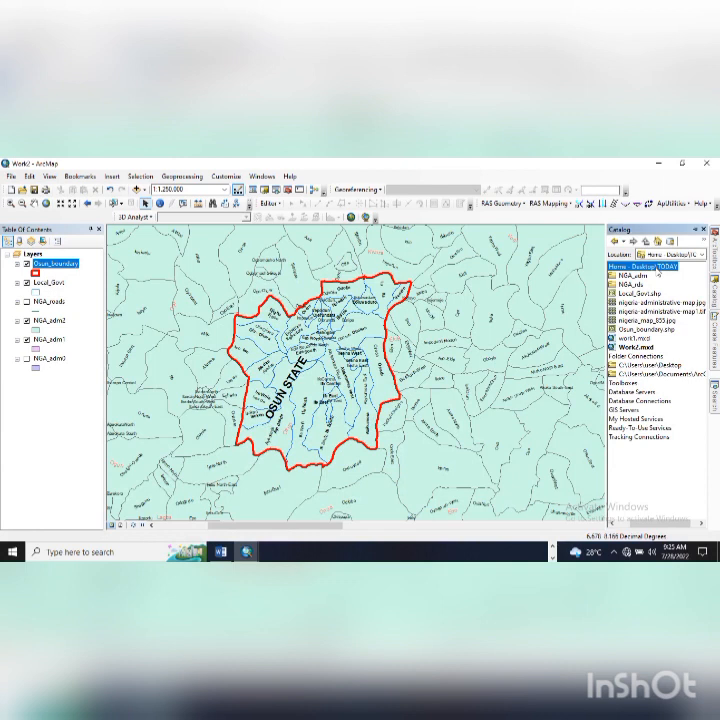
right_click(659, 272)
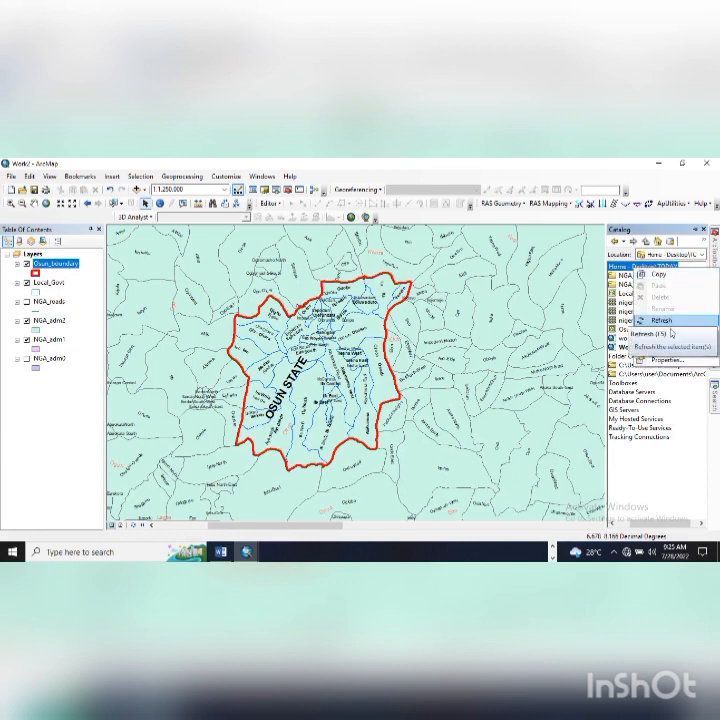
mouse_move(662, 333)
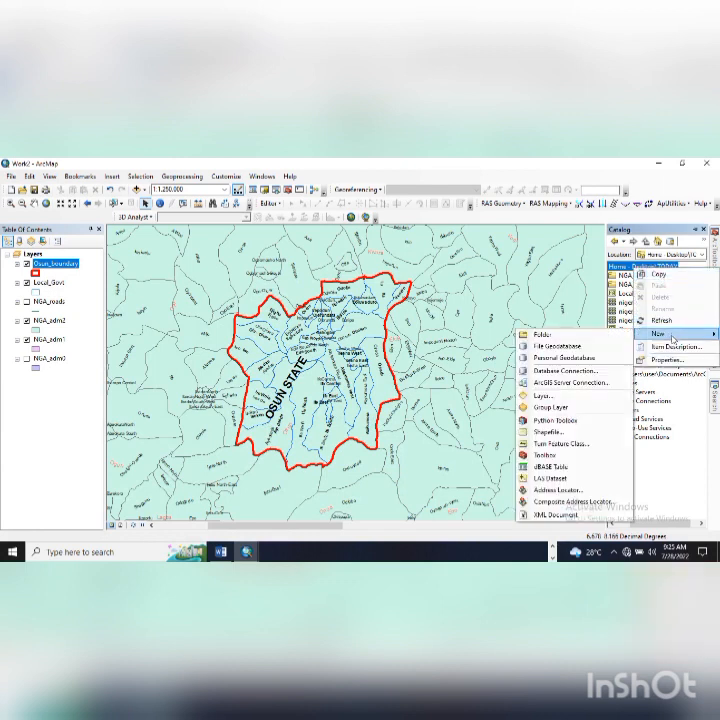
left_click(571, 430)
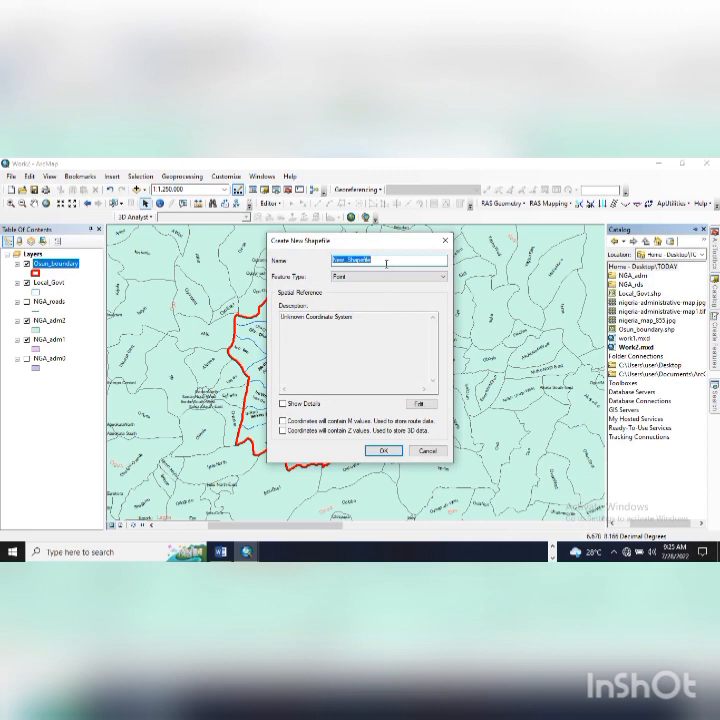
type("LGA")
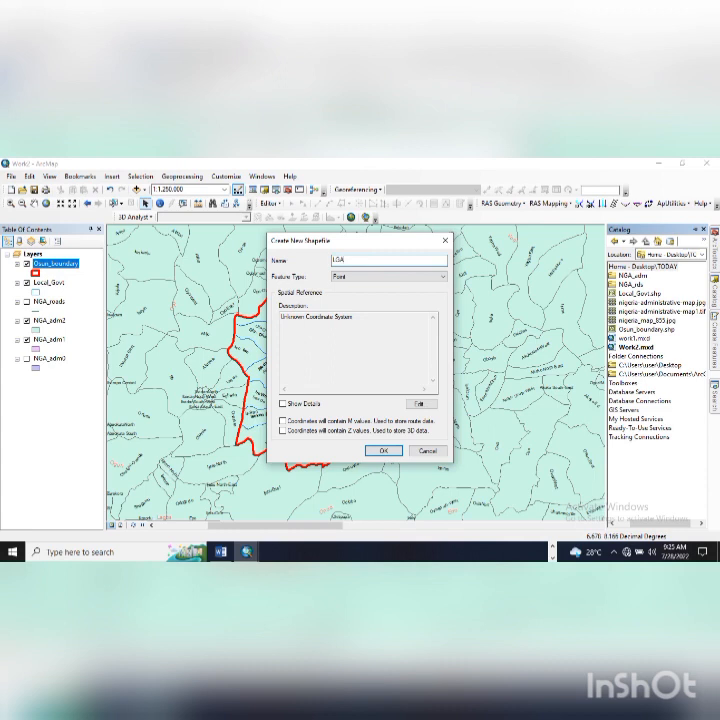
- Give the LGA shapefile the WGS 1984 coordinate system with M and Z values, and create it
left_click(419, 404)
left_click(298, 272)
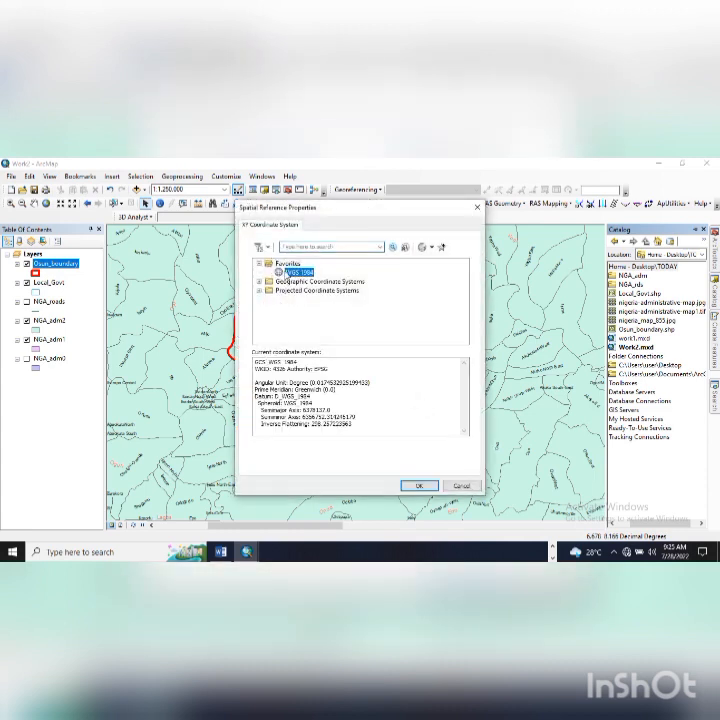
left_click(419, 487)
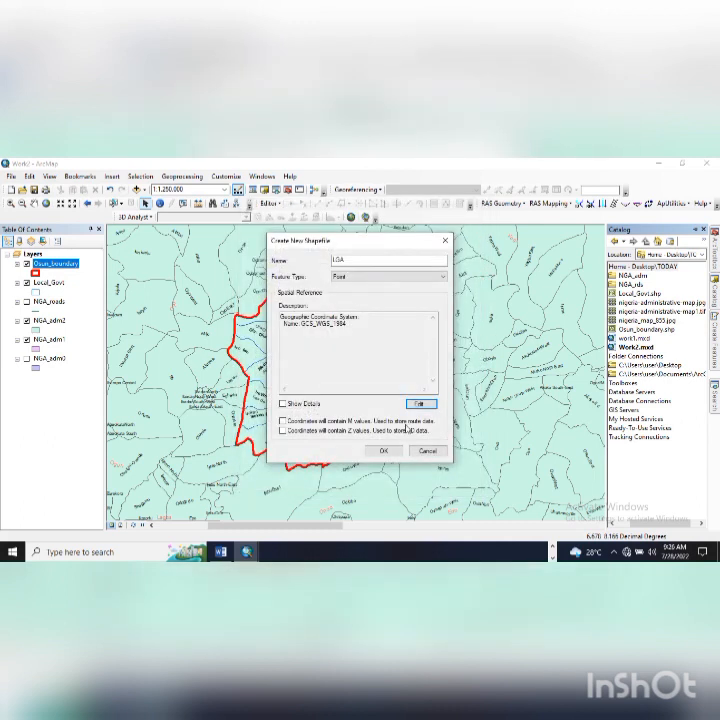
left_click(318, 405)
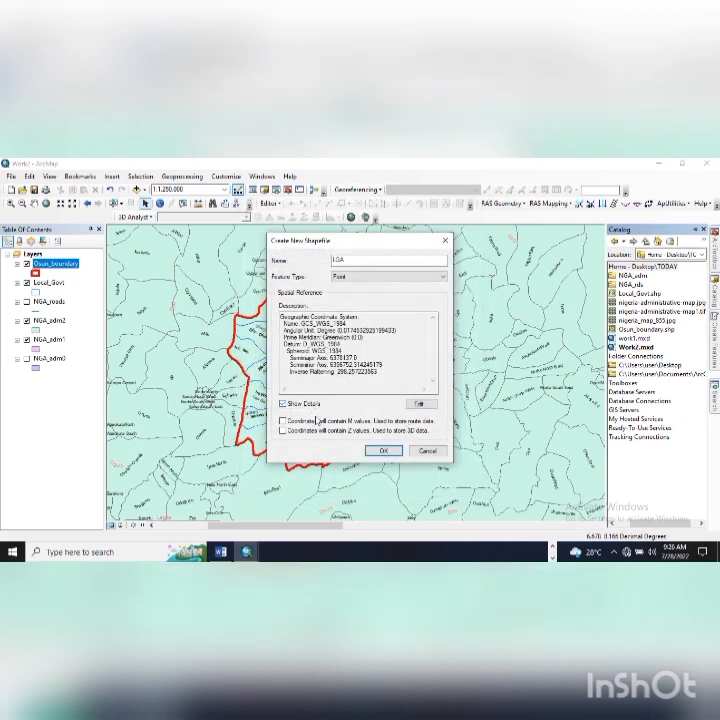
left_click(321, 429)
left_click(321, 421)
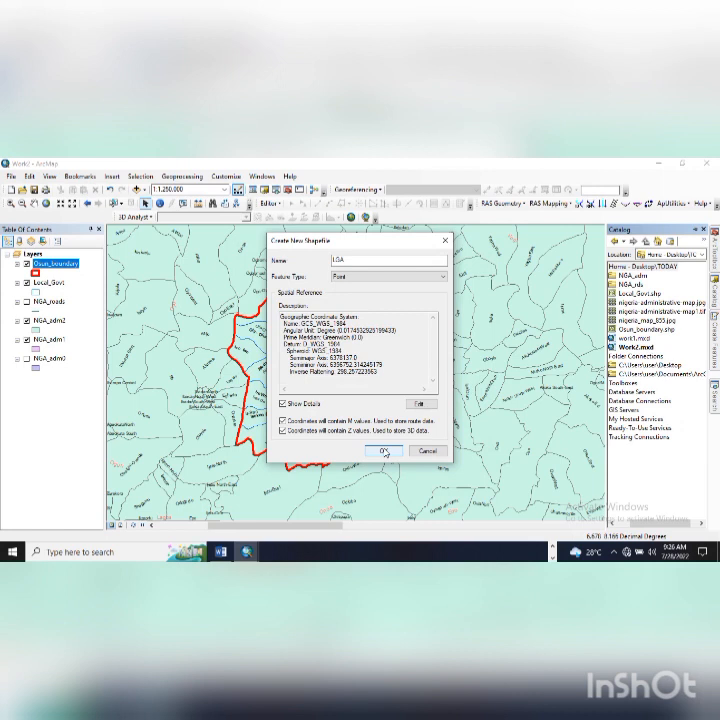
left_click(384, 451)
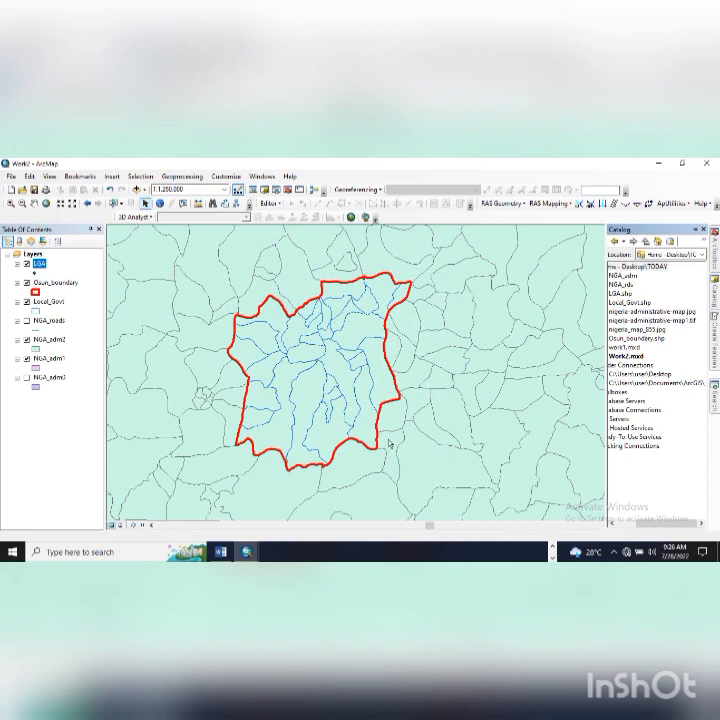
- Open the LGA layer's Symbol Selector and search the styles for 'local government'
left_click(36, 272)
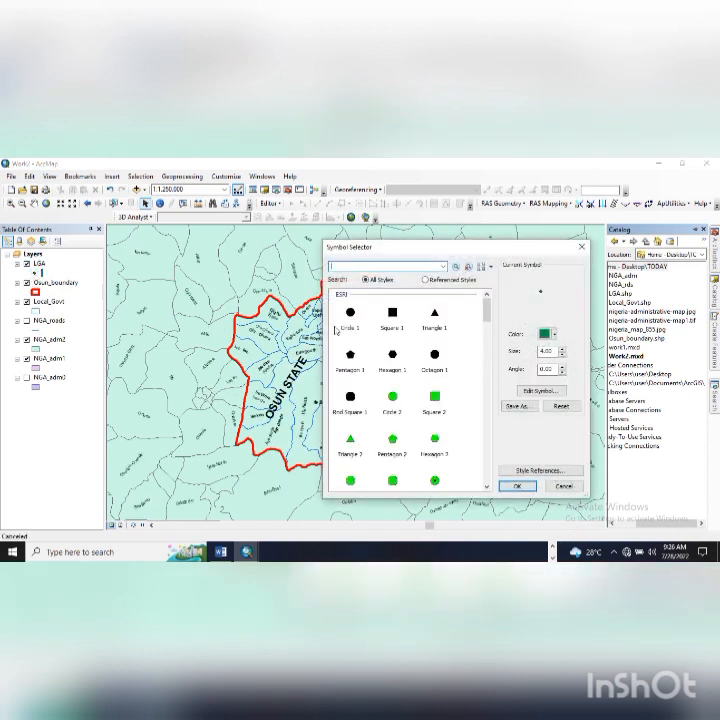
left_click_drag(486, 312, 489, 392)
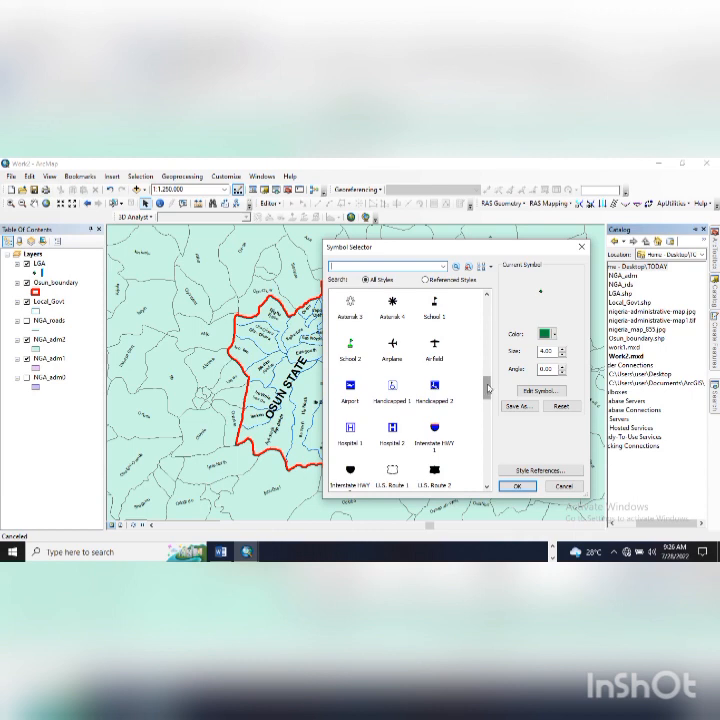
scroll(414, 406, "up", 2)
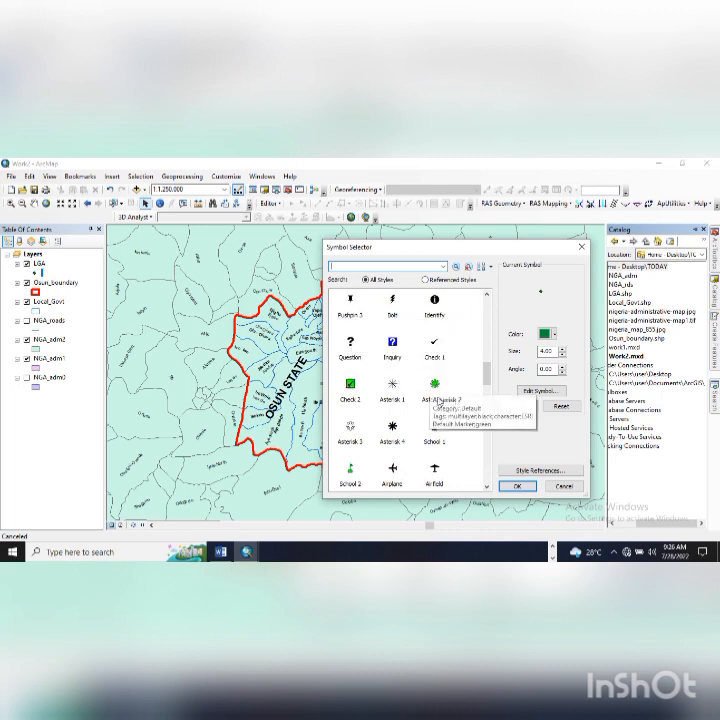
left_click_drag(489, 378, 489, 303)
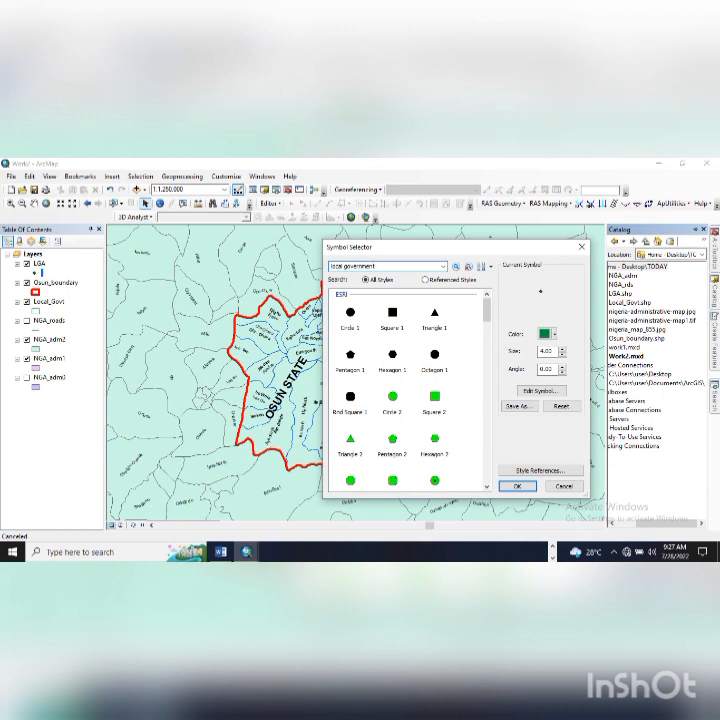
- Clear the 'local government' symbol search and browse the full symbol list
left_click(454, 267)
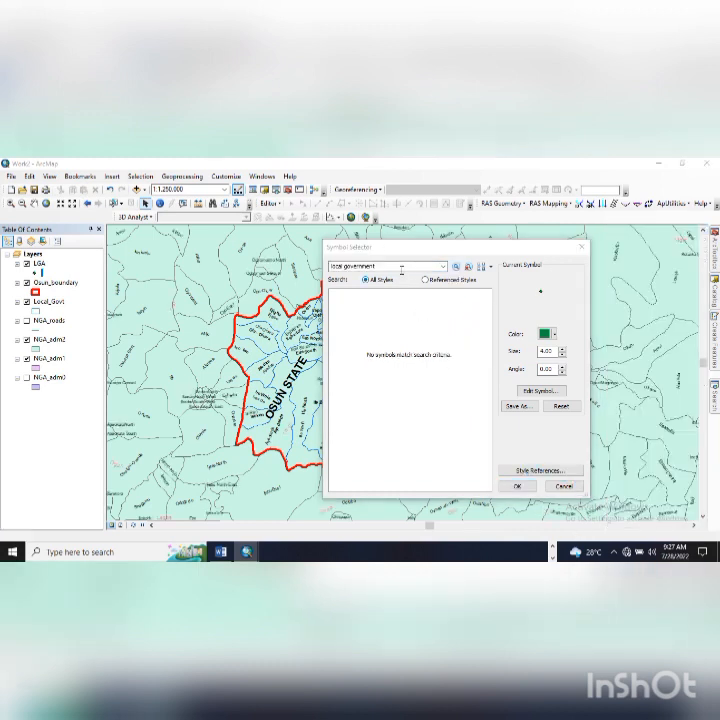
left_click(441, 267)
left_click(405, 277)
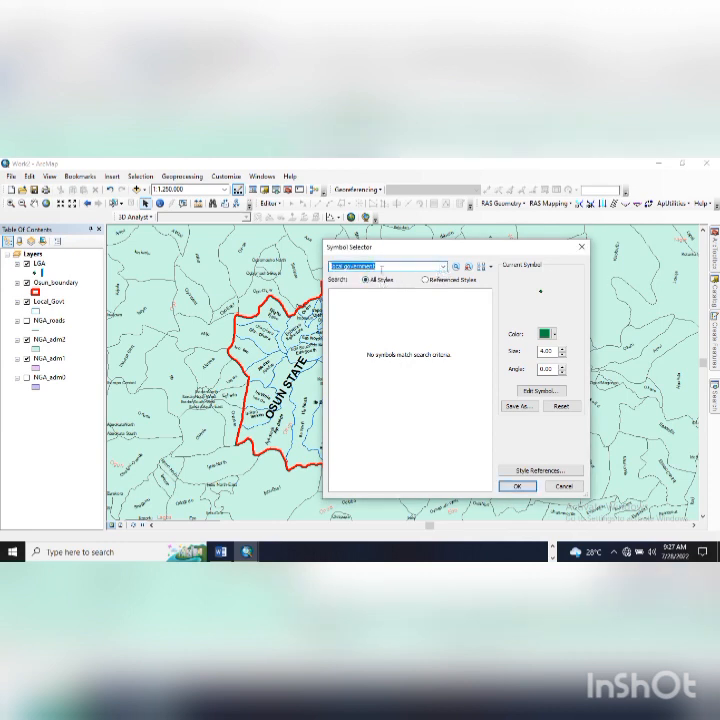
key("BackSpace")
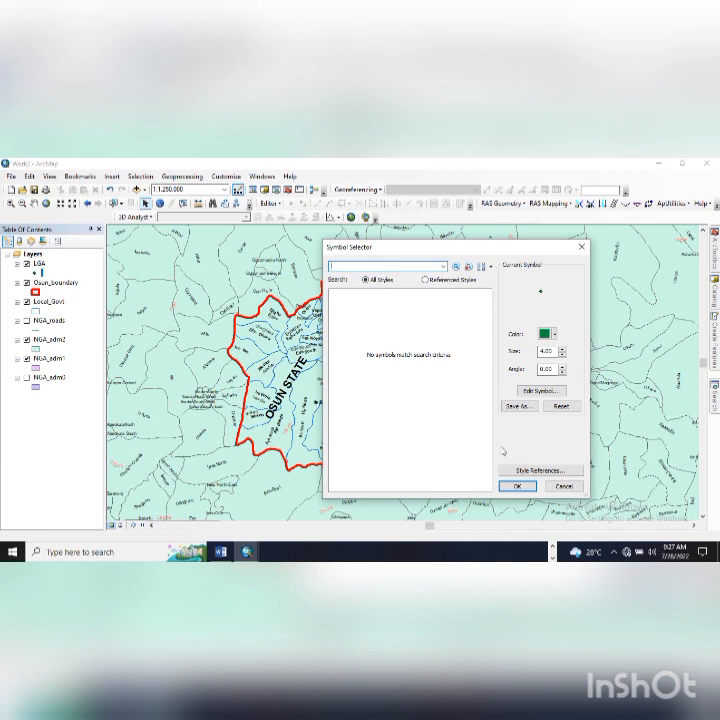
left_click(461, 282)
left_click_drag(488, 310, 503, 399)
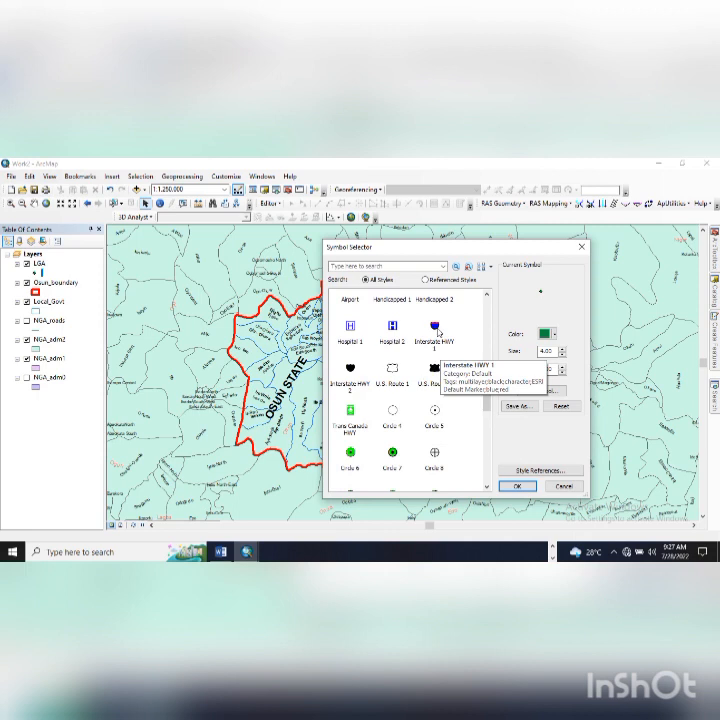
- Apply the Interstate HWY 1 shield symbol at size 17 to the LGA layer
left_click(436, 331)
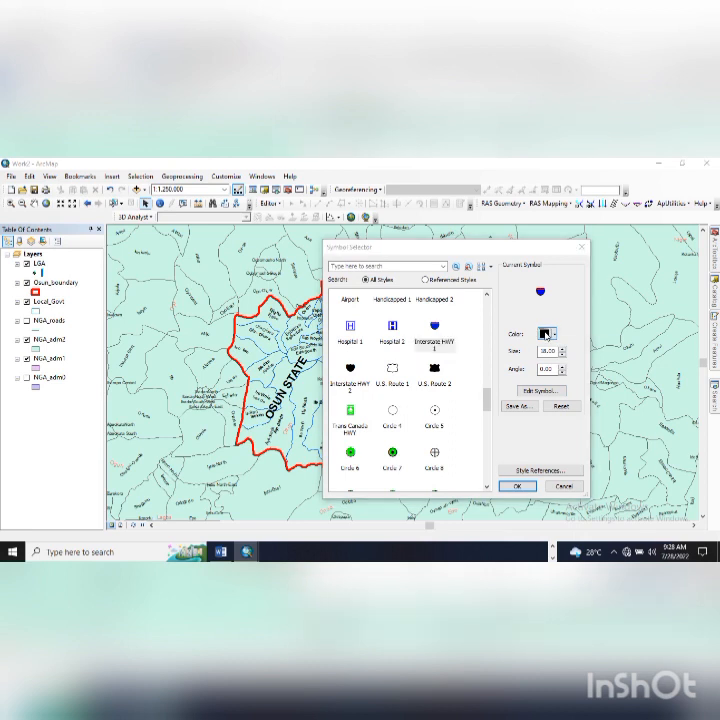
left_click(546, 334)
left_click(557, 327)
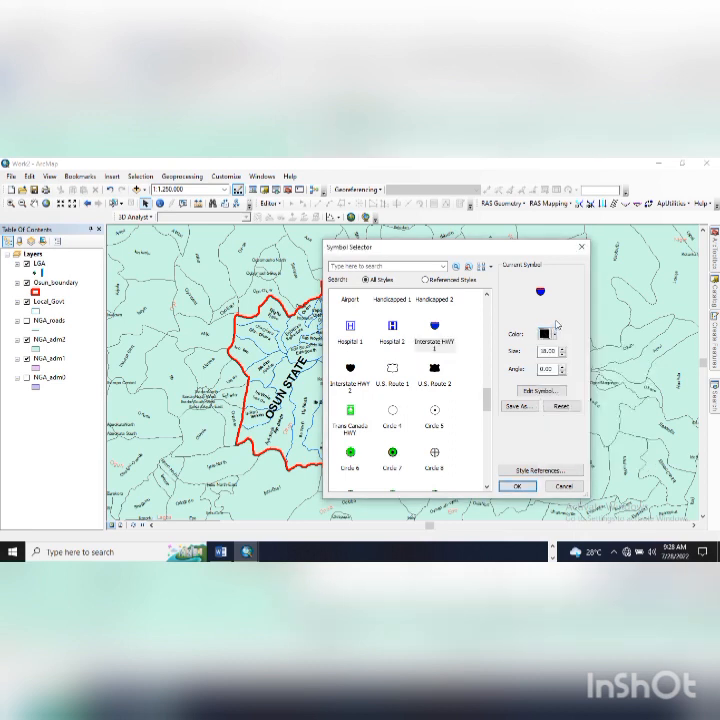
left_click(563, 355)
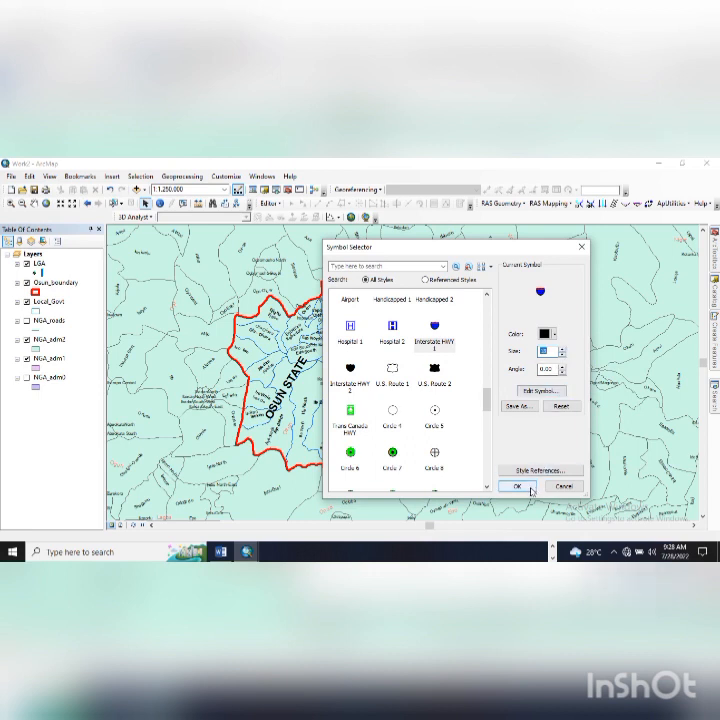
left_click(517, 486)
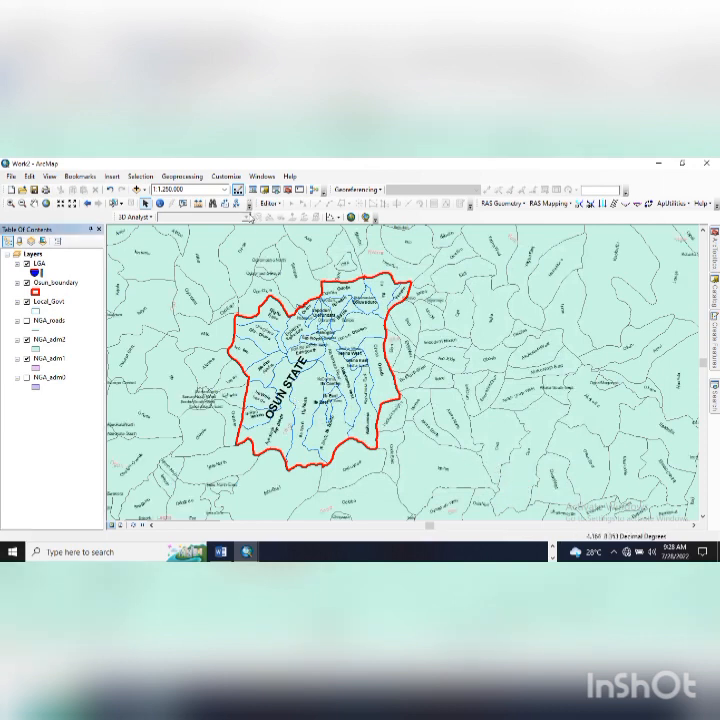
- Start an editing session from the Editor menu
left_click(268, 203)
left_click(283, 217)
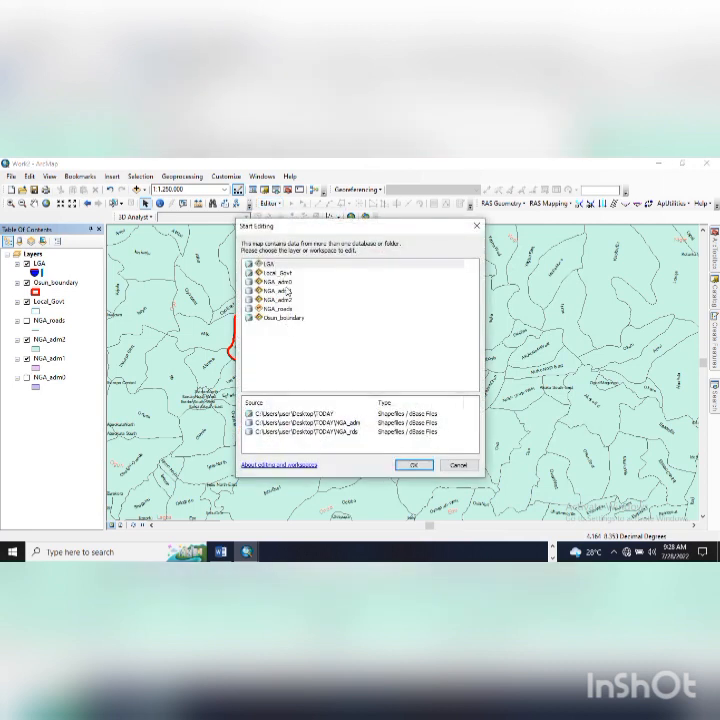
- Start editing the LGA layer and select the LGA point template
left_click(268, 264)
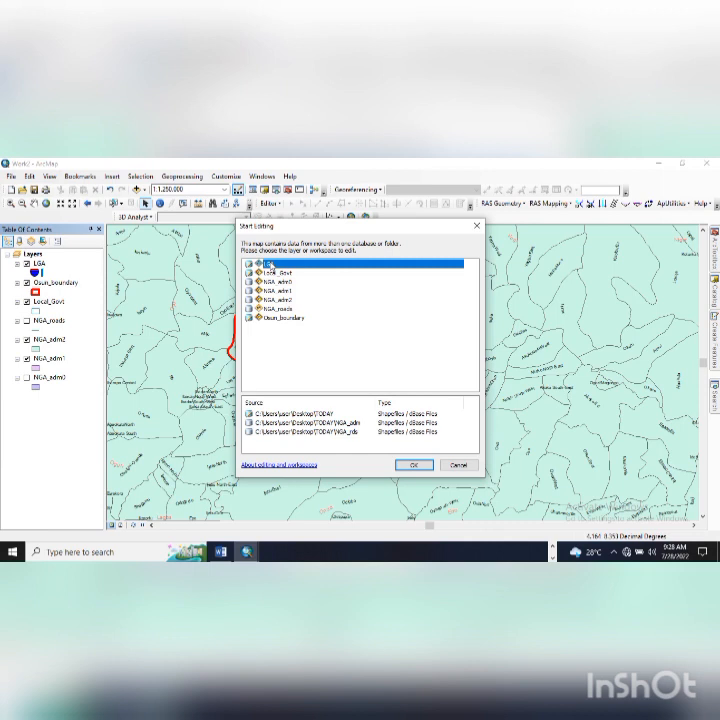
left_click(415, 465)
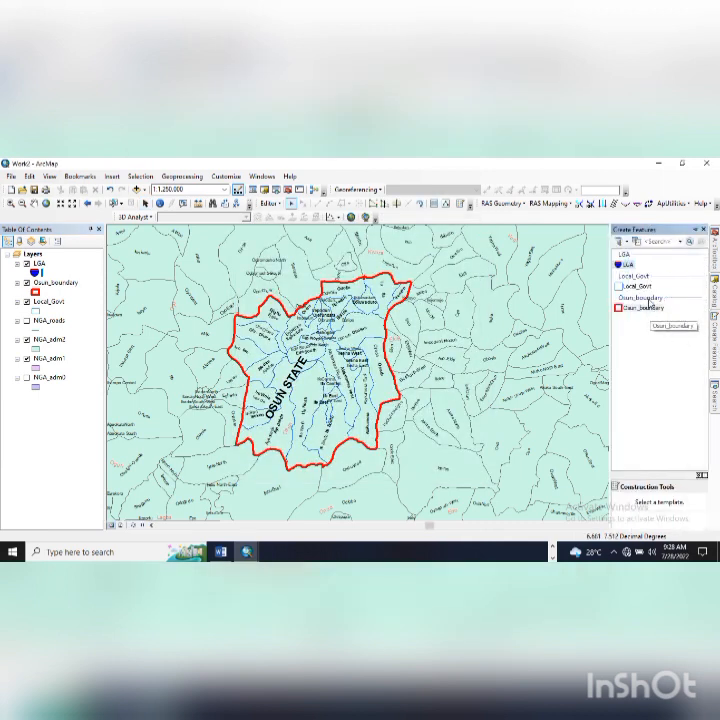
left_click(630, 266)
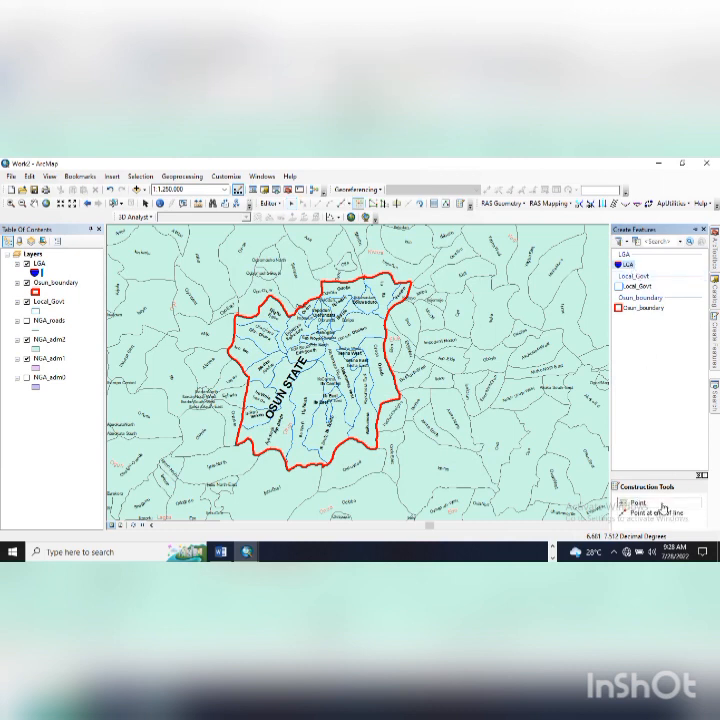
- Place LGA shield points across Osun's local government areas in the southeast, east, west and north
left_click(511, 443)
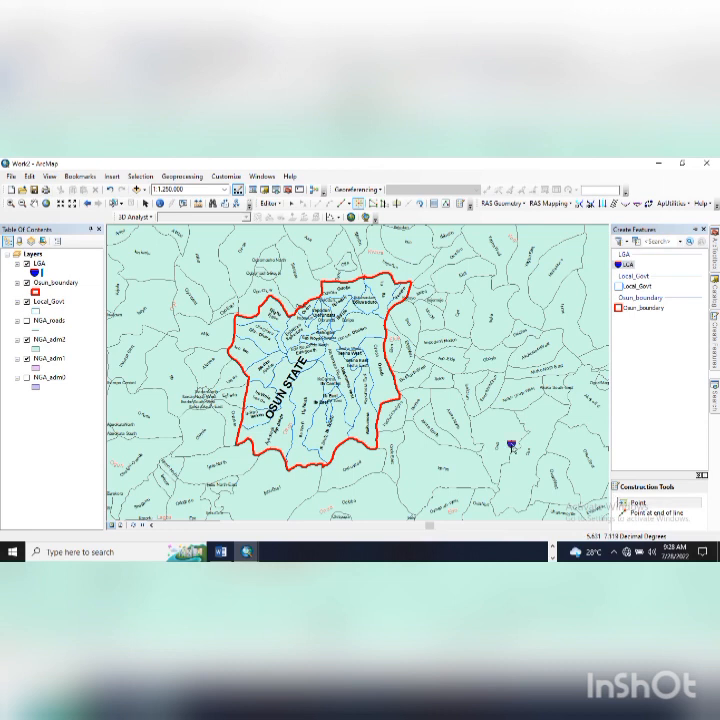
scroll(366, 430, "up", 3)
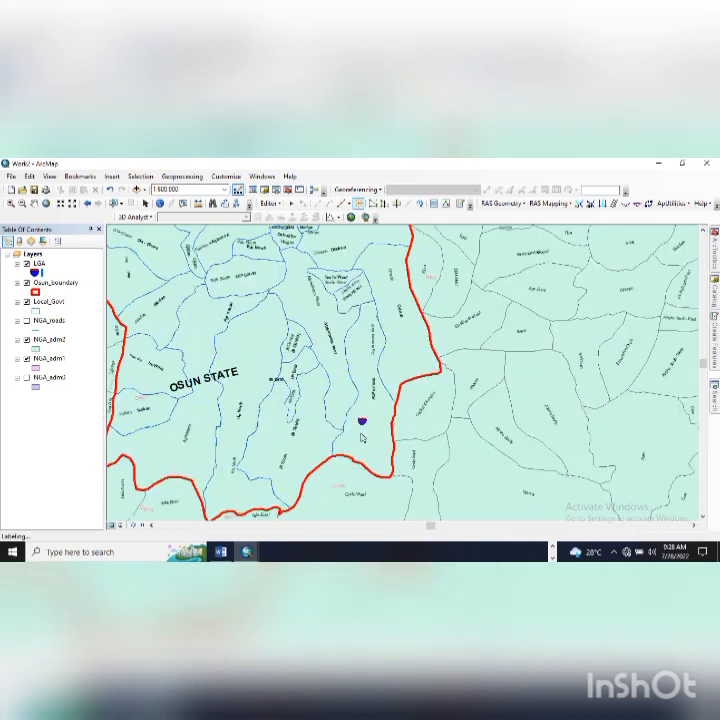
left_click(394, 369)
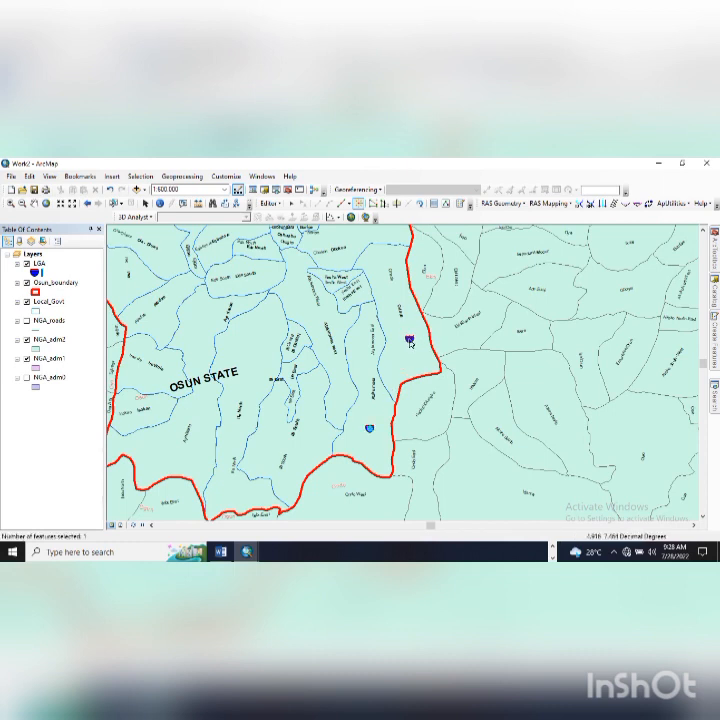
left_click(407, 340)
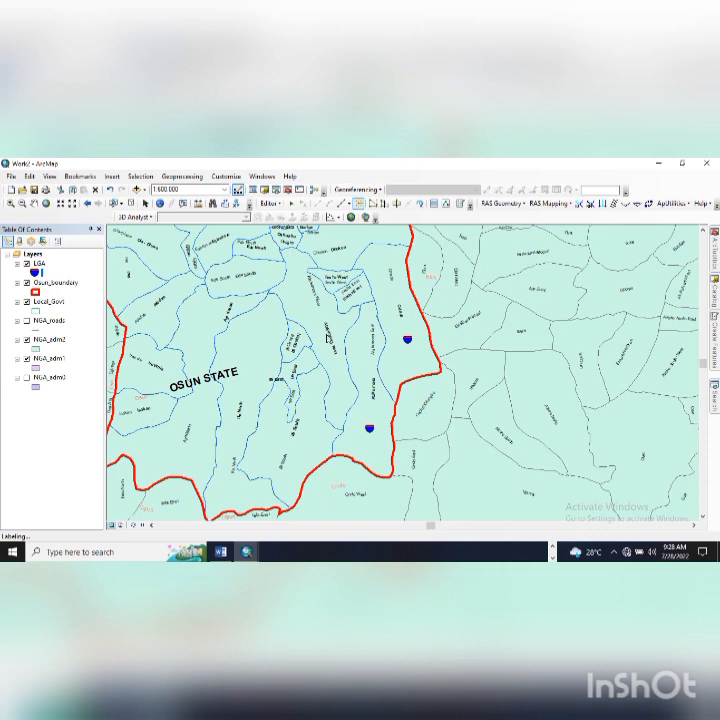
left_click(325, 334)
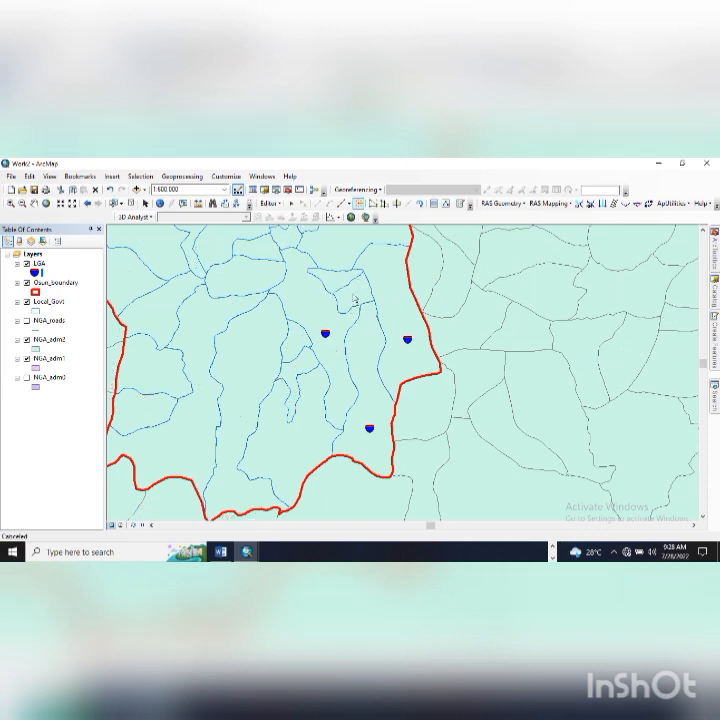
left_click(352, 292)
left_click(335, 279)
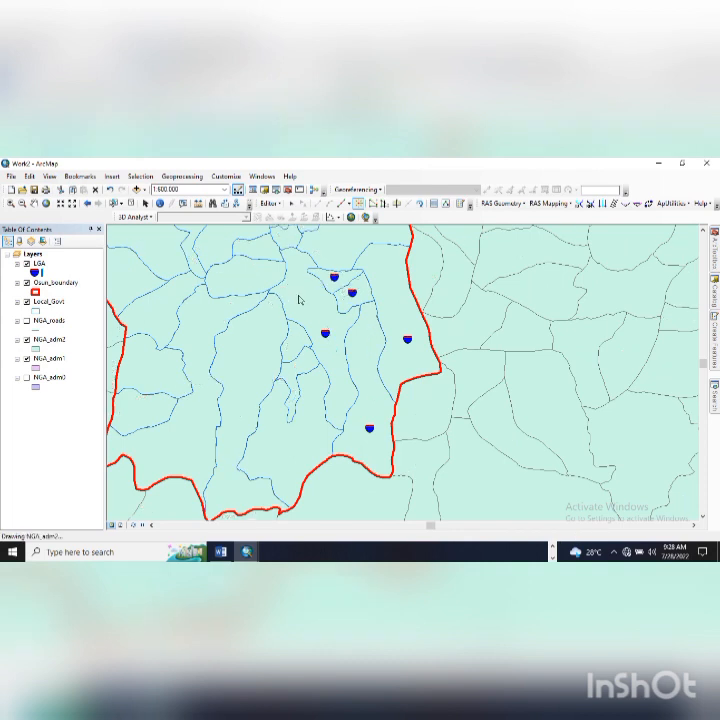
left_click(257, 276)
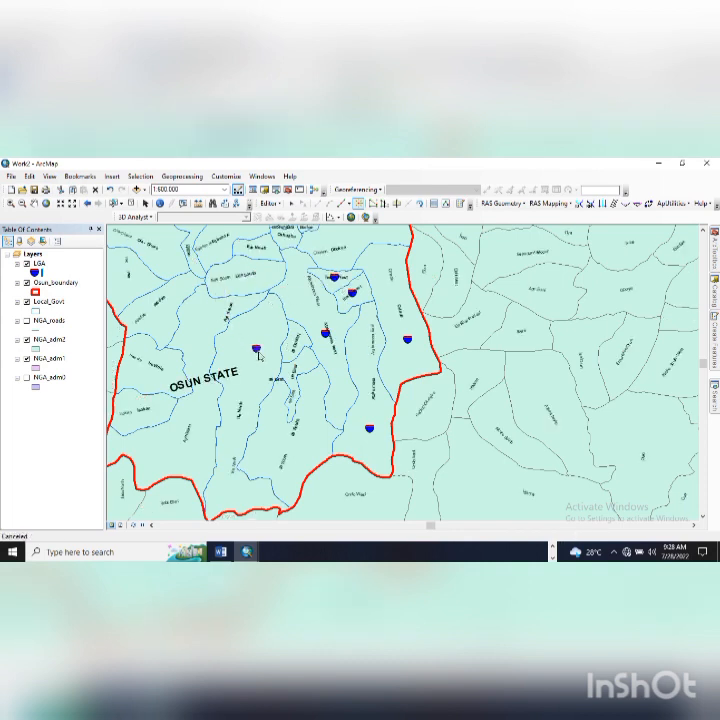
left_click(297, 451)
left_click(301, 460)
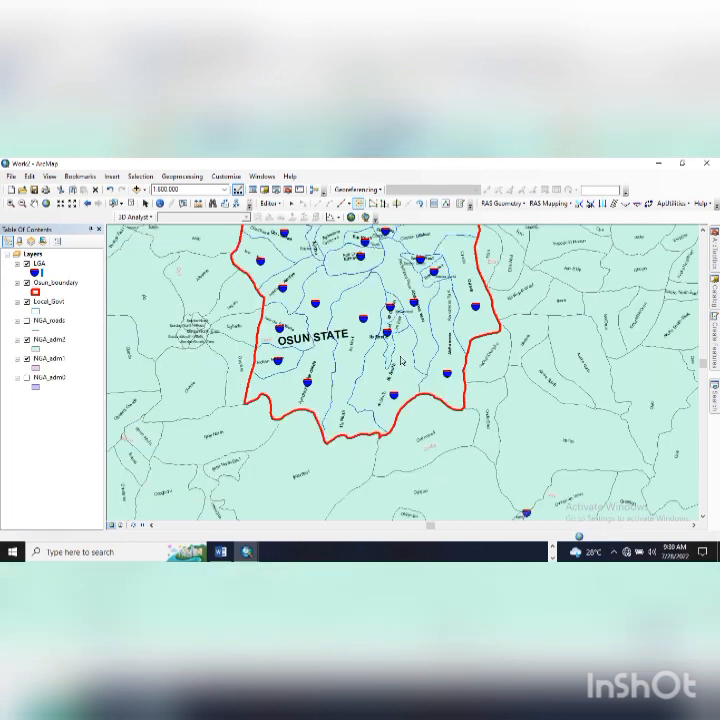
left_click_drag(401, 341, 388, 389)
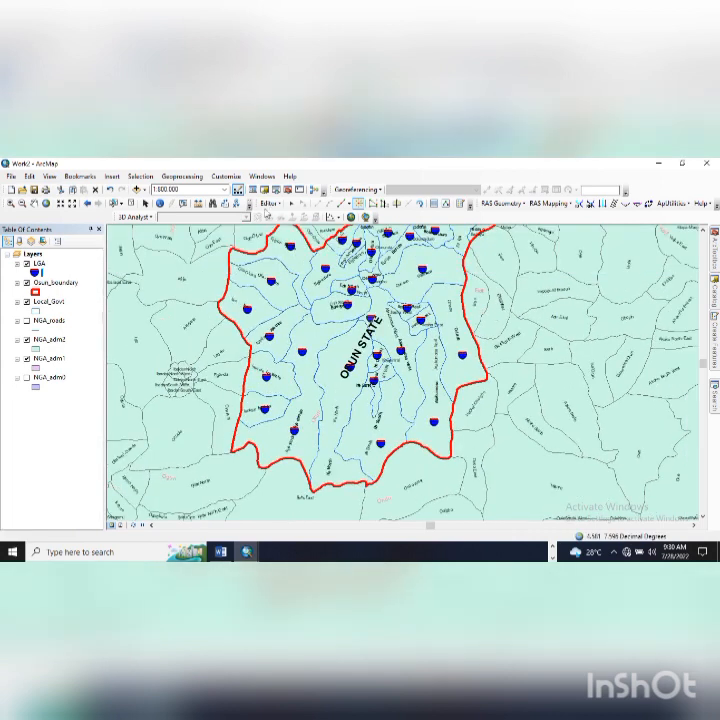
- Save the new LGA point edits
left_click(266, 203)
left_click(289, 240)
left_click(269, 204)
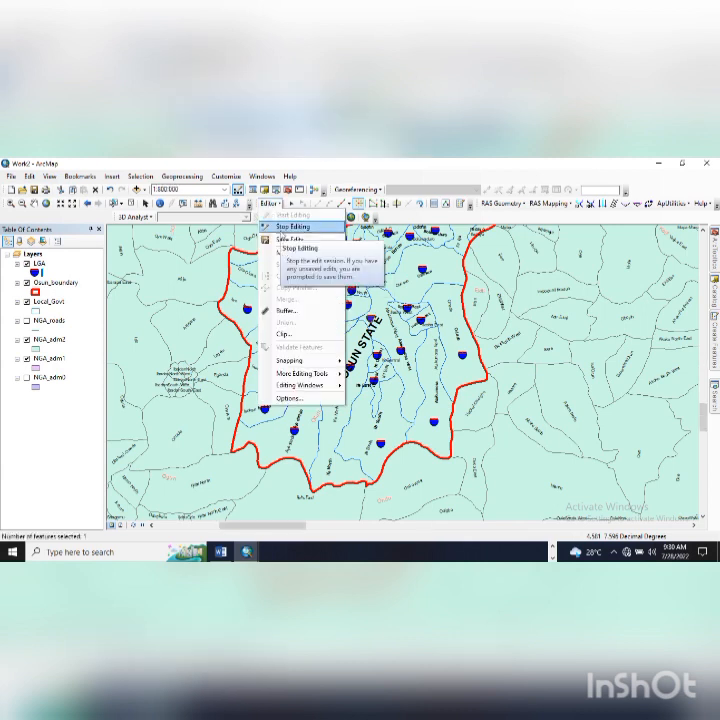
- Stop editing and hide the NGA_adm2 and NGA_adm1 layers so Osun sits on white
left_click(290, 227)
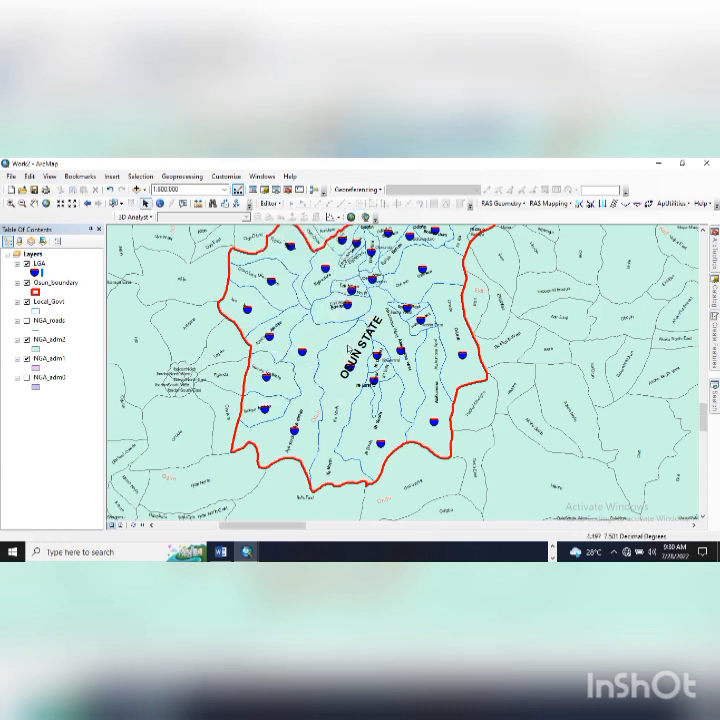
left_click_drag(390, 343, 416, 402)
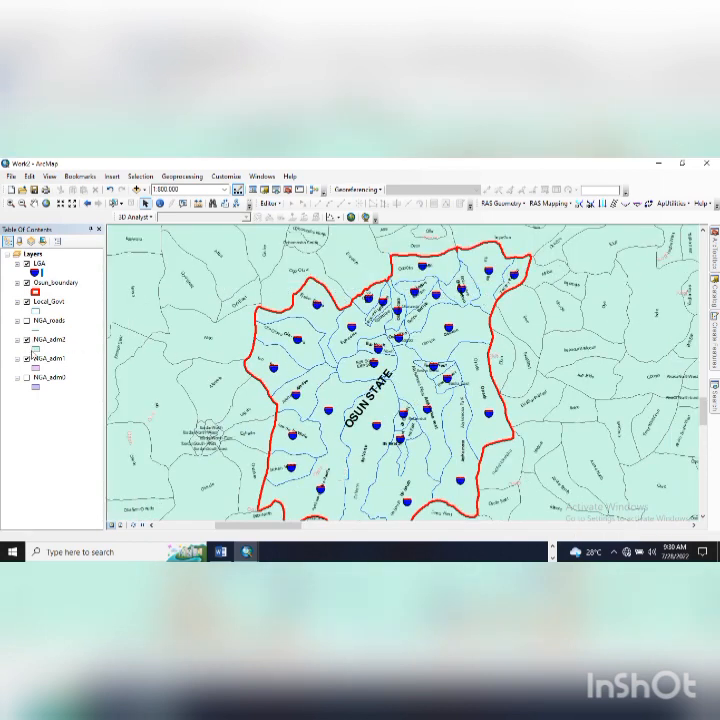
left_click(27, 339)
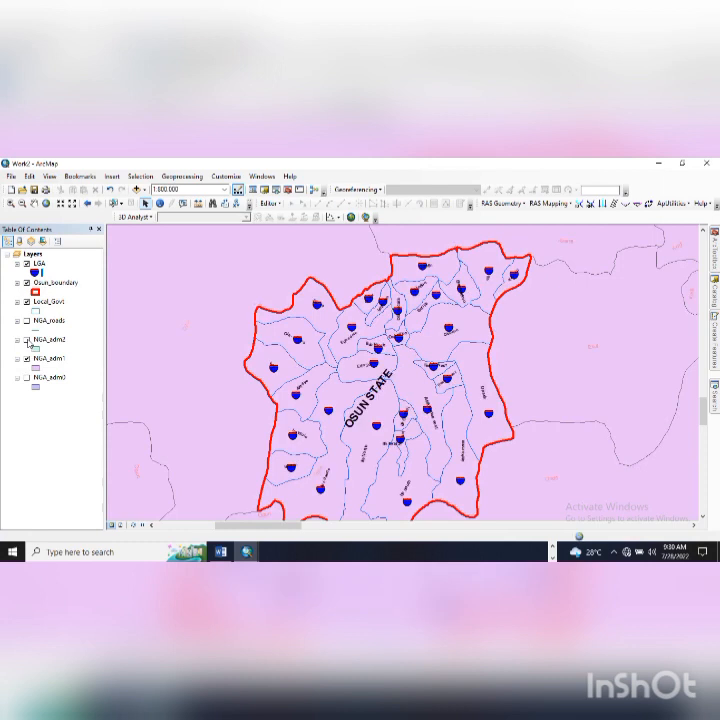
left_click(27, 358)
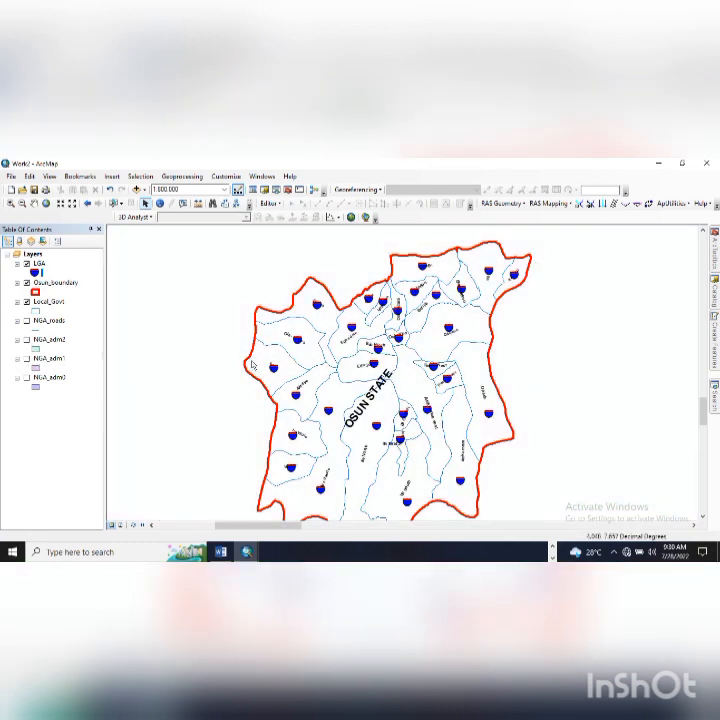
left_click_drag(351, 349, 330, 326)
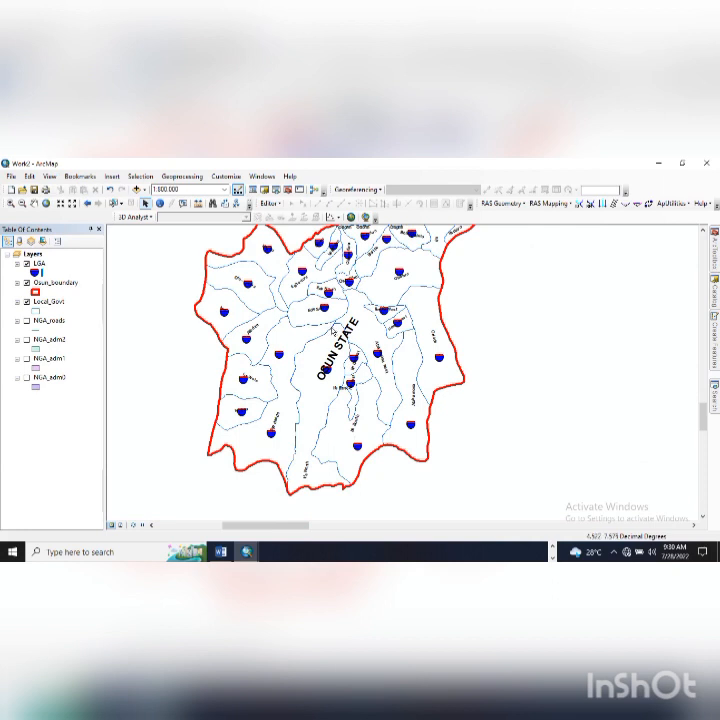
left_click_drag(334, 328, 334, 366)
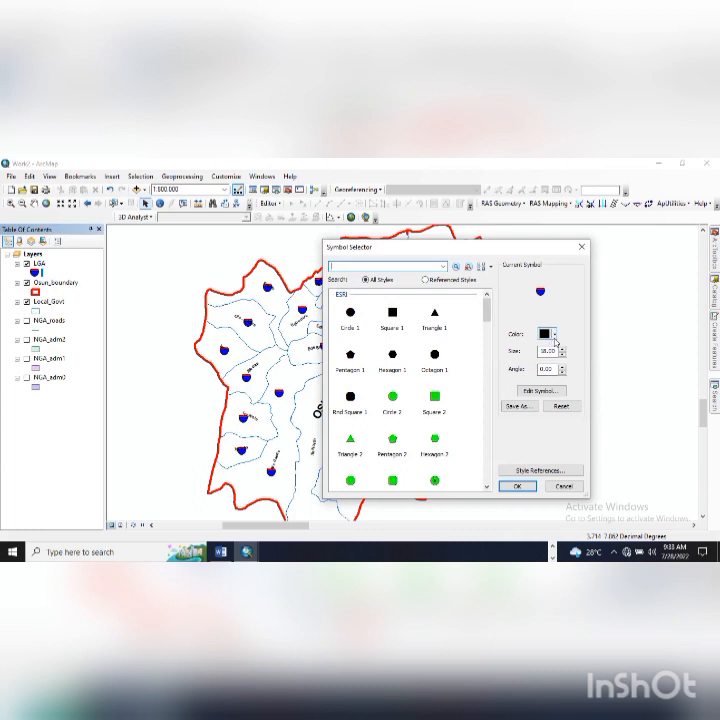
- Shrink the LGA point symbol below size 18, reframe the map, and switch to Word
left_click(562, 356)
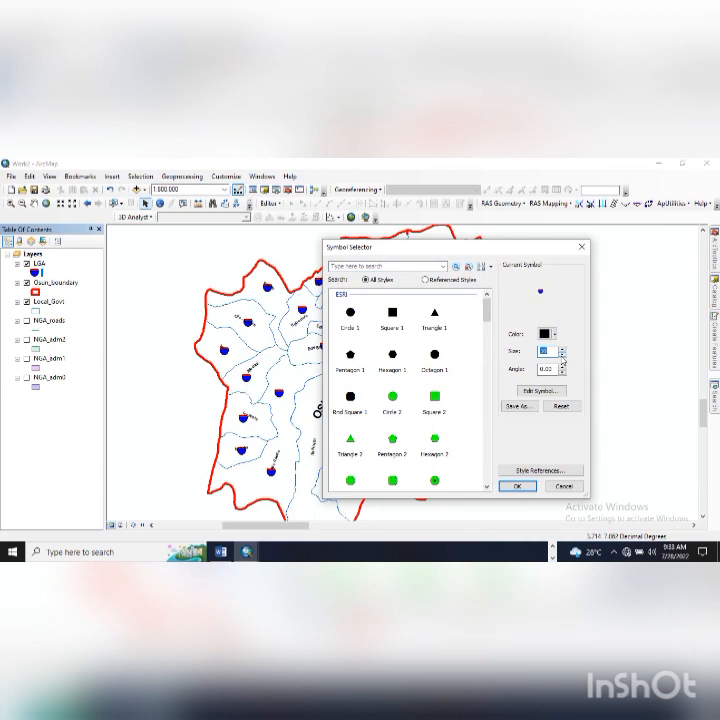
left_click(517, 485)
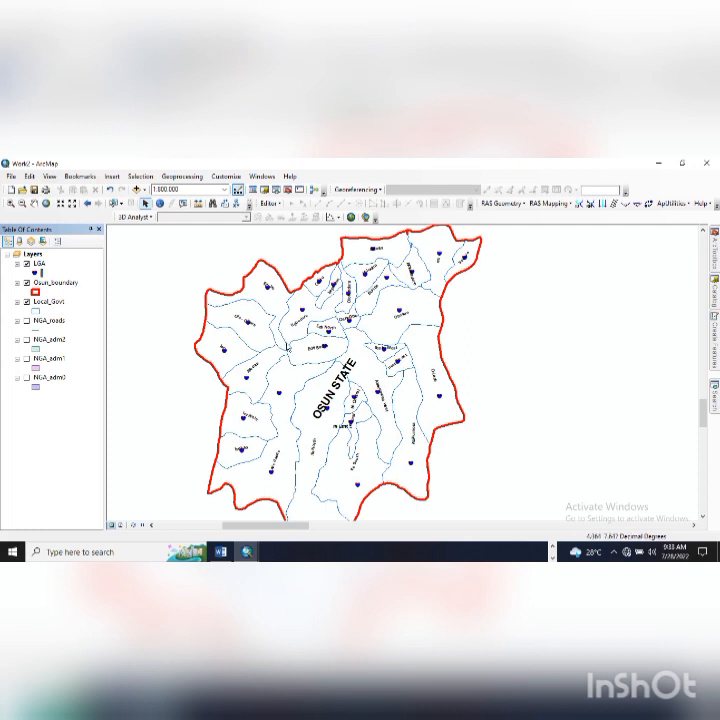
scroll(323, 351, "down", 3)
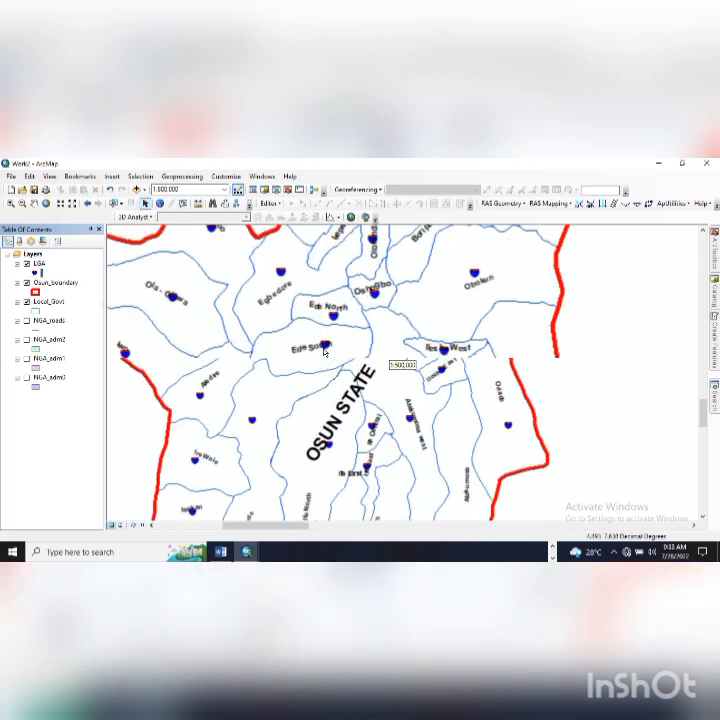
scroll(323, 351, "down", 1)
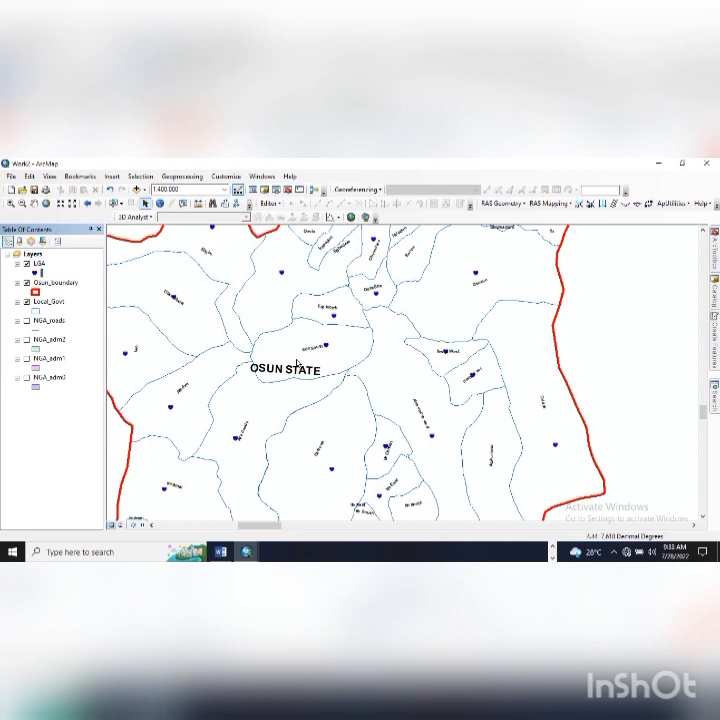
scroll(338, 420, "up", 2)
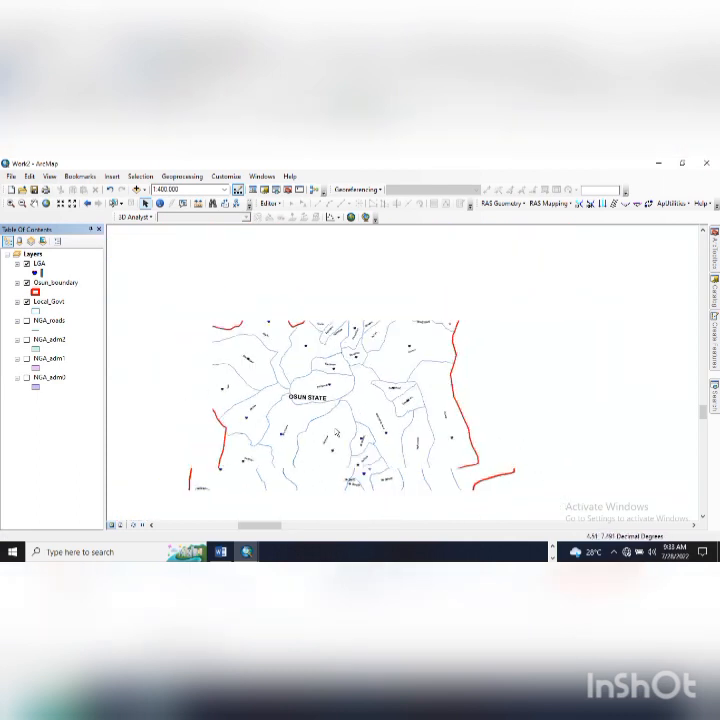
left_click_drag(351, 425, 354, 392)
scroll(353, 392, "up", 2)
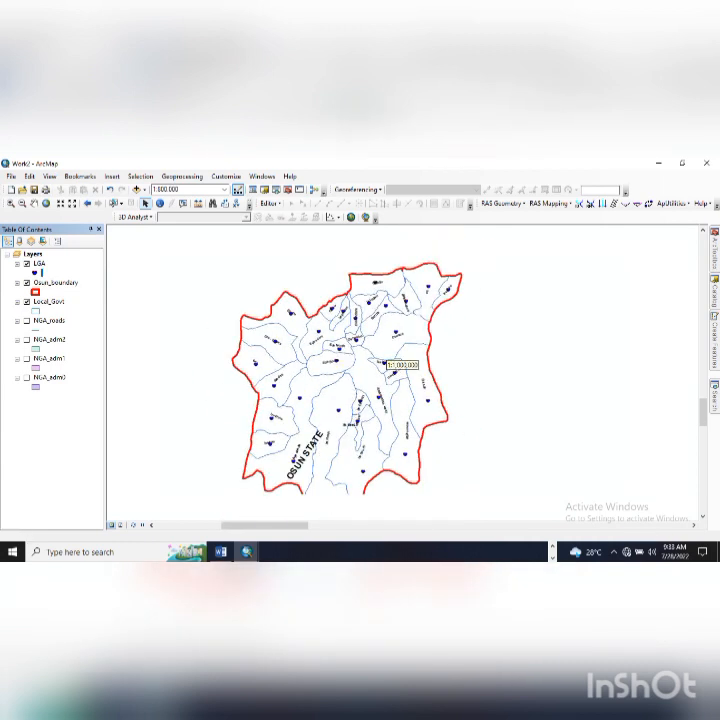
left_click(219, 553)
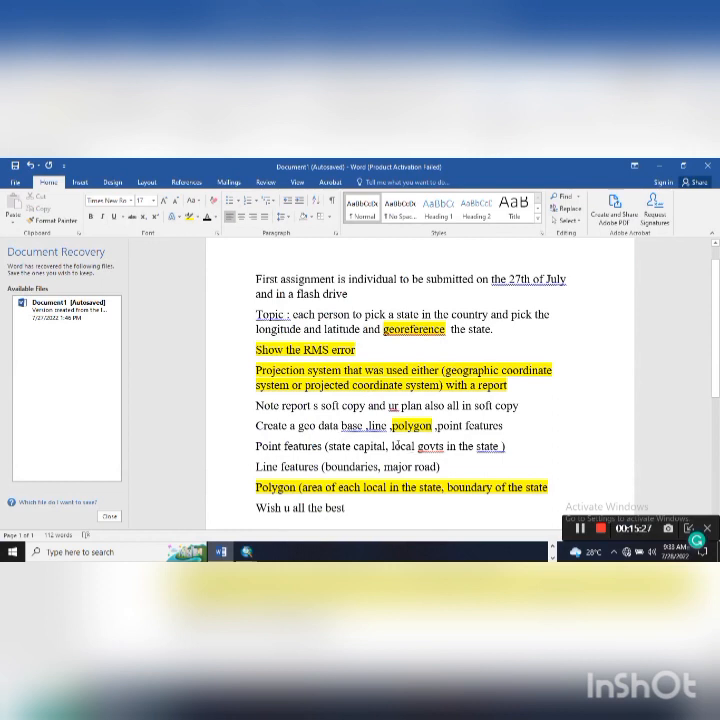
- Highlight the 'Point features (state capital, local govts in the state )' line in yellow
left_click_drag(391, 446, 445, 447)
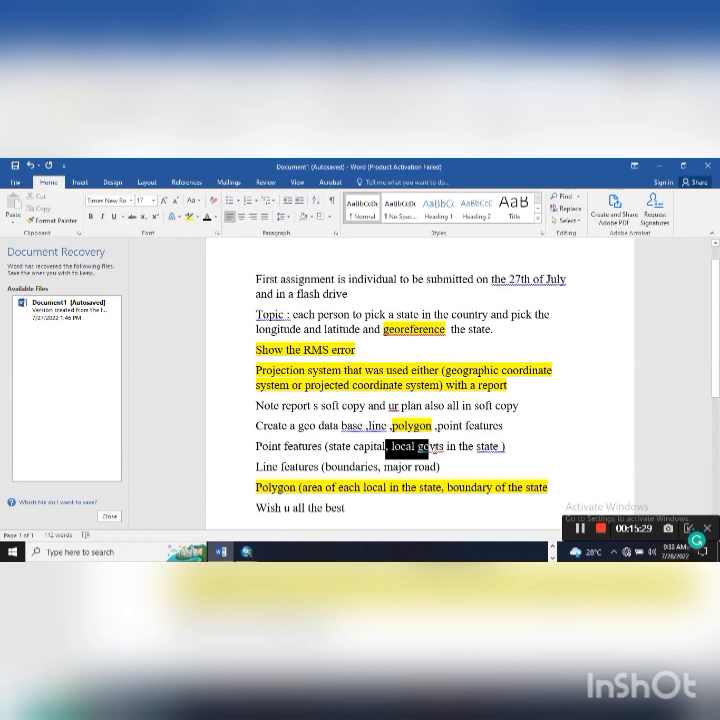
left_click(391, 448)
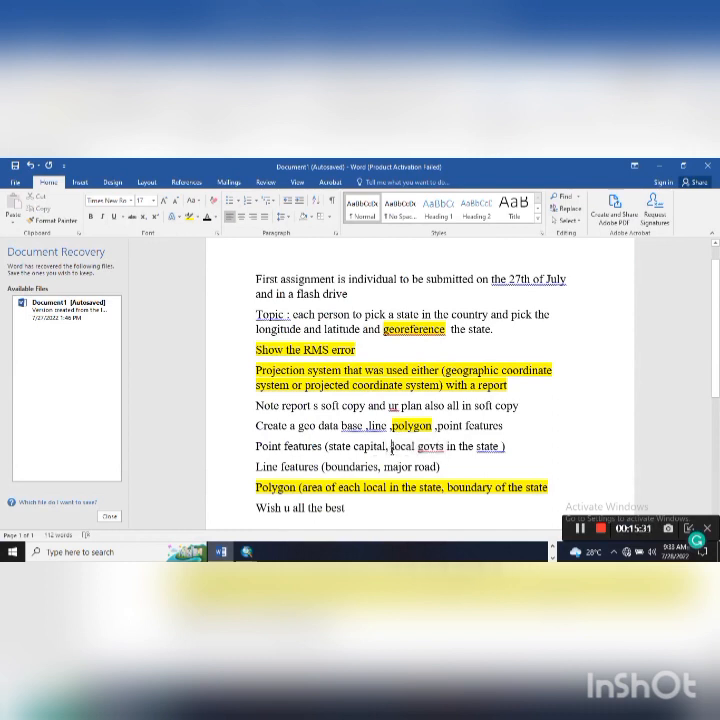
left_click_drag(391, 447, 505, 447)
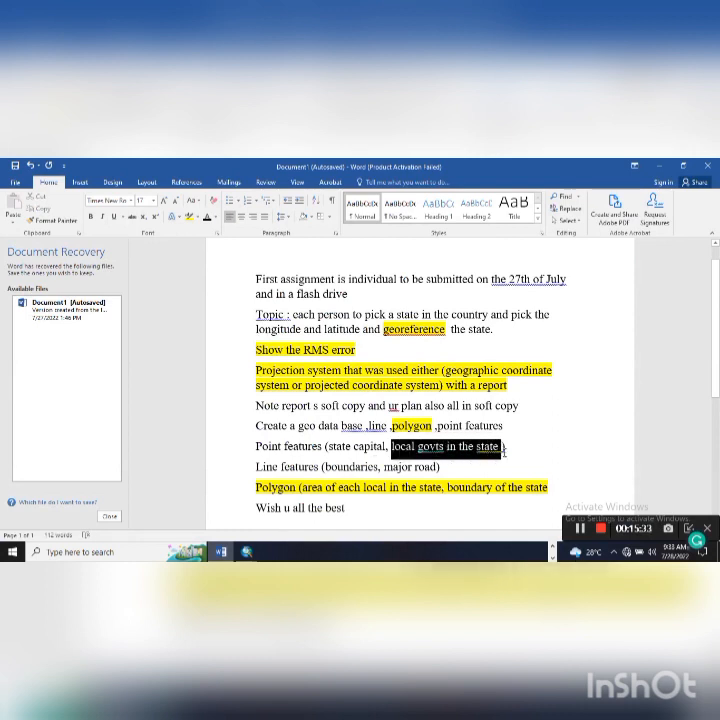
left_click(189, 218)
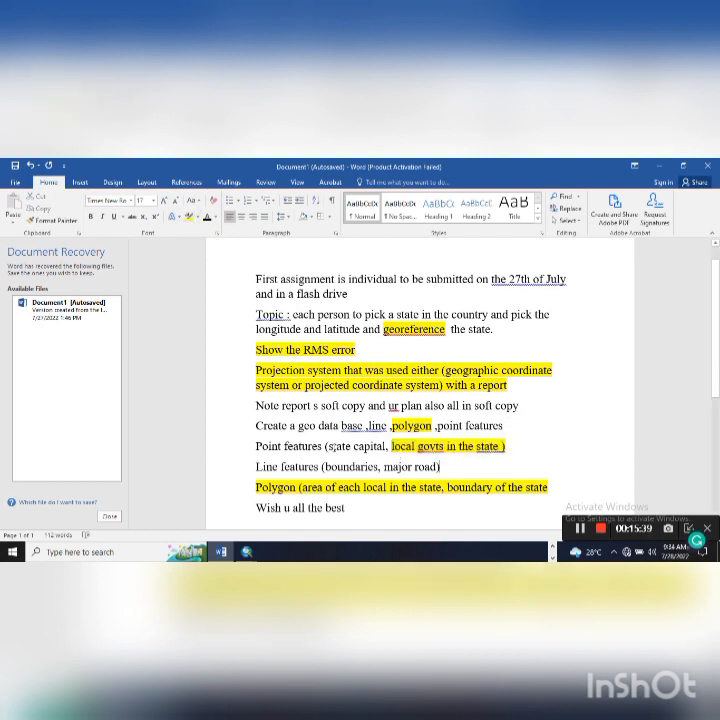
left_click_drag(330, 447, 365, 451)
left_click(249, 443)
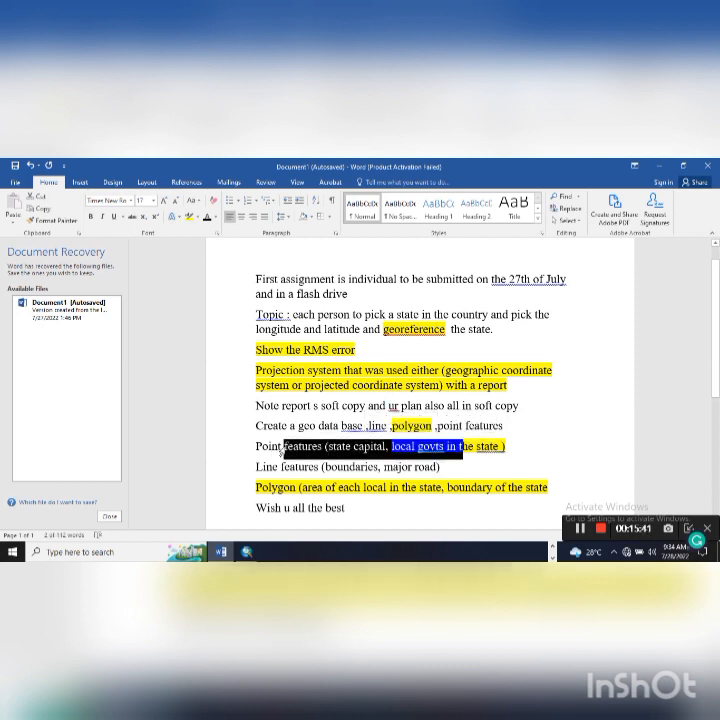
left_click(191, 217)
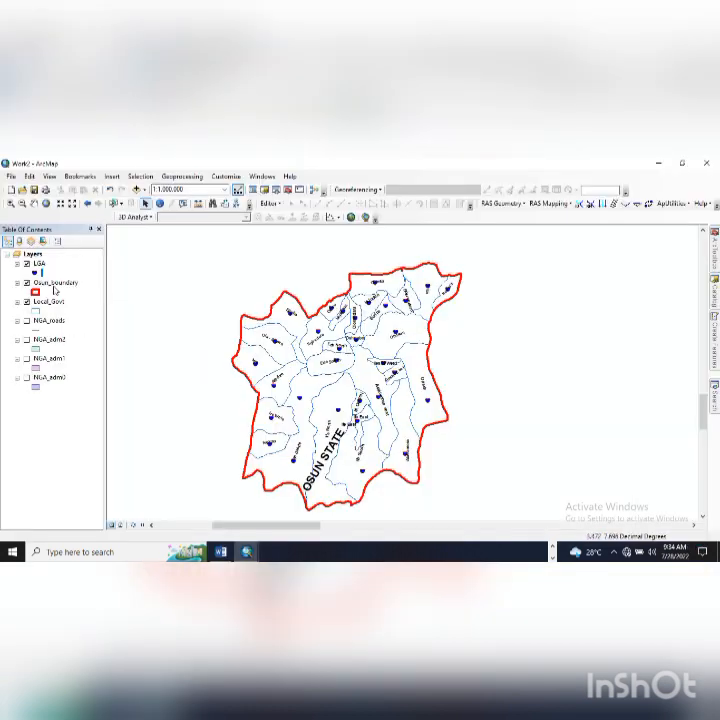
- Start editing the LGA layer, save the edits, then stop editing
left_click(268, 204)
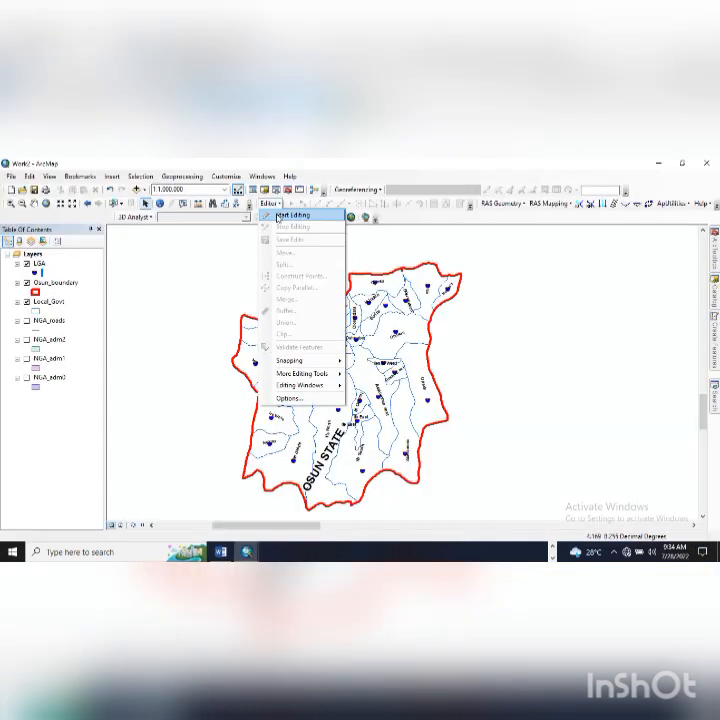
left_click(289, 212)
left_click(281, 265)
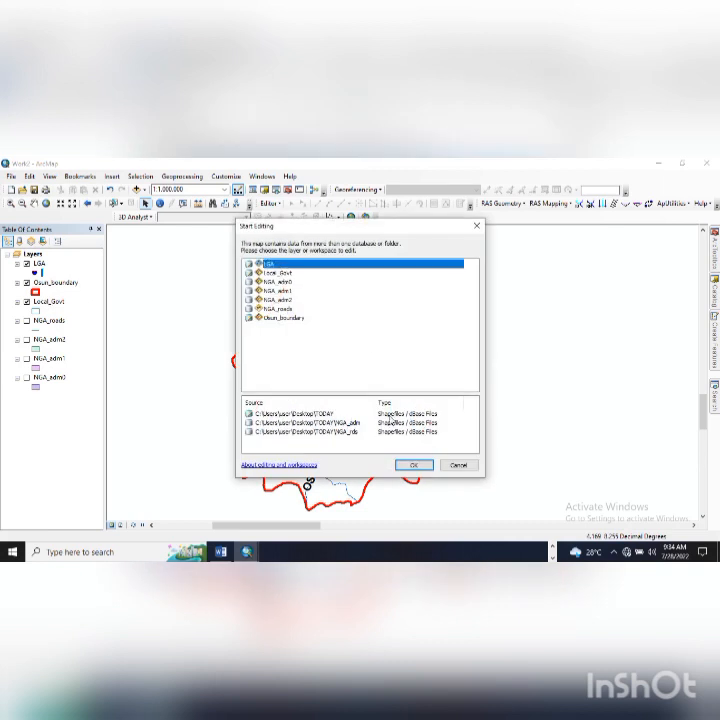
left_click(413, 465)
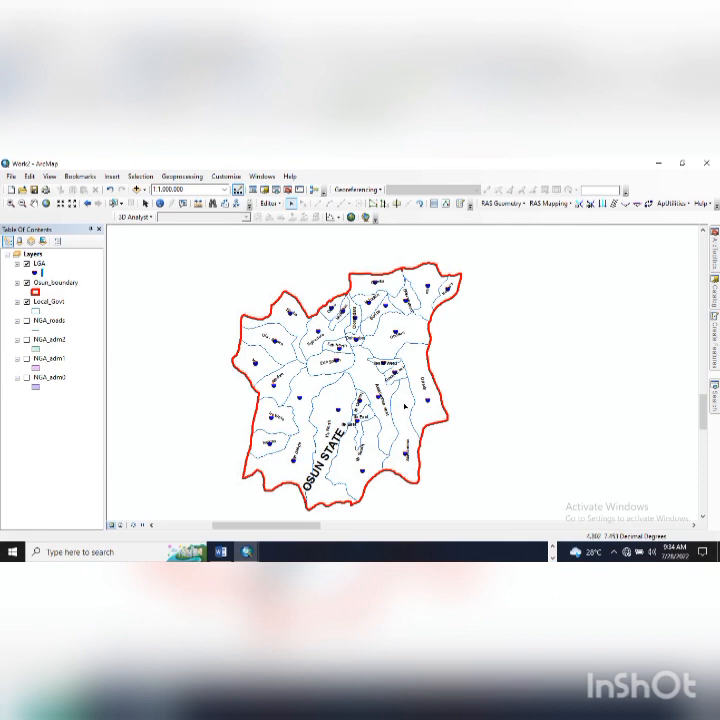
left_click(272, 204)
left_click(281, 240)
left_click(270, 204)
left_click(280, 228)
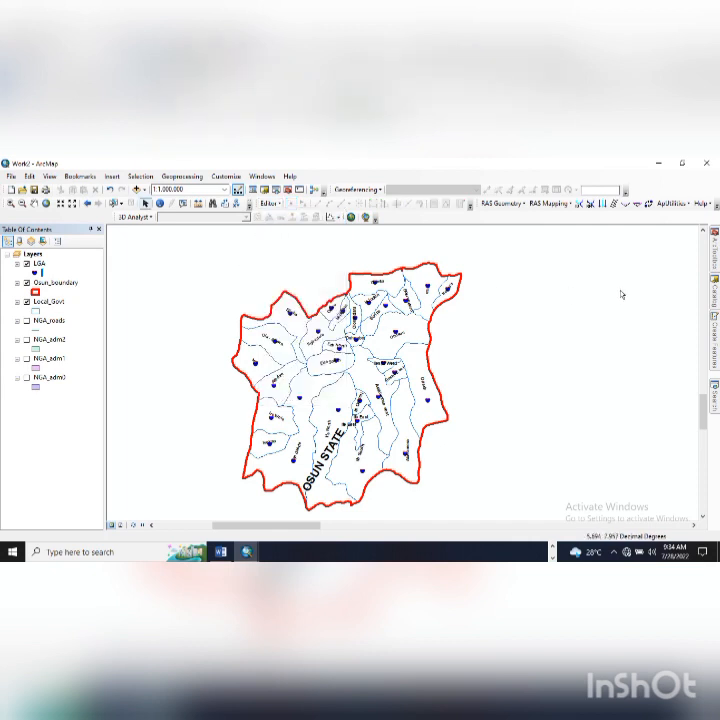
- Create a CAPITAL point shapefile in WGS 1984 with M values and add it to the map
left_click(715, 291)
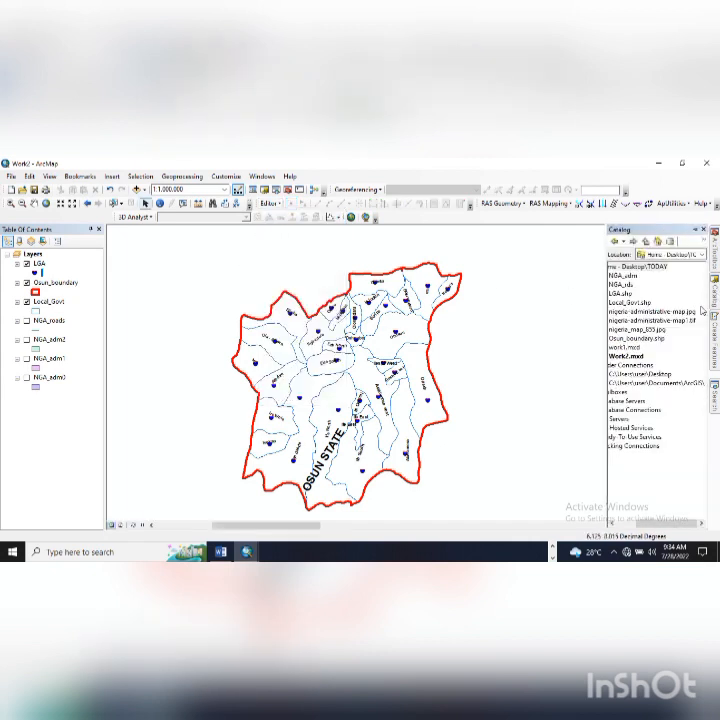
right_click(646, 267)
mouse_move(662, 334)
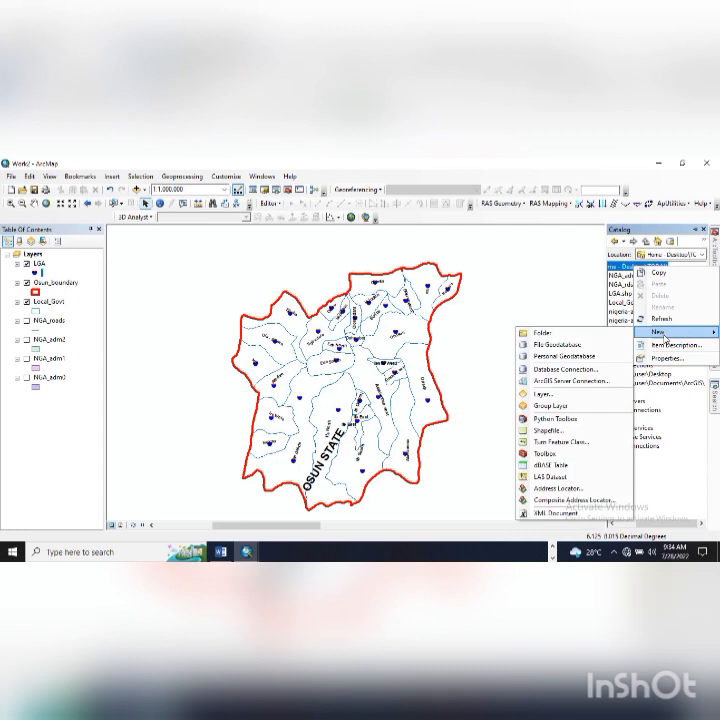
left_click(558, 430)
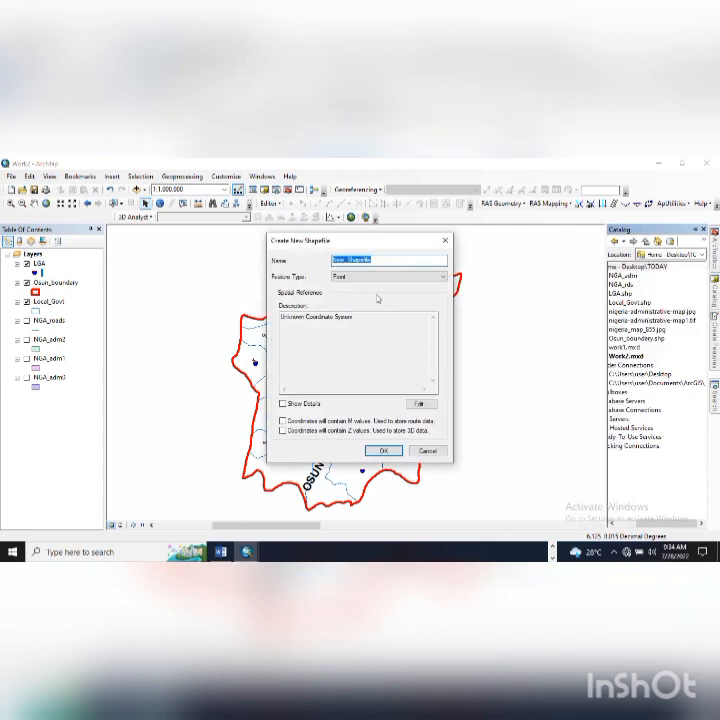
type("CAPITAL")
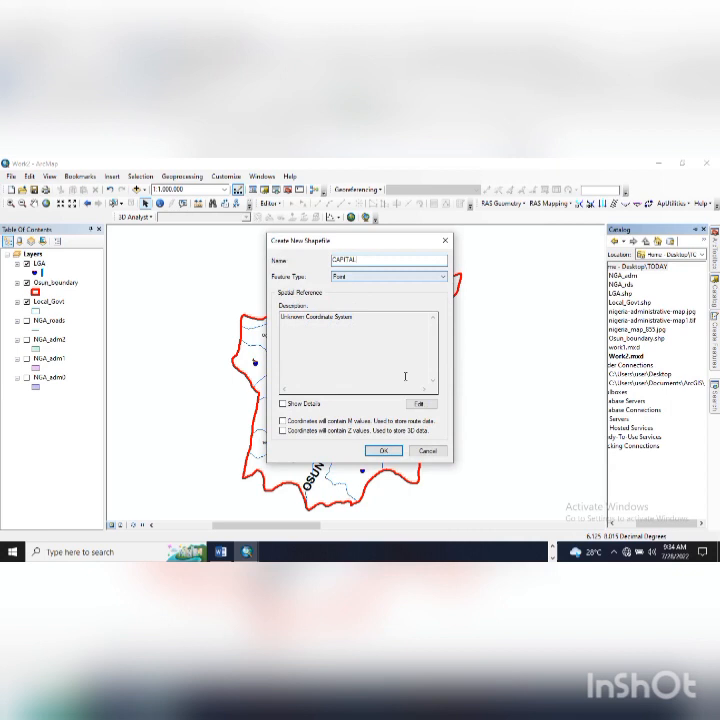
left_click(419, 403)
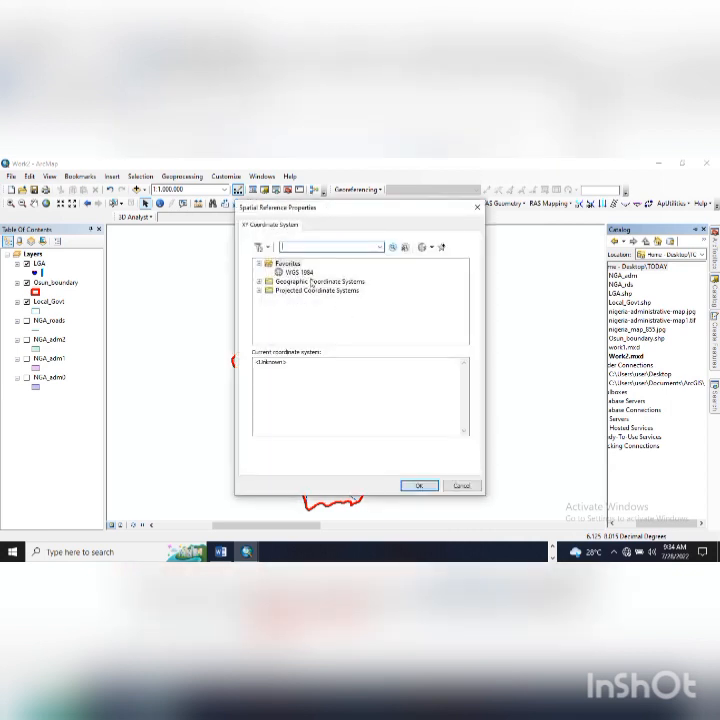
left_click(298, 272)
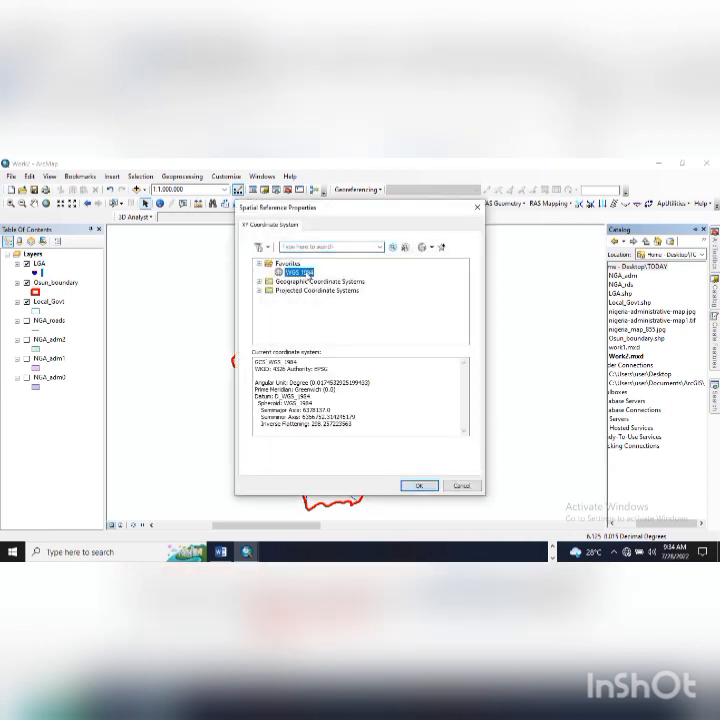
left_click(422, 486)
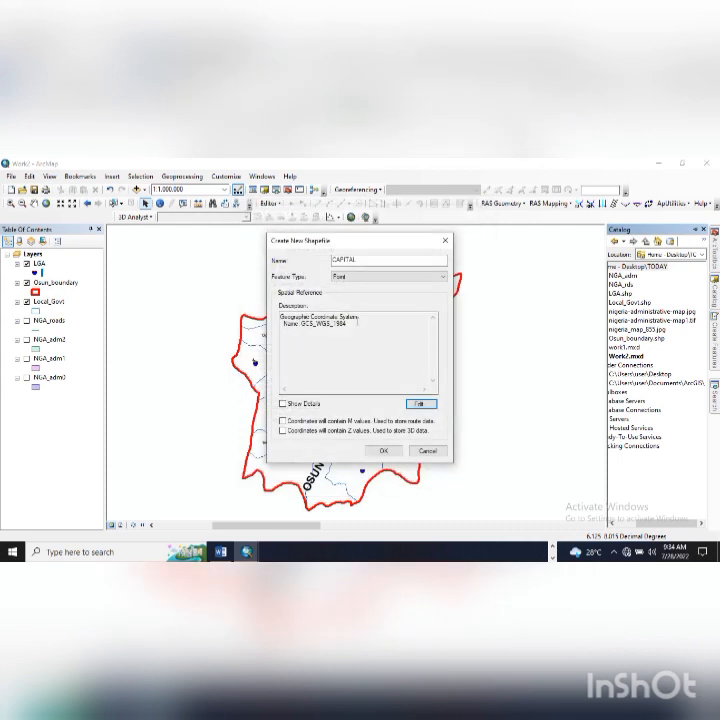
left_click(309, 404)
left_click(306, 421)
left_click(384, 450)
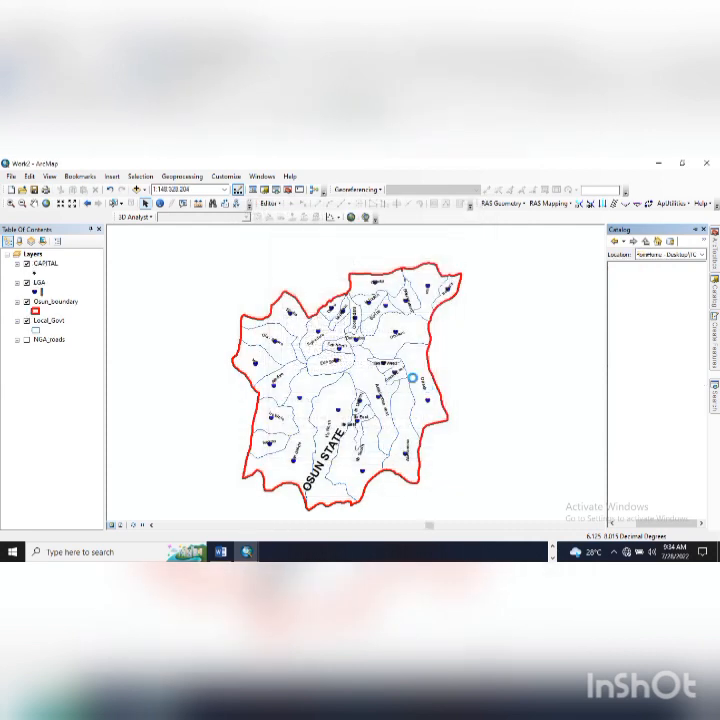
left_click(37, 274)
- Search the symbols for 'capital' and apply the green Capital 1 star, resized, to CAPITAL
left_click_drag(489, 326, 495, 376)
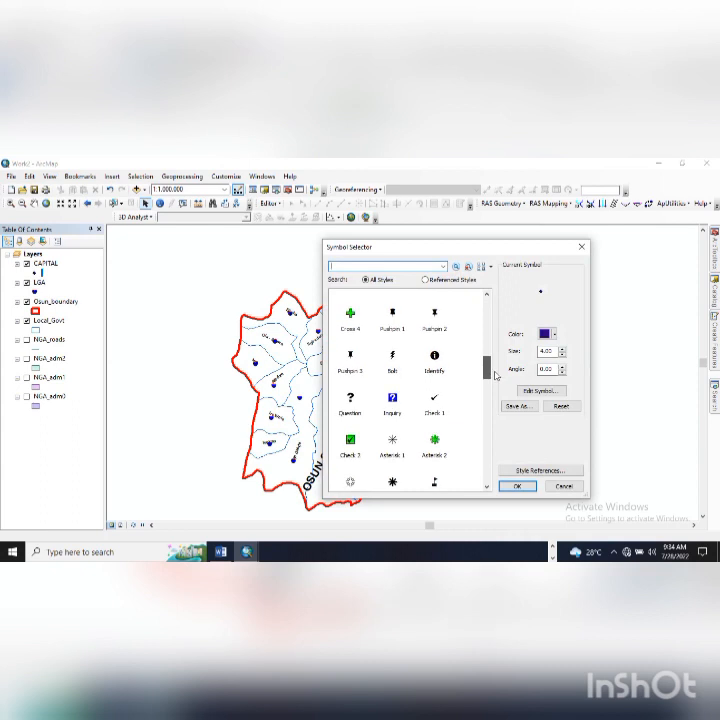
left_click_drag(496, 379, 483, 394)
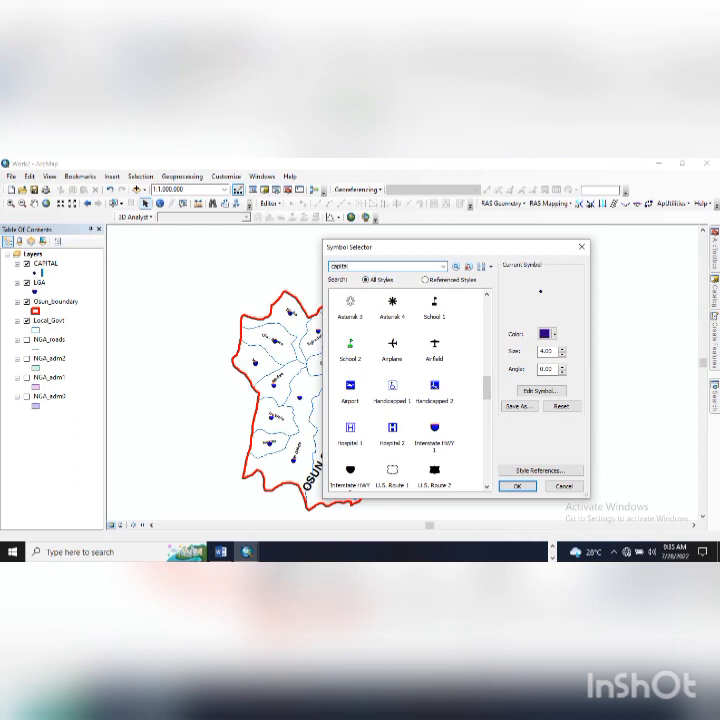
key("Return")
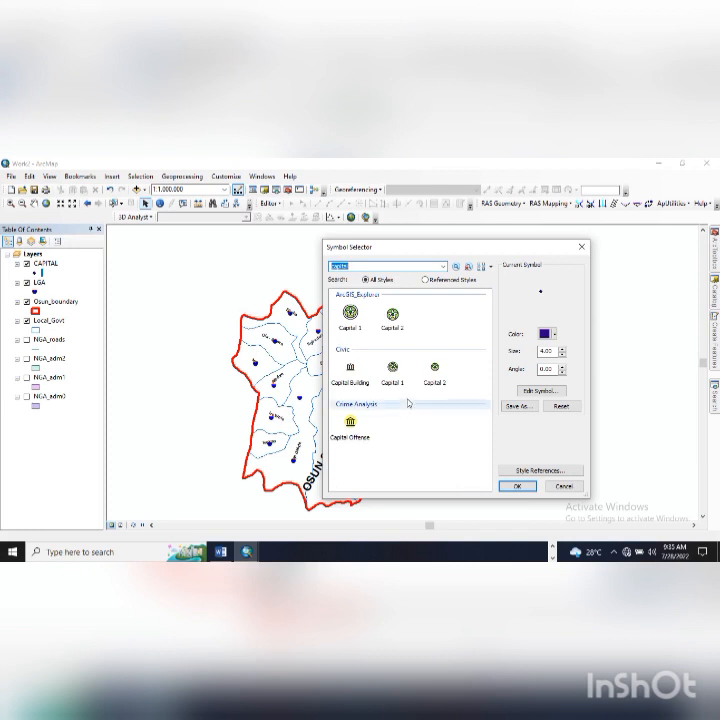
left_click(350, 316)
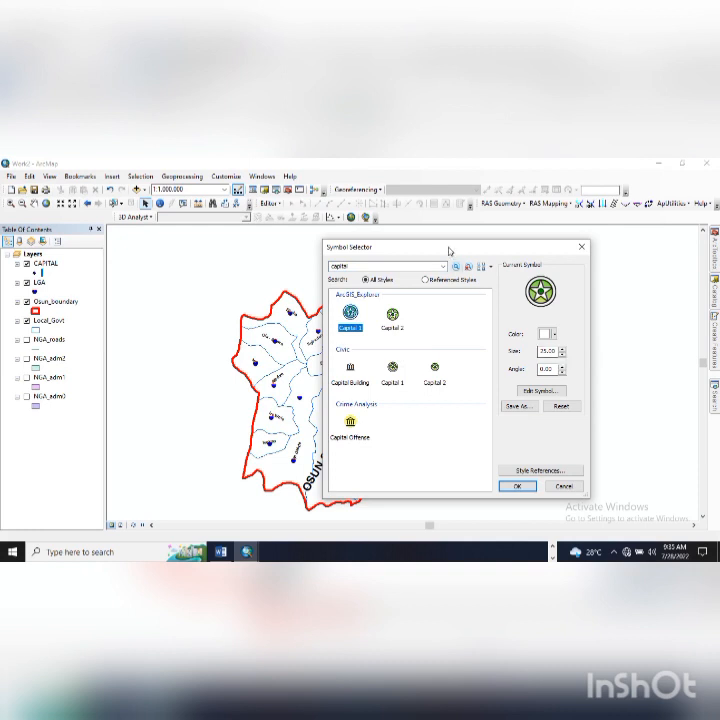
left_click_drag(449, 250, 531, 258)
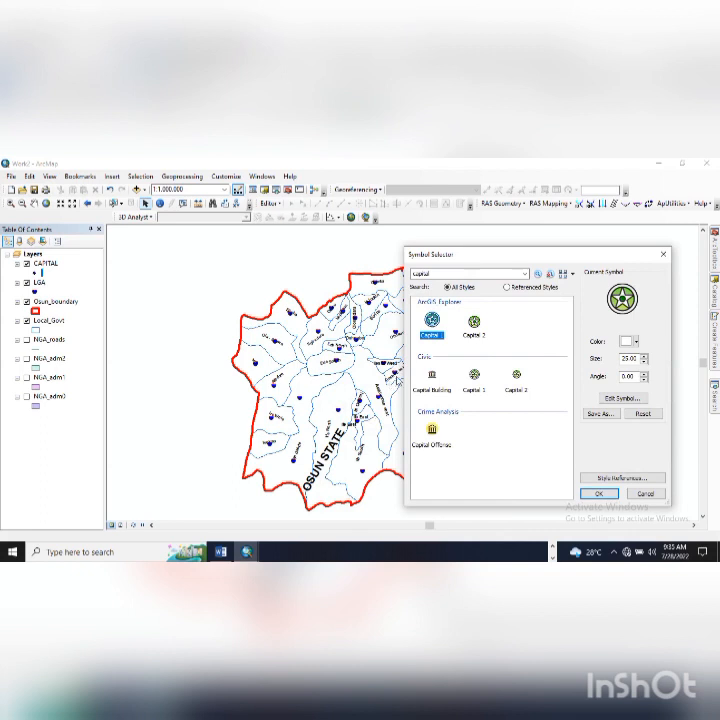
left_click_drag(465, 258, 484, 255)
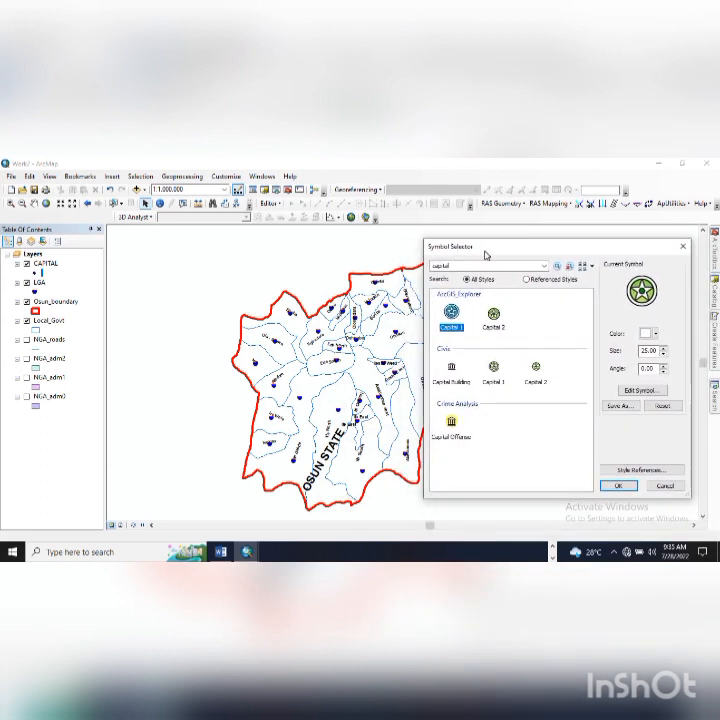
left_click(662, 355)
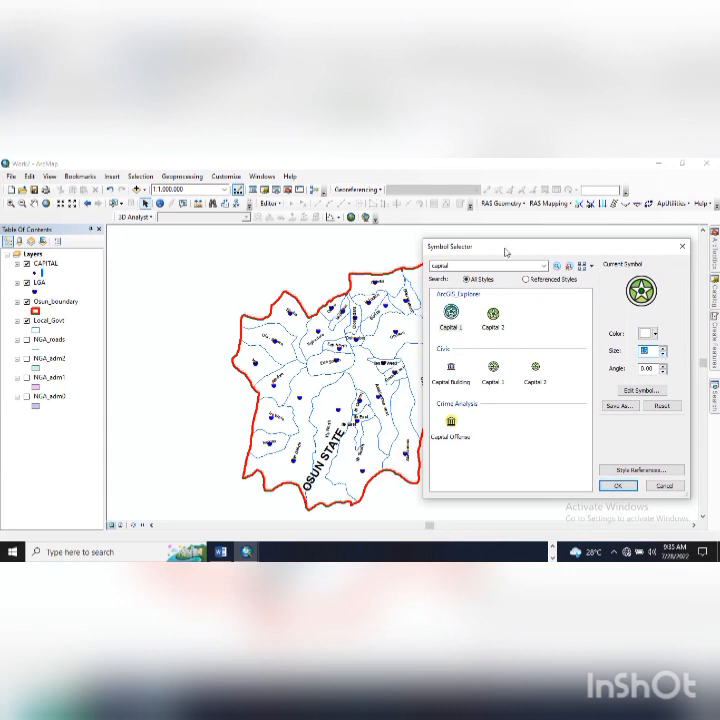
left_click_drag(505, 251, 526, 246)
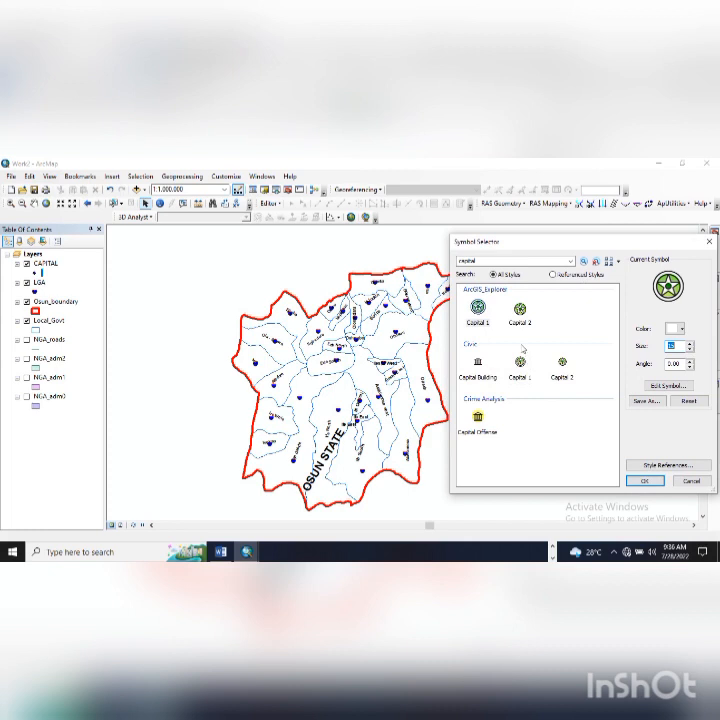
left_click(645, 481)
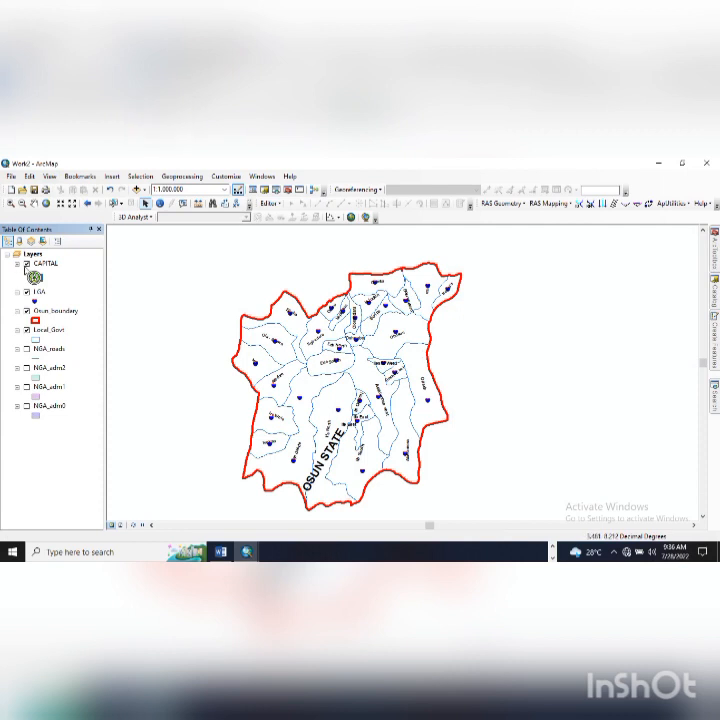
- Select the CAPITAL layer and start an edit session on it
left_click(50, 264)
left_click(268, 203)
left_click(277, 219)
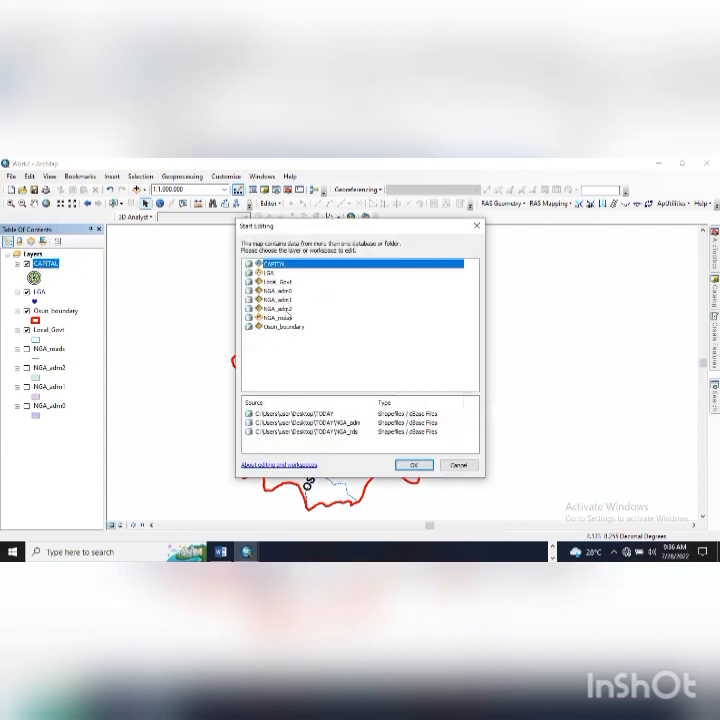
left_click(398, 466)
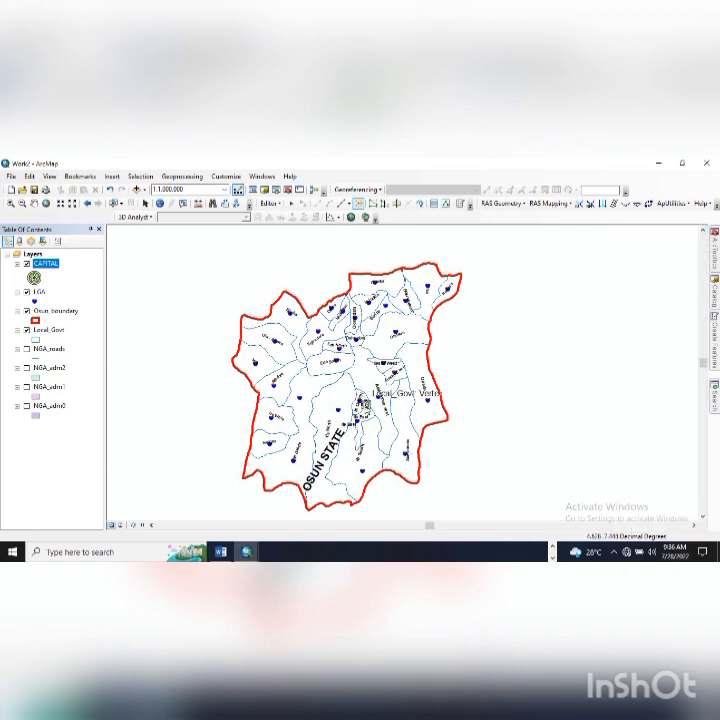
- Zoom in on Oshogbo in central Osun, toggle full and previous extents, then switch to Word
scroll(357, 345, "up", 5)
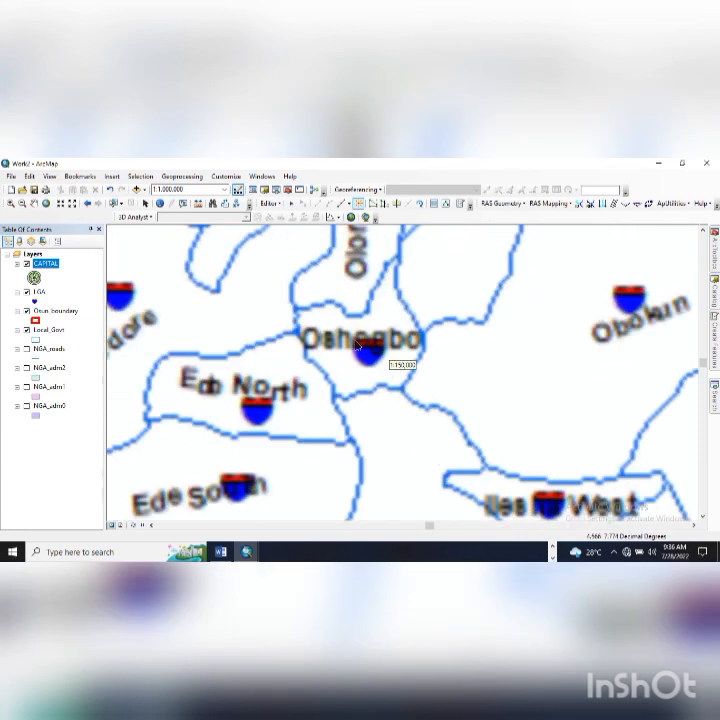
scroll(357, 345, "up", 2)
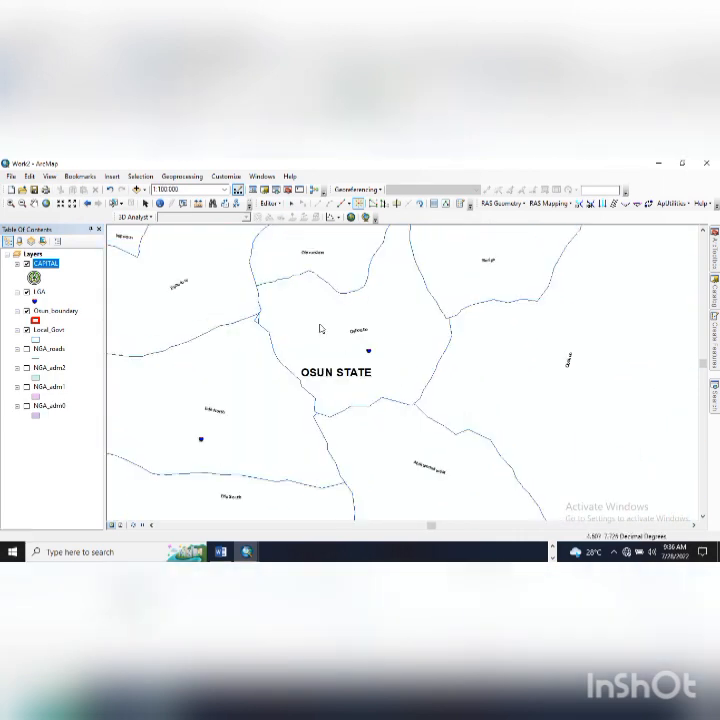
scroll(501, 469, "up", 5)
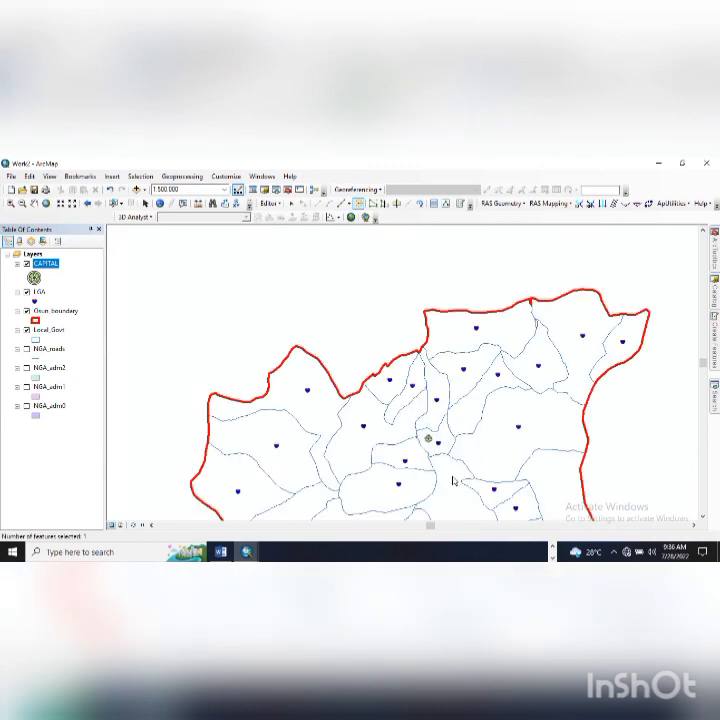
left_click_drag(456, 482, 354, 385)
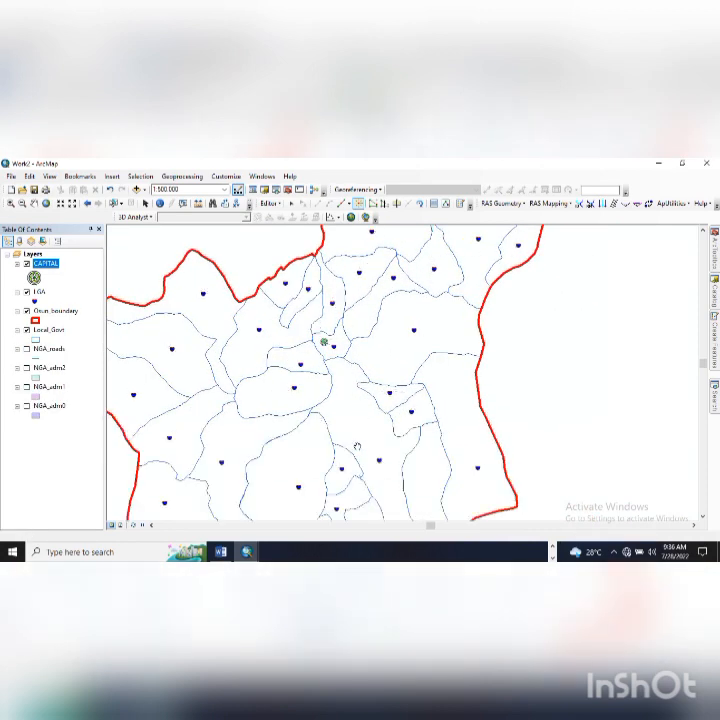
scroll(352, 392, "up", 1)
left_click_drag(358, 473, 362, 412)
scroll(362, 412, "up", 2)
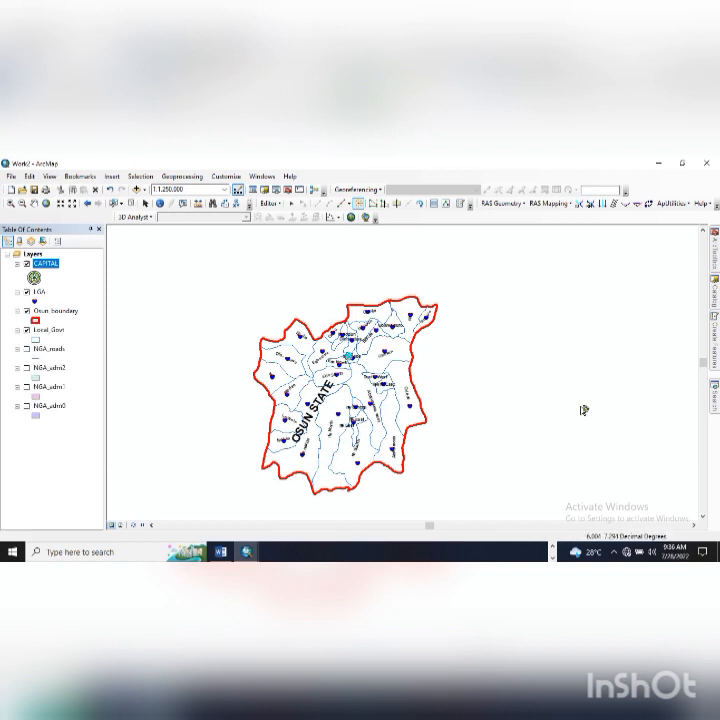
right_click(258, 228)
left_click(300, 236)
right_click(257, 224)
left_click(281, 266)
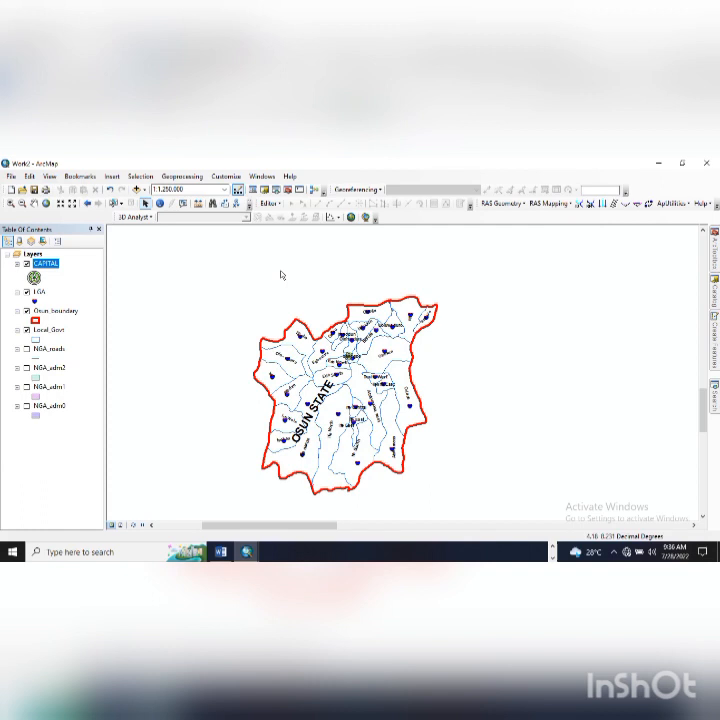
key("alt+Tab")
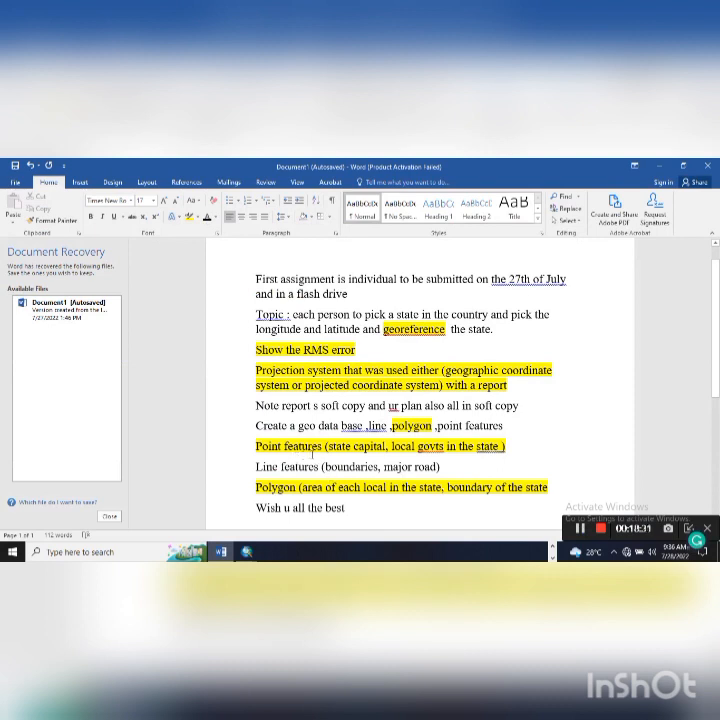
- Highlight the geodatabase line, first assignment paragraph and Topic paragraph in yellow
left_click_drag(256, 425, 493, 434)
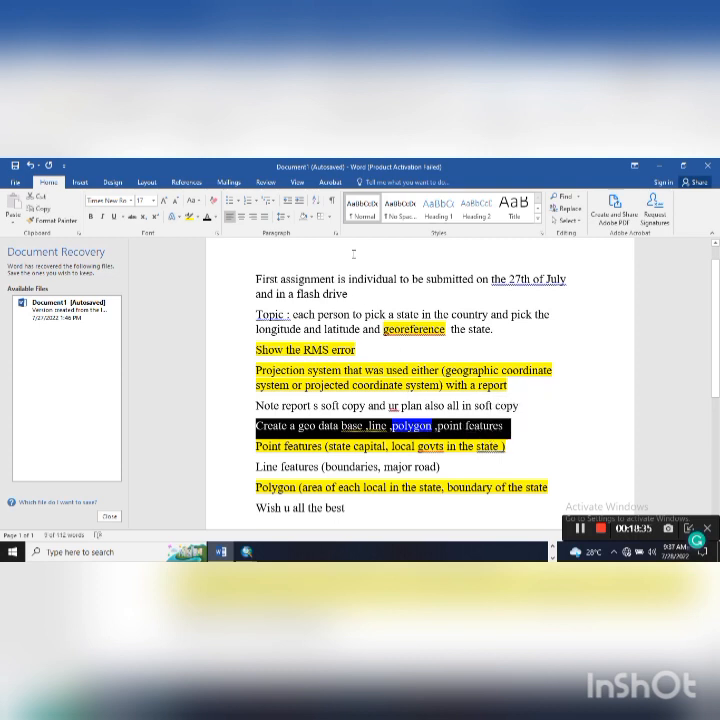
left_click(188, 219)
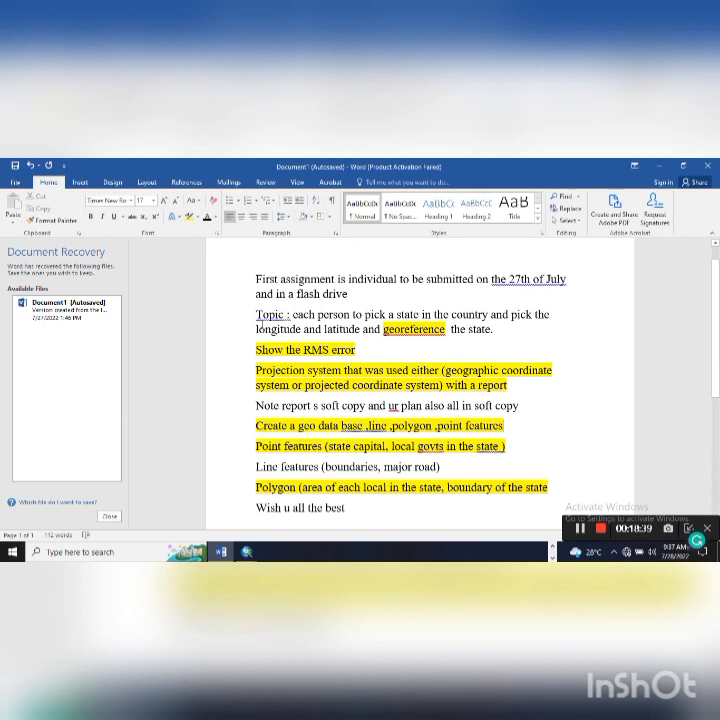
triple_click(363, 298)
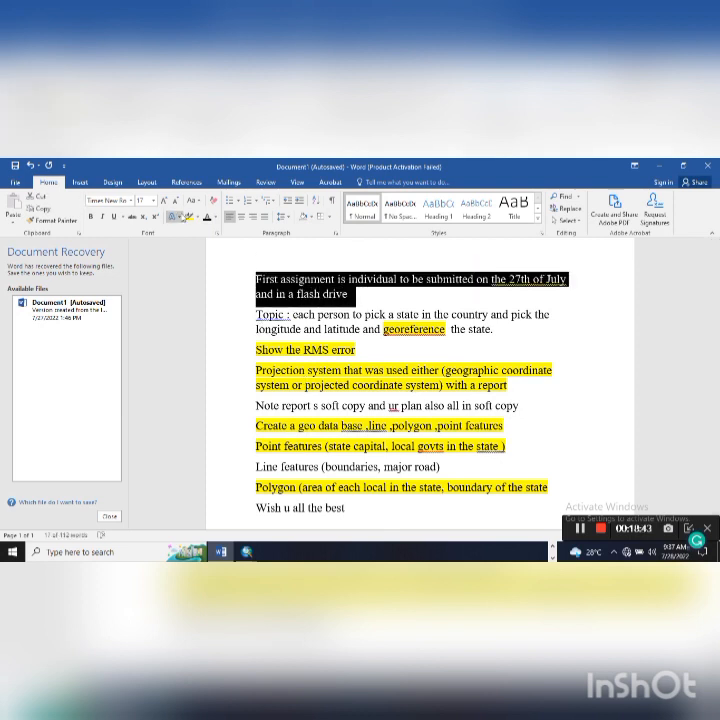
left_click(188, 218)
left_click_drag(251, 315, 497, 330)
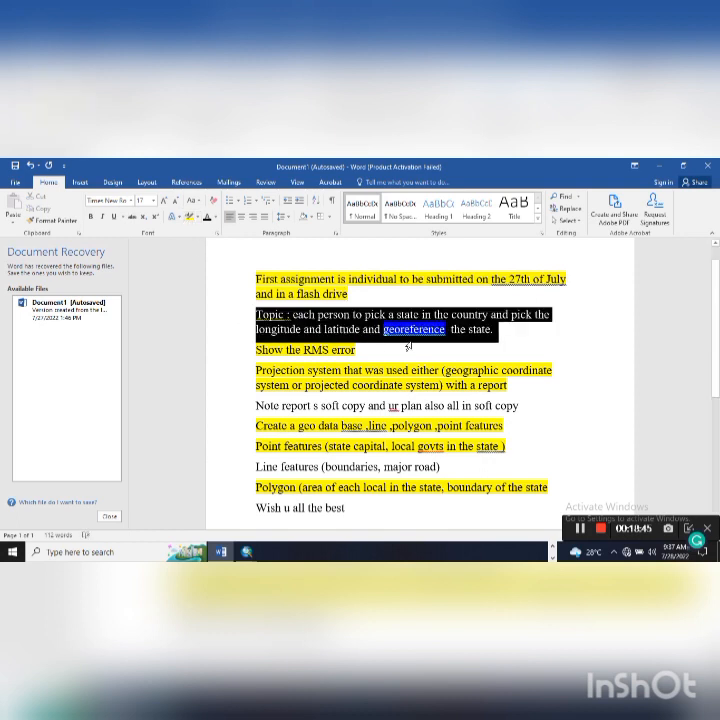
left_click(188, 217)
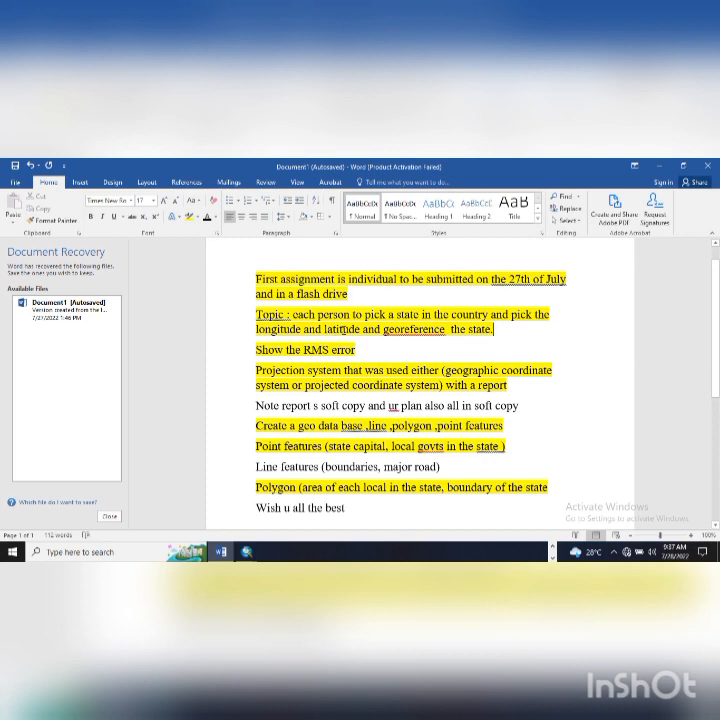
- Switch back to the Work2 ArcMap window
mouse_move(246, 551)
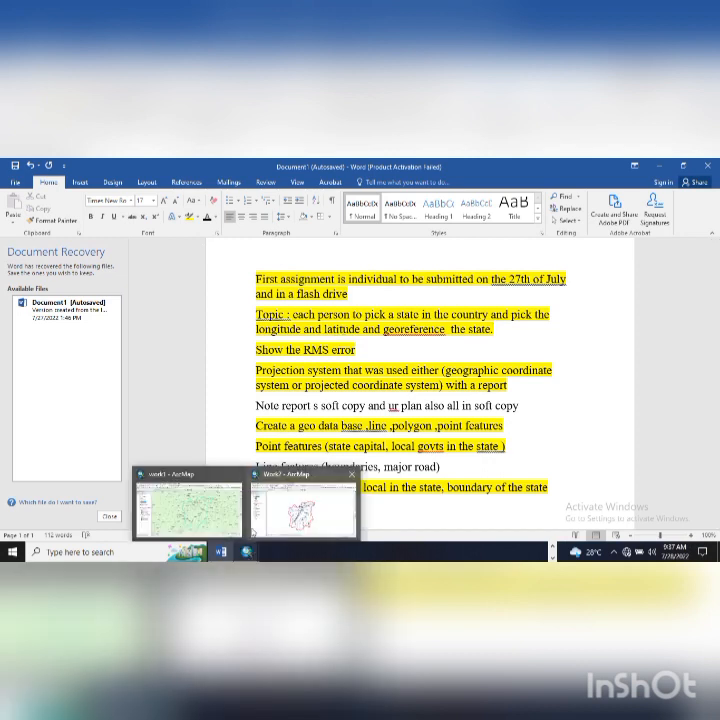
left_click(300, 510)
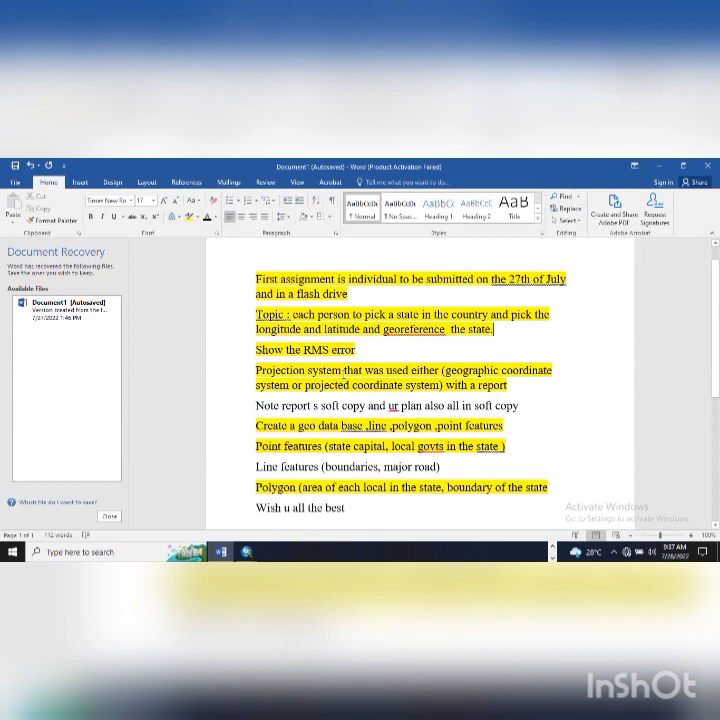
mouse_move(246, 551)
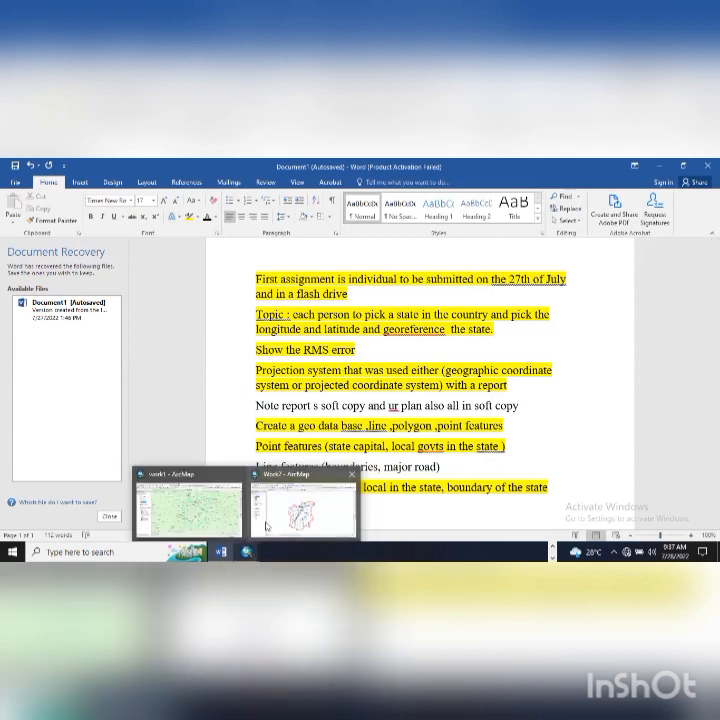
mouse_move(268, 525)
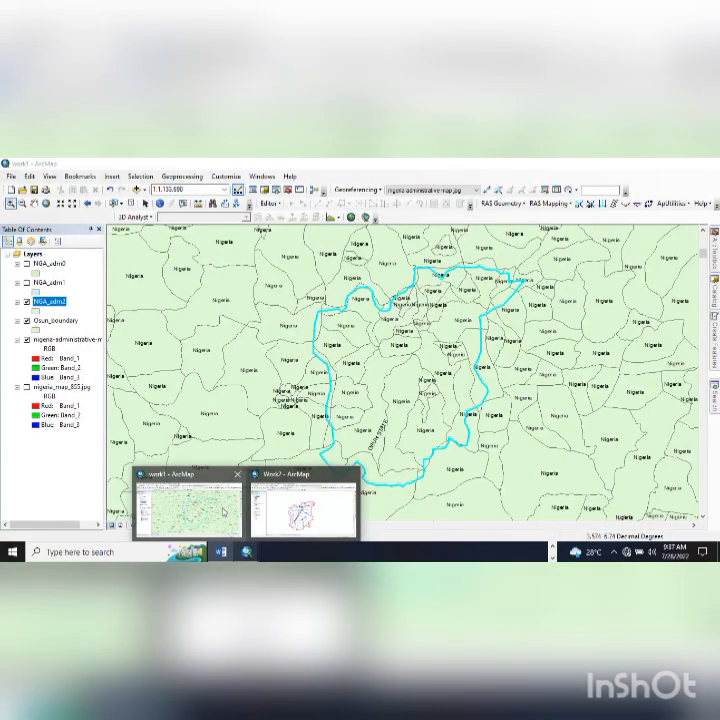
- In the work1 map, hide the NGA_adm2 and Osun_boundary layers to reveal the scanned map
left_click(188, 508)
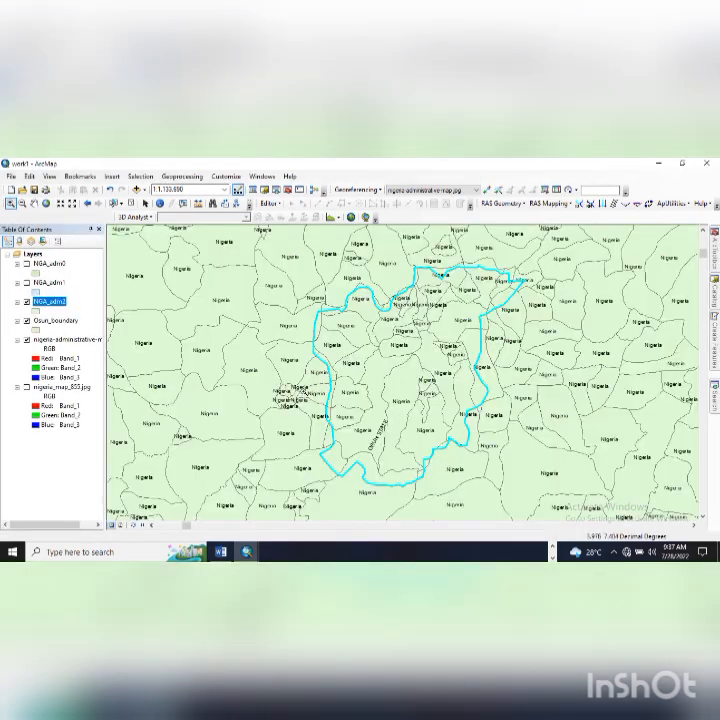
scroll(286, 396, "up", 2)
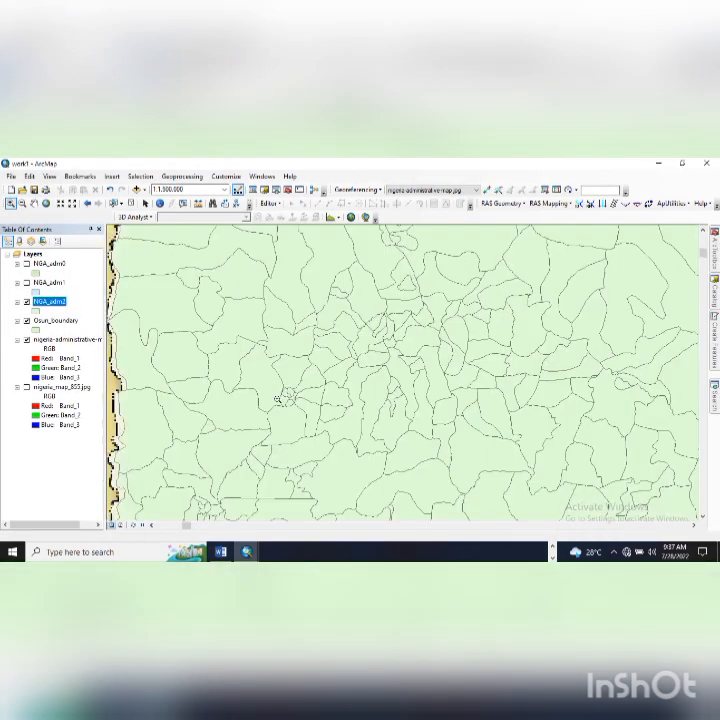
scroll(238, 394, "down", 1)
scroll(142, 374, "down", 2)
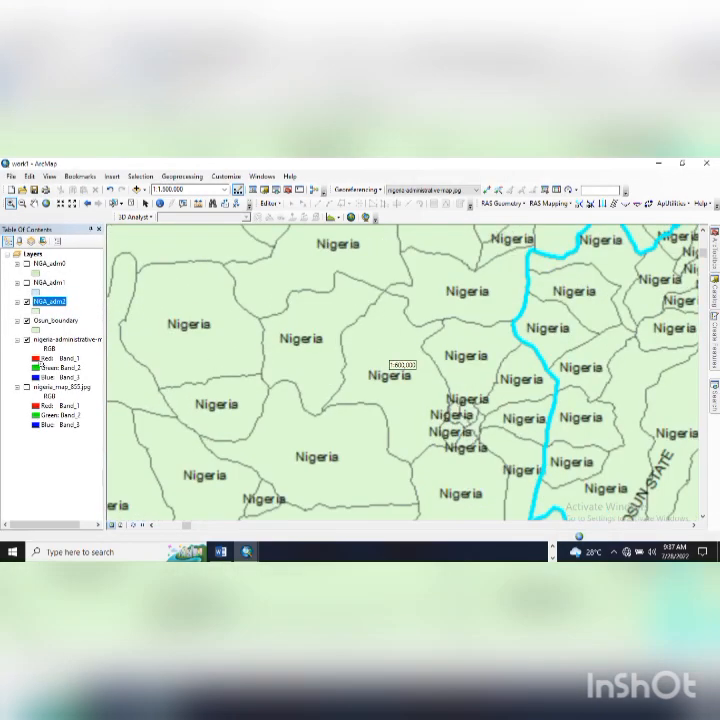
left_click(27, 322)
left_click(27, 321)
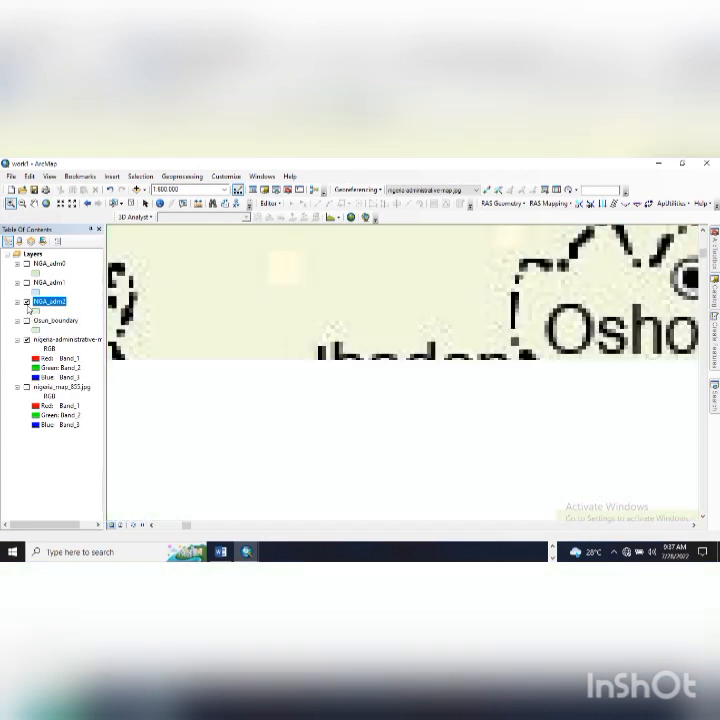
scroll(481, 383, "down", 3)
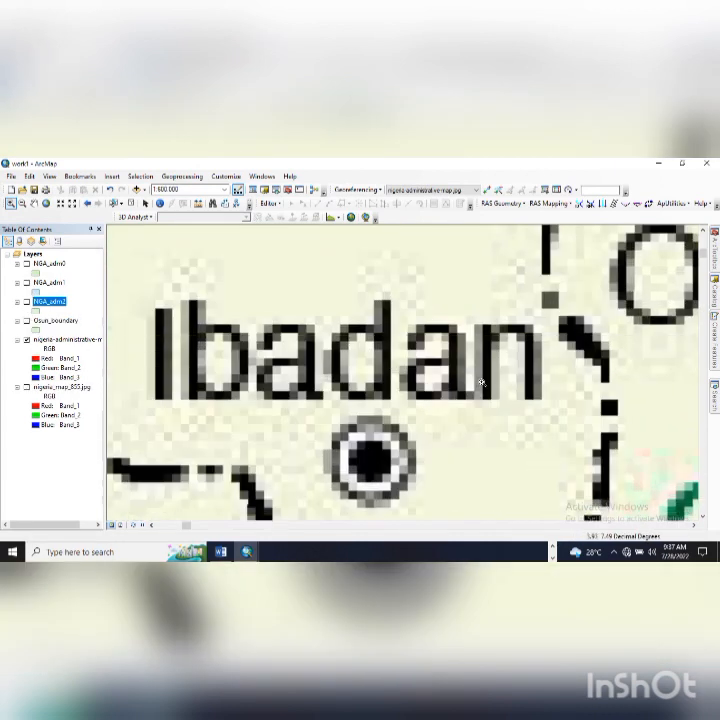
scroll(481, 383, "up", 3)
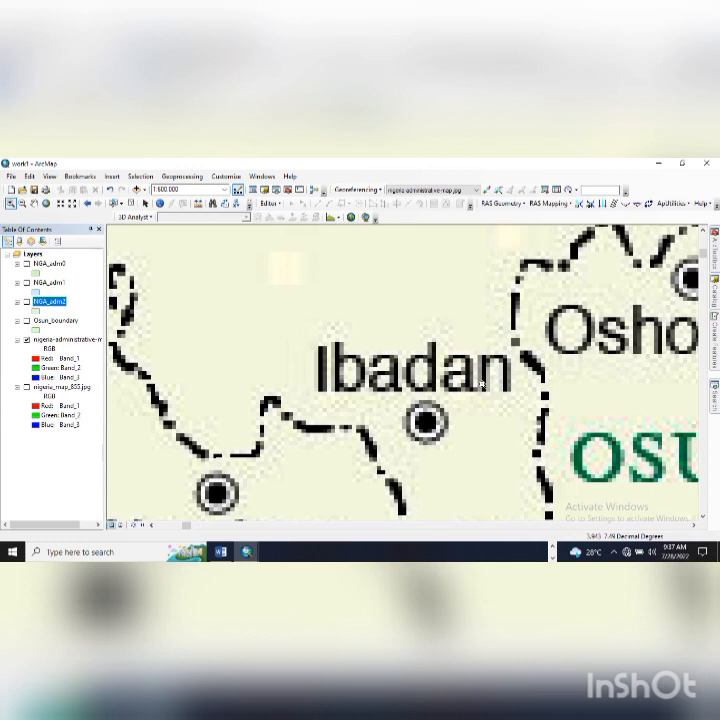
- Zoom to full extent, then zoom into Nigeria and pan south to frame south-western Nigeria
left_click(46, 204)
left_click_drag(230, 237, 240, 244)
scroll(342, 392, "up", 3)
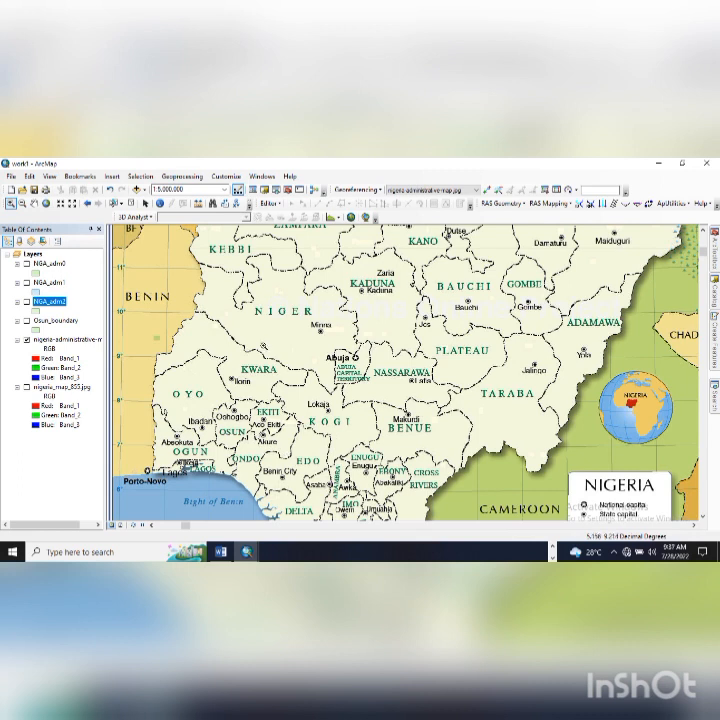
left_click_drag(327, 403, 333, 370)
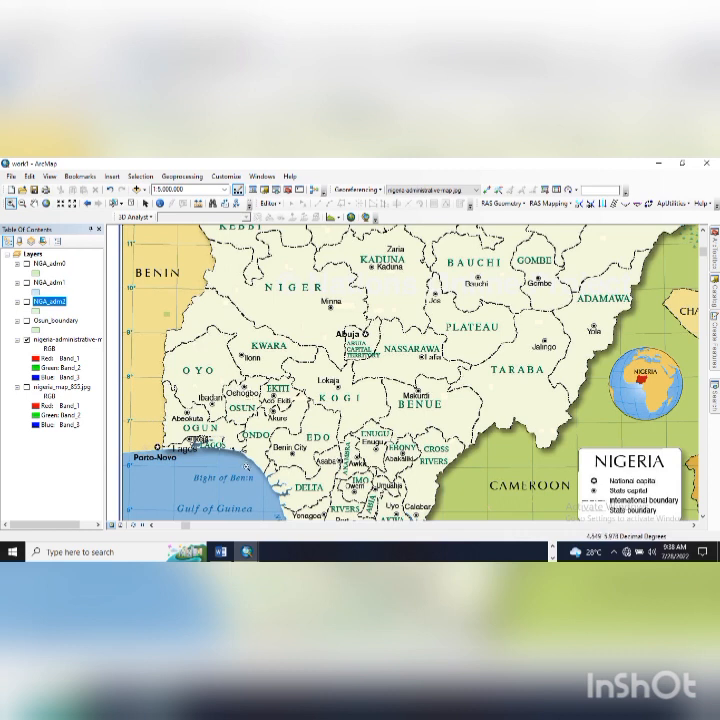
left_click_drag(246, 494, 252, 396)
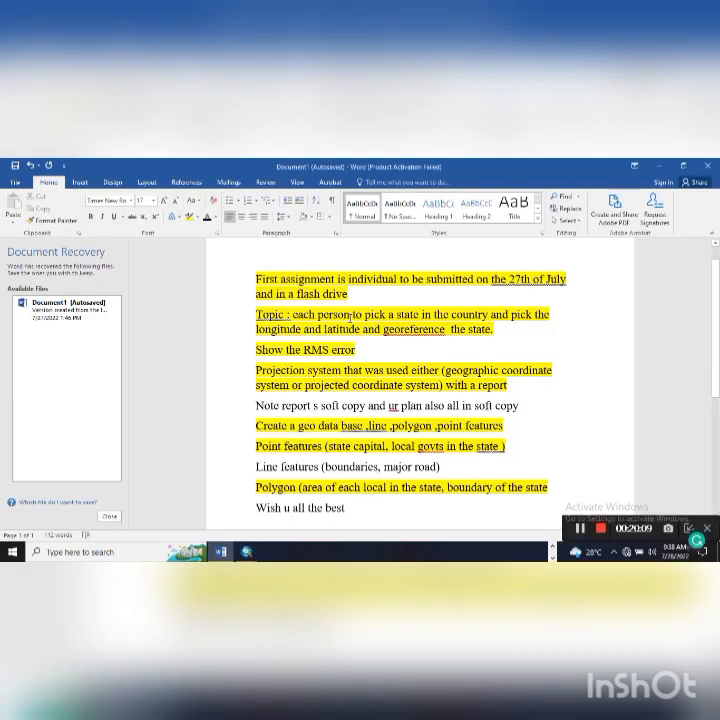
- Compare Word's assignment notes with ArcMap using Alt+Tab, ending on the Work2 Osun State map
key("alt+Tab")
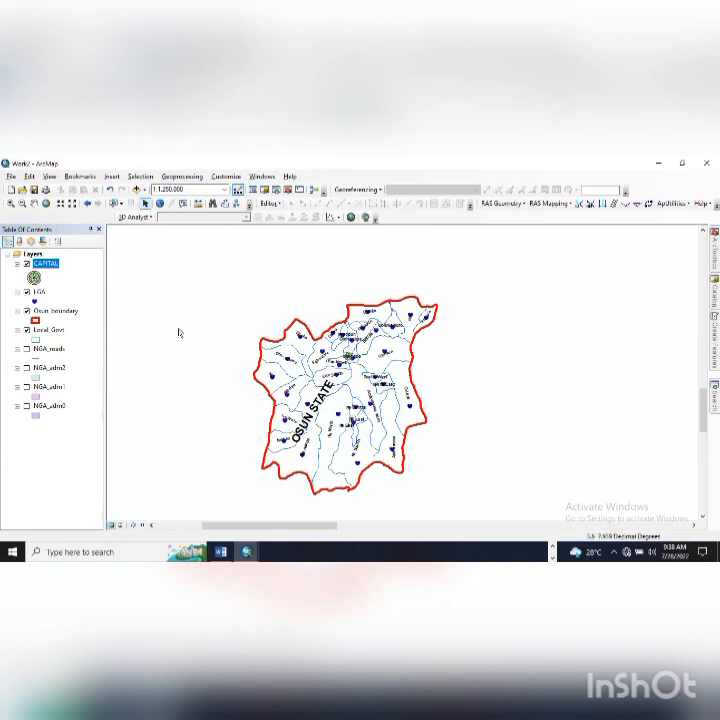
key("alt+Tab")
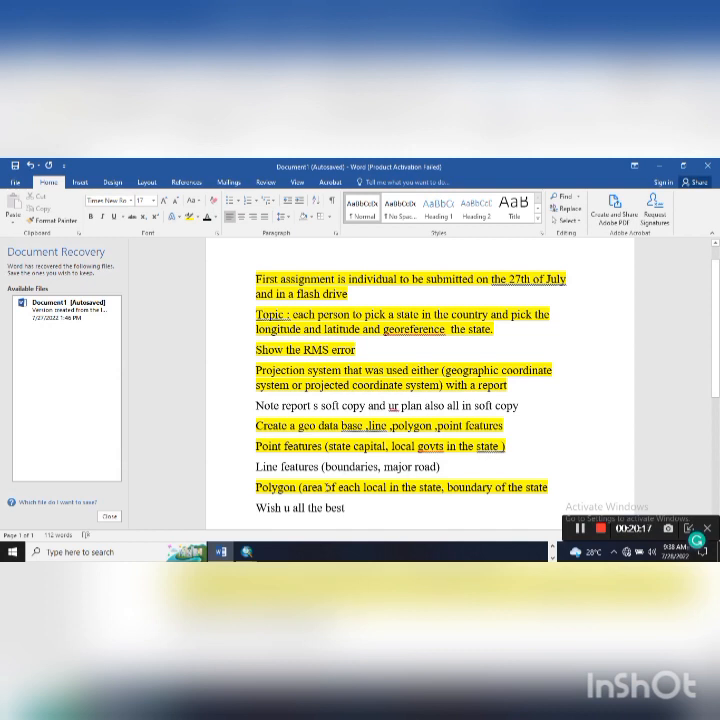
key("alt+Tab")
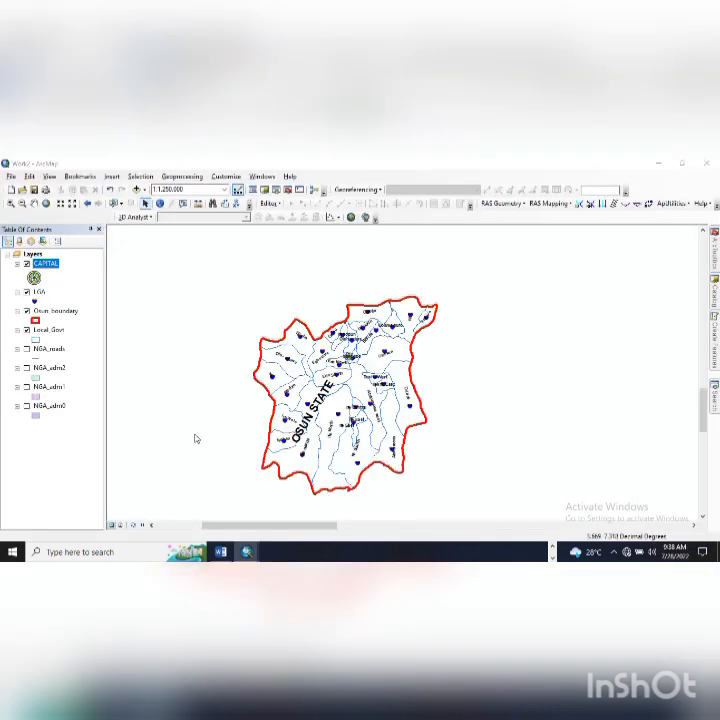
key("alt+Tab")
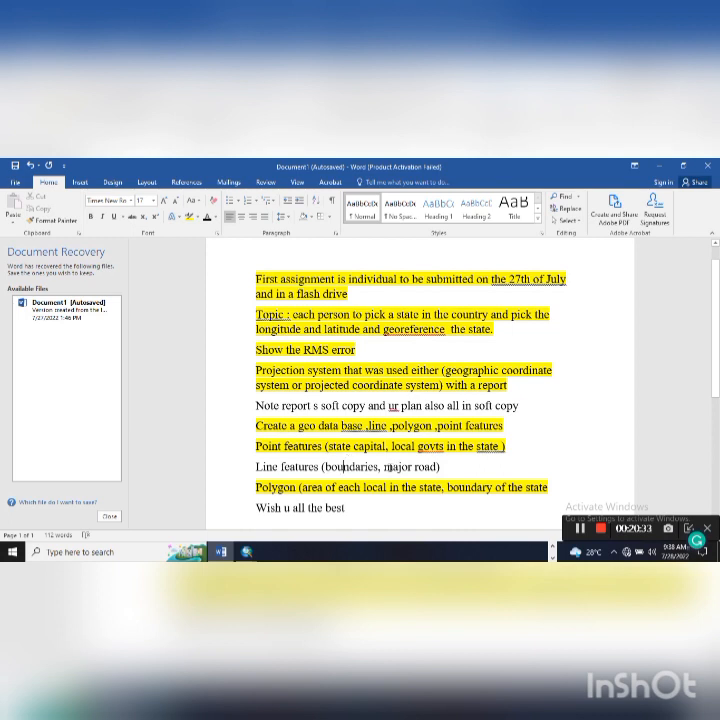
key("alt+Tab")
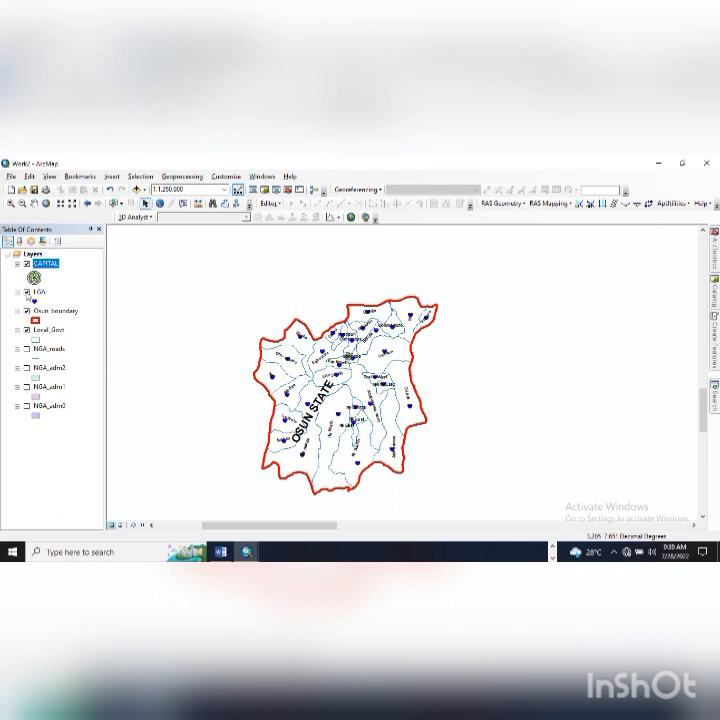
- Hide the LGA point layer and zoom in on Osun State
left_click(27, 292)
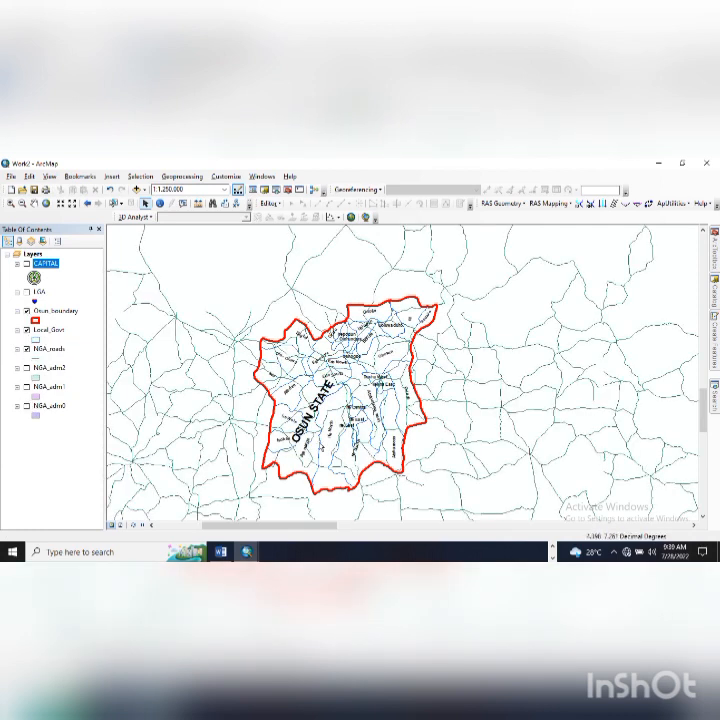
scroll(369, 490, "up", 3)
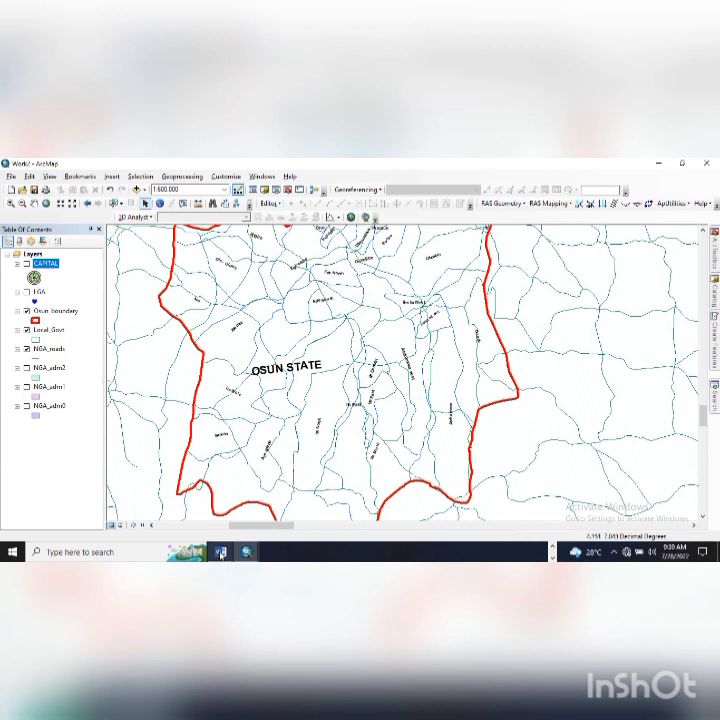
- In work1, show the nigeria_map_855.jpg layer and hide nigeria-administrative-map
mouse_move(241, 558)
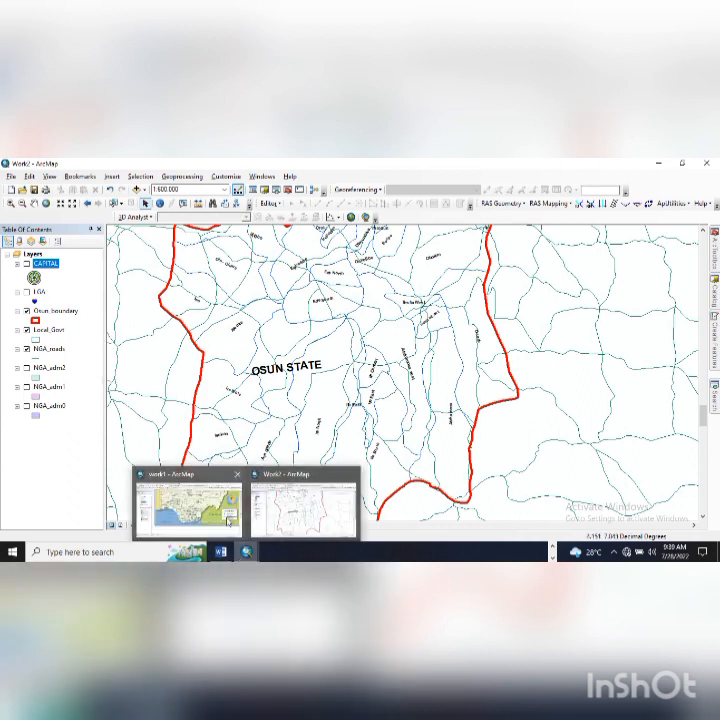
left_click(200, 490)
left_click(27, 388)
left_click(27, 341)
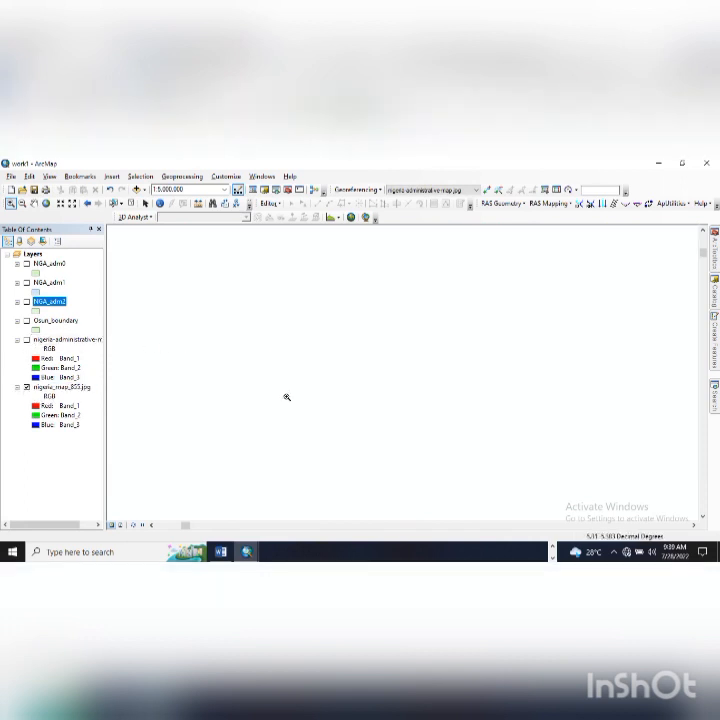
- Zoom to the nigeria_map_855.jpg layer, then zoom in on south-western Nigeria
left_click(60, 388)
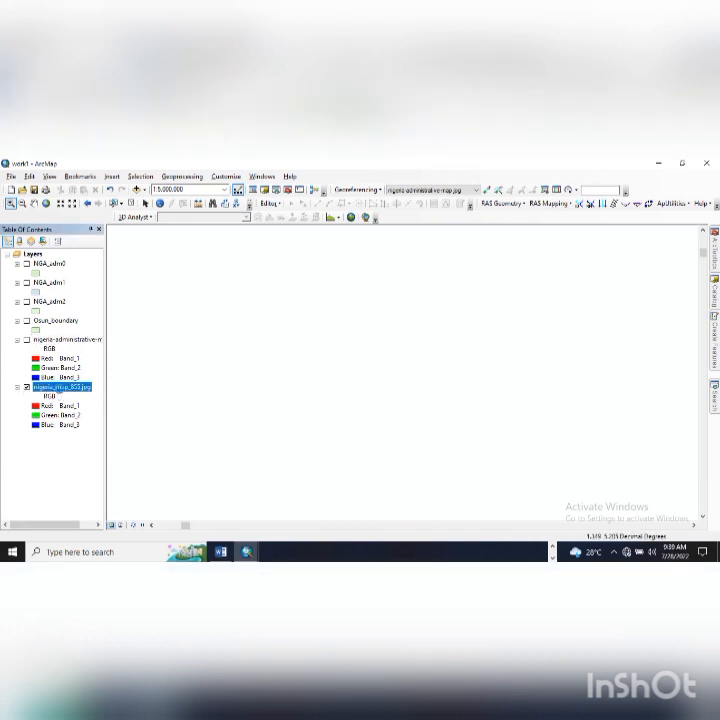
right_click(60, 388)
left_click(98, 282)
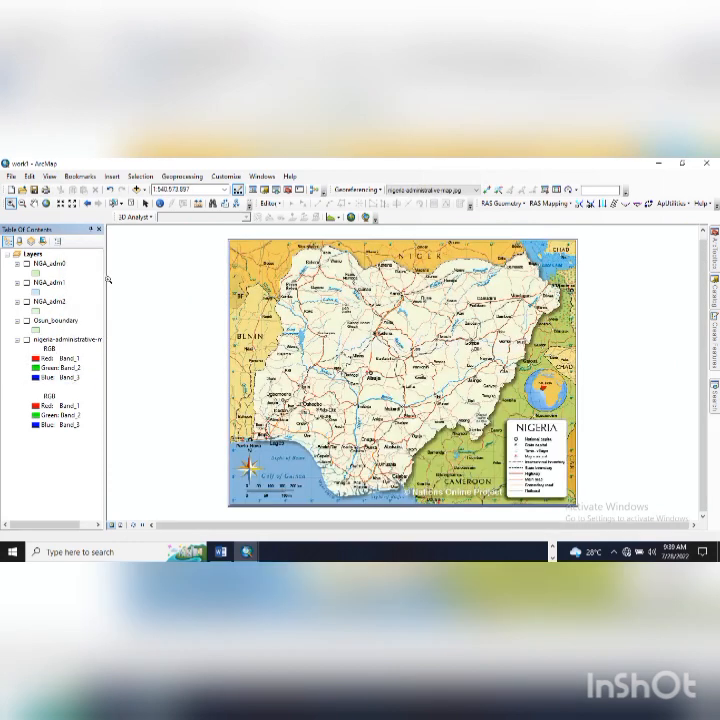
scroll(322, 422, "up", 3)
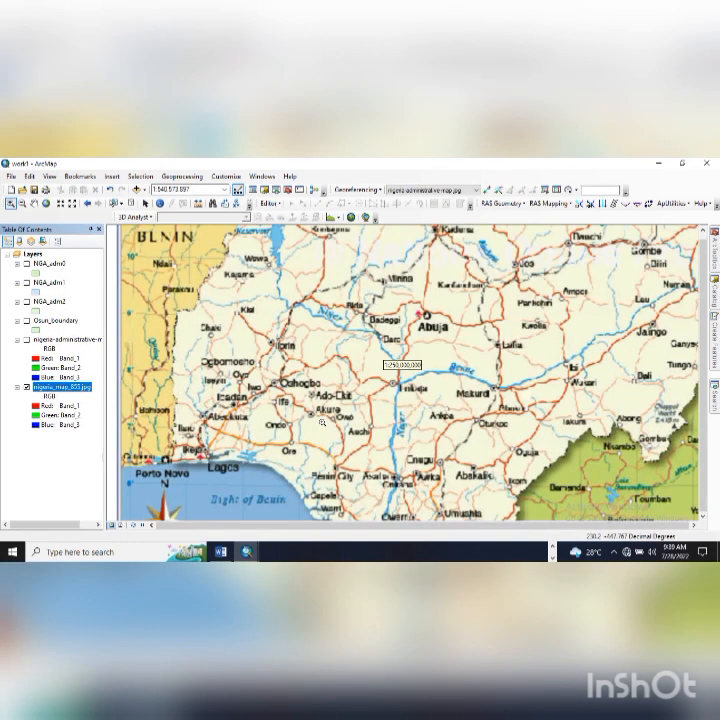
scroll(322, 422, "up", 2)
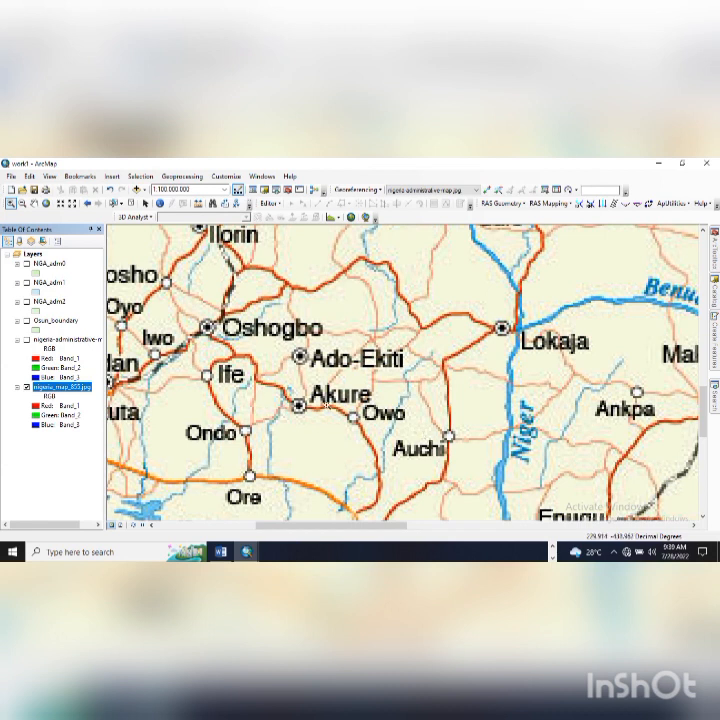
scroll(300, 365, "down", 2)
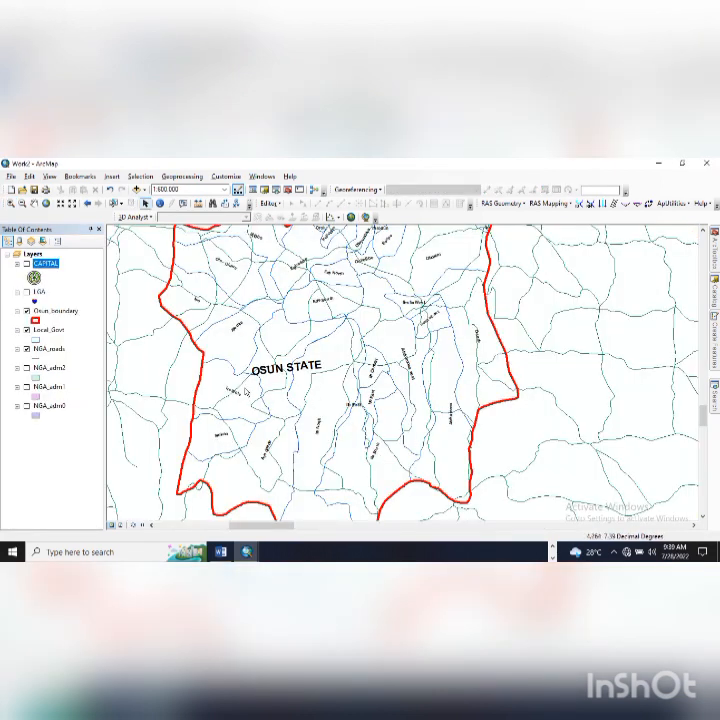
- Zoom out and hide the Local_Govt layer, leaving roads and the Osun boundary
scroll(335, 400, "up", 4)
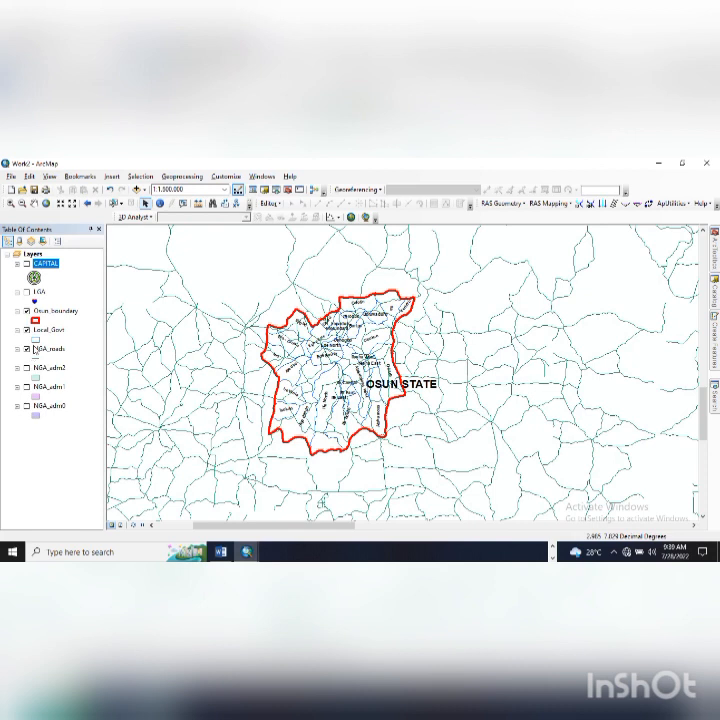
left_click(27, 329)
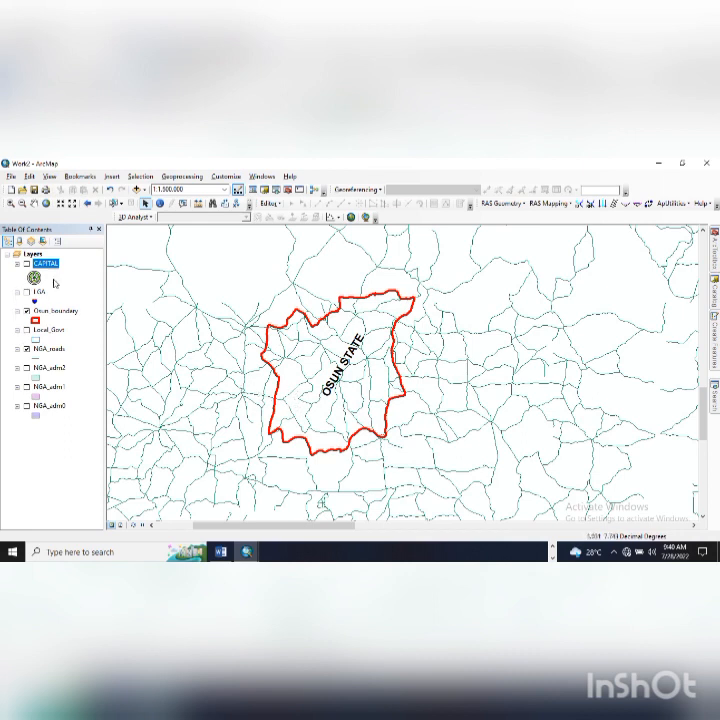
- Start a new shapefile in the project's data folder and name it MAJOR_ROADS
left_click(714, 291)
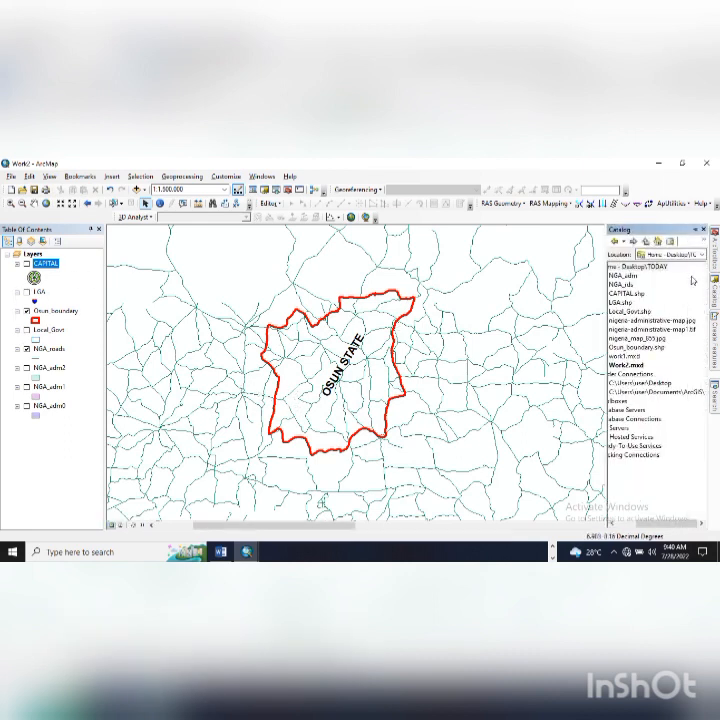
right_click(660, 268)
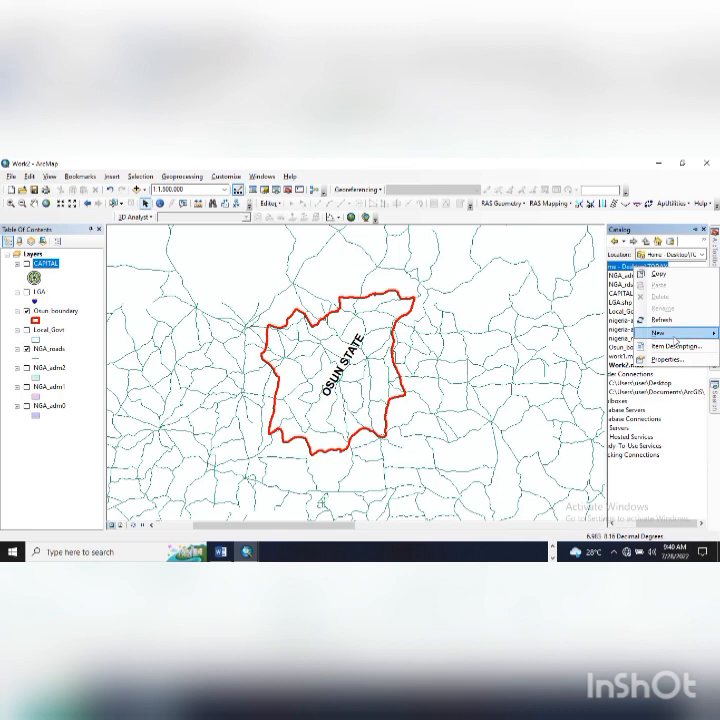
mouse_move(675, 337)
left_click(548, 431)
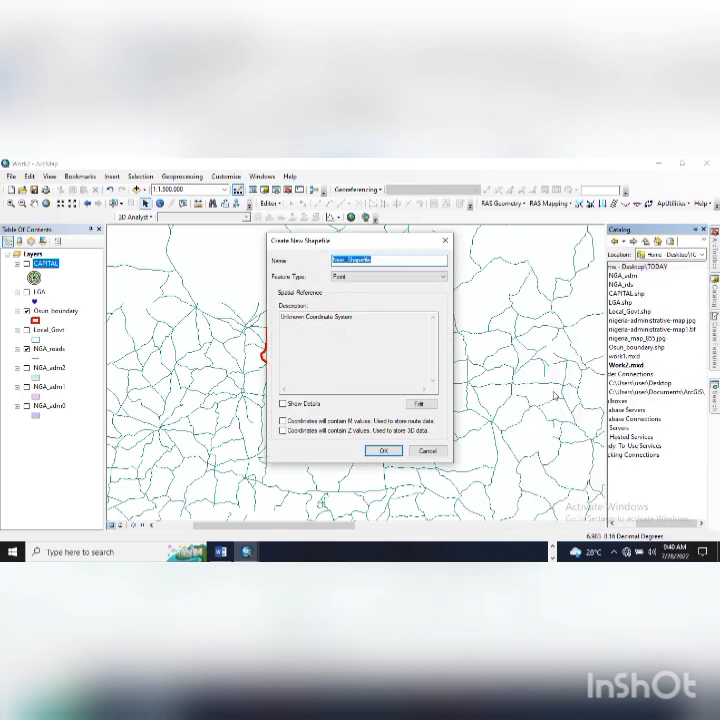
type("R")
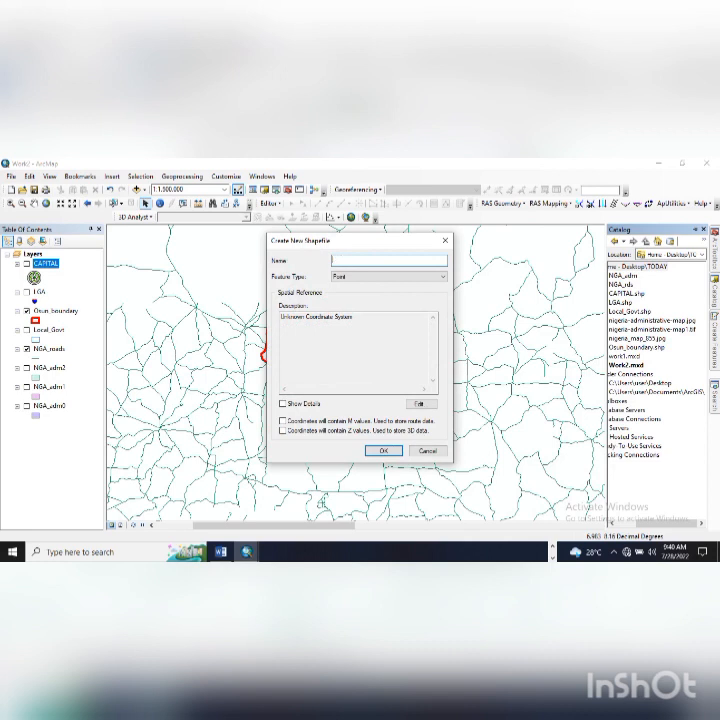
key("BackSpace")
type("MA")
- Make MAJOR_ROADS a Polyline shapefile in GCS_WGS_1984 and create it
left_click(418, 277)
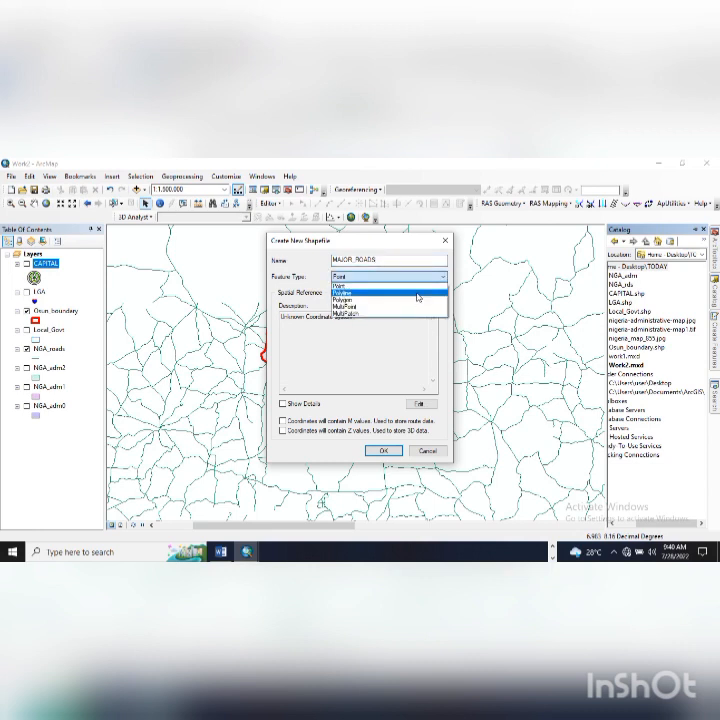
left_click(418, 293)
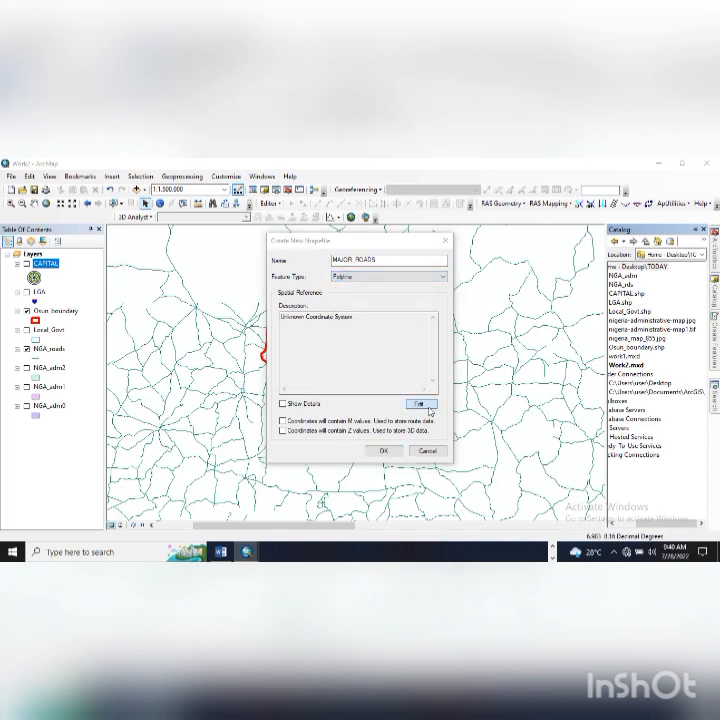
left_click(420, 403)
left_click(290, 272)
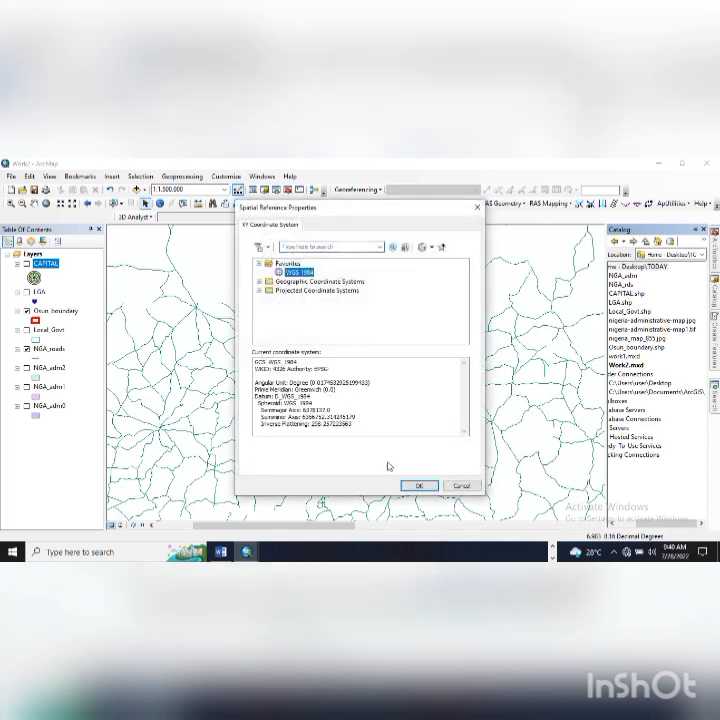
left_click(410, 485)
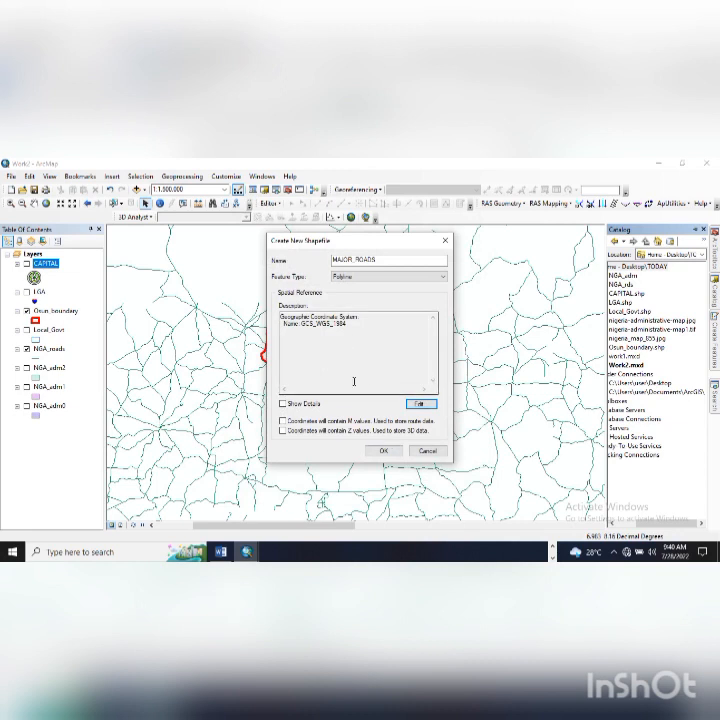
left_click(283, 403)
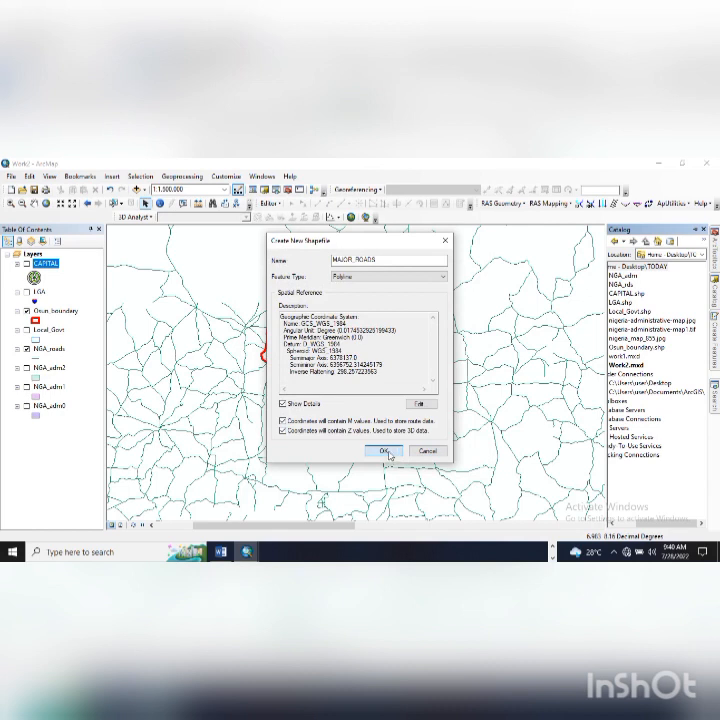
left_click(388, 453)
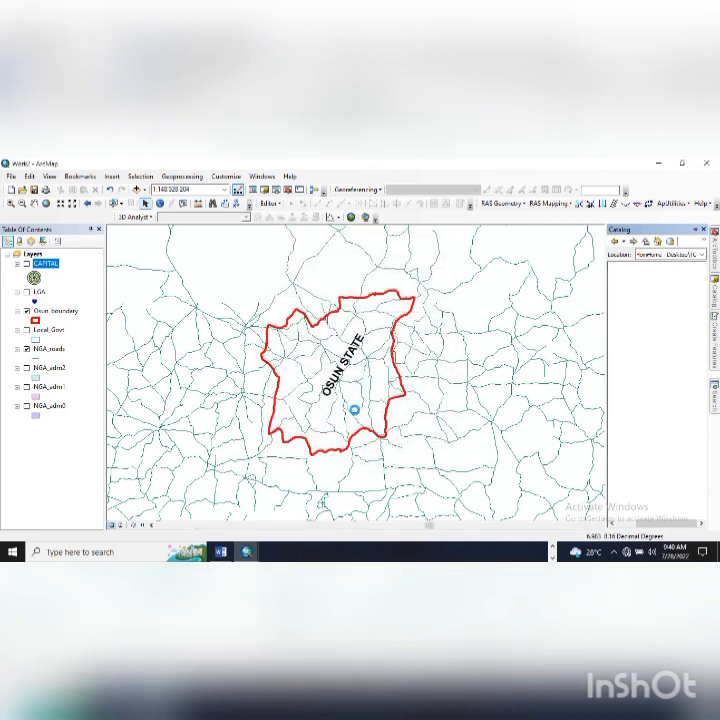
- Start an editing session on the MAJOR_ROADS layer
left_click(268, 203)
left_click(266, 218)
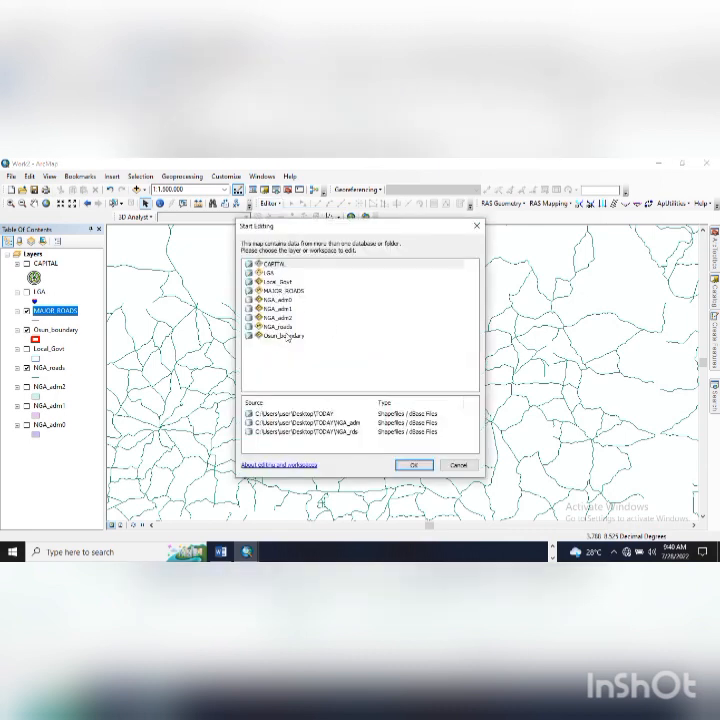
left_click(287, 292)
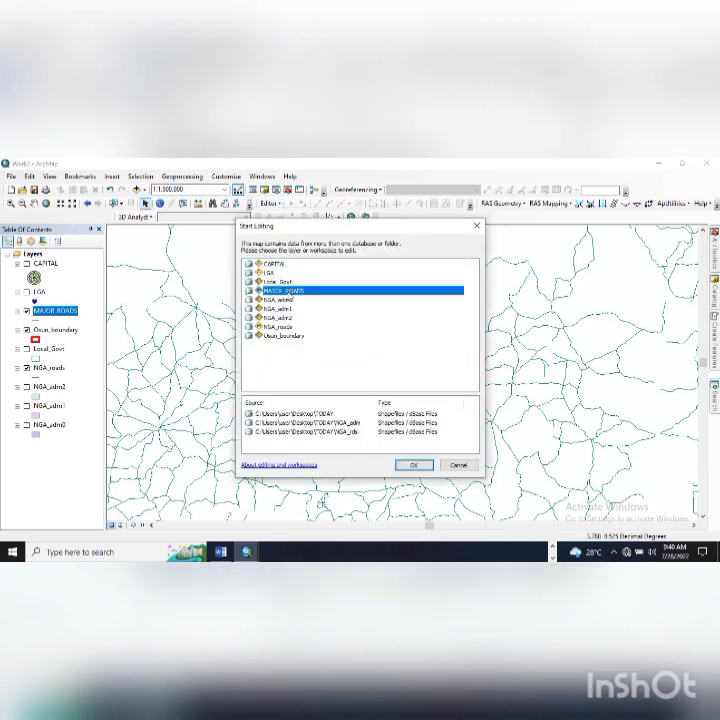
left_click(413, 465)
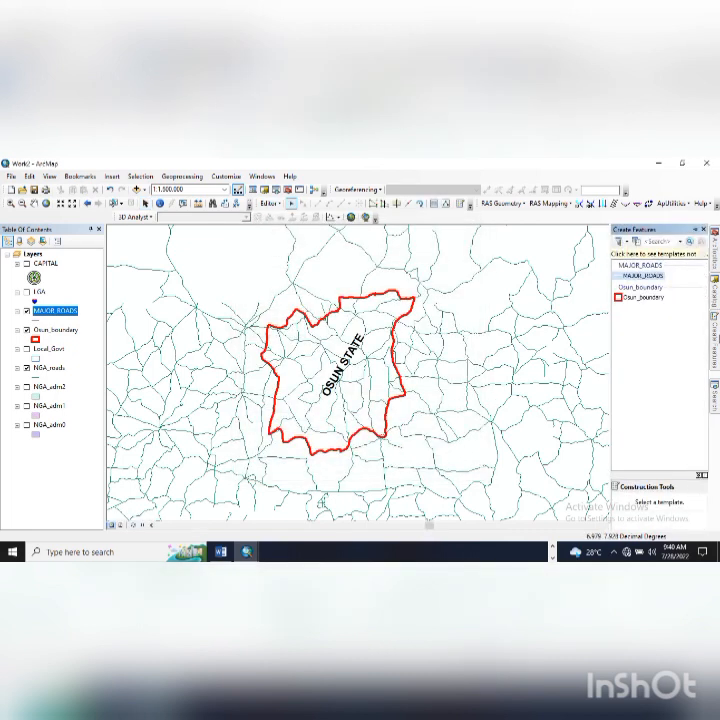
- Choose the MAJOR_ROADS feature template with the Line construction tool
left_click(642, 275)
scroll(660, 510, "down", 1)
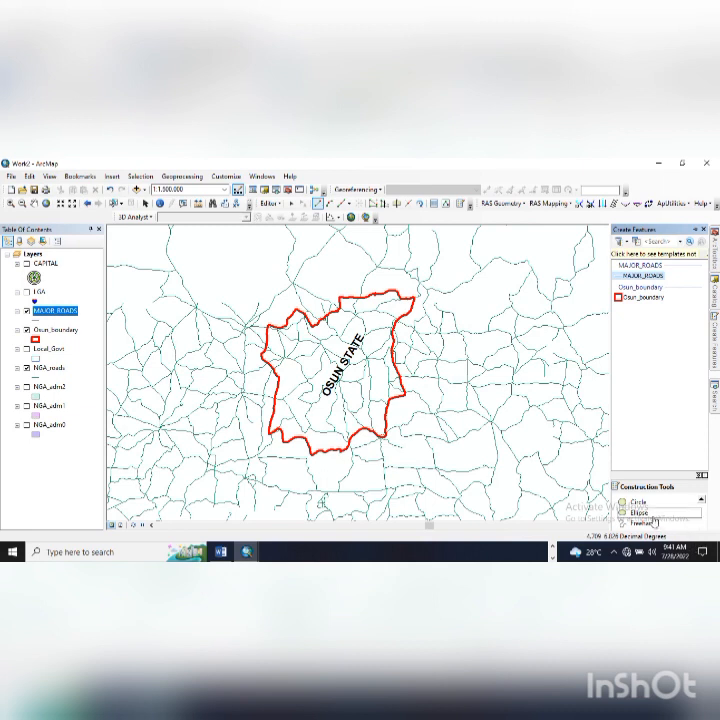
scroll(645, 521, "up", 2)
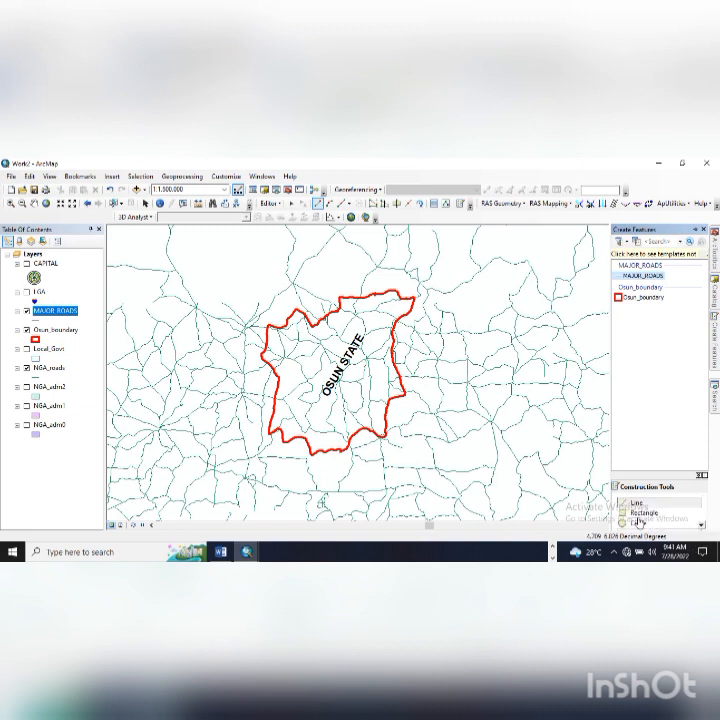
left_click(638, 505)
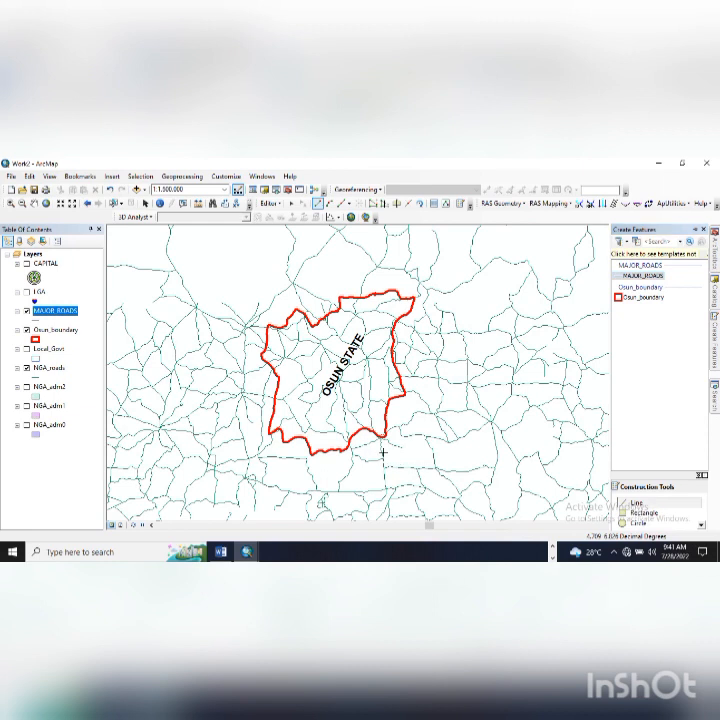
scroll(343, 446, "down", 5)
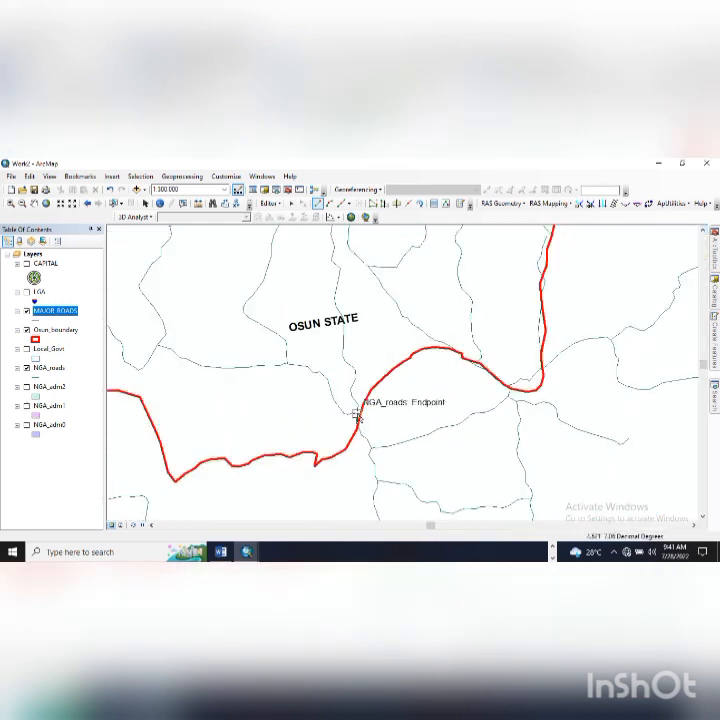
- Begin a road line at the boundary and trace it westward along NGA_roads vertices
left_click(354, 419)
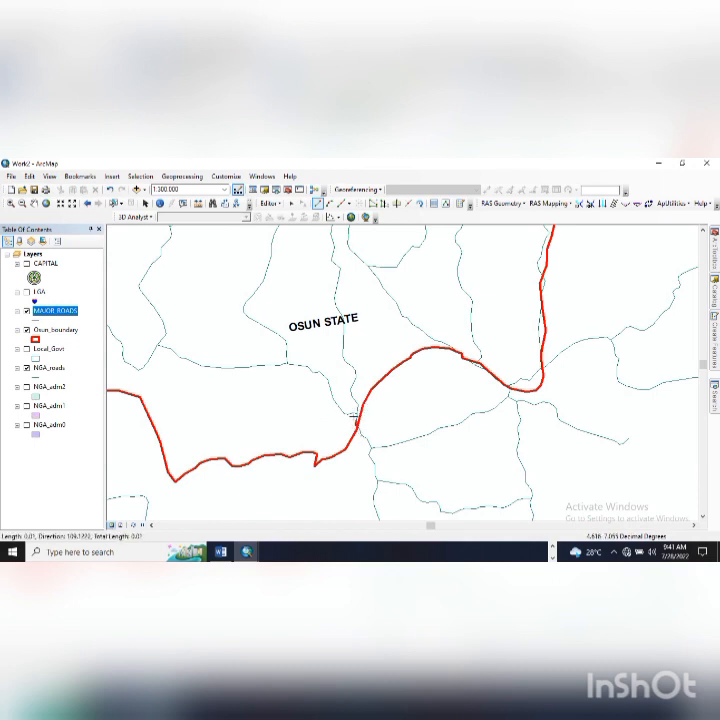
left_click_drag(353, 412, 377, 450)
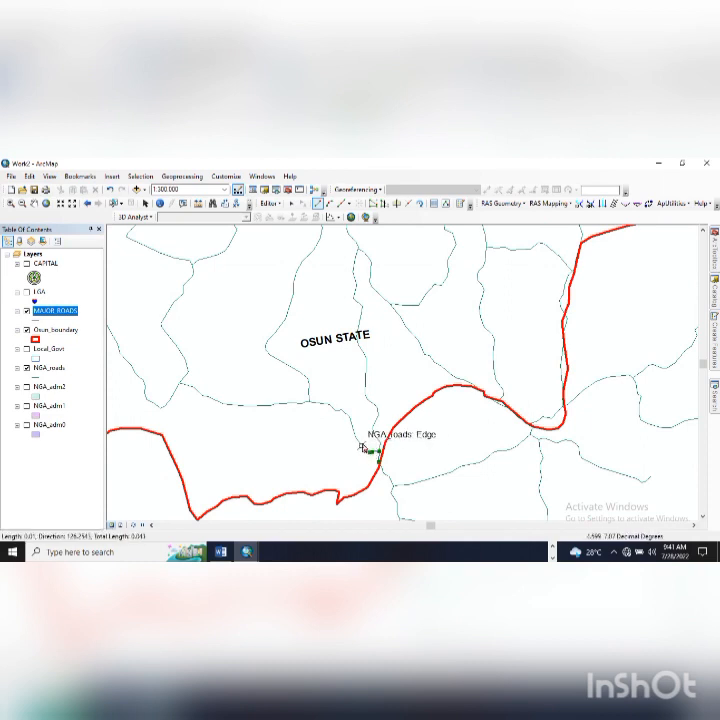
left_click(361, 444)
left_click(355, 437)
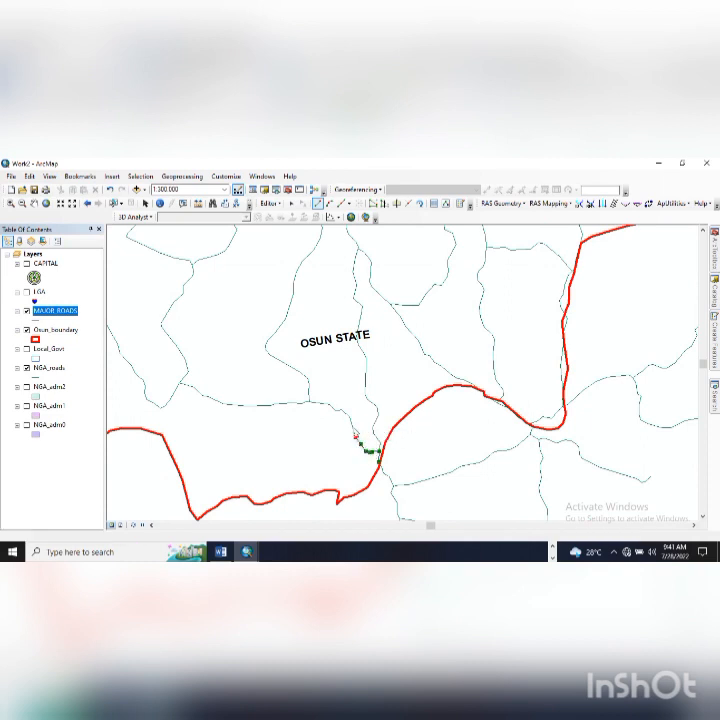
left_click(352, 424)
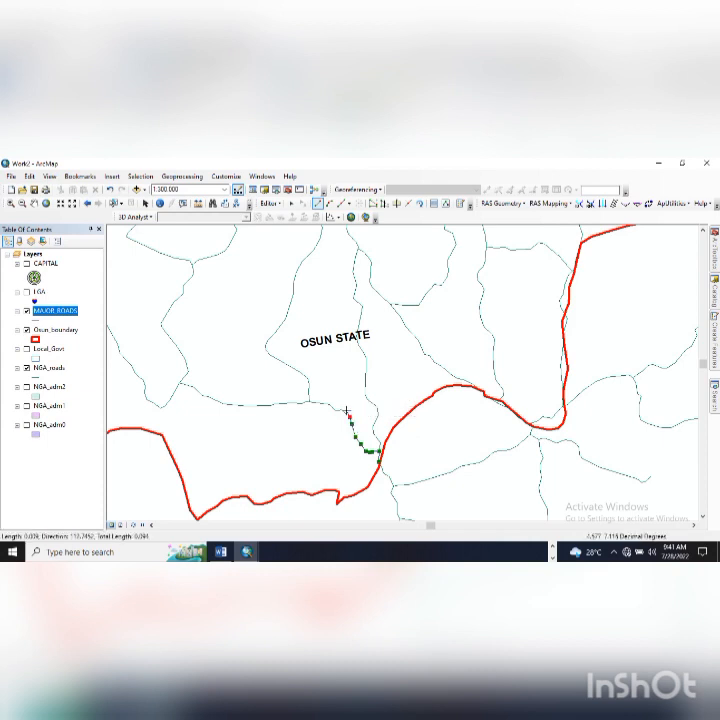
left_click(342, 410)
left_click(330, 404)
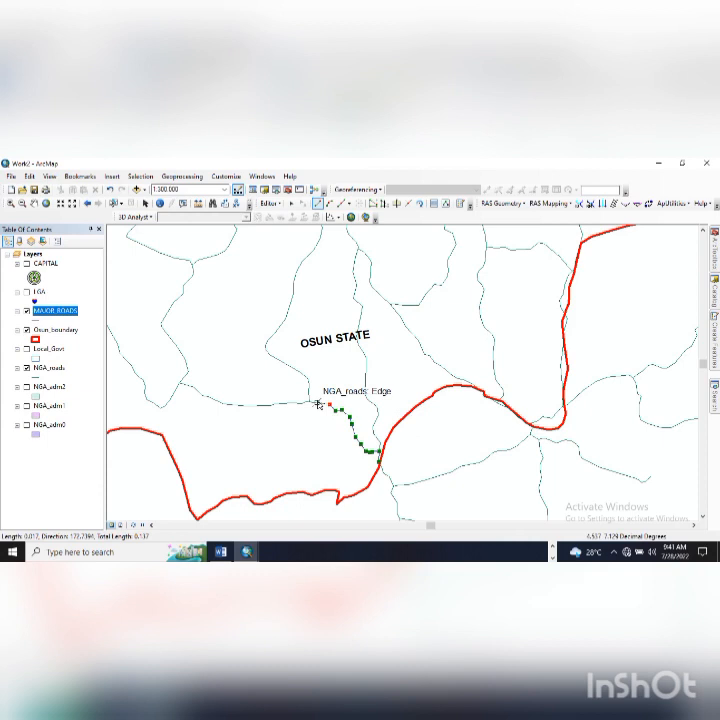
left_click(307, 403)
left_click(306, 403)
left_click(302, 403)
left_click(289, 404)
left_click(259, 405)
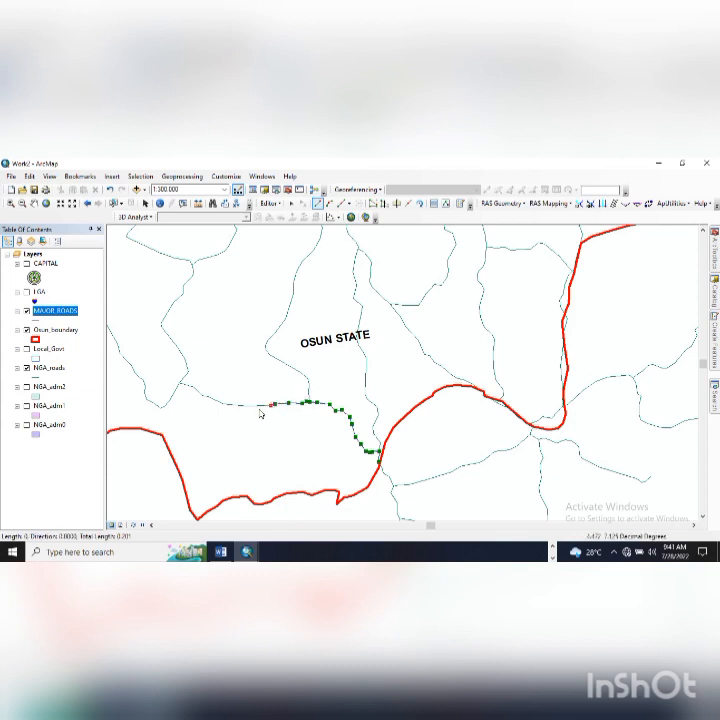
left_click(250, 405)
left_click(238, 405)
left_click(225, 405)
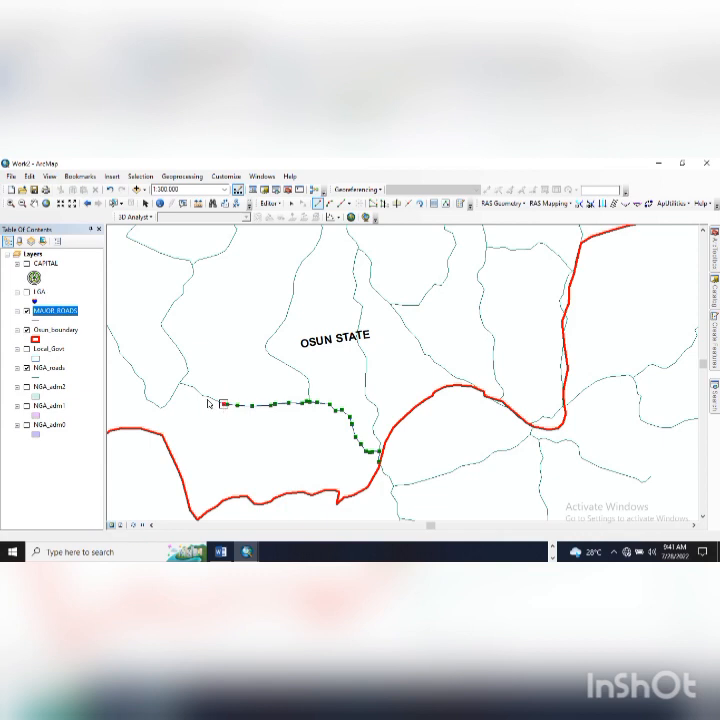
- Continue the road sketch through the bend and junction, then north to the top vertex
left_click(209, 397)
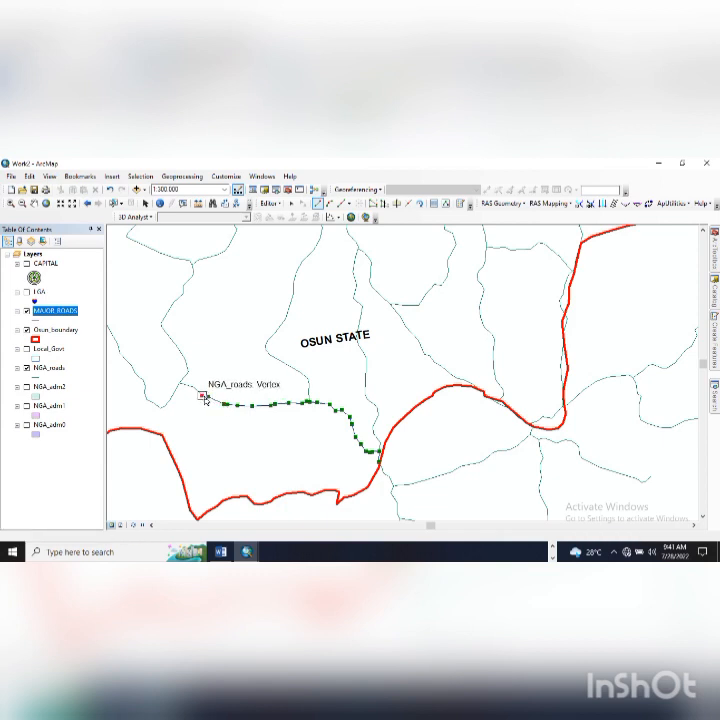
left_click(180, 382)
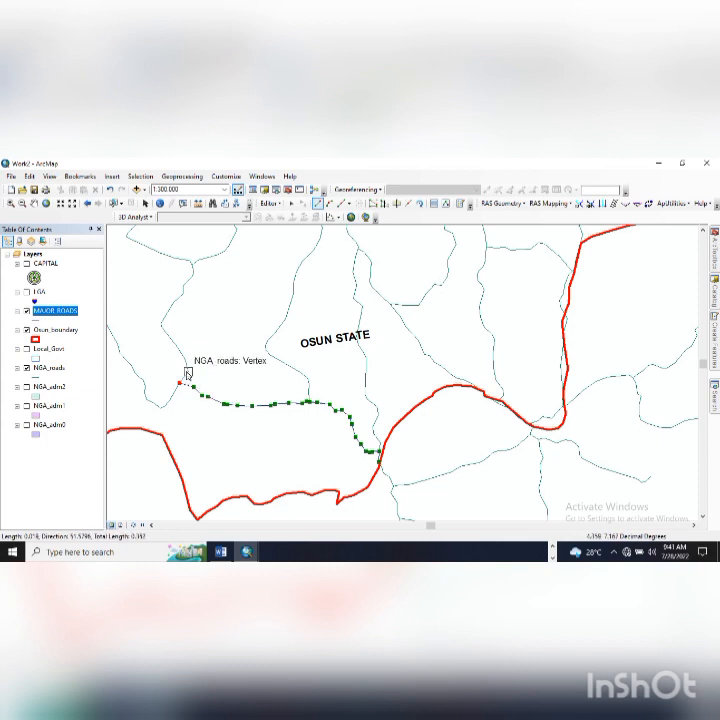
left_click(186, 362)
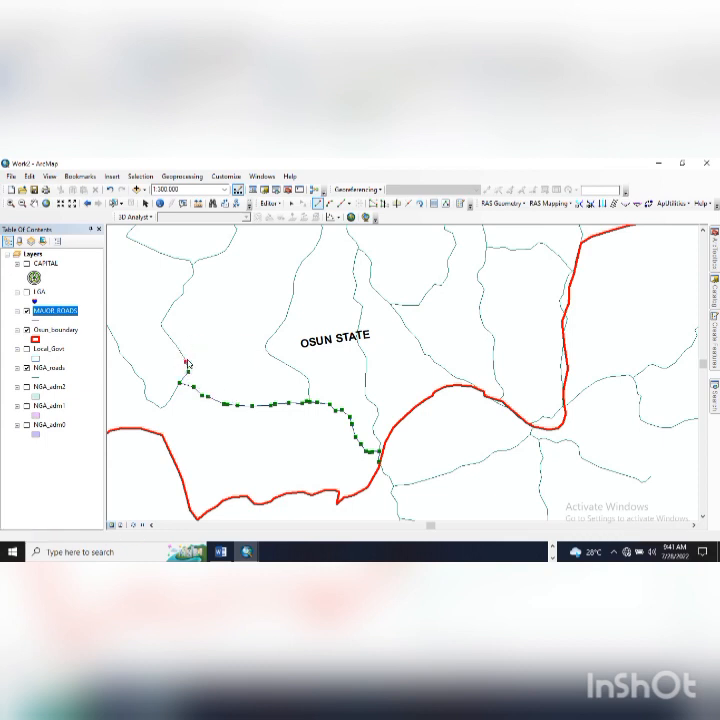
left_click(181, 352)
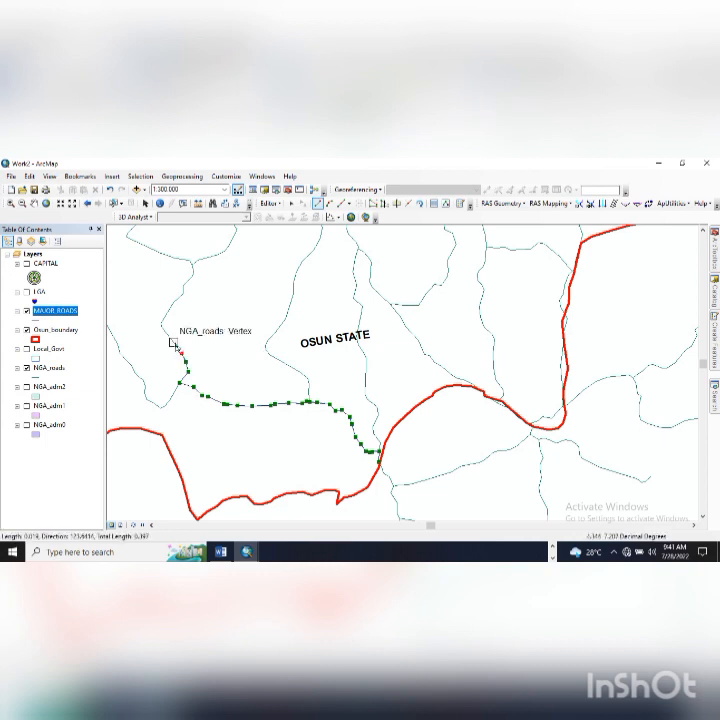
left_click(166, 334)
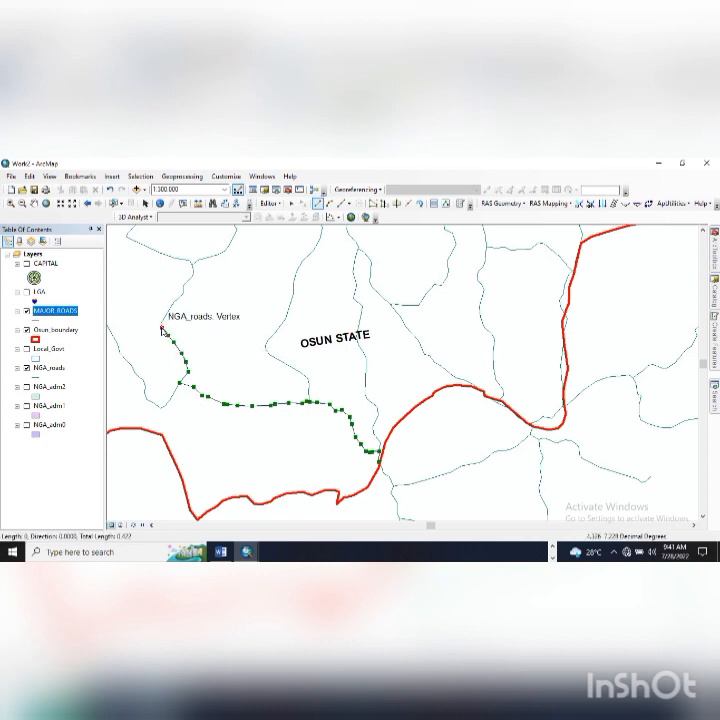
left_click(161, 324)
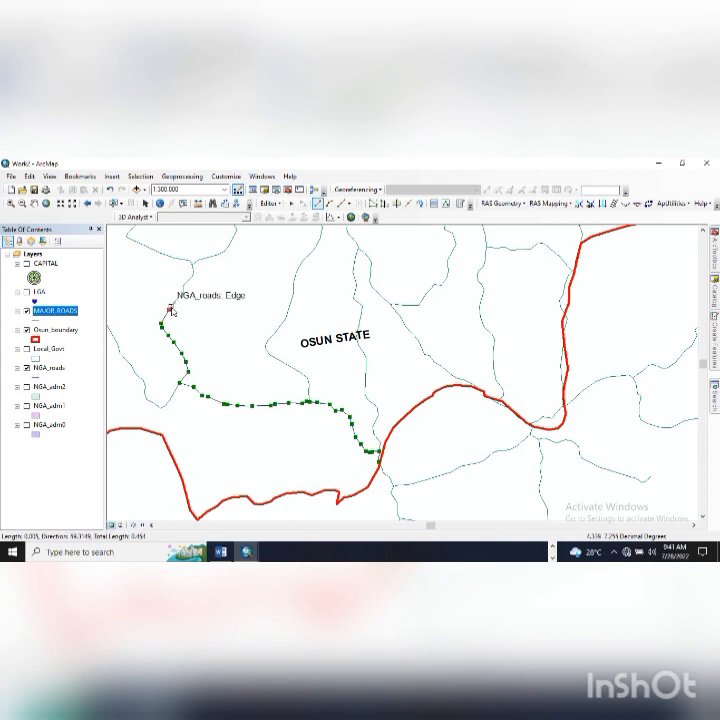
left_click(172, 308)
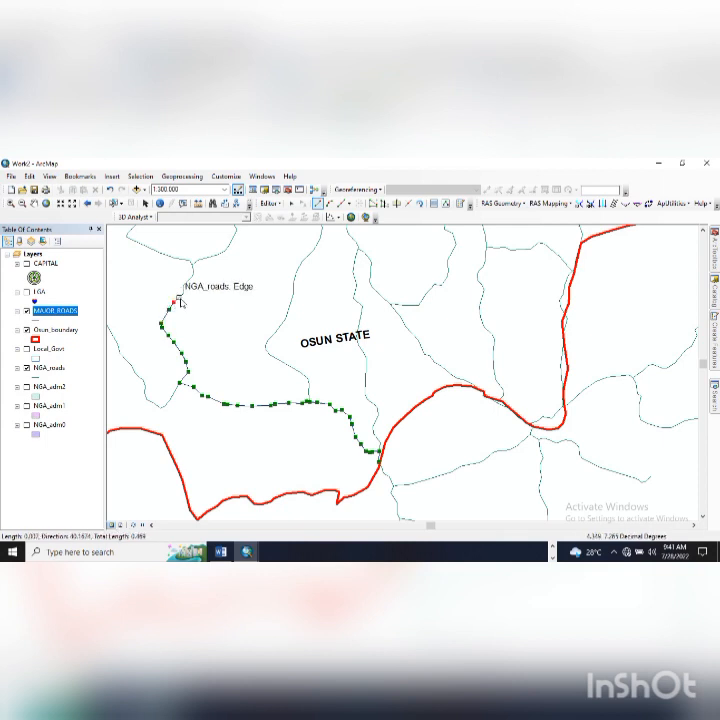
left_click(183, 289)
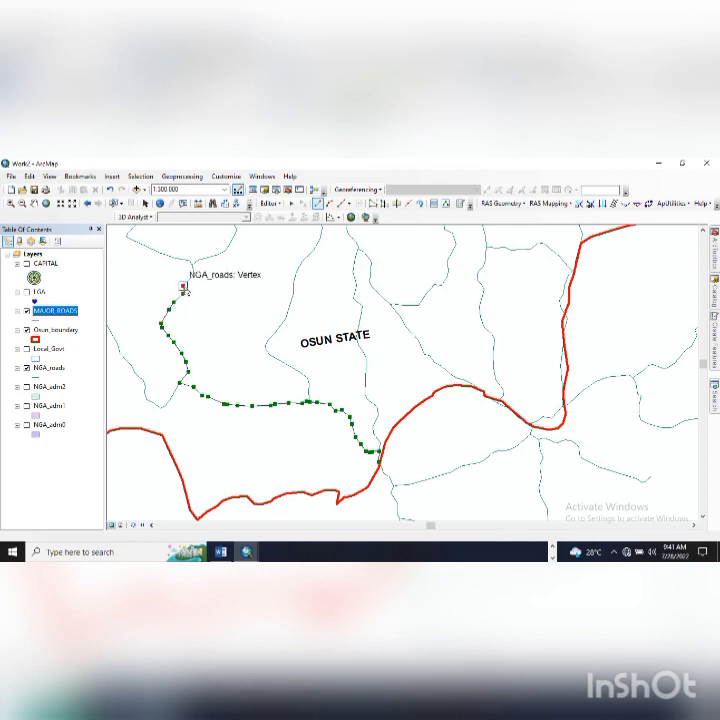
left_click(193, 272)
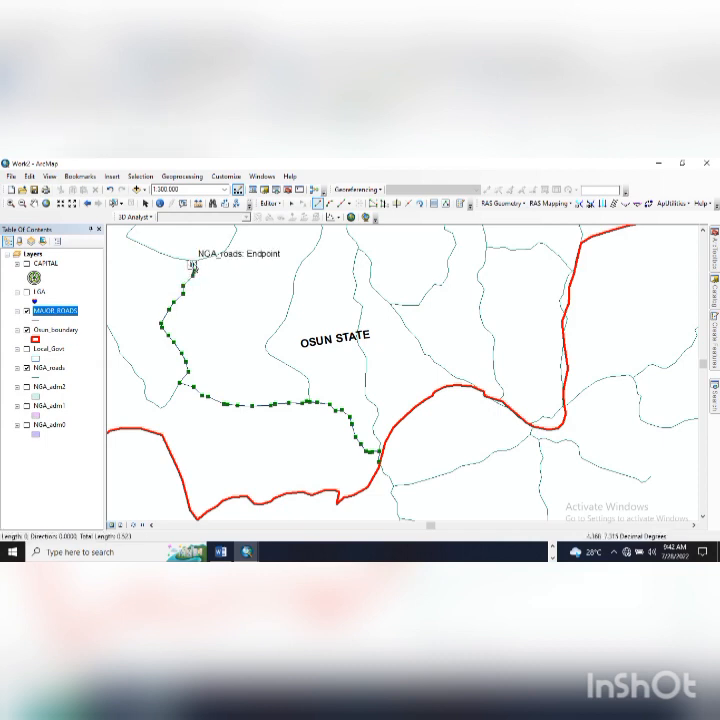
left_click(268, 203)
- Save the edits and start tracing a new road north from the previous line's end
left_click(292, 239)
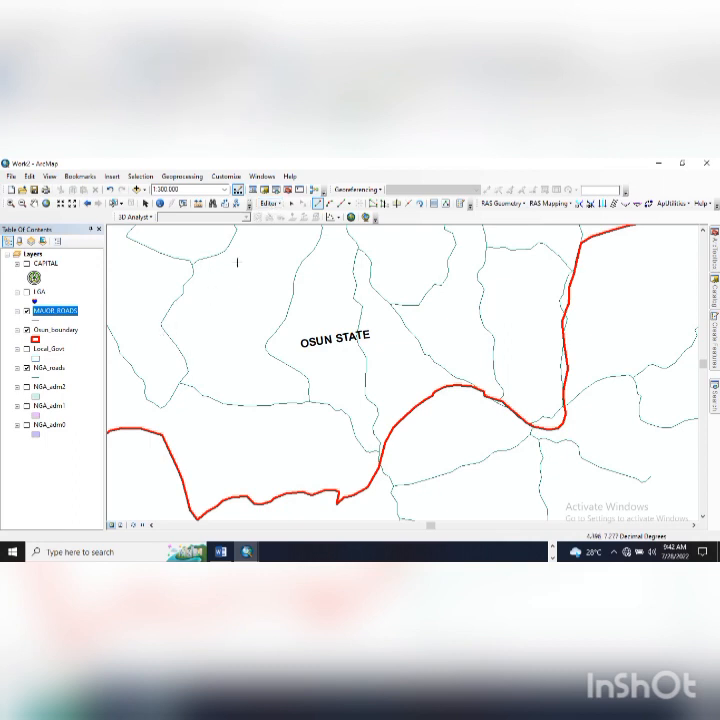
left_click(193, 264)
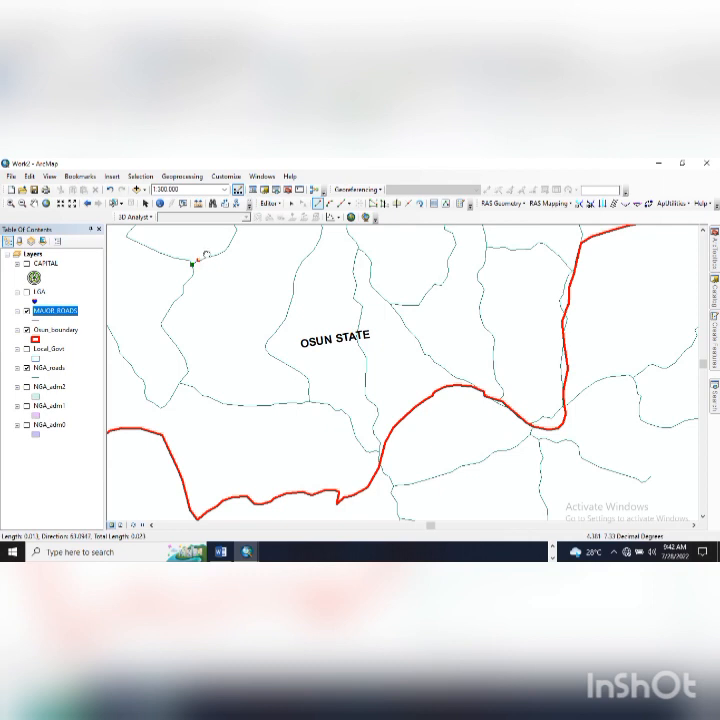
left_click_drag(202, 262, 214, 400)
left_click(227, 397)
left_click(232, 395)
left_click(239, 391)
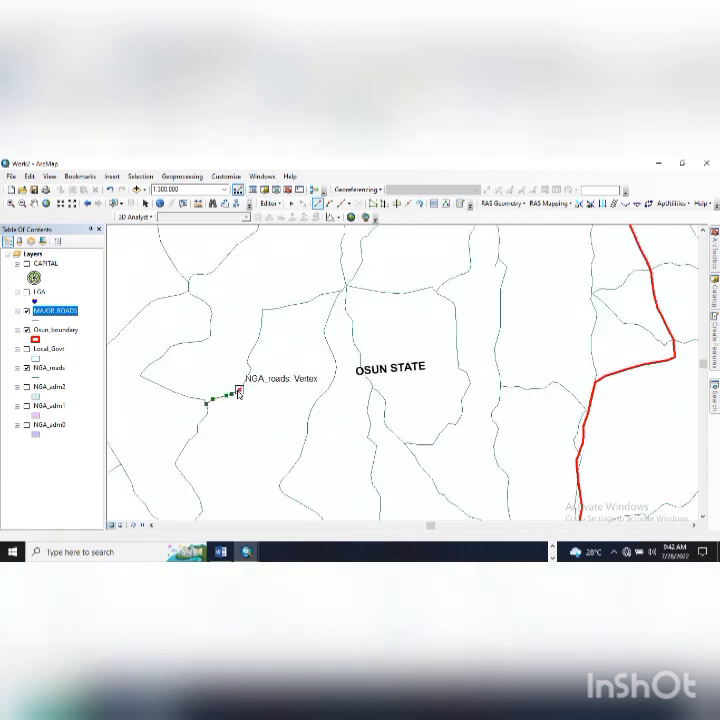
left_click(251, 369)
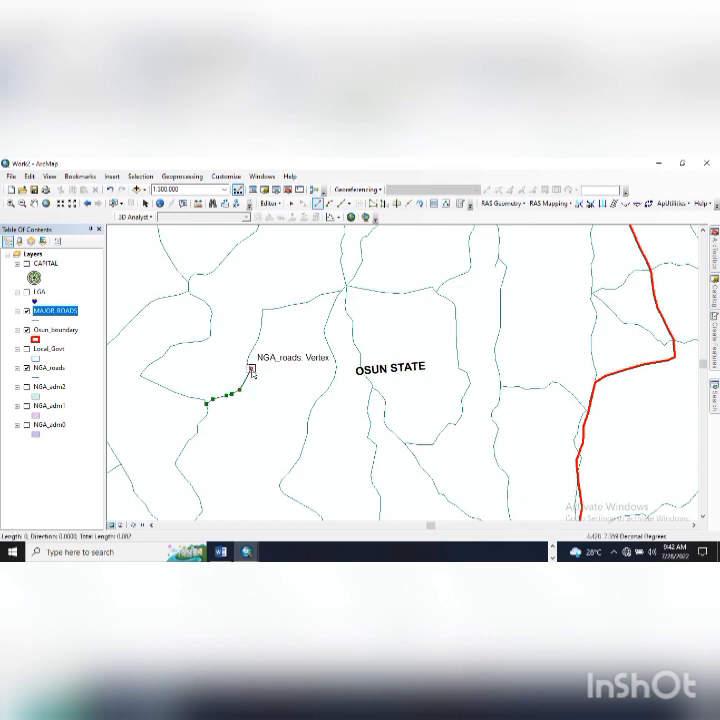
key("ctrl+z")
left_click(244, 383)
left_click(251, 368)
left_click(249, 358)
- Trace the road north then east to the junction and finish it as a MAJOR_ROADS feature
left_click(257, 340)
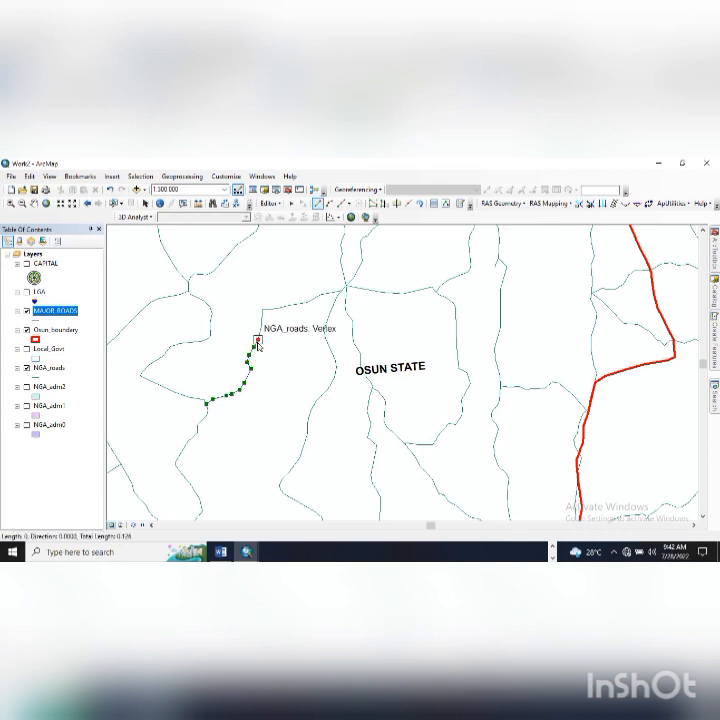
left_click(262, 318)
left_click(263, 310)
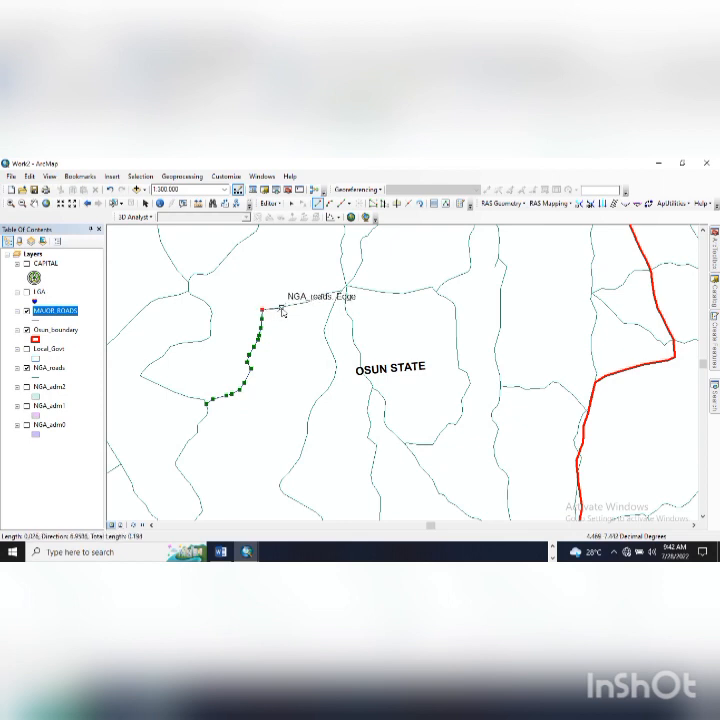
left_click(290, 307)
key("ctrl+z")
left_click(296, 304)
left_click(307, 301)
left_click(322, 295)
left_click(332, 291)
left_click(342, 288)
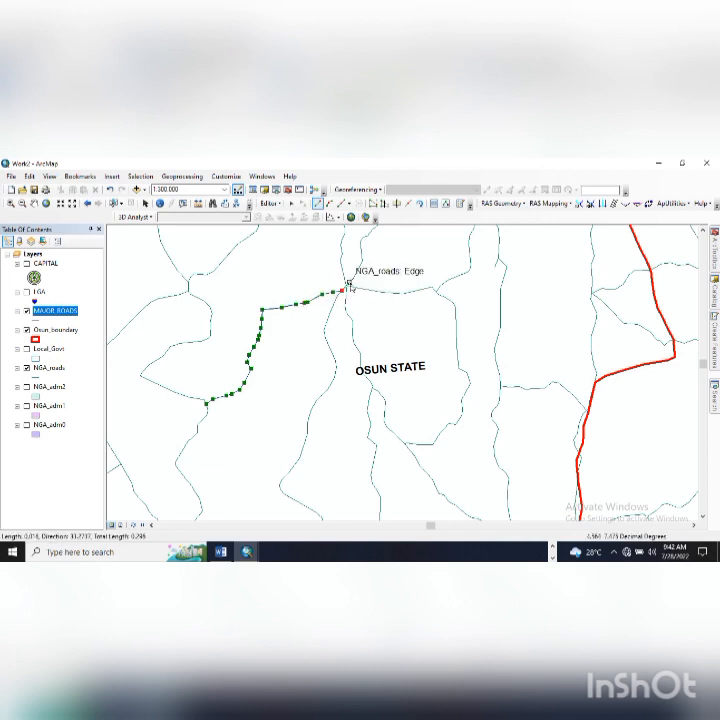
left_click(346, 287)
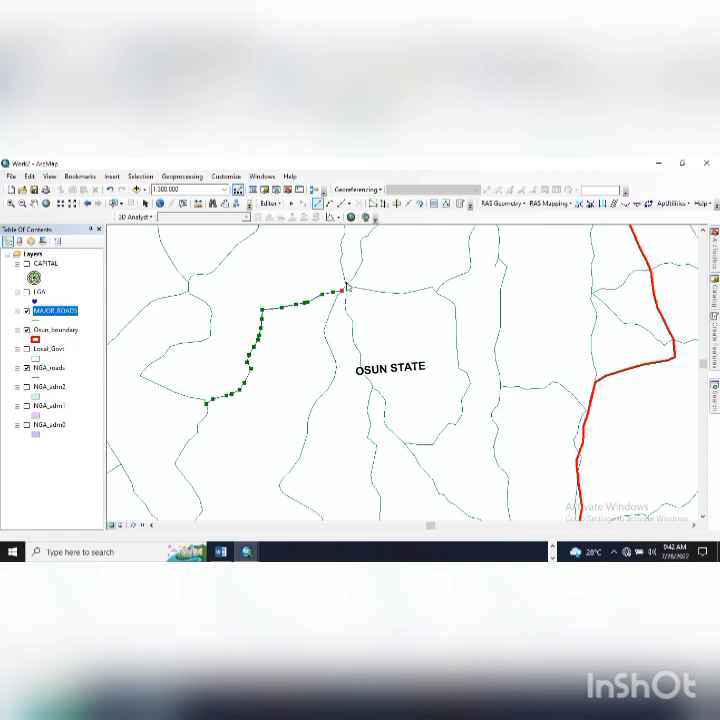
double_click(346, 288)
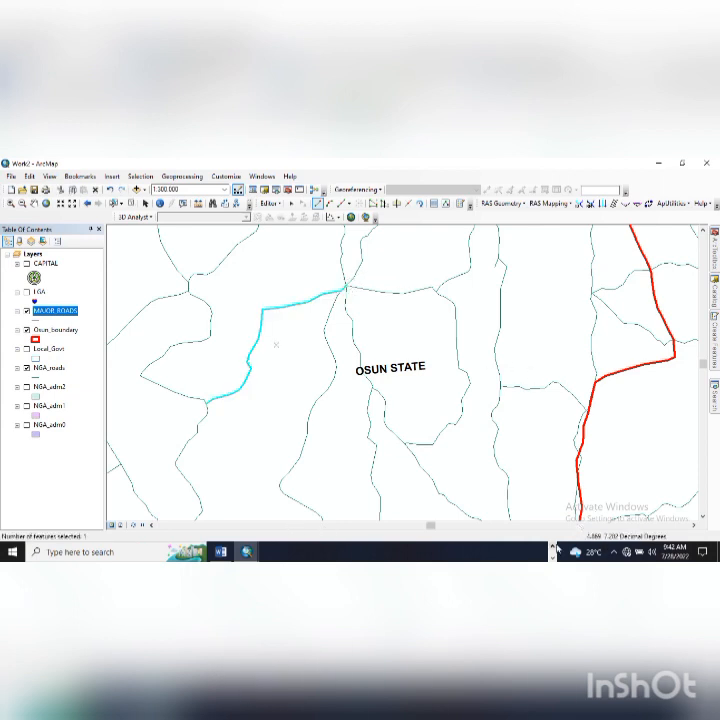
- Stop the editing session on MAJOR_ROADS
left_click(554, 547)
left_click(479, 555)
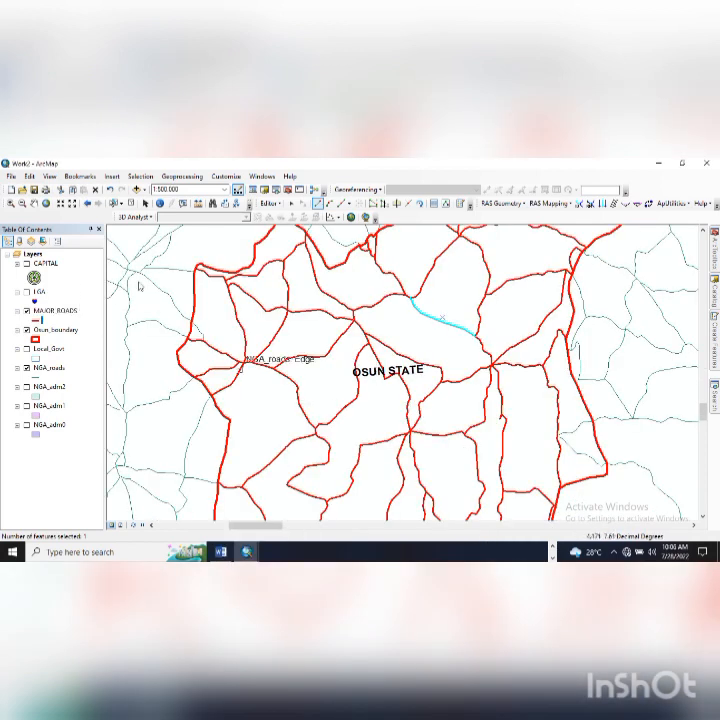
left_click(283, 204)
left_click(273, 236)
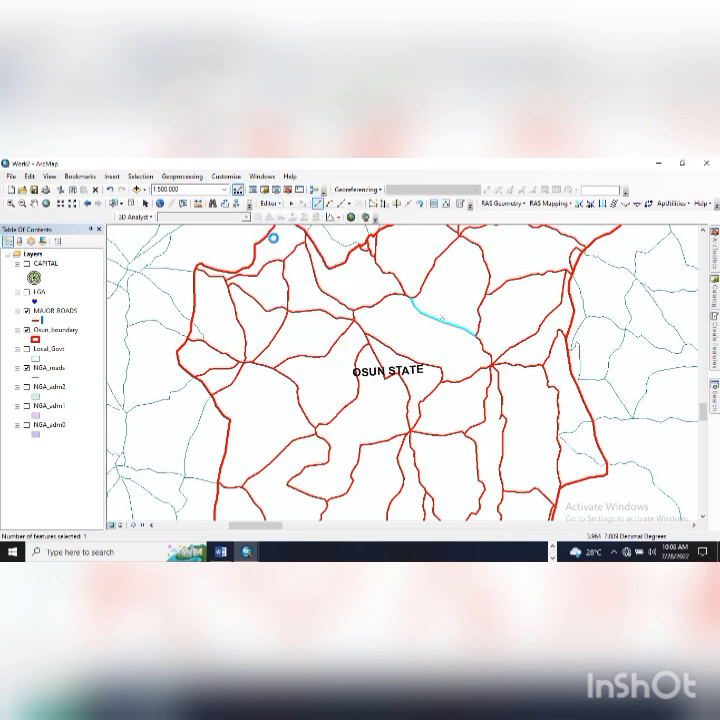
left_click(270, 208)
left_click(278, 228)
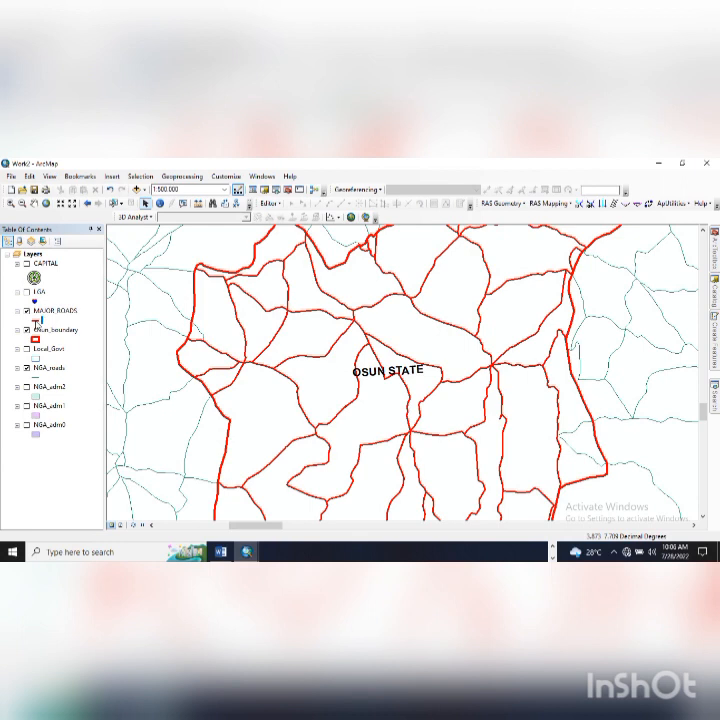
- Change the MAJOR_ROADS line colour to blue
left_click(36, 320)
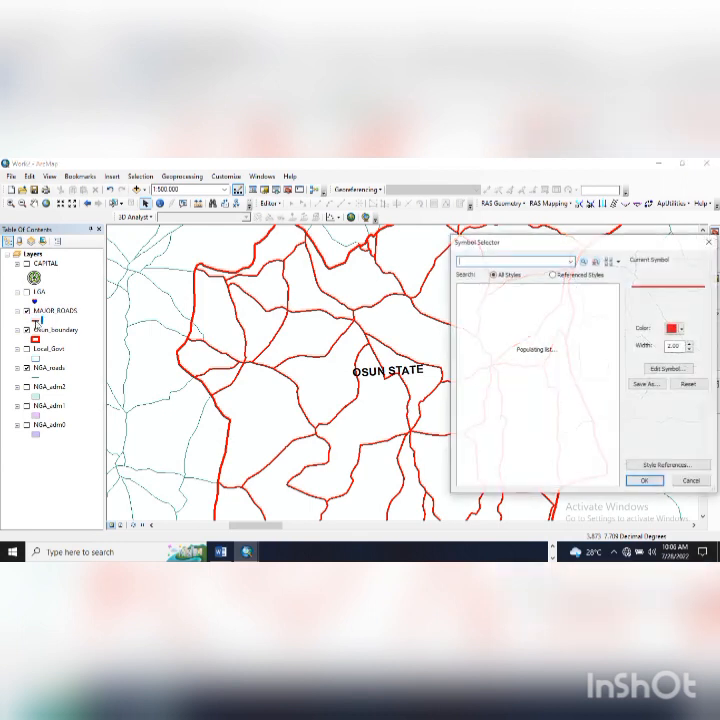
left_click(678, 328)
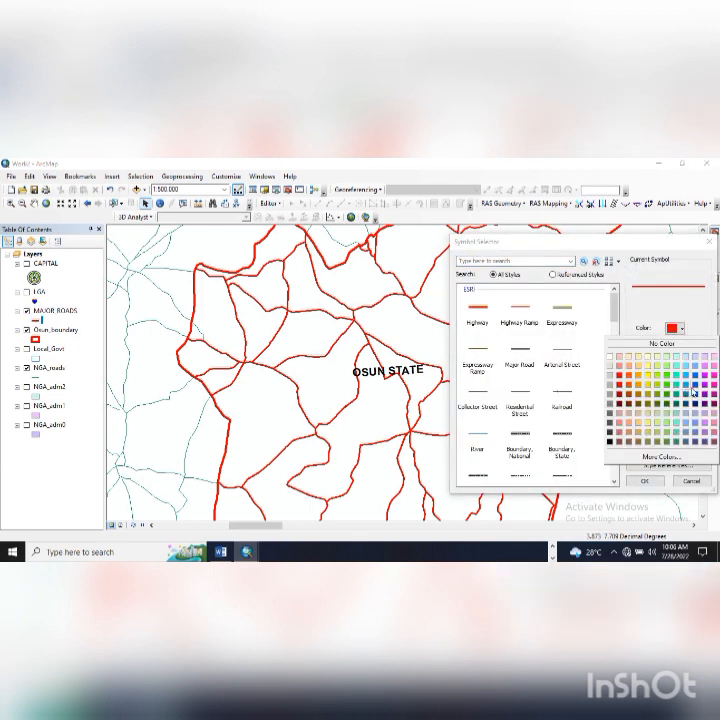
left_click(695, 391)
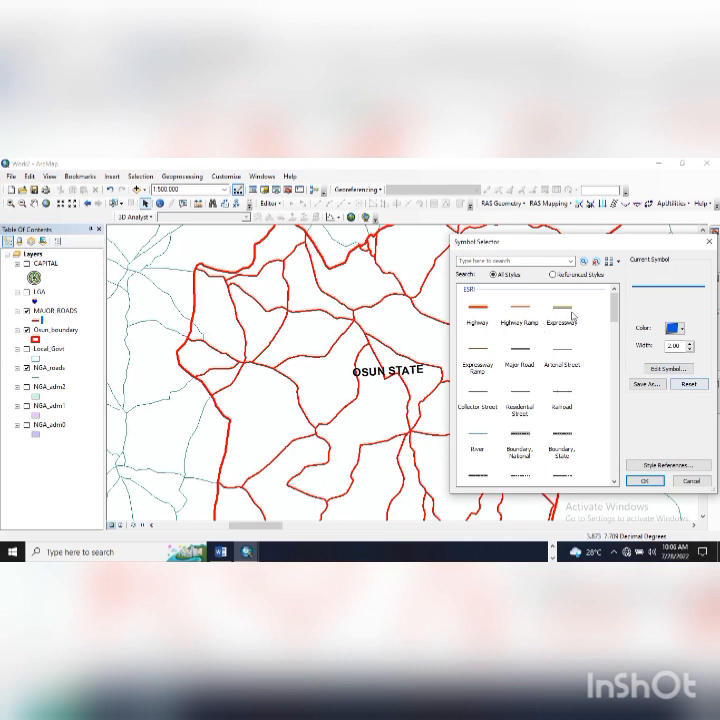
left_click(645, 481)
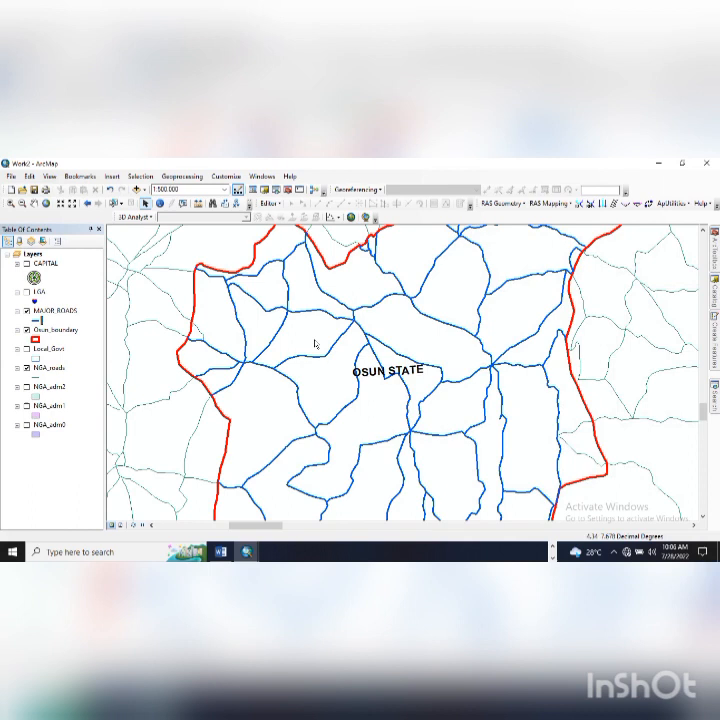
- Set the MAJOR_ROADS line width to 1.5
left_click(38, 321)
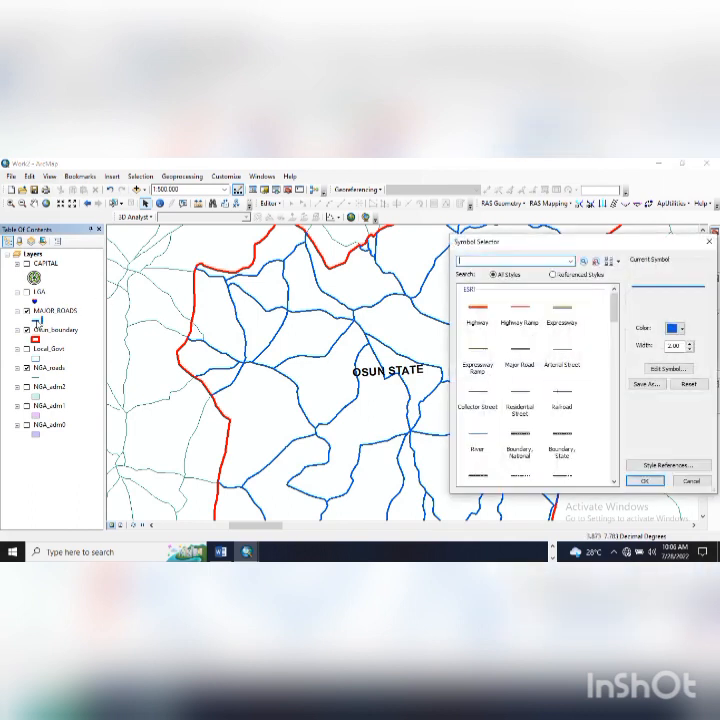
double_click(674, 345)
type("1")
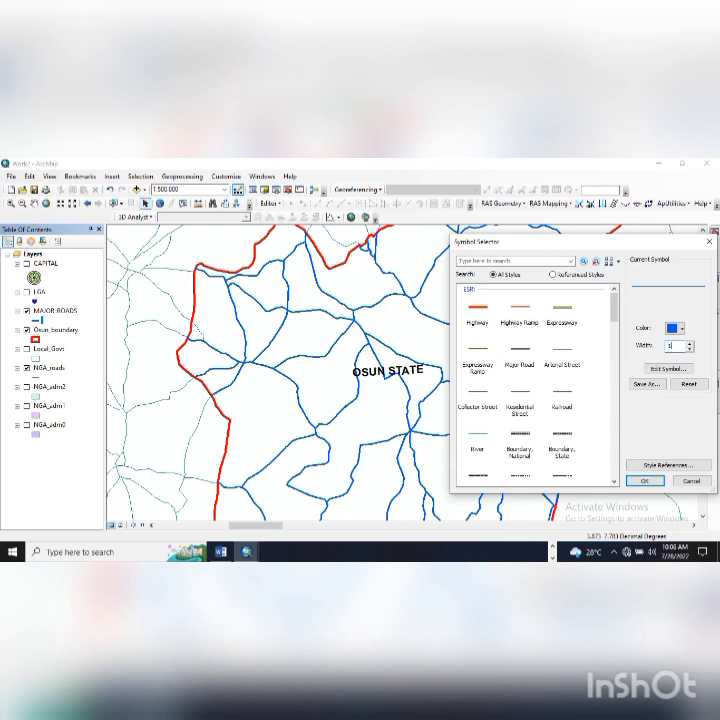
left_click(647, 482)
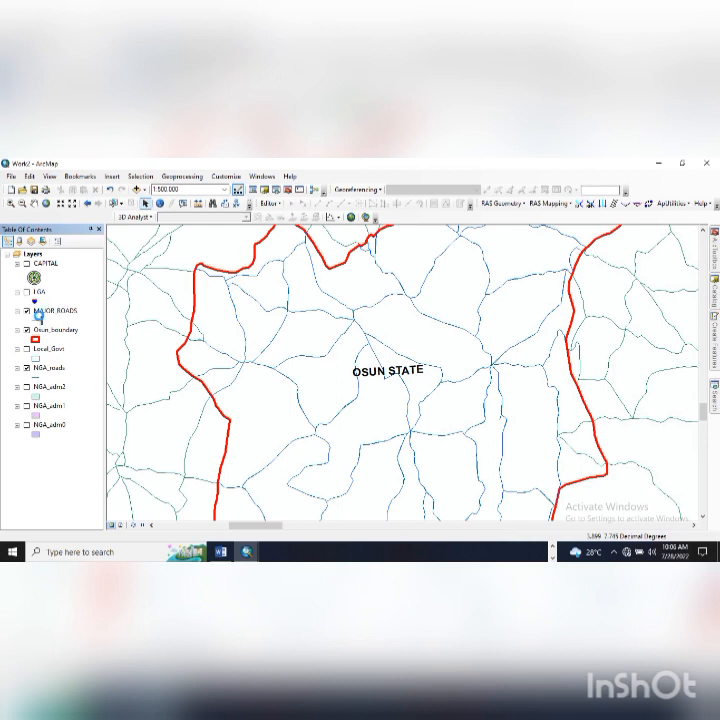
left_click(38, 320)
double_click(677, 346)
type("1")
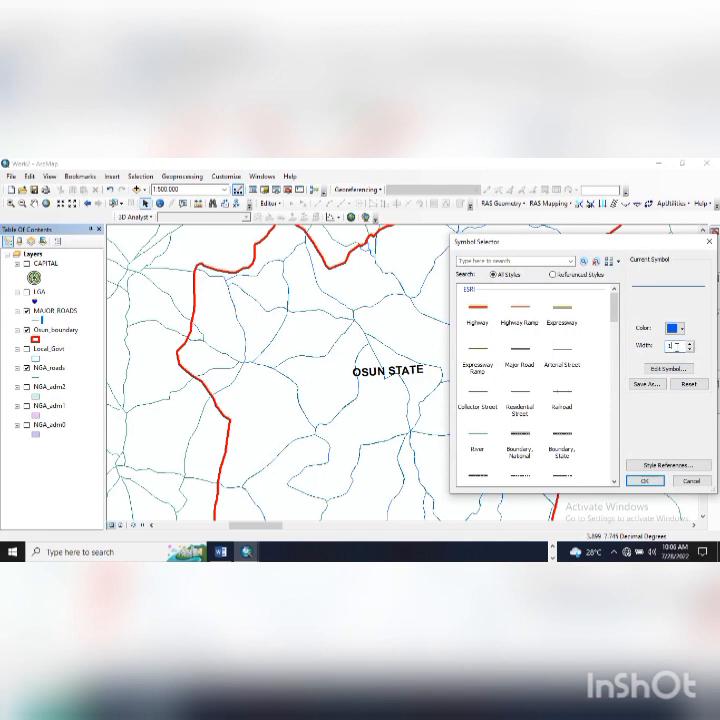
type(".5")
left_click(652, 481)
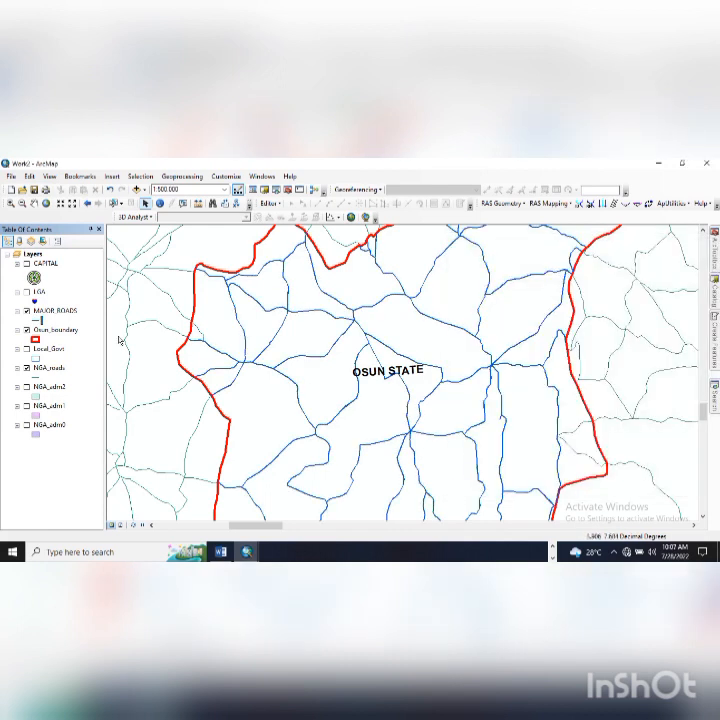
- Show the Local_Govt layer again and set its polygon fill to No Color
left_click(27, 348)
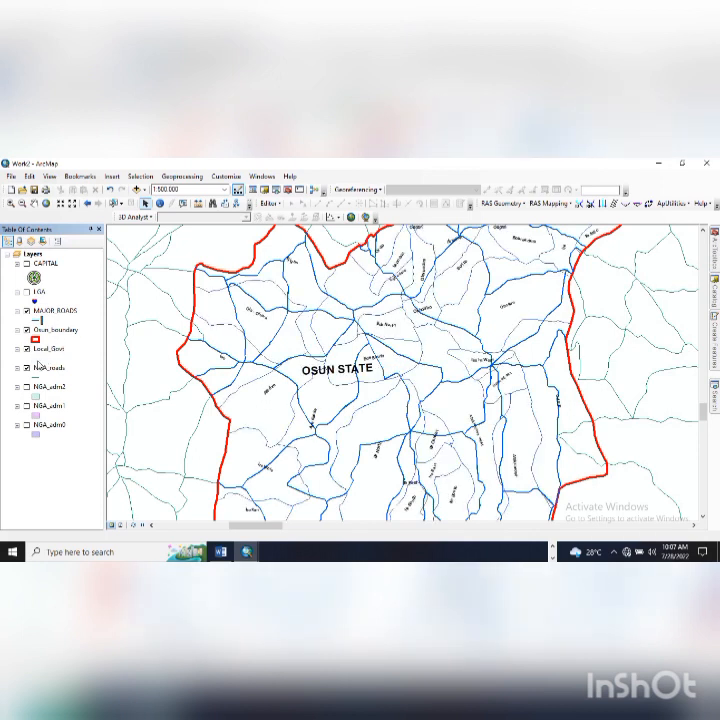
left_click(37, 358)
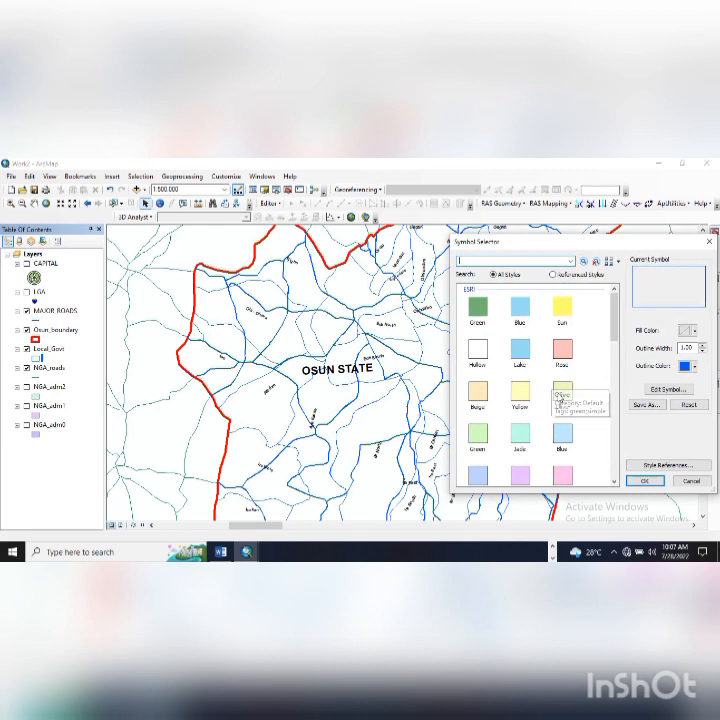
scroll(559, 398, "down", 3)
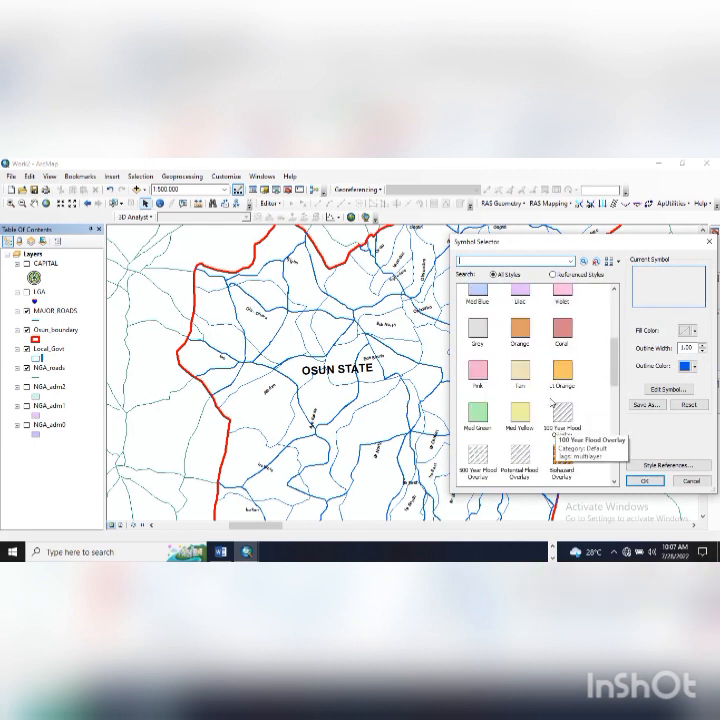
left_click(520, 328)
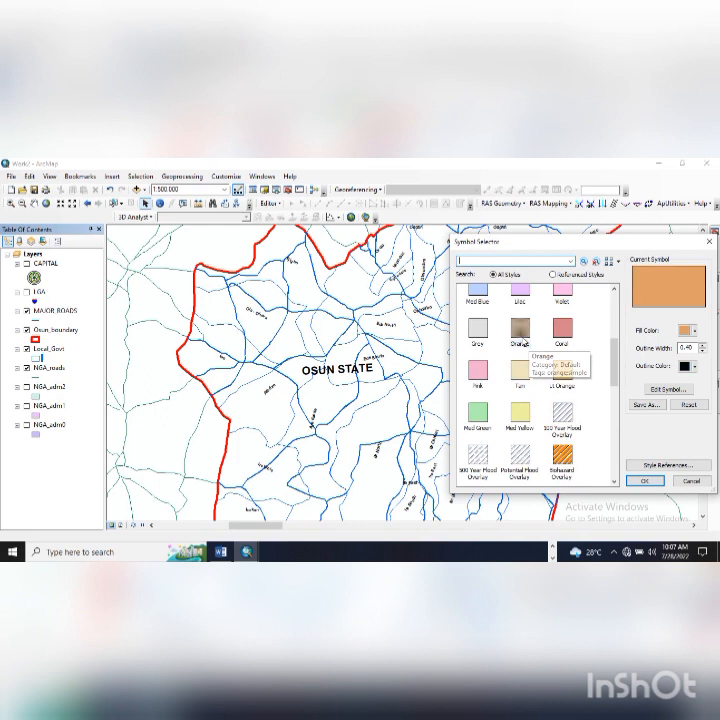
left_click(646, 481)
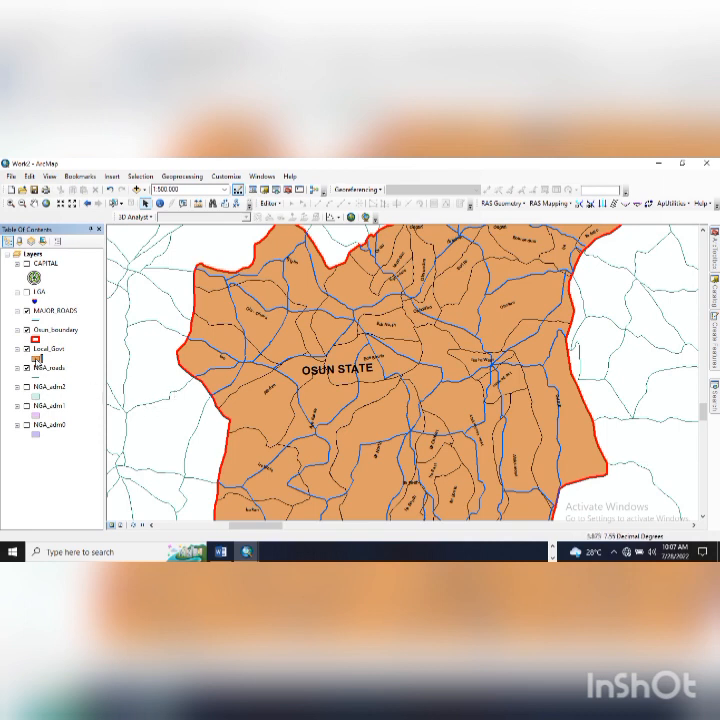
left_click(37, 358)
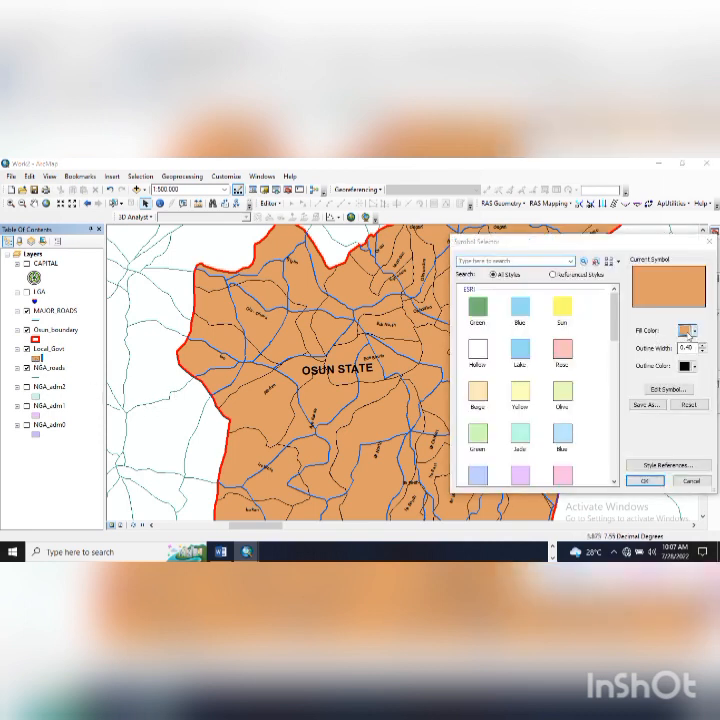
left_click(686, 330)
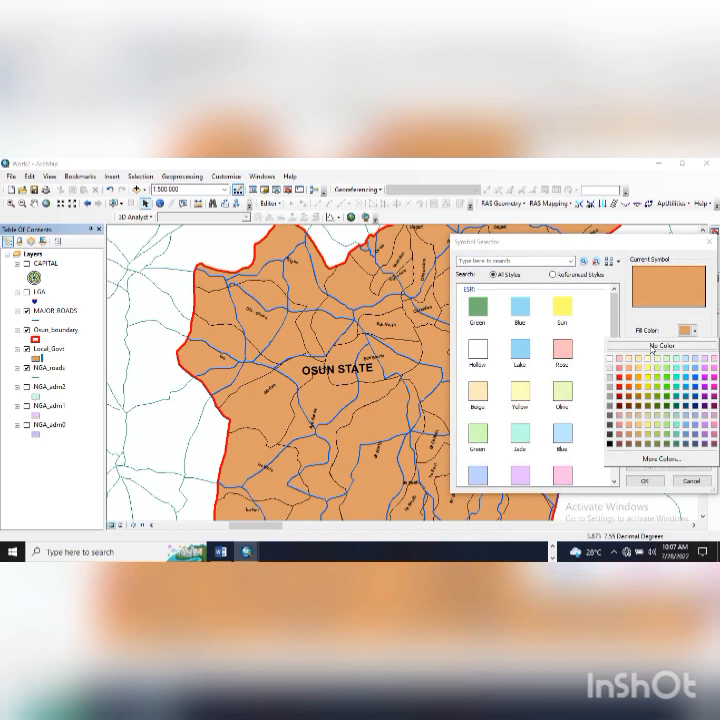
left_click(653, 349)
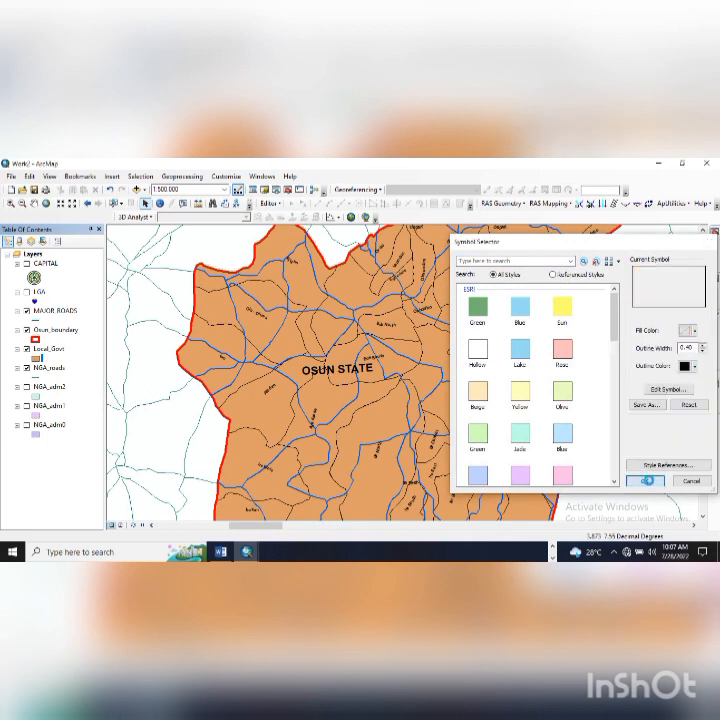
left_click(647, 481)
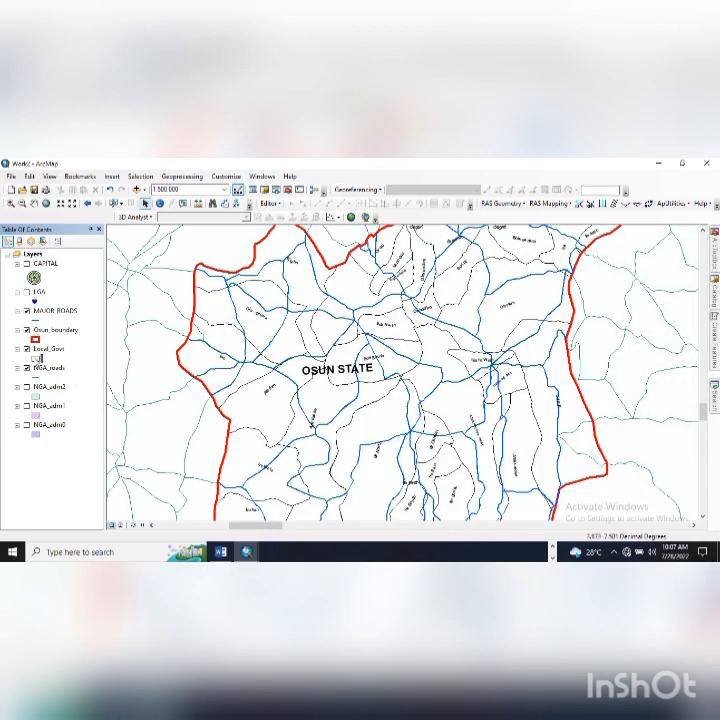
- Give the Local_Govt outline an orange colour and a width of 2
left_click(40, 358)
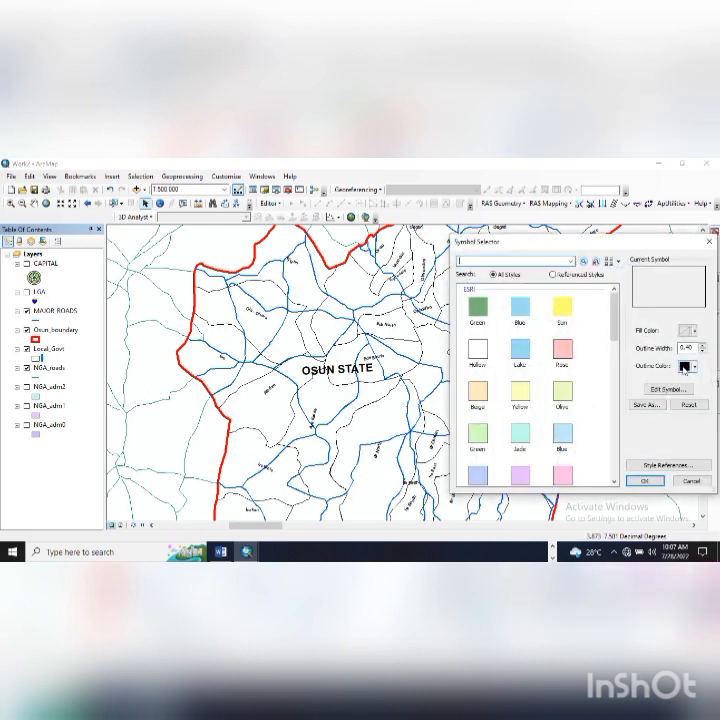
left_click(684, 368)
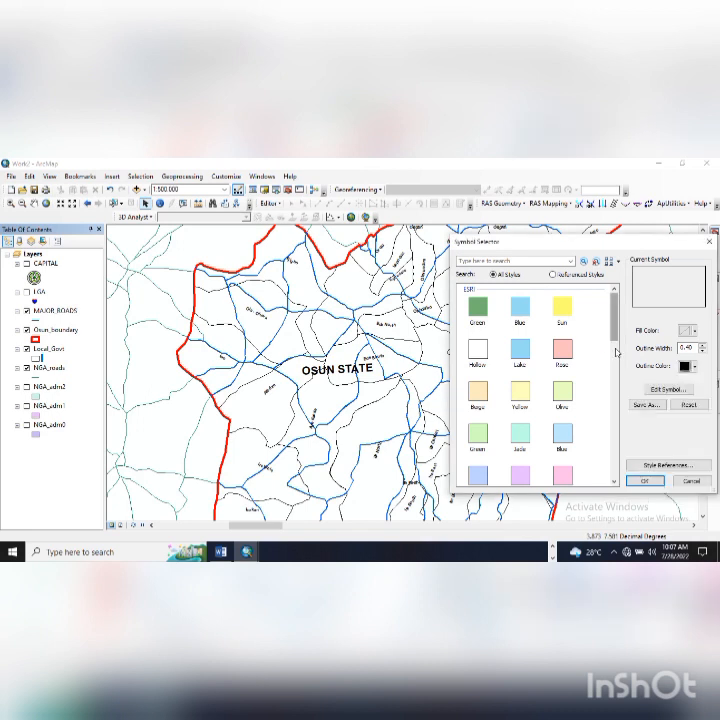
left_click(614, 360)
left_click(685, 368)
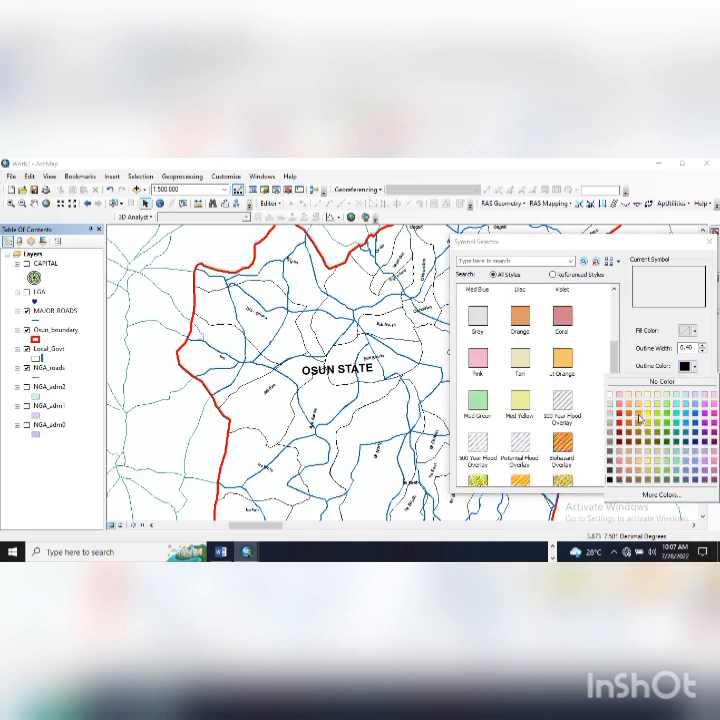
left_click(640, 418)
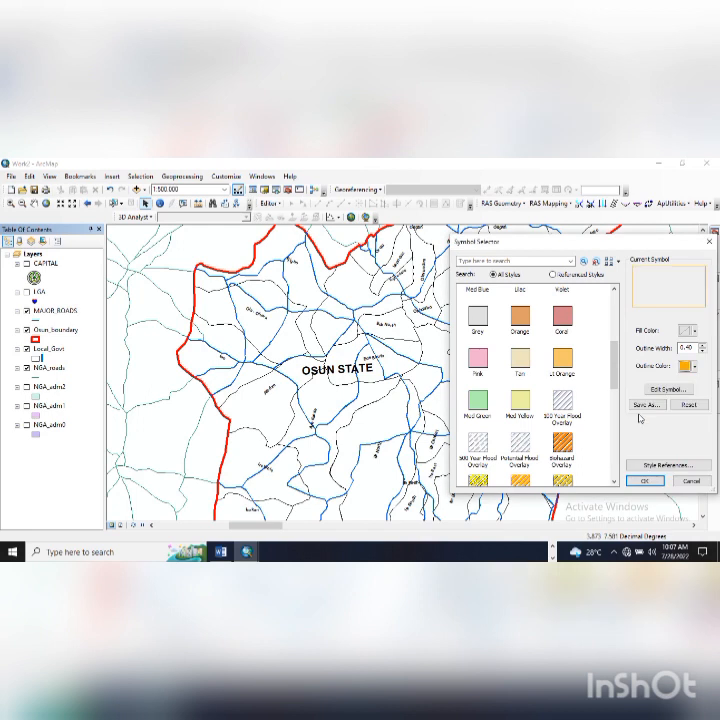
left_click(702, 346)
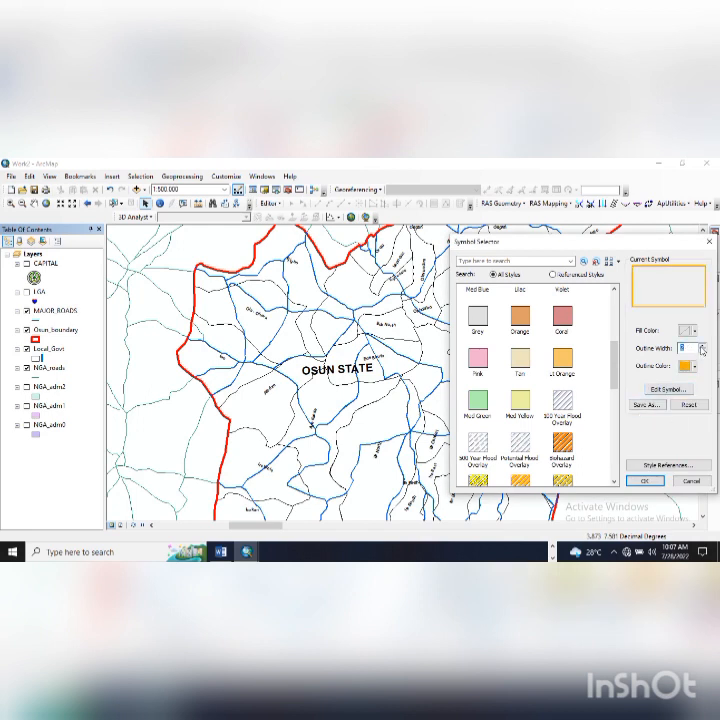
left_click(702, 346)
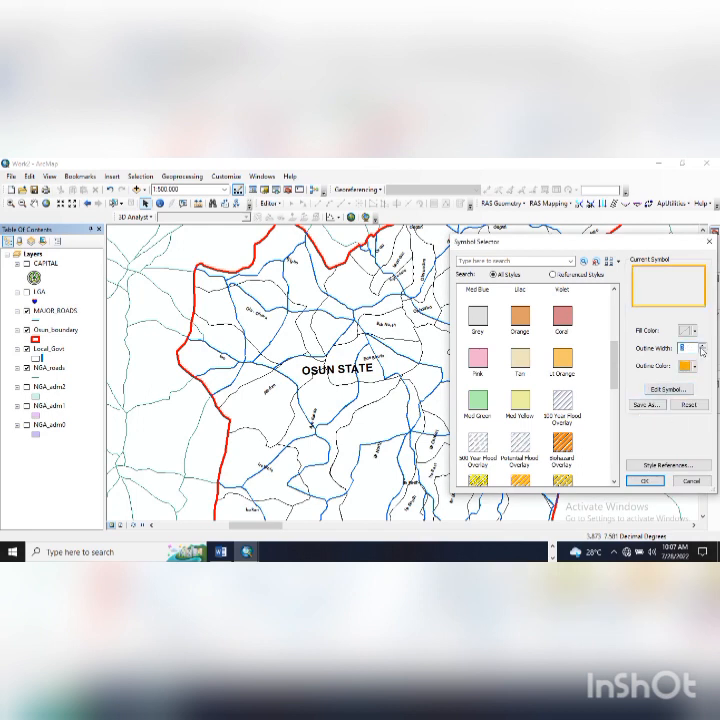
left_click(654, 481)
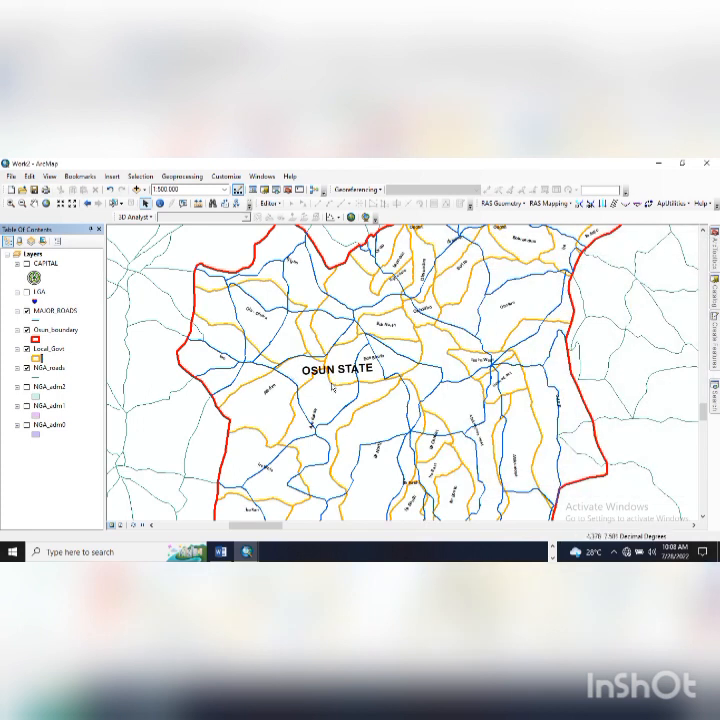
- Zoom and pan to frame all of Osun State, then bring the Word brief forward
scroll(333, 390, "up", 3)
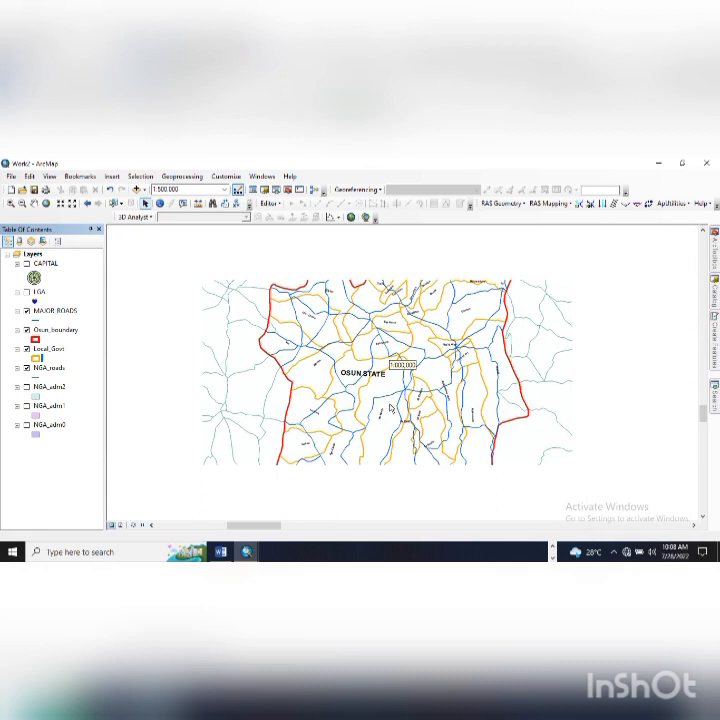
mouse_move(386, 445)
left_mouse_down()
mouse_move(370, 392)
mouse_move(375, 440)
left_mouse_up()
scroll(374, 440, "up", 2)
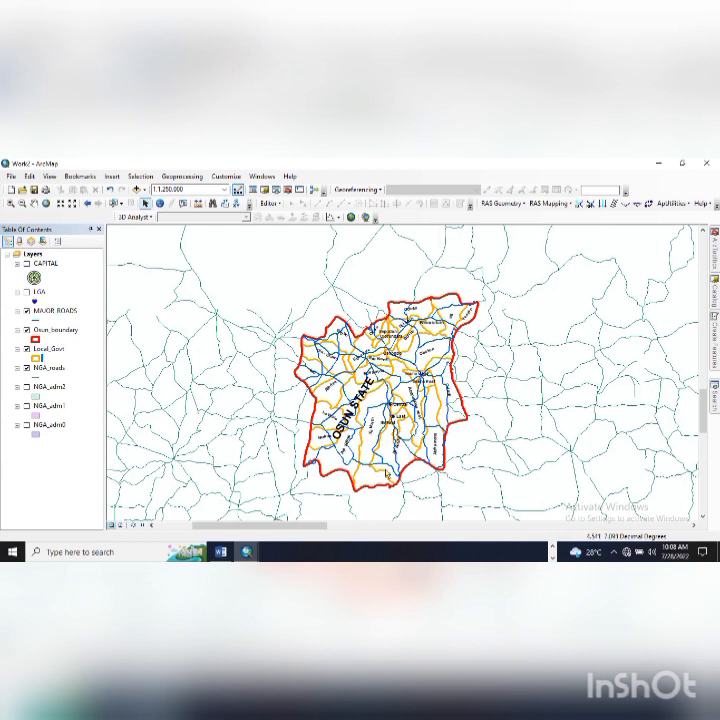
left_click_drag(386, 470, 461, 461)
scroll(390, 358, "down", 1)
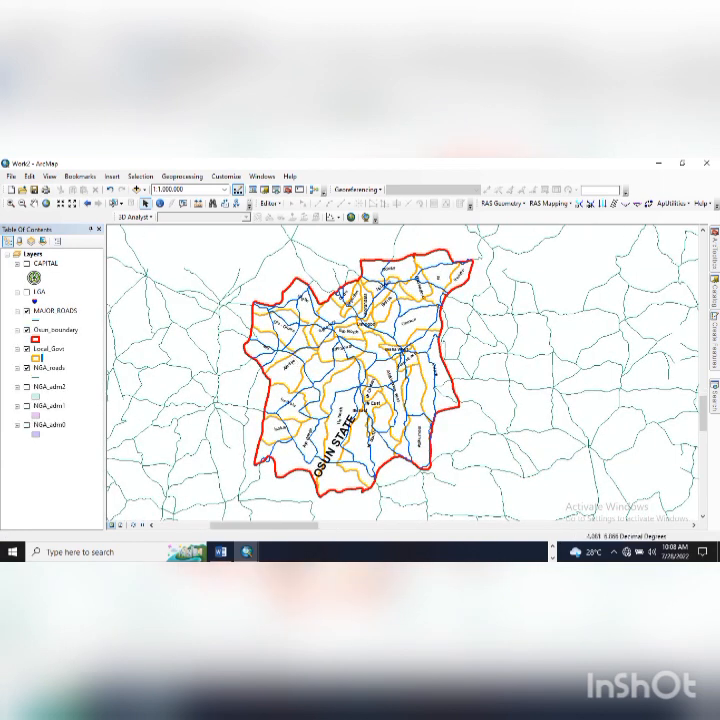
left_click(221, 552)
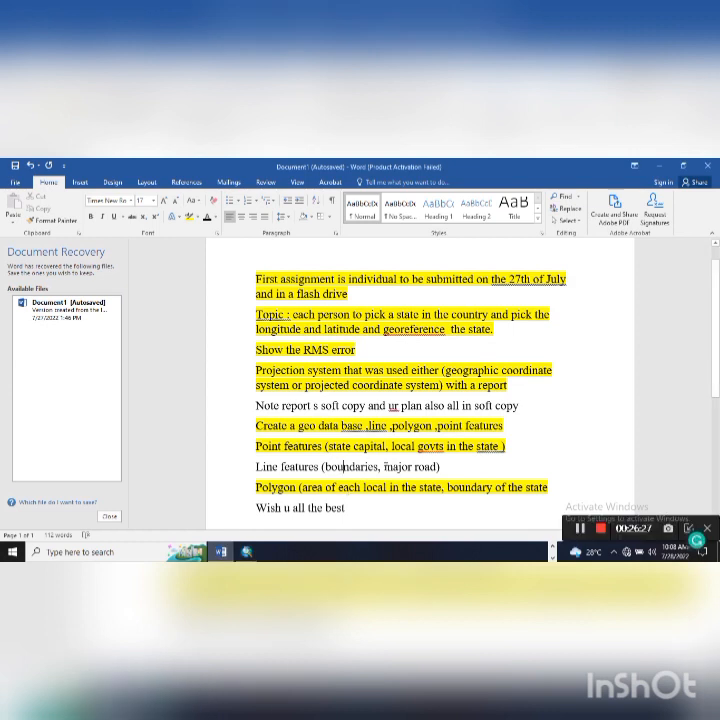
- Highlight 'major road)' on the Line features line in yellow
left_click_drag(384, 466, 441, 466)
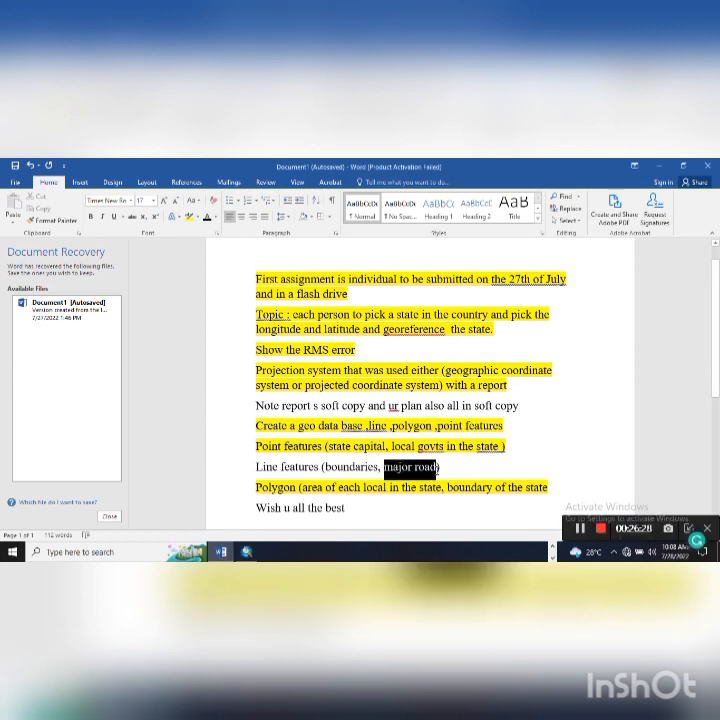
left_click(190, 217)
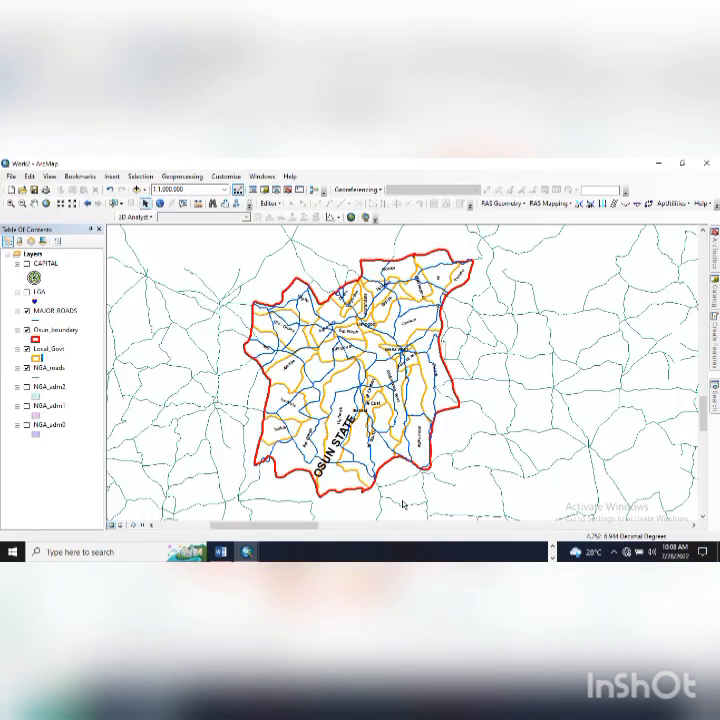
- Hide the NGA_roads layer and show the NGA_adm2 neighbouring districts
left_click_drag(395, 491, 430, 451)
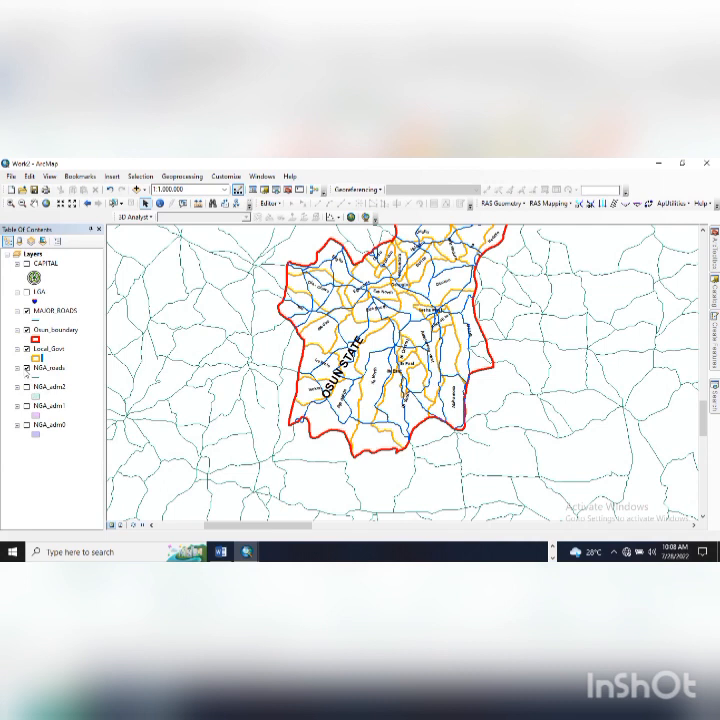
left_click(27, 367)
scroll(400, 366, "down", 2)
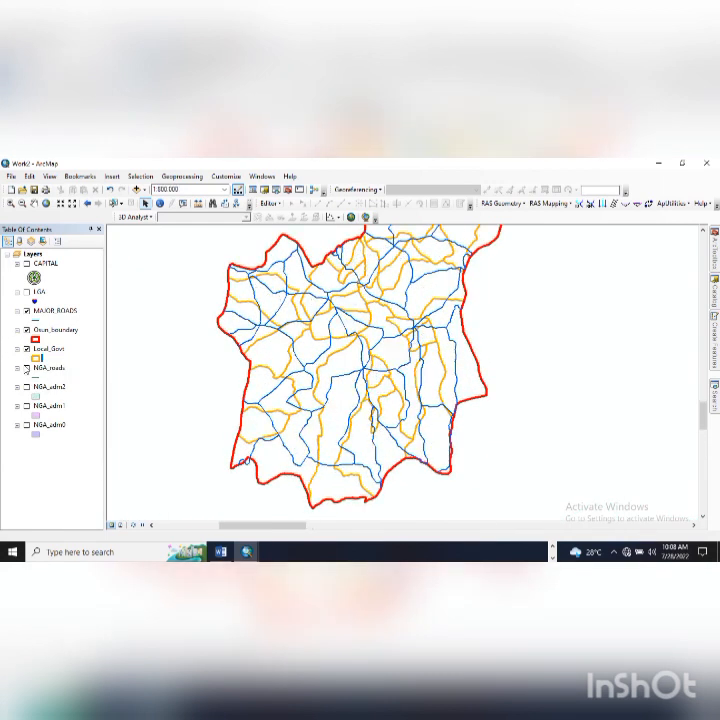
left_click(28, 387)
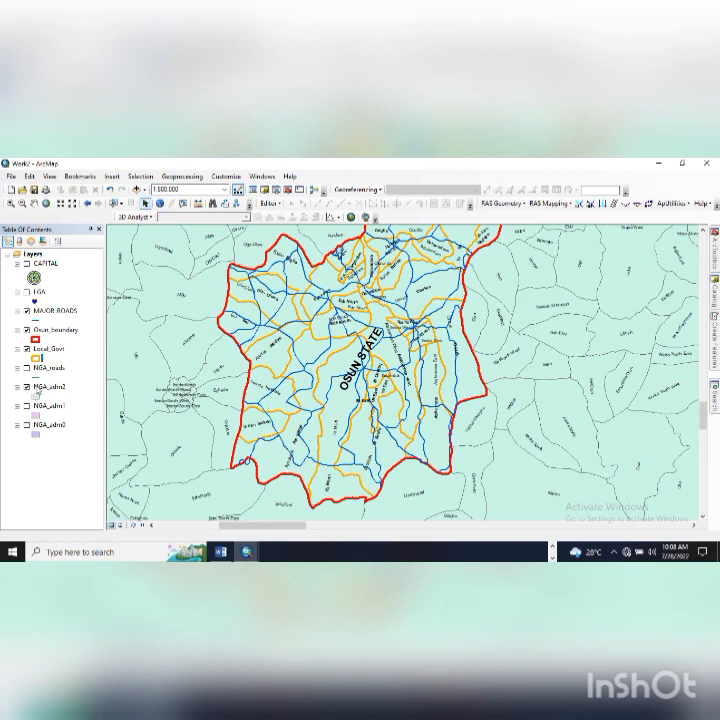
- Pan Osun's northern edge into view and return to the Word brief
left_click_drag(309, 454, 282, 513)
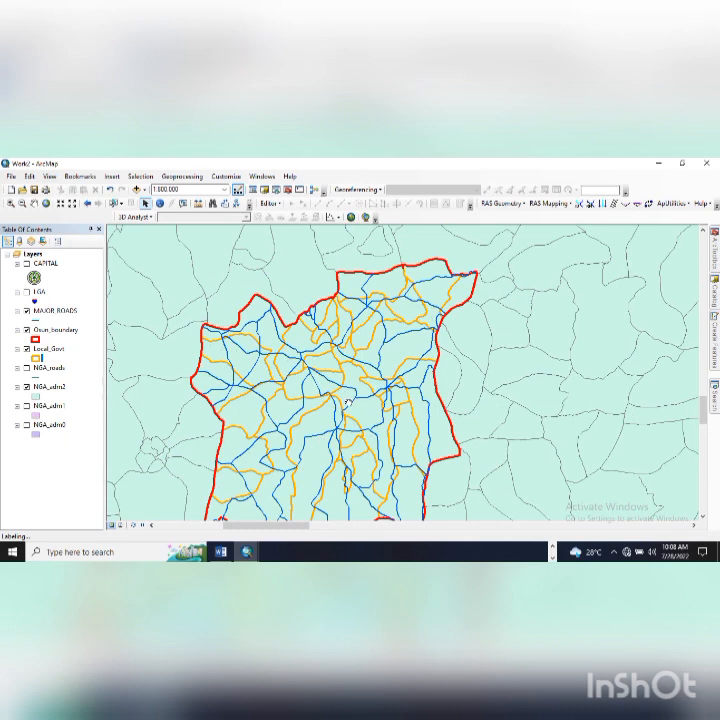
scroll(348, 403, "up", 1)
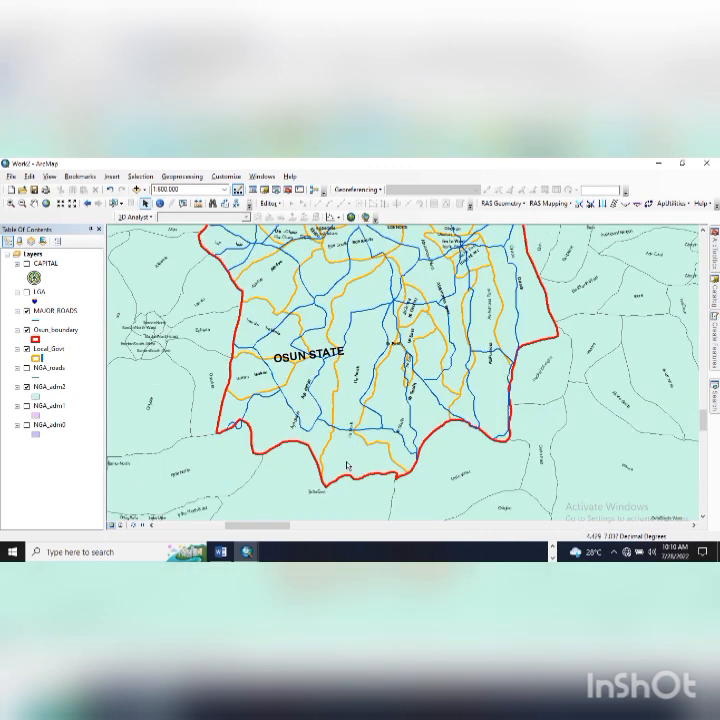
left_click(218, 558)
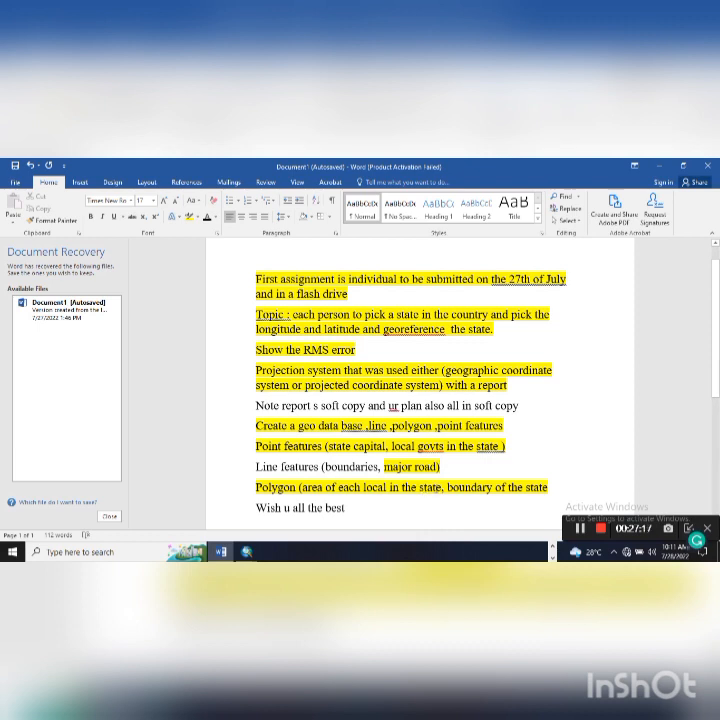
- Back in ArcMap, fit Osun State in the view and hide the NGA_adm2 layer
key("alt+Tab")
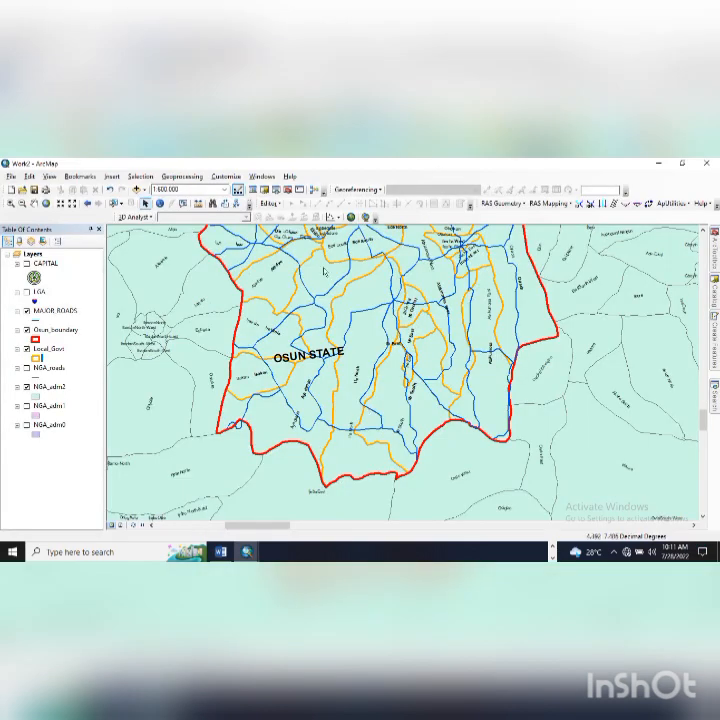
scroll(339, 299, "down", 1)
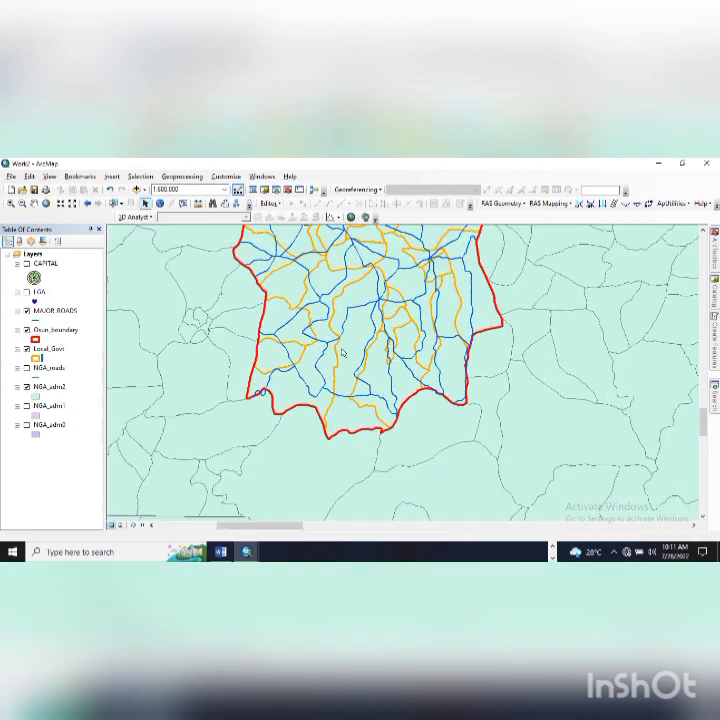
left_click_drag(326, 310, 332, 395)
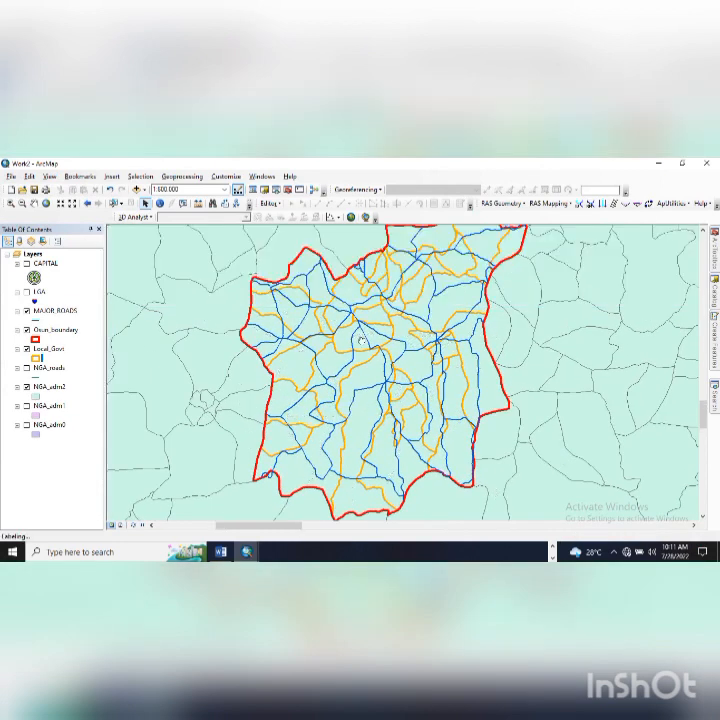
scroll(384, 327, "down", 1)
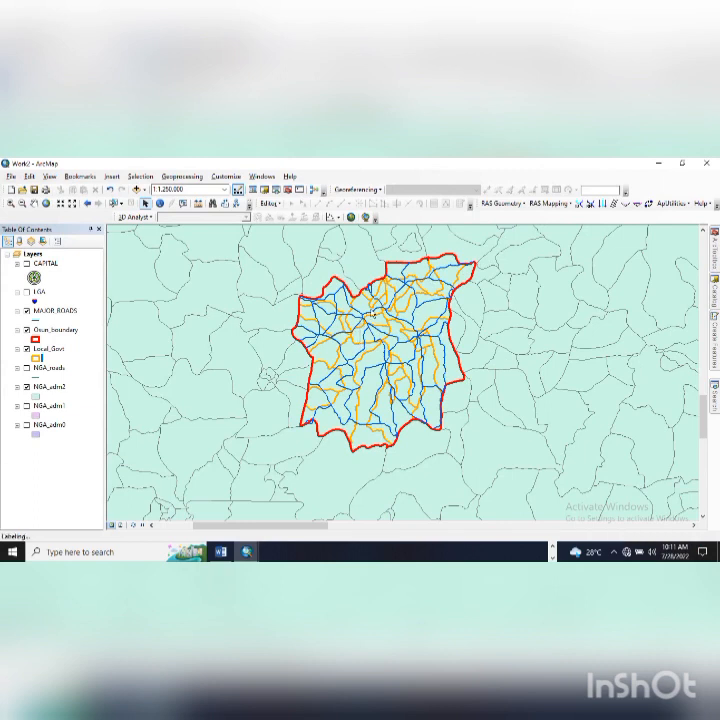
left_click_drag(371, 338, 368, 353)
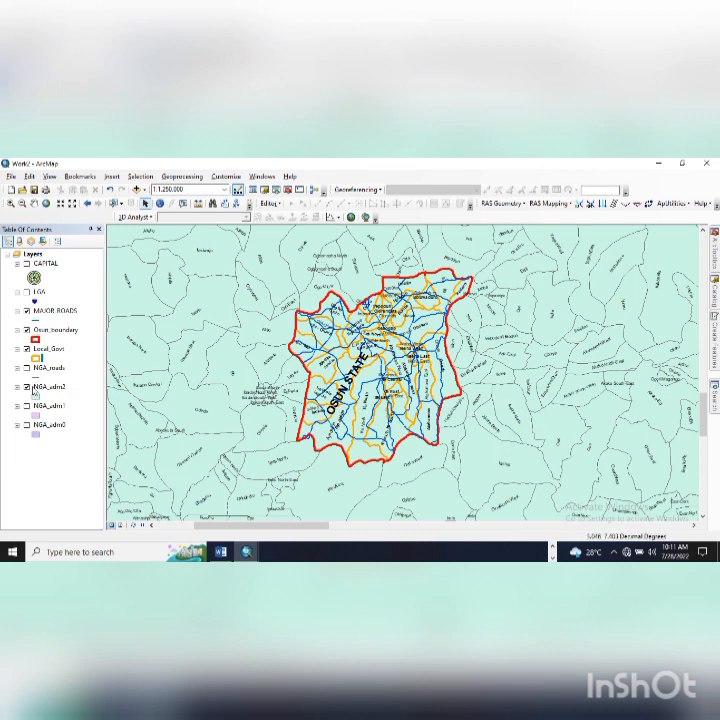
left_click(27, 387)
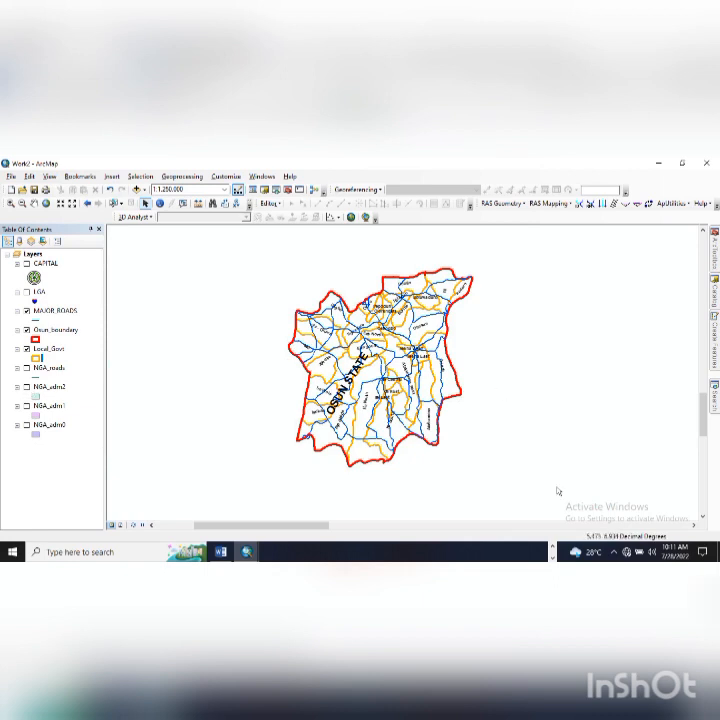
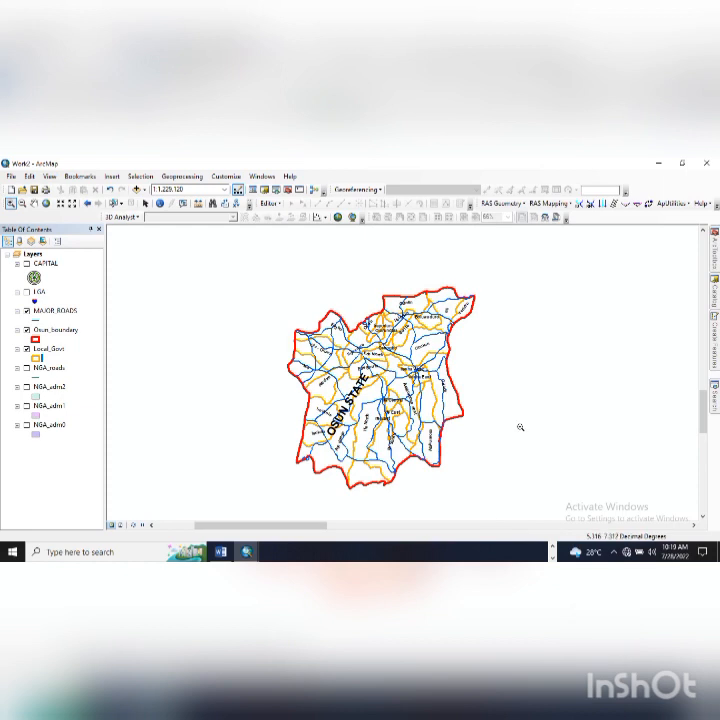
- Return to ArcMap and open the View menu showing Data View and Layout View
left_click(222, 551)
left_click(49, 177)
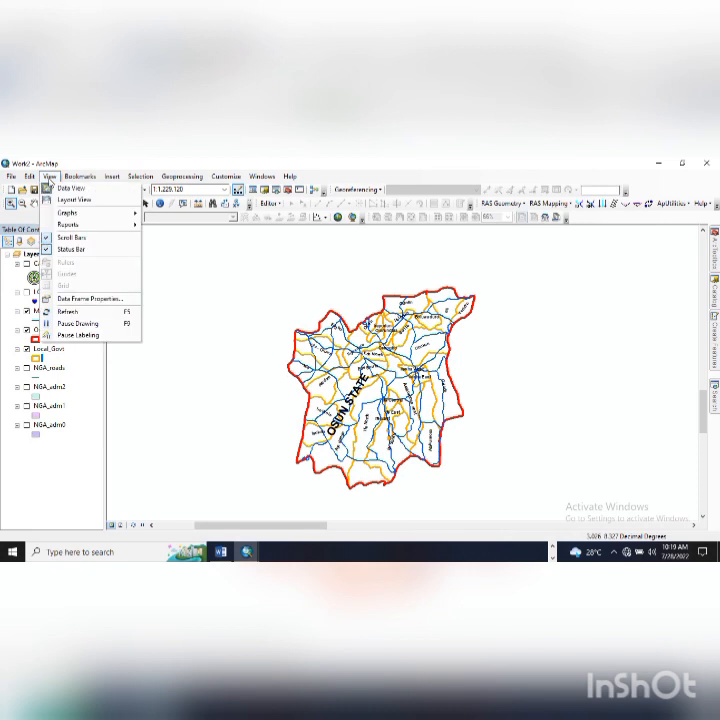
- Switch to Layout View and zoom the page in on its upper left, then back out
left_click(110, 201)
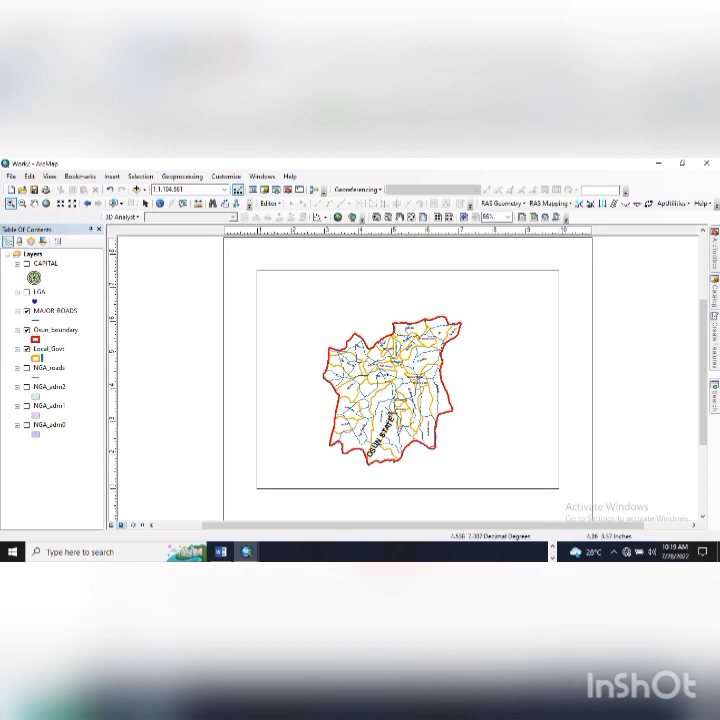
left_click(376, 216)
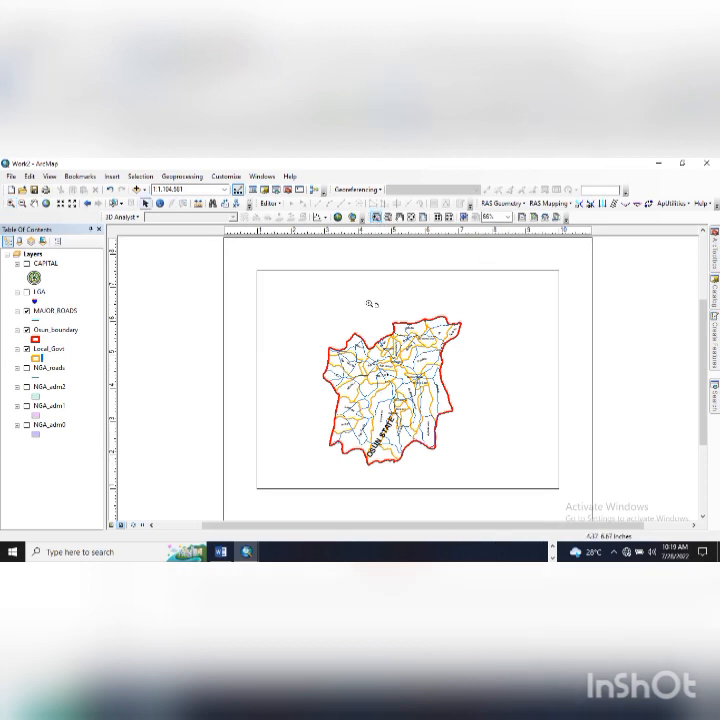
left_click_drag(231, 280, 332, 382)
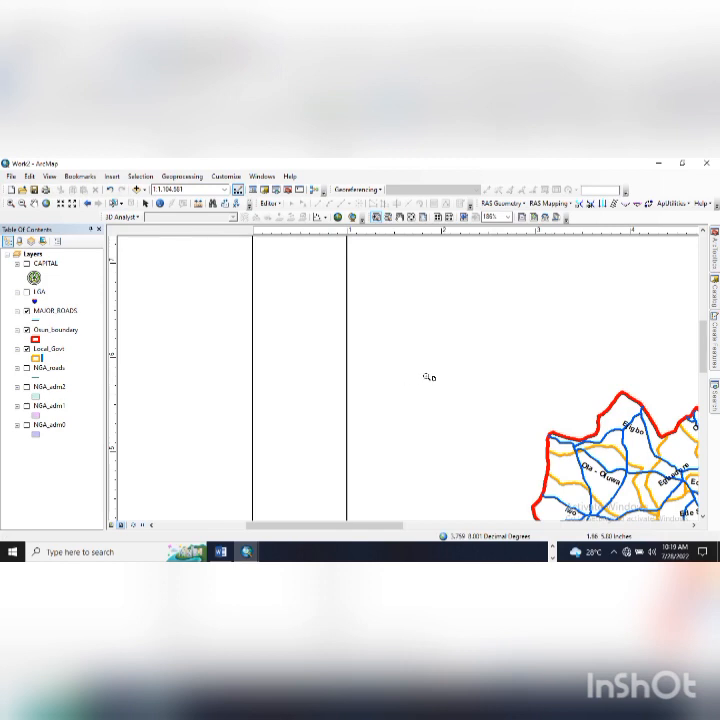
left_click(388, 217)
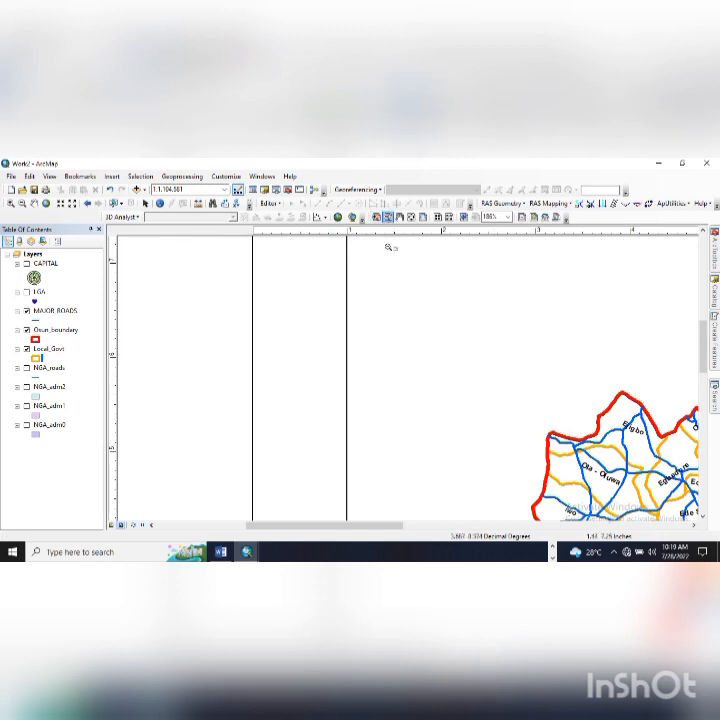
left_click(464, 413)
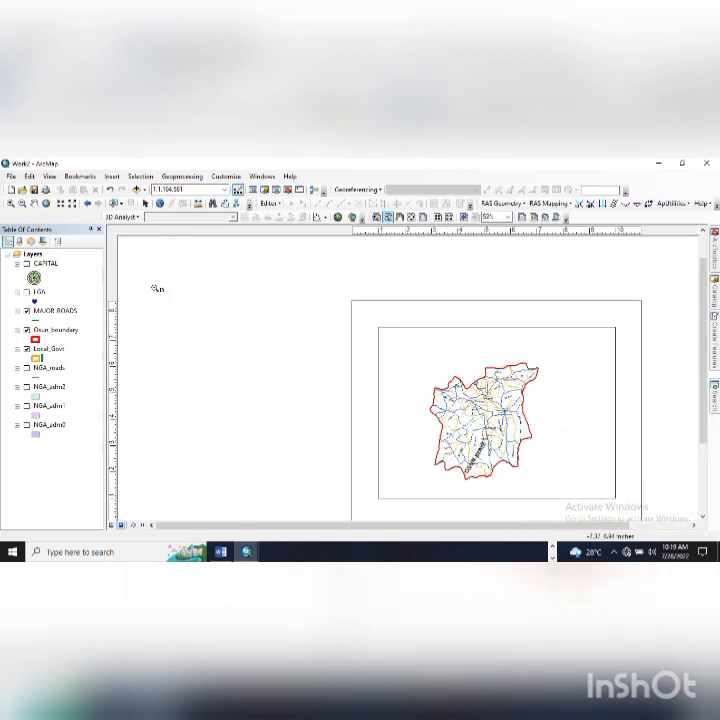
- Zoom the map inside the data frame, reset it to full extent, then pan and zoom the page
left_click(10, 203)
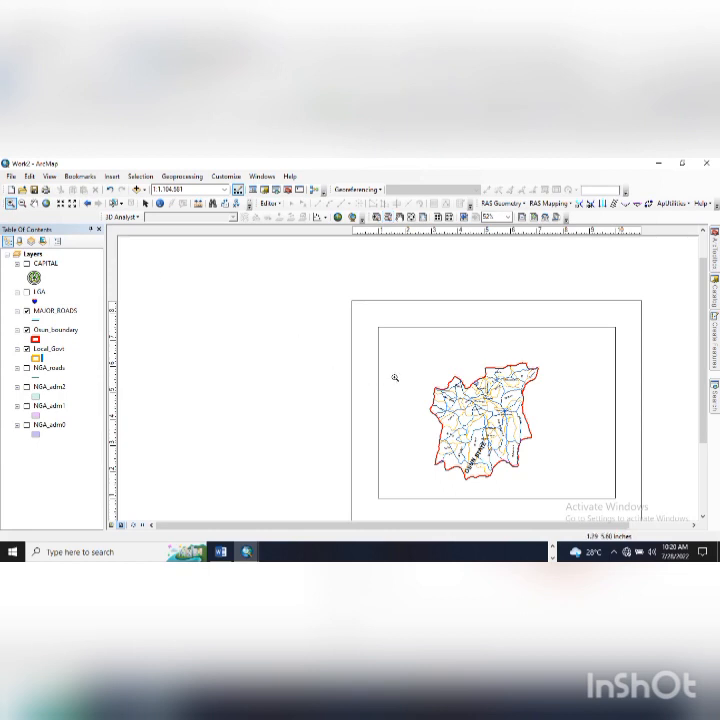
left_click_drag(416, 358, 527, 462)
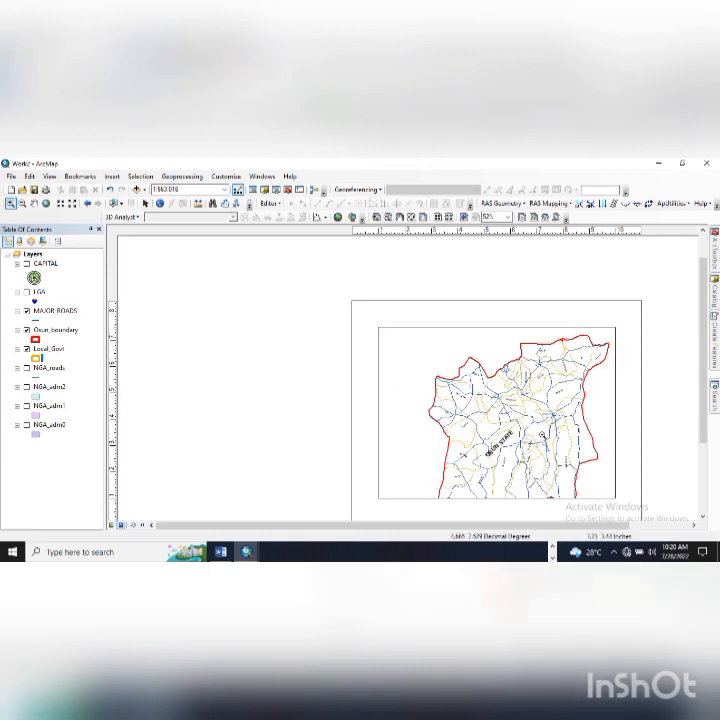
left_click_drag(497, 408, 496, 408)
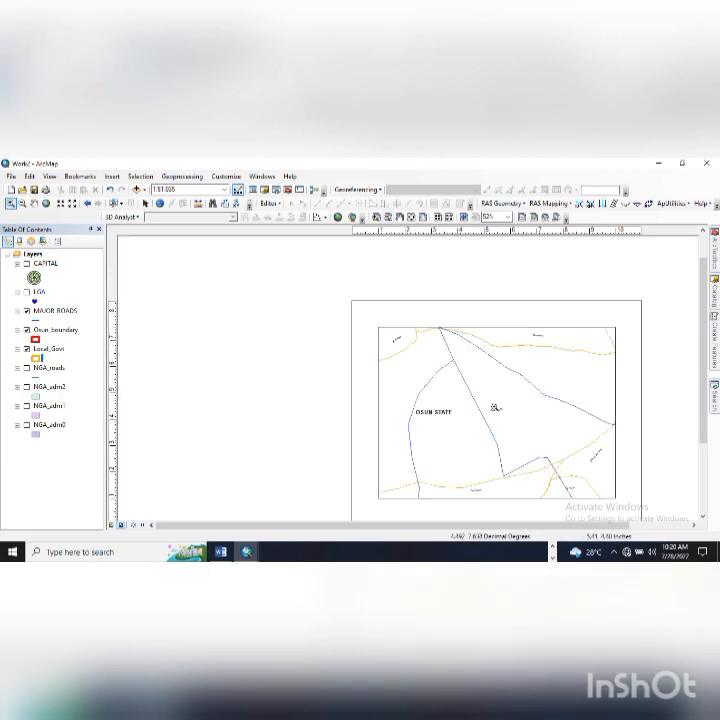
left_click(46, 205)
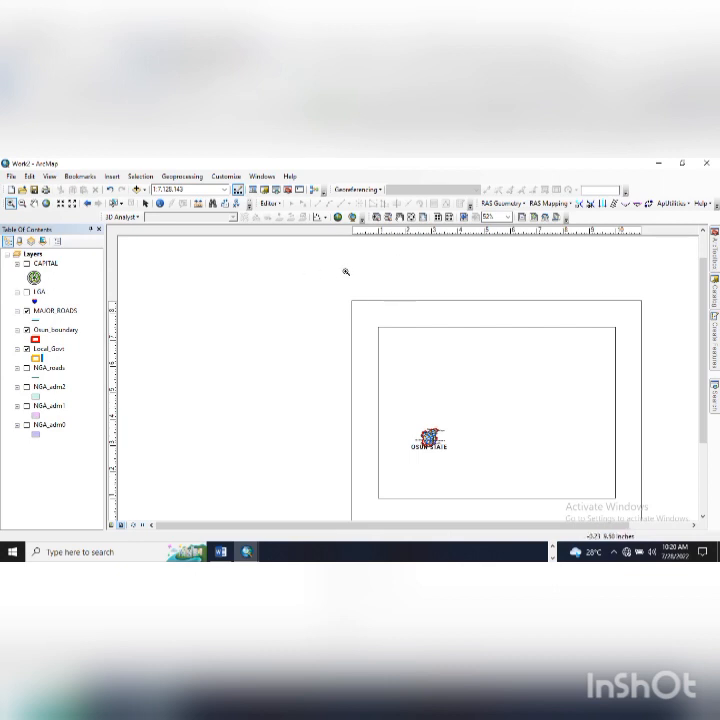
left_click_drag(387, 345, 354, 317)
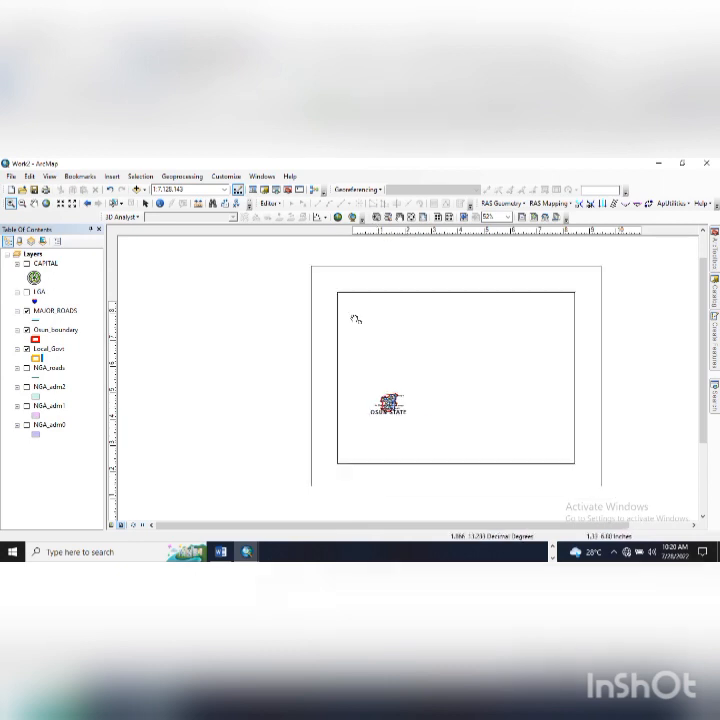
left_click(377, 216)
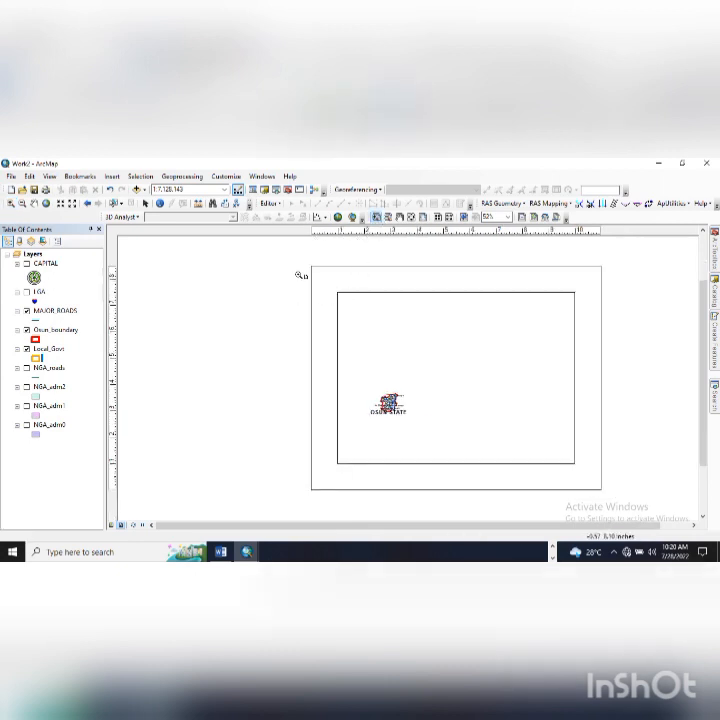
left_click_drag(293, 258, 616, 503)
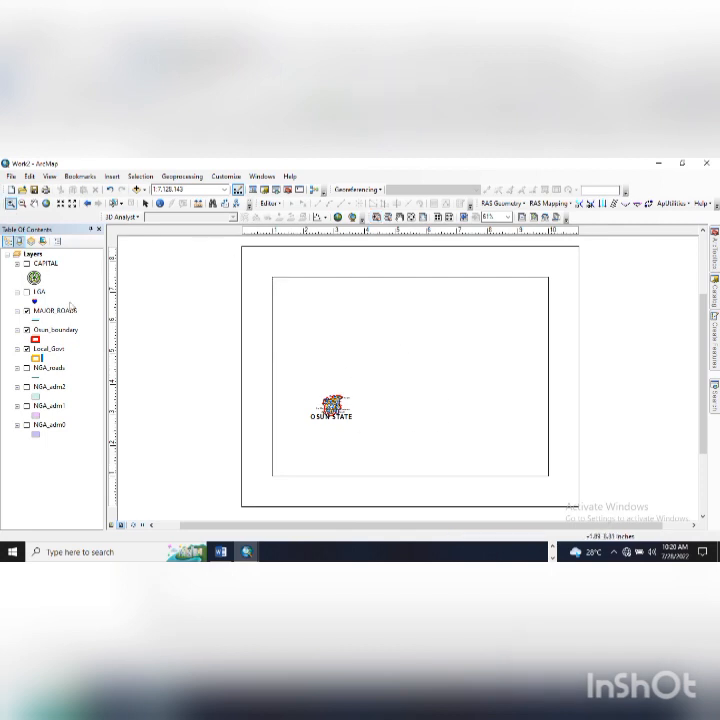
- Zoom the map in on Osun State, shrink it slightly and pan it left in the frame
left_click_drag(310, 386, 354, 424)
left_click_drag(357, 317, 485, 396)
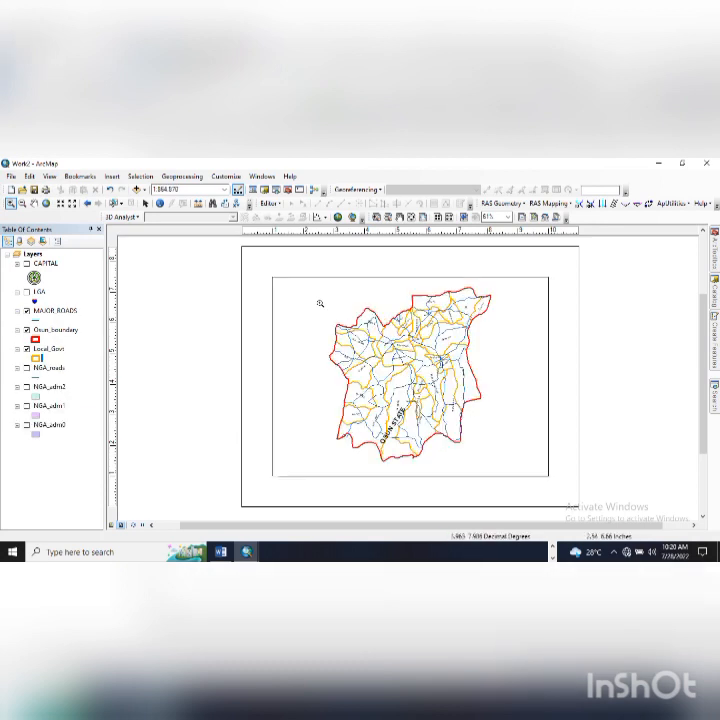
left_click_drag(315, 290, 495, 435)
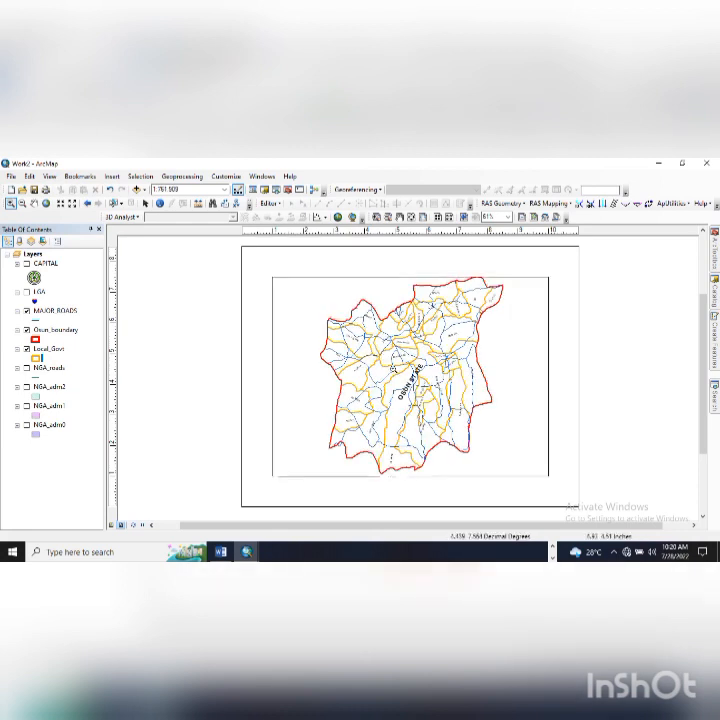
left_click(23, 204)
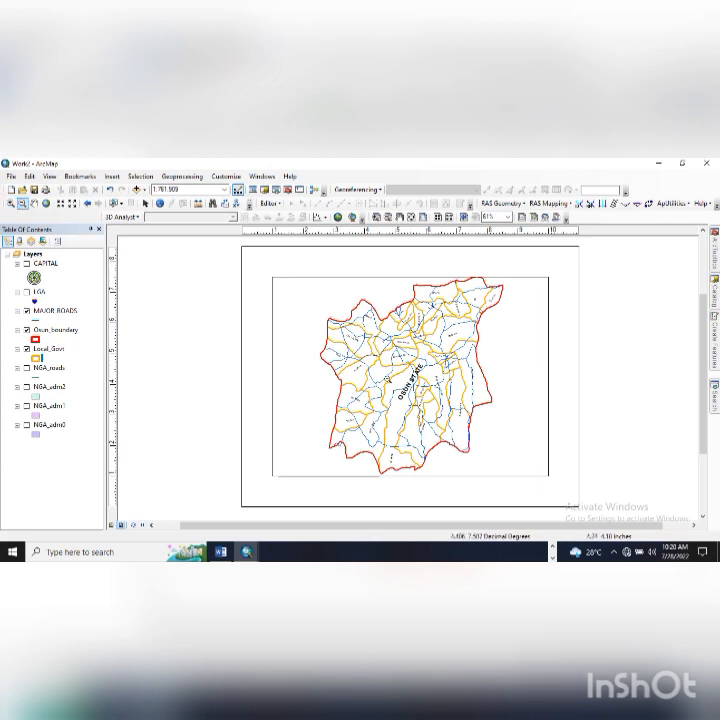
left_click(387, 380)
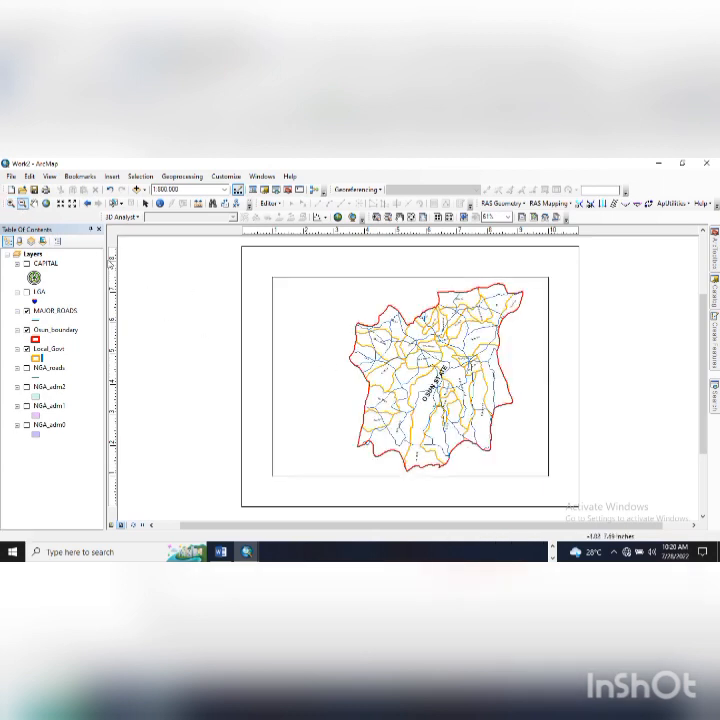
left_click(35, 204)
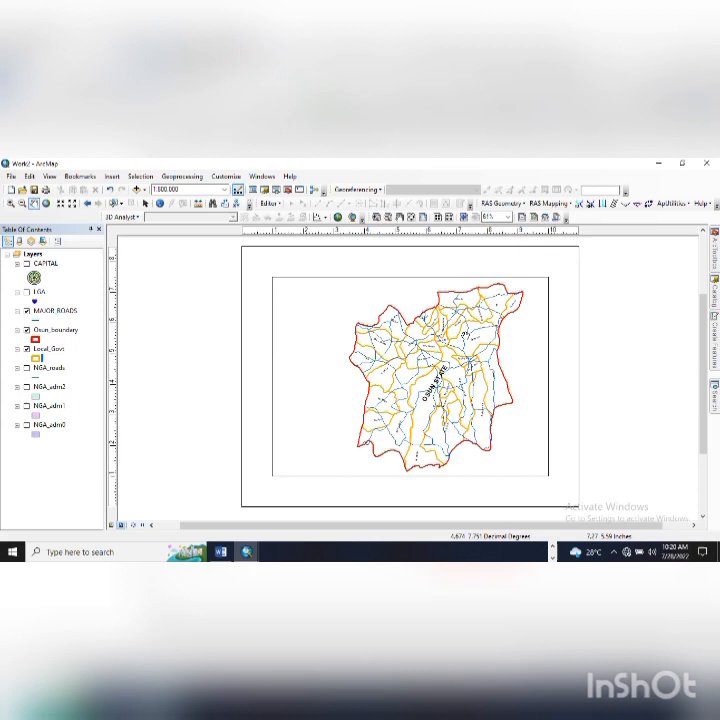
mouse_move(445, 349)
left_mouse_down()
mouse_move(362, 348)
mouse_move(377, 352)
left_mouse_up()
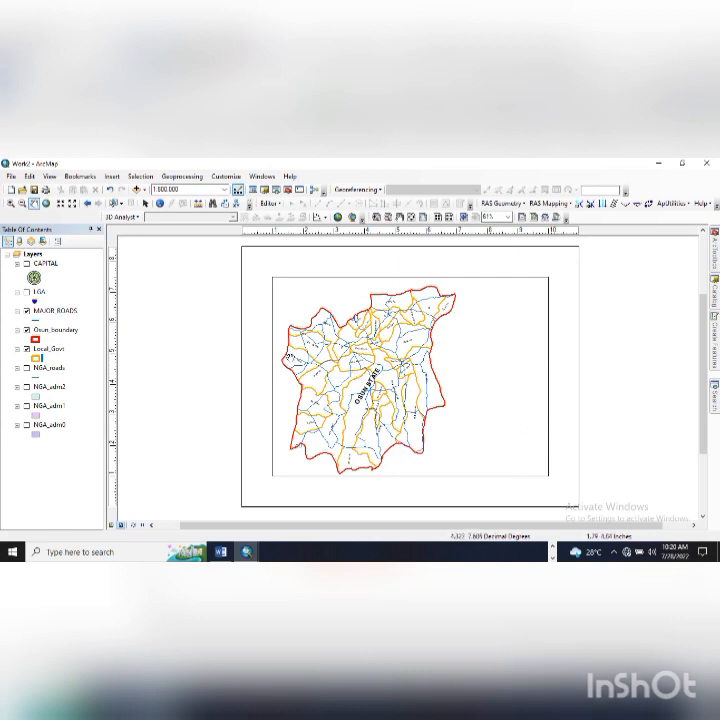
- Rezoom the map out and in until Osun State fits the data frame
left_click(22, 203)
left_click_drag(311, 346, 323, 355)
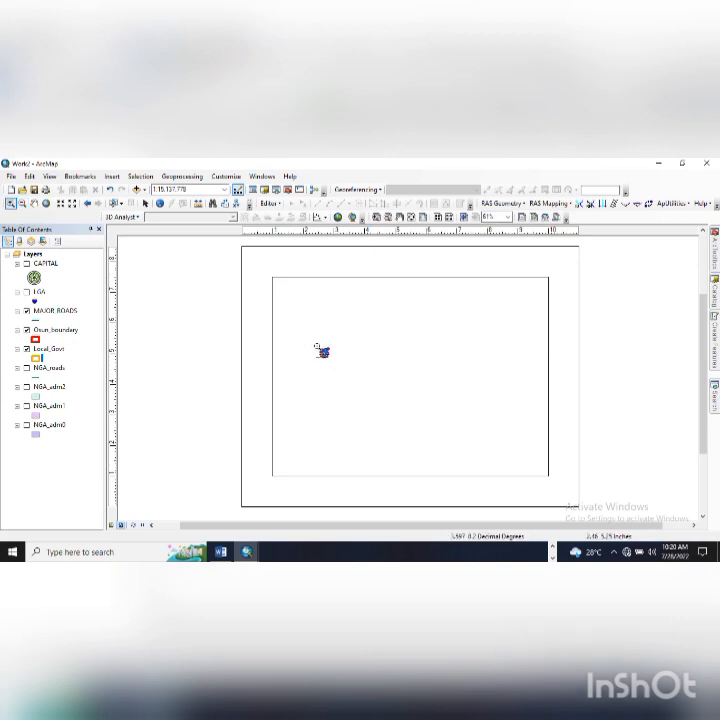
left_click_drag(389, 300, 484, 393)
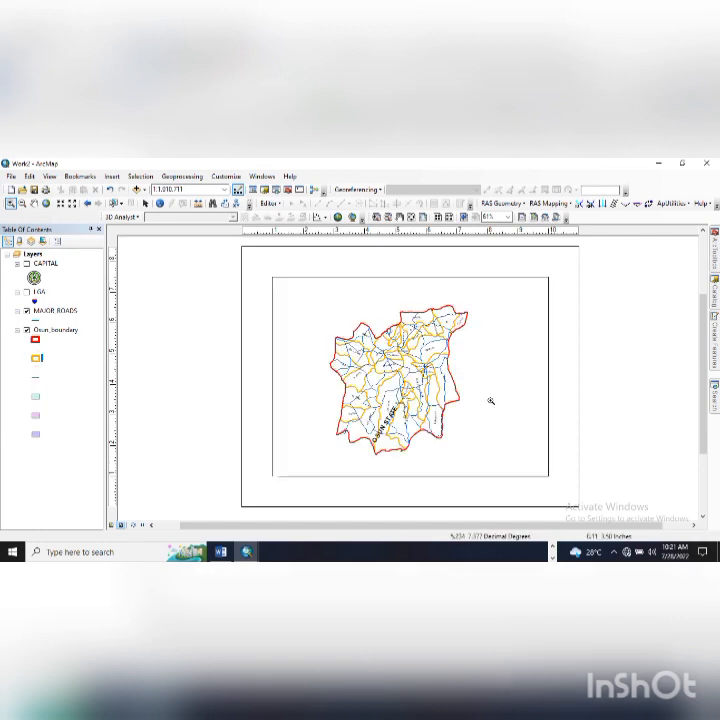
left_click_drag(302, 304, 478, 457)
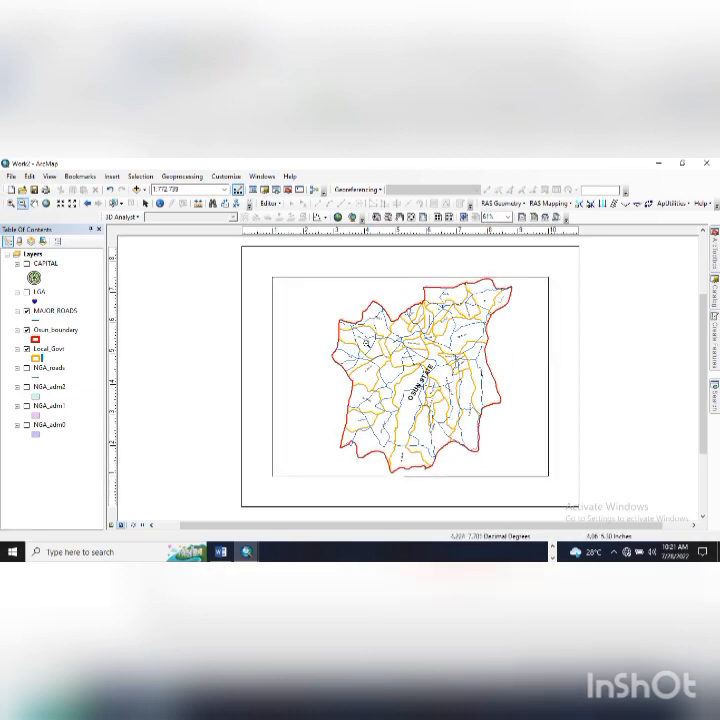
left_click_drag(289, 277, 449, 447)
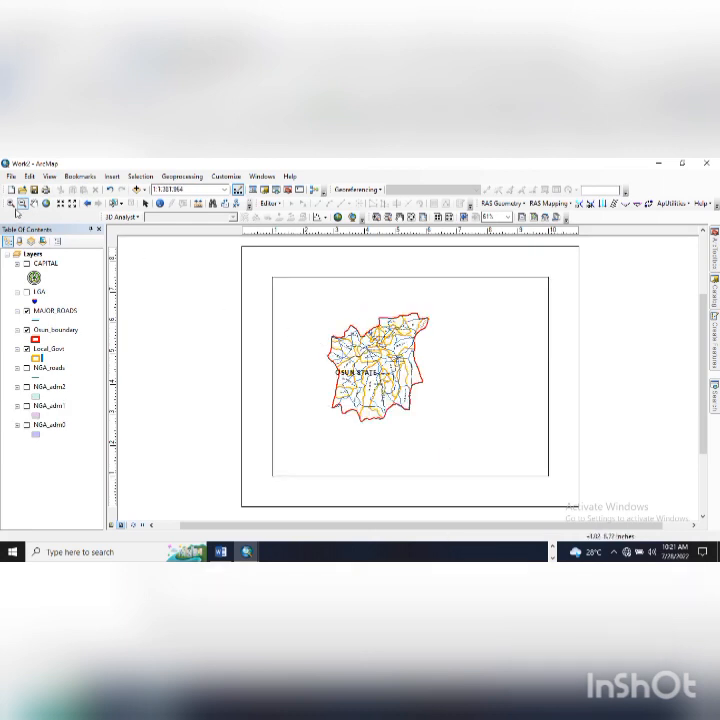
left_click(10, 203)
left_click_drag(329, 313, 429, 415)
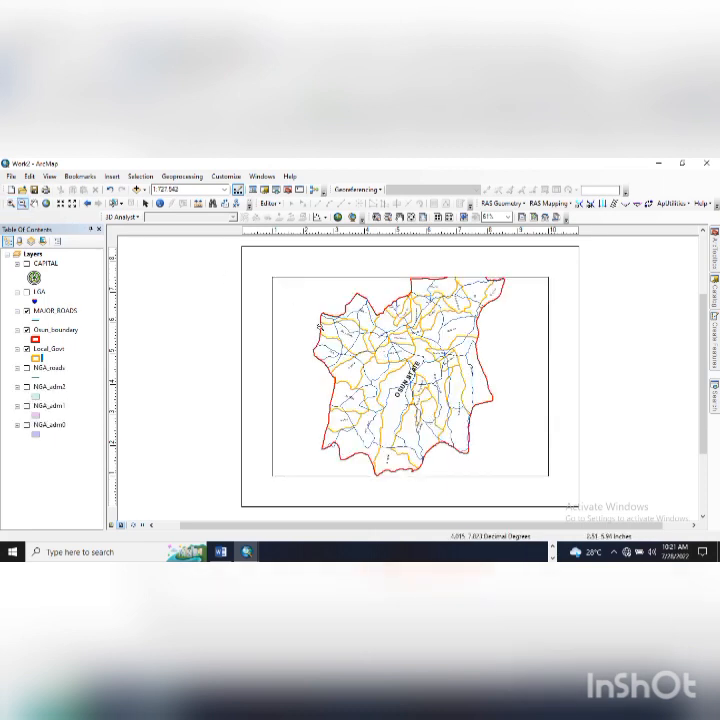
scroll(501, 394, "down", 1)
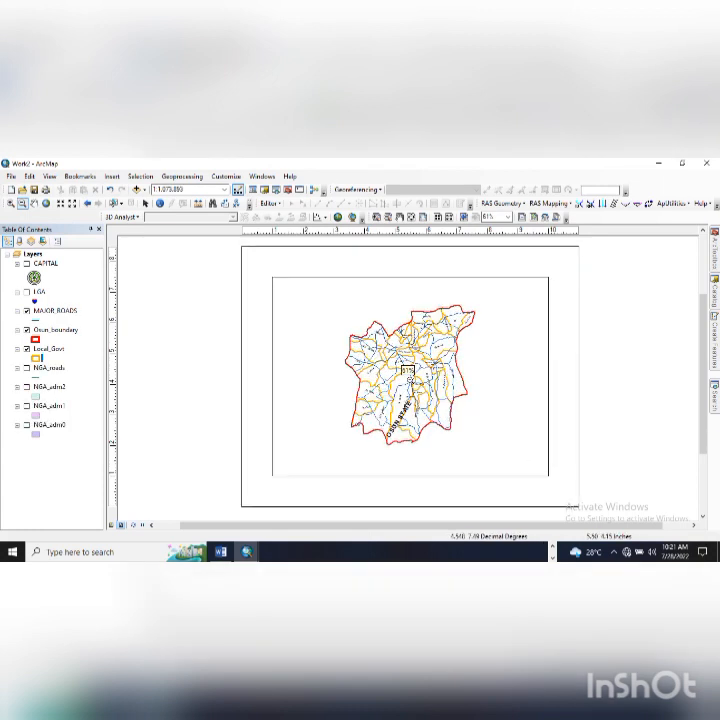
- Zoom in once more and pan to centre Osun State in the data frame
left_click(10, 203)
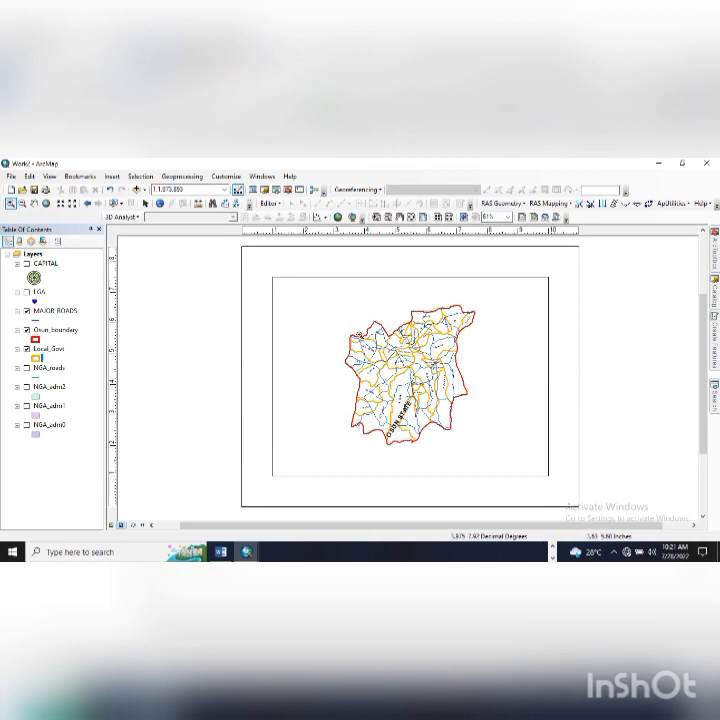
left_click_drag(313, 307, 482, 461)
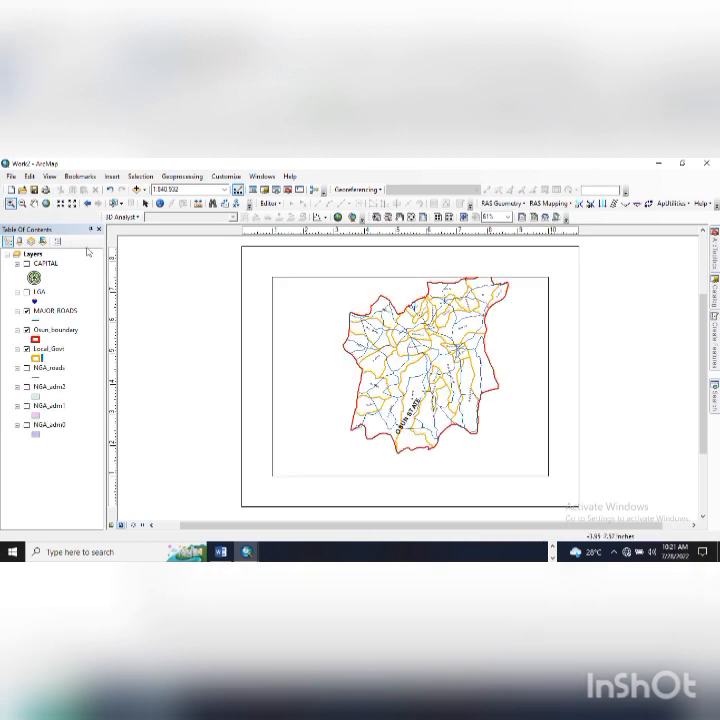
left_click(34, 203)
left_click_drag(430, 308, 390, 333)
mouse_move(428, 367)
left_mouse_down()
mouse_move(418, 359)
mouse_move(417, 367)
mouse_move(431, 364)
left_mouse_up()
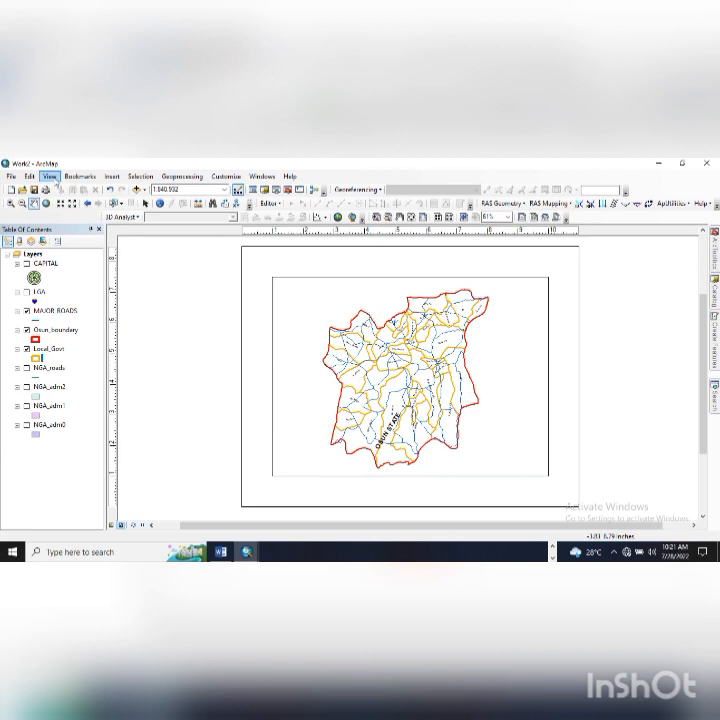
- Insert the title 'MAP SHOWING THE BOUNDARY OF OSUN STATE' at the top of the map frame
left_click(112, 176)
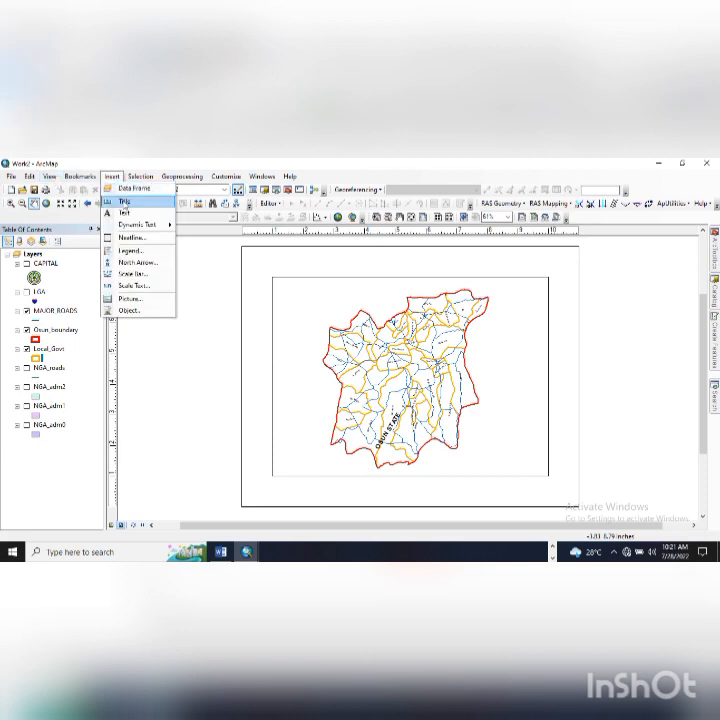
left_click(124, 201)
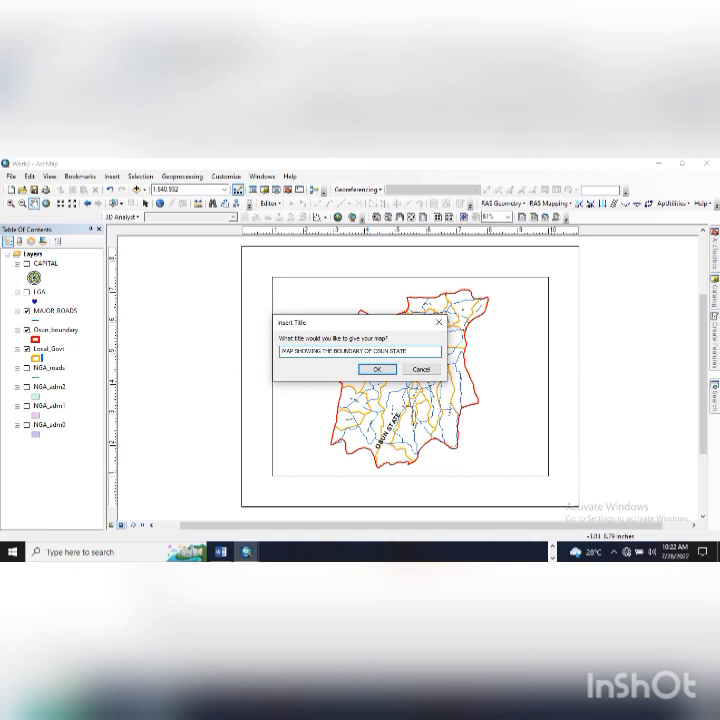
left_click(377, 369)
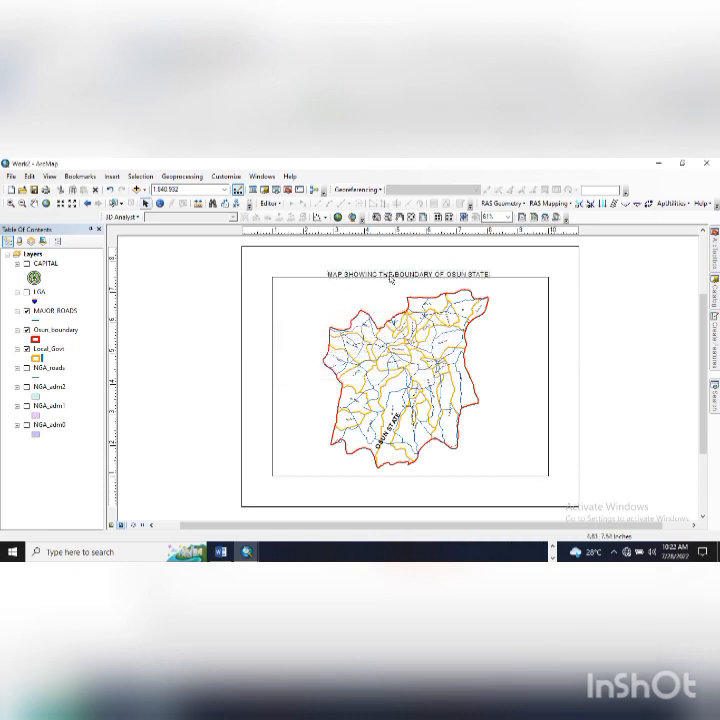
left_click_drag(390, 276, 391, 288)
left_click_drag(390, 288, 390, 288)
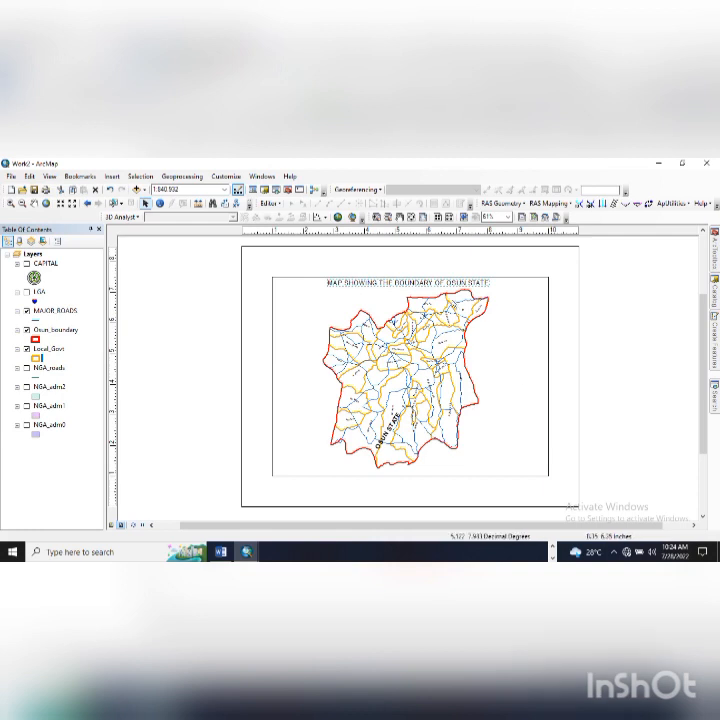
- Open the title's Properties dialog, leaving its text unchanged
double_click(449, 284)
left_click(449, 284)
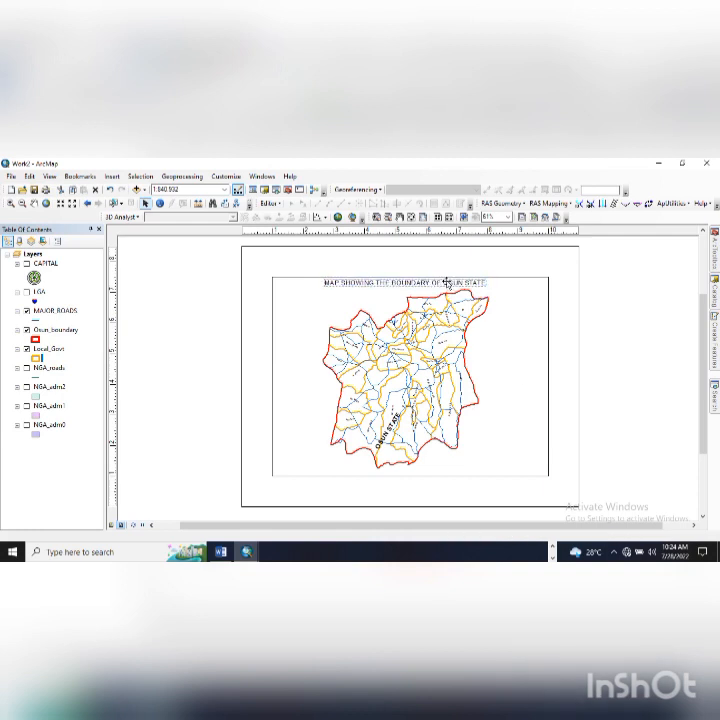
double_click(447, 283)
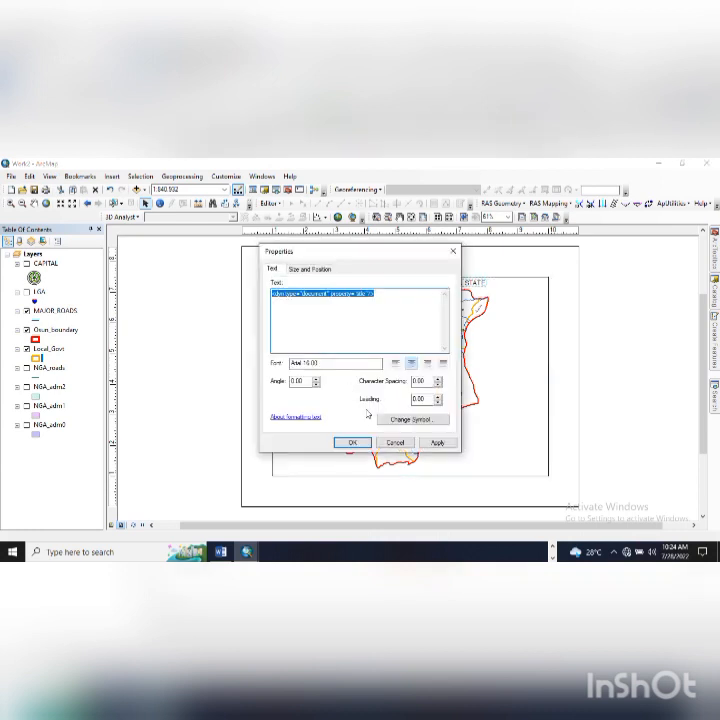
- Change the title's text symbol to Times New Roman 16, bold and underlined
double_click(296, 363)
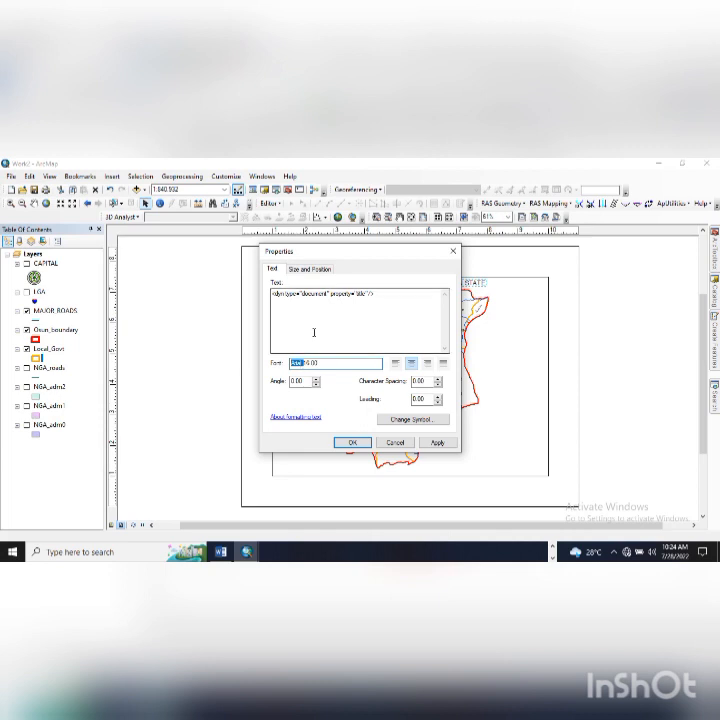
left_click(397, 423)
left_click(410, 422)
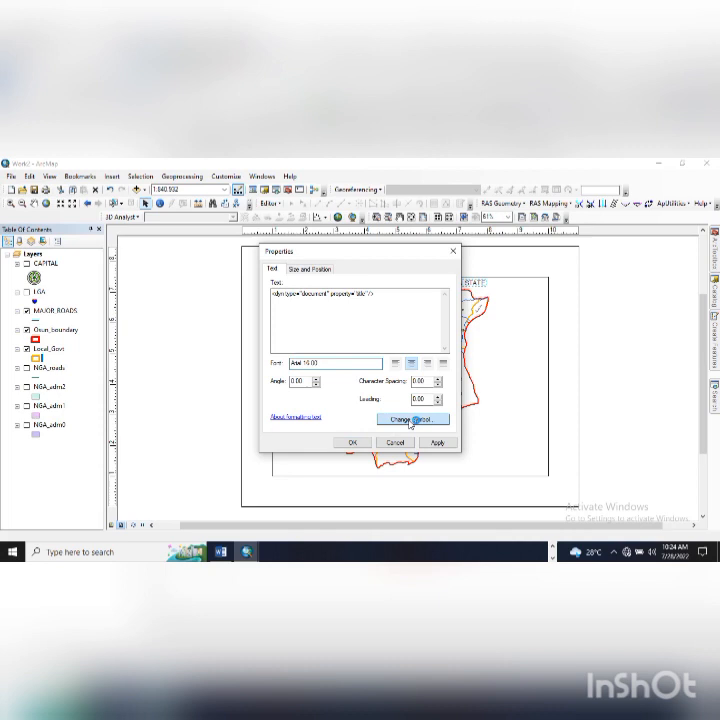
left_click(409, 421)
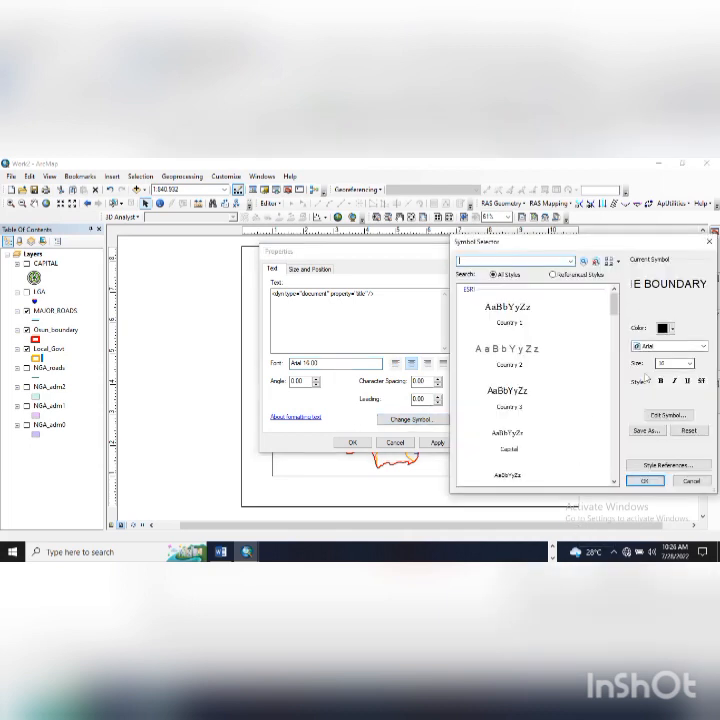
left_click(700, 346)
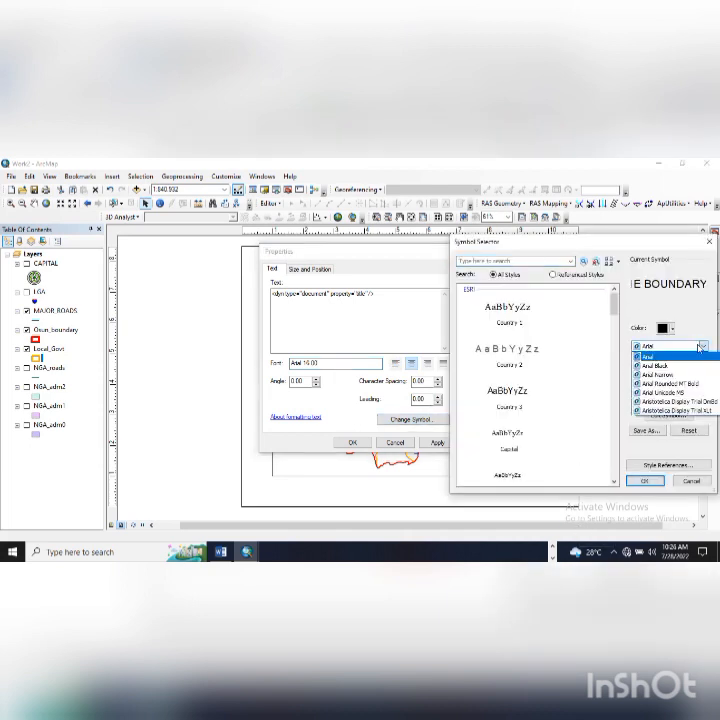
scroll(670, 398, "down", 2)
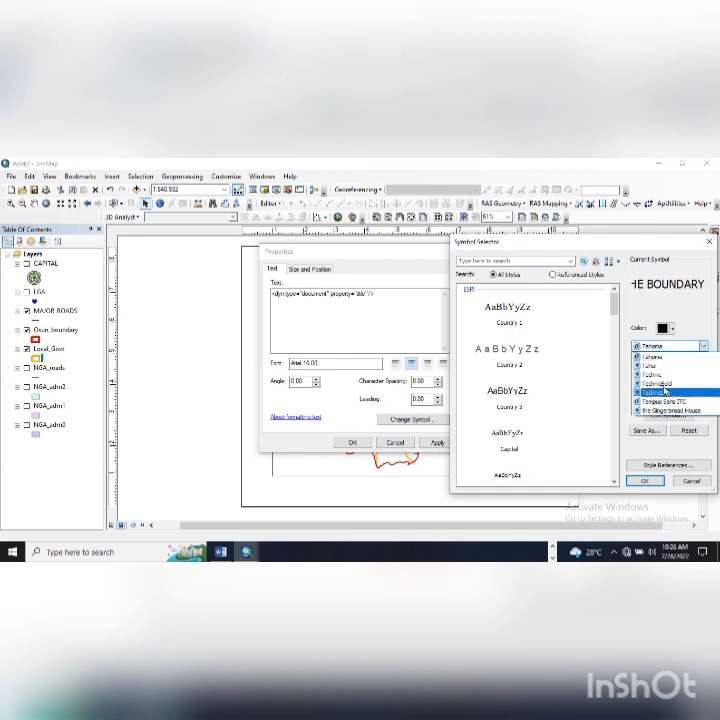
scroll(661, 401, "down", 1)
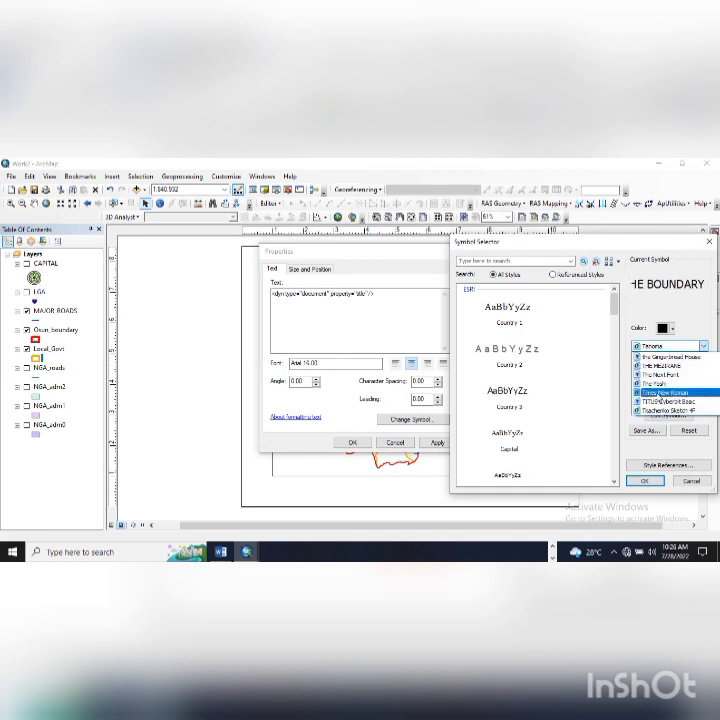
left_click(661, 394)
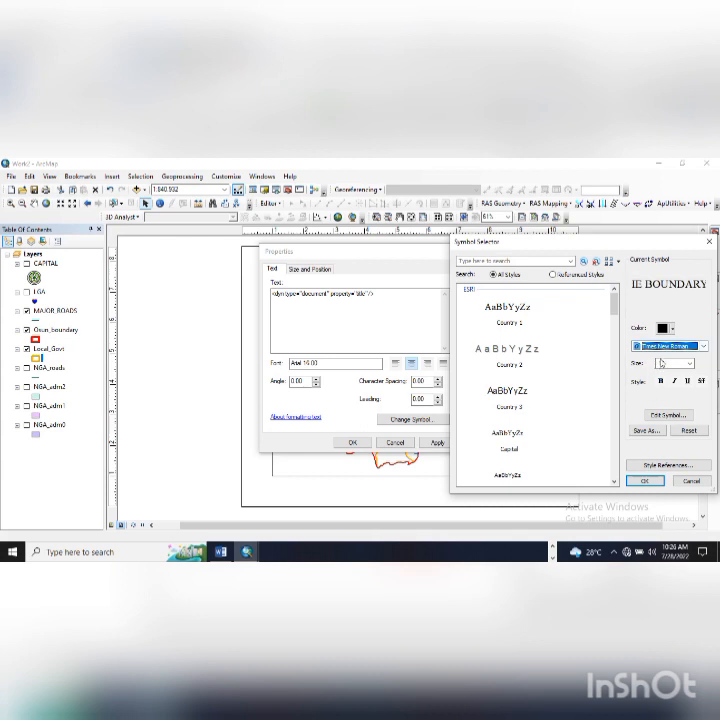
left_click(690, 365)
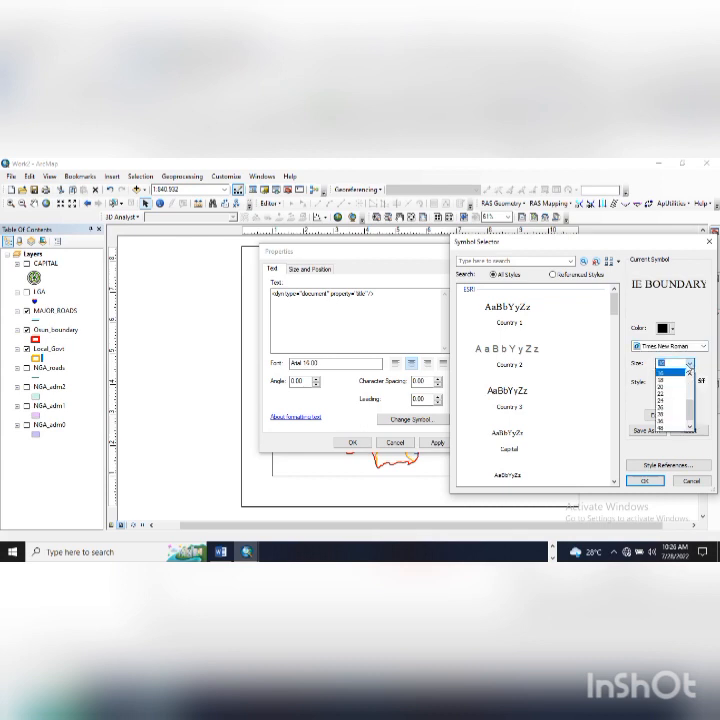
left_click(660, 391)
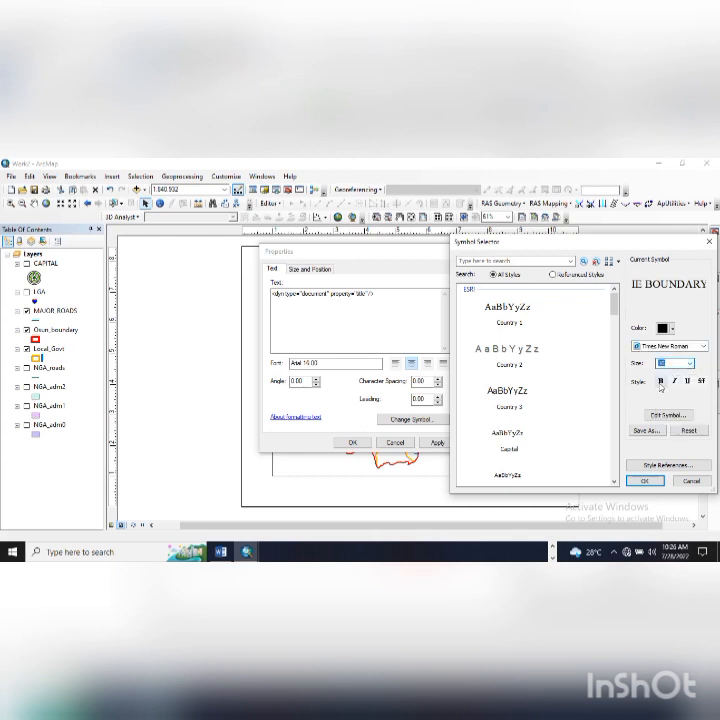
left_click(660, 382)
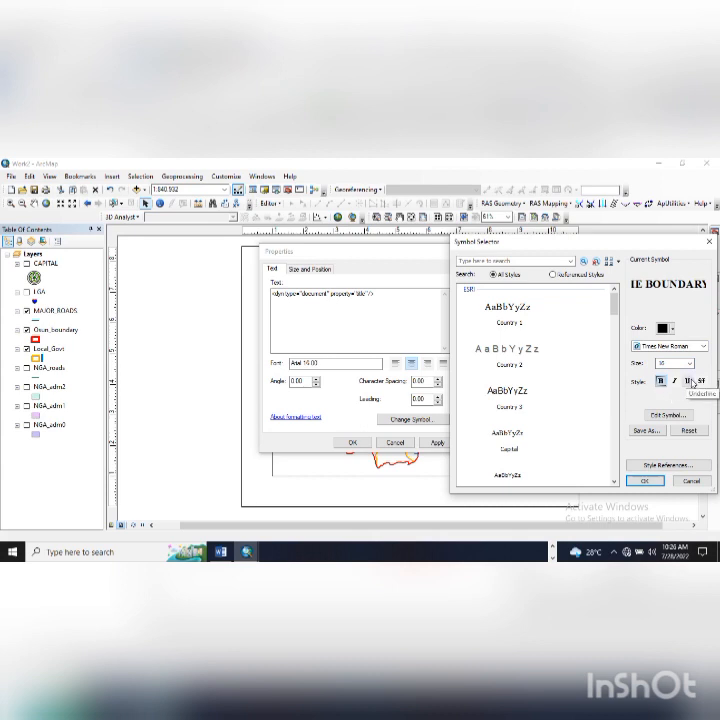
left_click(689, 381)
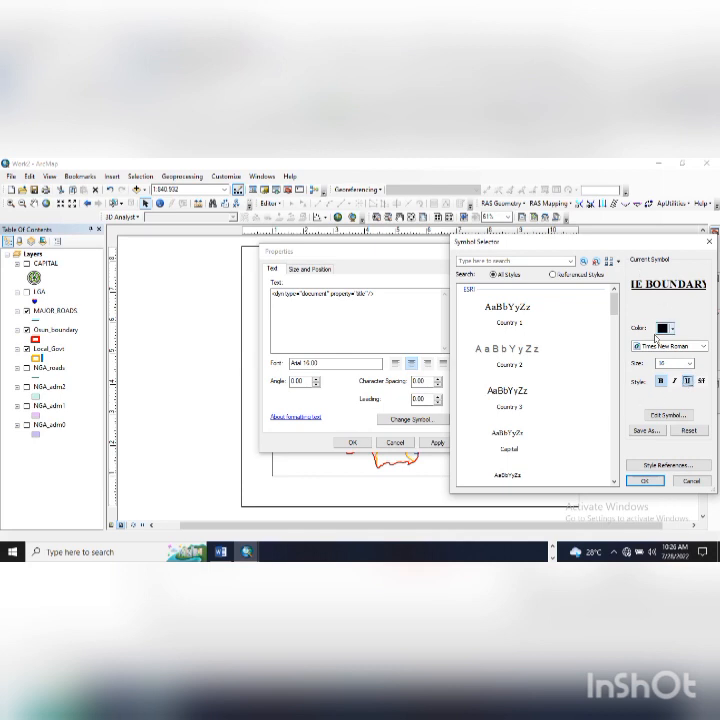
left_click(660, 484)
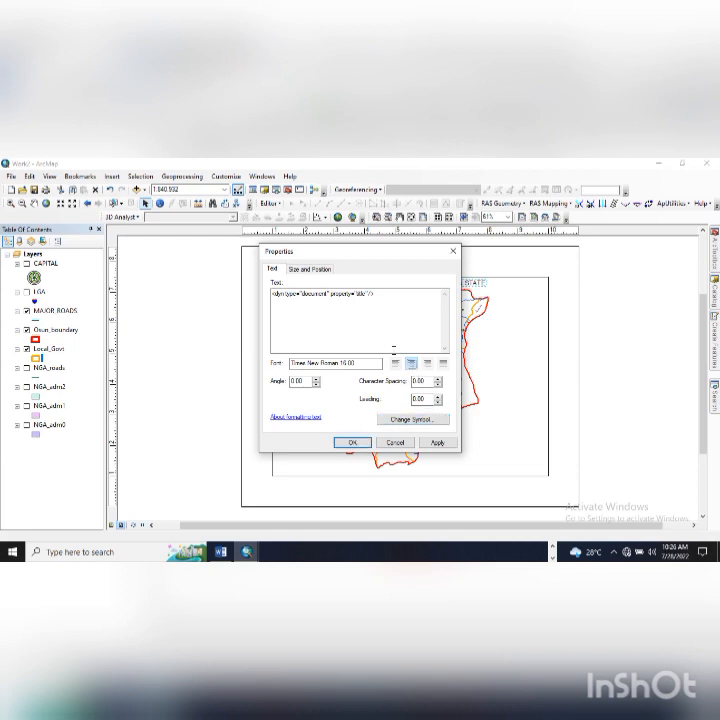
- Apply the new font to the title and close its Properties
left_click(310, 270)
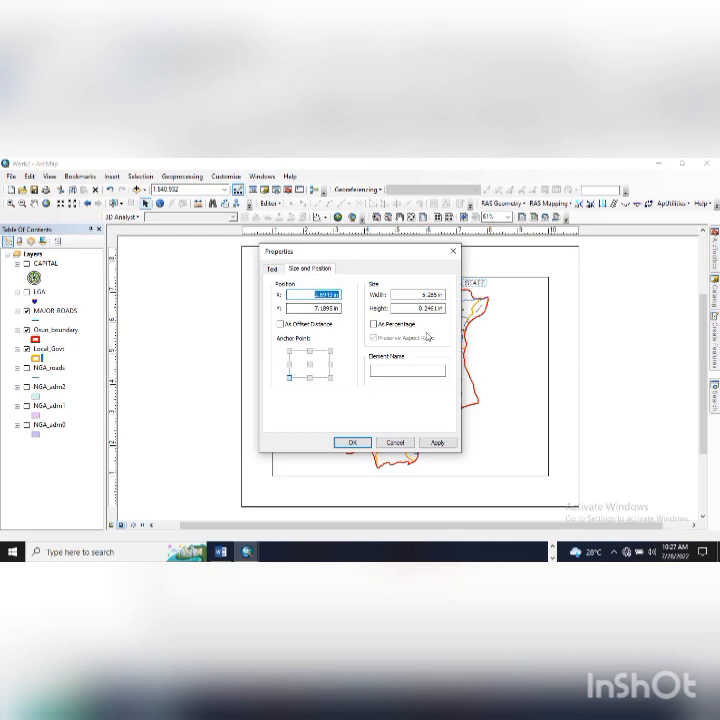
left_click(437, 442)
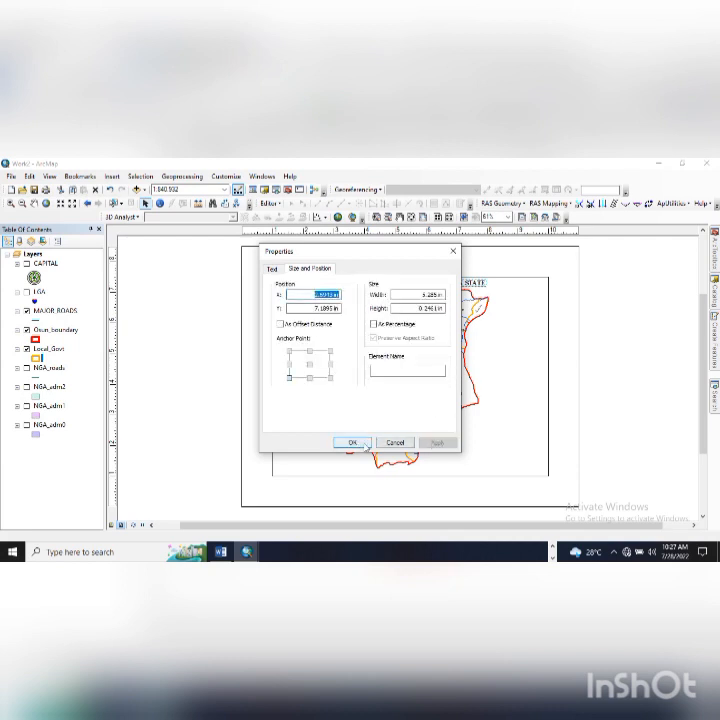
left_click(364, 446)
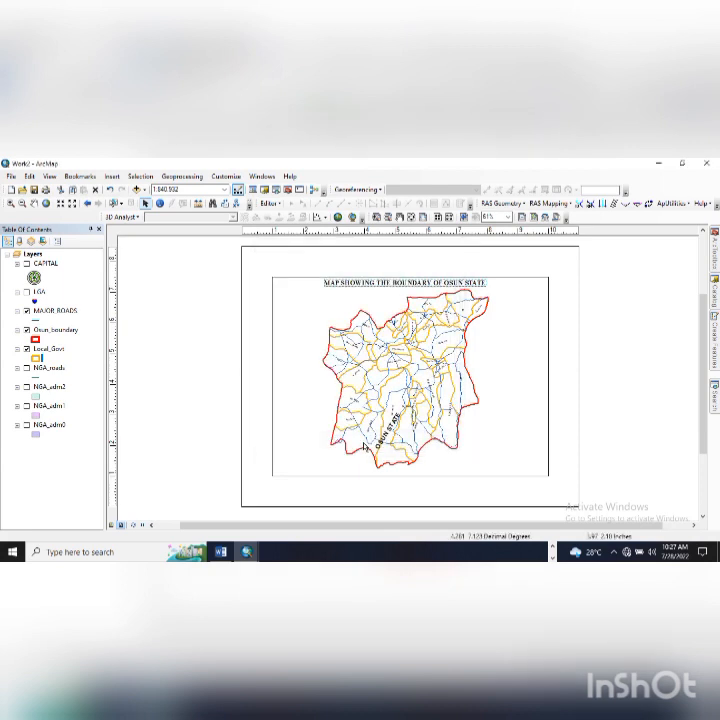
- Nudge the title up, then switch the layout to the ISO A4 Landscape template
left_click(414, 289)
key("Up")
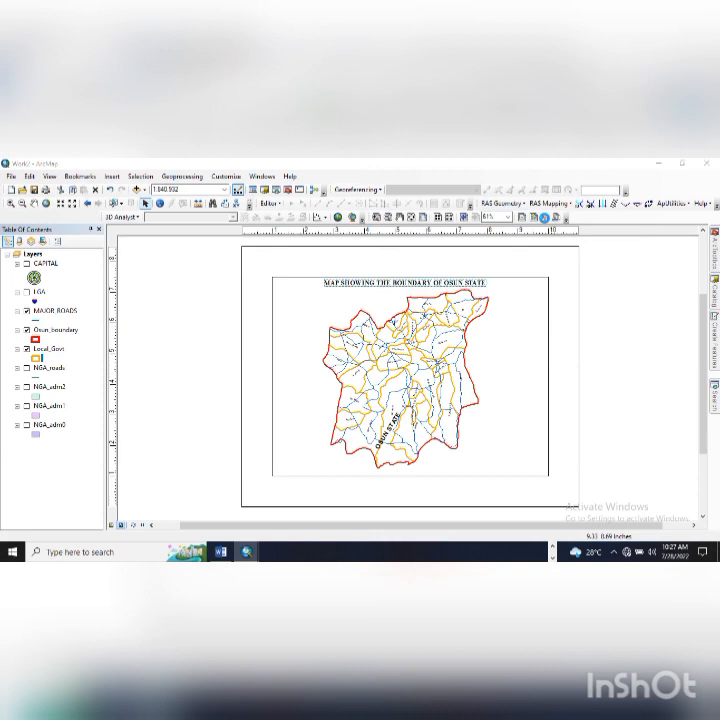
left_click(544, 218)
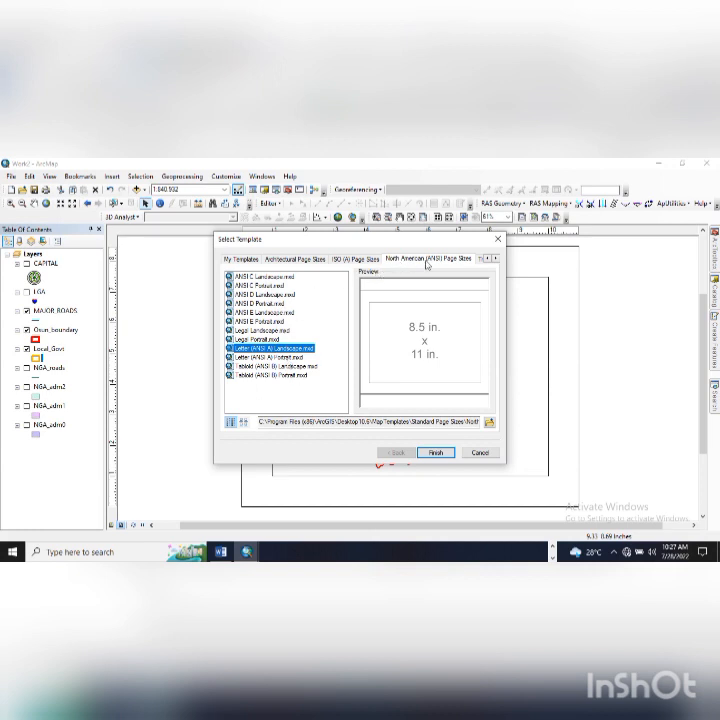
left_click(354, 260)
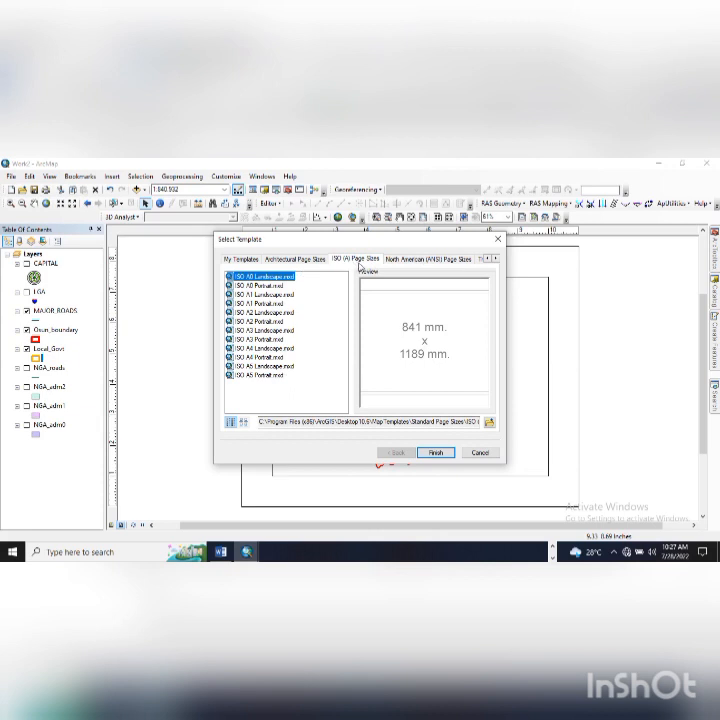
left_click(241, 349)
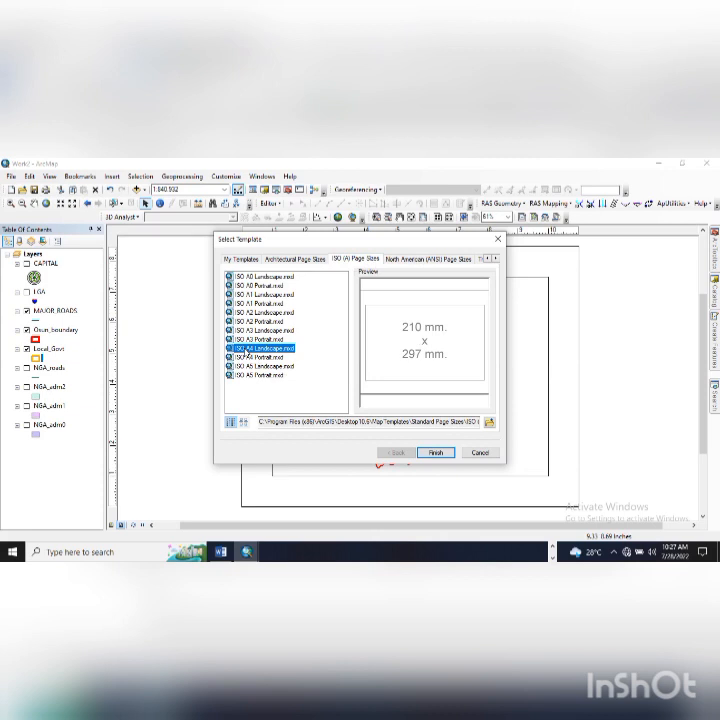
left_click(435, 452)
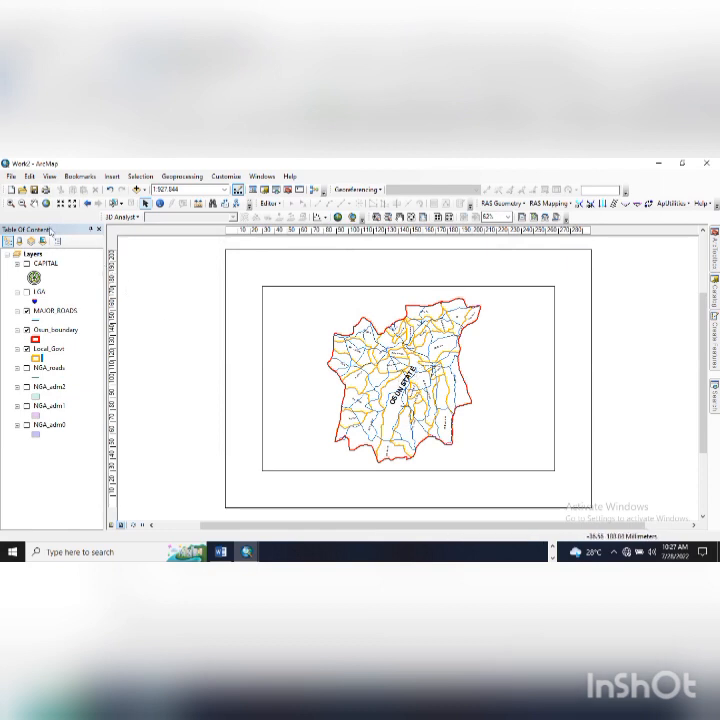
left_click(34, 203)
left_click_drag(400, 380, 358, 349)
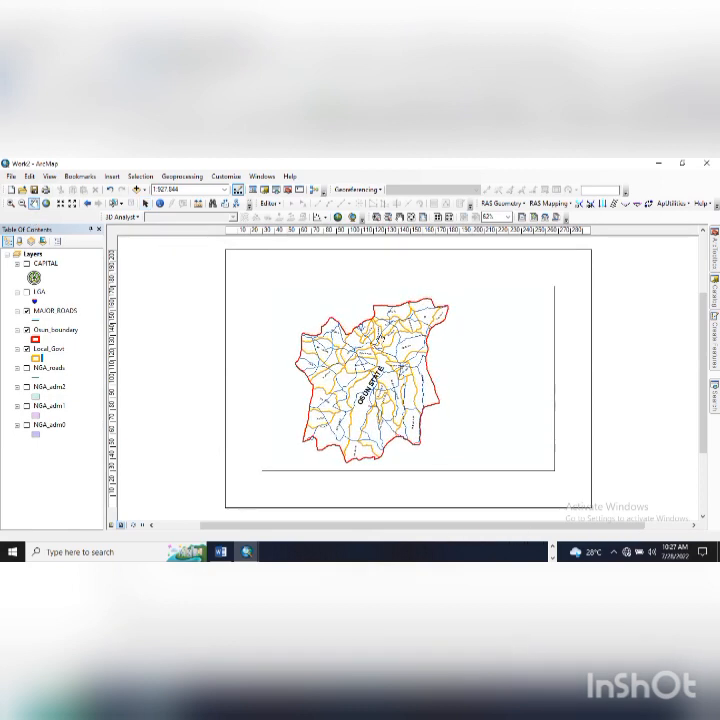
mouse_move(702, 344)
left_mouse_down()
mouse_move(702, 300)
mouse_move(703, 348)
mouse_move(711, 355)
left_mouse_up()
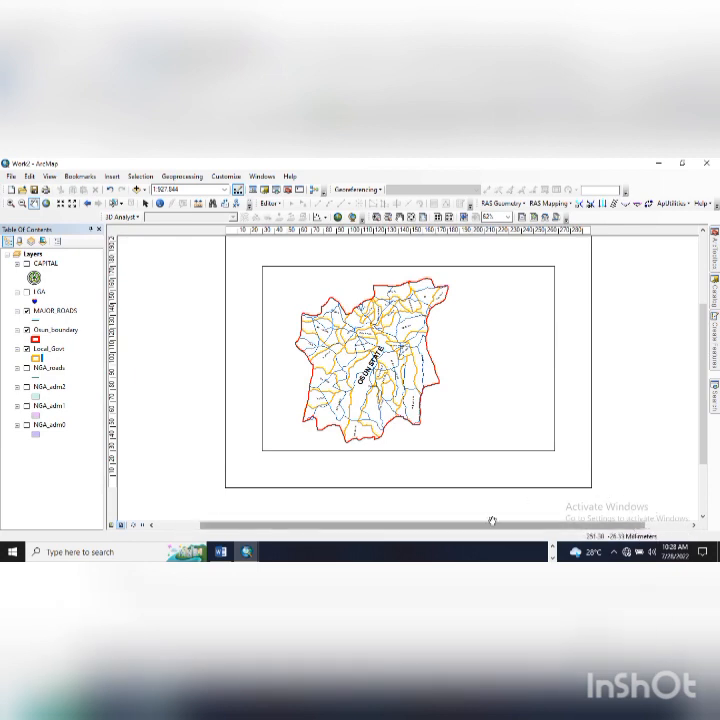
left_click_drag(703, 359, 703, 348)
left_click_drag(393, 383, 422, 384)
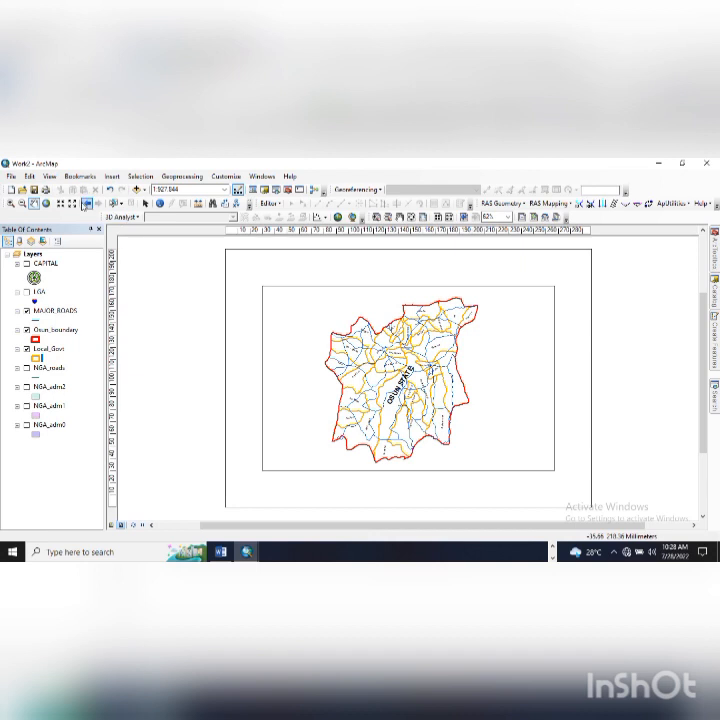
- Insert a new map title and move it down onto the map frame
left_click(112, 176)
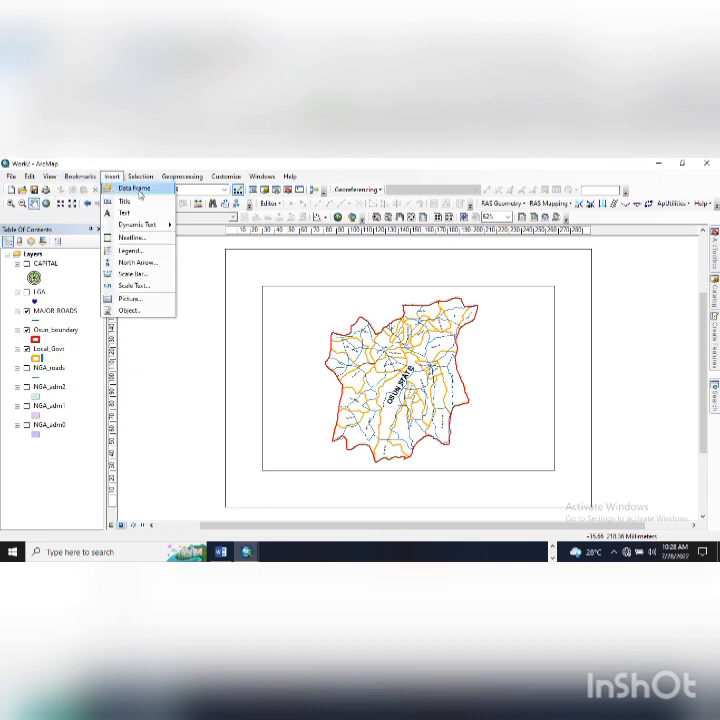
left_click(130, 199)
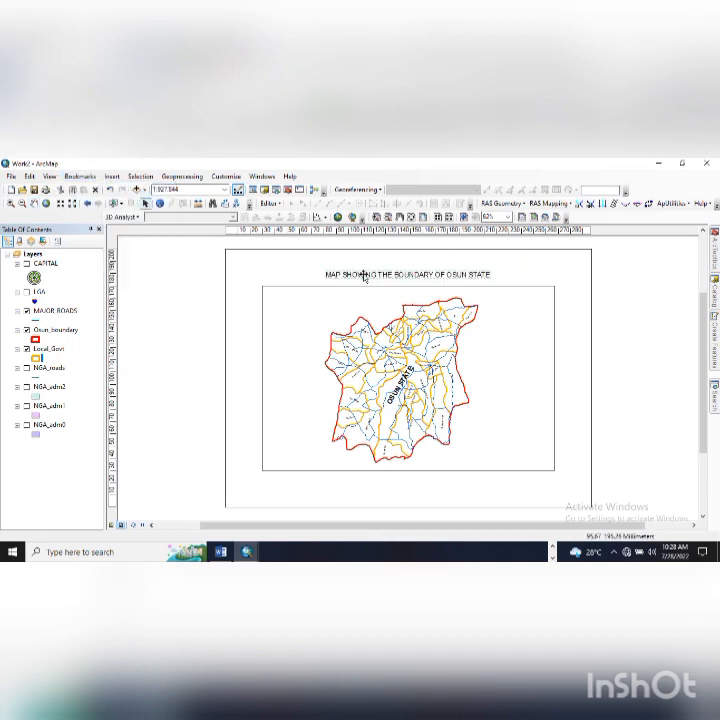
left_click_drag(370, 280, 376, 291)
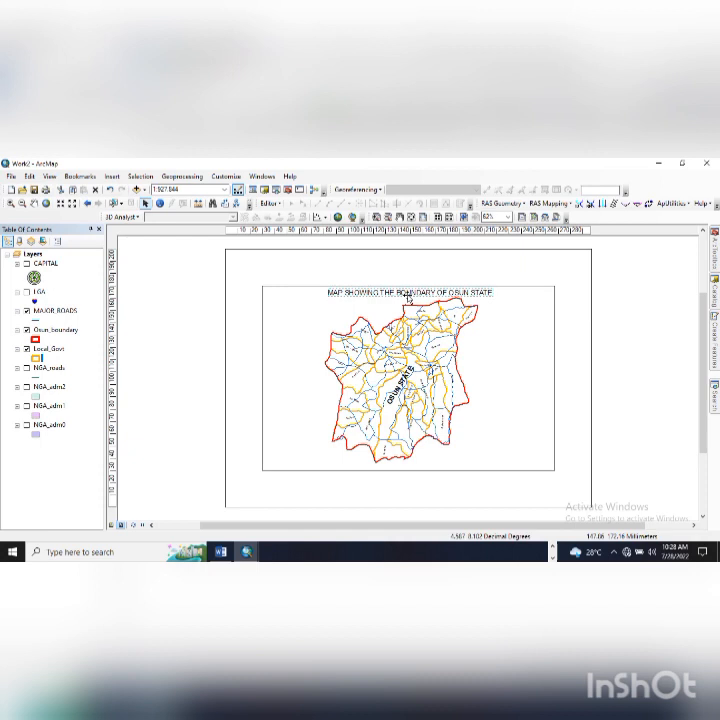
left_click(376, 291)
- Open the title's Text properties and its Symbol Selector
double_click(376, 291)
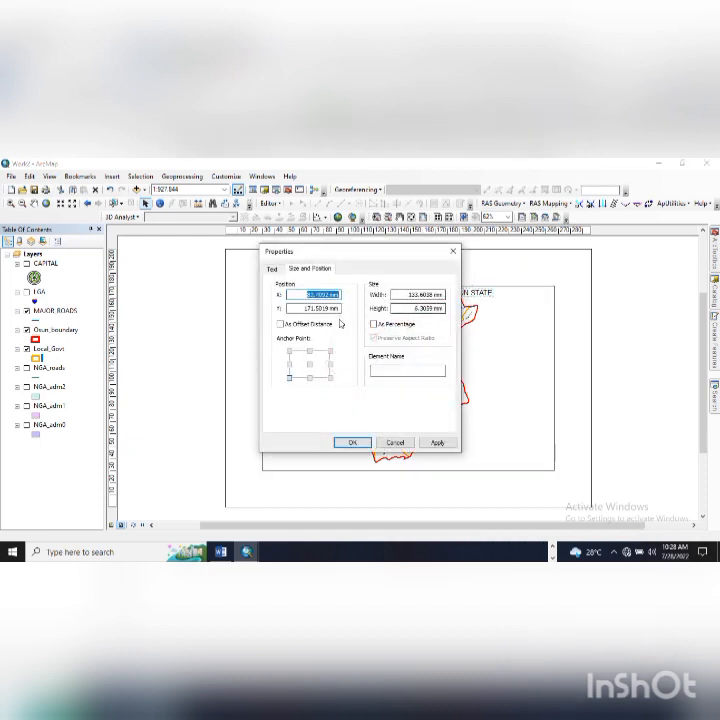
left_click(271, 269)
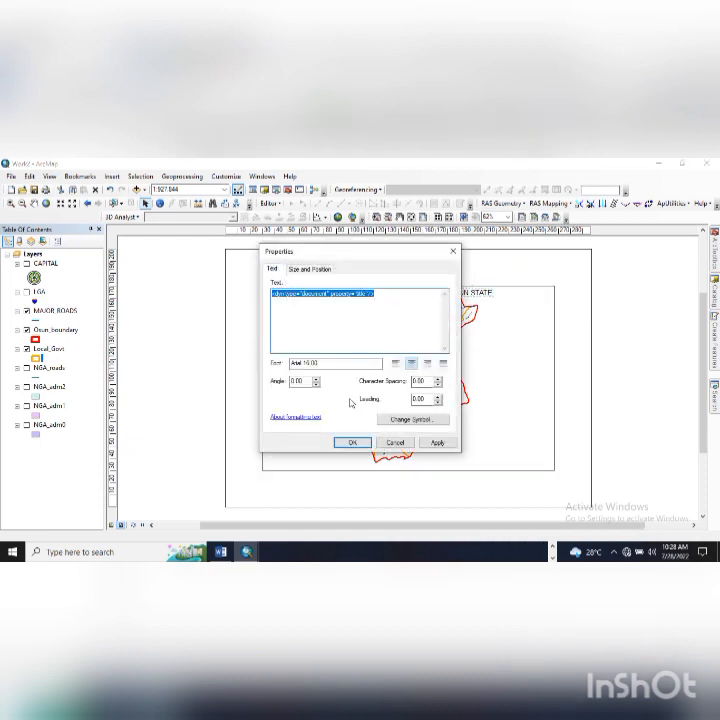
left_click(413, 424)
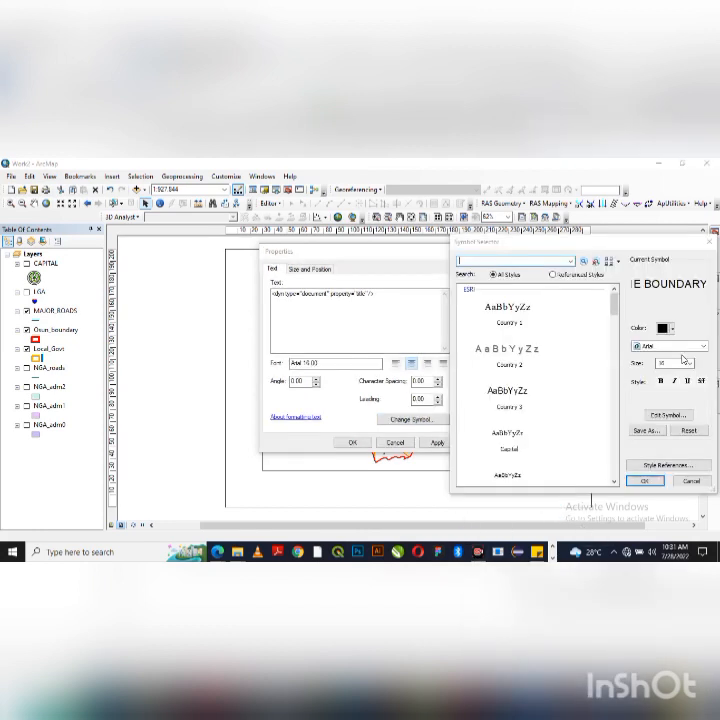
- Style the title as blue, bold, underlined Times New Roman, then open Edit Symbol
left_click(701, 347)
left_click(703, 347)
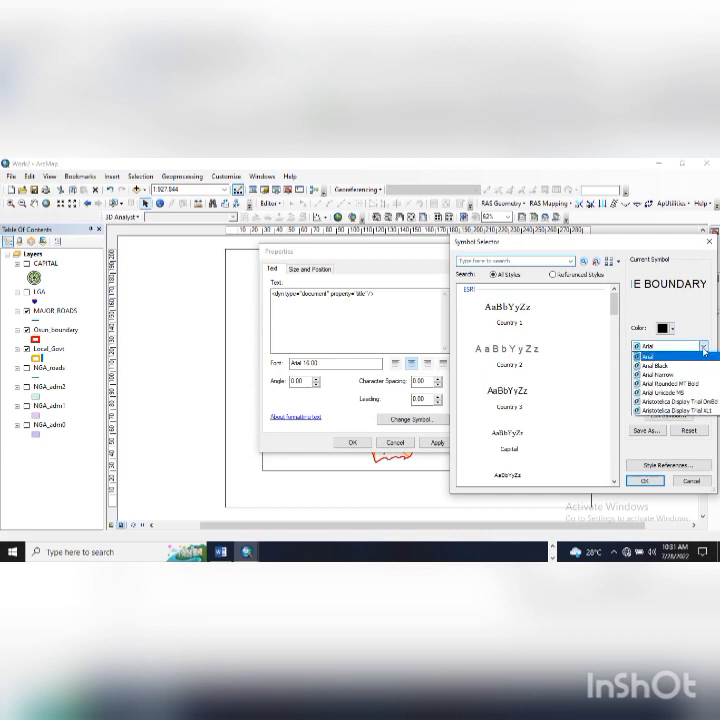
key("t")
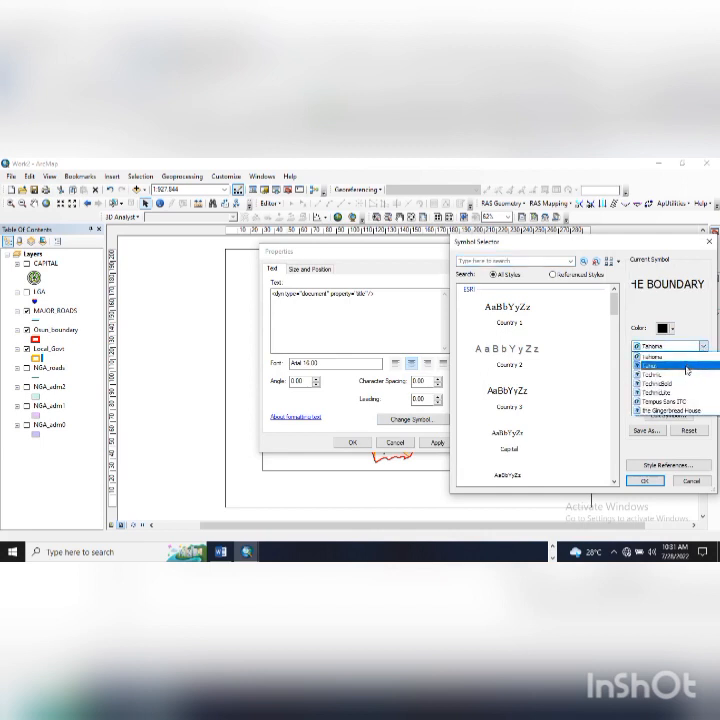
scroll(686, 402, "down", 2)
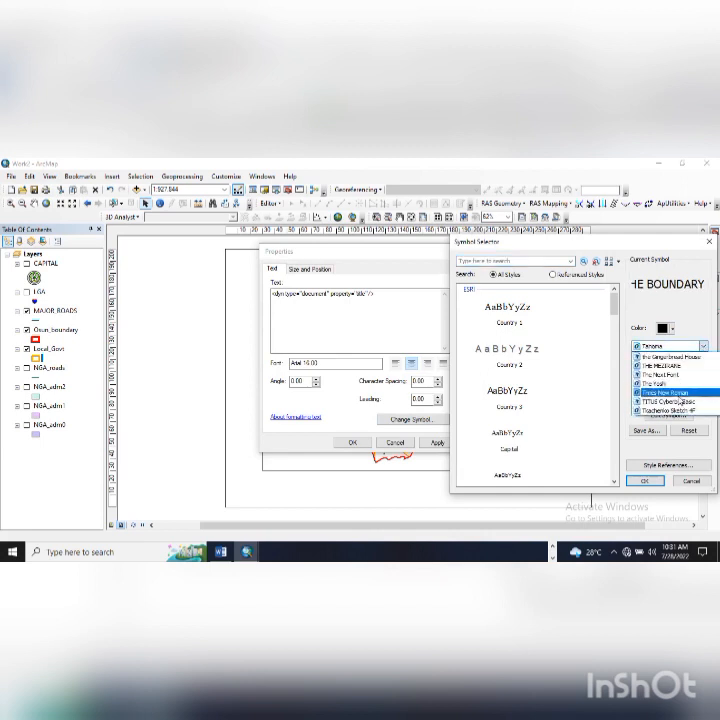
left_click(672, 392)
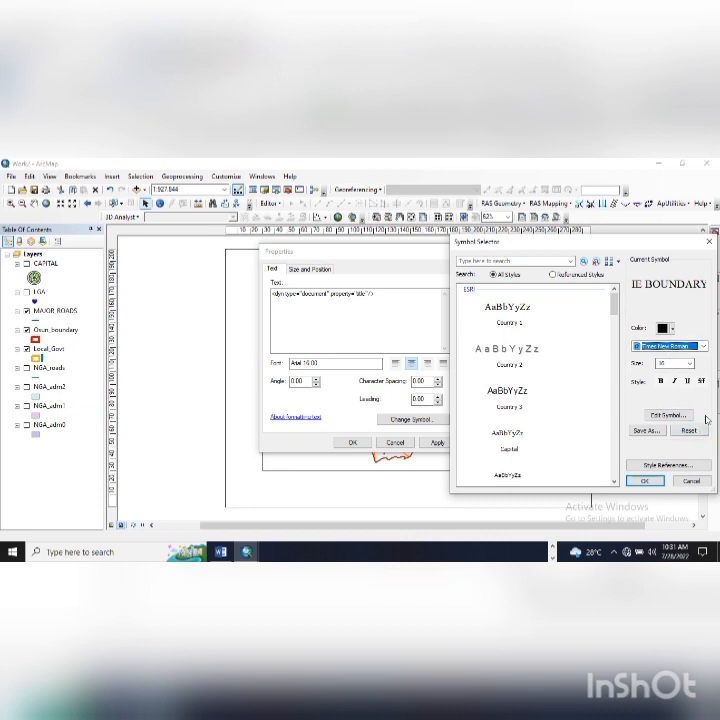
left_click(660, 381)
left_click(688, 381)
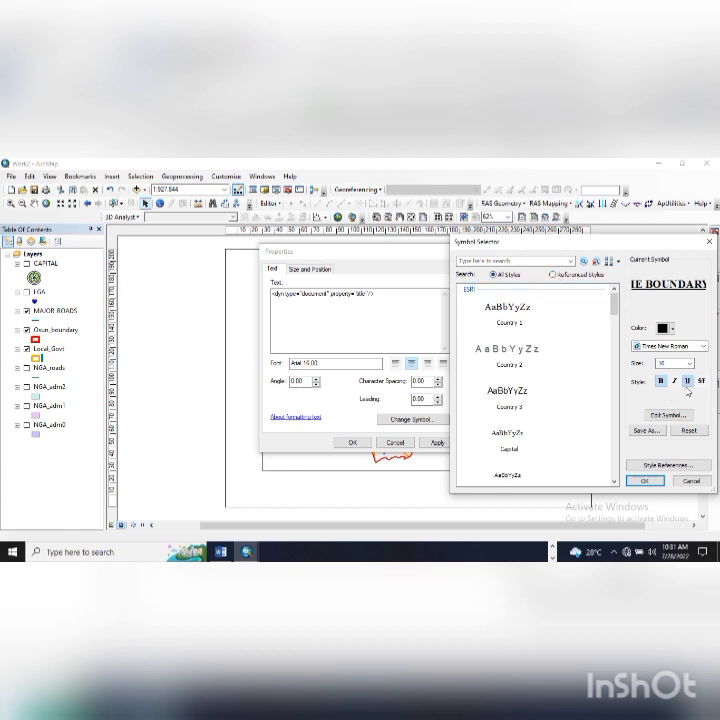
left_click(668, 328)
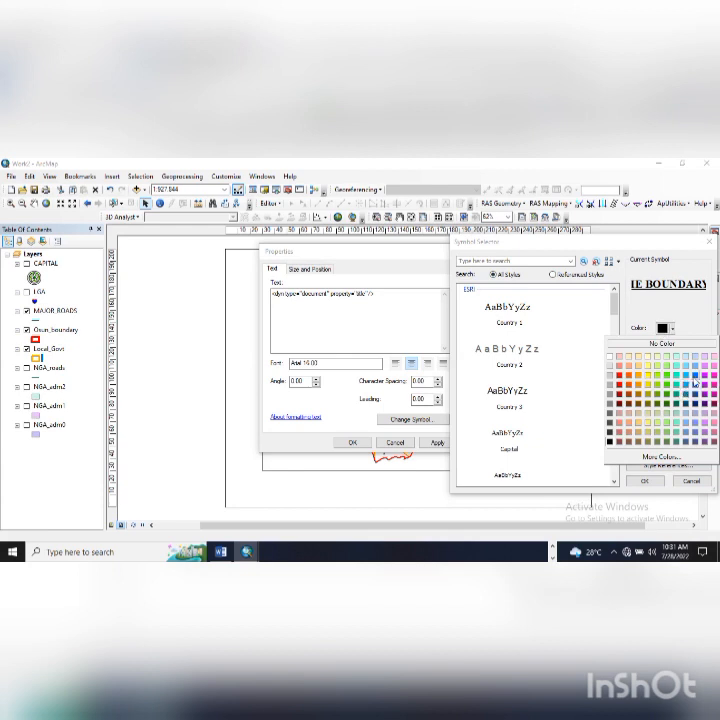
left_click(685, 386)
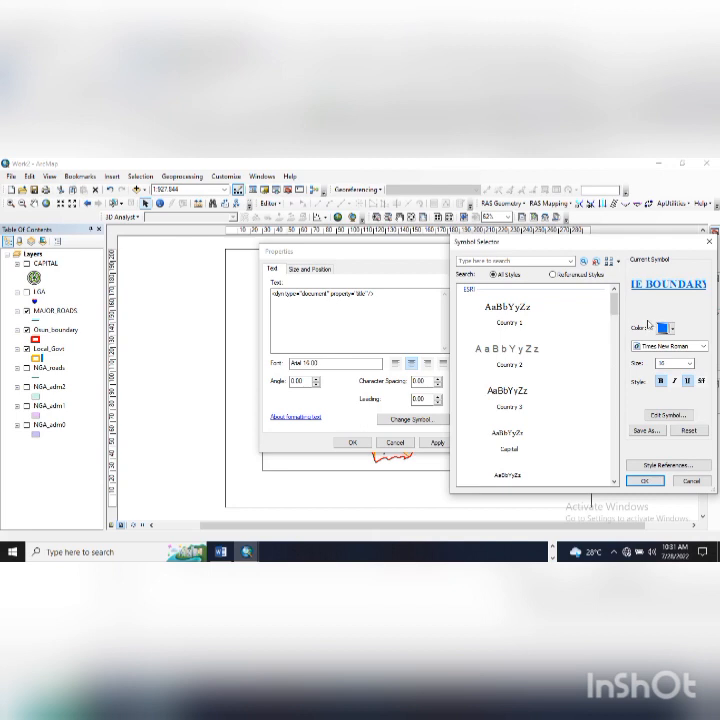
left_click(673, 418)
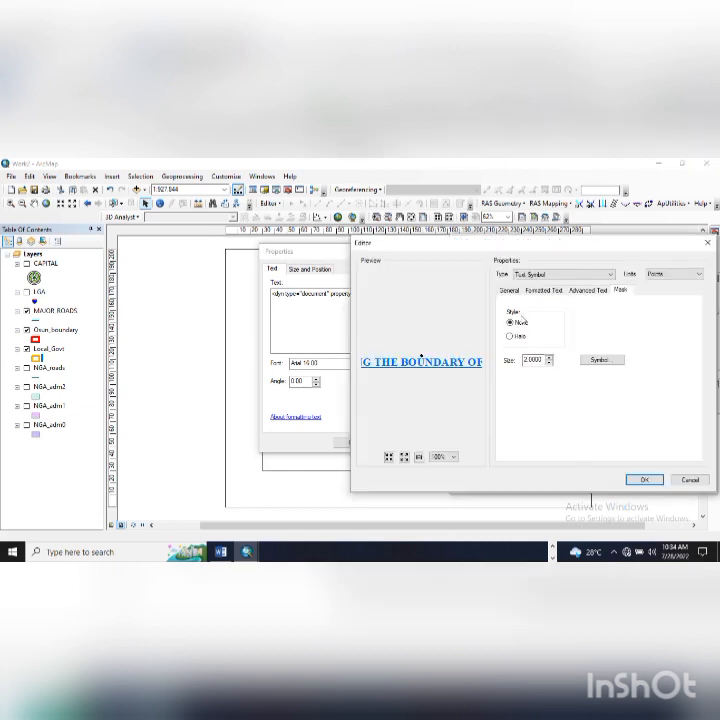
- Review the Editor's General and Advanced Text tabs, then confirm and apply the blue title style
left_click(509, 291)
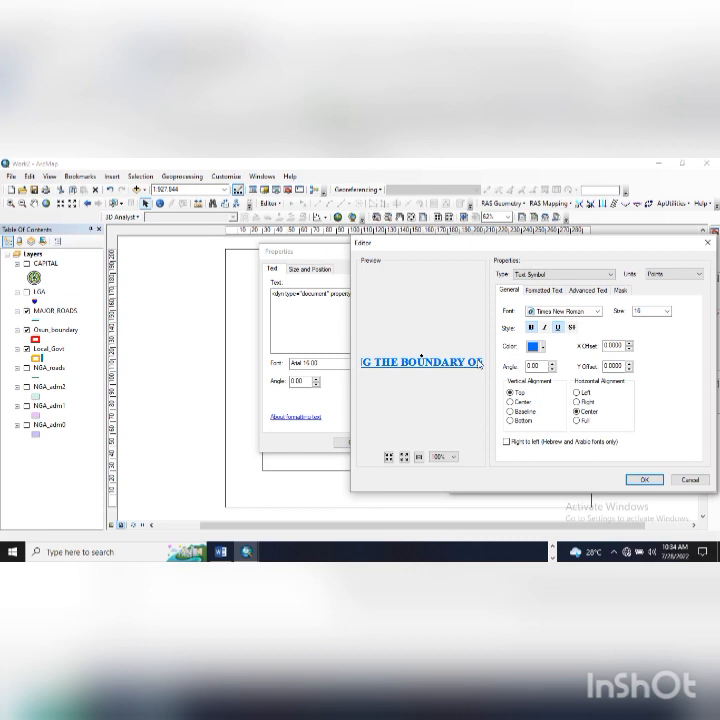
left_click(590, 292)
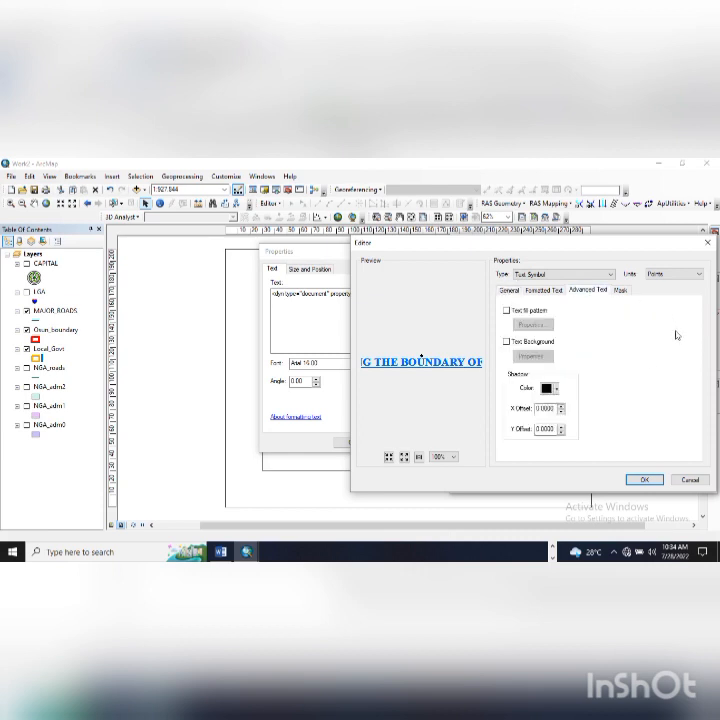
left_click(644, 479)
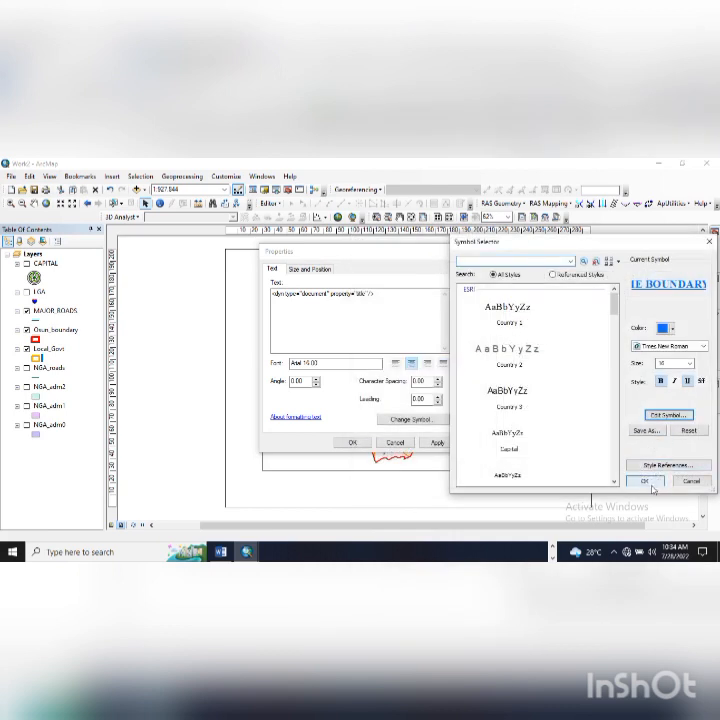
left_click(646, 484)
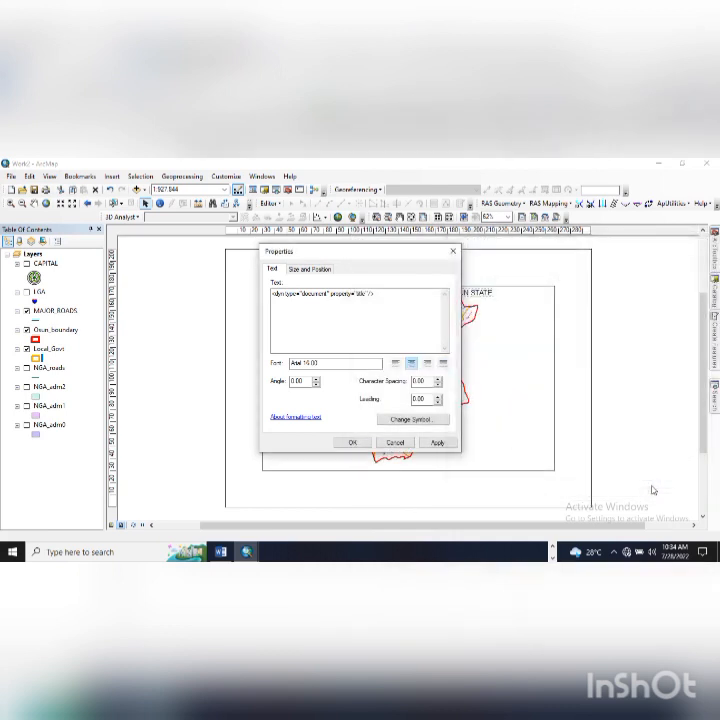
left_click(434, 443)
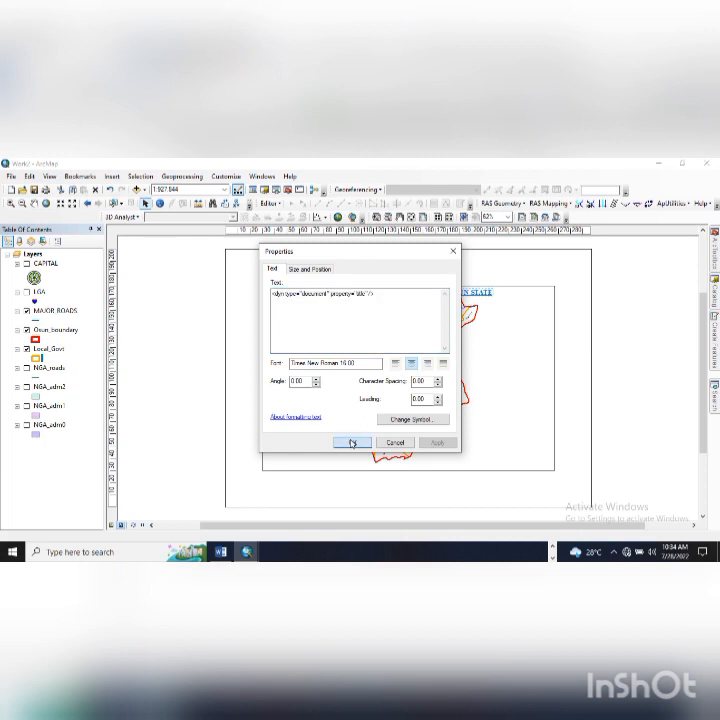
left_click(352, 443)
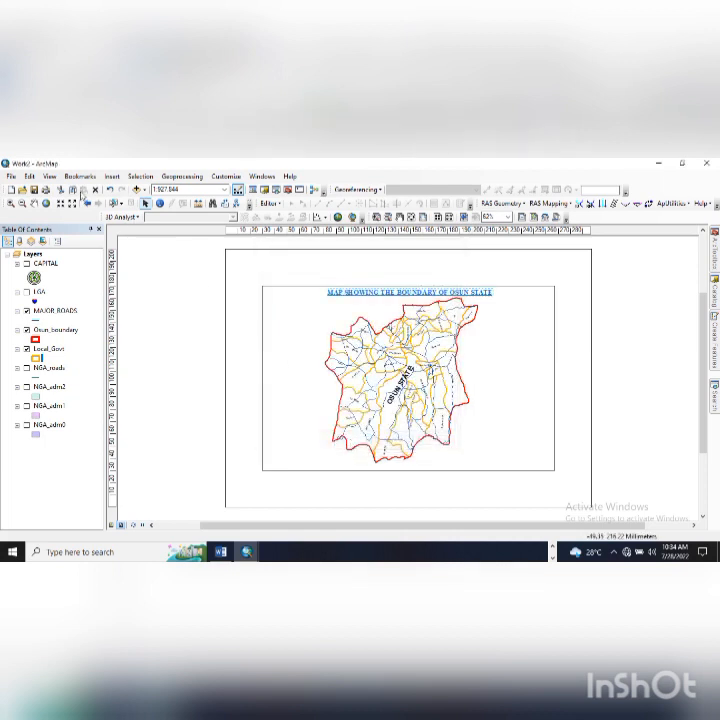
- Insert Current Date dynamic text and place it at the map frame's lower left
left_click(112, 176)
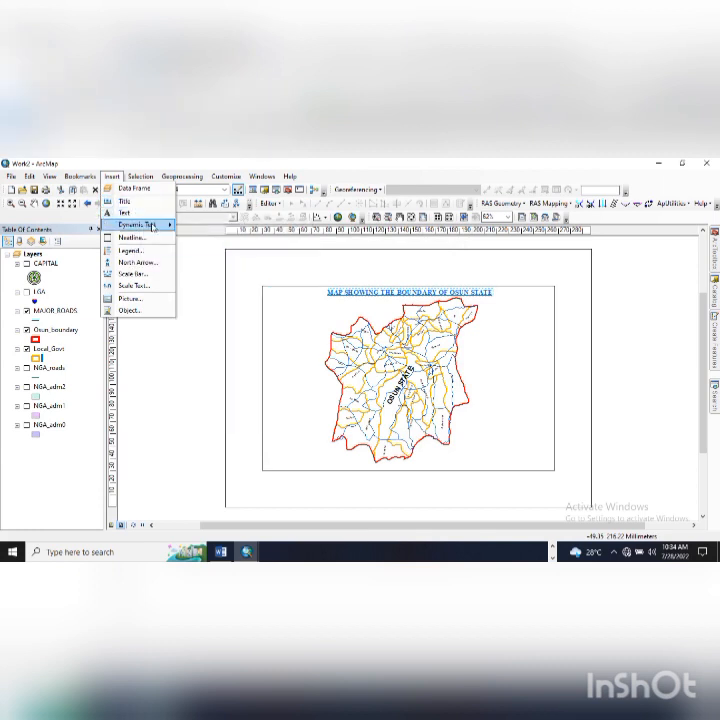
mouse_move(155, 229)
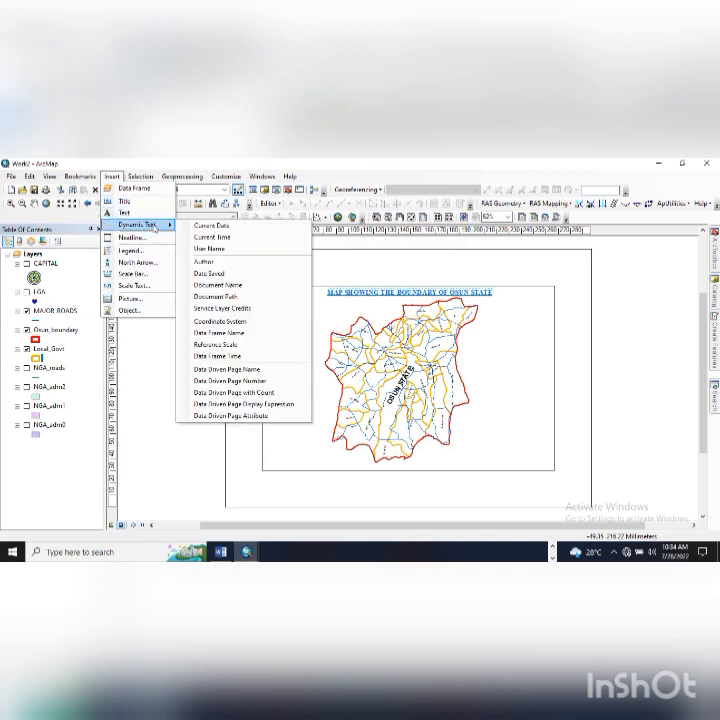
left_click(216, 226)
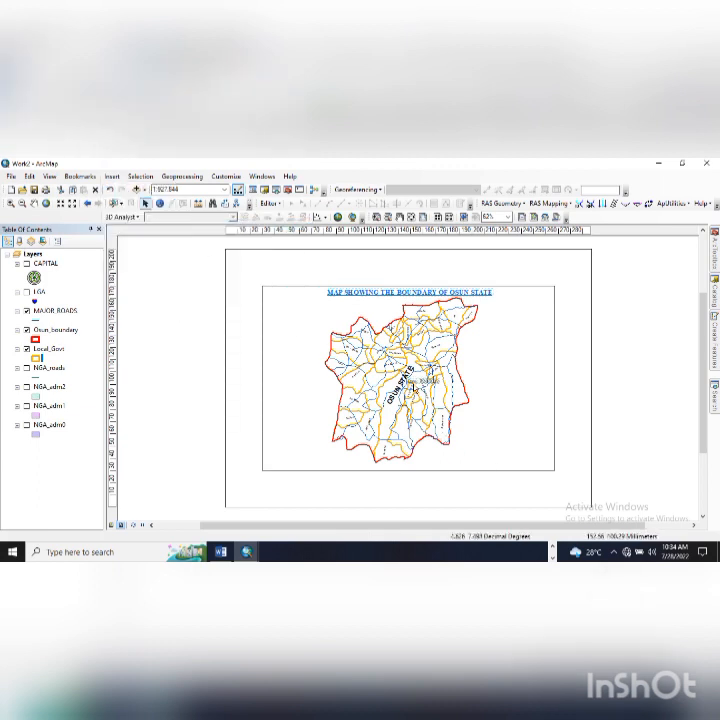
left_click_drag(420, 382, 298, 455)
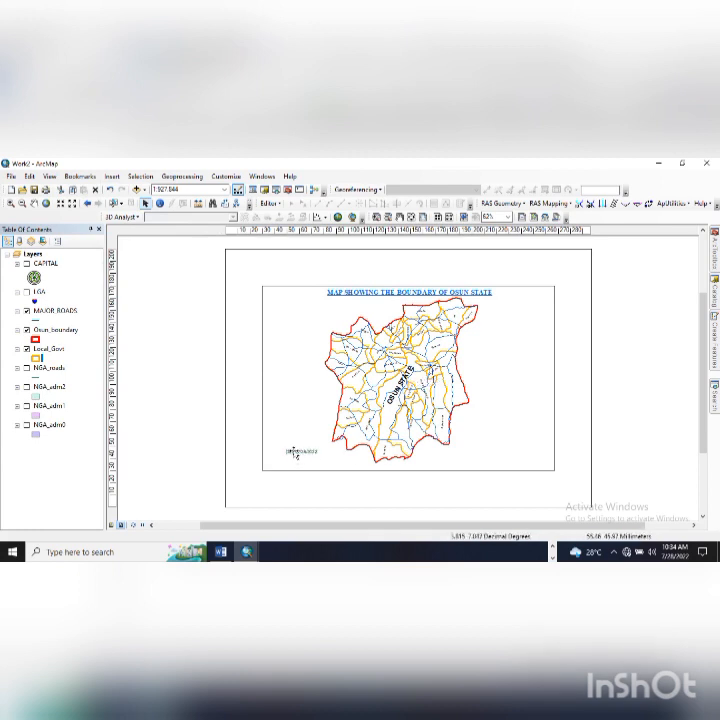
- Open the date text's properties, select its font size, then close the dialog
double_click(296, 453)
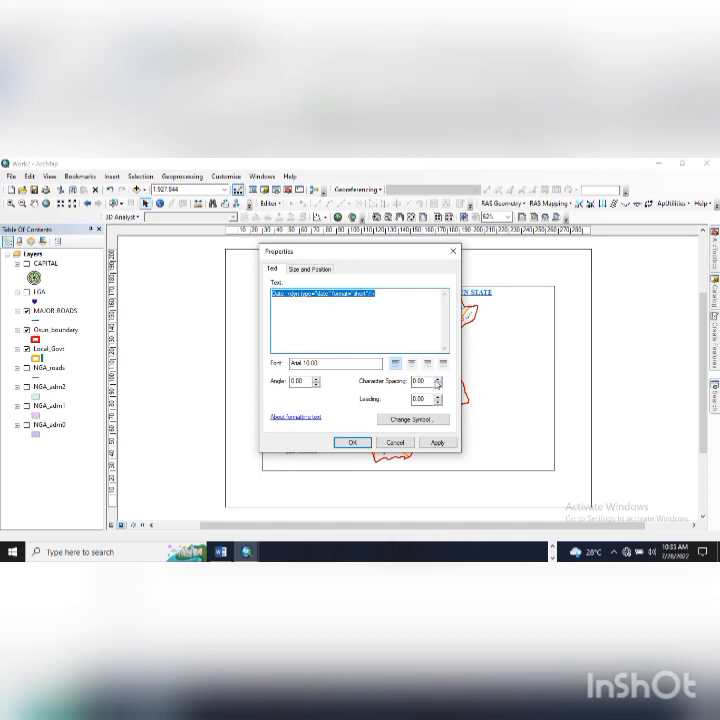
left_click(309, 363)
double_click(309, 363)
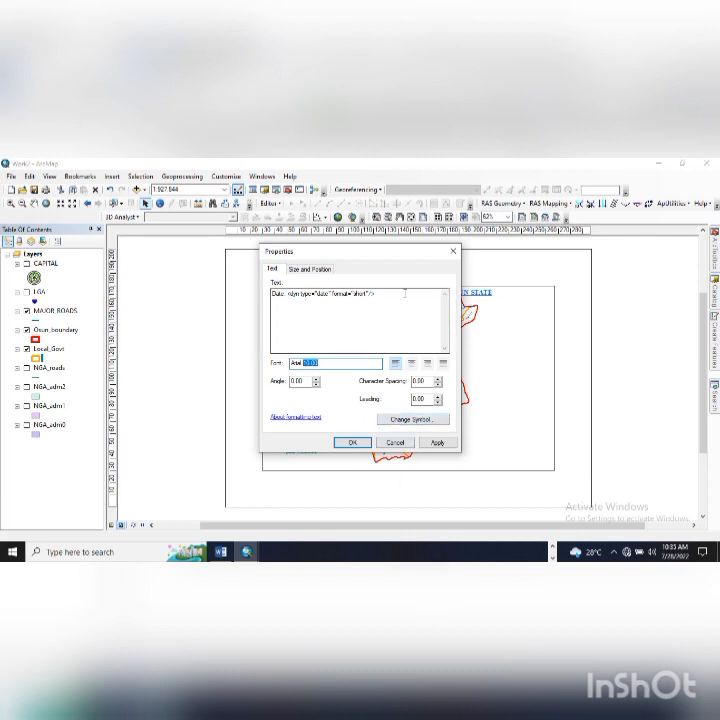
left_click(452, 253)
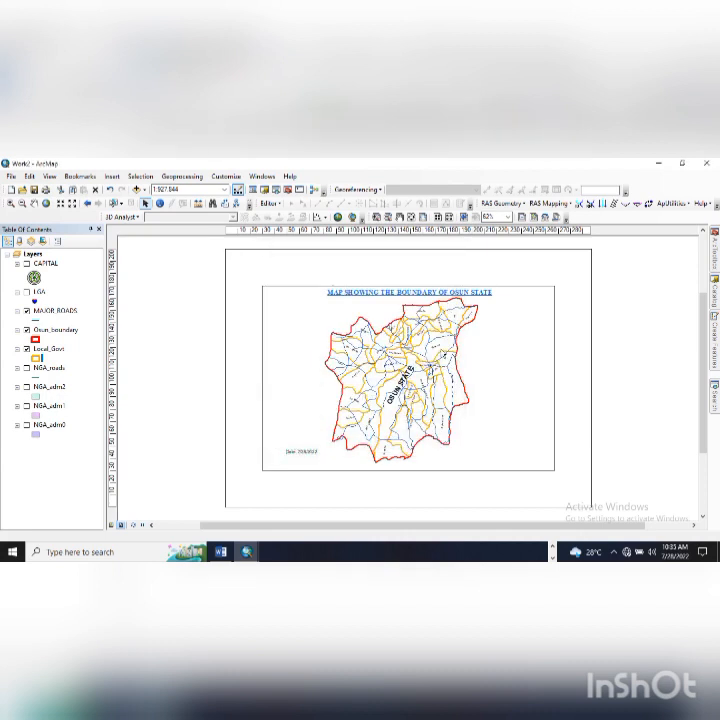
- Add a plain Text placeholder element to the layout above the date
left_click(50, 177)
left_click(50, 177)
left_click(80, 177)
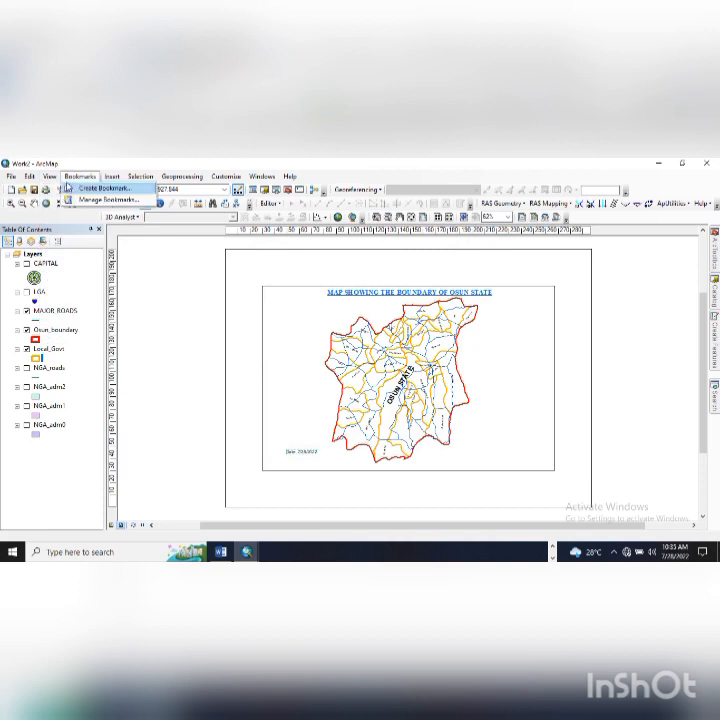
left_click(111, 177)
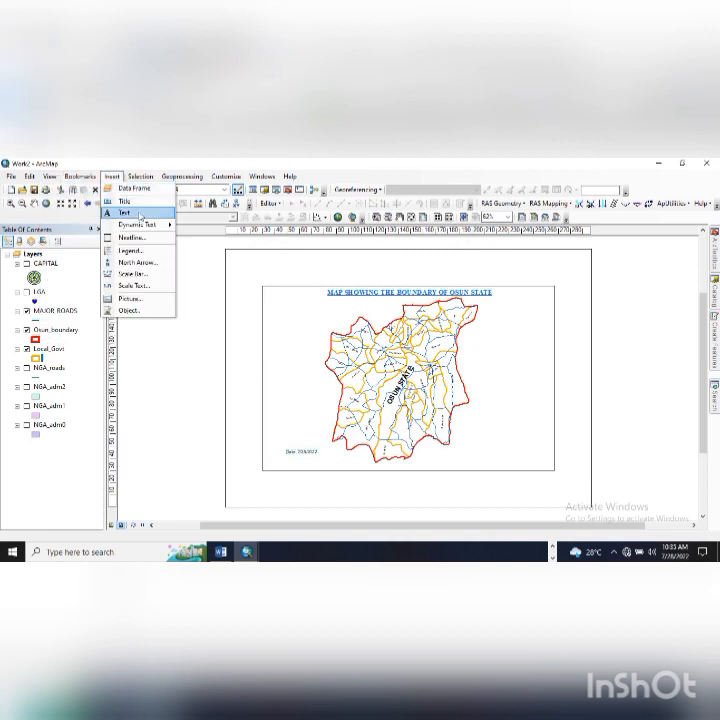
mouse_move(153, 229)
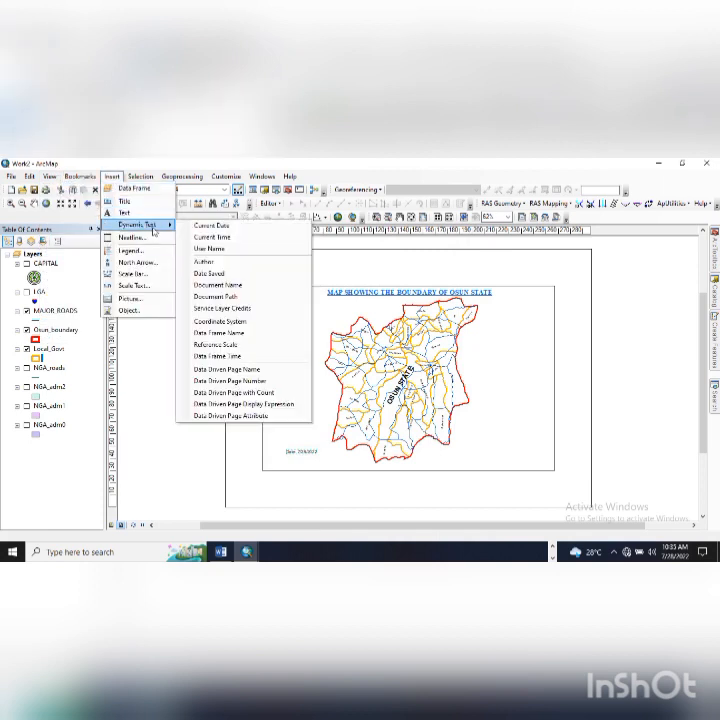
left_click(147, 215)
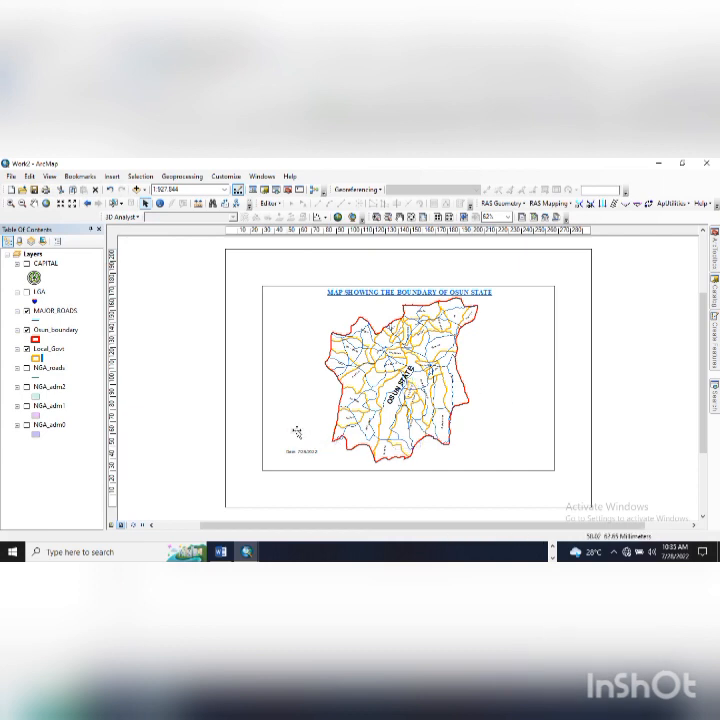
- Bring up the Insert menu's Dynamic Text options again
left_click(49, 176)
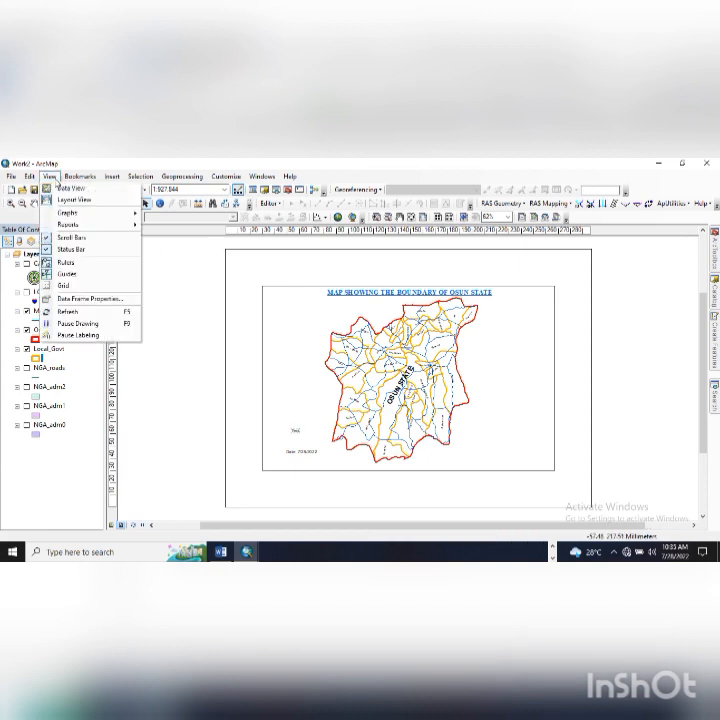
left_click(49, 176)
left_click(114, 176)
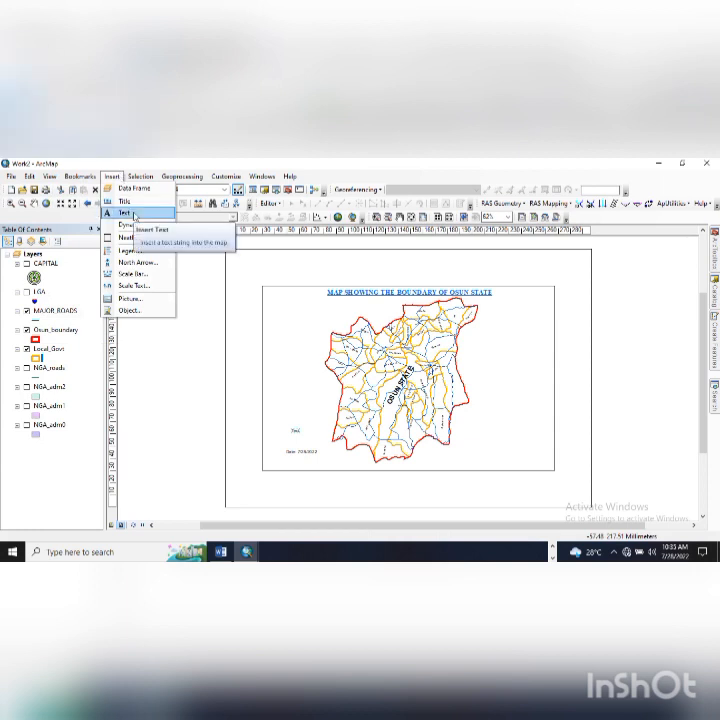
mouse_move(137, 227)
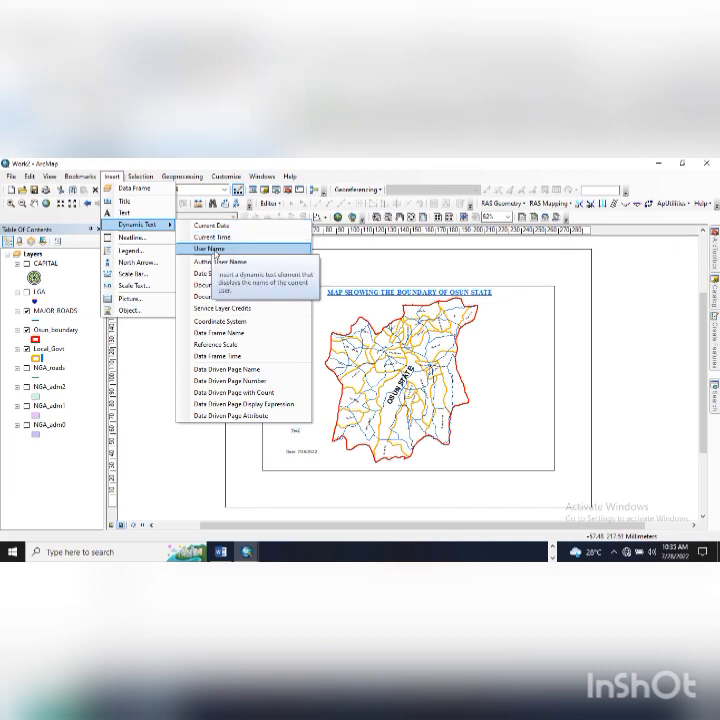
- Add User Name text above the date, plus a Coordinate System text at the lower left
left_click(214, 252)
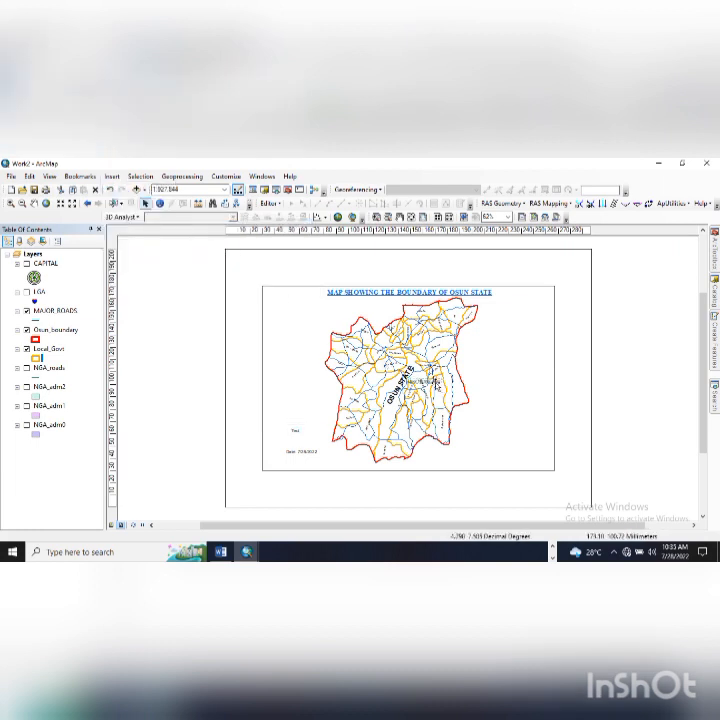
left_click_drag(431, 383, 314, 450)
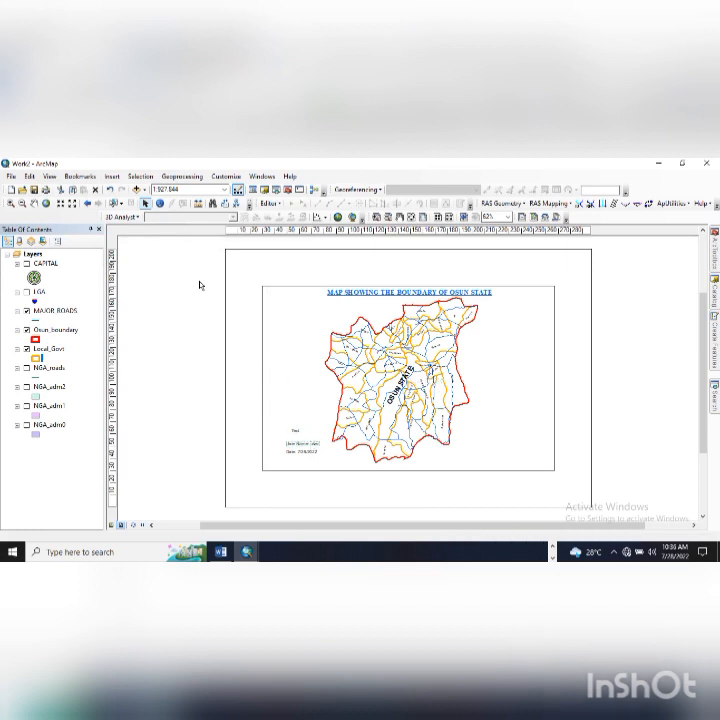
left_click(112, 176)
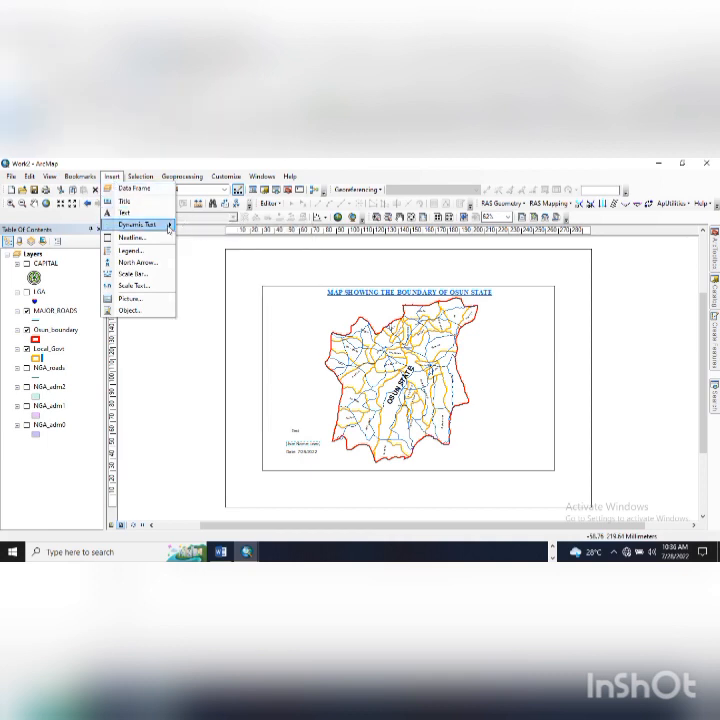
left_click(169, 226)
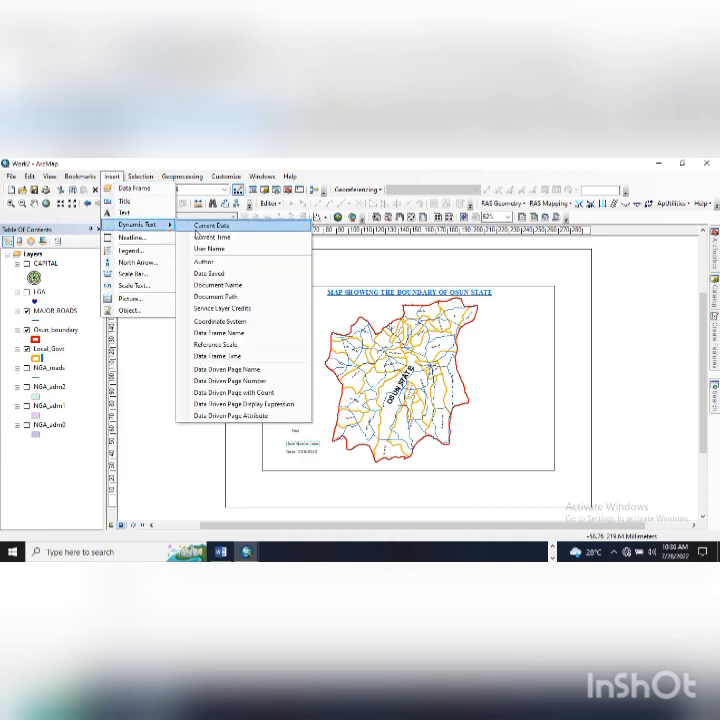
left_click(220, 321)
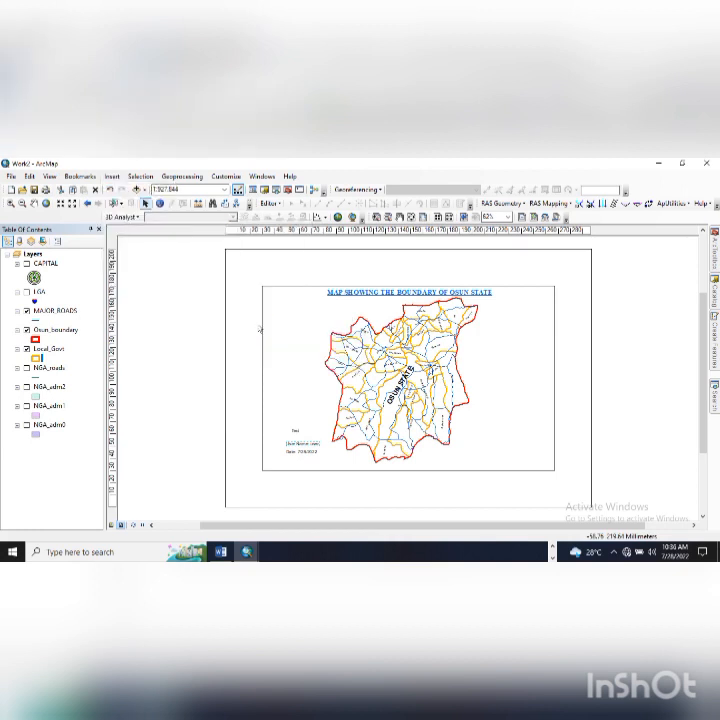
left_click_drag(419, 411, 278, 404)
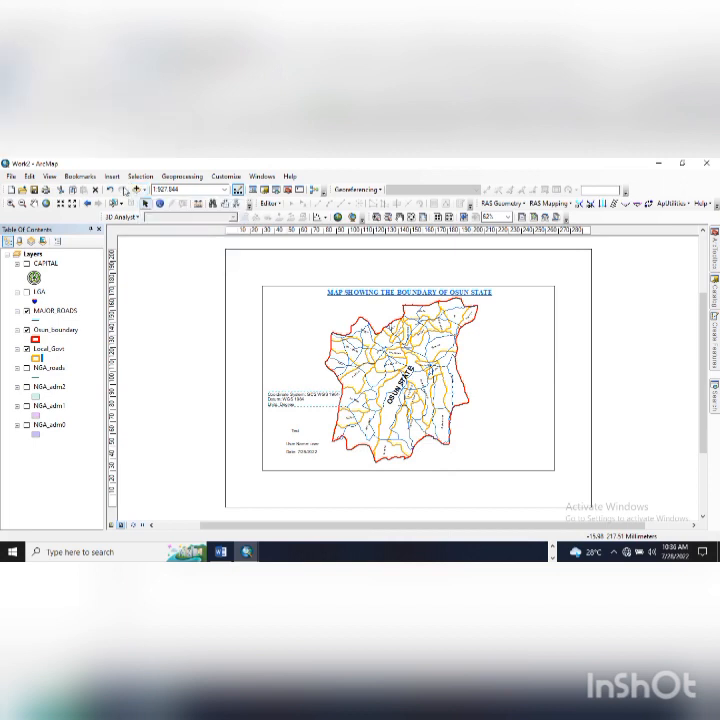
- Add a Reference Scale dynamic text and move it to the layout's left side
left_click(113, 177)
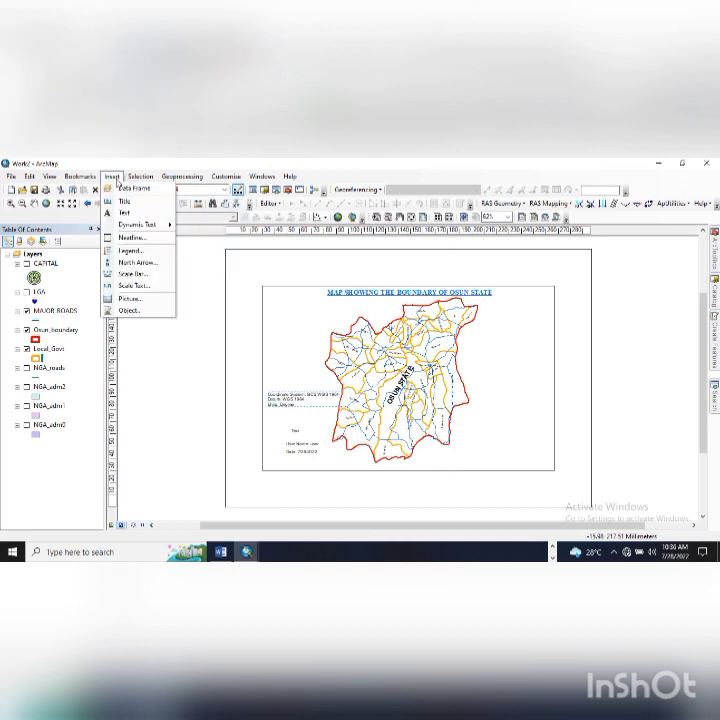
mouse_move(140, 224)
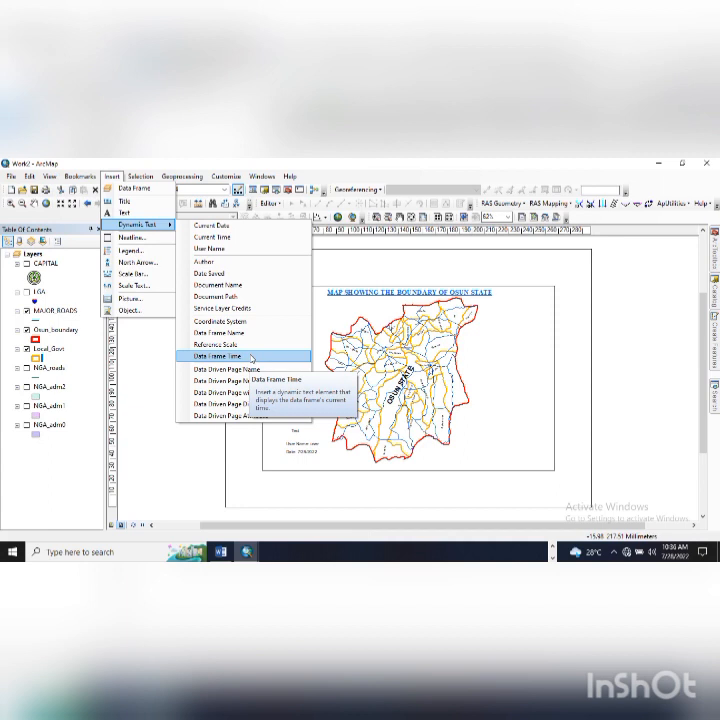
left_click(251, 357)
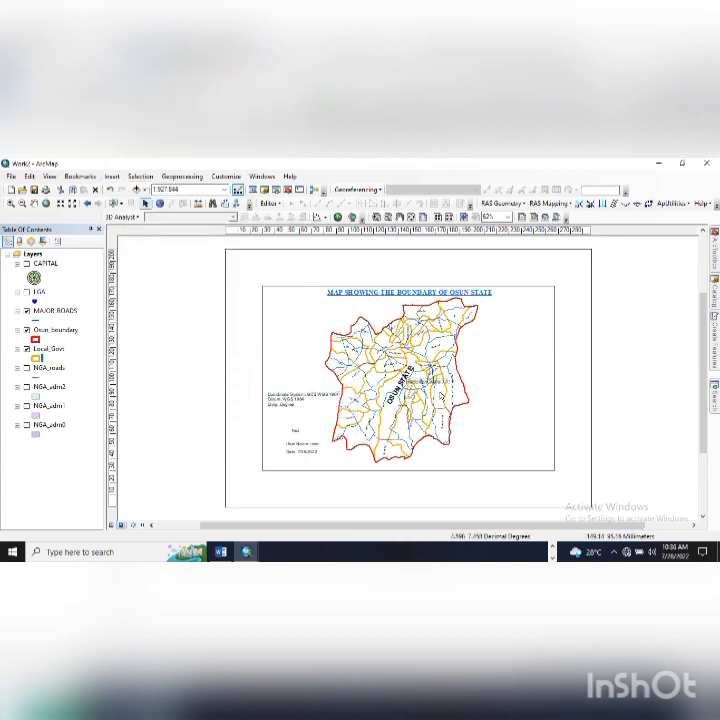
left_click_drag(444, 382, 311, 370)
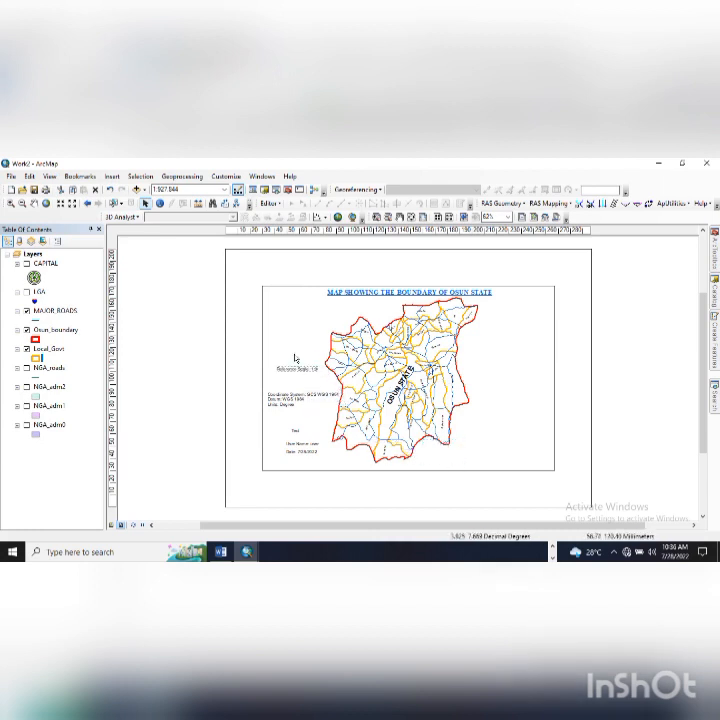
left_click(225, 189)
key("ctrl+c")
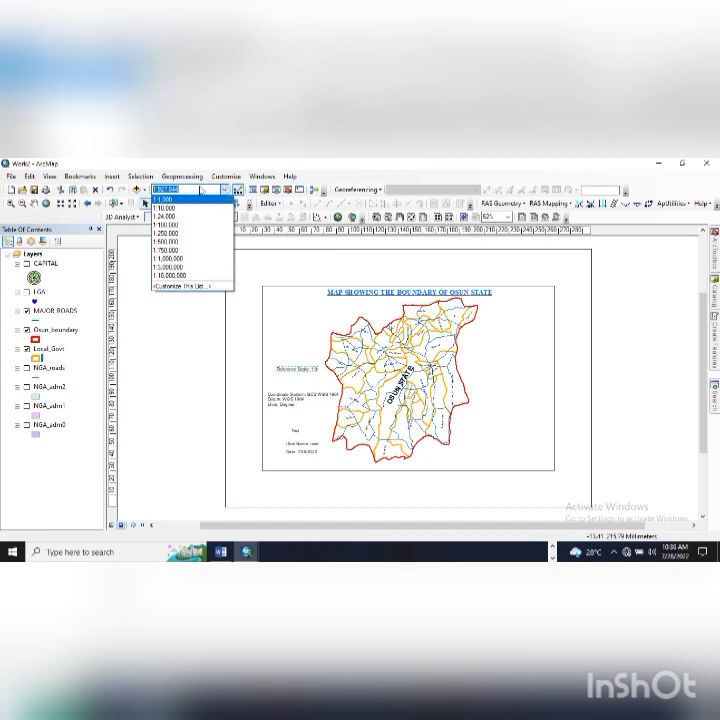
- Restore the map scale to 1:927,844 and nudge the Reference Scale text slightly lower
left_click(200, 190)
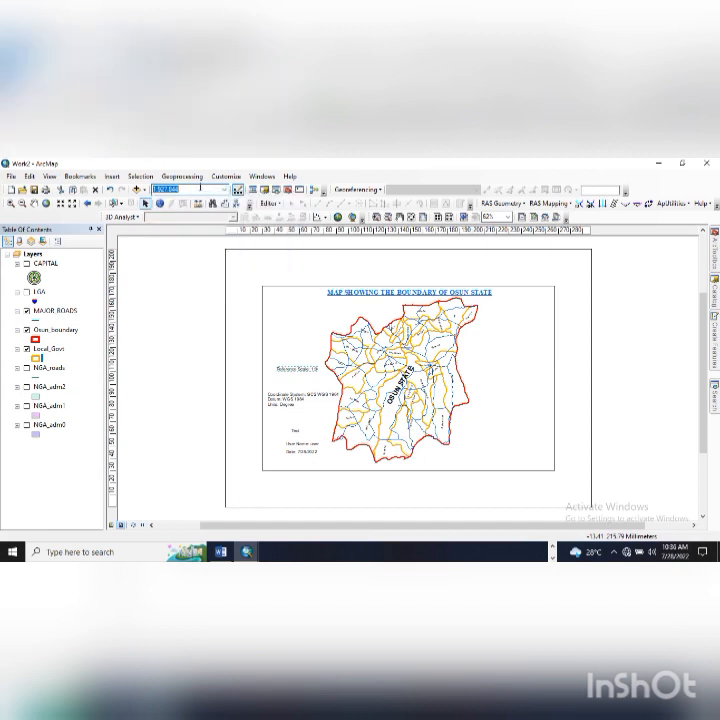
left_click(224, 190)
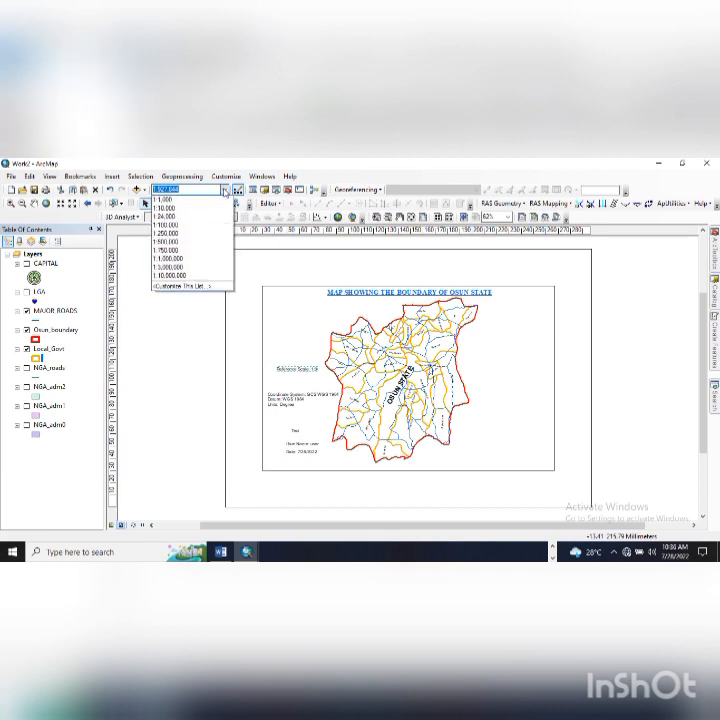
left_click(207, 209)
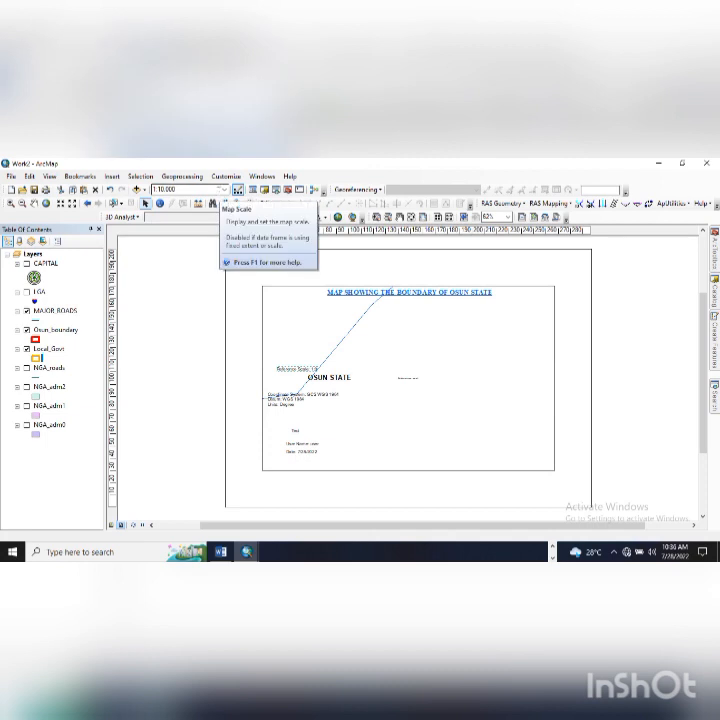
left_click(218, 189)
key("ctrl+v")
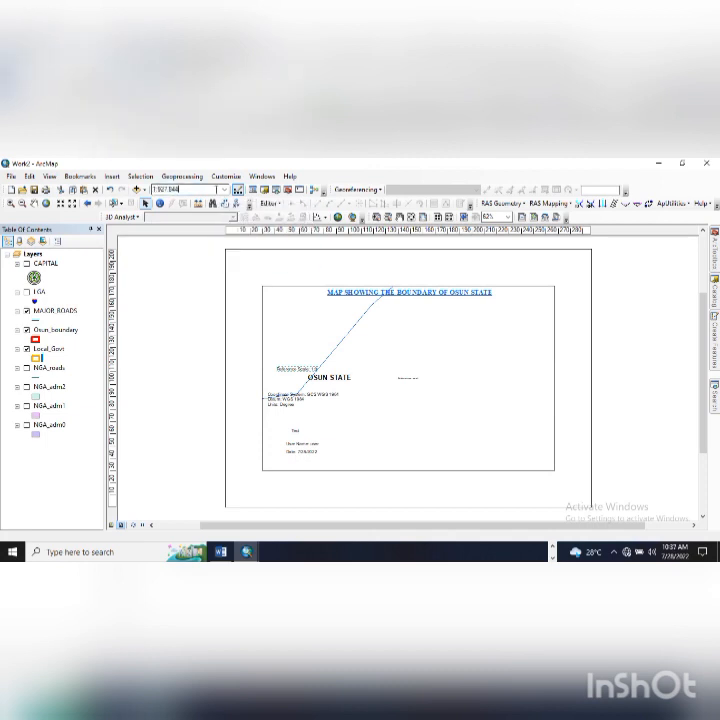
key("Return")
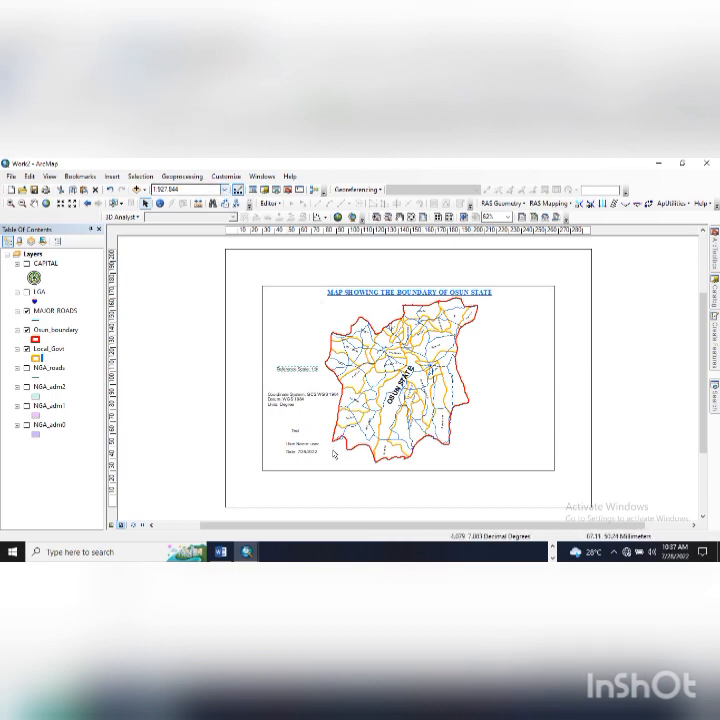
left_click_drag(294, 371, 294, 380)
left_click(165, 371)
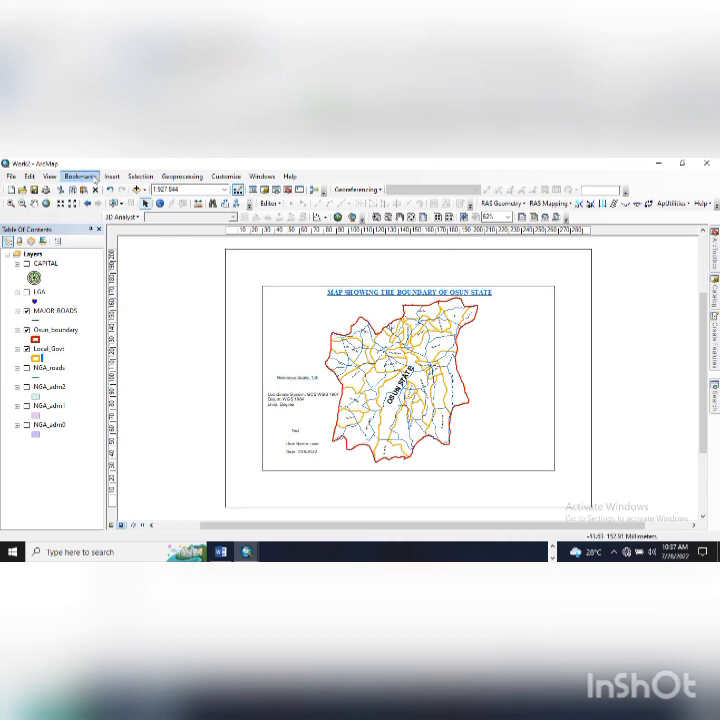
left_click(112, 176)
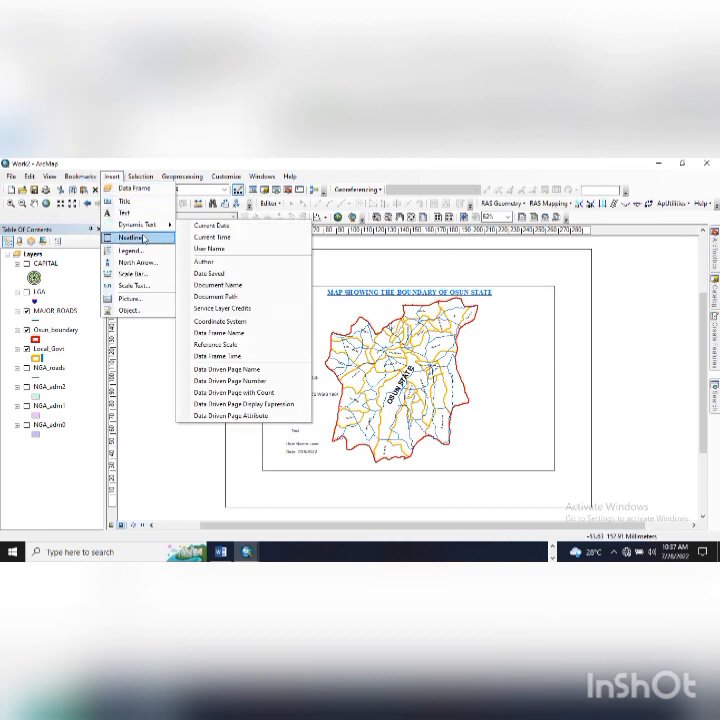
left_click(144, 238)
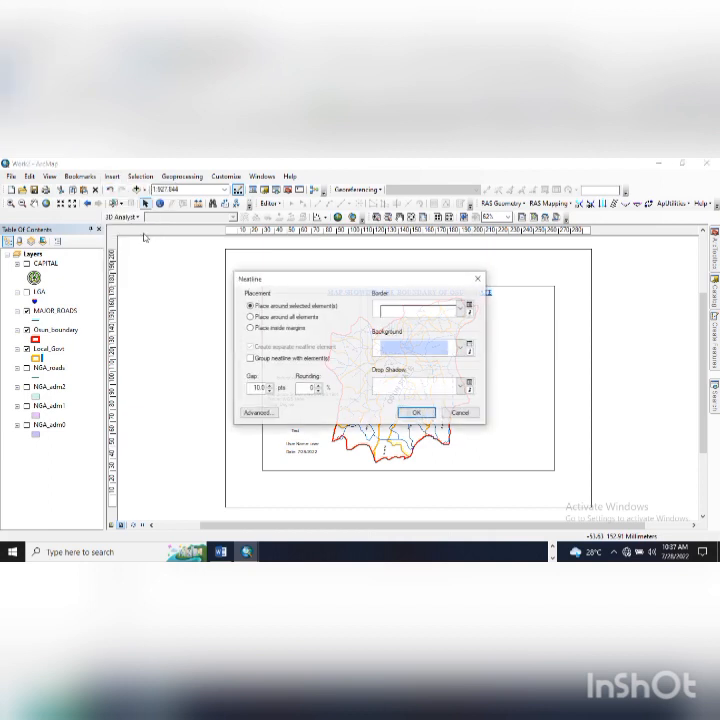
left_click_drag(296, 284, 276, 361)
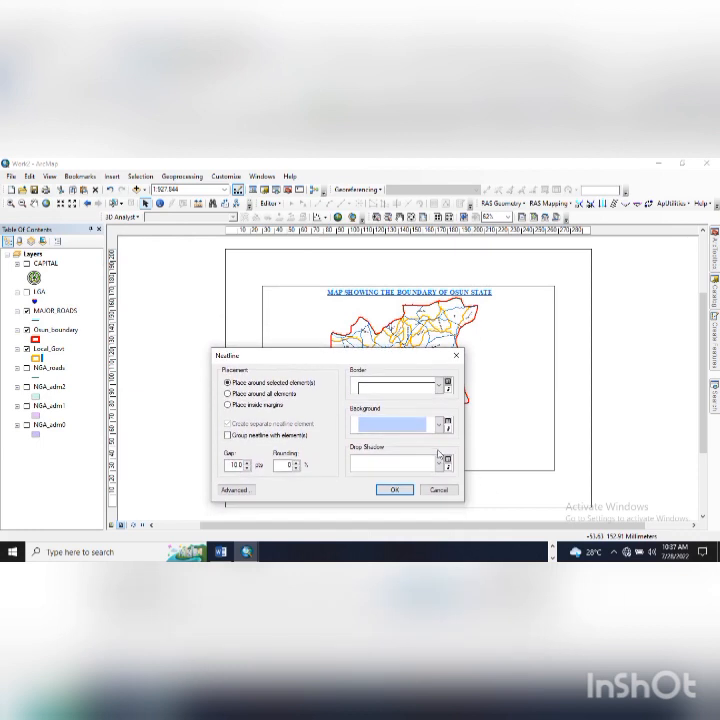
left_click(439, 427)
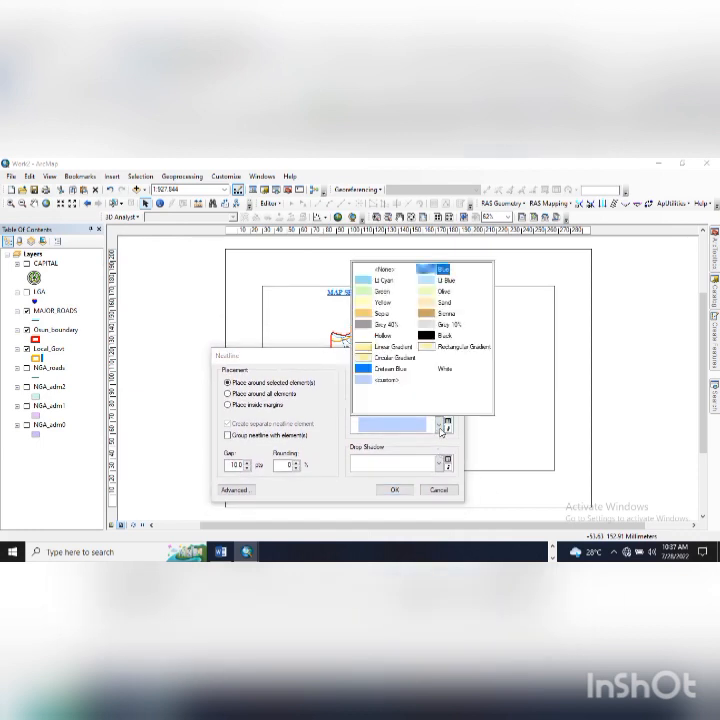
left_click(440, 428)
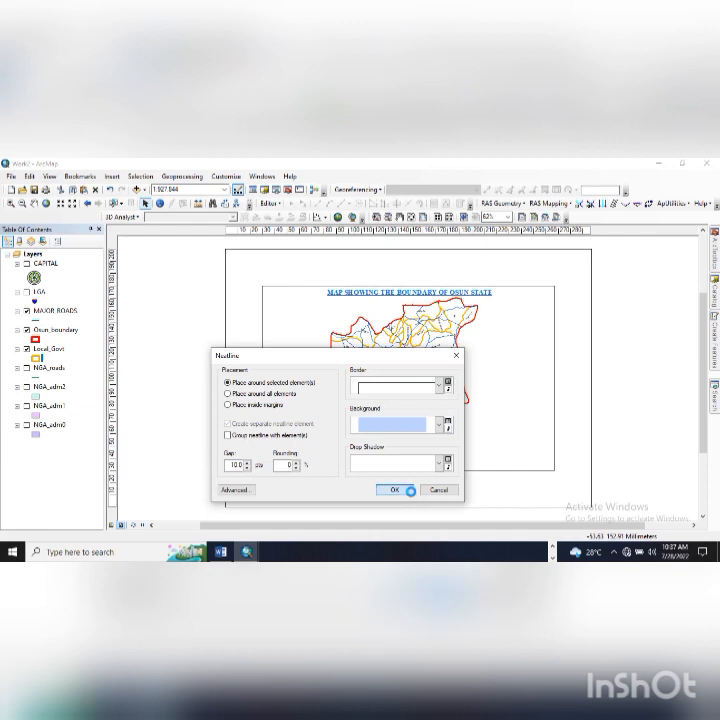
left_click(395, 490)
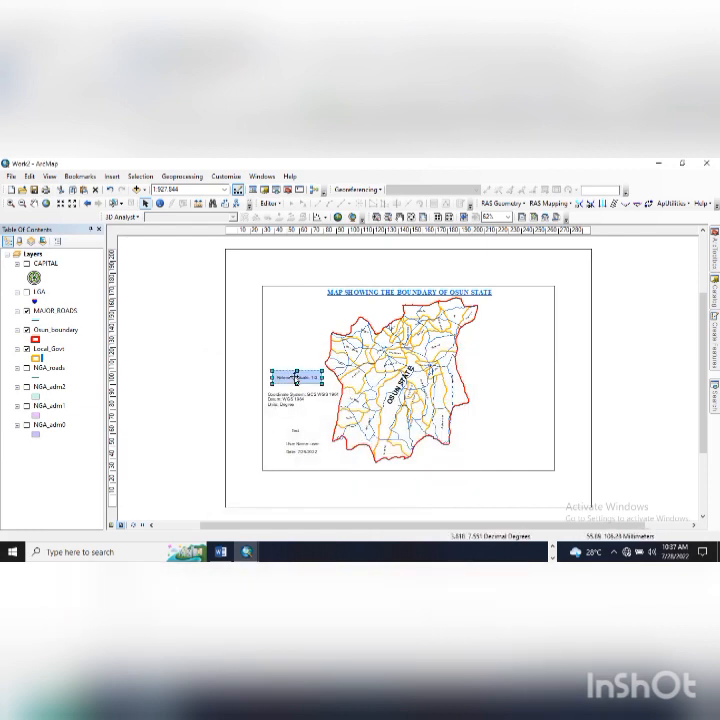
left_click_drag(294, 377, 294, 368)
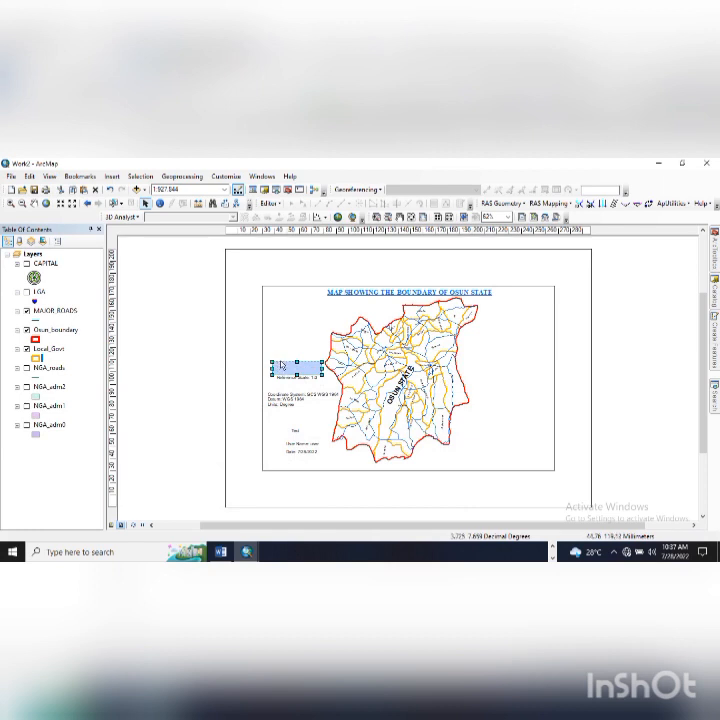
key("Delete")
key("ctrl+z")
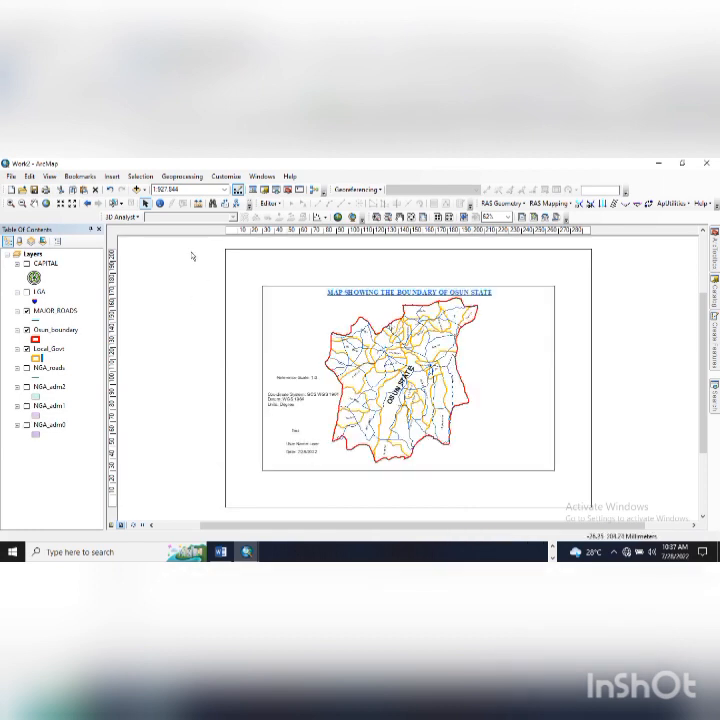
- Insert an ESRI North 3 north arrow onto the layout
left_click(119, 179)
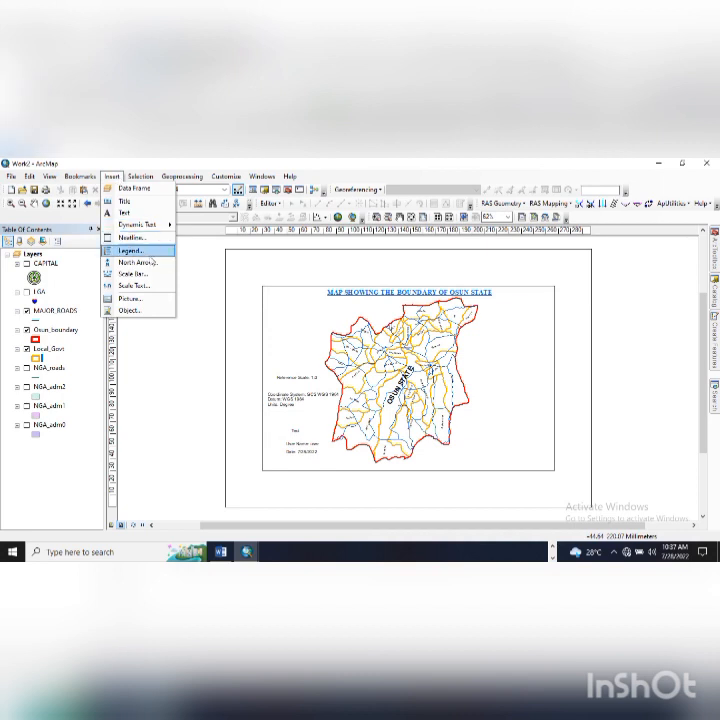
left_click(153, 264)
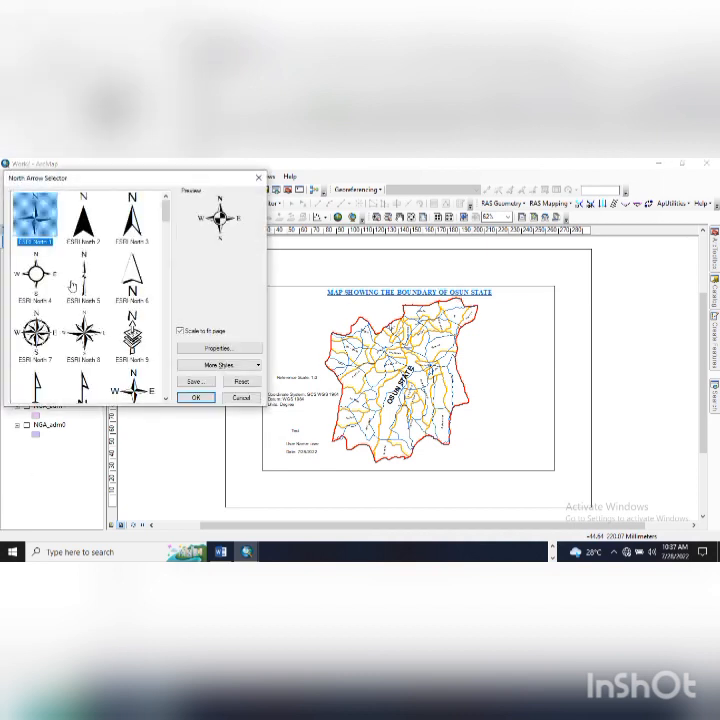
scroll(80, 275, "down", 4)
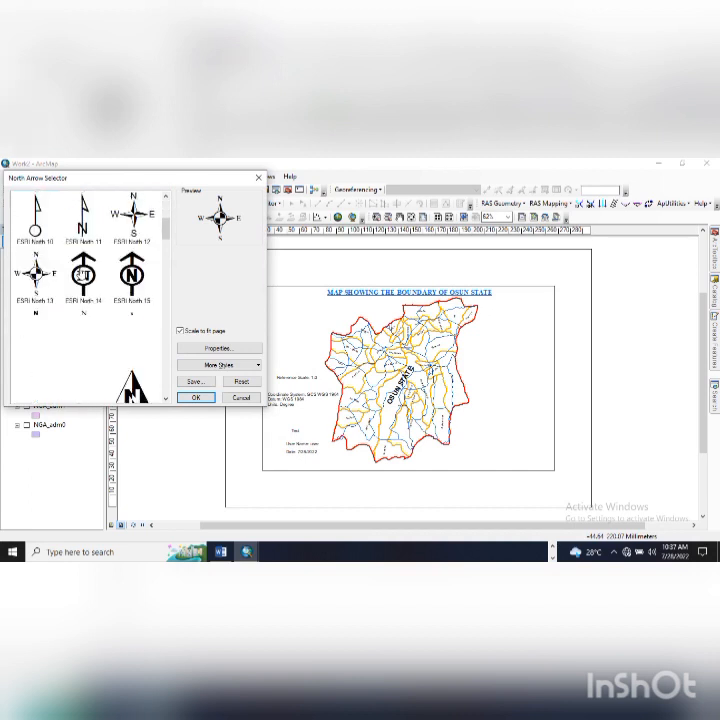
scroll(80, 275, "up", 3)
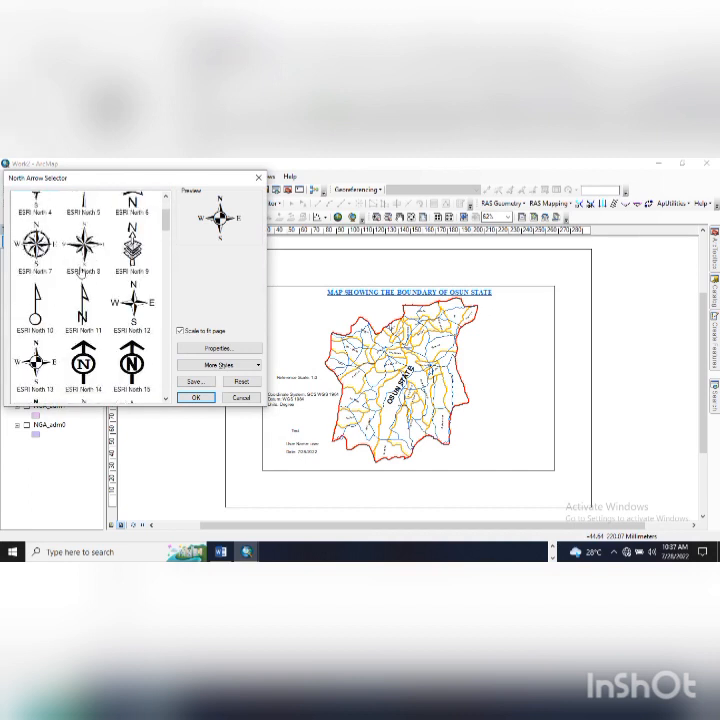
scroll(80, 270, "up", 1)
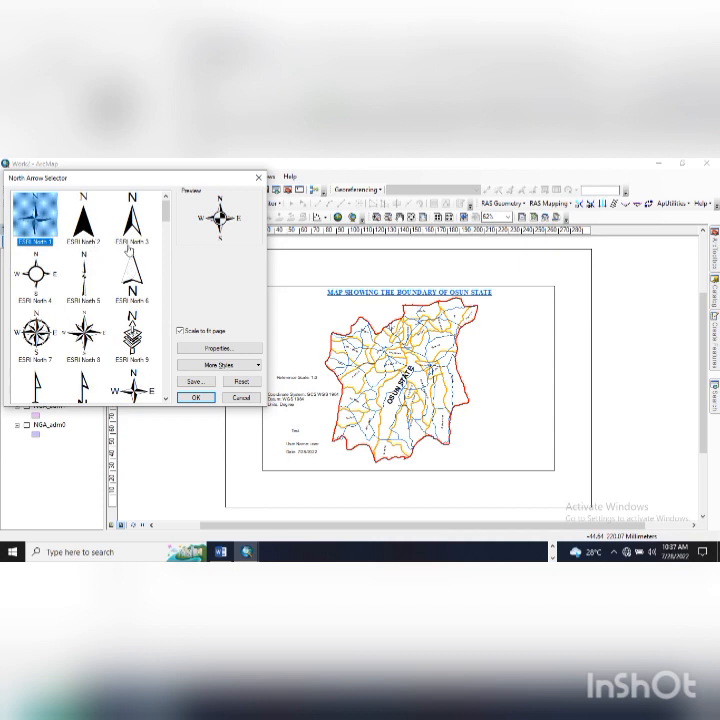
left_click(130, 225)
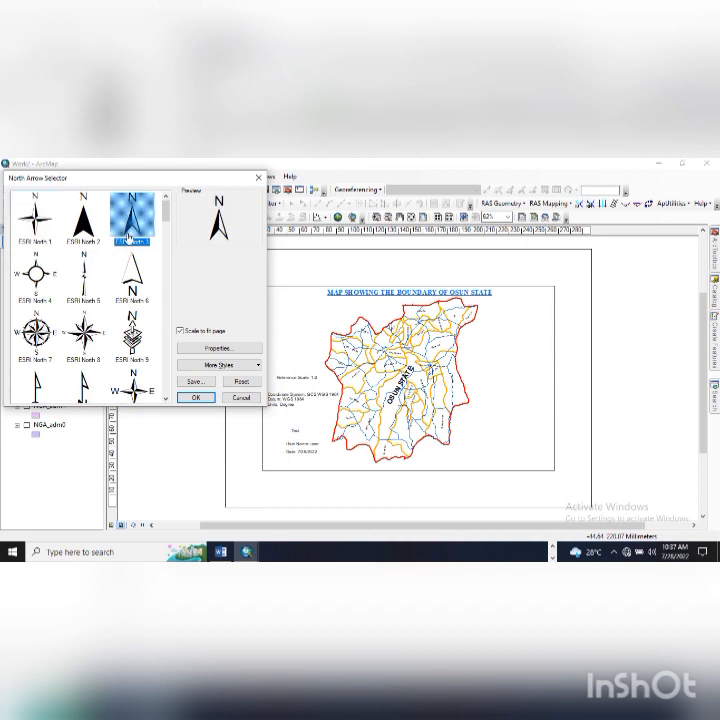
left_click(205, 400)
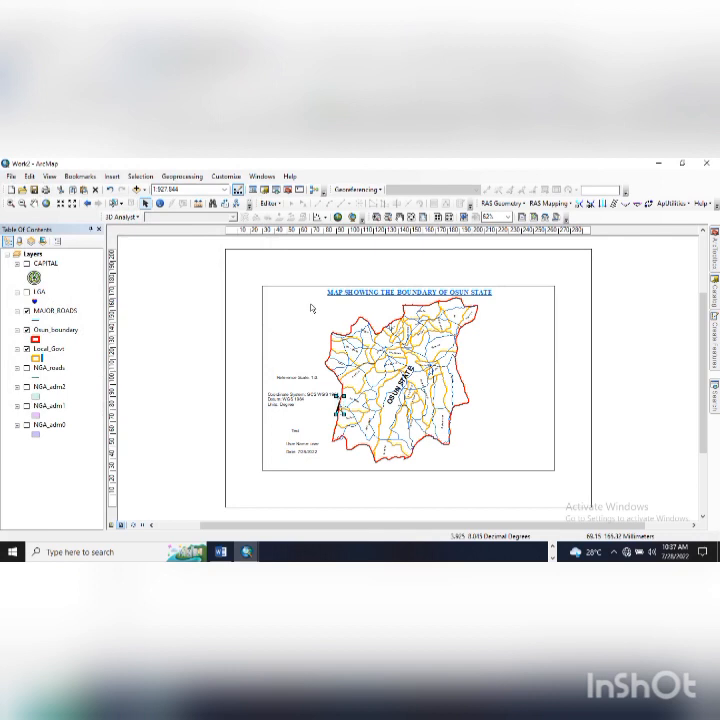
- Enlarge the north arrow and place it in the map frame's top-right corner
left_click_drag(336, 396, 282, 320)
left_click(283, 322)
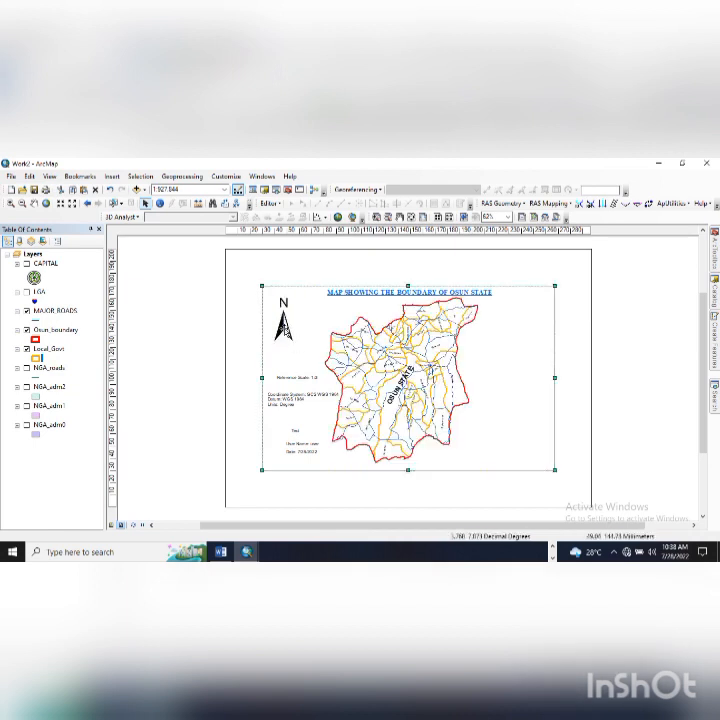
left_click(284, 320)
left_click_drag(294, 340, 538, 321)
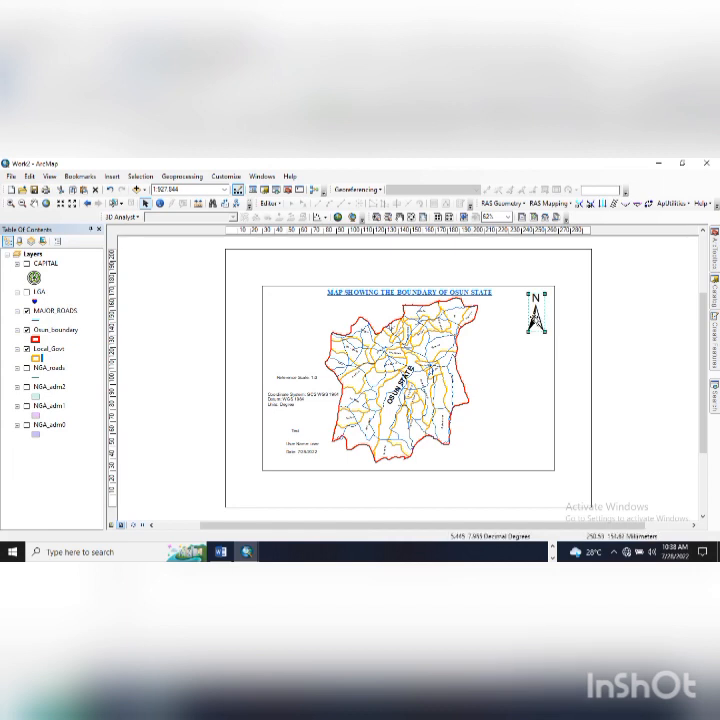
left_click(535, 320)
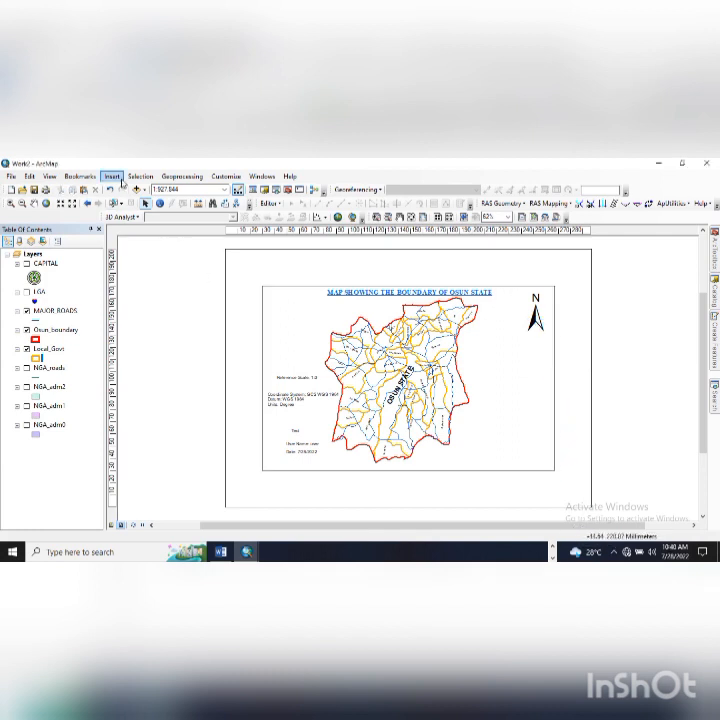
- Start a legend with the CAPITAL through Local_Govt layers as legend items
left_click(119, 179)
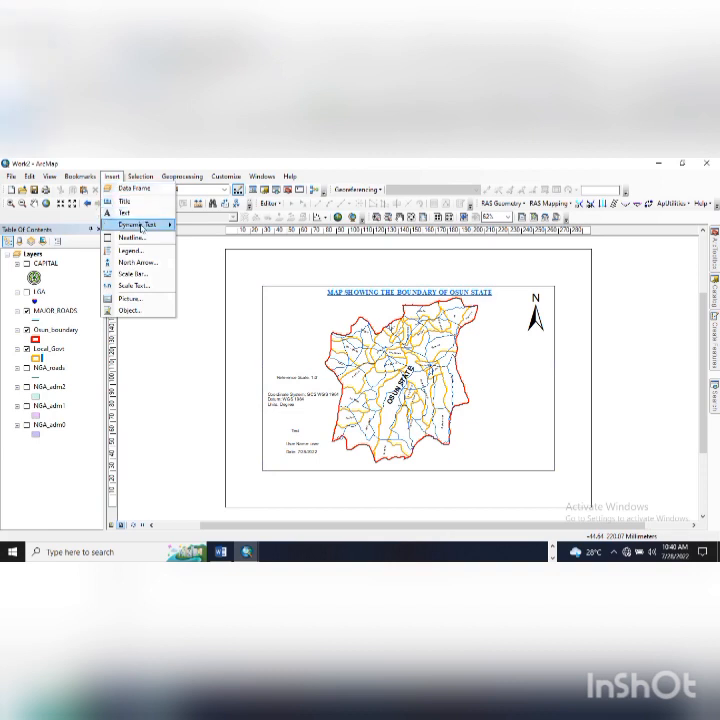
left_click(131, 250)
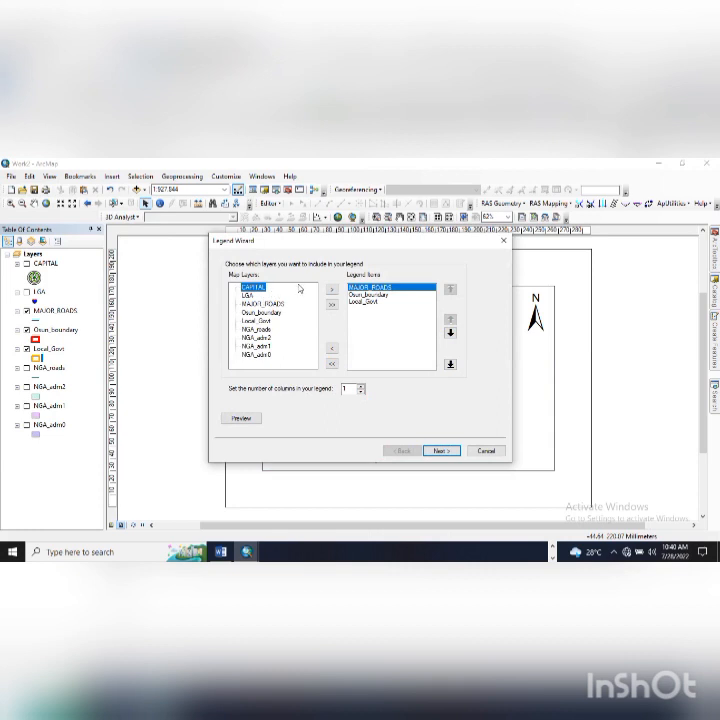
left_click(270, 322, "shift")
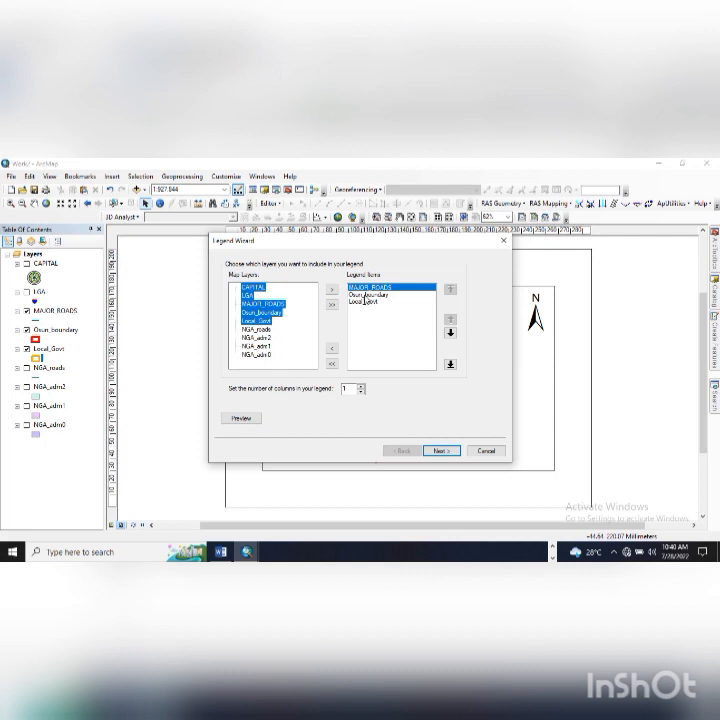
left_click(365, 290)
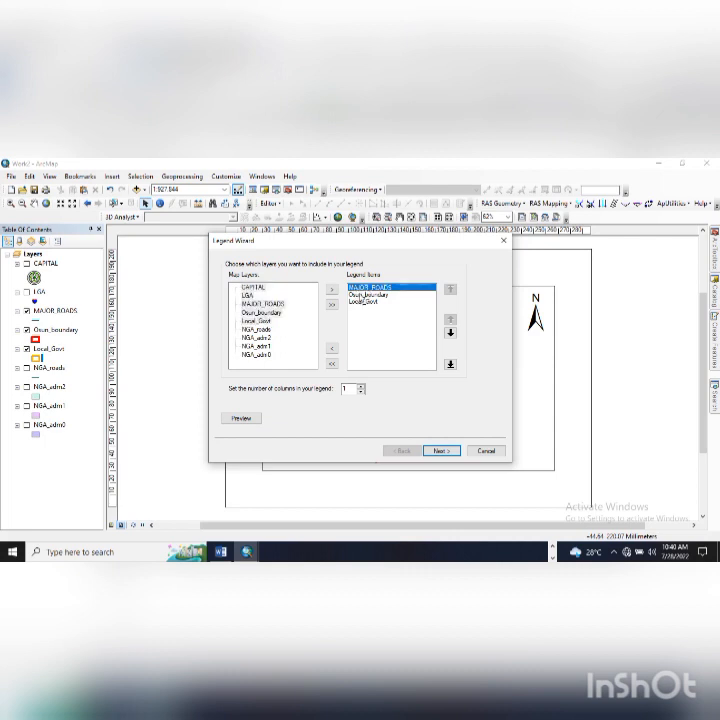
left_click(366, 302, "shift")
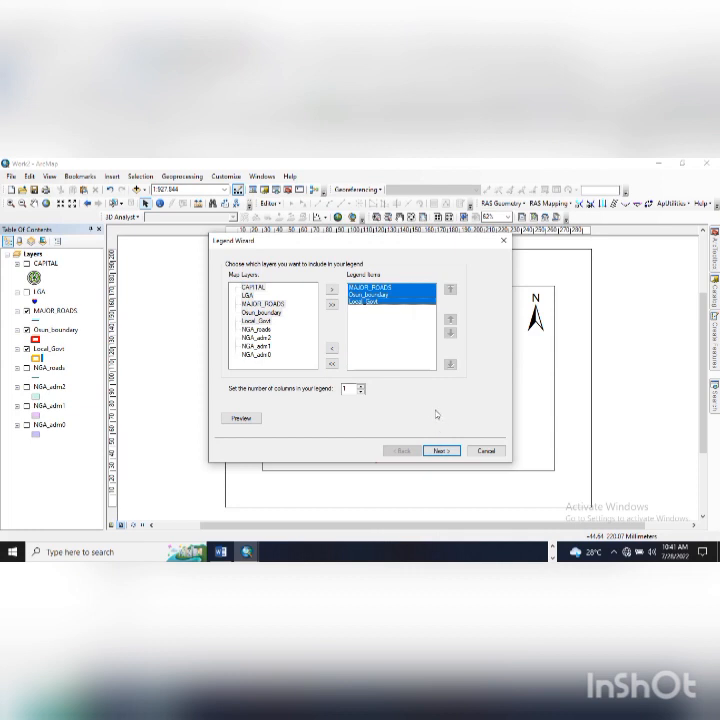
left_click(250, 288)
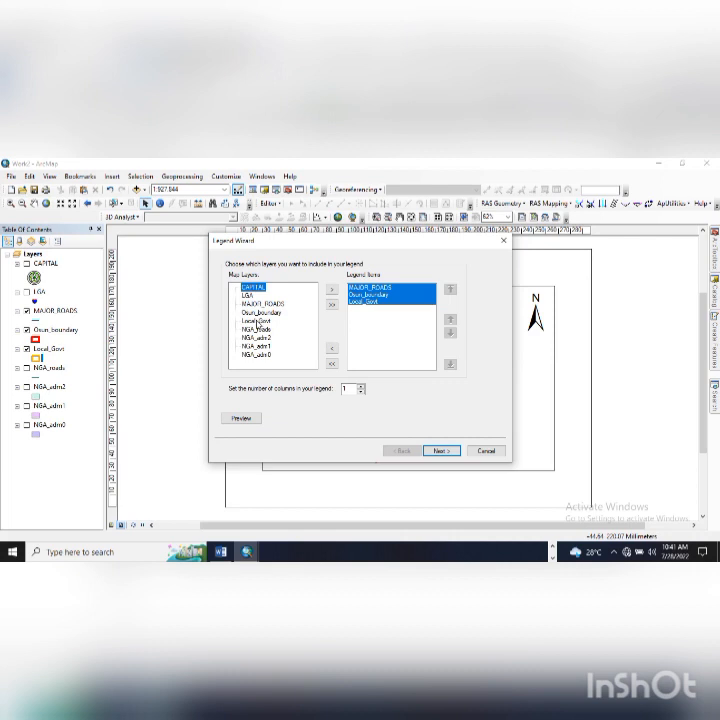
left_click(256, 321, "shift")
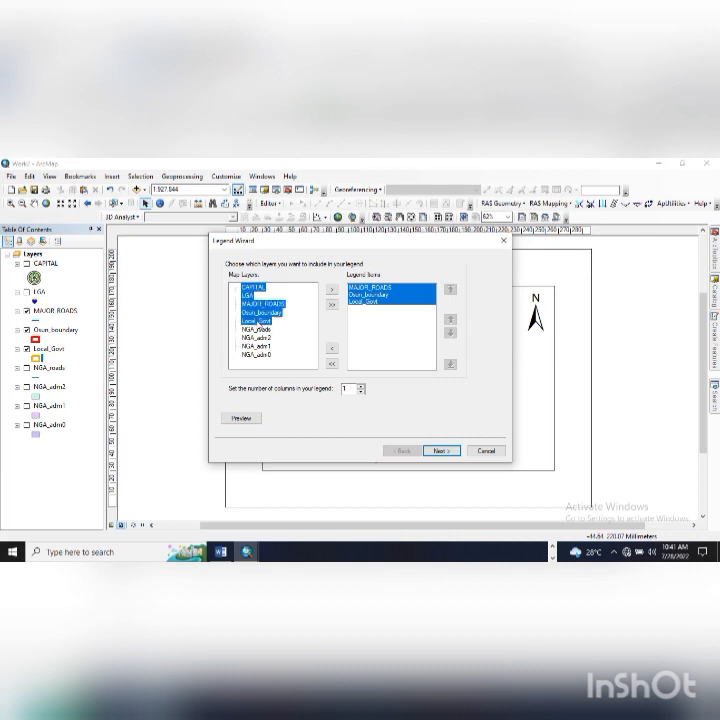
left_click(447, 452)
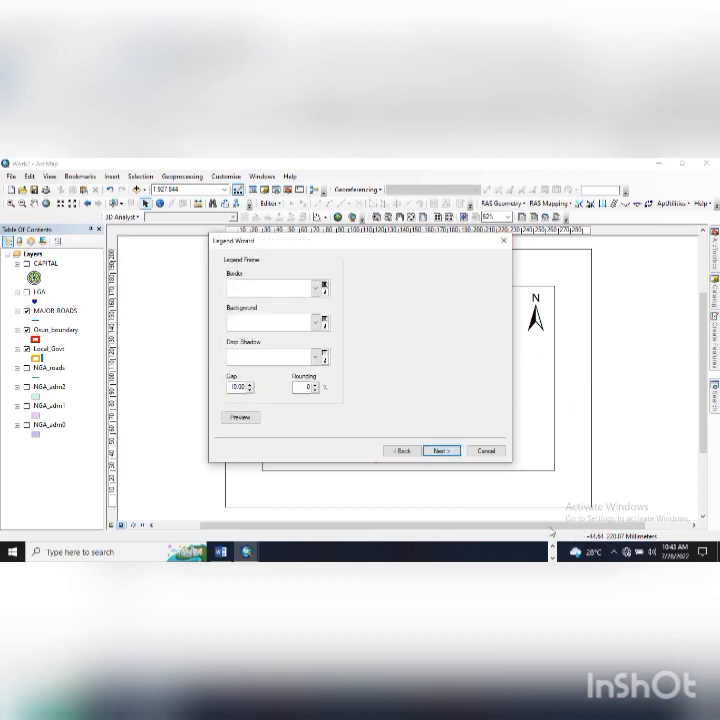
- Give the legend a 1.0 Point border, no background, no drop shadow, and preview it
left_click(316, 288)
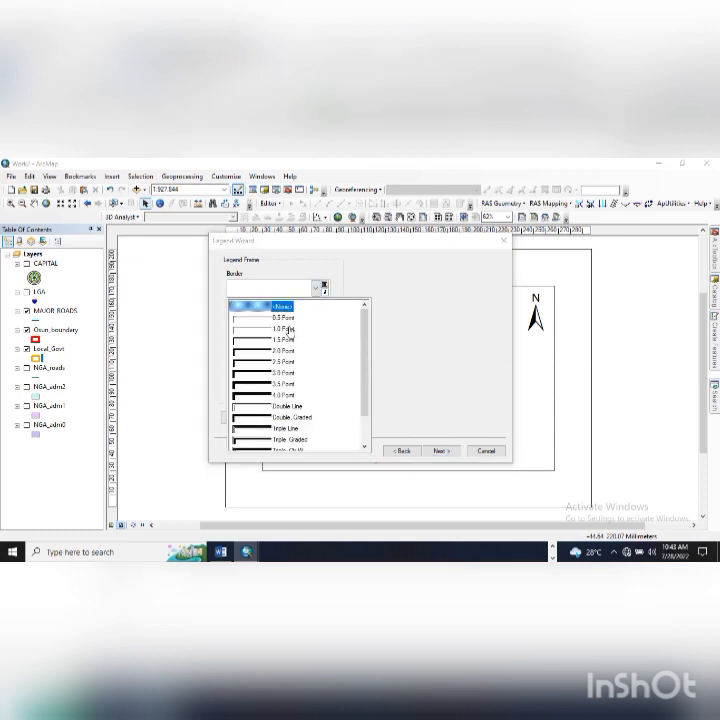
left_click(288, 329)
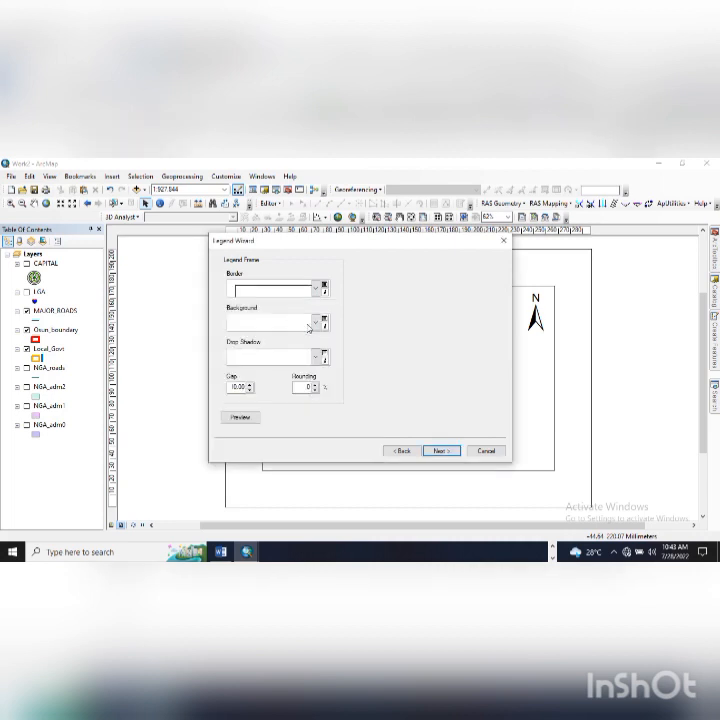
left_click(315, 326)
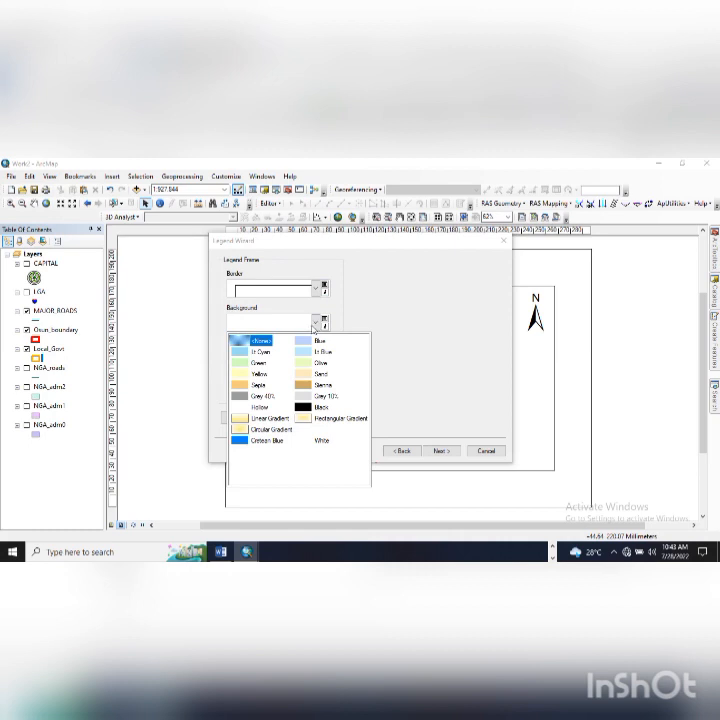
left_click(317, 321)
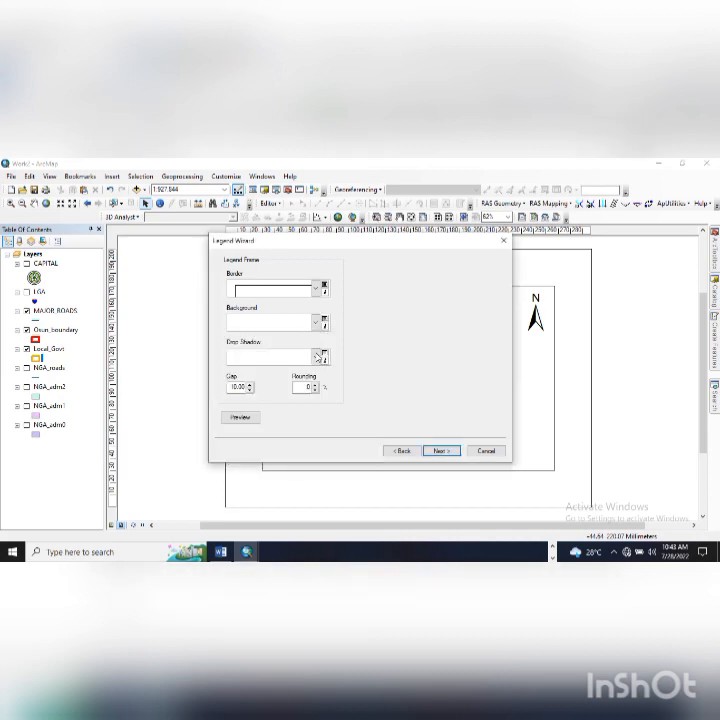
left_click(316, 357)
left_click(318, 357)
left_click(251, 419)
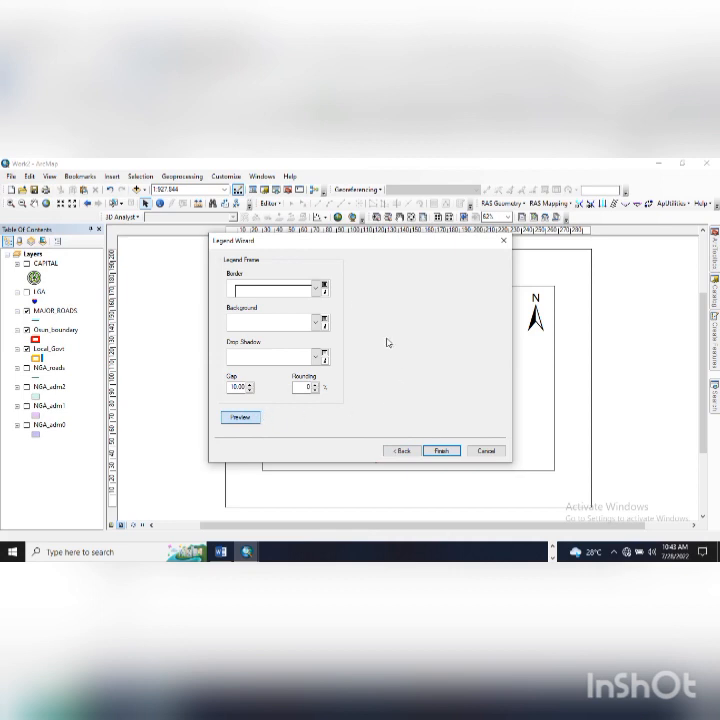
- Try a light cyan legend background, then remove it and preview the legend again
mouse_move(281, 240)
left_mouse_down()
mouse_move(497, 331)
mouse_move(580, 321)
mouse_move(515, 300)
mouse_move(502, 313)
mouse_move(467, 276)
mouse_move(460, 241)
left_mouse_up()
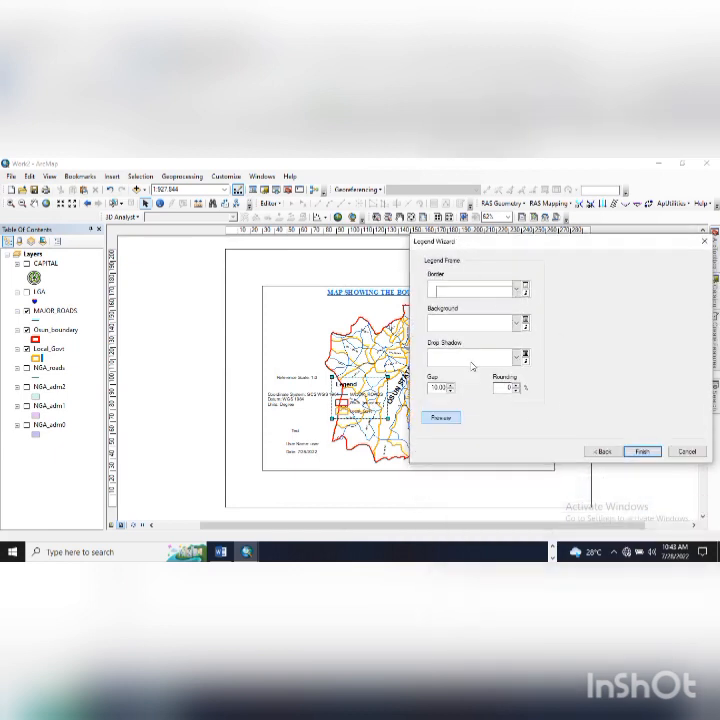
left_click(517, 322)
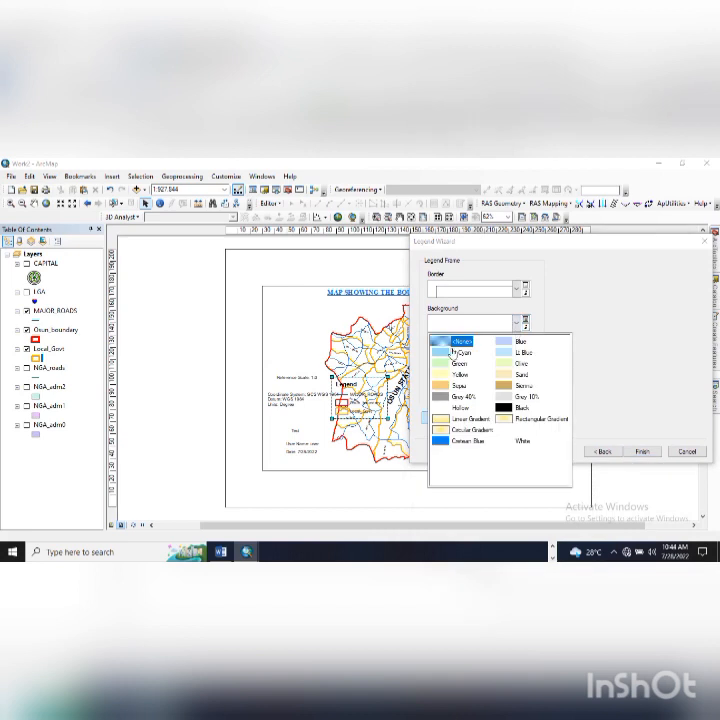
left_click(446, 352)
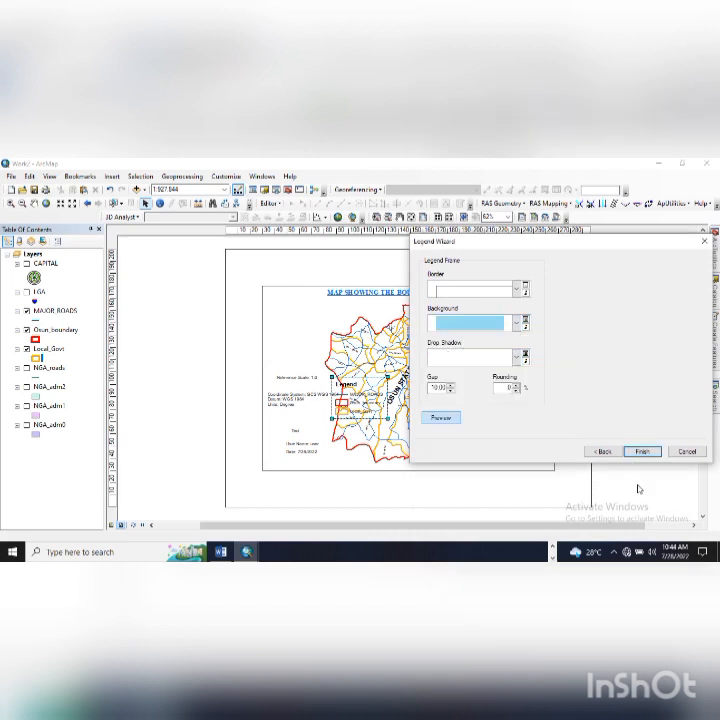
left_click(447, 420)
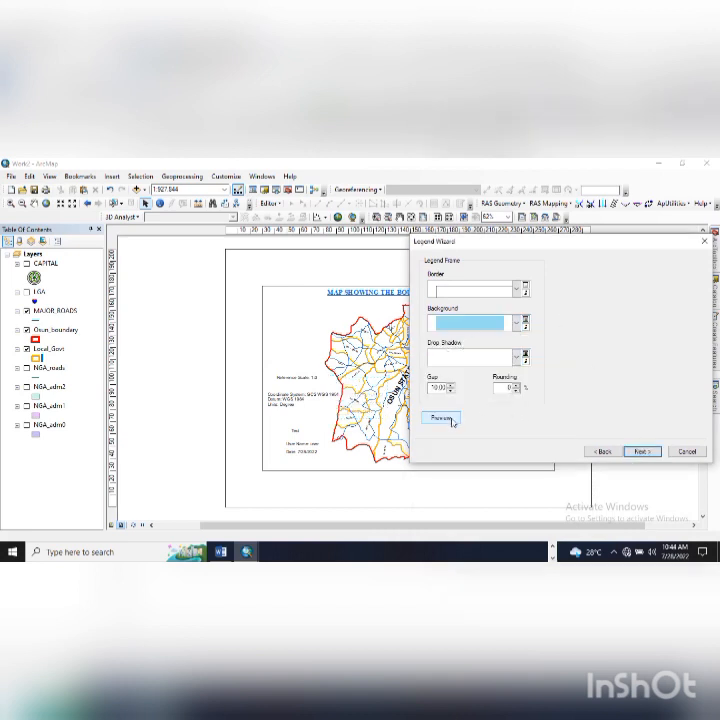
left_click_drag(489, 242, 413, 285)
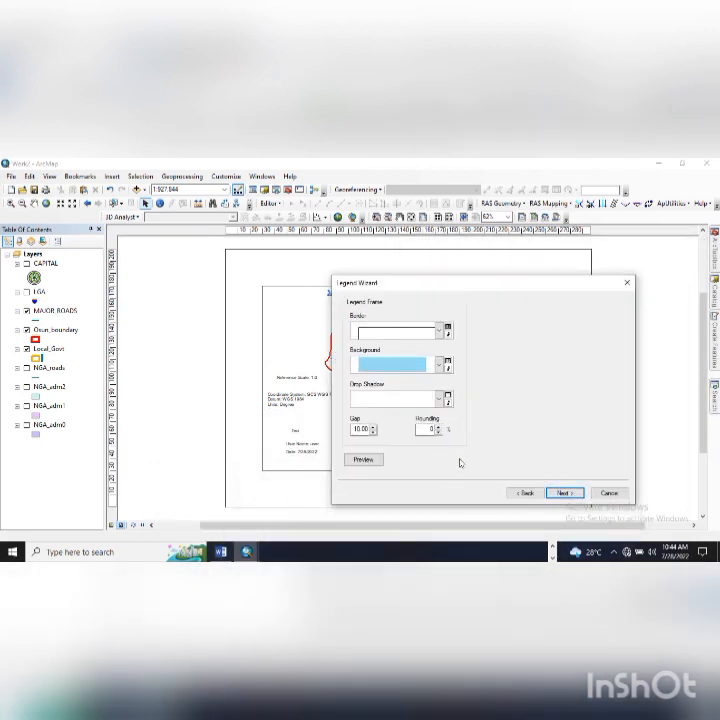
left_click(439, 364)
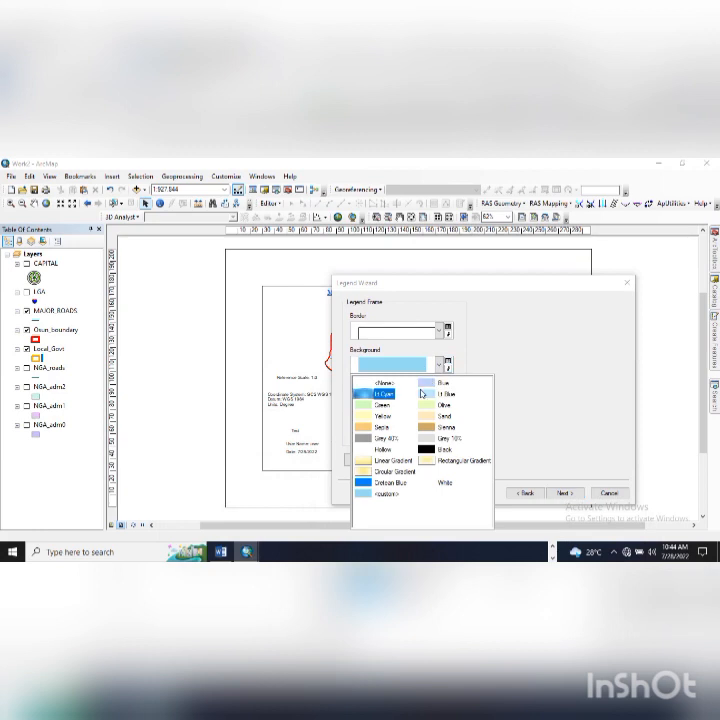
left_click(384, 383)
left_click(383, 462)
left_click_drag(414, 290, 482, 290)
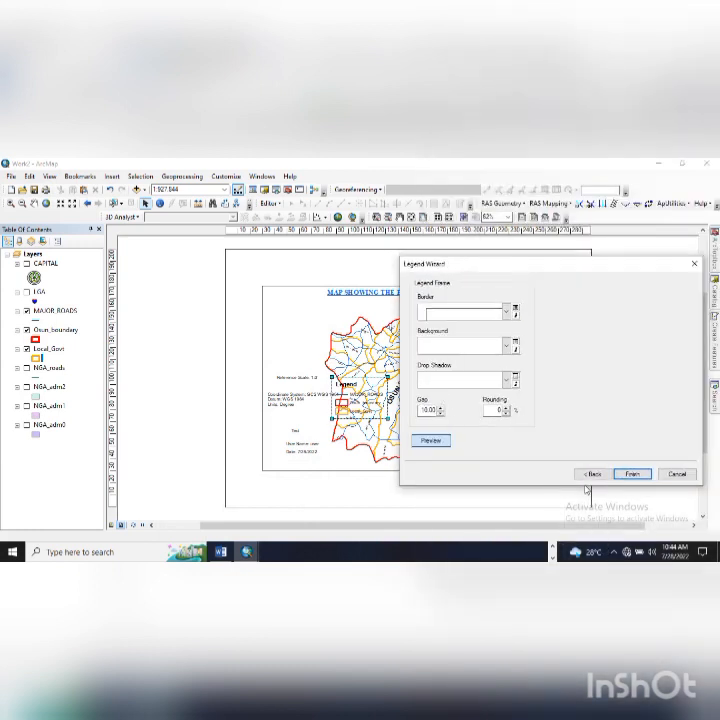
- Centre the legend title and set the legend to 2 columns
left_click(593, 474)
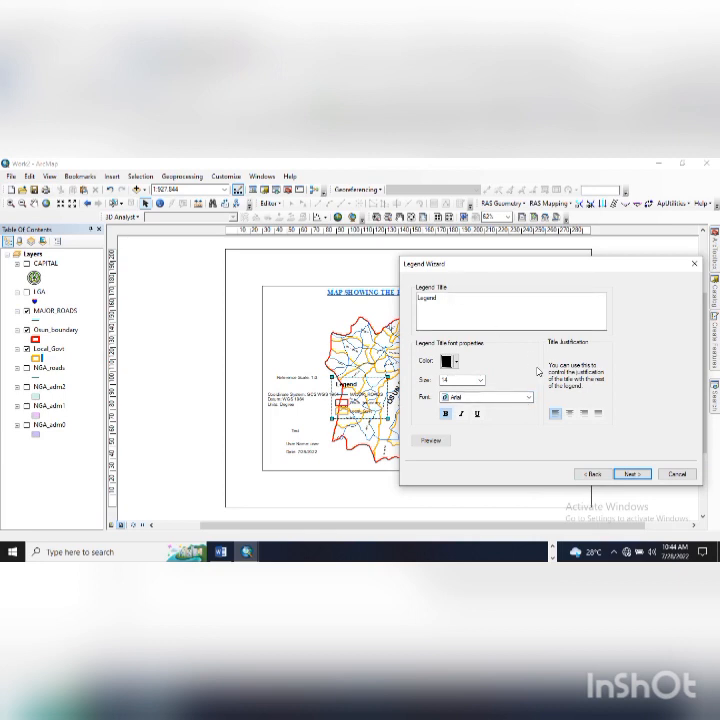
left_click(570, 414)
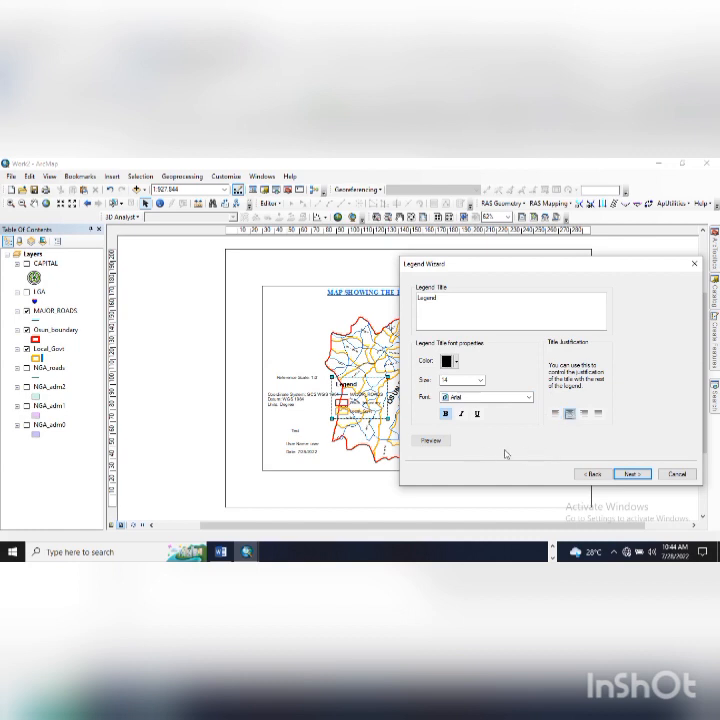
left_click(594, 474)
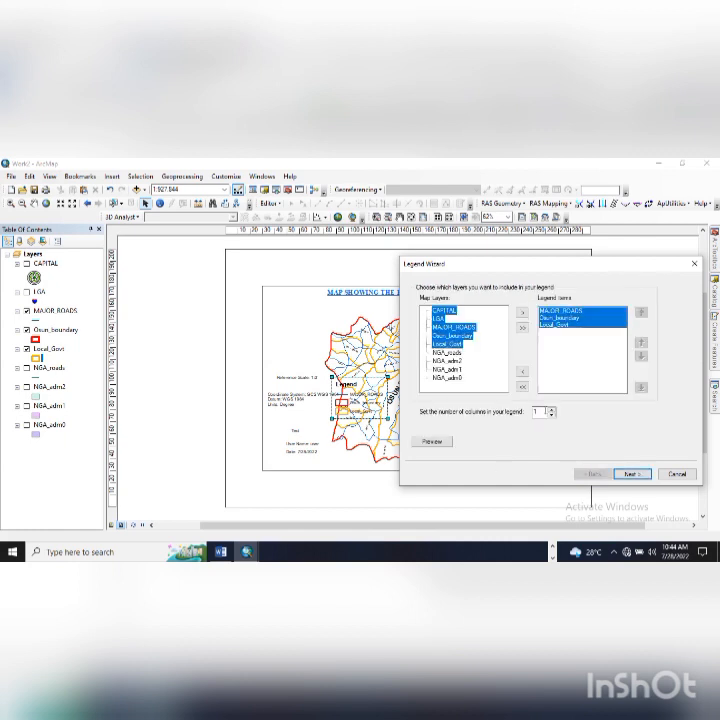
left_click(551, 410)
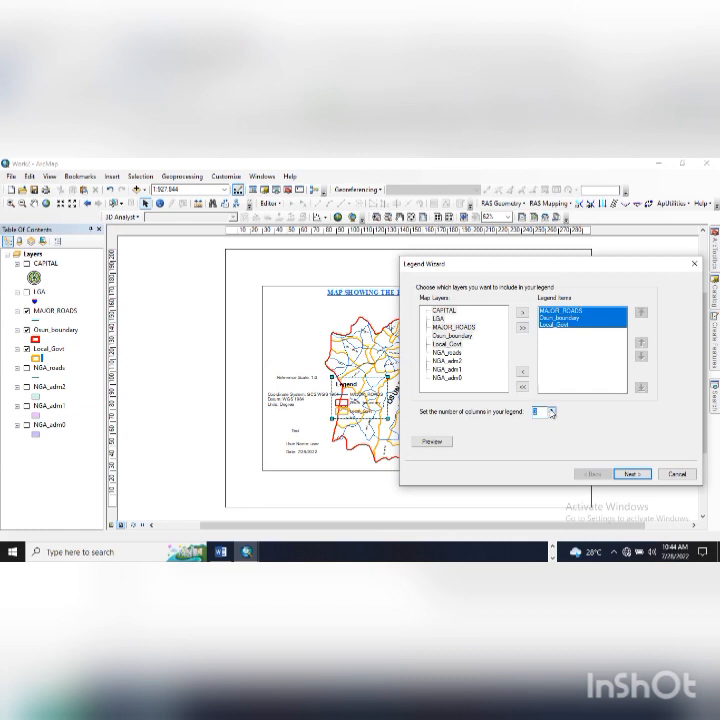
left_click(640, 475)
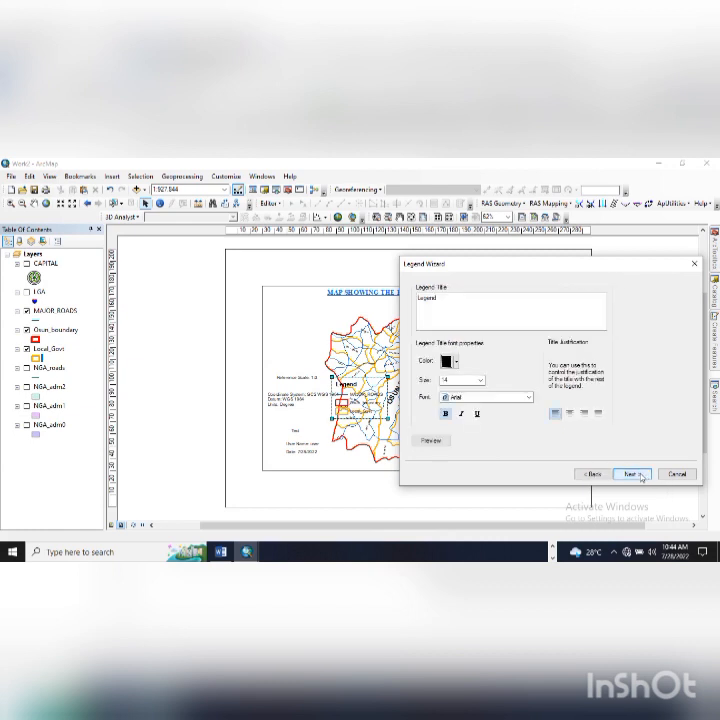
- Change the legend title font from Arial to Times New Roman
left_click(531, 400)
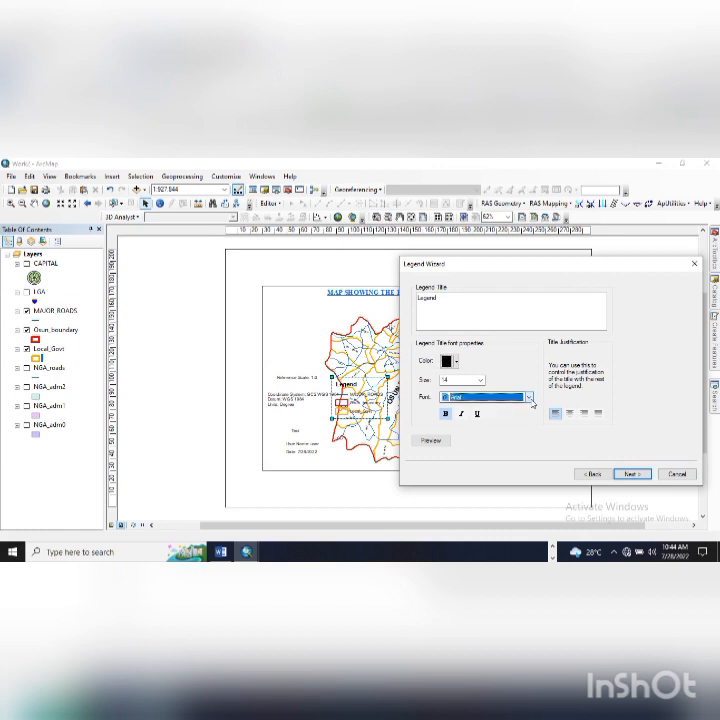
left_click(531, 400)
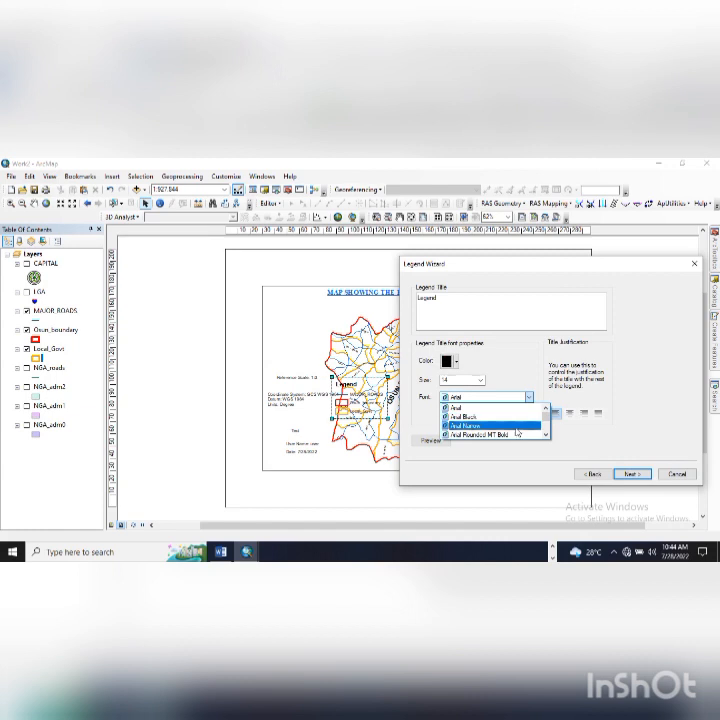
key("t")
scroll(510, 430, "down", 1)
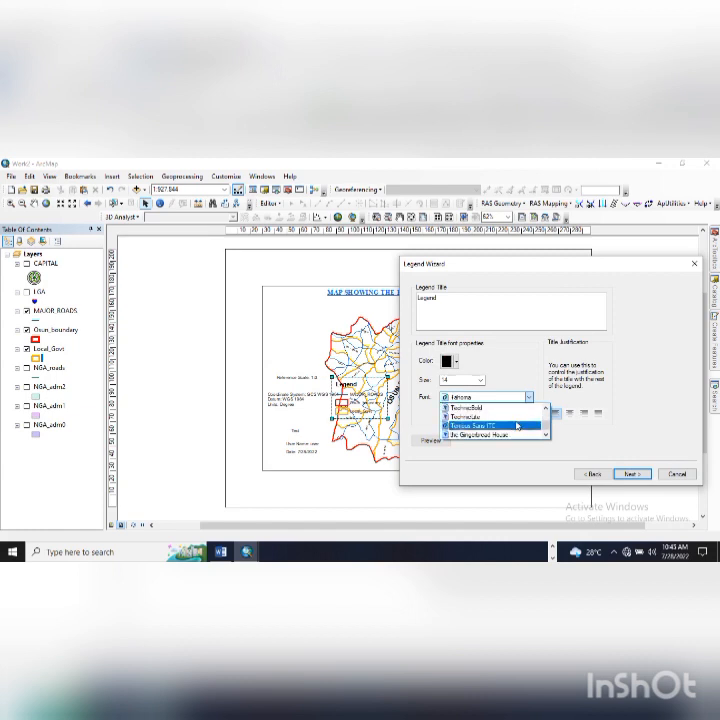
scroll(517, 426, "up", 1)
scroll(515, 424, "down", 3)
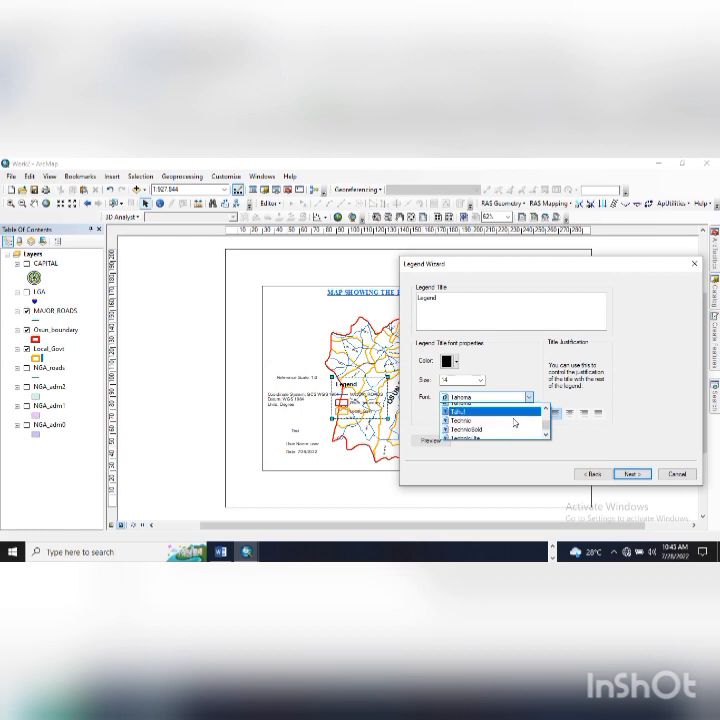
left_click(480, 416)
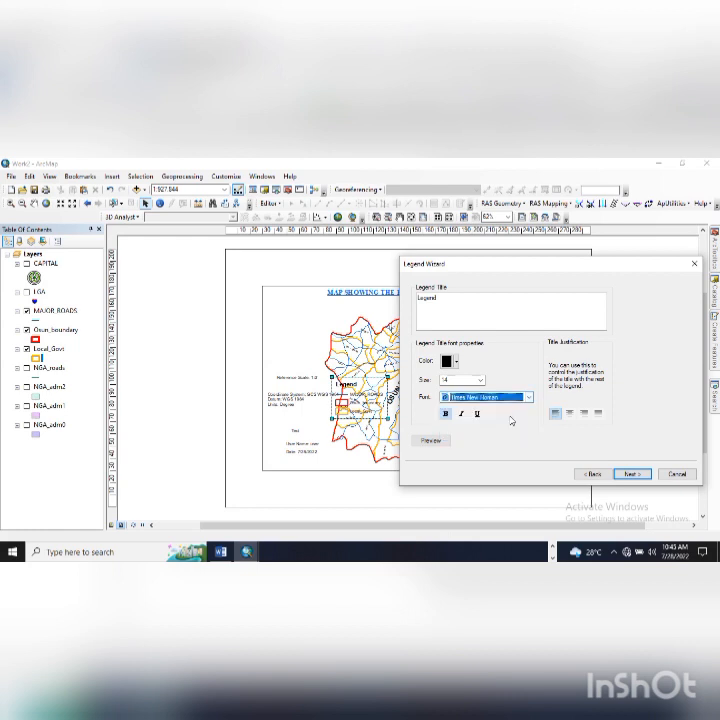
left_click(628, 475)
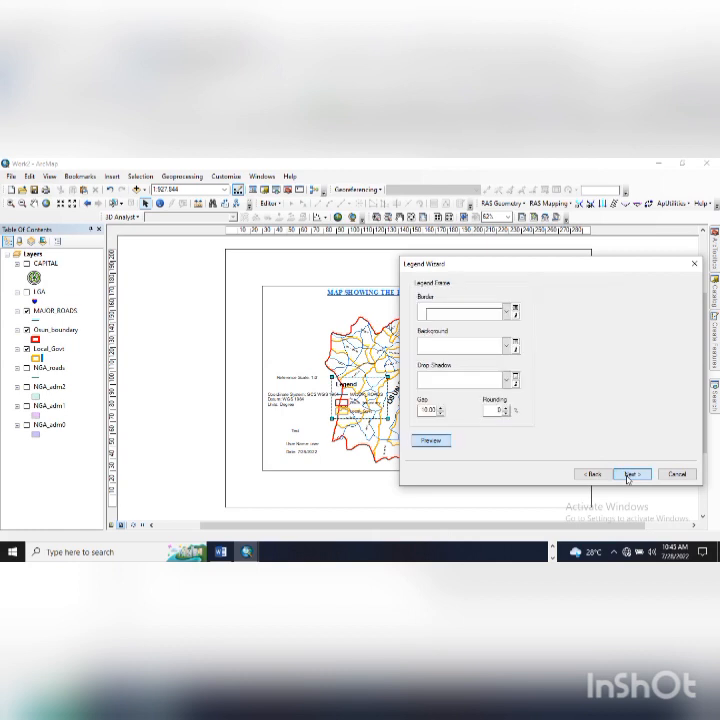
- Select all three legend items for patches, preview, and finish inserting the legend
left_click(627, 475)
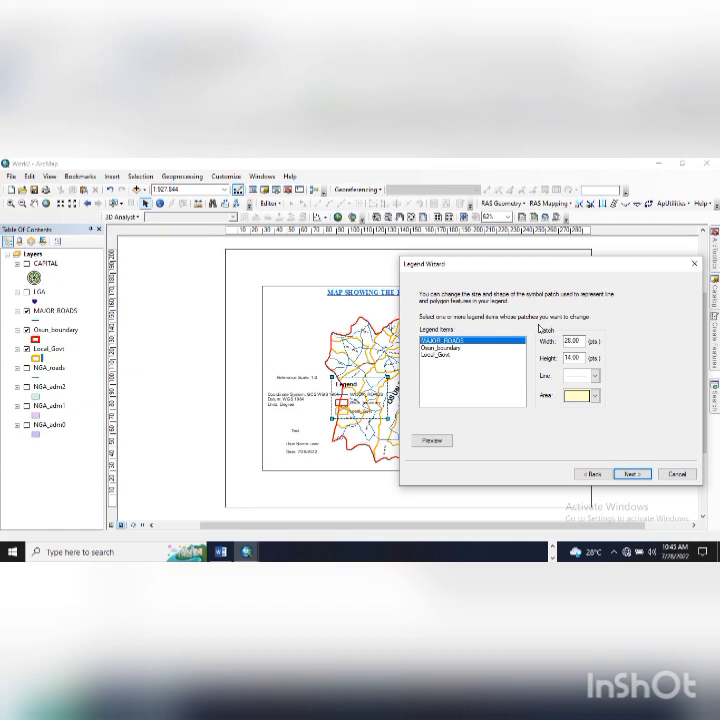
left_click(451, 355, "shift")
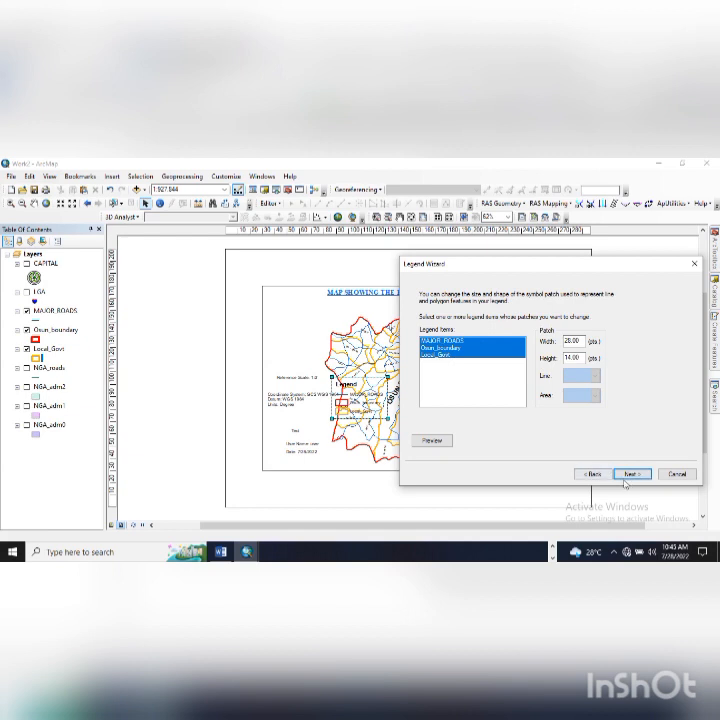
left_click(436, 441)
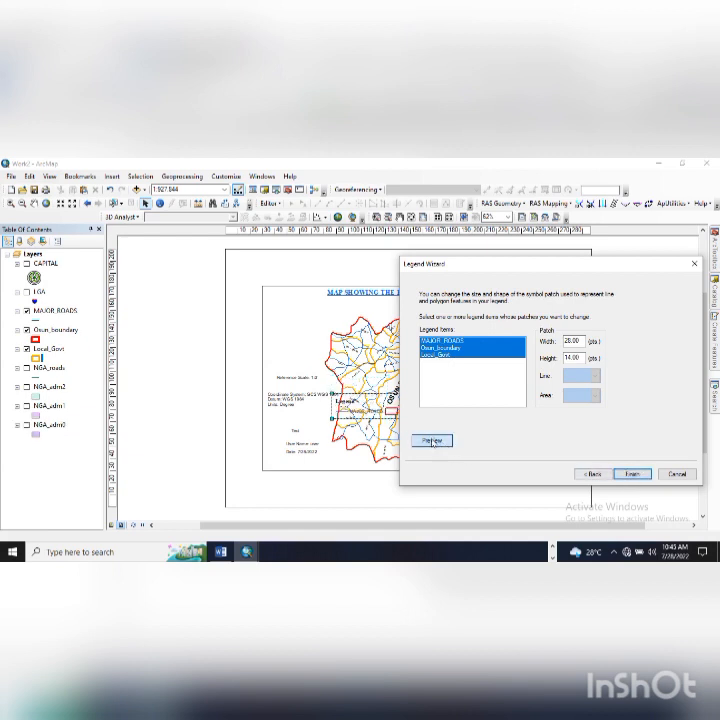
left_click_drag(437, 272, 314, 312)
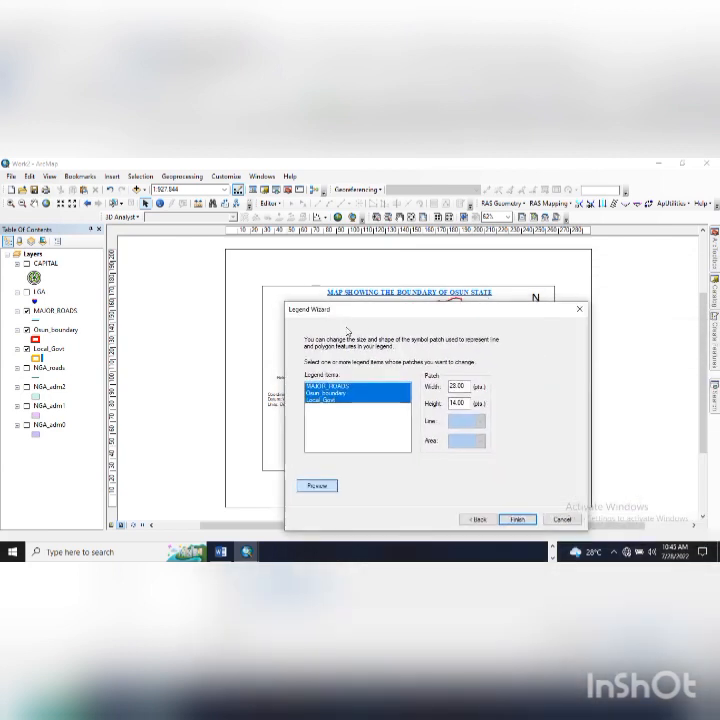
left_click(518, 519)
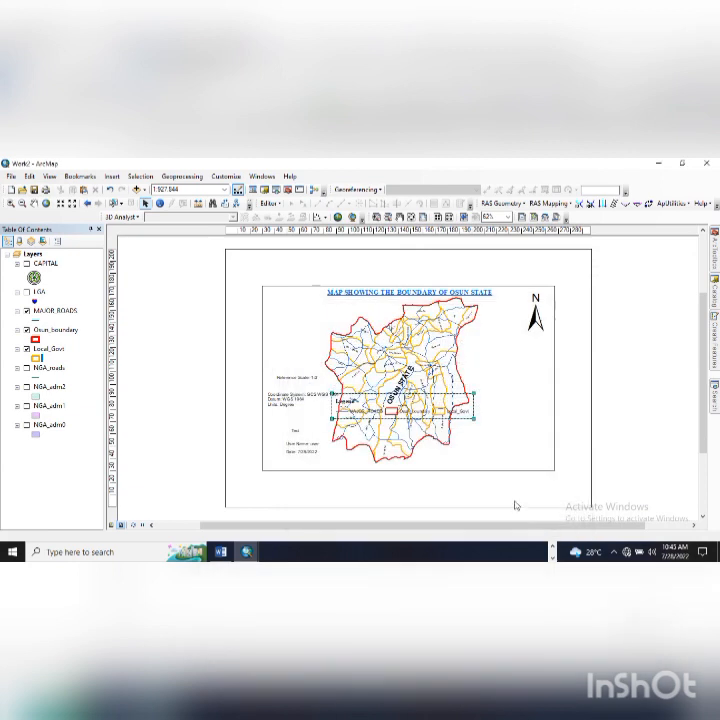
- Move the legend to the lower right, turn on CAPITAL and LGA, and select the data frame
left_click_drag(403, 412, 479, 464)
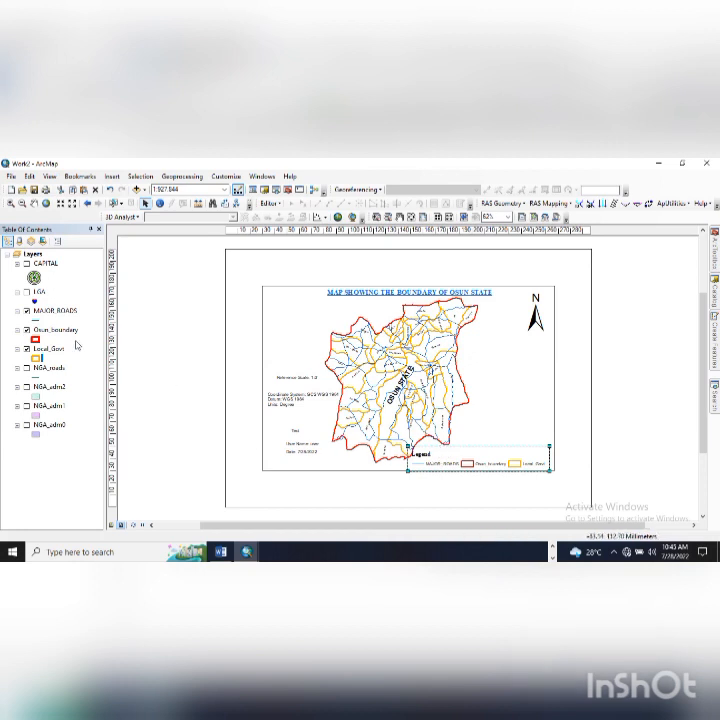
left_click(27, 293)
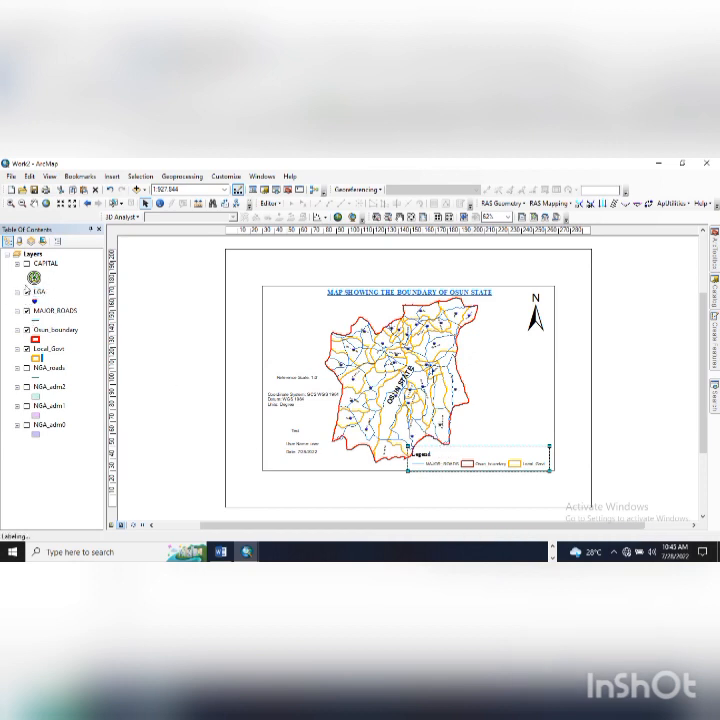
left_click(27, 265)
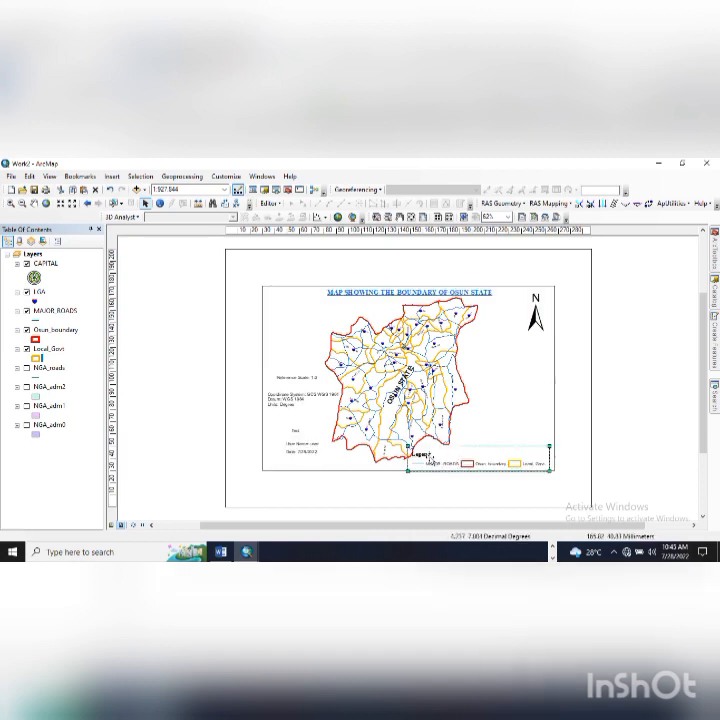
left_click(427, 455)
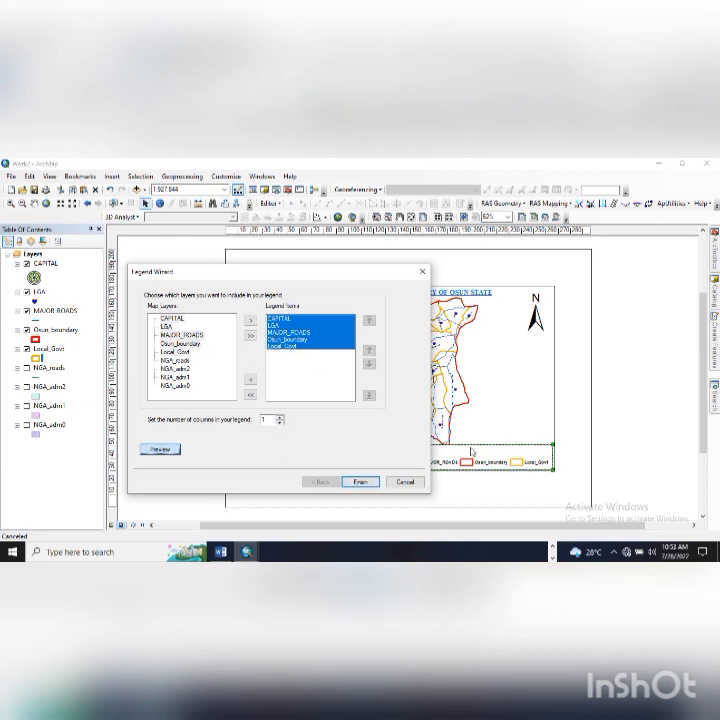
- Finish the five-layer legend, move it lower right, and delete the old horizontal legend
left_click(388, 482)
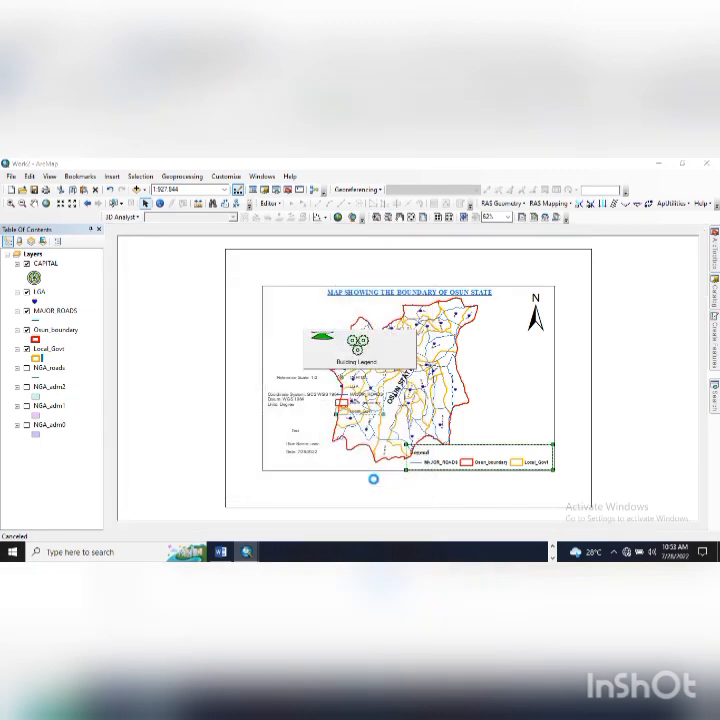
left_click_drag(352, 369, 501, 394)
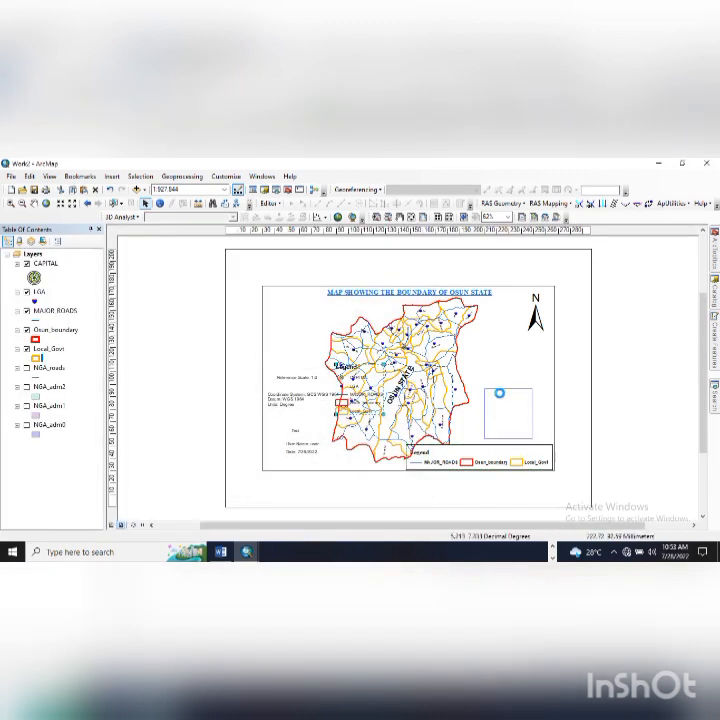
left_click(473, 464)
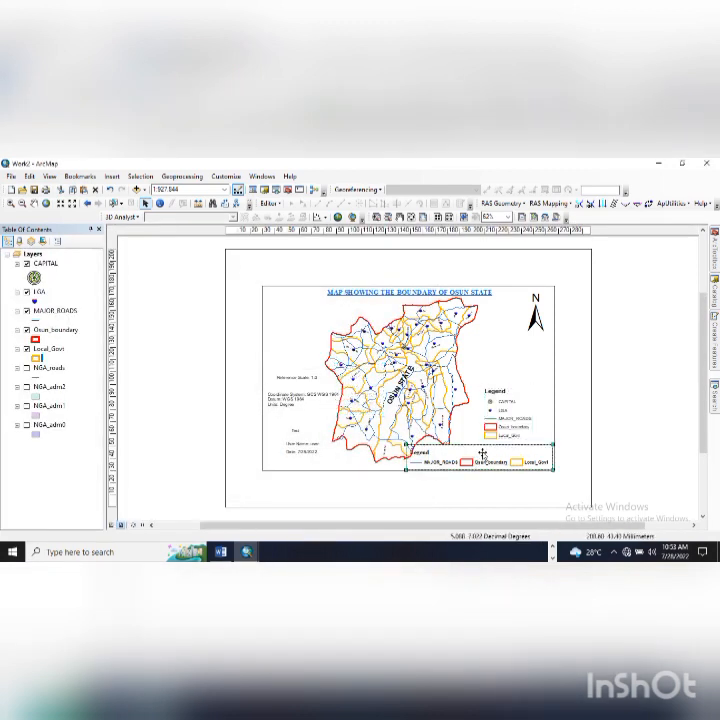
key("Delete")
- Enlarge the vertical legend slightly and seat it in the map's lower-right corner
left_click(503, 402)
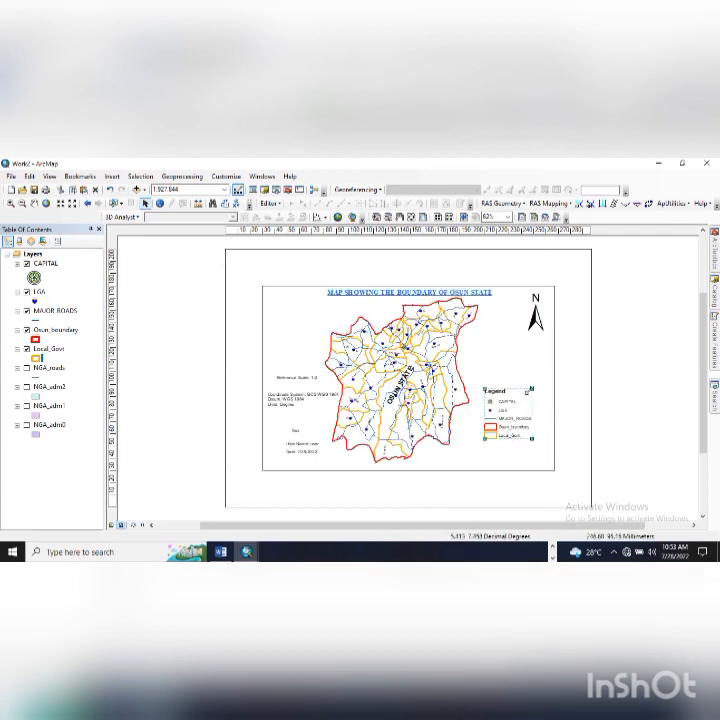
left_click_drag(539, 387, 538, 382)
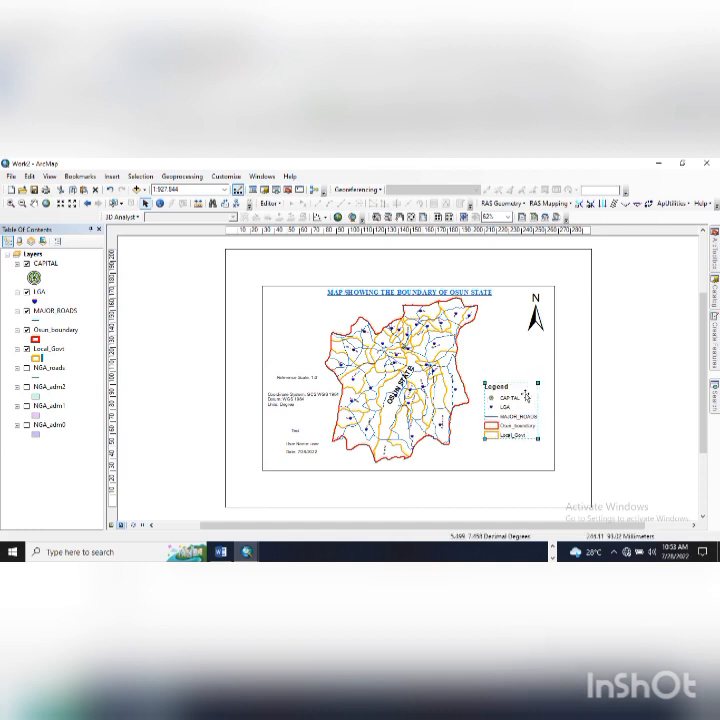
left_click_drag(506, 417, 505, 450)
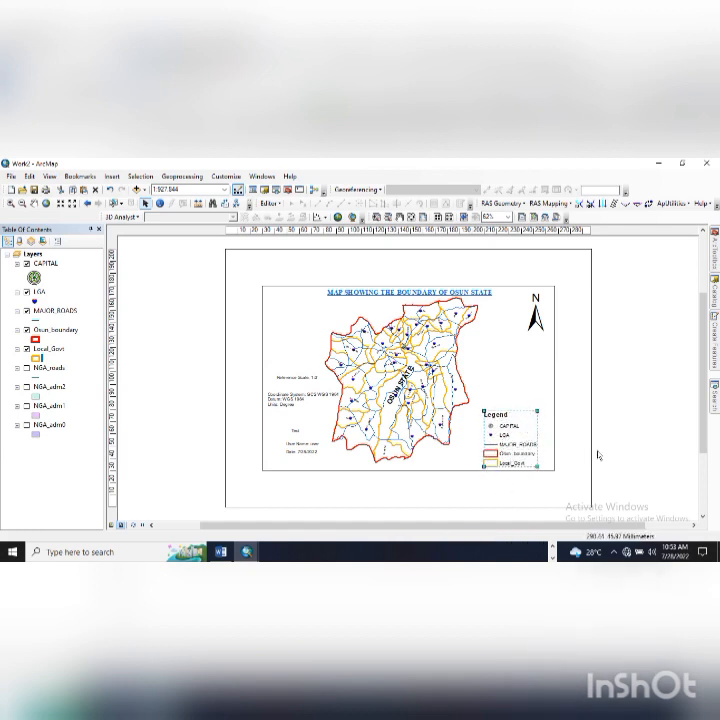
left_click(200, 348)
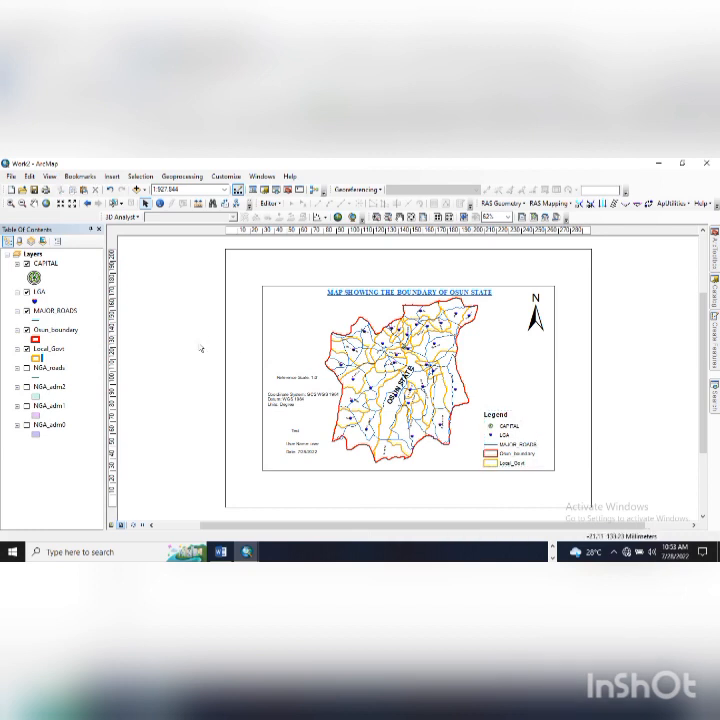
left_click(27, 292)
left_click(27, 264)
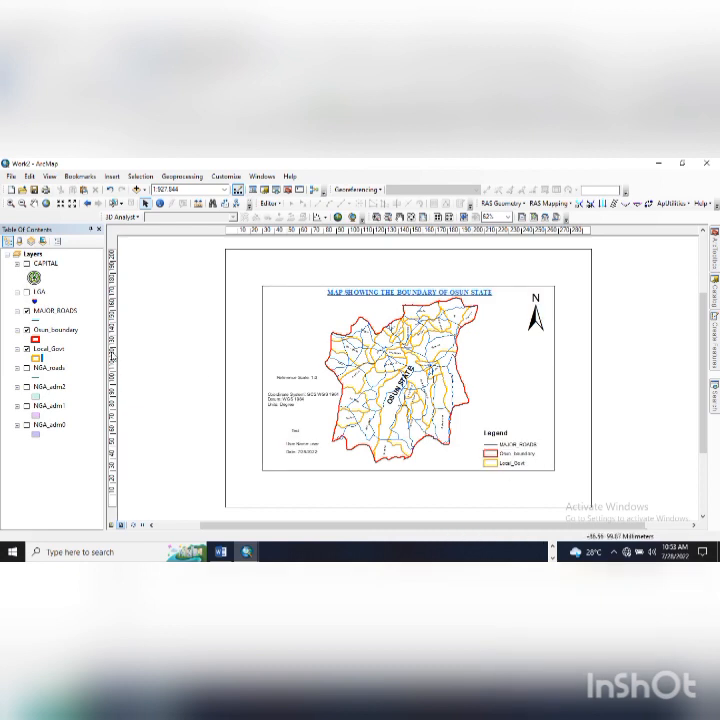
left_click(27, 311)
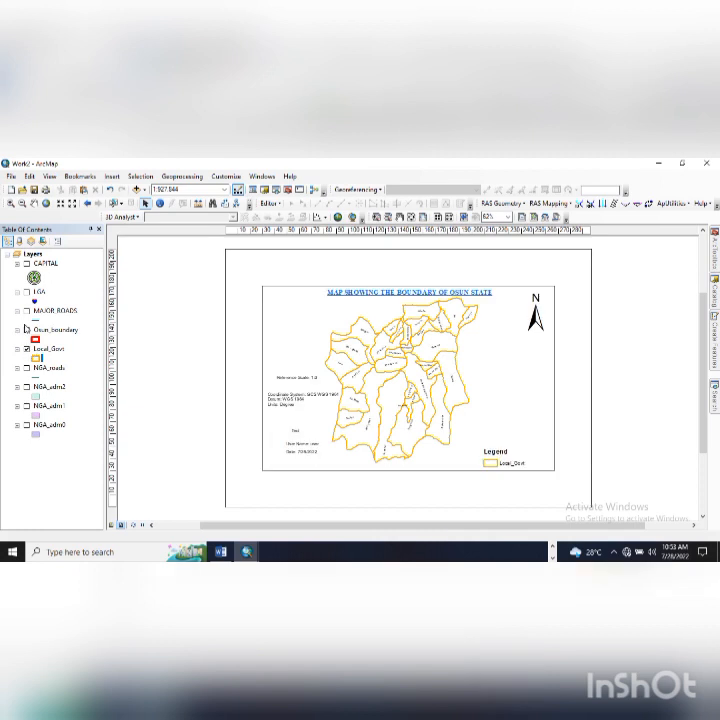
left_click(27, 330)
left_click(27, 349)
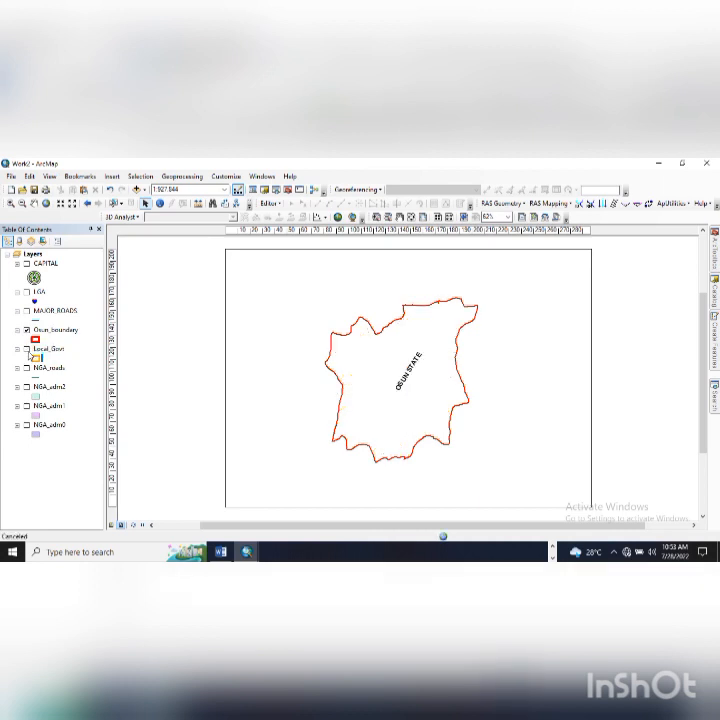
left_click(27, 349)
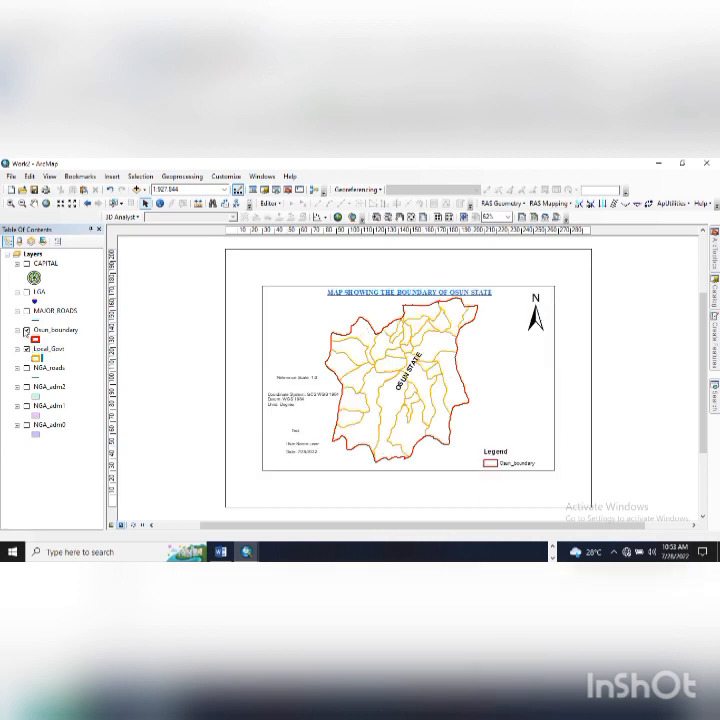
left_click(27, 311)
left_click(27, 292)
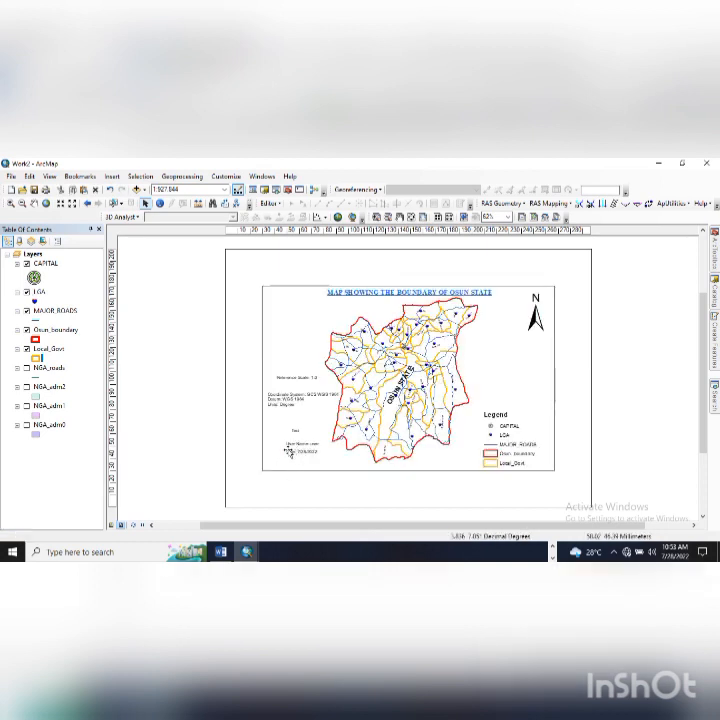
left_click(292, 454)
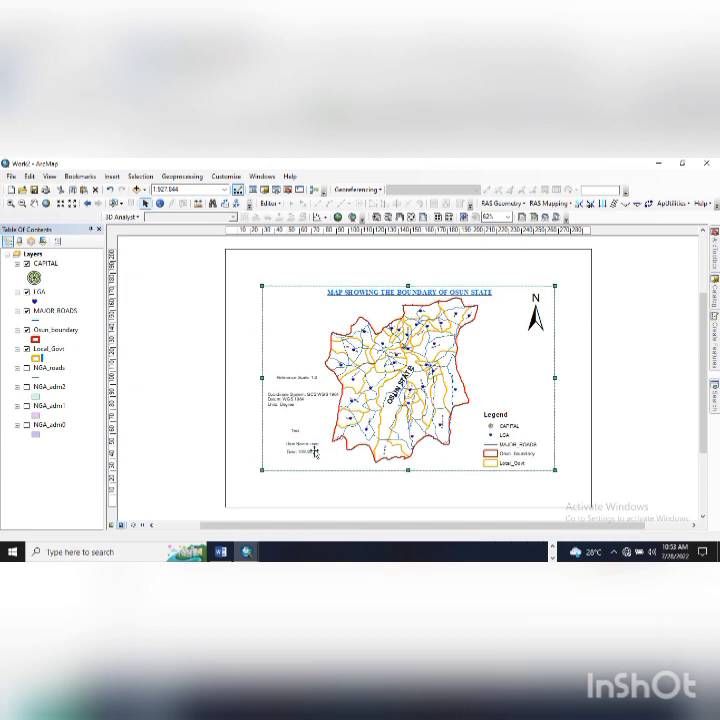
- Open the Properties of the date text to view its dynamic short-date tag in Arial 10
double_click(318, 452)
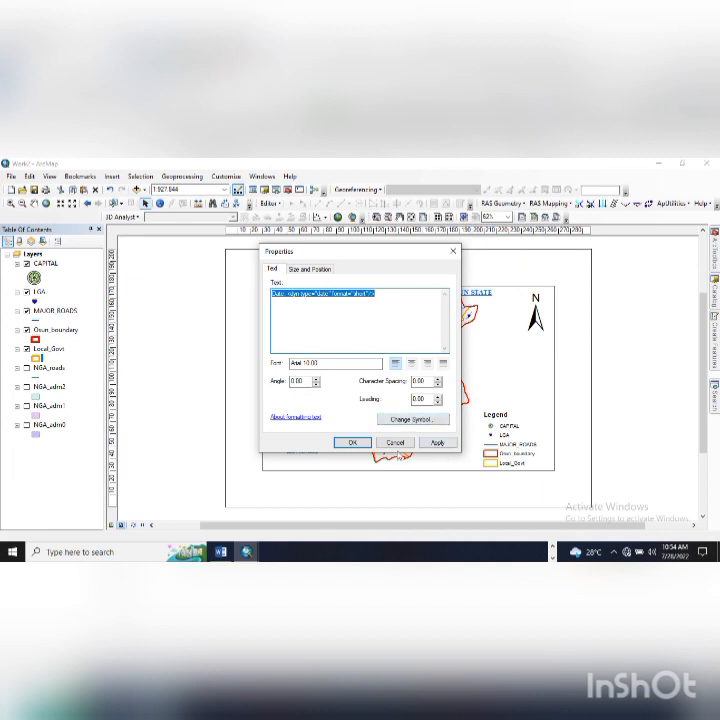
left_click(400, 421)
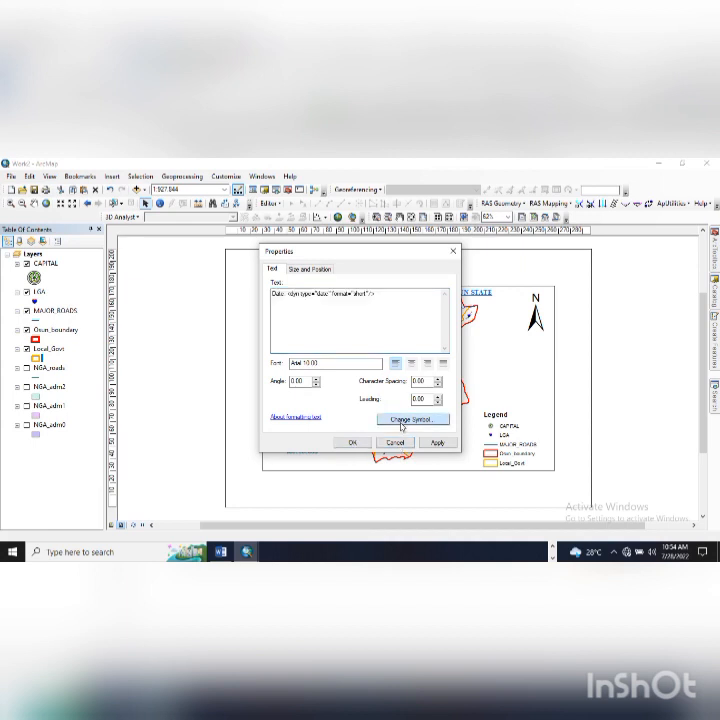